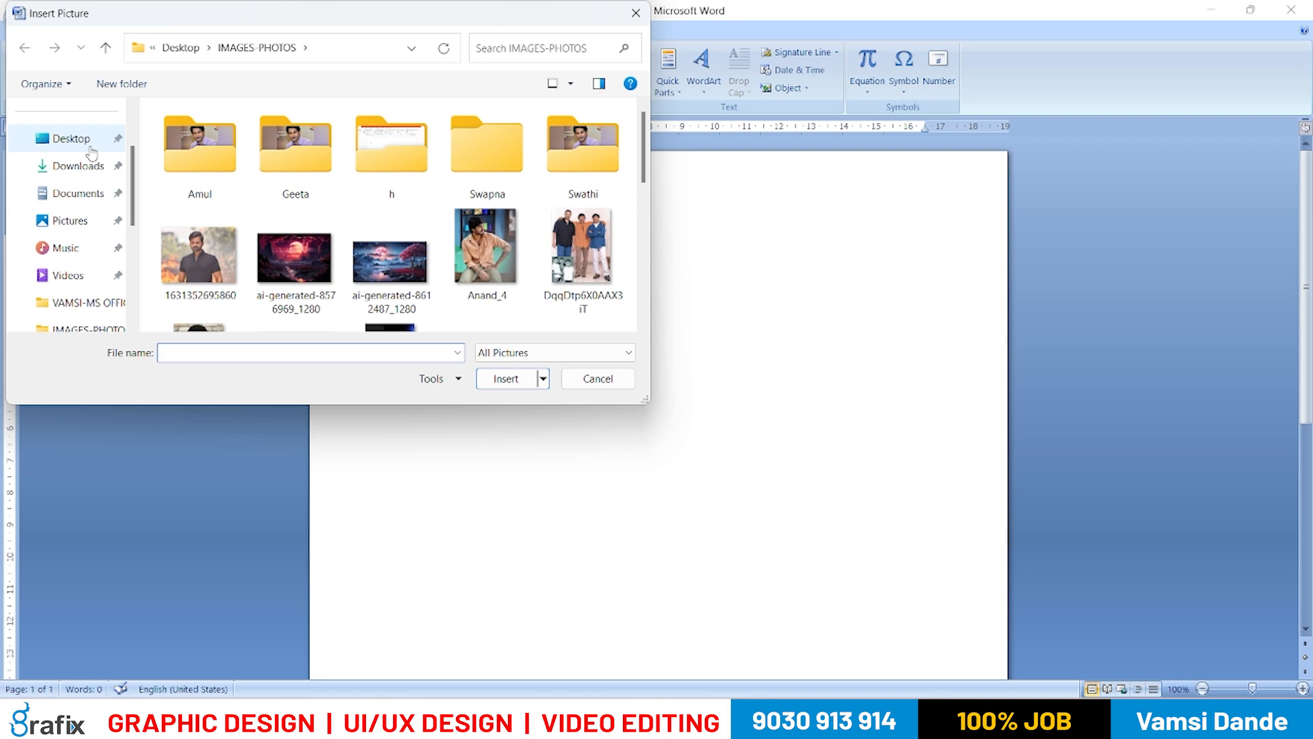
- Browse to the IMAGES-PHOTOS folder on the Desktop for a picture to insert
{"action": "left_click", "coordinate": [89, 145]}
{"action": "scroll", "coordinate": [383, 212], "scroll_direction": "down", "scroll_amount": 5}
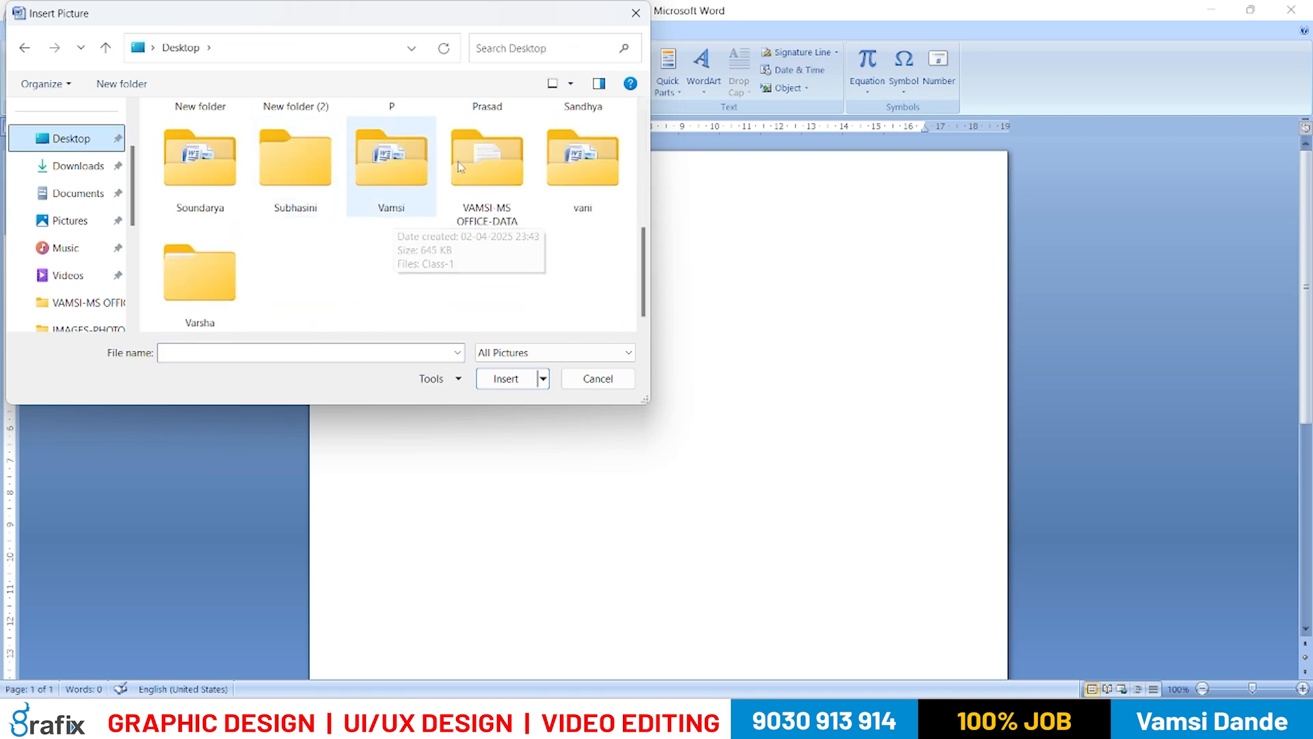
{"action": "scroll", "coordinate": [424, 240], "scroll_direction": "up", "scroll_amount": 3}
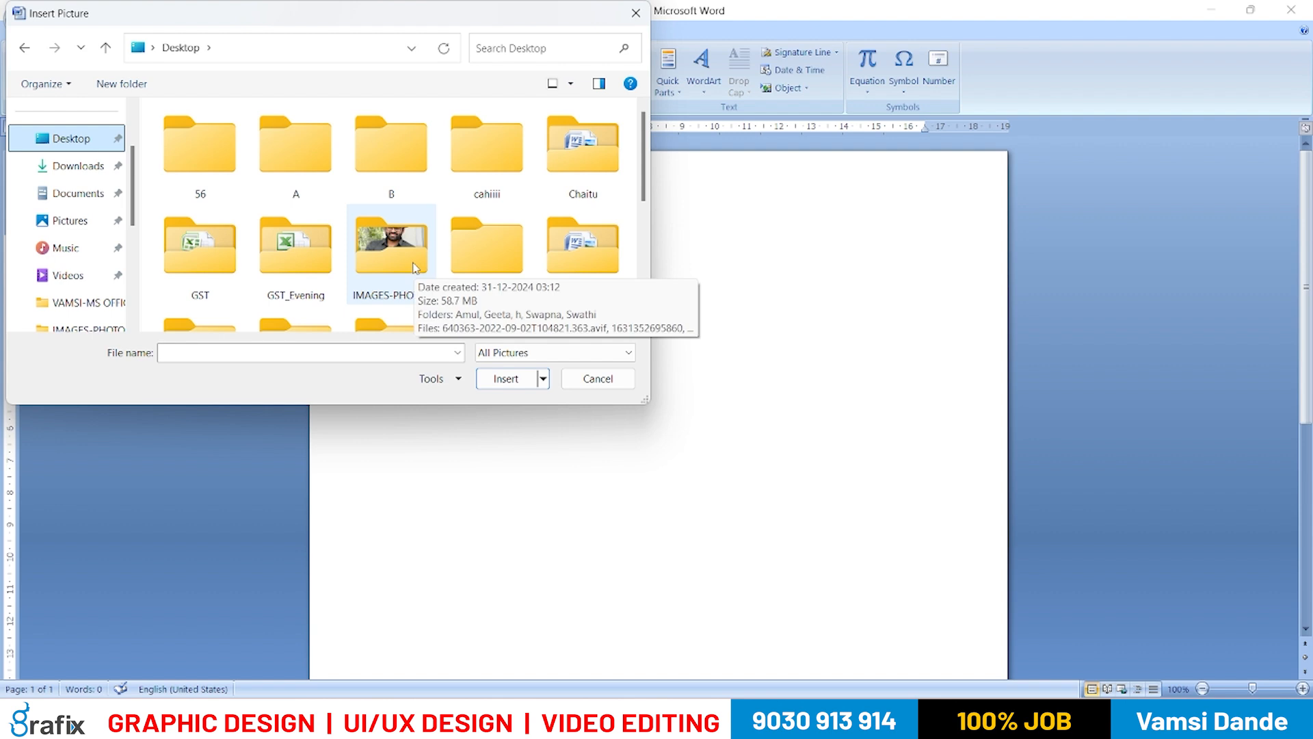
{"action": "double_click", "coordinate": [415, 267]}
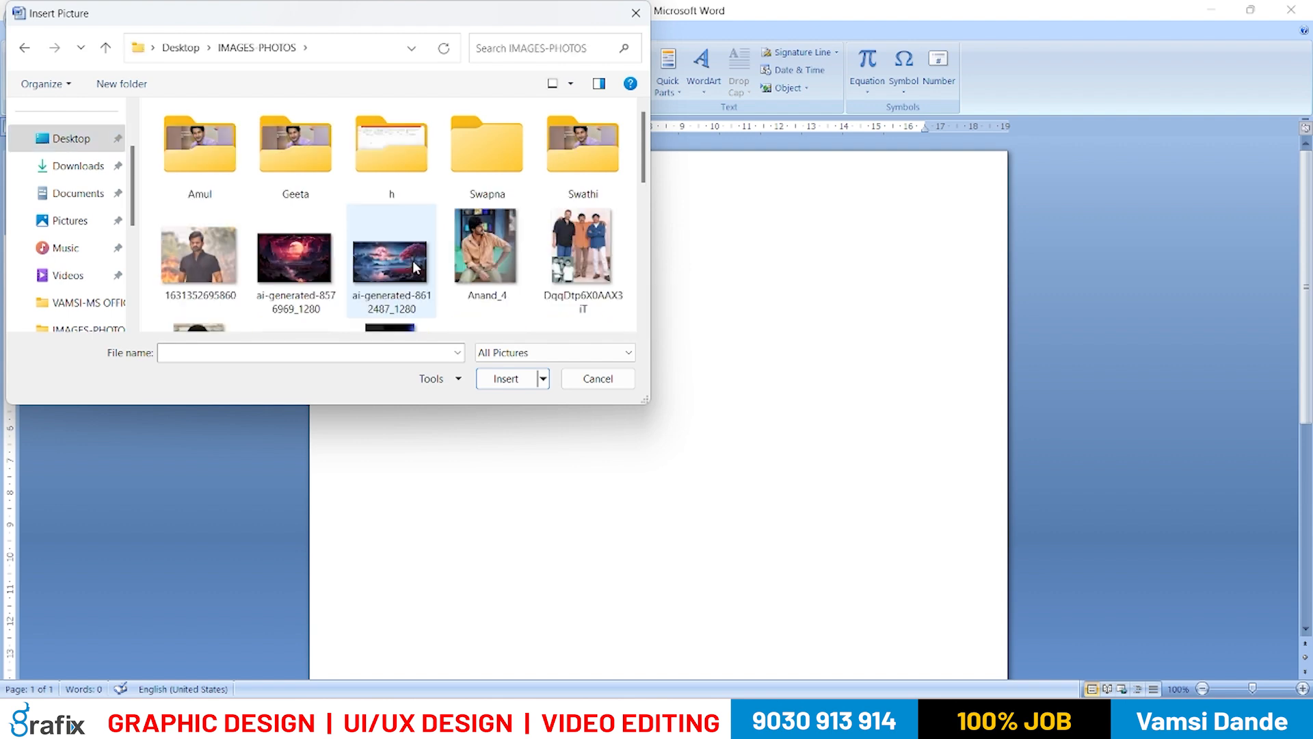
- Insert the mahesh-babu-ambani-wedding photo from the IMAGES-PHOTOS folder into the blank document
{"action": "scroll", "coordinate": [412, 261], "scroll_direction": "down", "scroll_amount": 1}
{"action": "left_click", "coordinate": [334, 257]}
{"action": "left_click", "coordinate": [382, 247]}
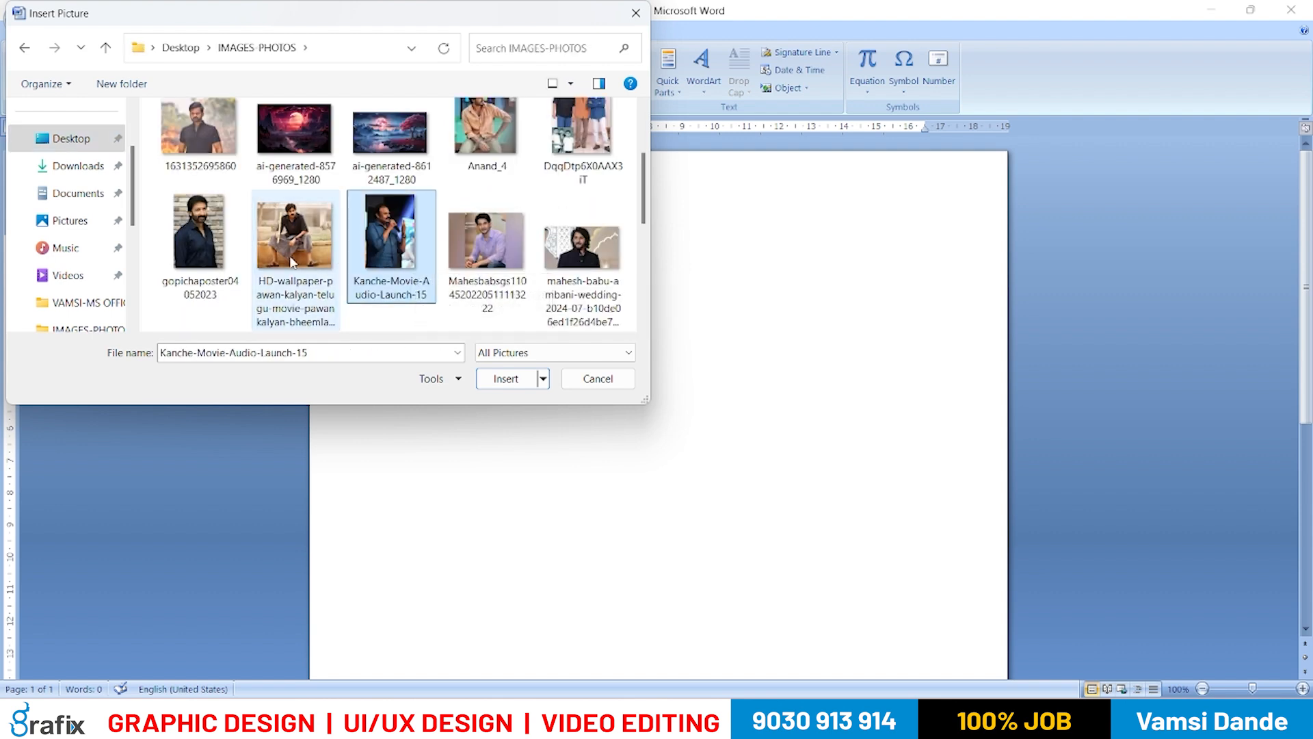
{"action": "left_click", "coordinate": [332, 248]}
{"action": "scroll", "coordinate": [346, 246], "scroll_direction": "up", "scroll_amount": 1}
{"action": "left_click", "coordinate": [485, 143]}
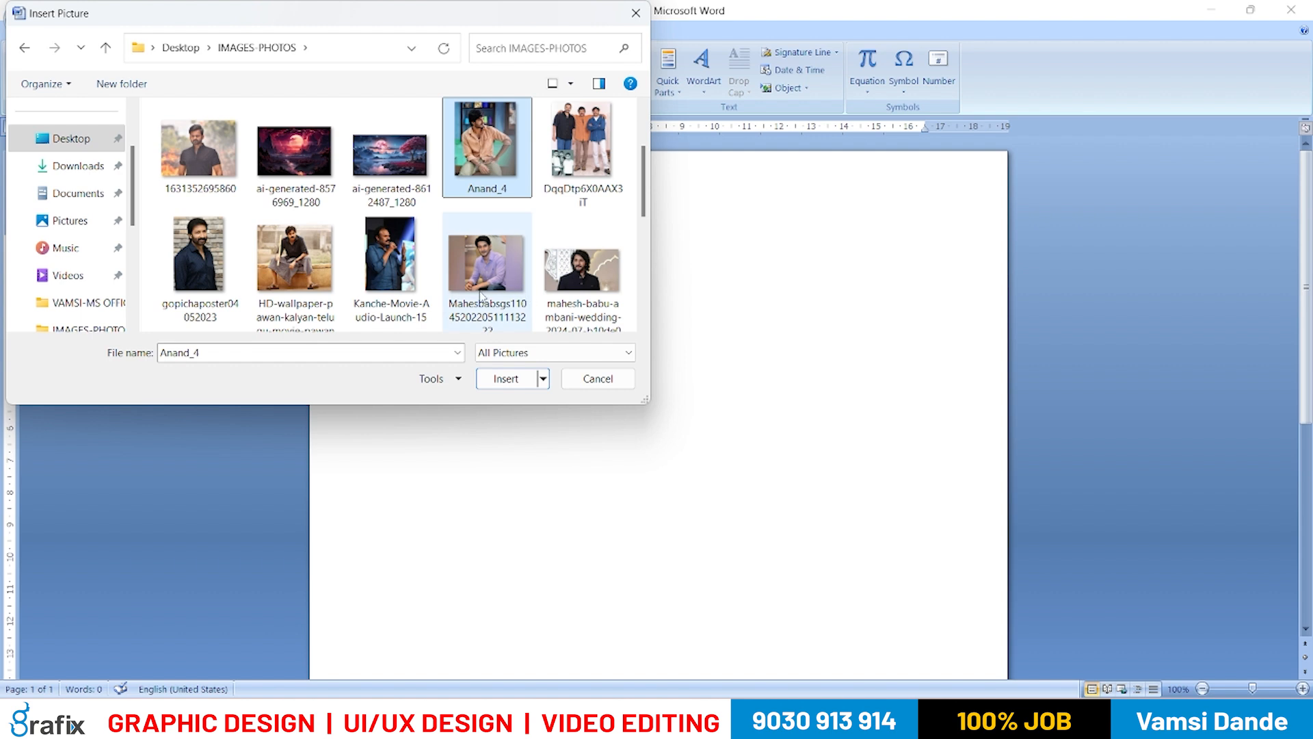
{"action": "left_click", "coordinate": [486, 264]}
{"action": "left_click", "coordinate": [582, 253]}
{"action": "left_click", "coordinate": [528, 382]}
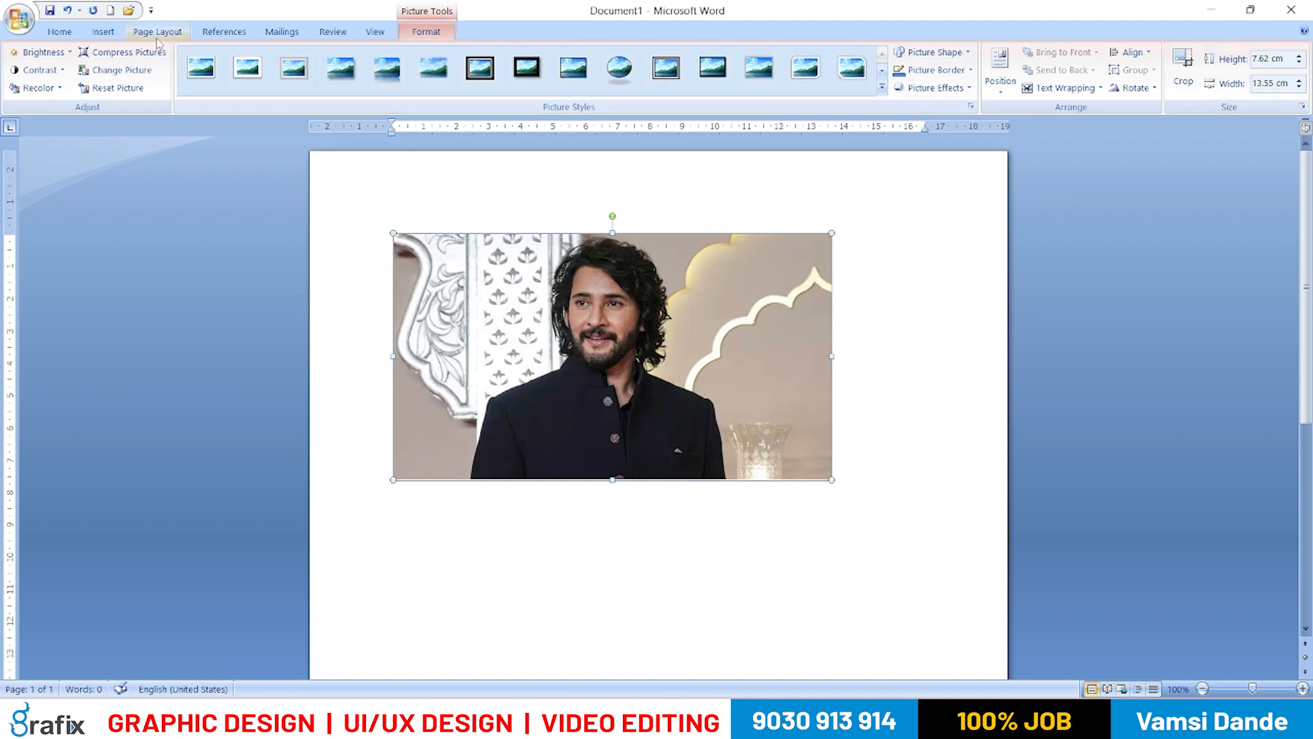
- Set the inserted portrait's text wrapping to In Front of Text
{"action": "left_click", "coordinate": [117, 34]}
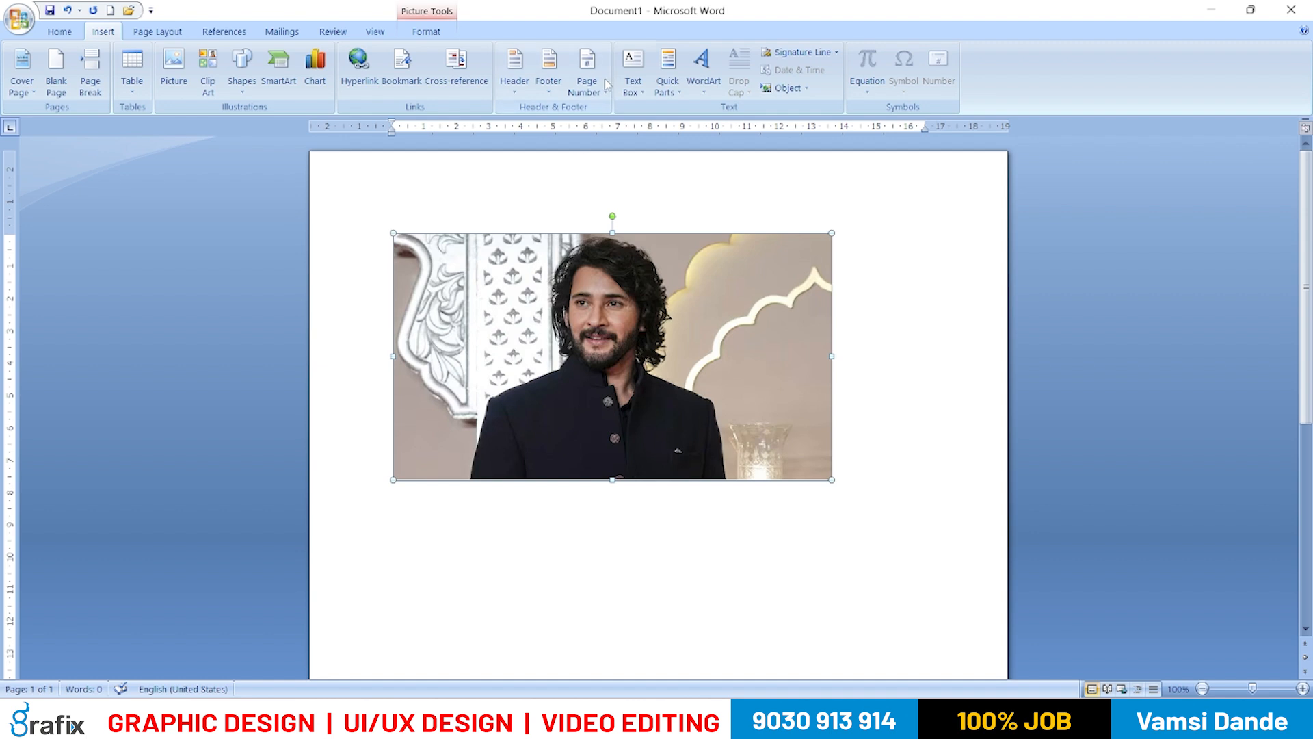
{"action": "left_click", "coordinate": [426, 31]}
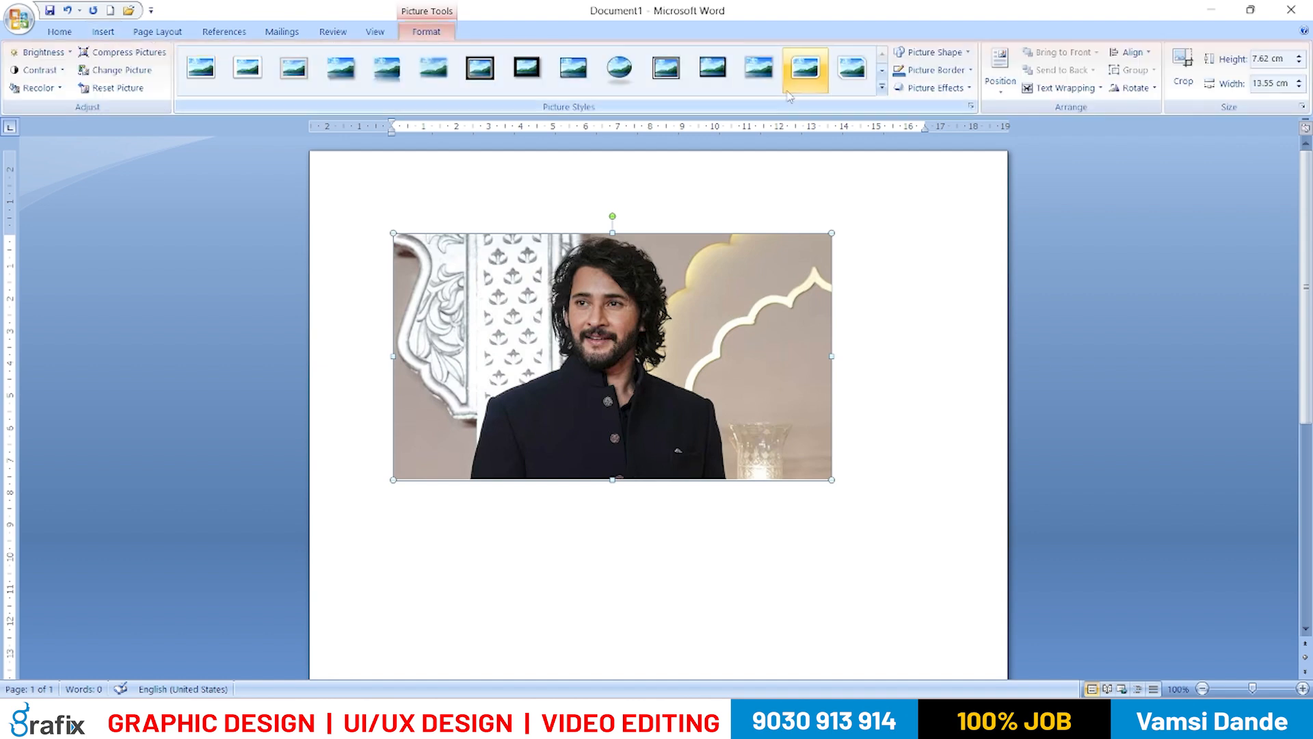
{"action": "left_click", "coordinate": [917, 214]}
{"action": "left_click", "coordinate": [694, 340]}
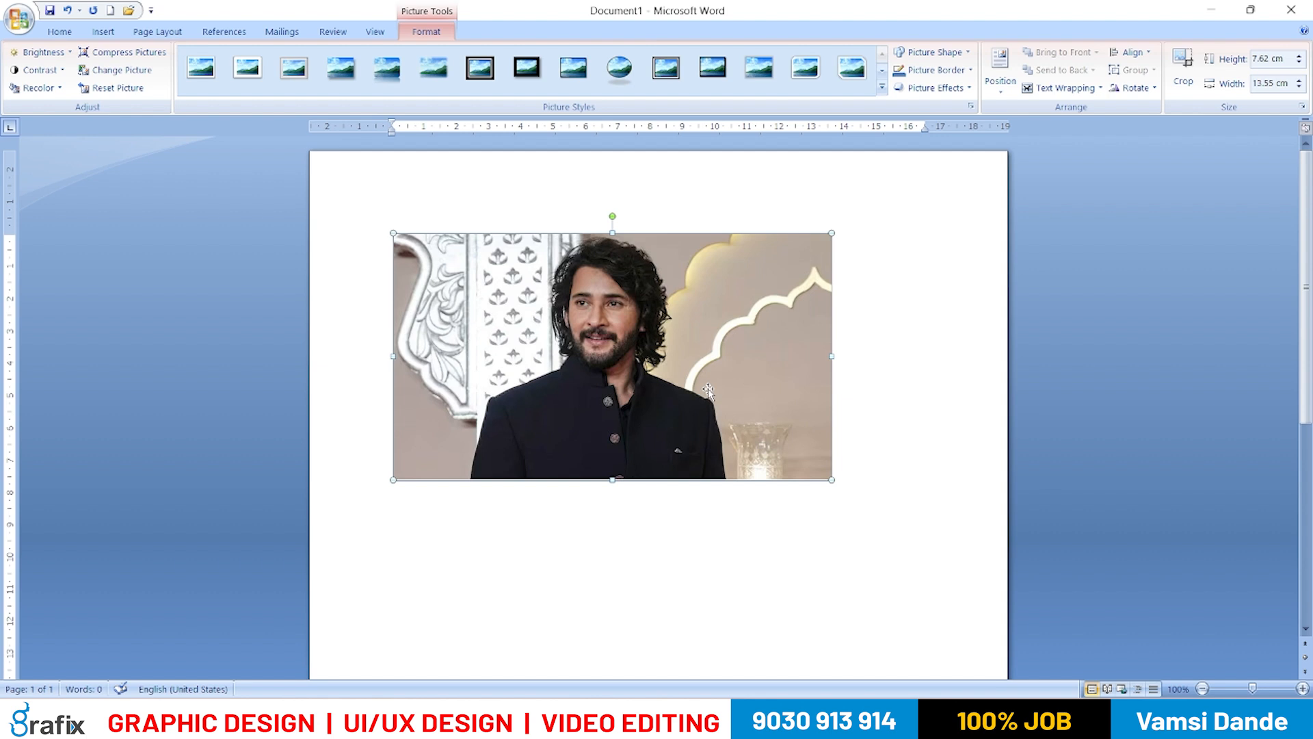
{"action": "left_click", "coordinate": [1072, 95]}
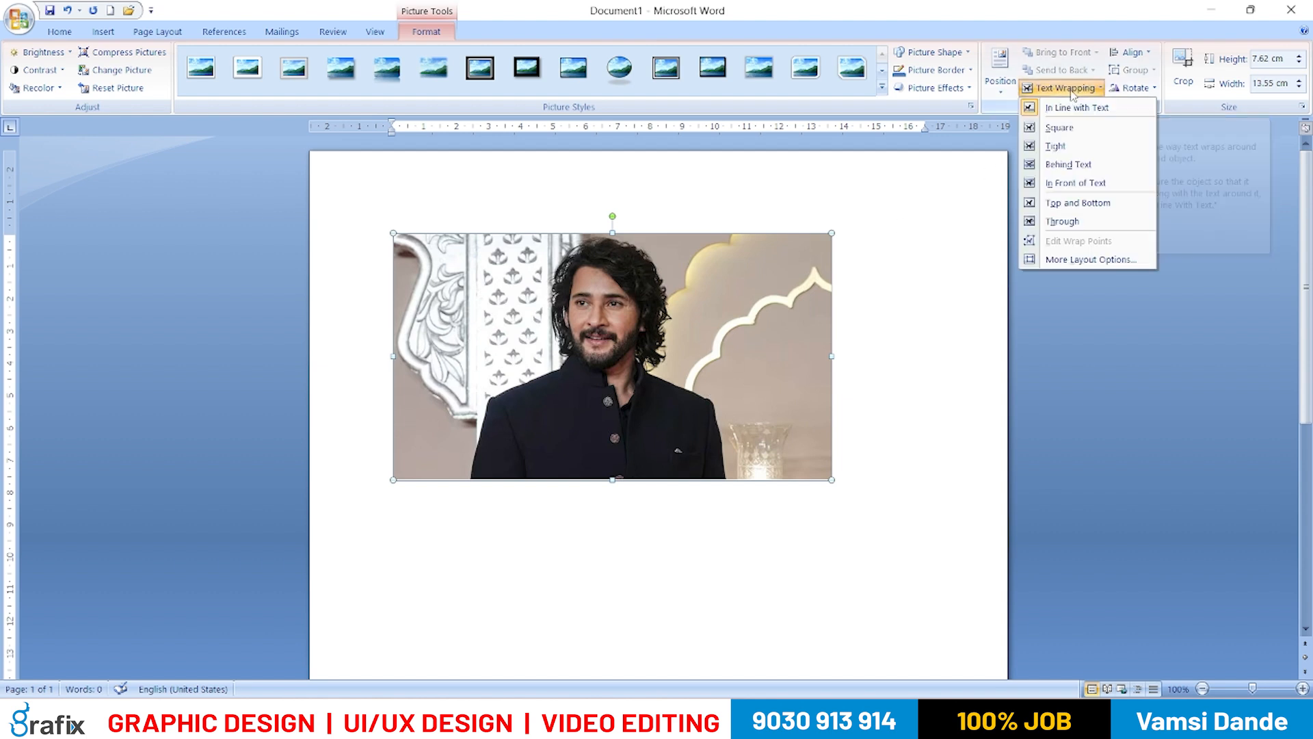
{"action": "left_click", "coordinate": [1076, 185]}
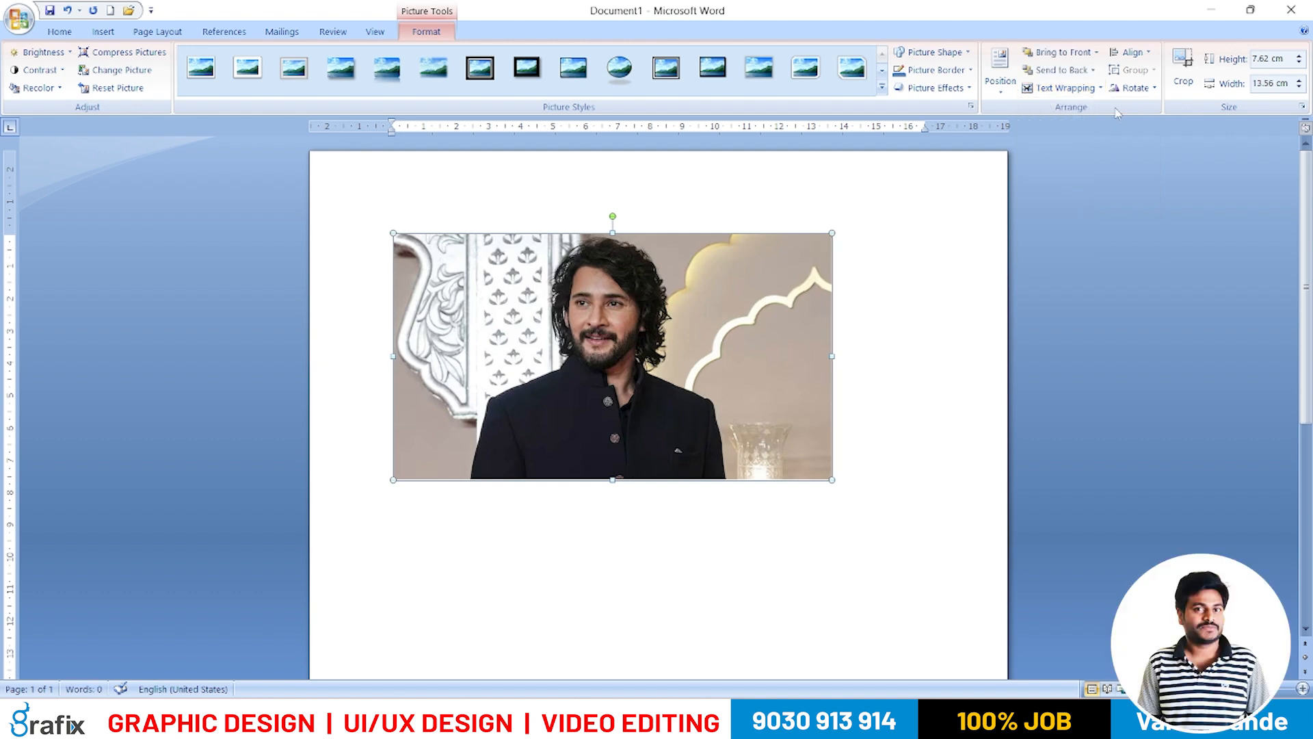
{"action": "left_click", "coordinate": [1065, 88]}
{"action": "left_click", "coordinate": [1076, 183]}
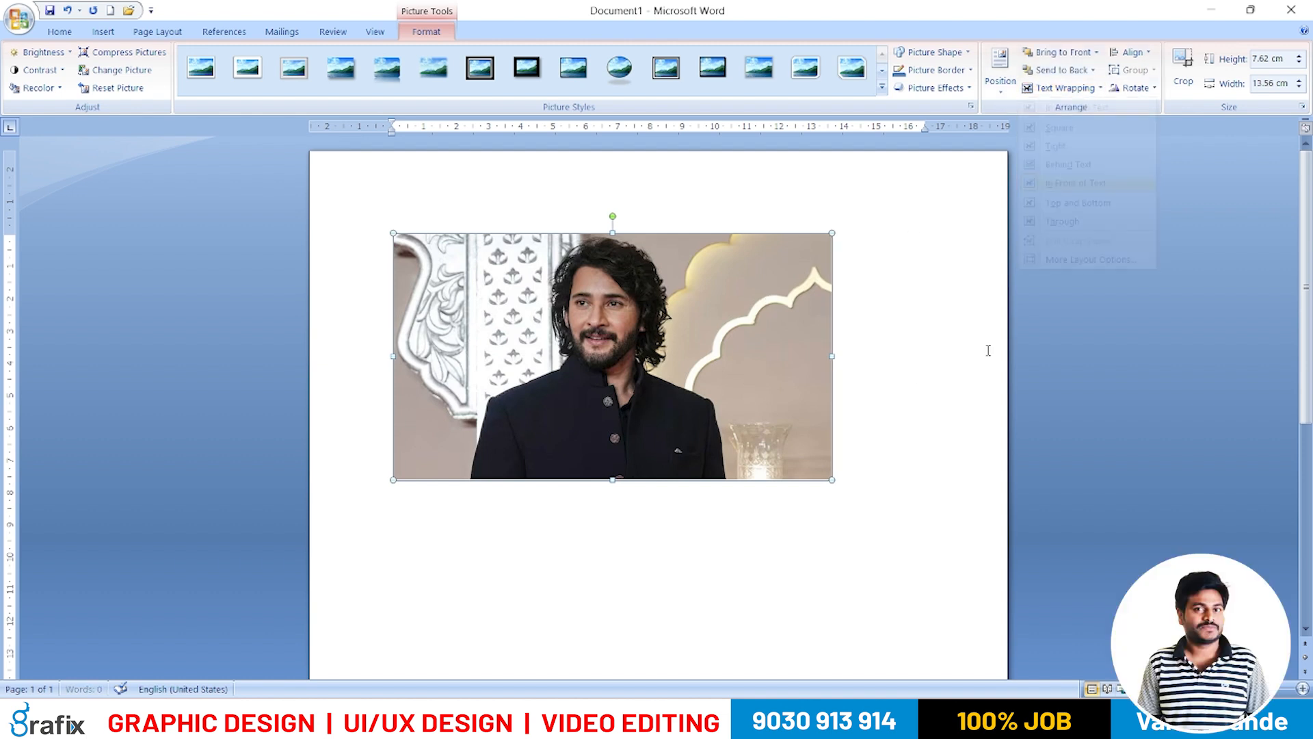
- Move the portrait slightly down and to the left on the page, and deselect it
{"action": "left_click", "coordinate": [988, 350]}
{"action": "double_click", "coordinate": [829, 472]}
{"action": "left_click_drag", "start_coordinate": [794, 433], "coordinate": [737, 414]}
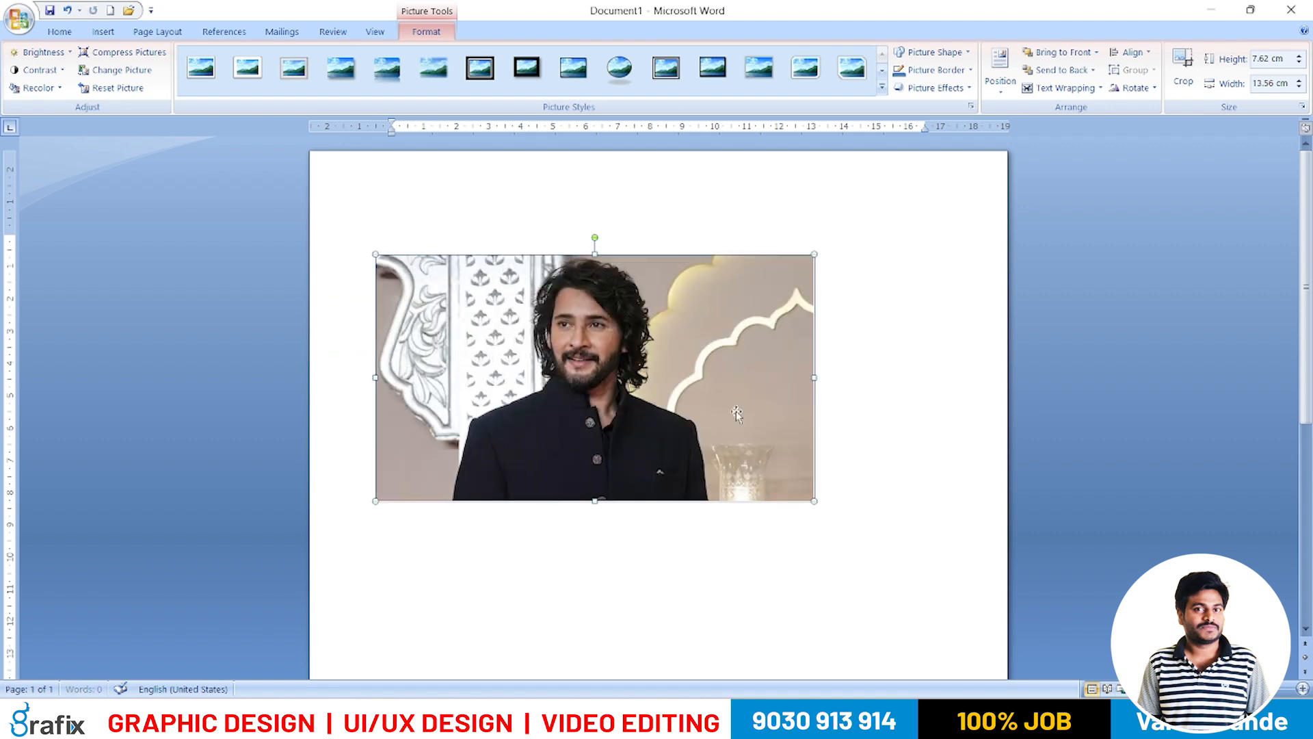
{"action": "left_click", "coordinate": [890, 425]}
{"action": "left_click", "coordinate": [101, 33]}
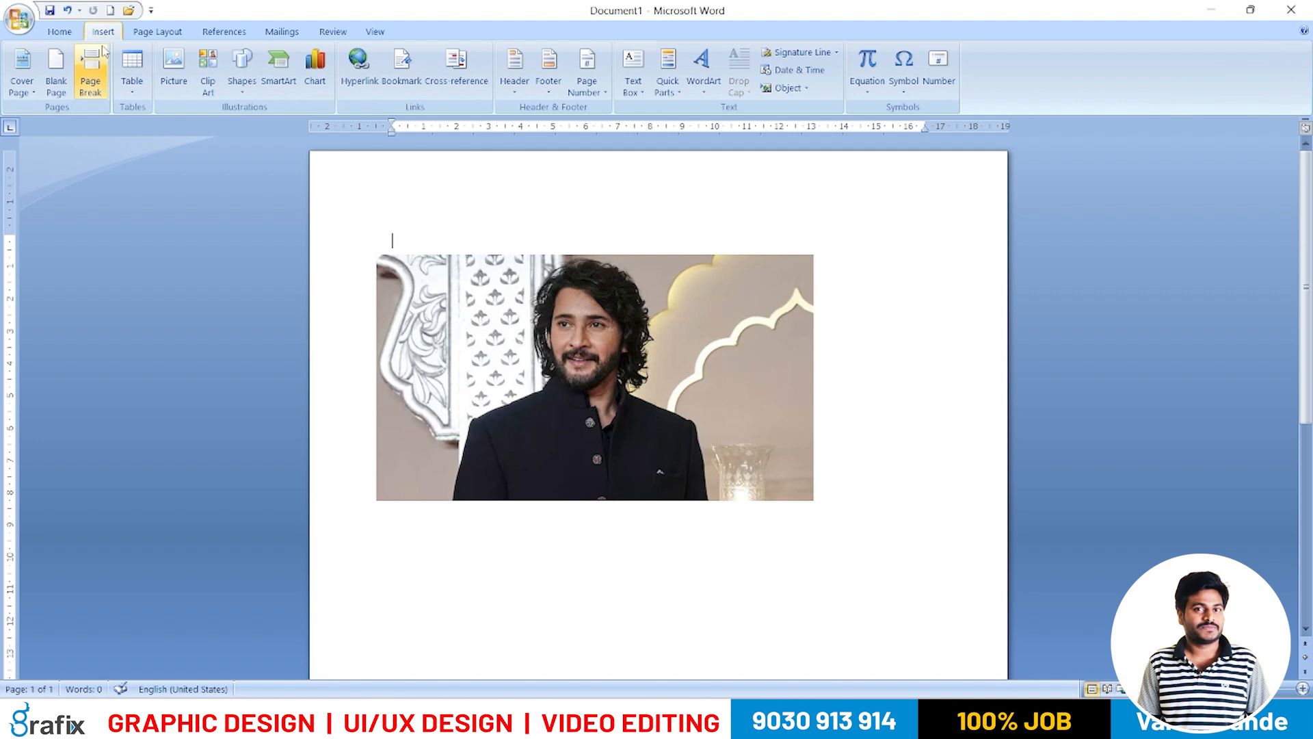
{"action": "left_click", "coordinate": [172, 81]}
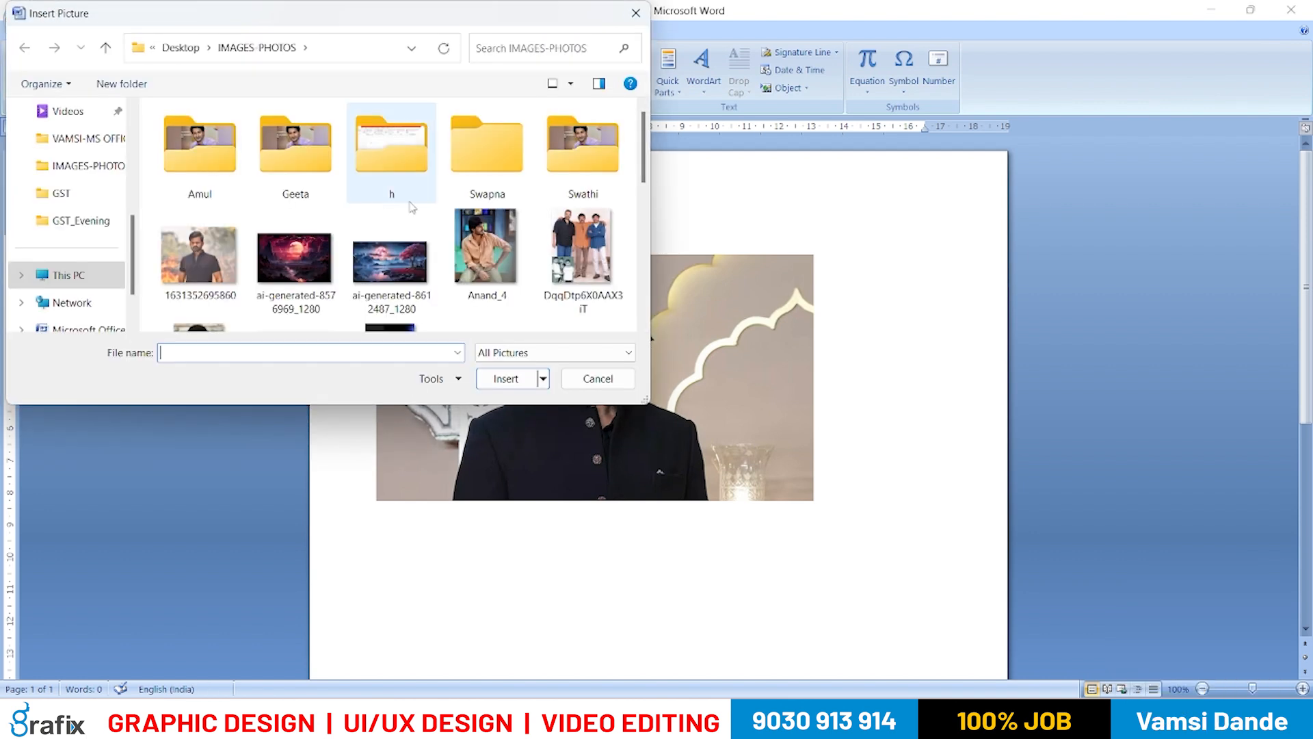
{"action": "scroll", "coordinate": [412, 206], "scroll_direction": "down", "scroll_amount": 5}
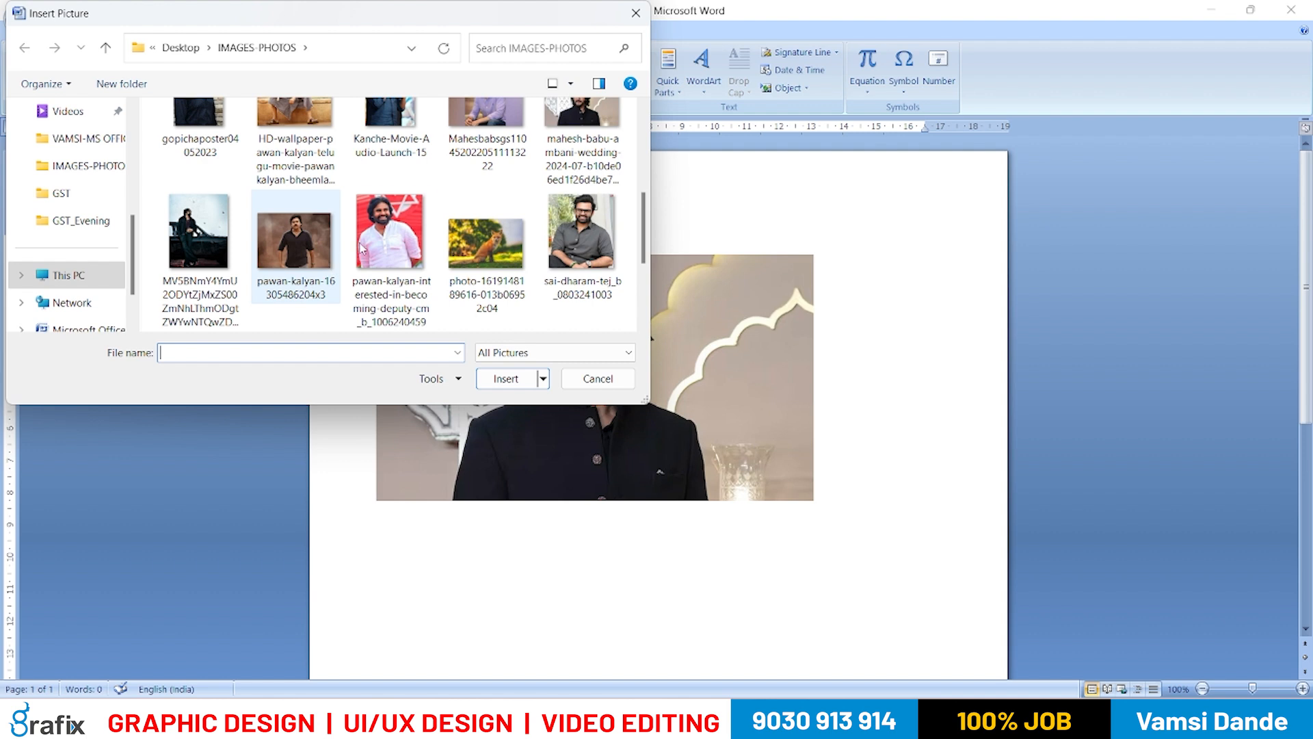
{"action": "scroll", "coordinate": [361, 249], "scroll_direction": "down", "scroll_amount": 2}
{"action": "left_click", "coordinate": [487, 116]}
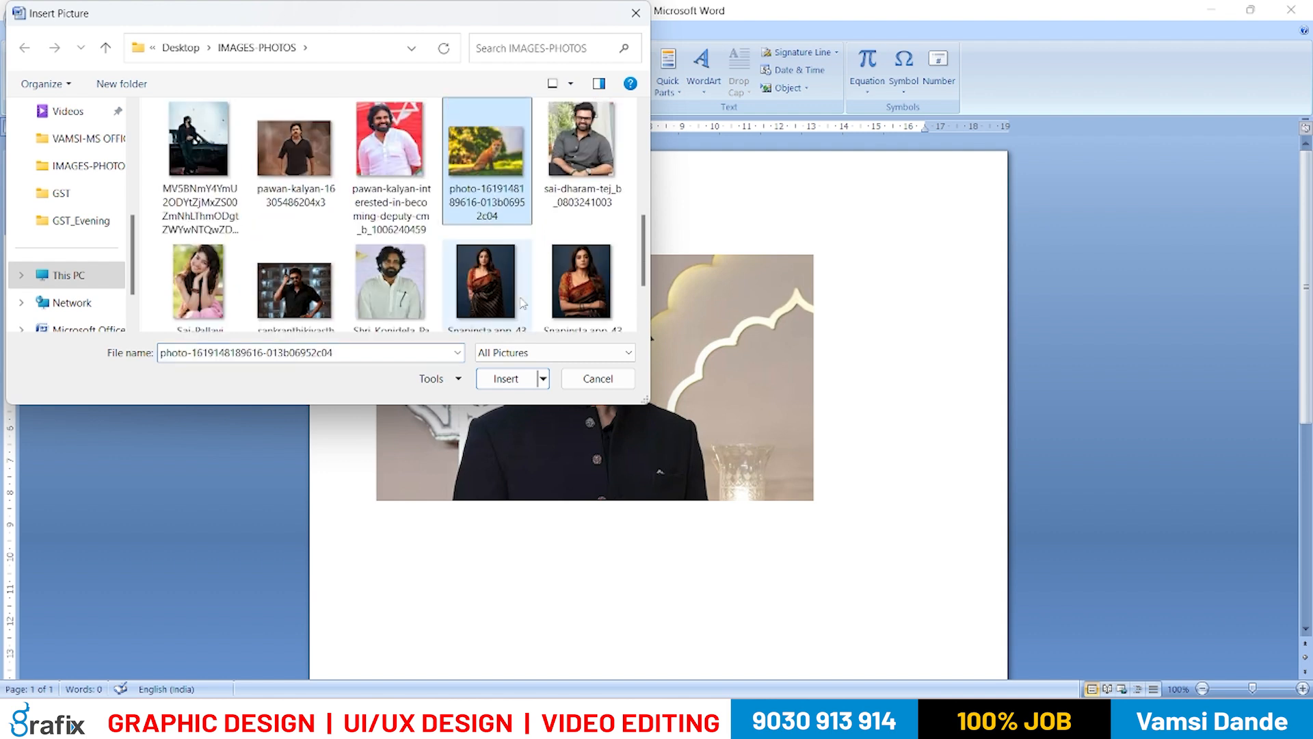
{"action": "left_click", "coordinate": [523, 381]}
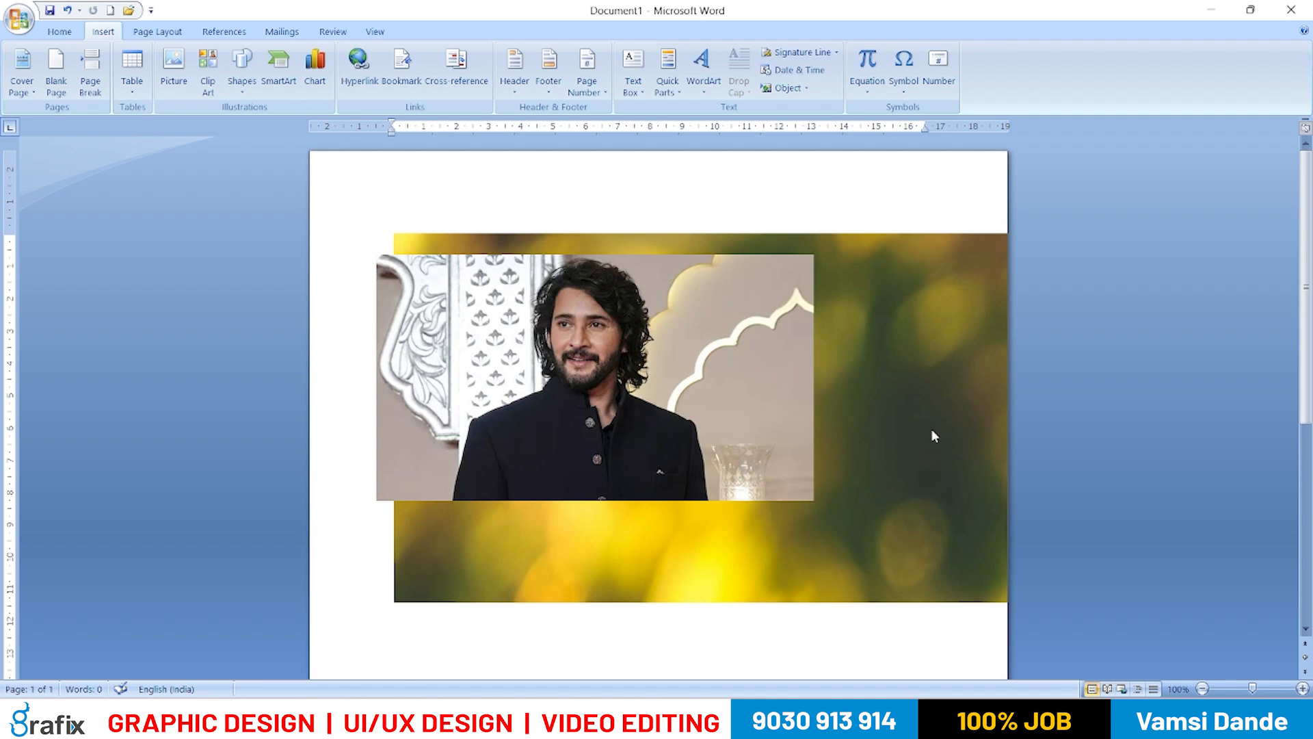
{"action": "scroll", "coordinate": [889, 328], "scroll_direction": "up", "scroll_amount": 2}
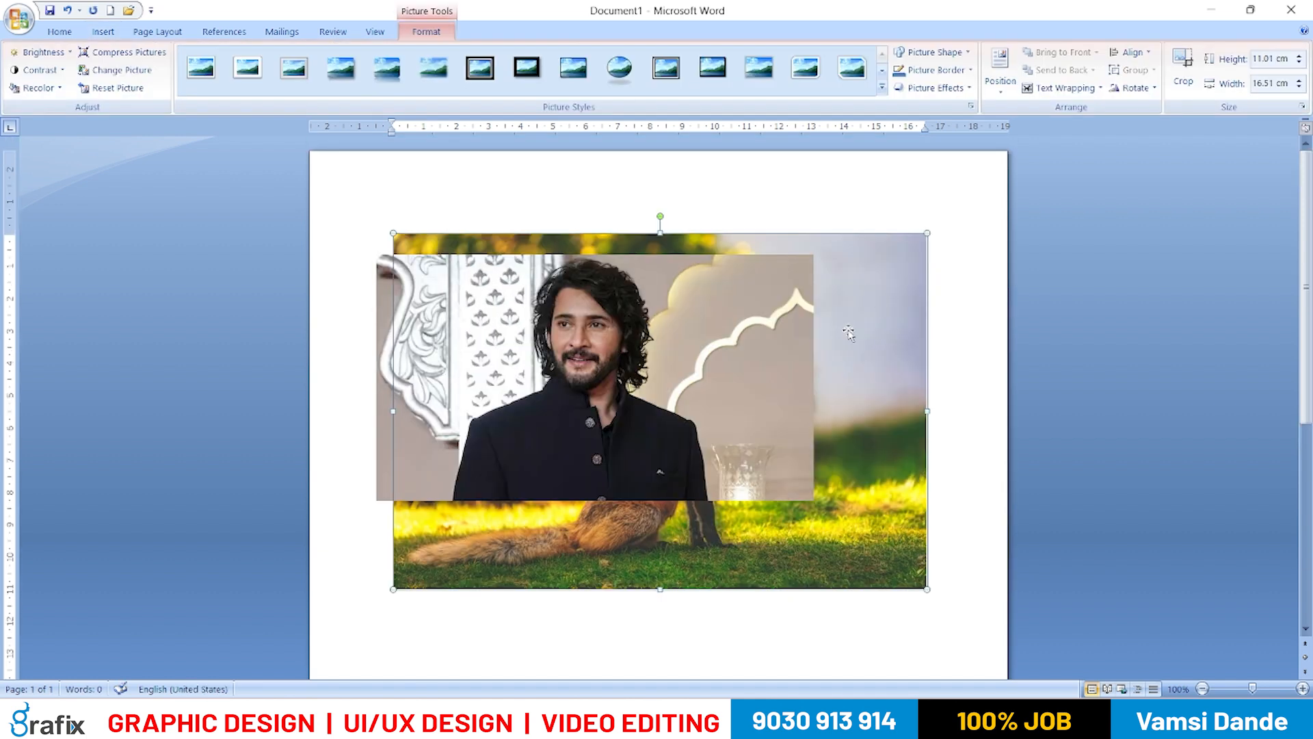
- Set the fox picture's text wrapping to In Front of Text
{"action": "left_click_drag", "start_coordinate": [885, 292], "coordinate": [942, 388]}
{"action": "left_click", "coordinate": [1062, 90]}
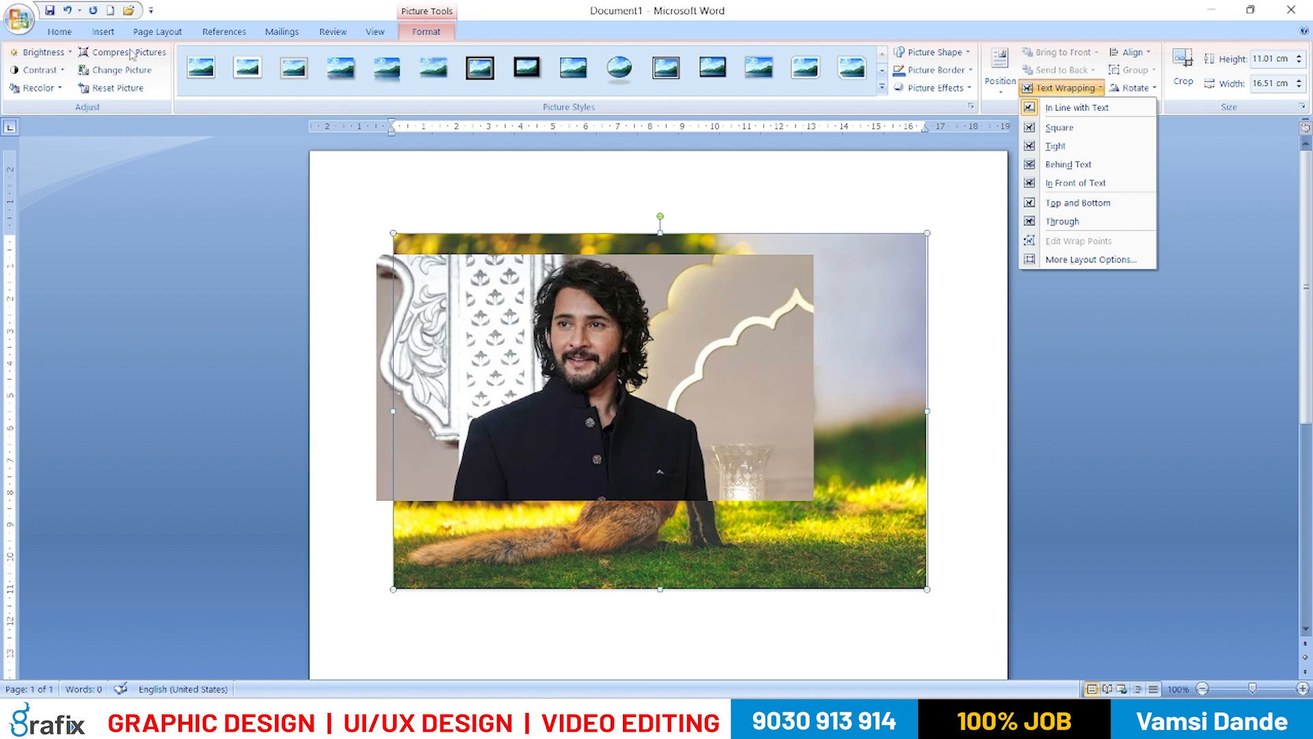
{"action": "left_click", "coordinate": [1098, 183]}
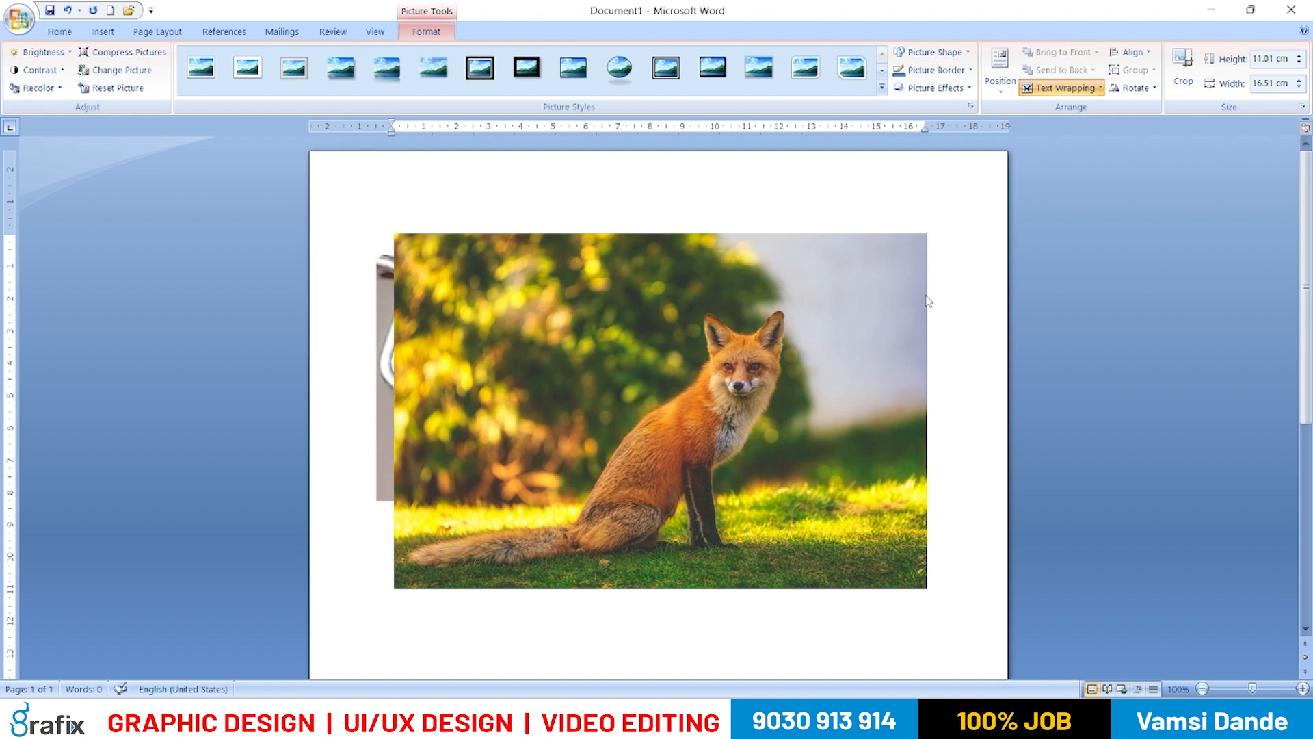
- Move the fox picture over the portrait and shrink it to about 6.5 cm high by 9.8 cm wide
{"action": "left_click_drag", "start_coordinate": [822, 434], "coordinate": [823, 436]}
{"action": "left_click_drag", "start_coordinate": [847, 304], "coordinate": [505, 219]}
{"action": "left_click_drag", "start_coordinate": [996, 254], "coordinate": [995, 254]}
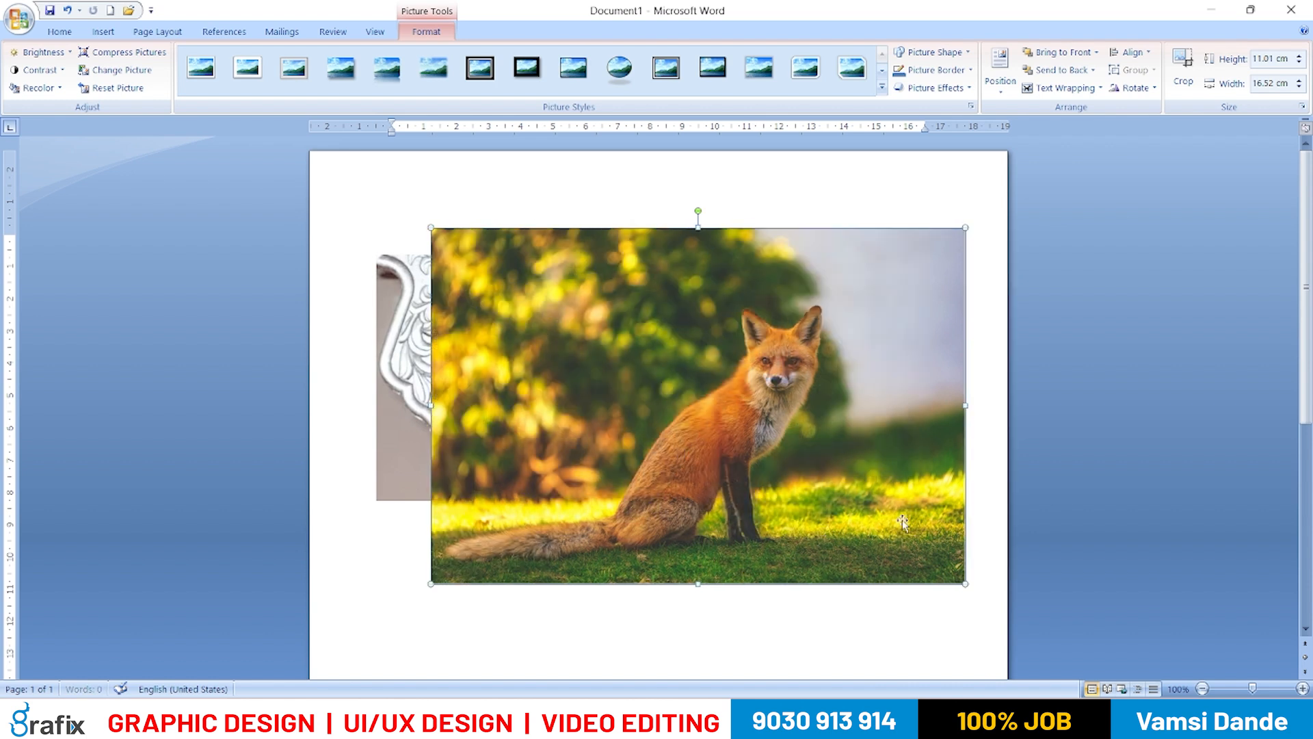
{"action": "left_click_drag", "start_coordinate": [474, 250], "coordinate": [901, 425]}
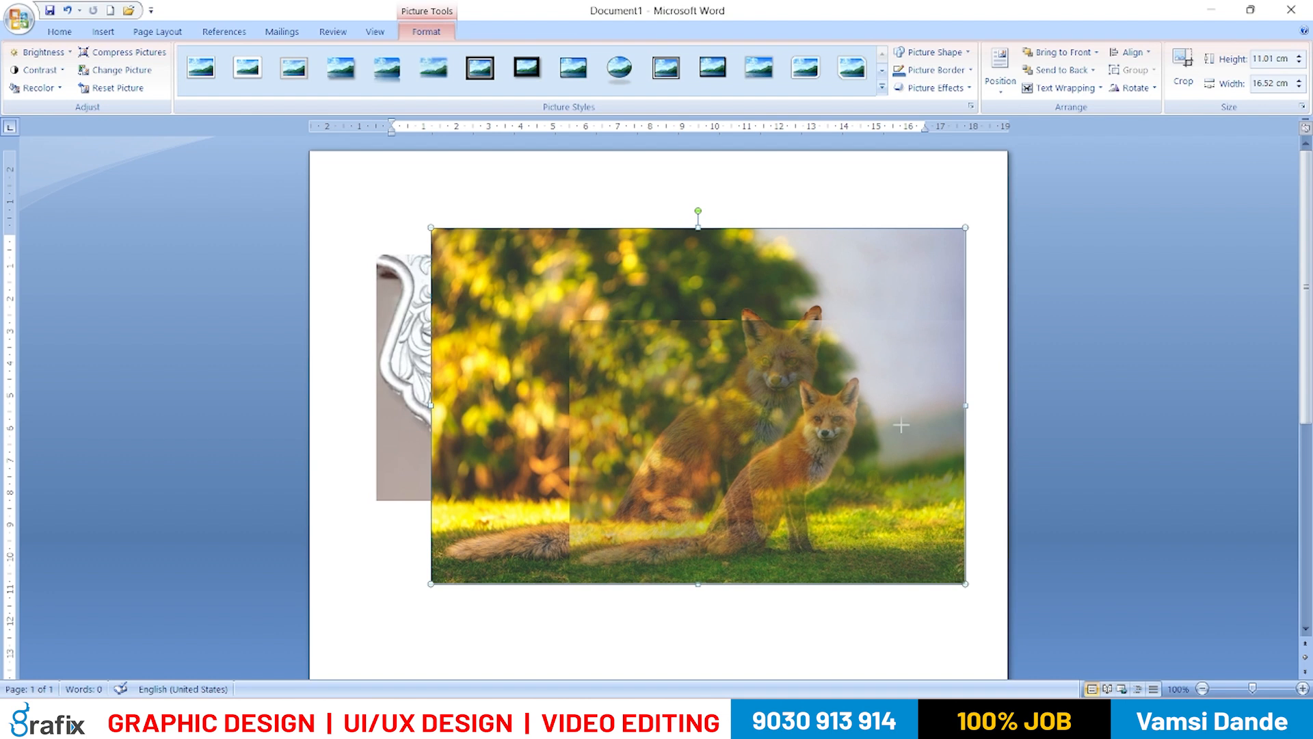
{"action": "left_click_drag", "start_coordinate": [949, 598], "coordinate": [882, 531]}
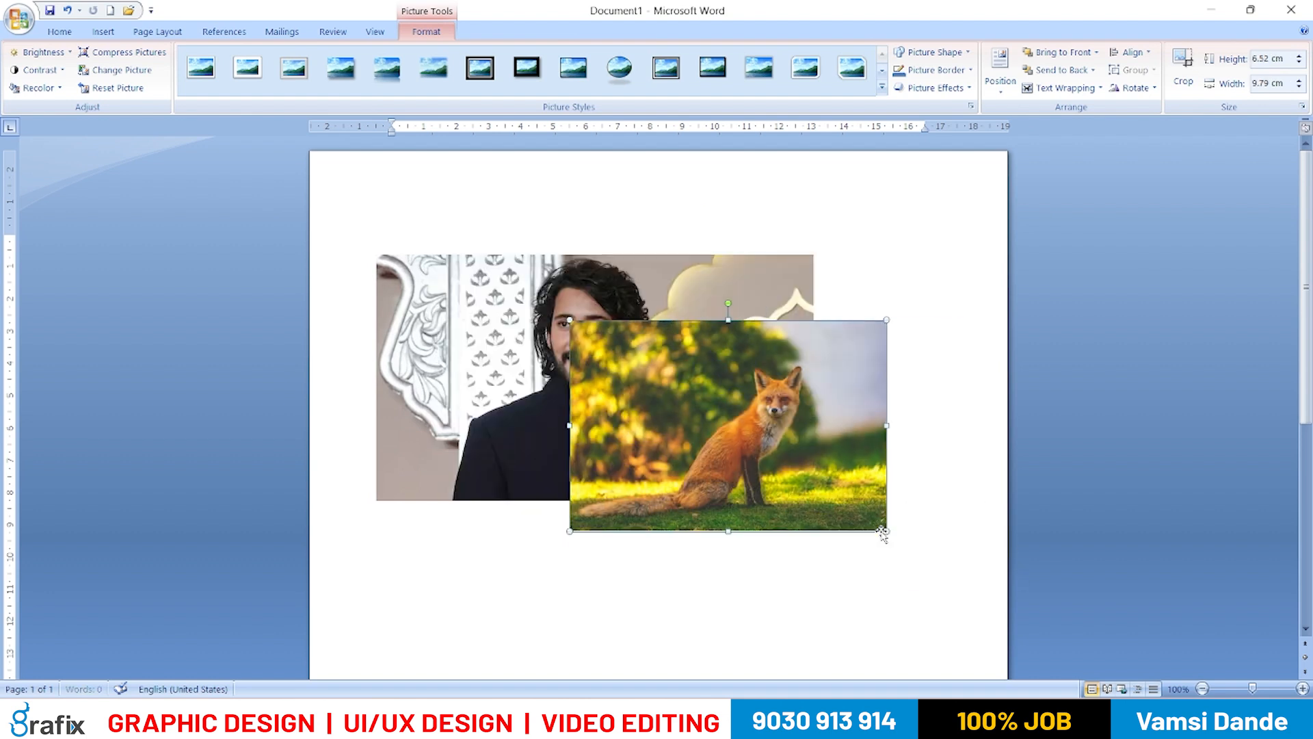
- Rearrange both pictures so the fox sits near the page top, overlapping the upper-left corner of the portrait below it
{"action": "left_click_drag", "start_coordinate": [872, 321], "coordinate": [878, 301]}
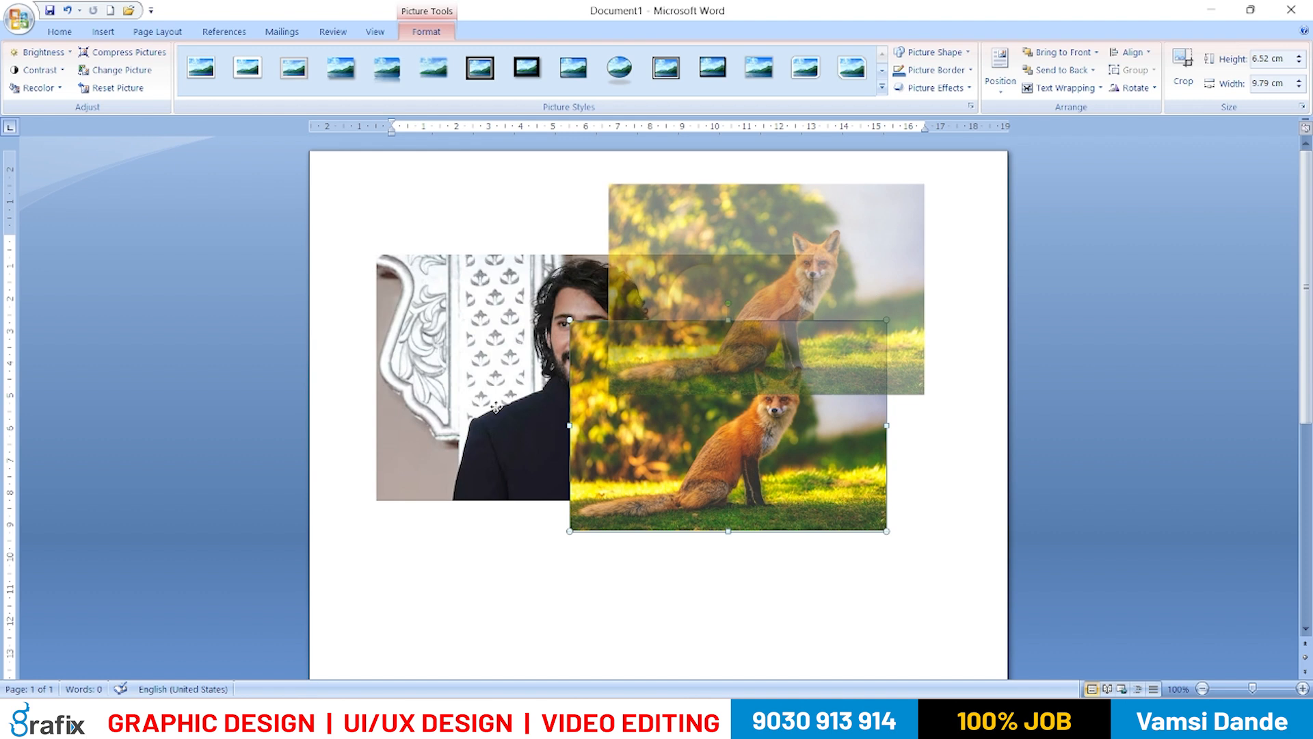
{"action": "left_click_drag", "start_coordinate": [496, 407], "coordinate": [459, 513]}
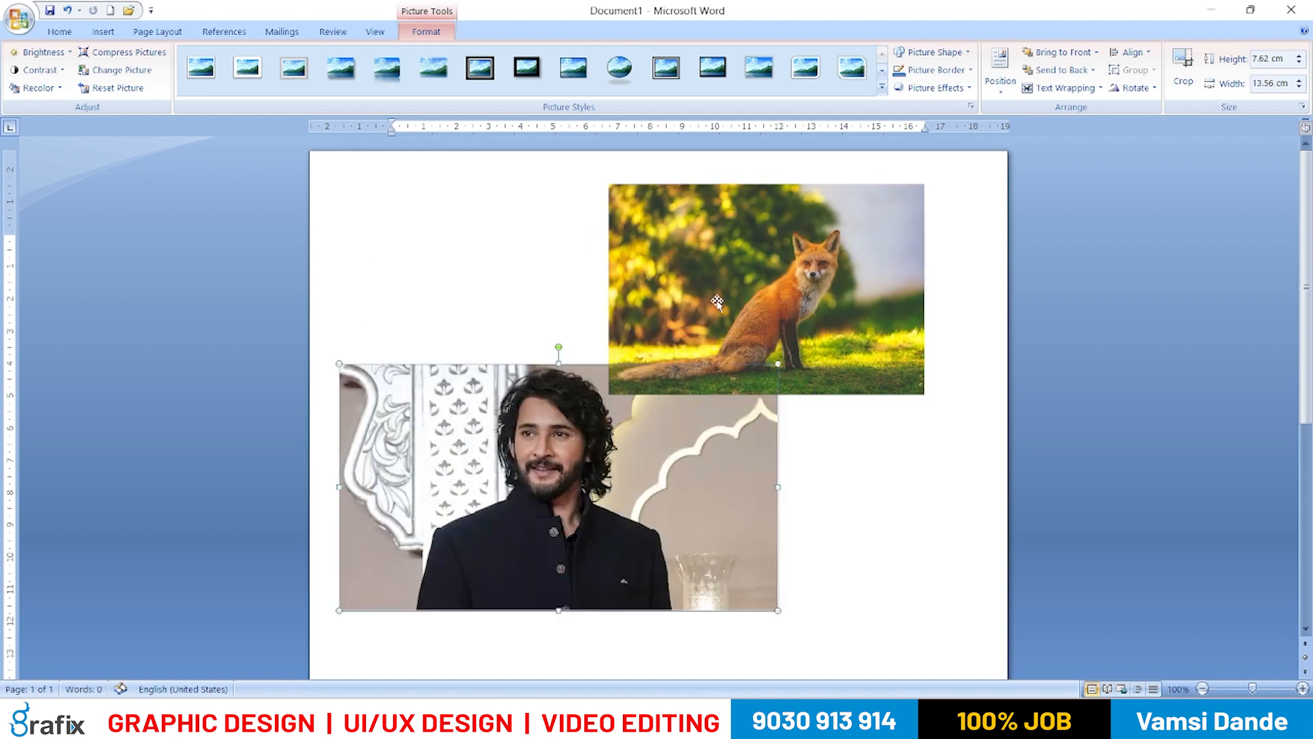
{"action": "left_click_drag", "start_coordinate": [717, 302], "coordinate": [651, 310]}
{"action": "left_click_drag", "start_coordinate": [801, 326], "coordinate": [801, 327]}
{"action": "left_click_drag", "start_coordinate": [730, 482], "coordinate": [859, 504]}
{"action": "left_click_drag", "start_coordinate": [677, 261], "coordinate": [544, 279]}
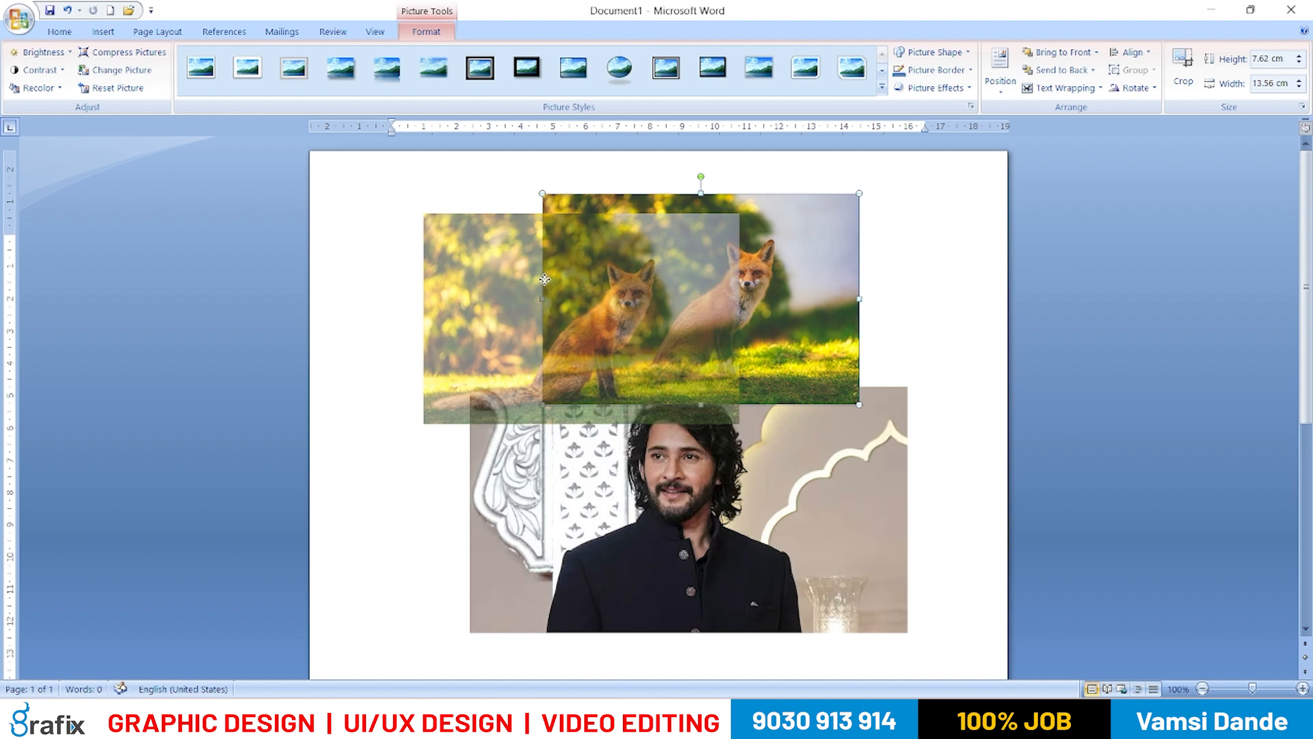
{"action": "left_click_drag", "start_coordinate": [651, 268], "coordinate": [654, 268]}
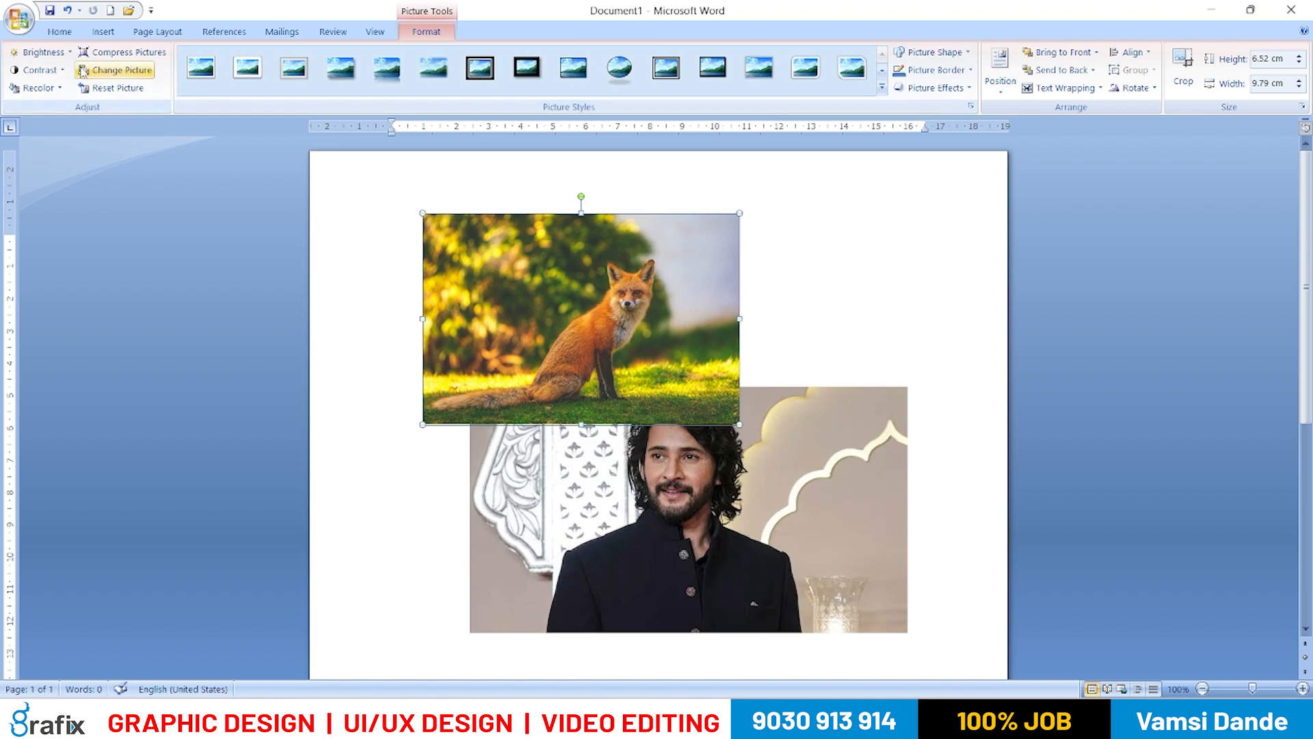
- Try brightness levels of +30% and -40% on the fox picture and return it to 0% (Normal)
{"action": "left_click", "coordinate": [43, 52]}
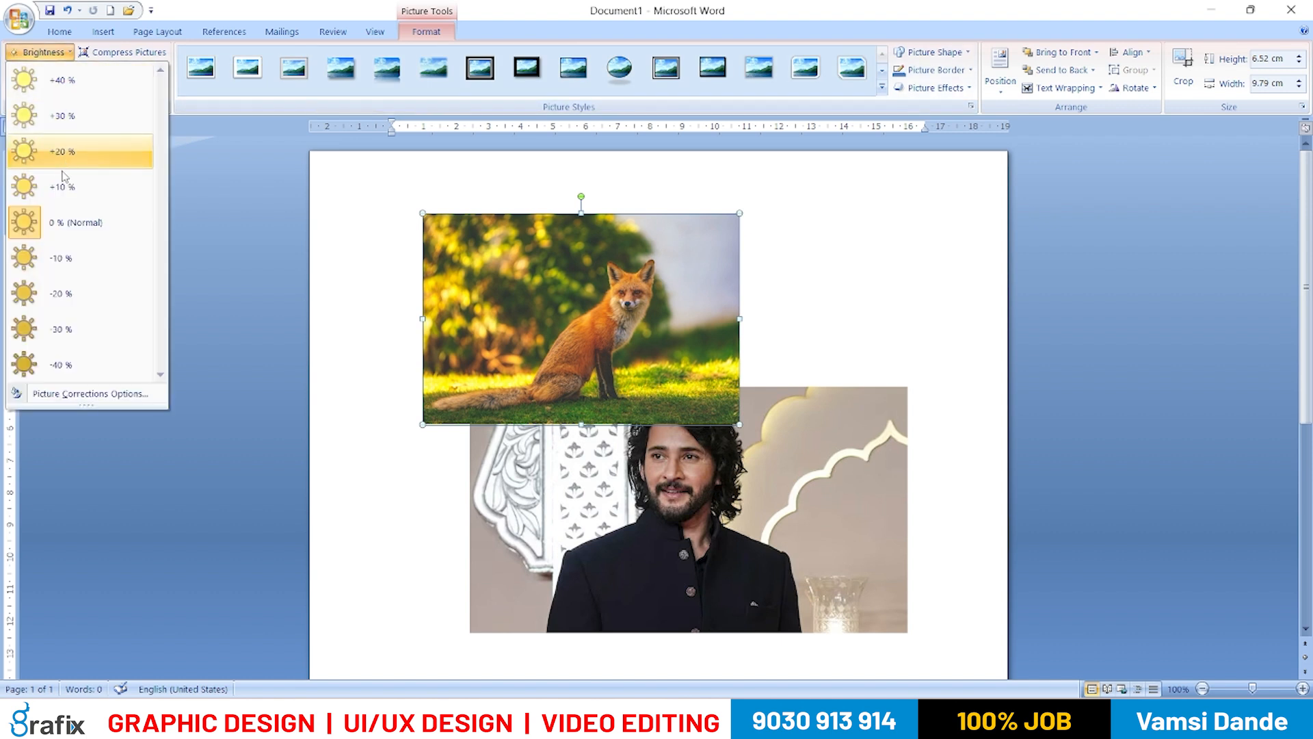
{"action": "left_click", "coordinate": [72, 110]}
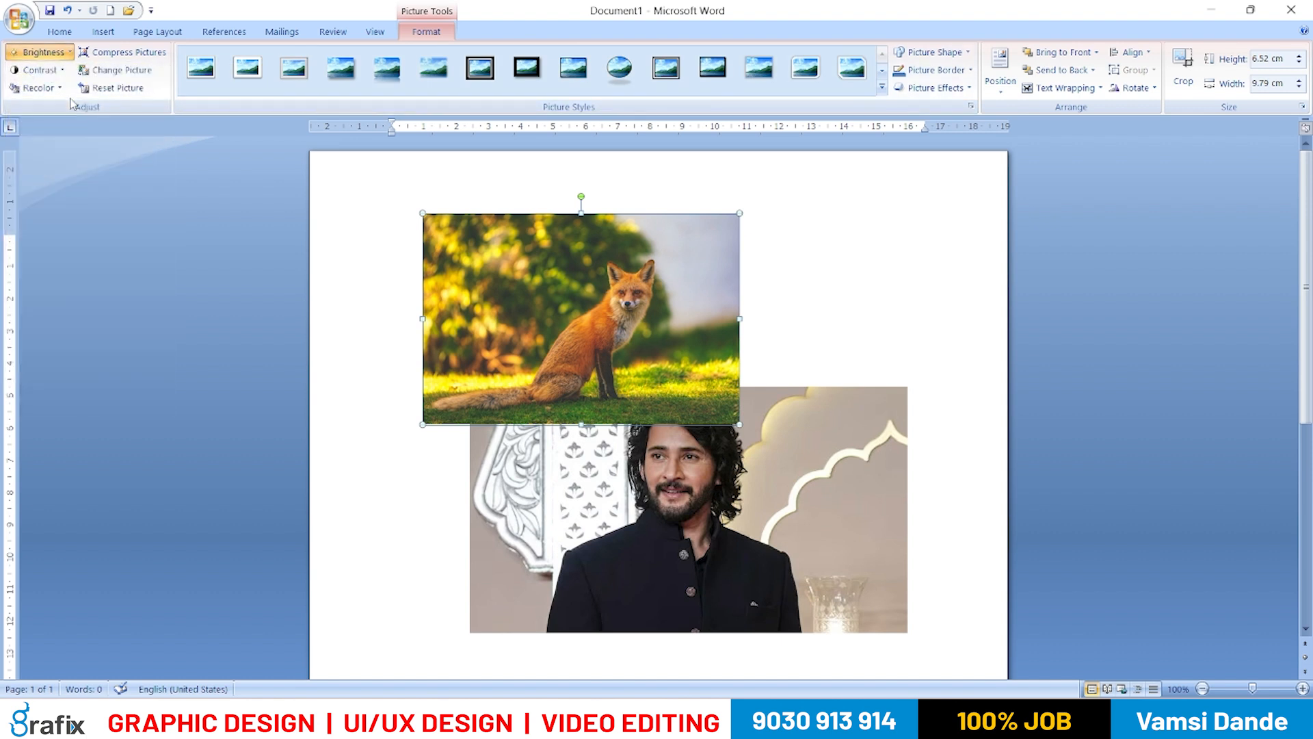
{"action": "left_click", "coordinate": [29, 51]}
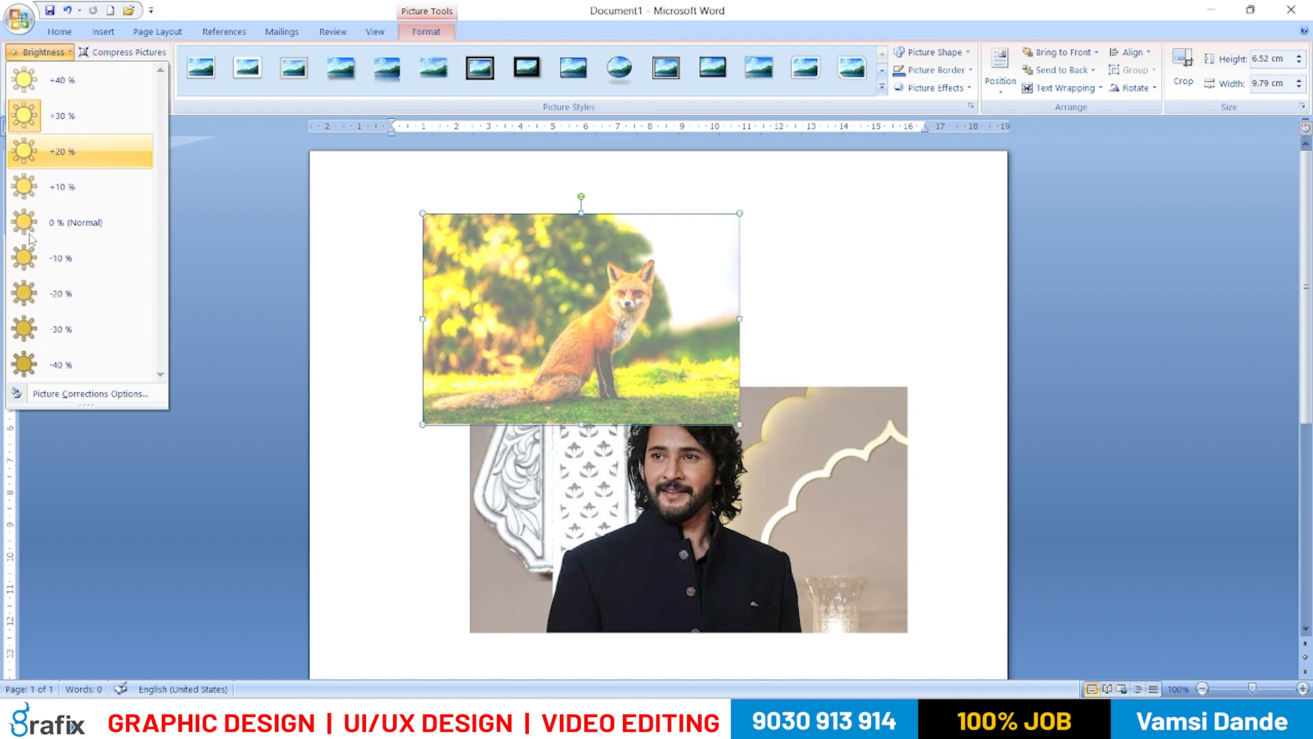
{"action": "key", "text": "Escape"}
{"action": "key", "text": "ctrl+z"}
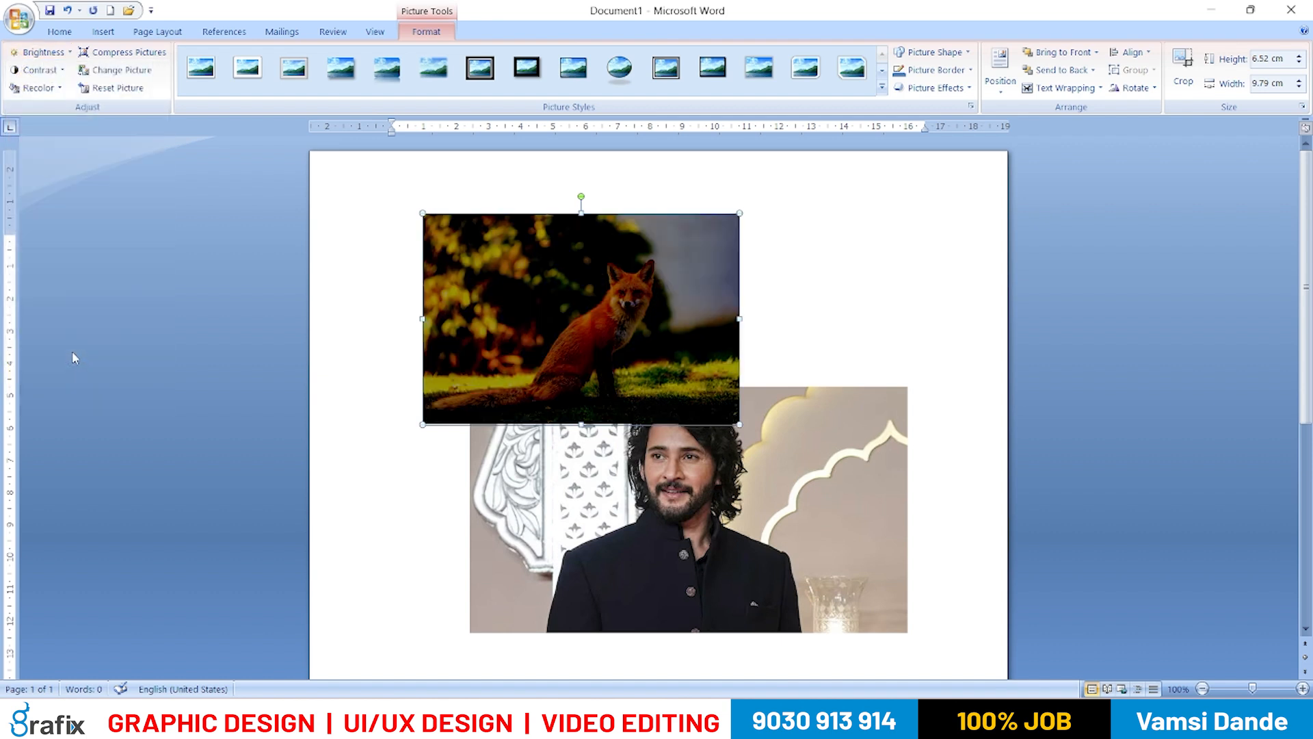
{"action": "left_click", "coordinate": [41, 52]}
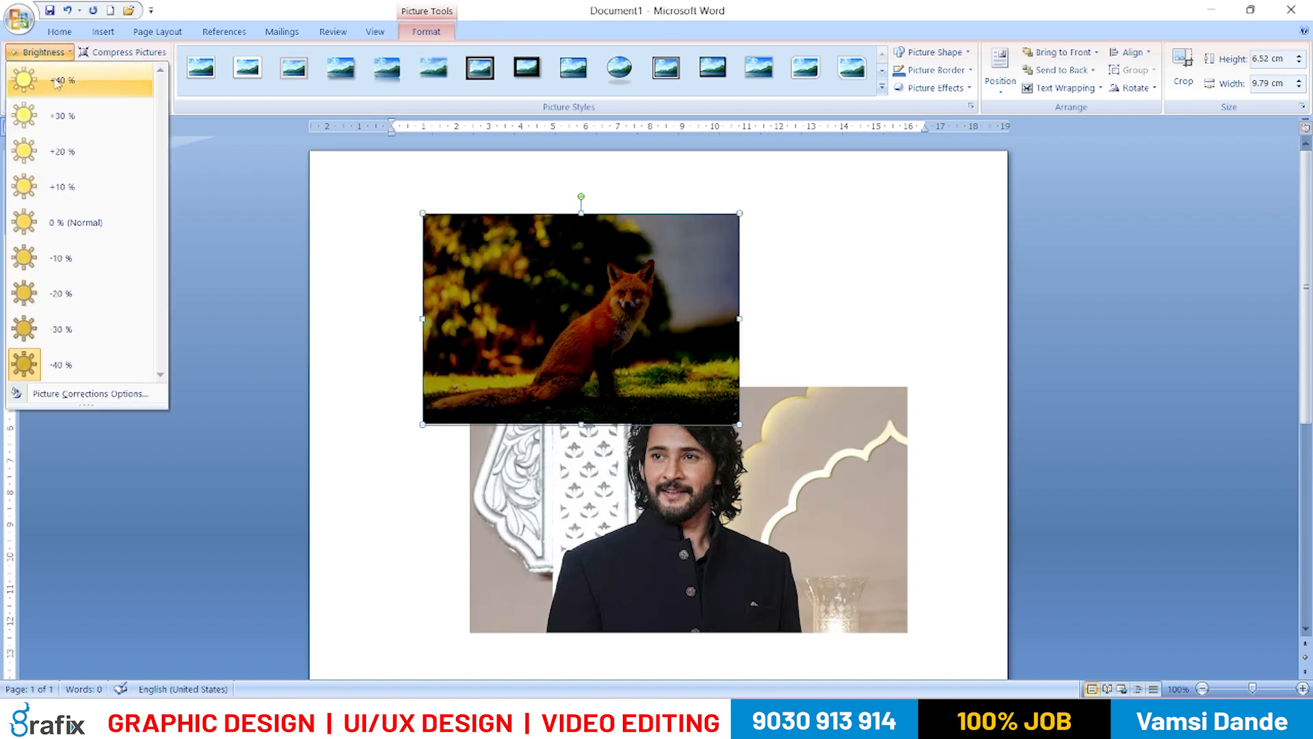
{"action": "left_click", "coordinate": [65, 233]}
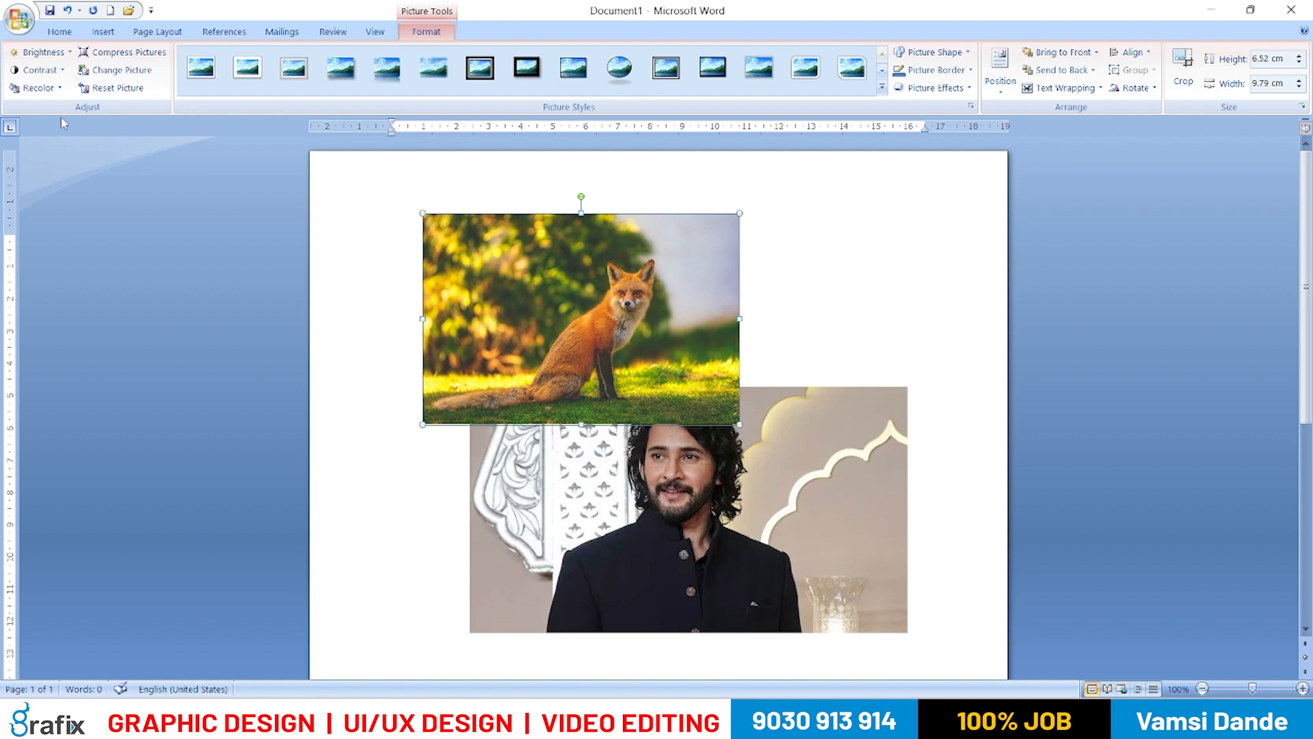
- Preview brightness and contrast levels on the fox picture and try a contrast of +30%
{"action": "left_click", "coordinate": [41, 52]}
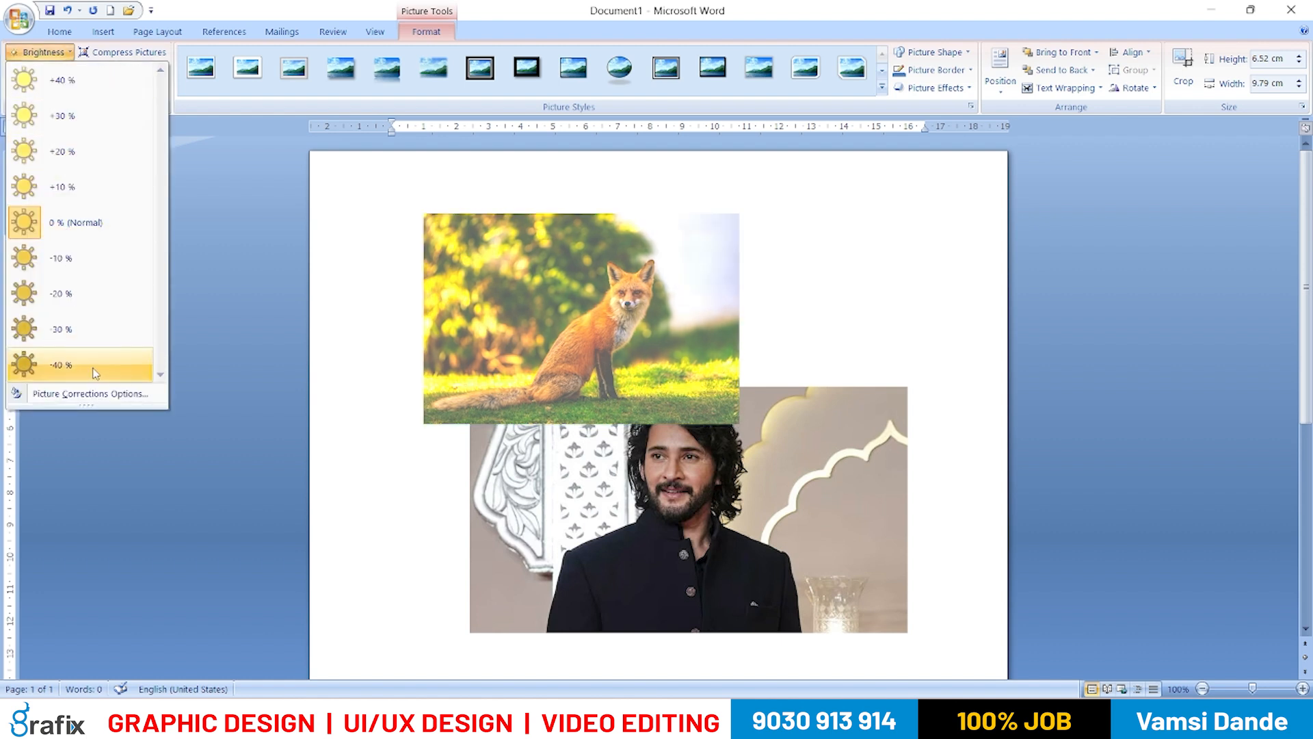
{"action": "left_click", "coordinate": [93, 118]}
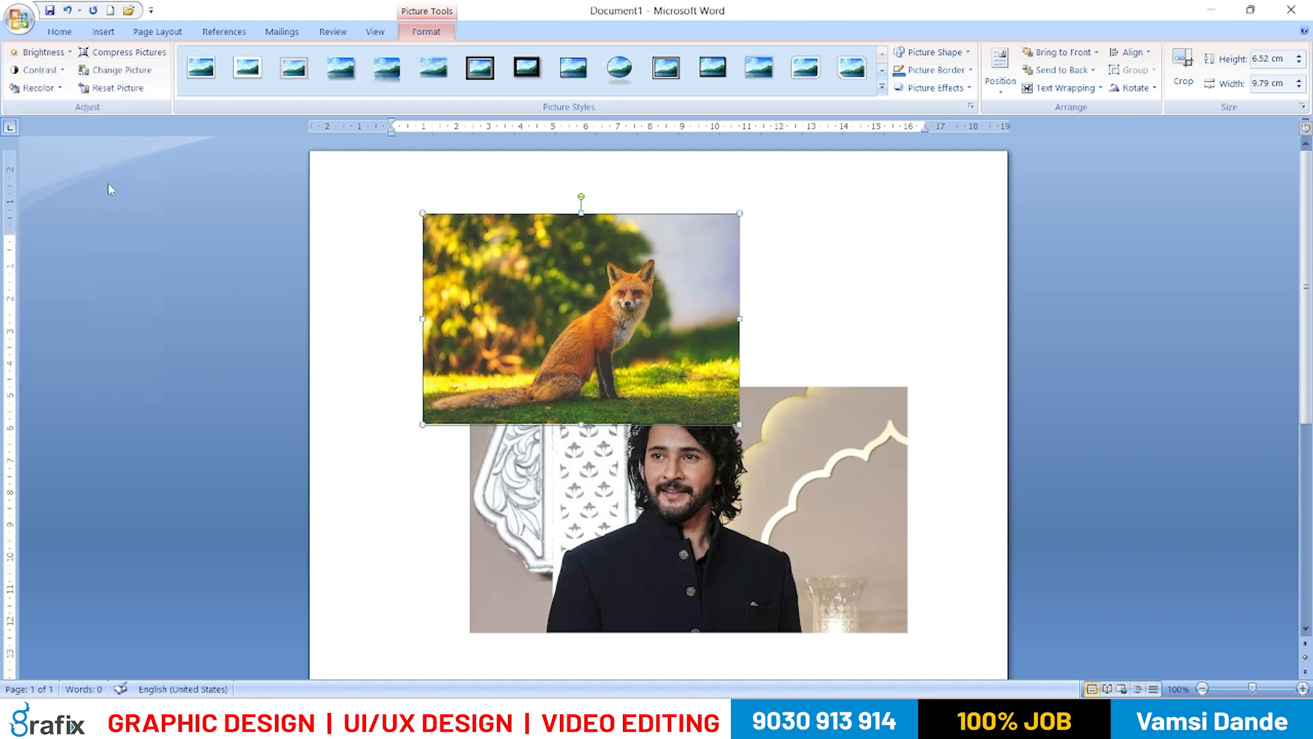
{"action": "left_click", "coordinate": [60, 69]}
{"action": "left_click", "coordinate": [71, 54]}
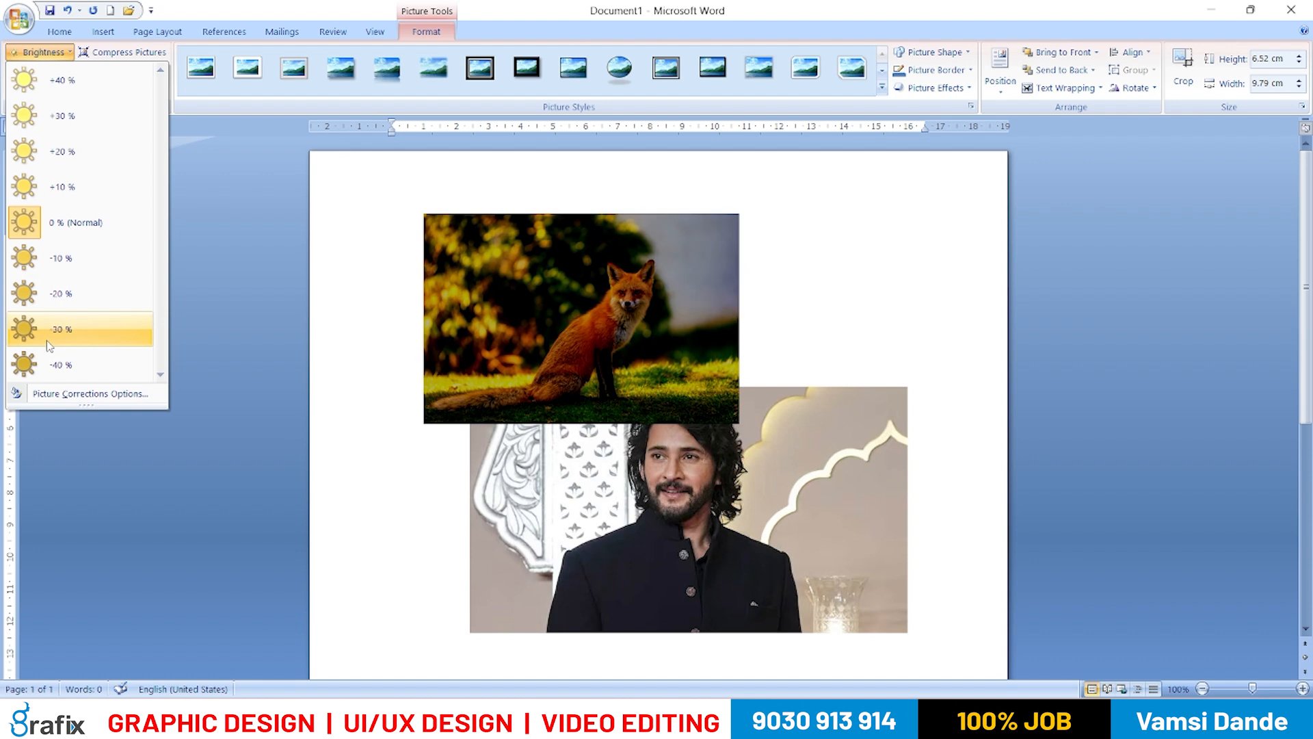
{"action": "left_click", "coordinate": [58, 76]}
{"action": "left_click", "coordinate": [60, 71]}
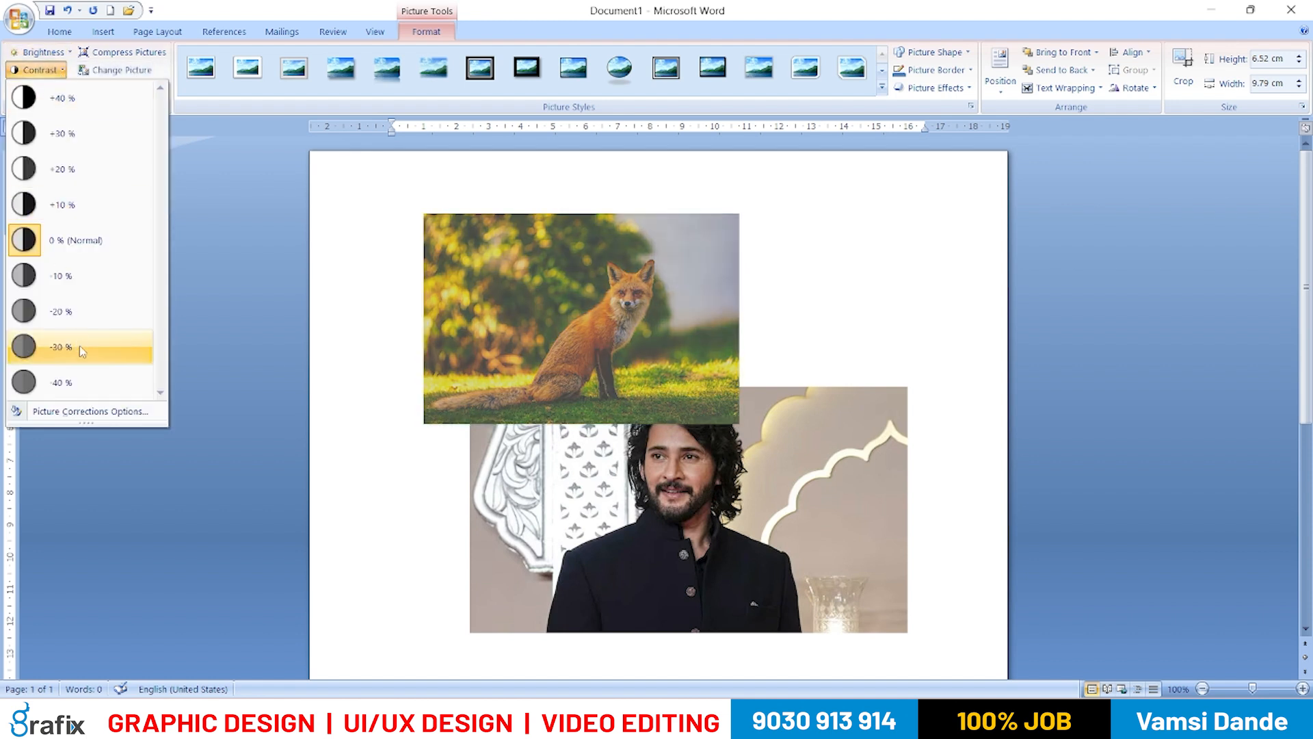
{"action": "left_click", "coordinate": [85, 137]}
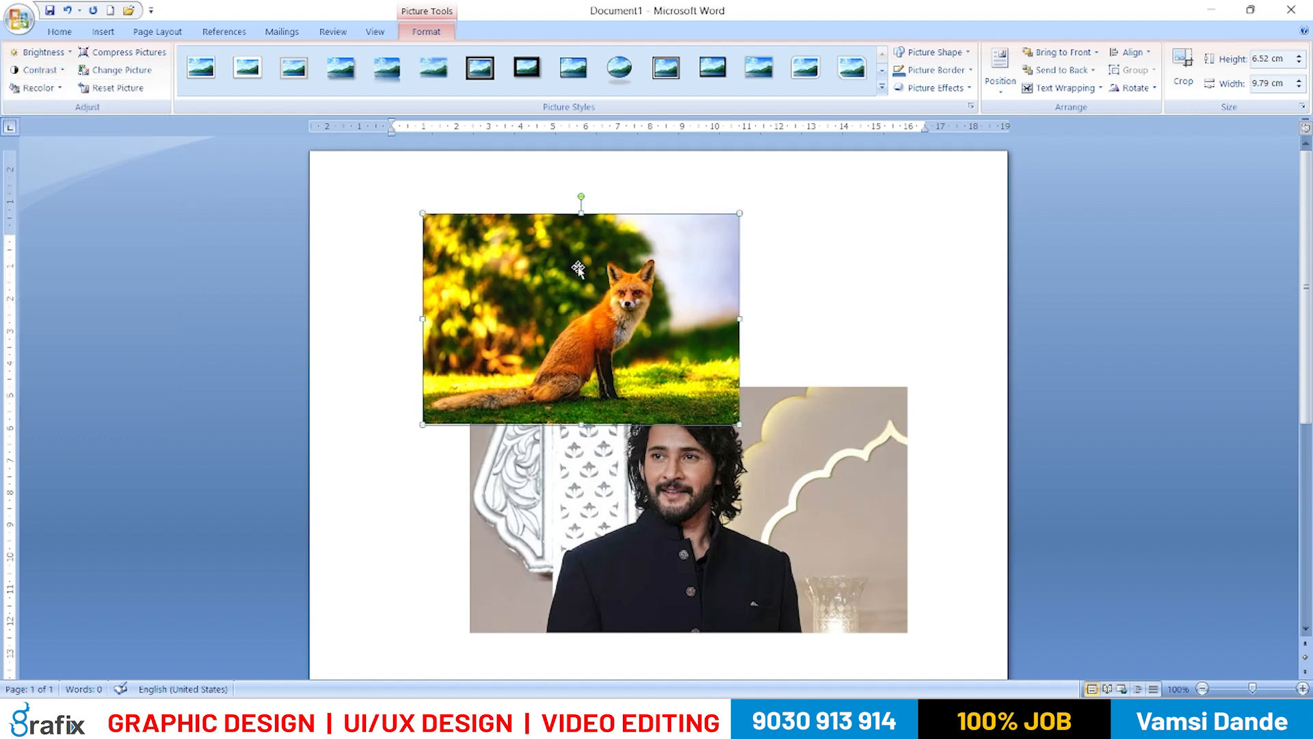
- Try brightness levels of +30% and -40% on the fox picture, undoing each one
{"action": "left_click", "coordinate": [40, 53]}
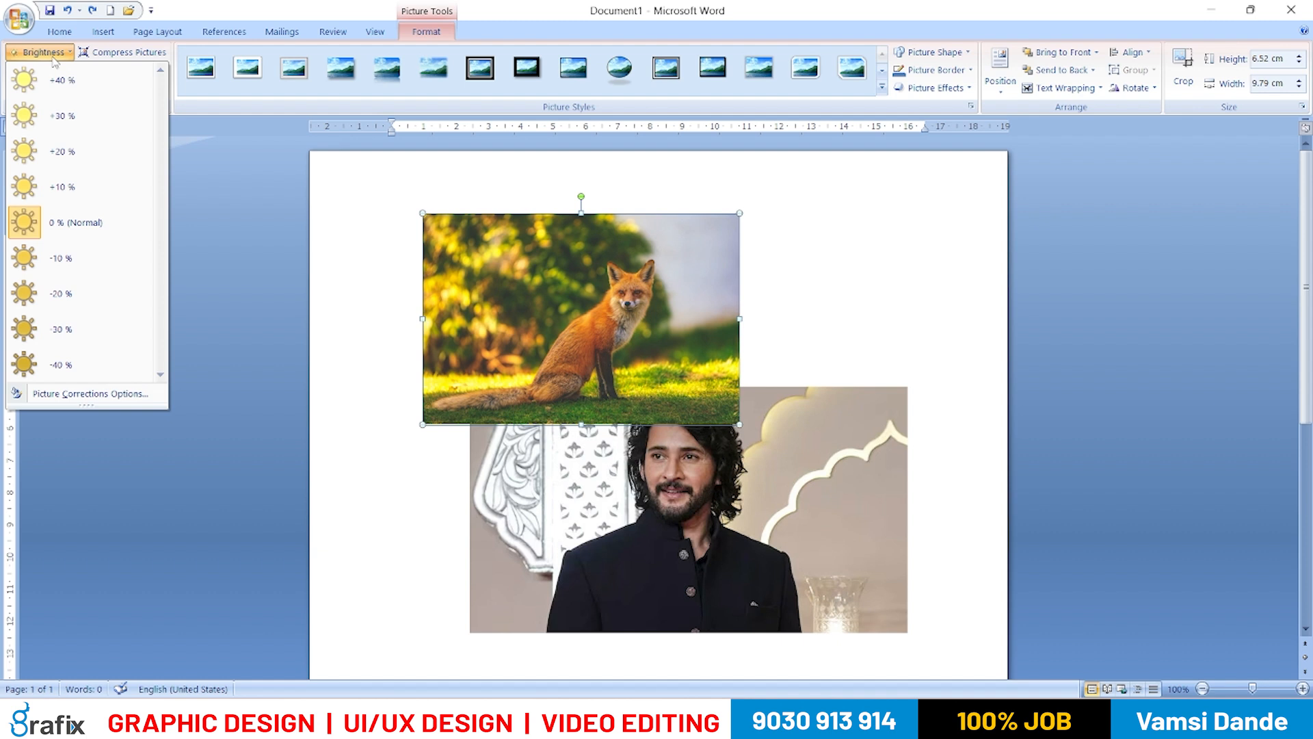
{"action": "left_click", "coordinate": [55, 118]}
{"action": "key", "text": "ctrl+z"}
{"action": "left_click", "coordinate": [40, 53]}
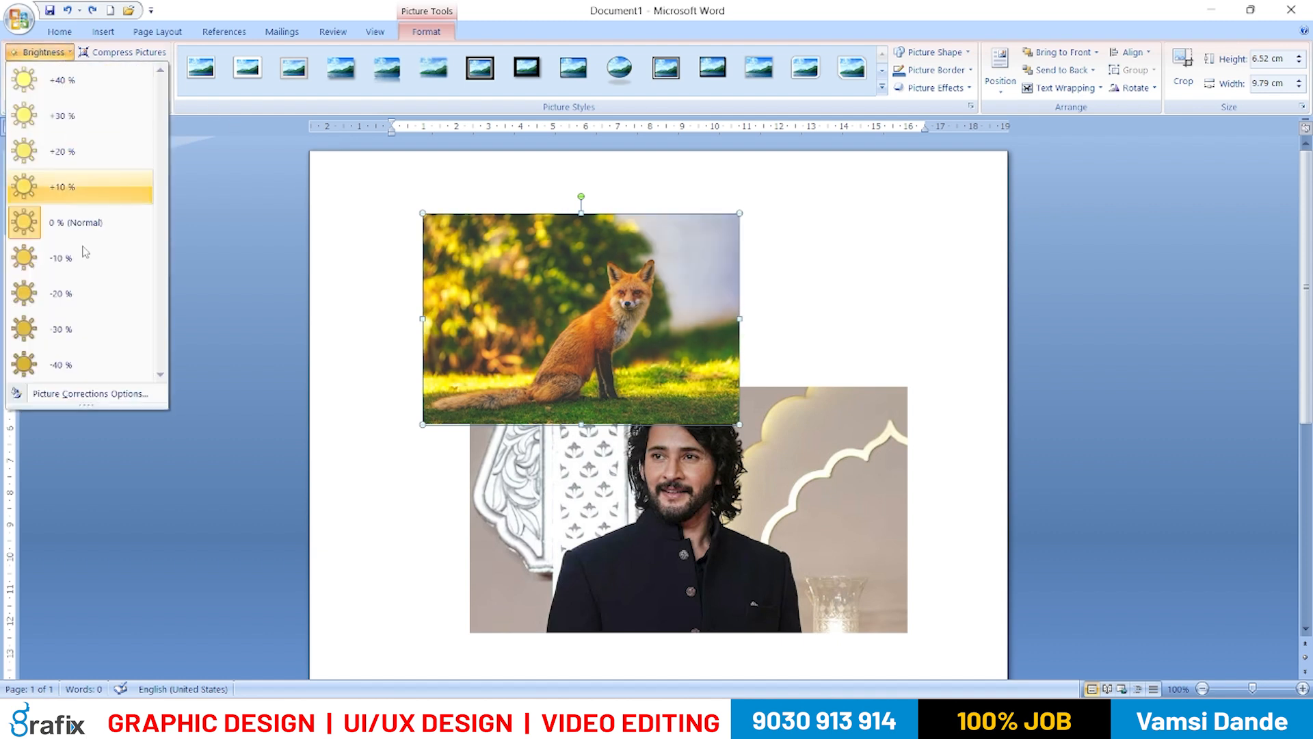
{"action": "left_click", "coordinate": [99, 353]}
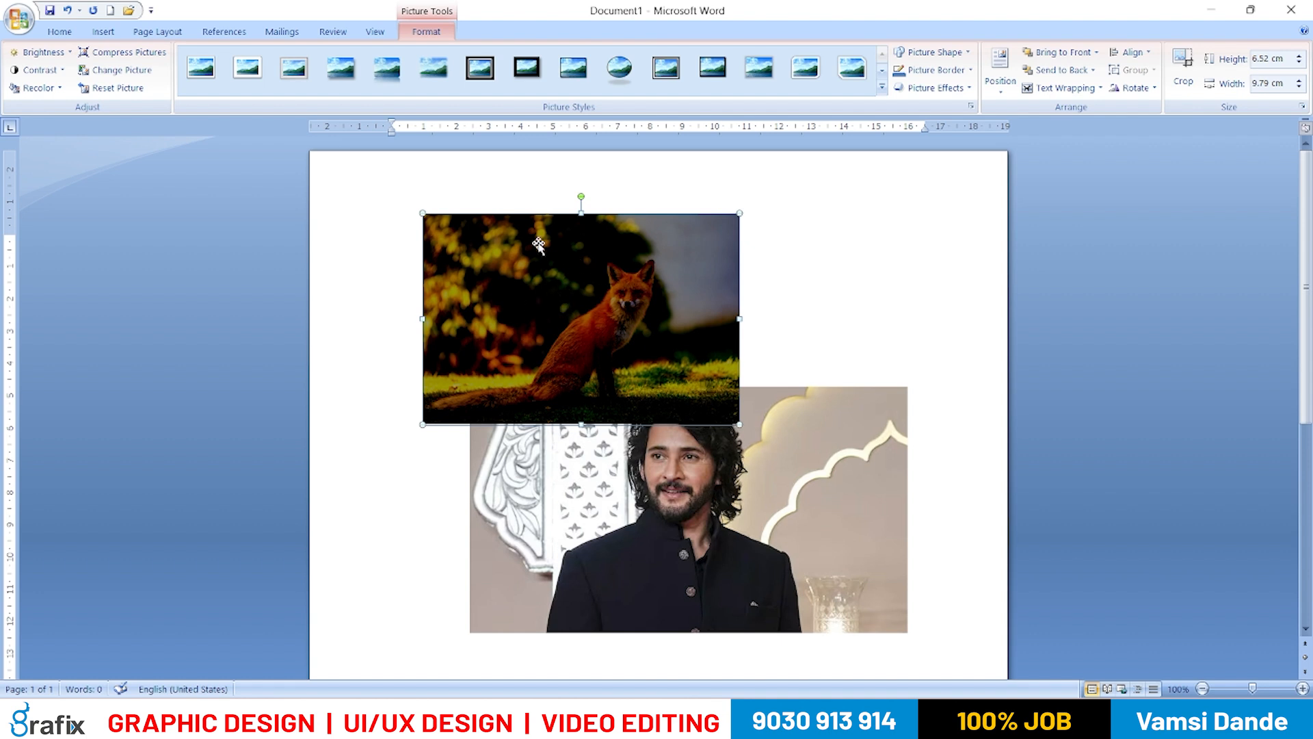
{"action": "key", "text": "ctrl+z"}
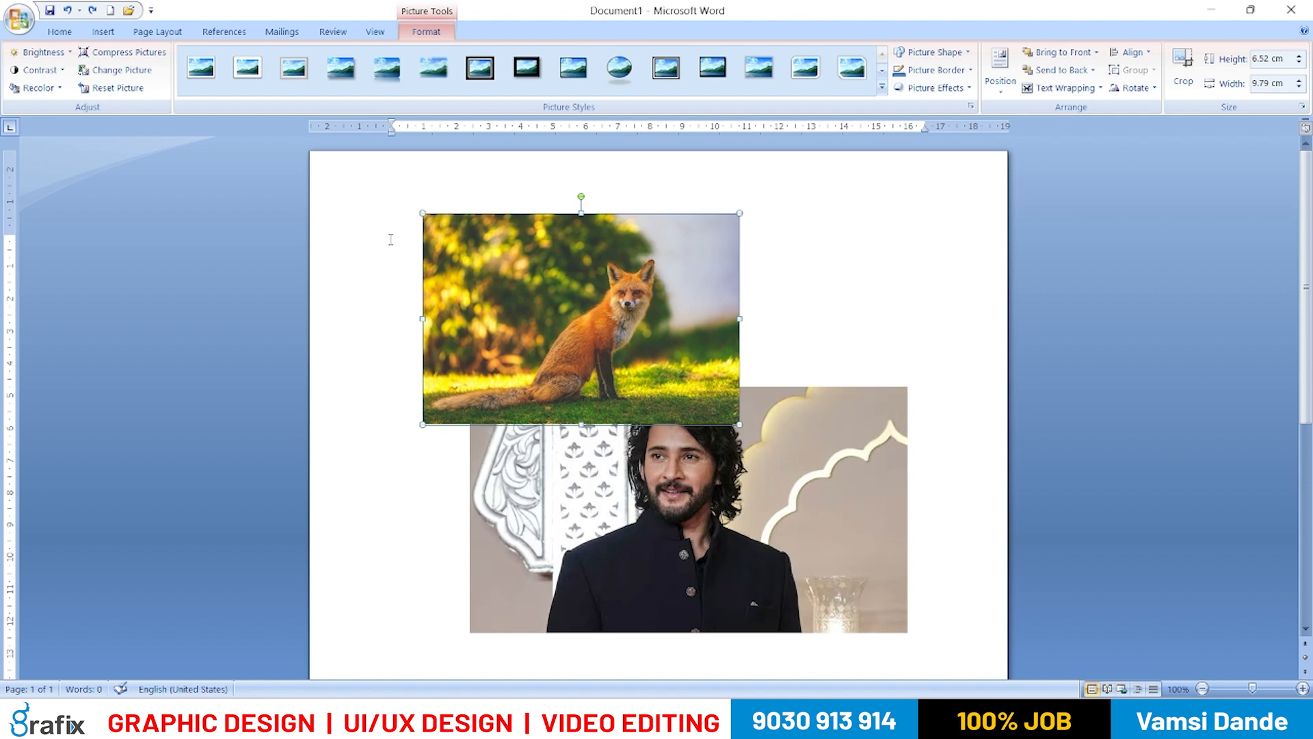
- Set the fox picture's contrast to +40%
{"action": "left_click", "coordinate": [37, 69]}
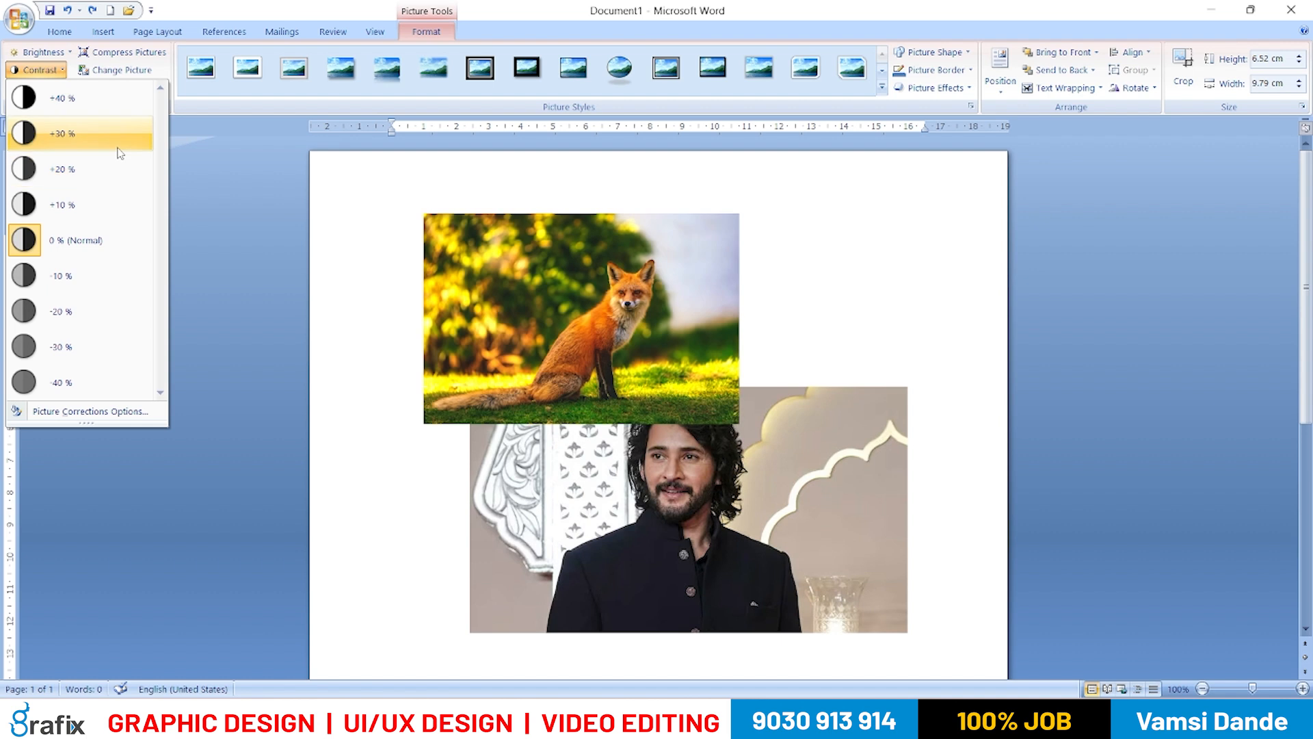
{"action": "left_click", "coordinate": [124, 102]}
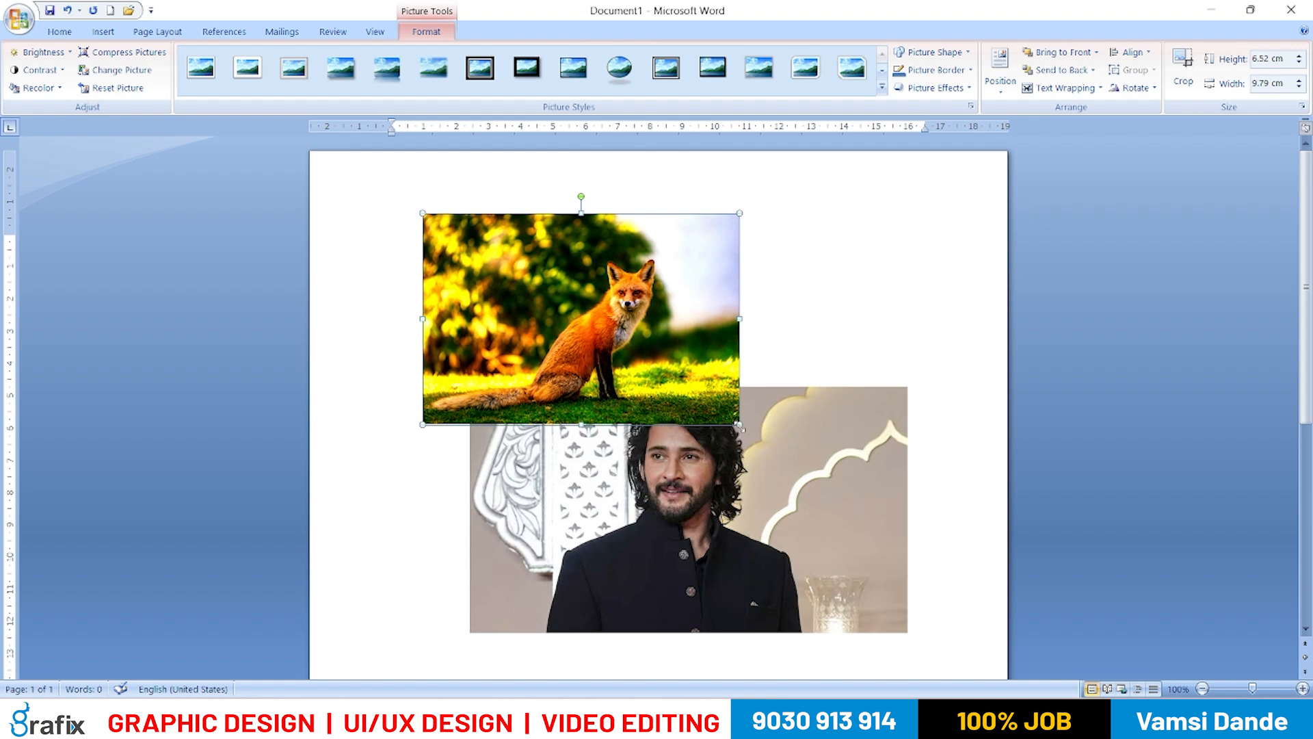
- Enlarge the fox picture to about 10.9 cm high by 16.4 cm wide and shift it slightly up to the page's left margin
{"action": "left_click_drag", "start_coordinate": [738, 425], "coordinate": [953, 559]}
{"action": "left_click_drag", "start_coordinate": [832, 511], "coordinate": [771, 396]}
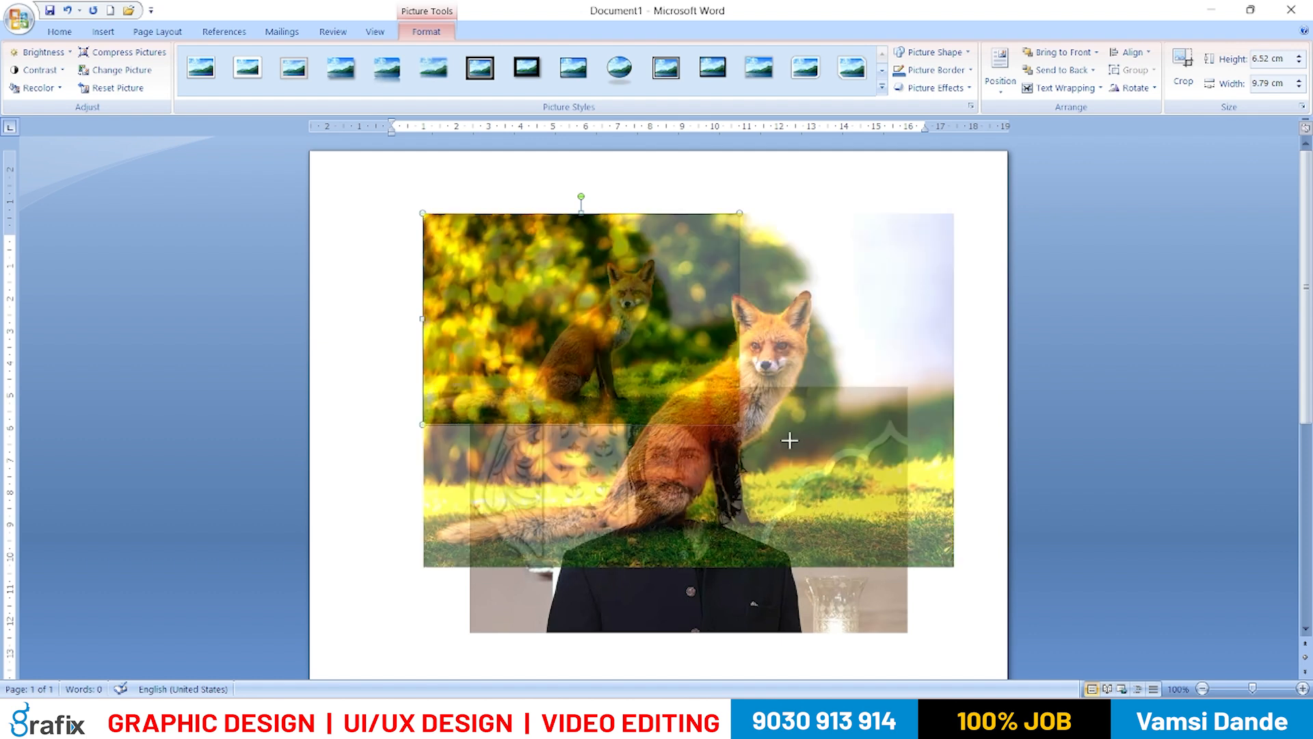
{"action": "left_click_drag", "start_coordinate": [789, 440], "coordinate": [779, 445]}
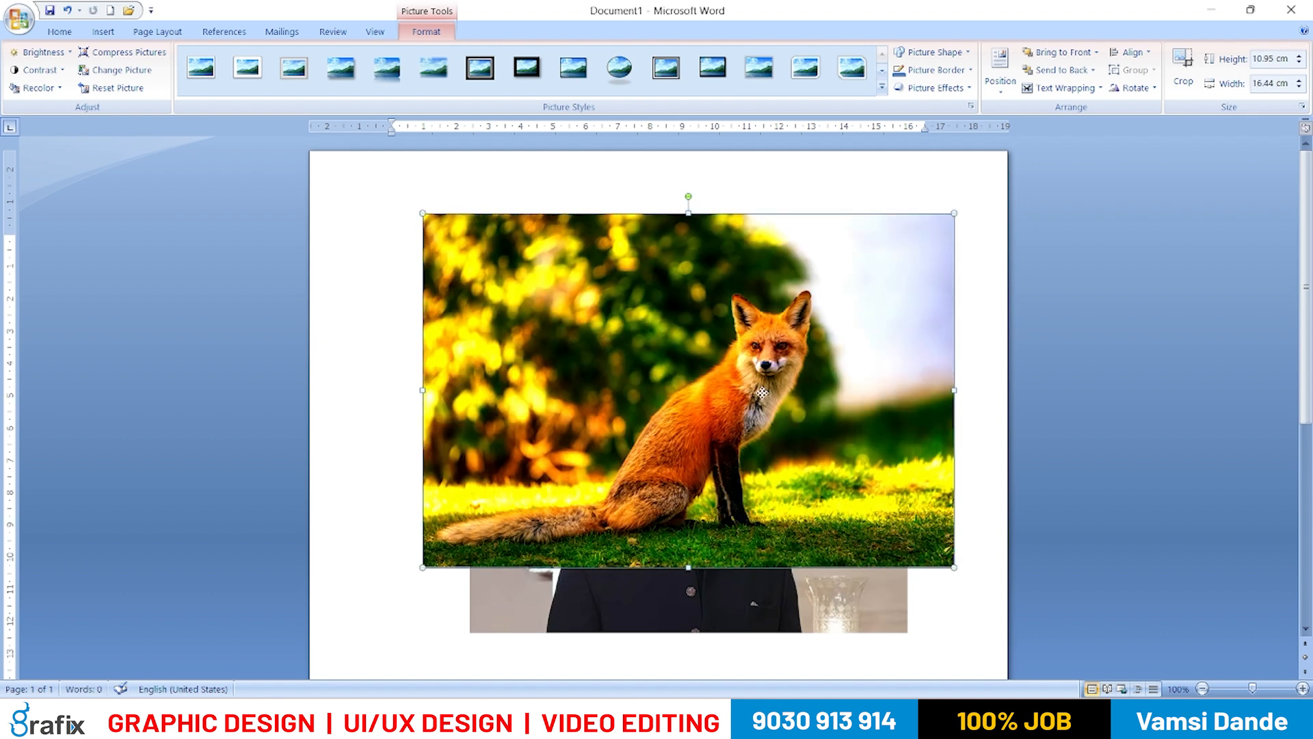
{"action": "left_click_drag", "start_coordinate": [762, 392], "coordinate": [762, 391]}
{"action": "left_click_drag", "start_coordinate": [784, 448], "coordinate": [783, 448]}
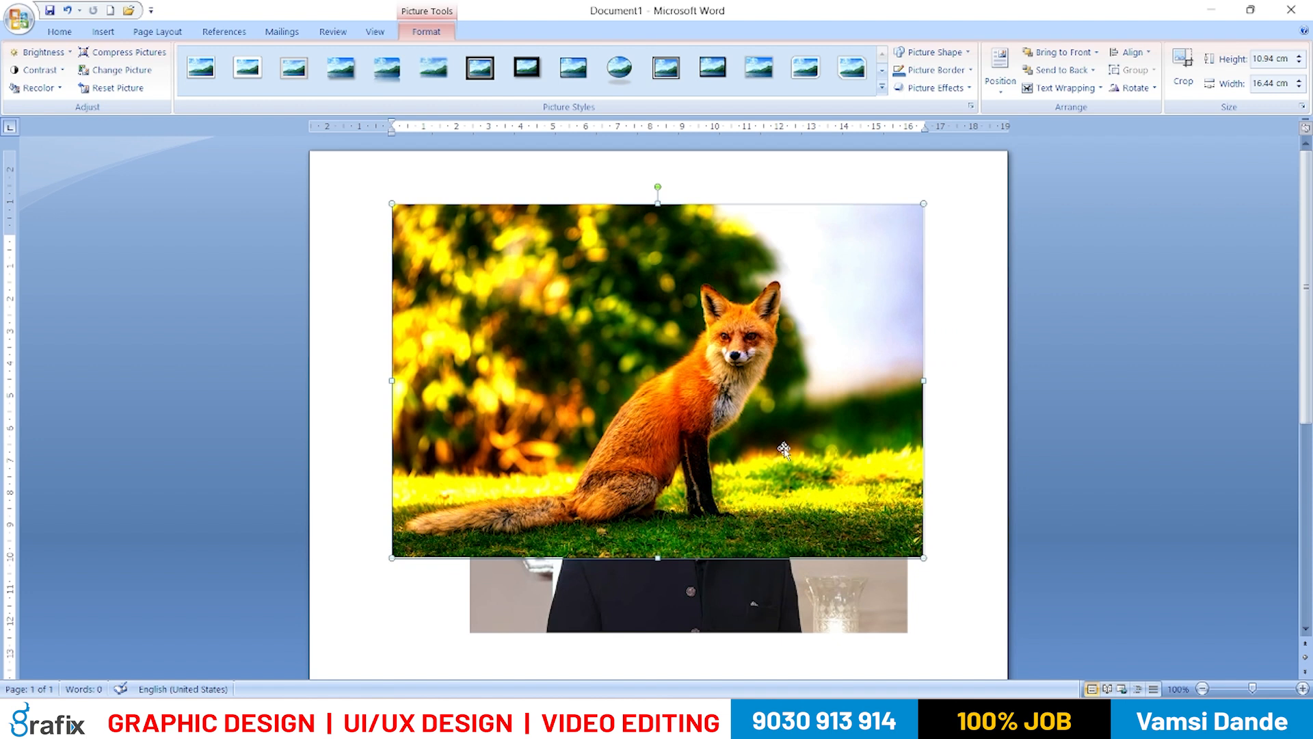
- Review the brightness and contrast levels and preview the recolor variations on the fox picture
{"action": "left_click", "coordinate": [38, 53]}
{"action": "left_click", "coordinate": [38, 53]}
{"action": "left_click", "coordinate": [39, 70]}
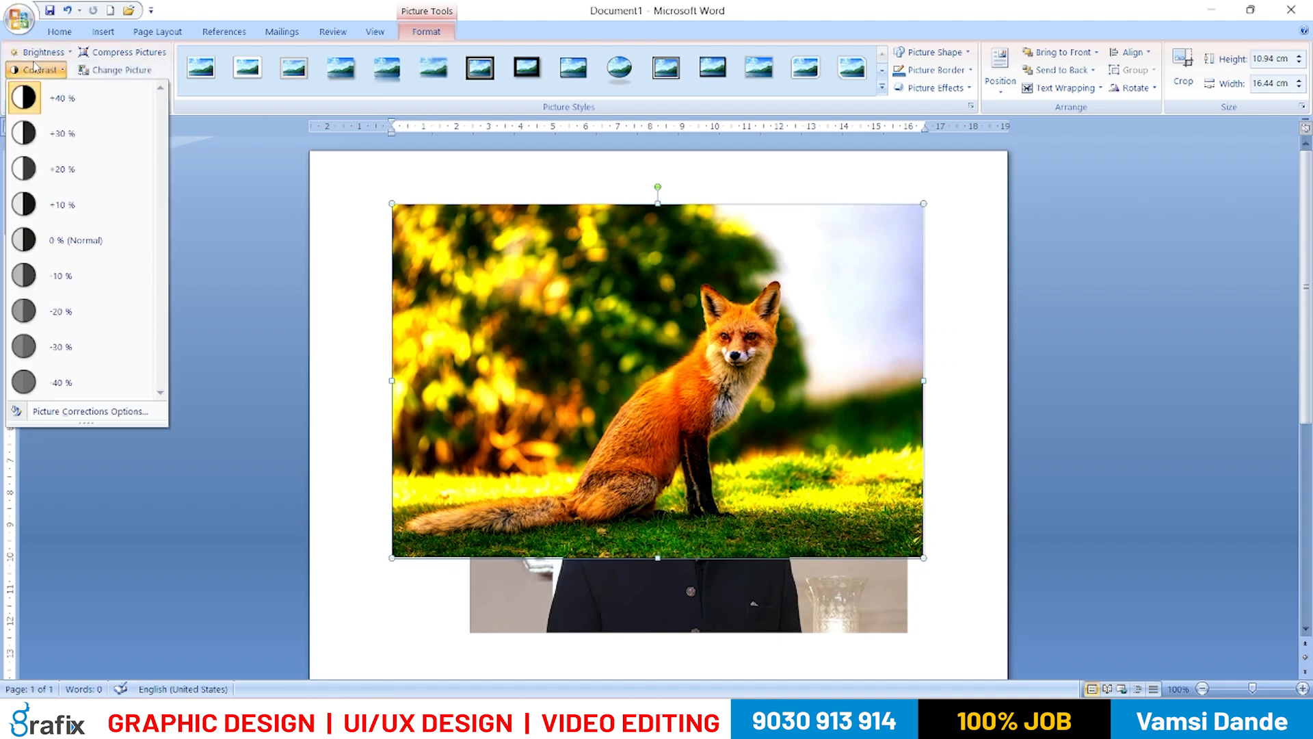
{"action": "left_click", "coordinate": [668, 381]}
{"action": "left_click", "coordinate": [34, 89]}
{"action": "left_click", "coordinate": [527, 328]}
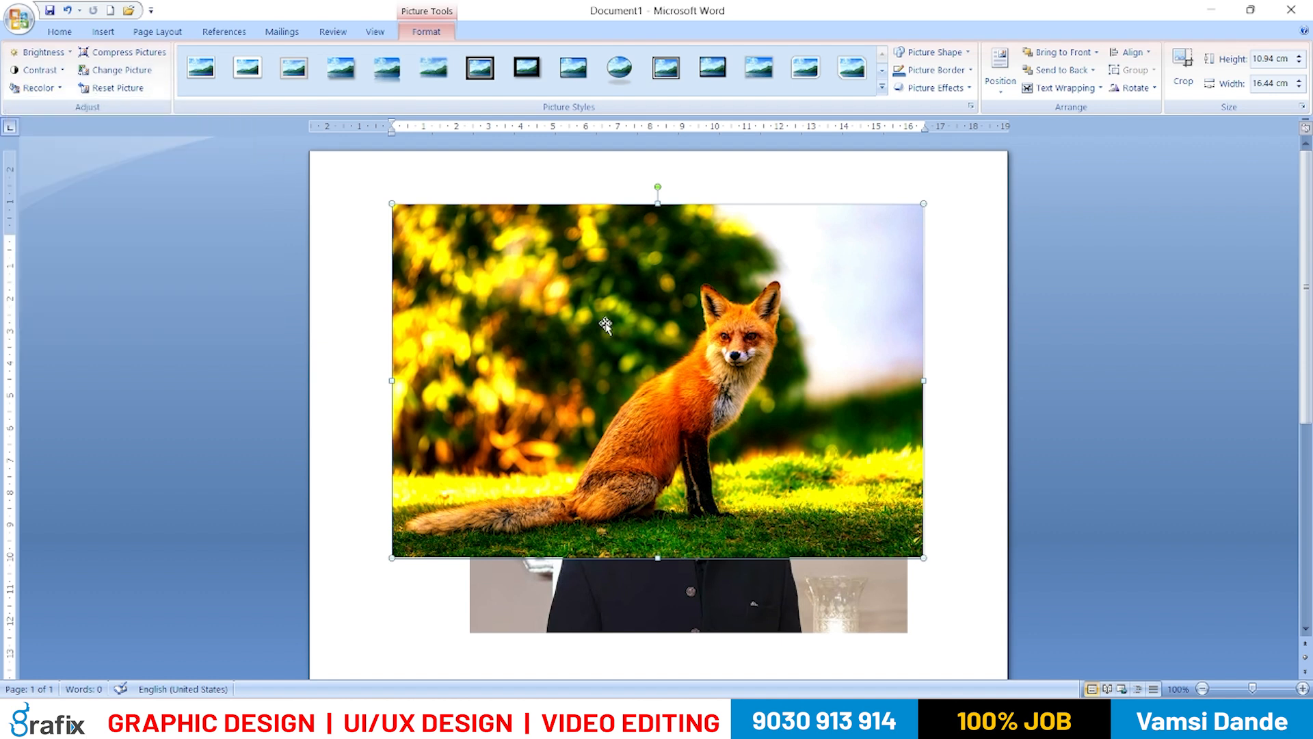
{"action": "left_click", "coordinate": [53, 89]}
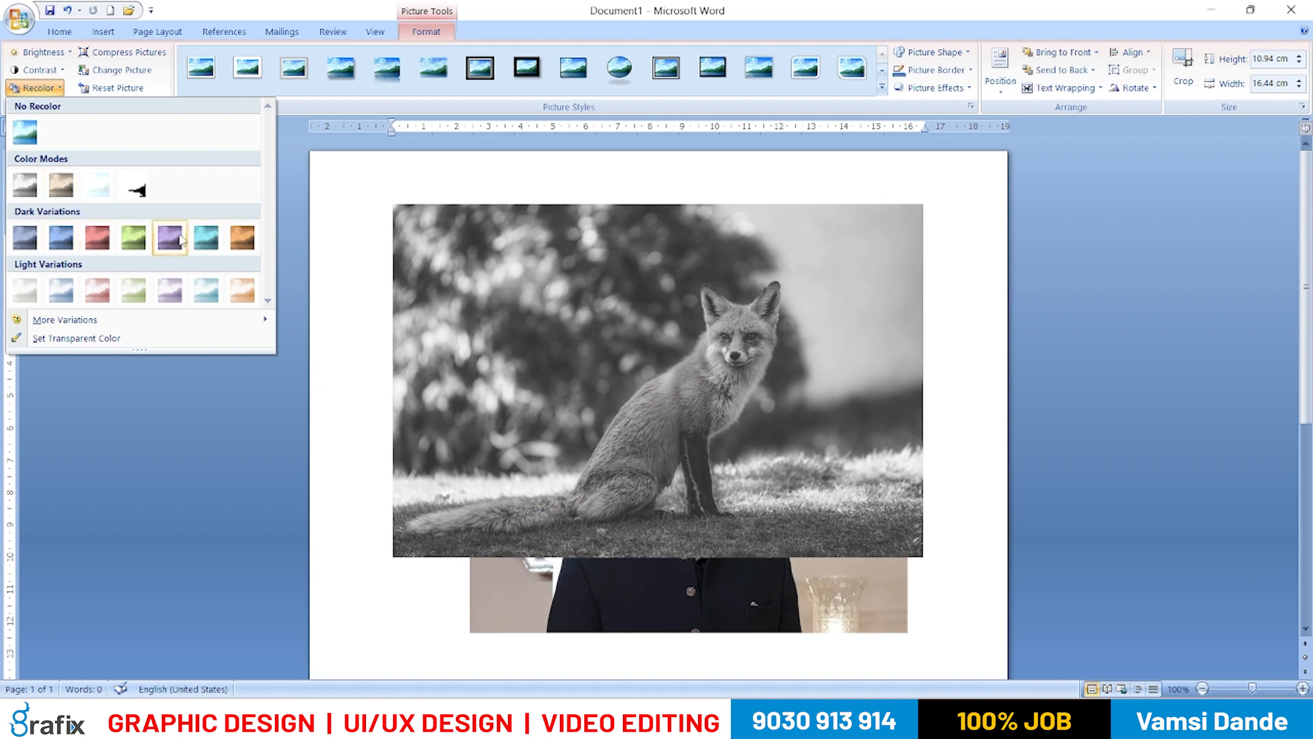
{"action": "left_click", "coordinate": [296, 316]}
{"action": "left_click", "coordinate": [737, 399]}
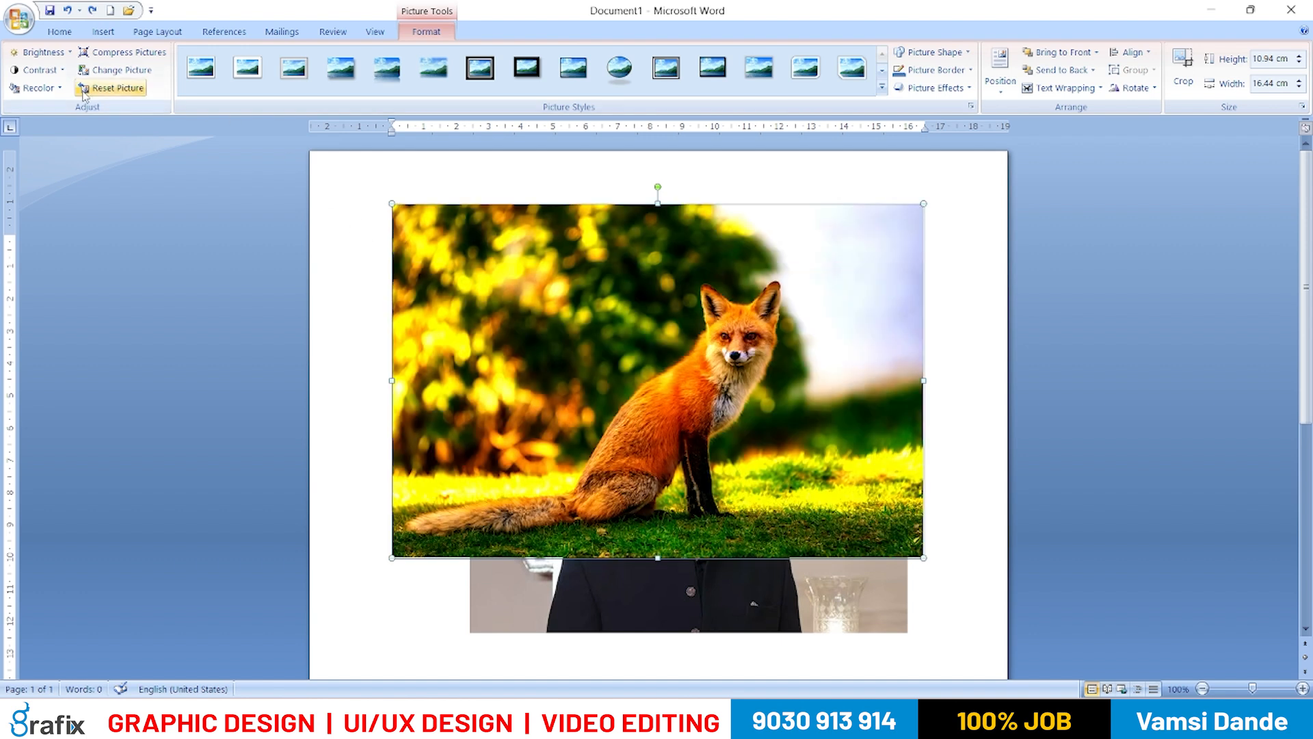
- Try recoloring the fox picture with the light purple variation and with the standard yellow variation
{"action": "left_click", "coordinate": [38, 88]}
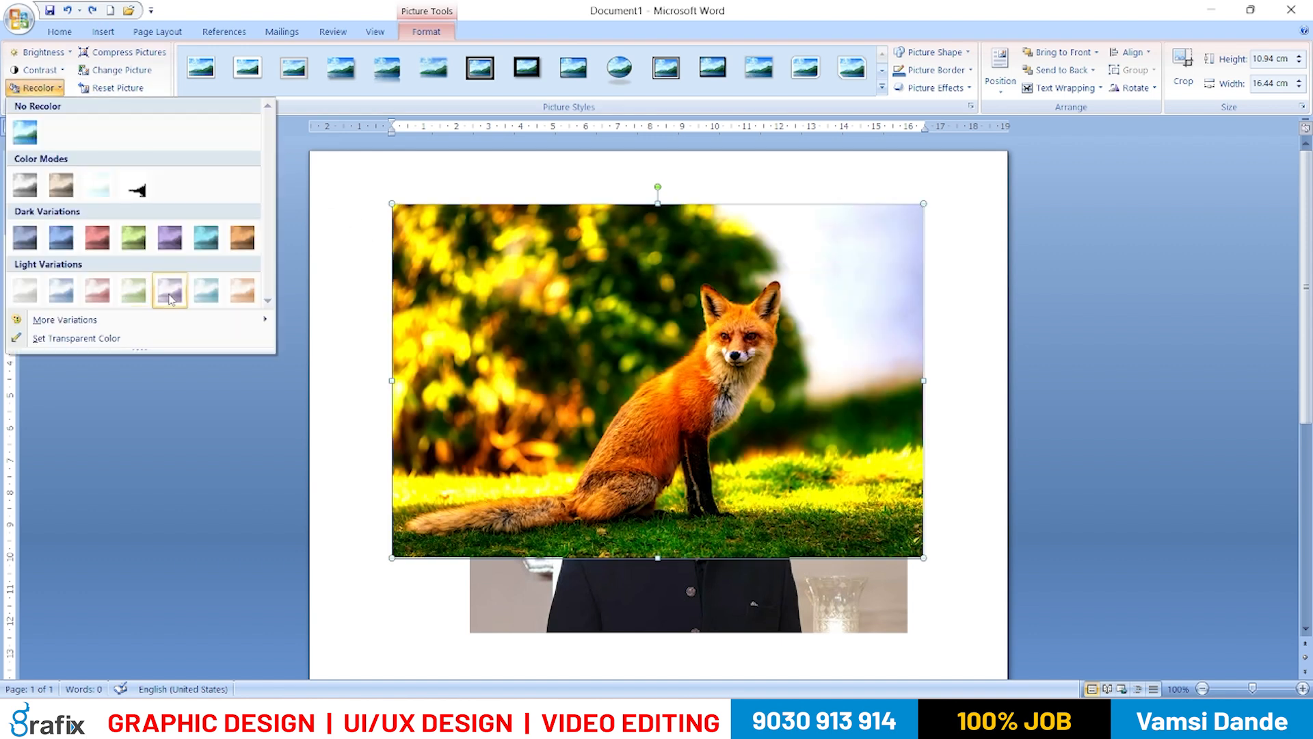
{"action": "left_click", "coordinate": [170, 291]}
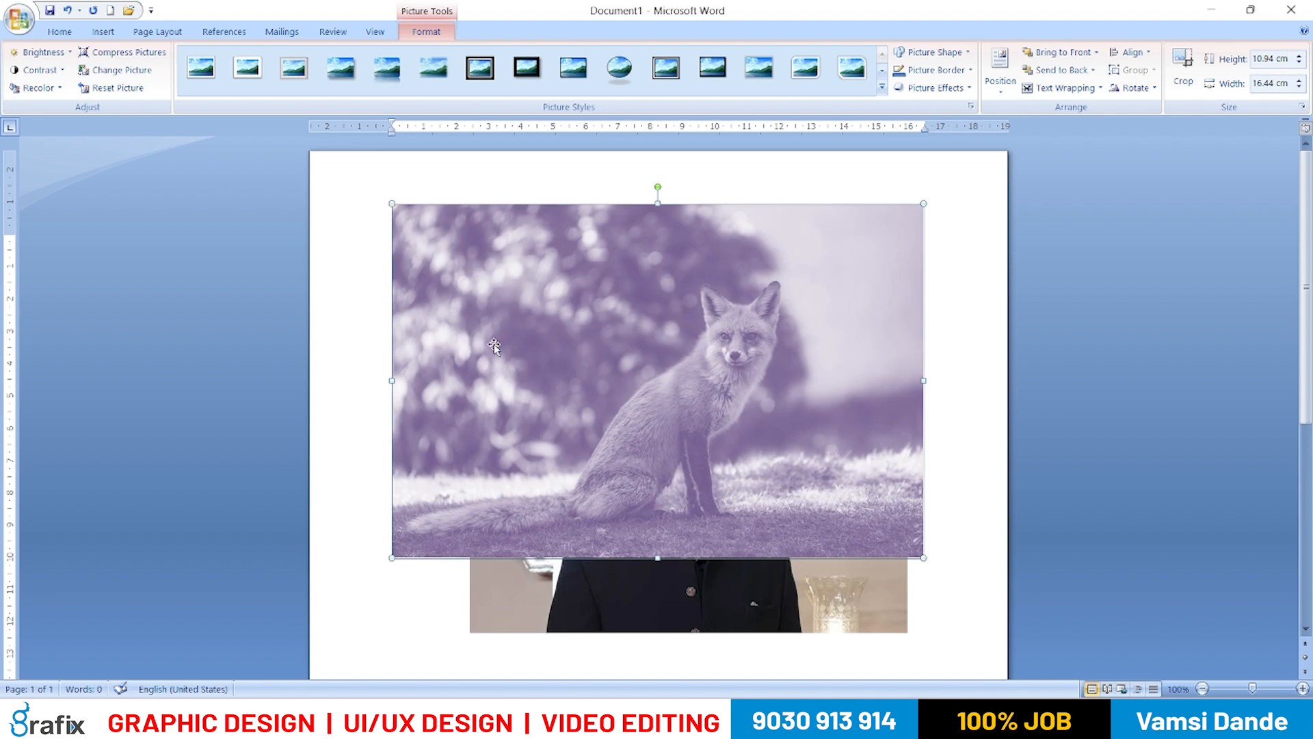
{"action": "left_click", "coordinate": [38, 88]}
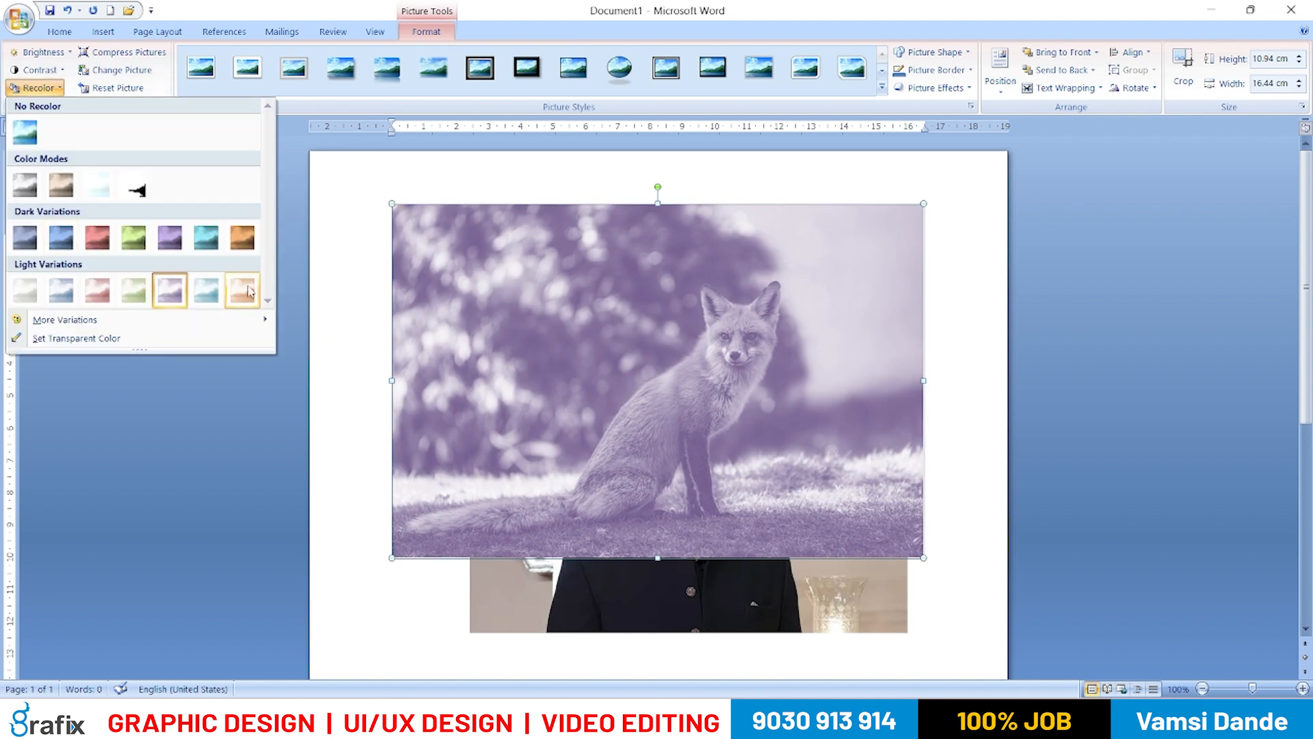
{"action": "mouse_move", "coordinate": [181, 325]}
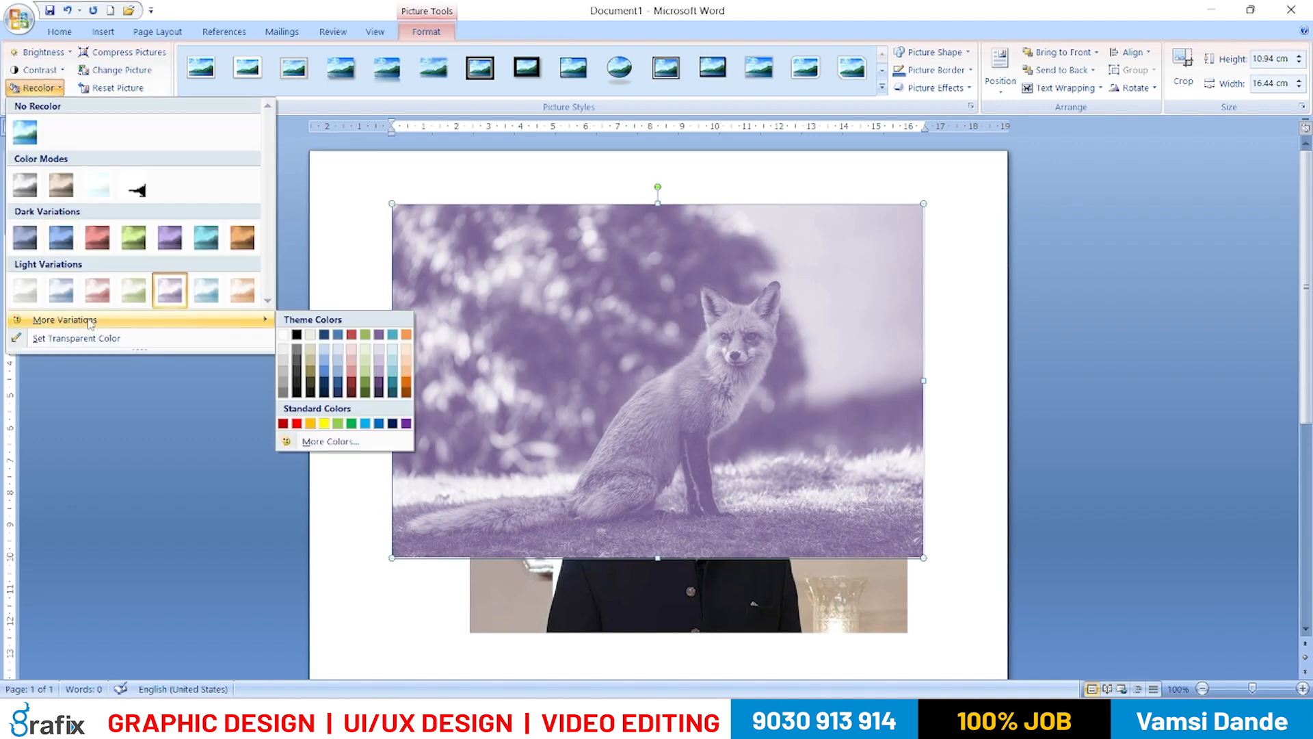
{"action": "left_click", "coordinate": [316, 429]}
- Try setting a color sampled from the foliage behind the fox as the picture's transparent color
{"action": "left_click", "coordinate": [37, 89]}
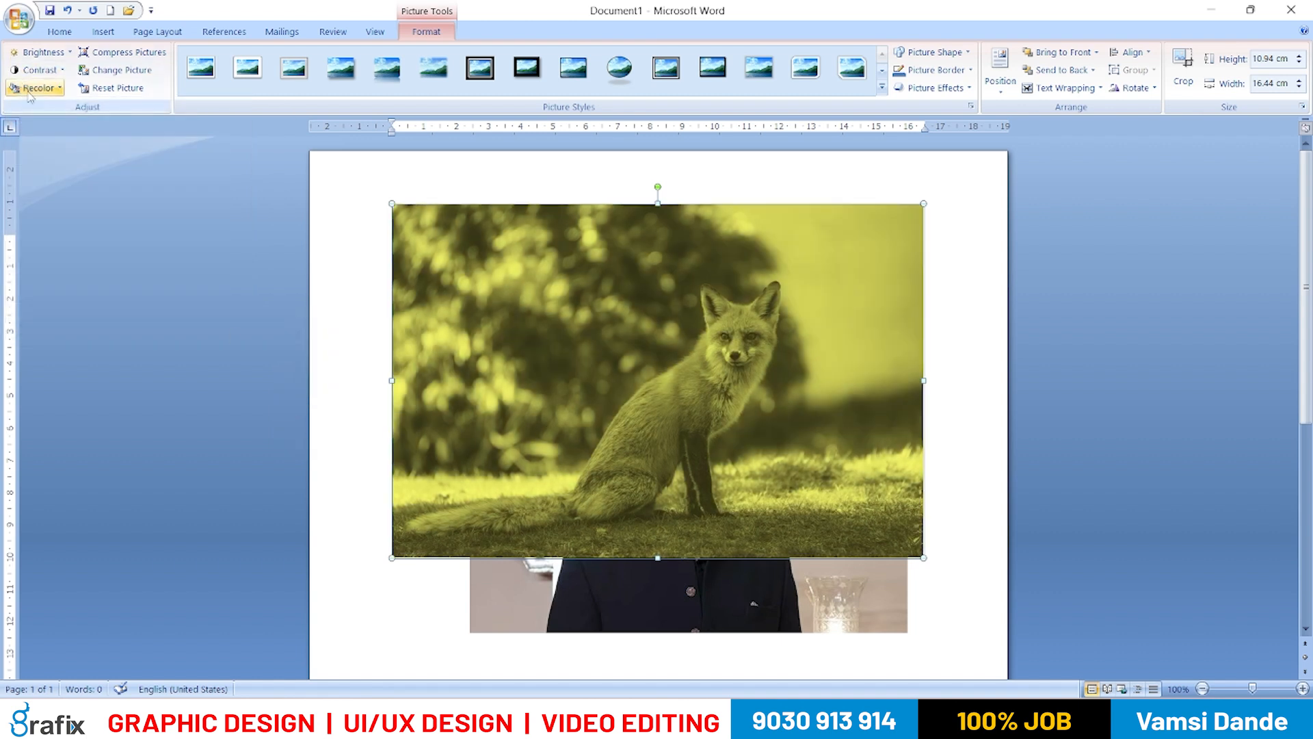
{"action": "mouse_move", "coordinate": [93, 321]}
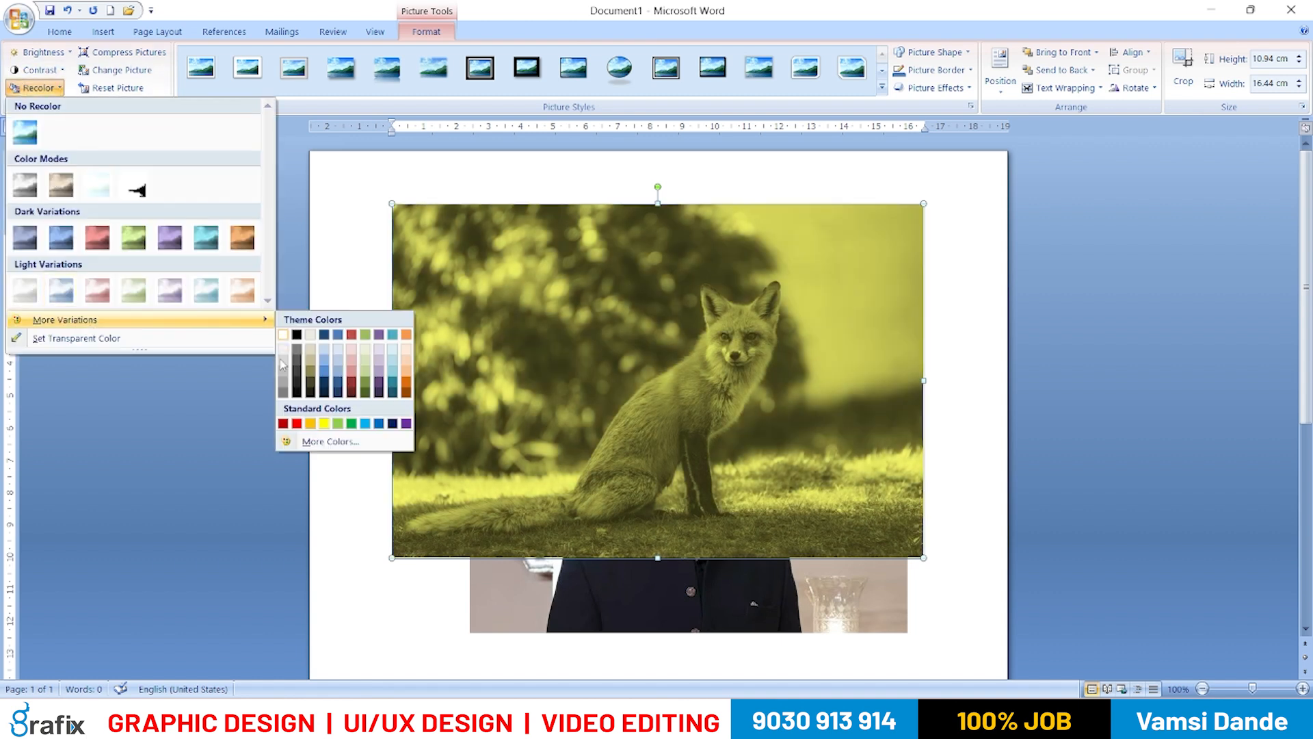
{"action": "left_click", "coordinate": [192, 339]}
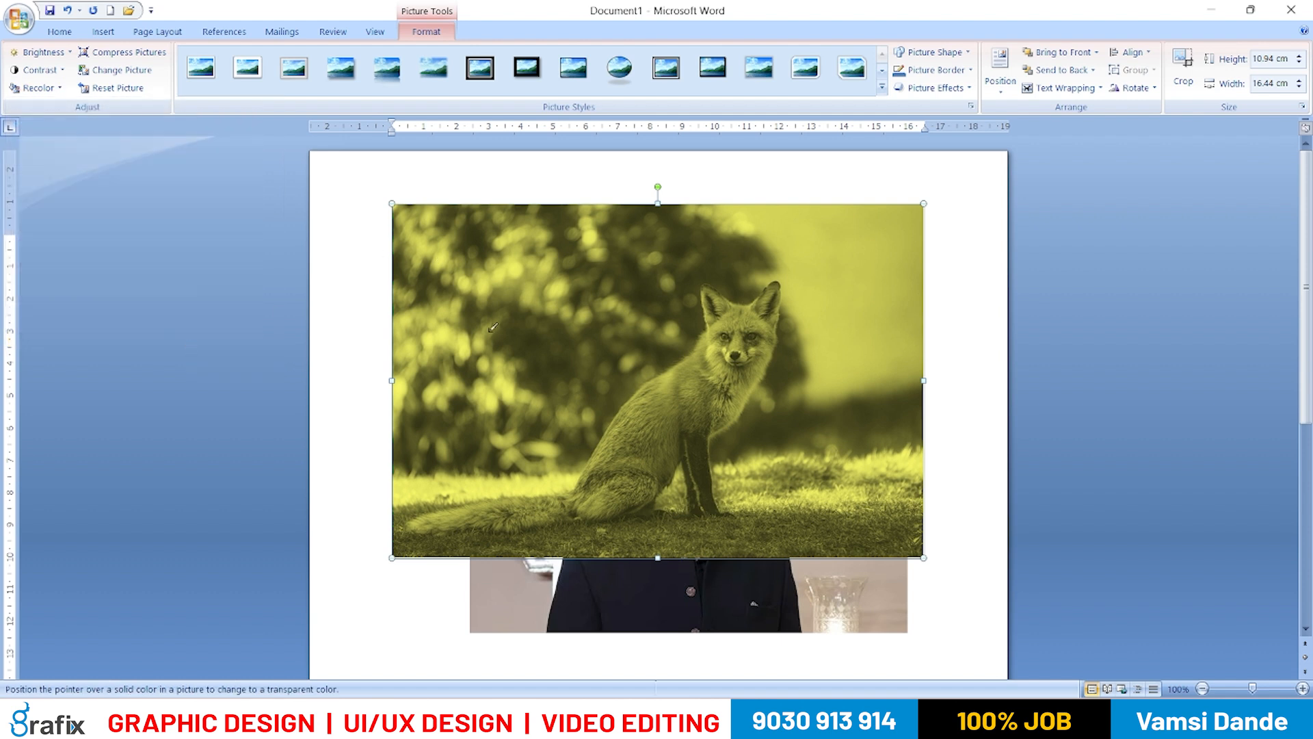
{"action": "left_click", "coordinate": [555, 365]}
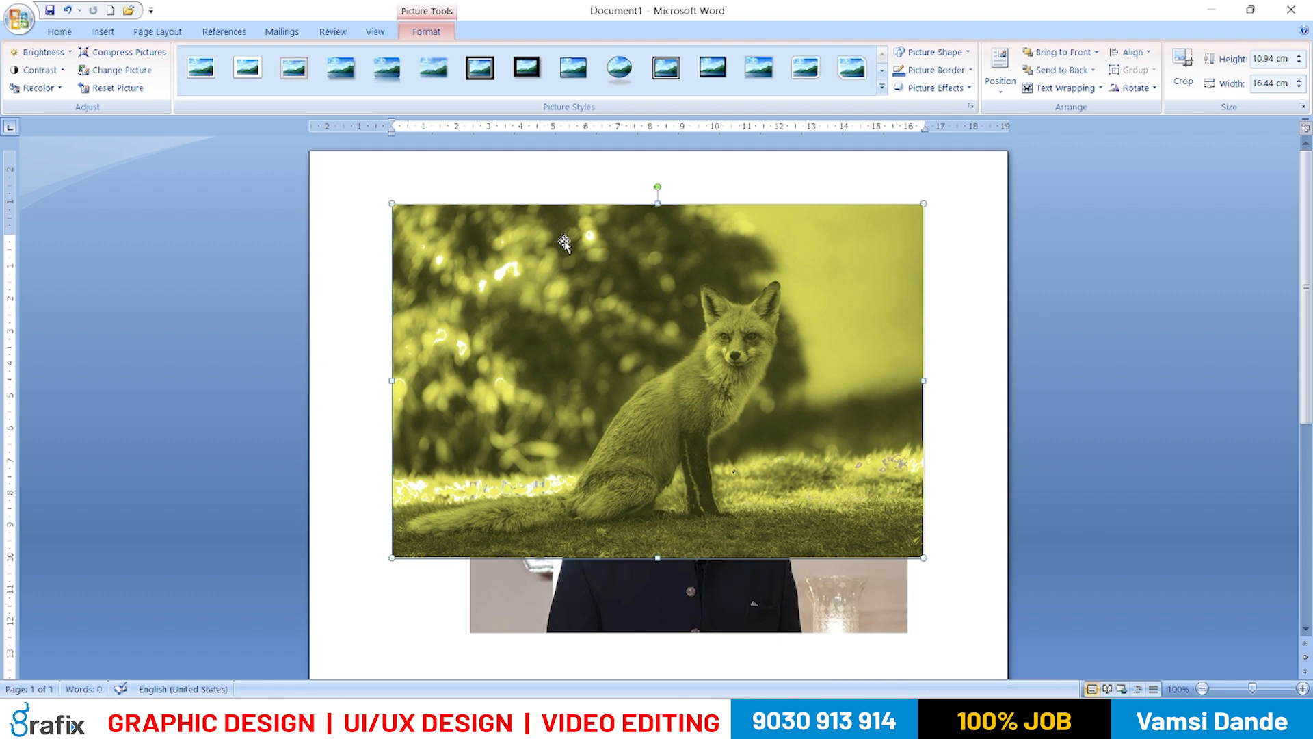
- Set the plain pale background to the right of the fox's head as the picture's transparent color
{"action": "left_click", "coordinate": [39, 89]}
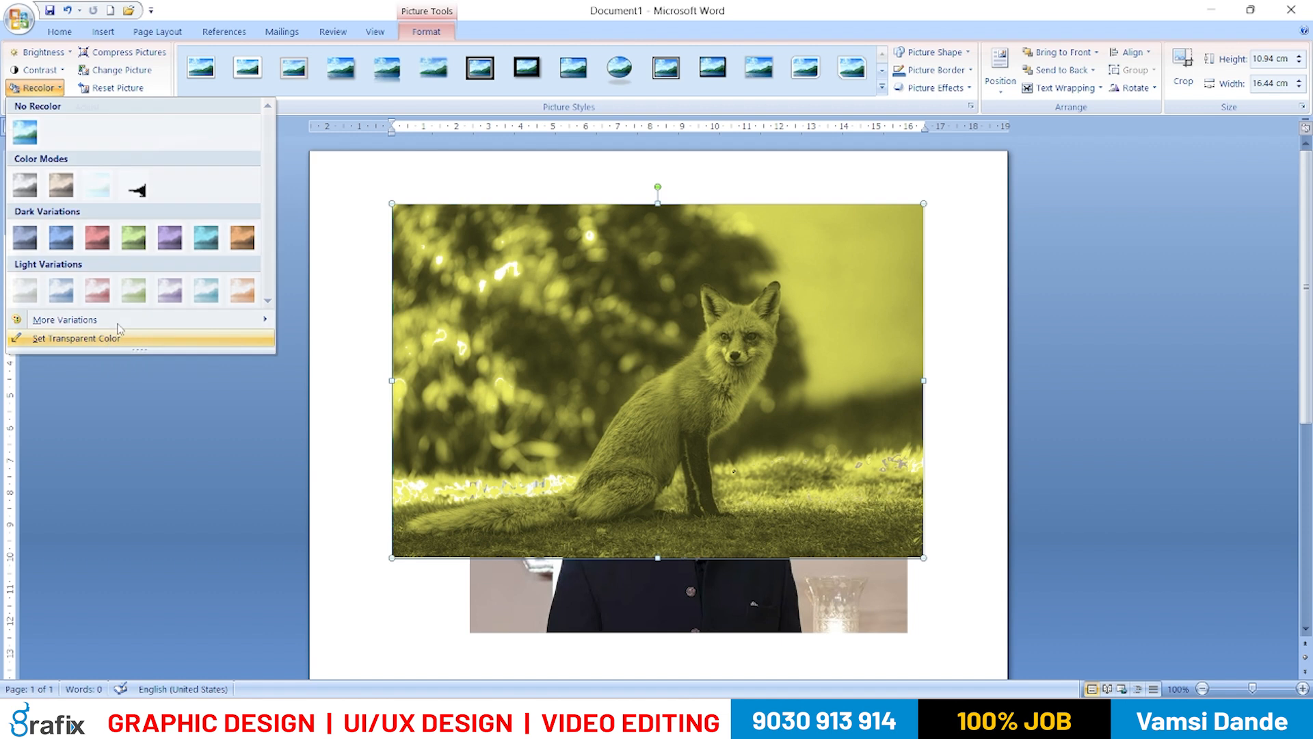
{"action": "left_click", "coordinate": [109, 338]}
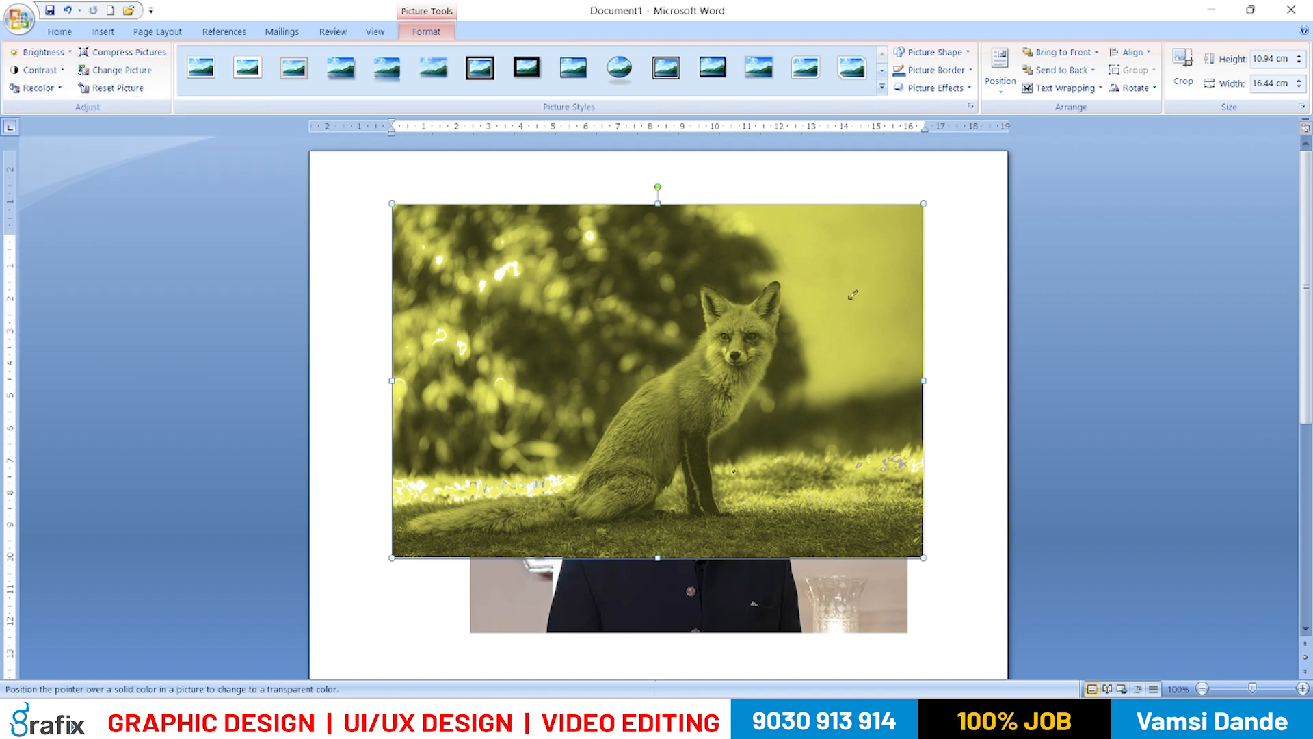
{"action": "left_click", "coordinate": [846, 321]}
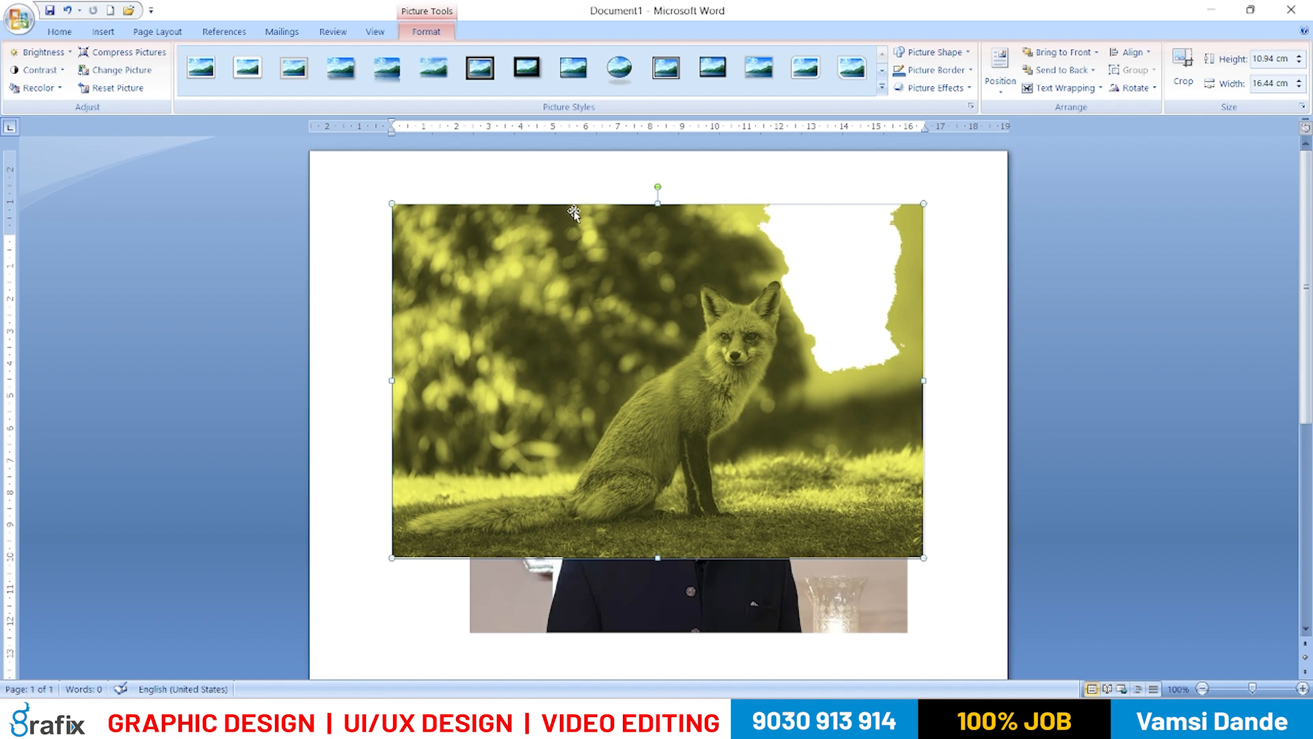
- Move the fox picture down over the portrait, and undo that move together with the transparency and recolor changes
{"action": "mouse_move", "coordinate": [677, 311]}
{"action": "left_mouse_down"}
{"action": "mouse_move", "coordinate": [578, 401]}
{"action": "mouse_move", "coordinate": [742, 405]}
{"action": "mouse_move", "coordinate": [750, 342]}
{"action": "mouse_move", "coordinate": [755, 360]}
{"action": "mouse_move", "coordinate": [674, 308]}
{"action": "left_mouse_up"}
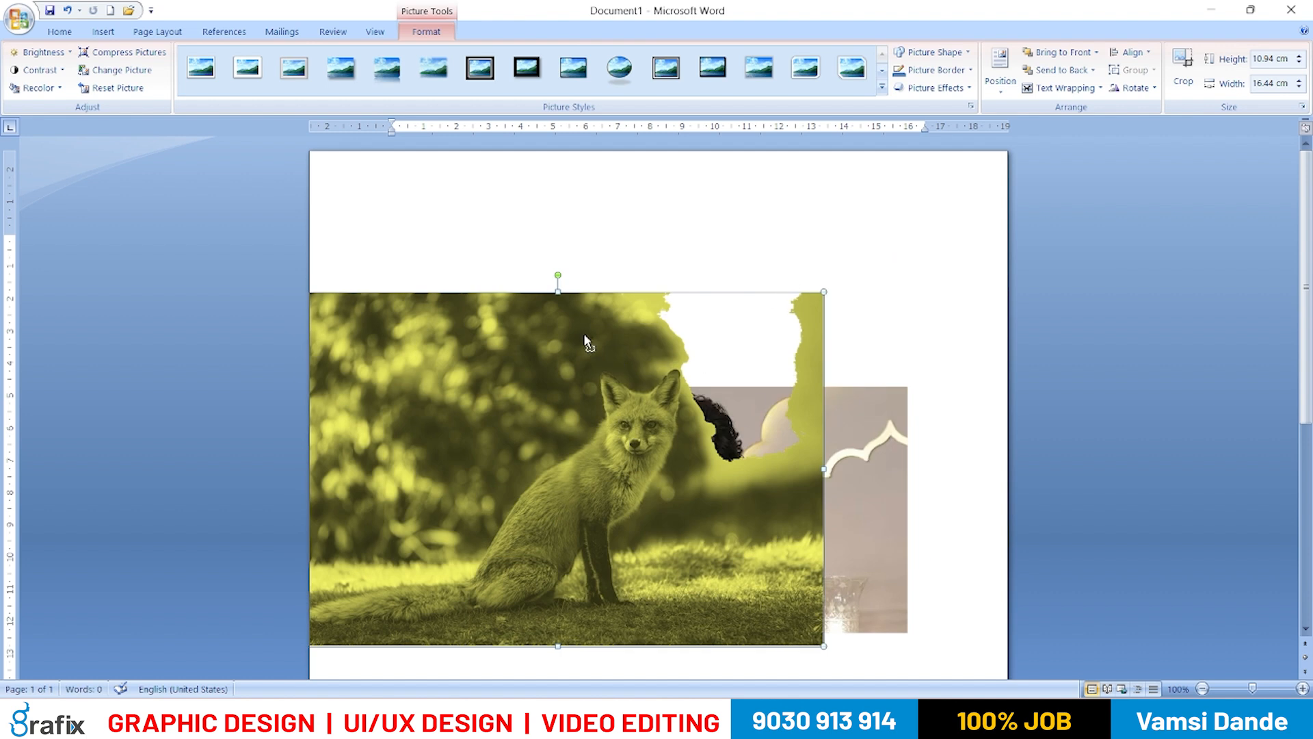
{"action": "key", "text": "ctrl+z"}
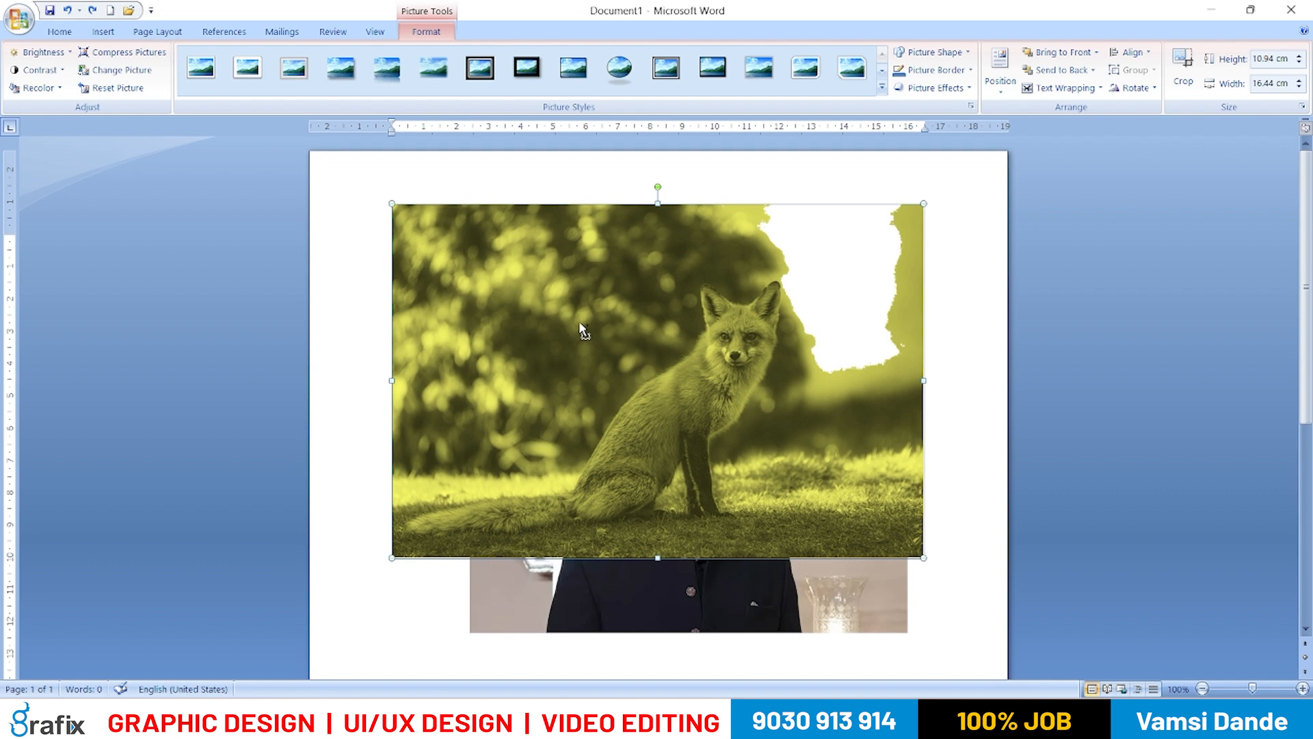
{"action": "left_click", "coordinate": [581, 326]}
{"action": "left_click", "coordinate": [580, 319]}
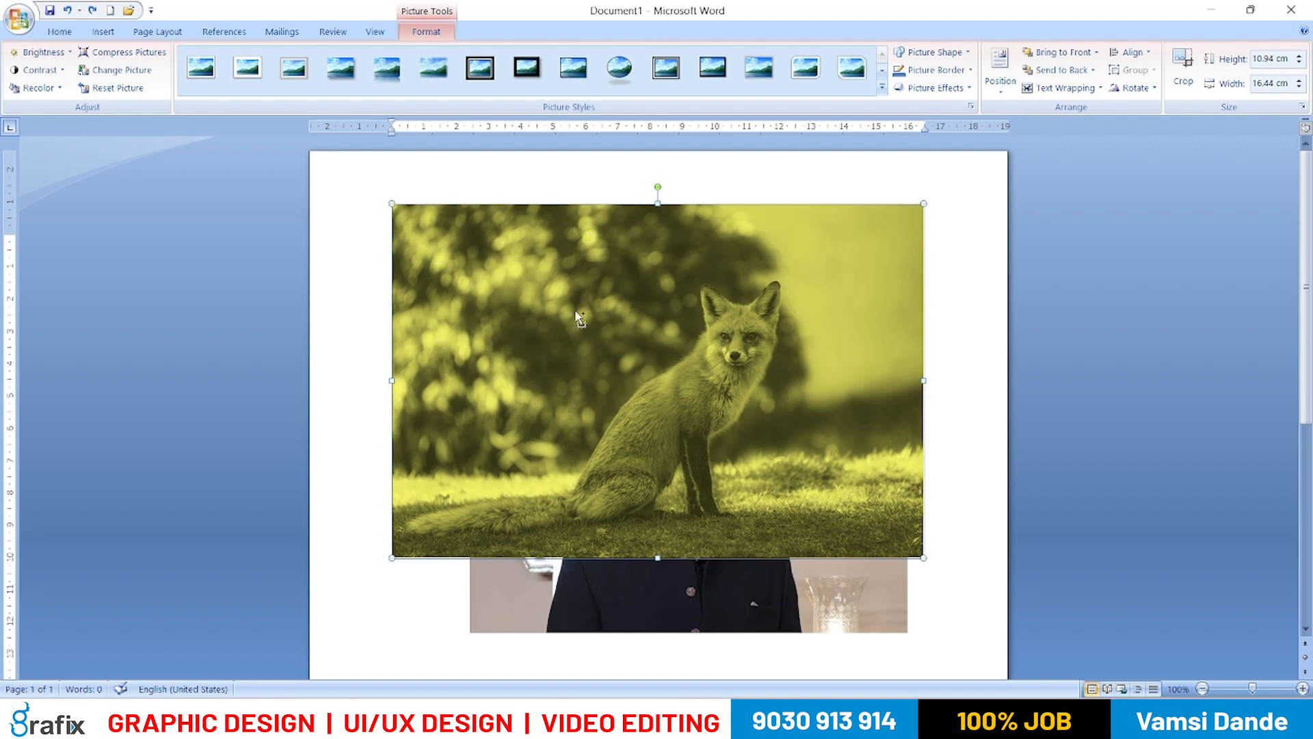
{"action": "key", "text": "ctrl+z"}
{"action": "key", "text": "ctrl+z"}
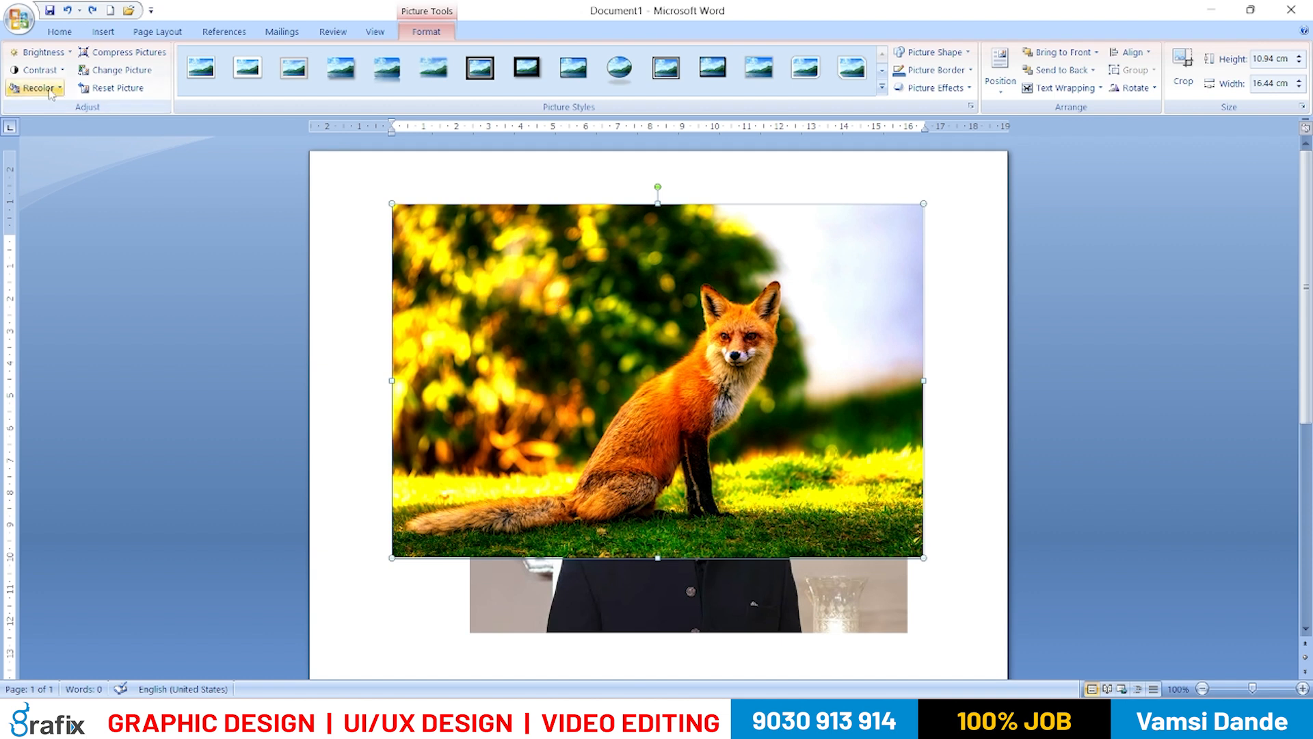
{"action": "left_click", "coordinate": [38, 87]}
{"action": "left_click", "coordinate": [58, 71]}
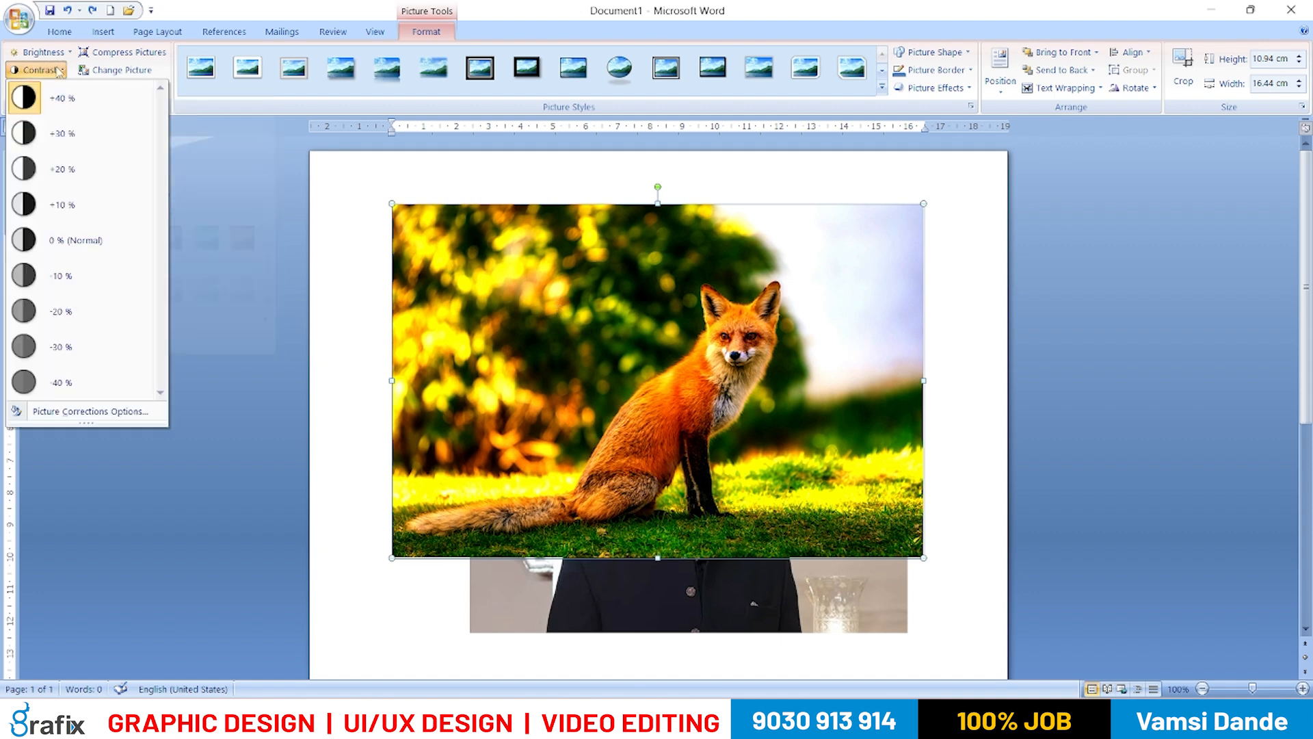
{"action": "left_click", "coordinate": [46, 56]}
{"action": "left_click", "coordinate": [63, 236]}
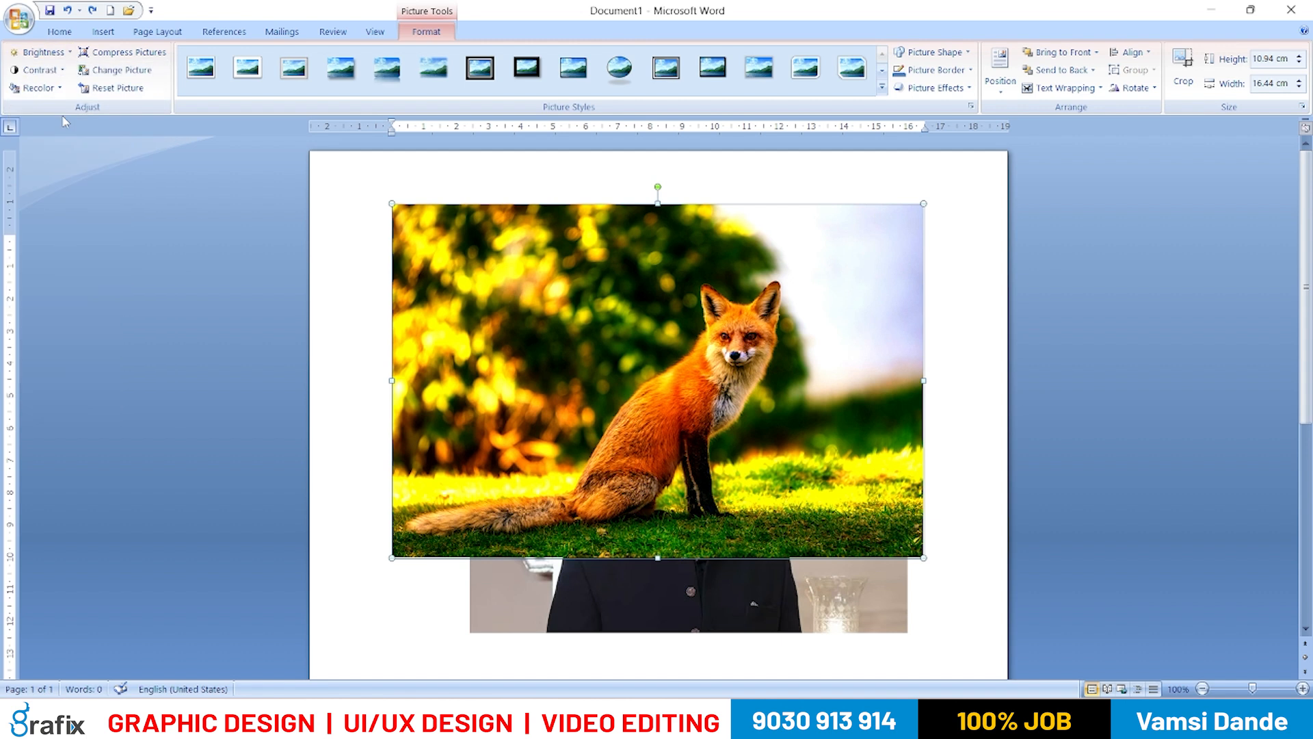
- Check the picture compression settings without applying them, and move the fox picture slightly up and to the right
{"action": "left_click", "coordinate": [142, 54]}
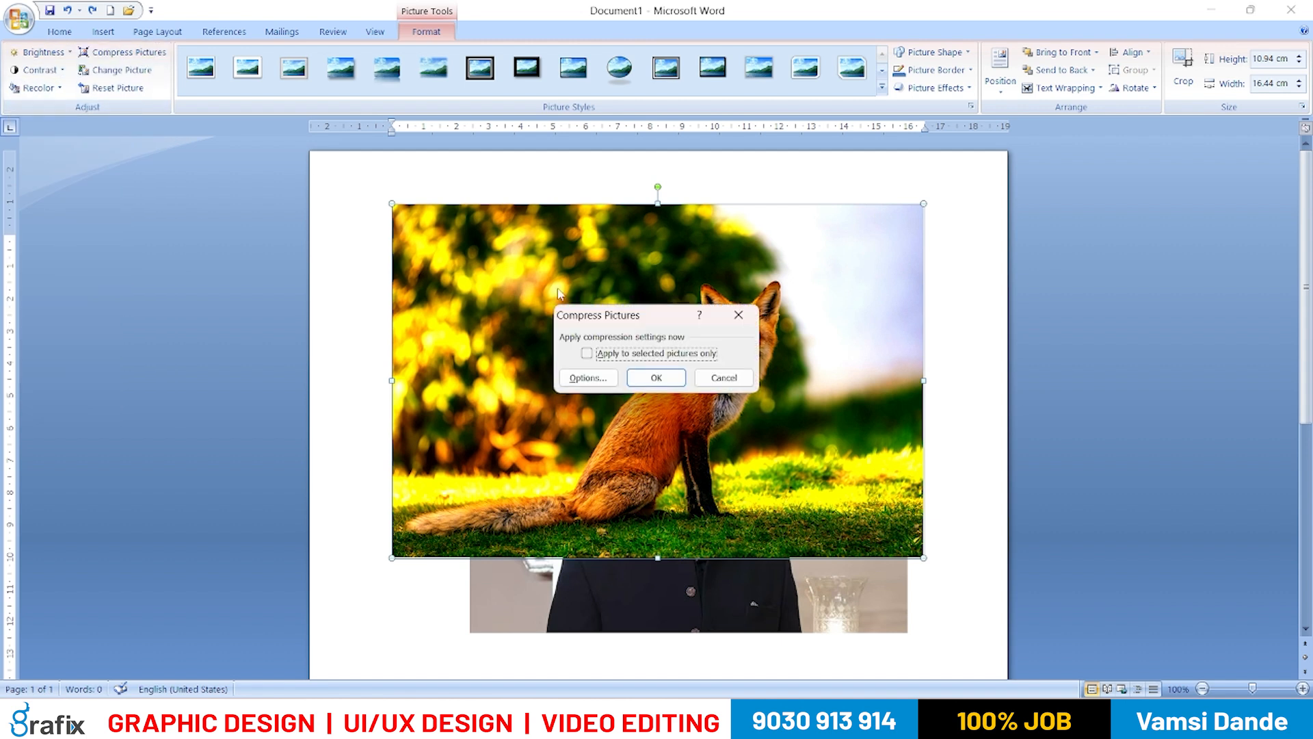
{"action": "left_click", "coordinate": [724, 378]}
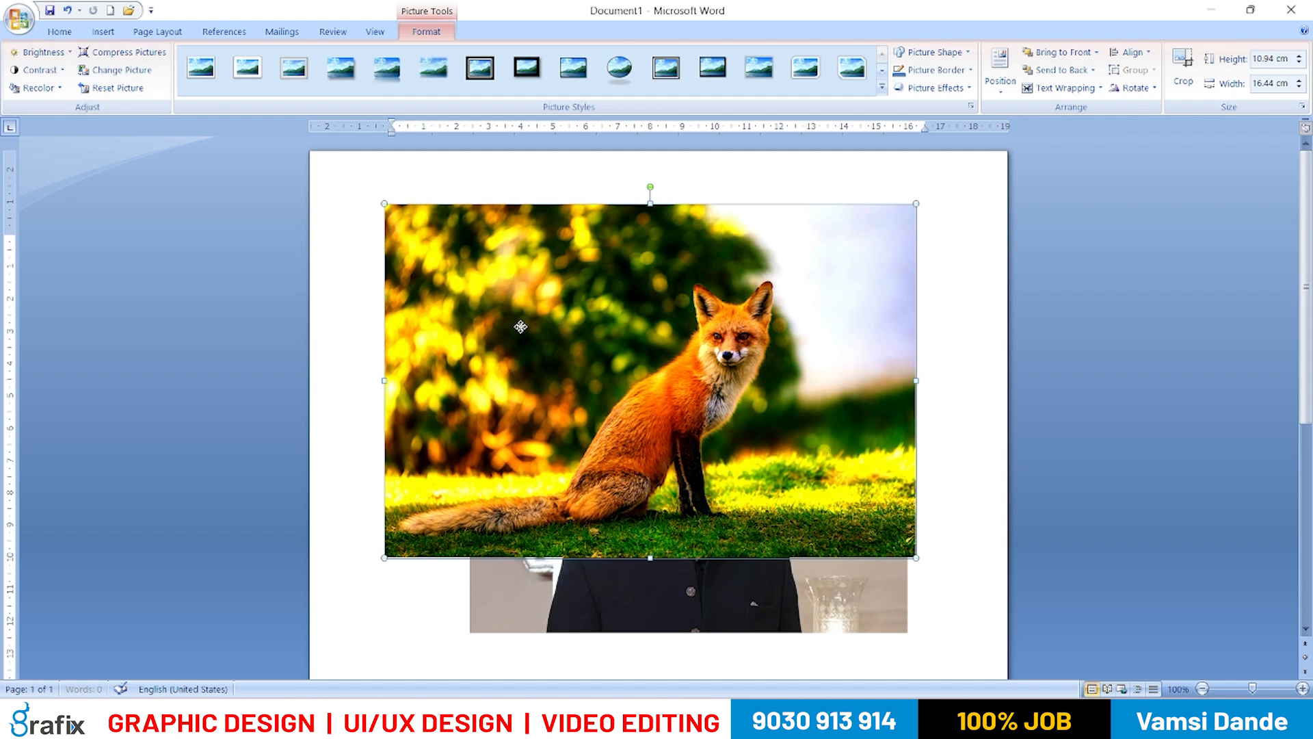
{"action": "left_click_drag", "start_coordinate": [519, 327], "coordinate": [532, 305]}
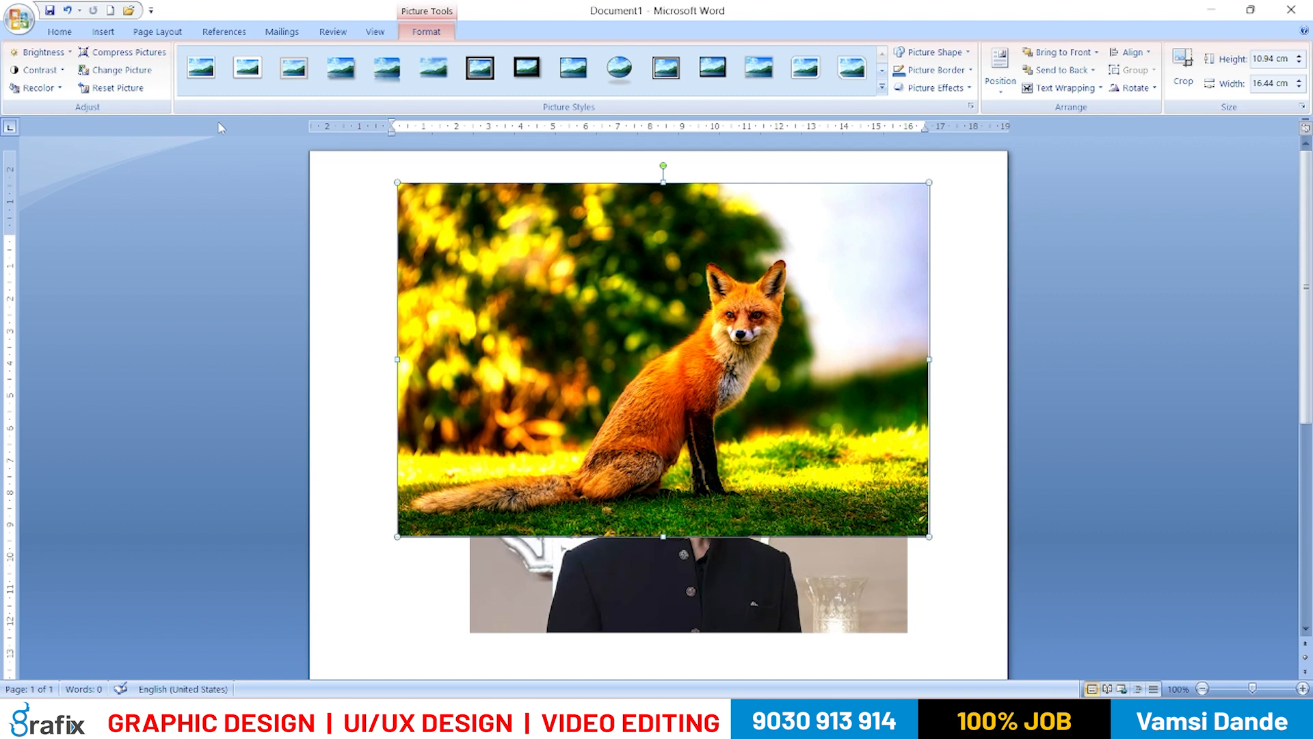
- Change the fox picture to the photo of a seated man in a lavender shirt
{"action": "left_click", "coordinate": [140, 75]}
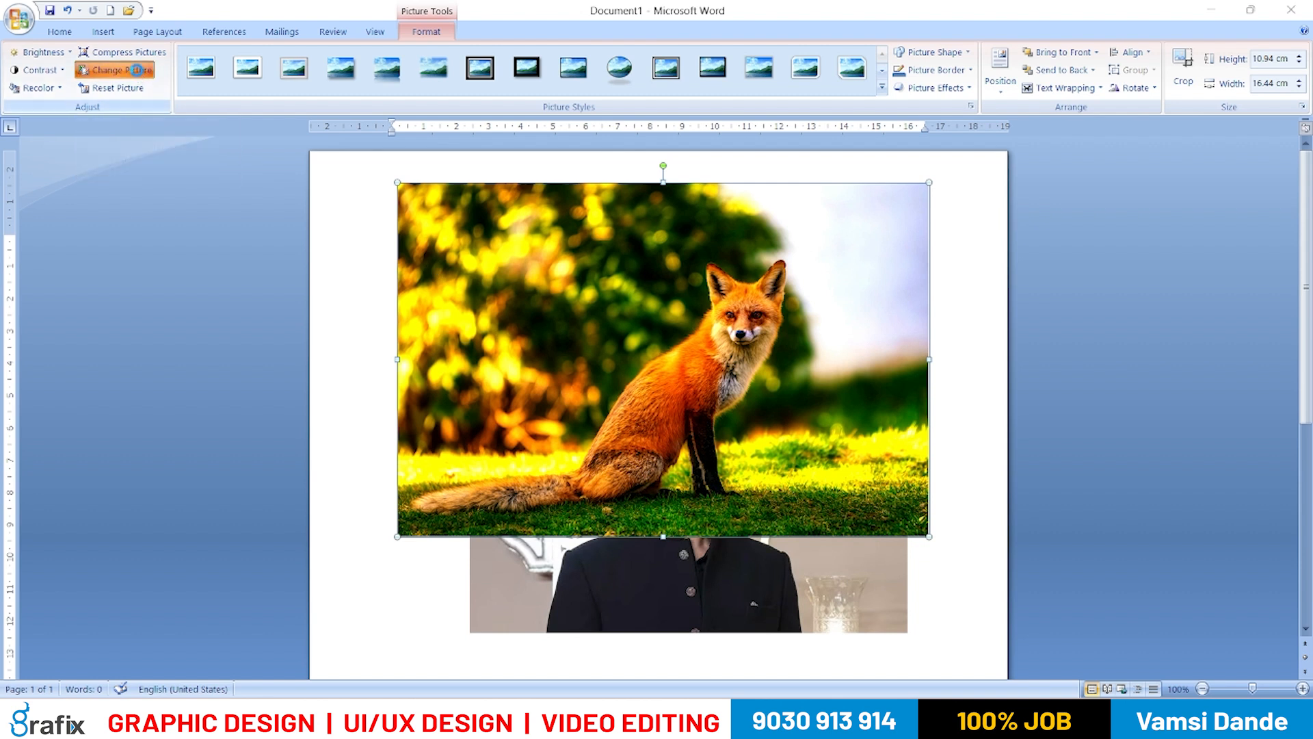
{"action": "scroll", "coordinate": [422, 201], "scroll_direction": "down", "scroll_amount": 2}
{"action": "double_click", "coordinate": [483, 246]}
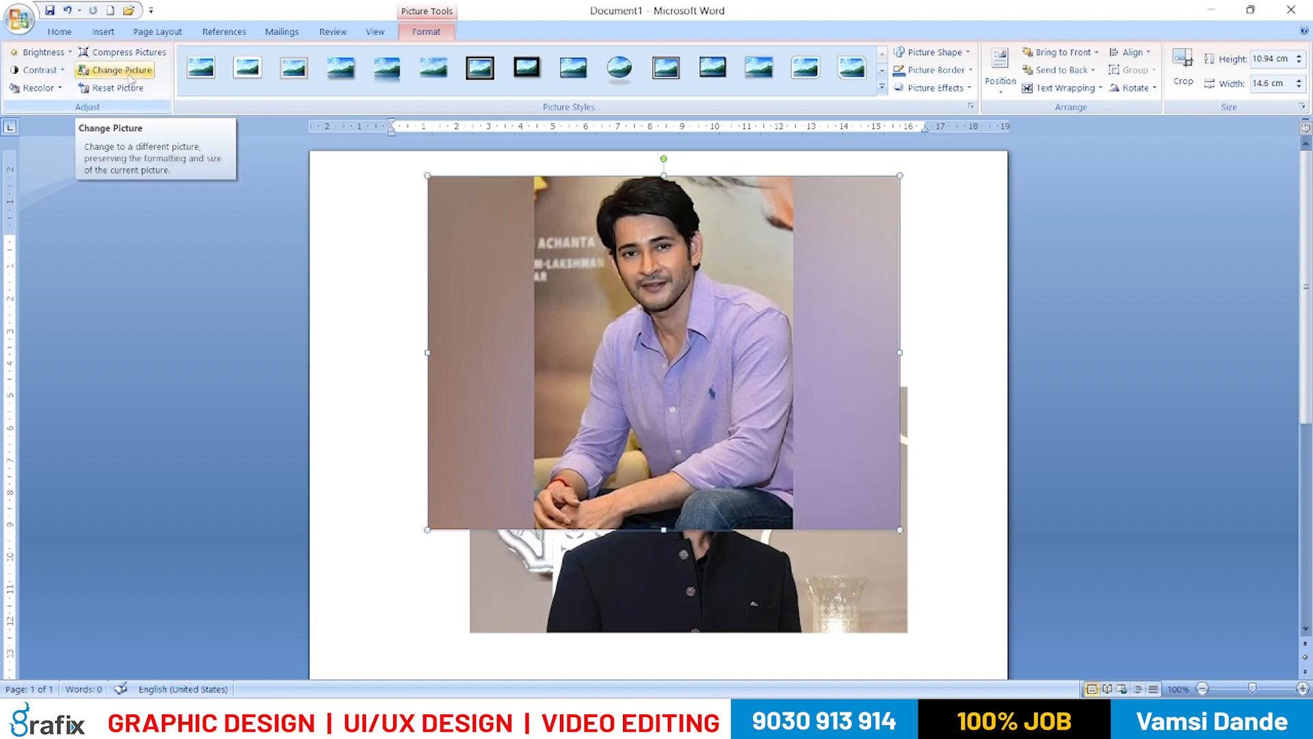
- Change the lavender-shirt picture to the image venkatesh-dance 2 from the IMAGES-PHOTOS folder
{"action": "left_click", "coordinate": [129, 76]}
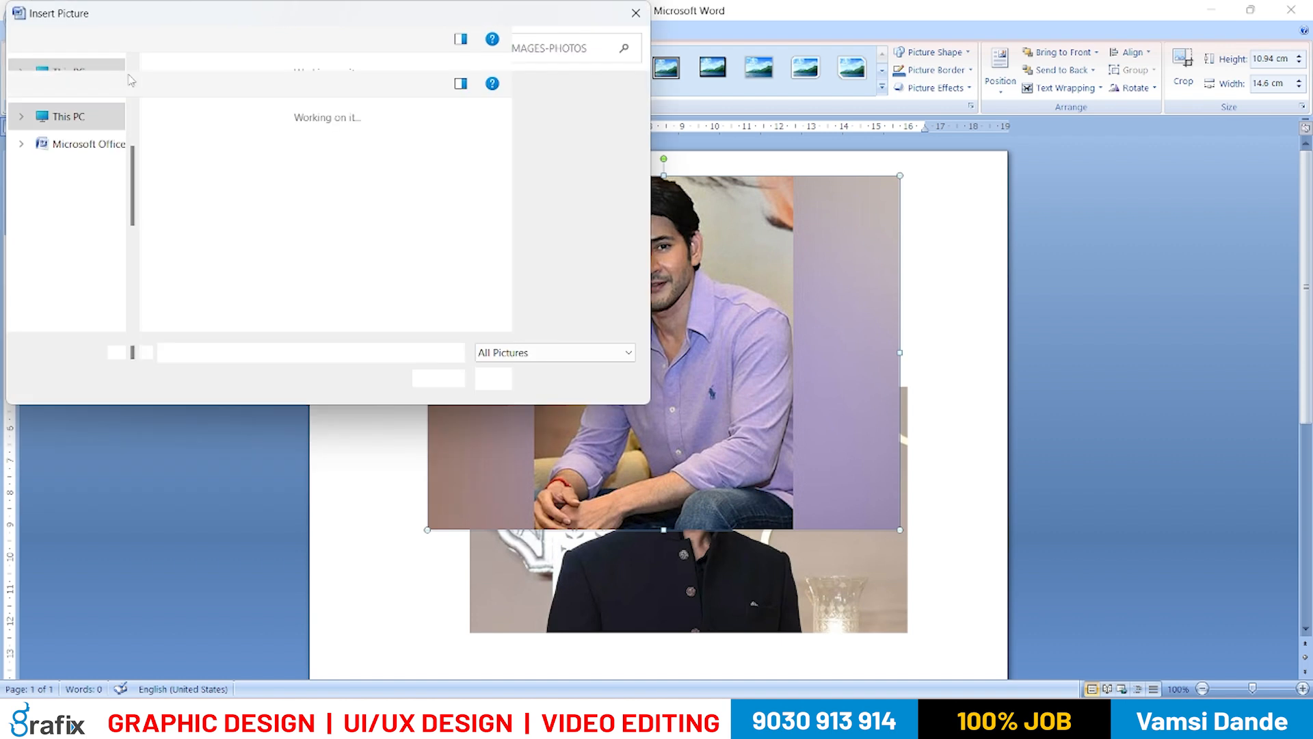
{"action": "scroll", "coordinate": [328, 257], "scroll_direction": "down", "scroll_amount": 5}
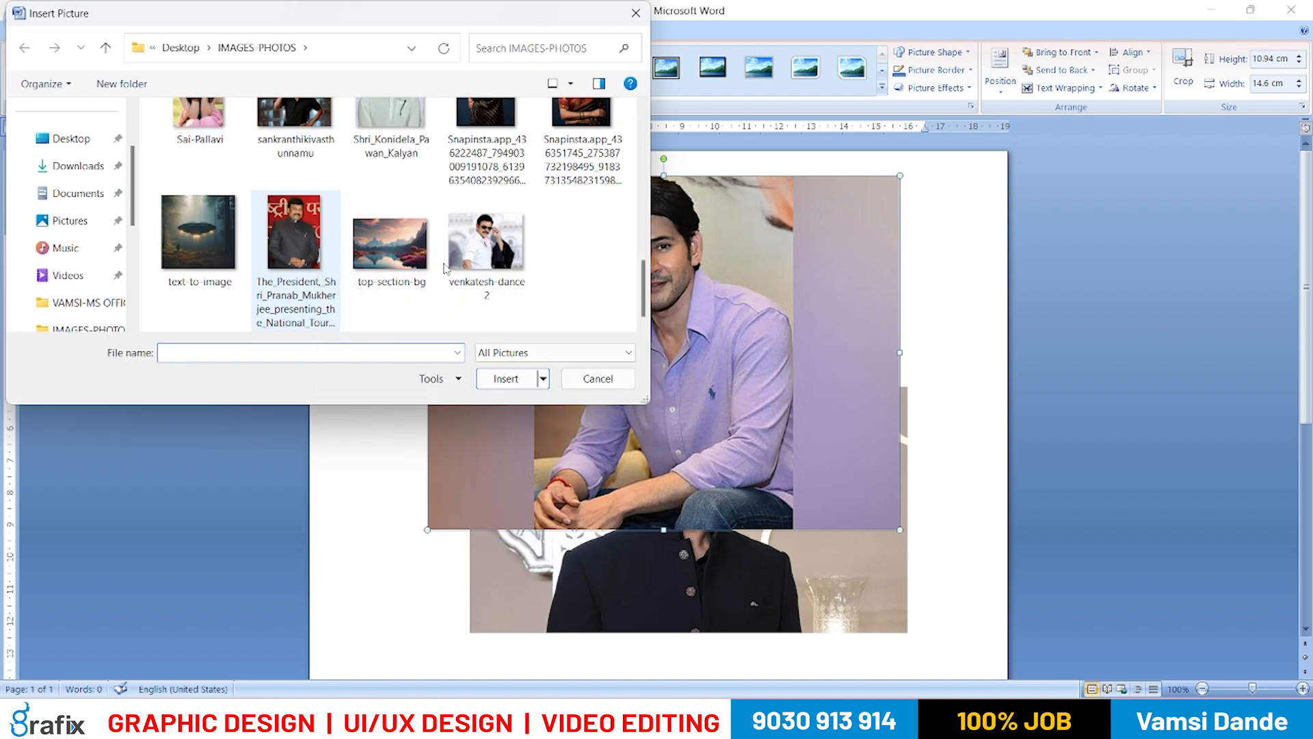
{"action": "left_click", "coordinate": [476, 271]}
{"action": "double_click", "coordinate": [476, 270]}
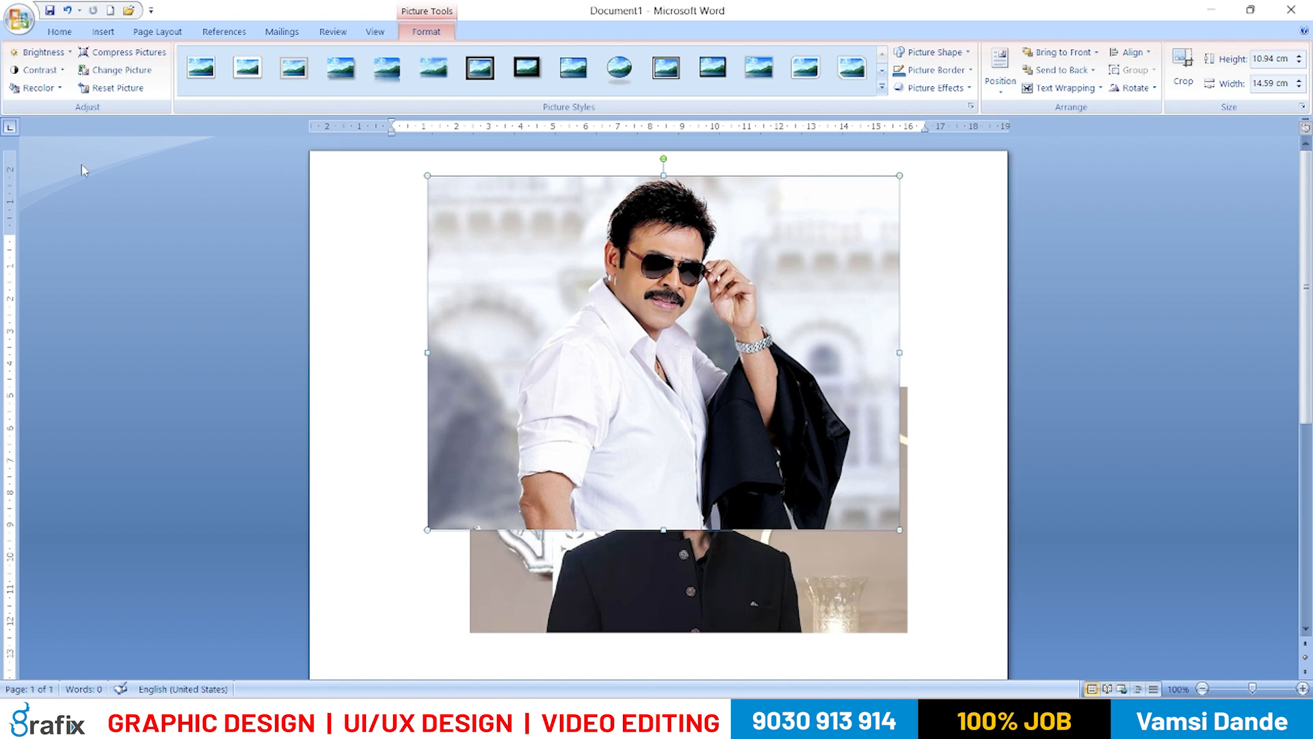
- Set the white-shirt picture's brightness to +30 % and its contrast to +30 %
{"action": "left_click", "coordinate": [42, 52]}
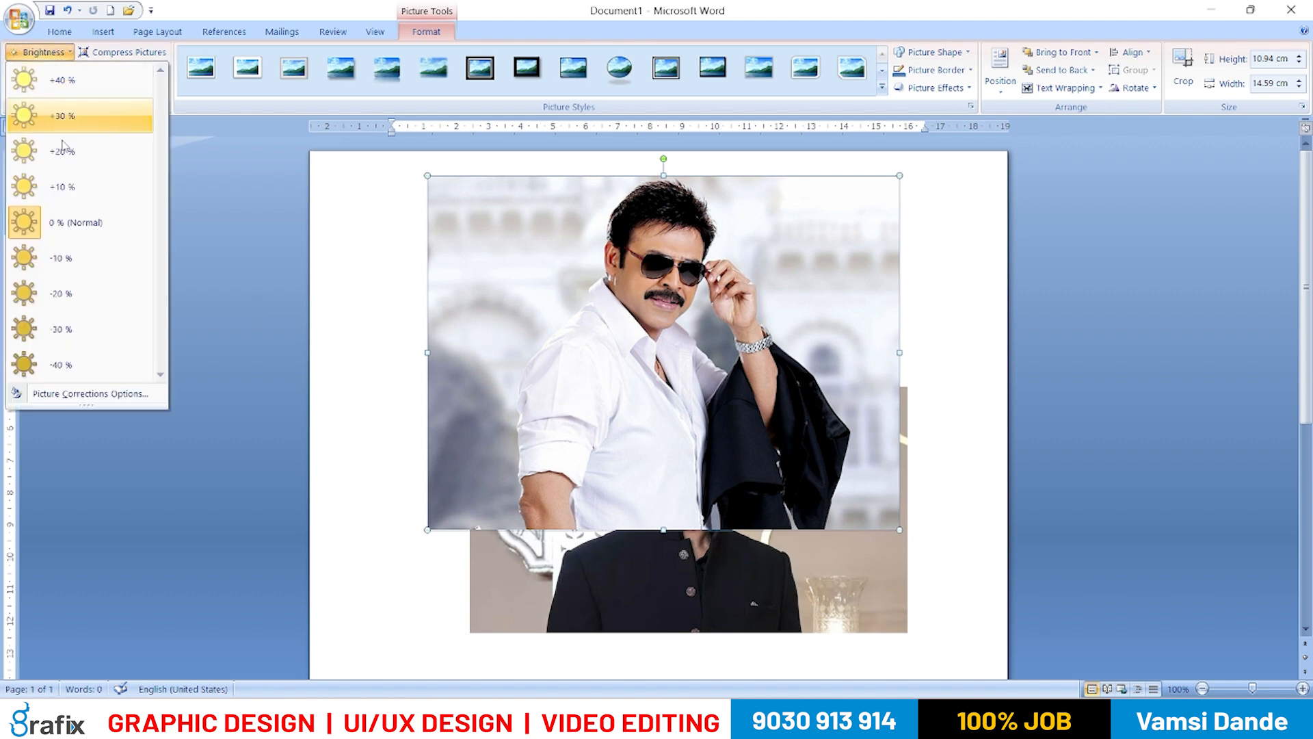
{"action": "left_click", "coordinate": [76, 114]}
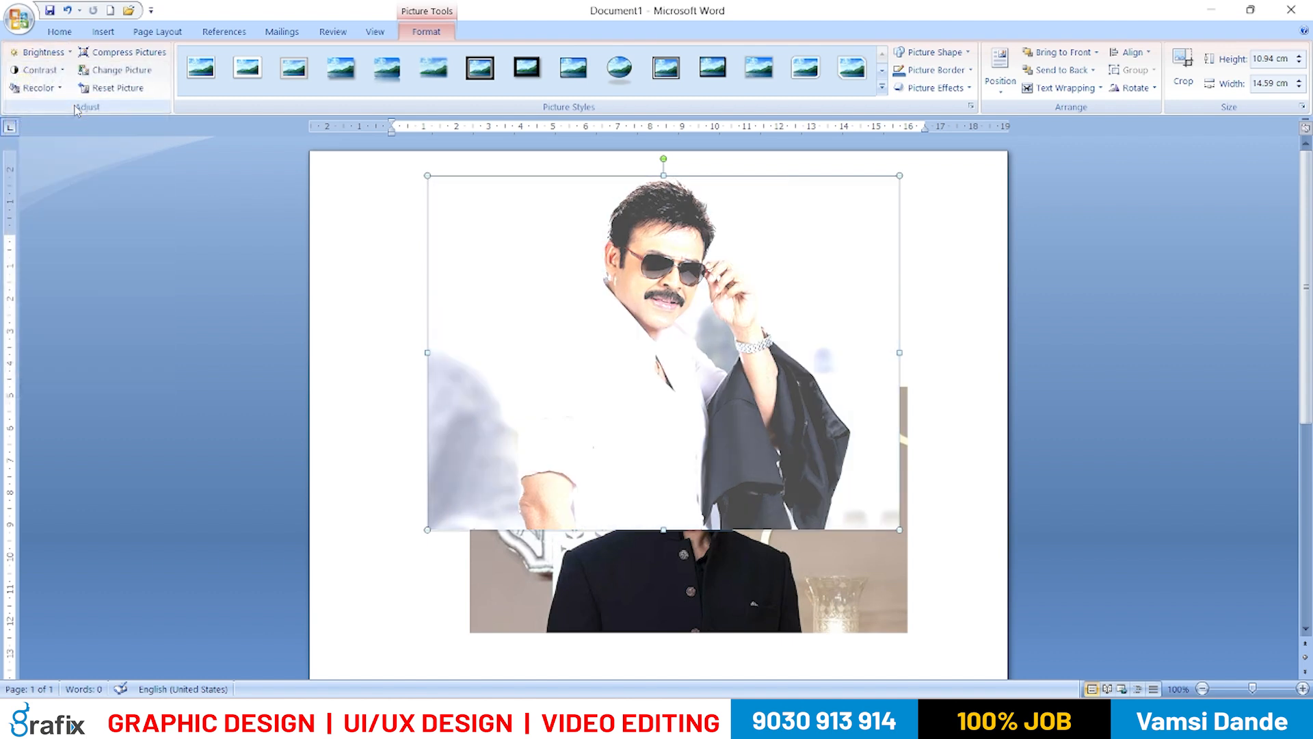
{"action": "left_click", "coordinate": [38, 69]}
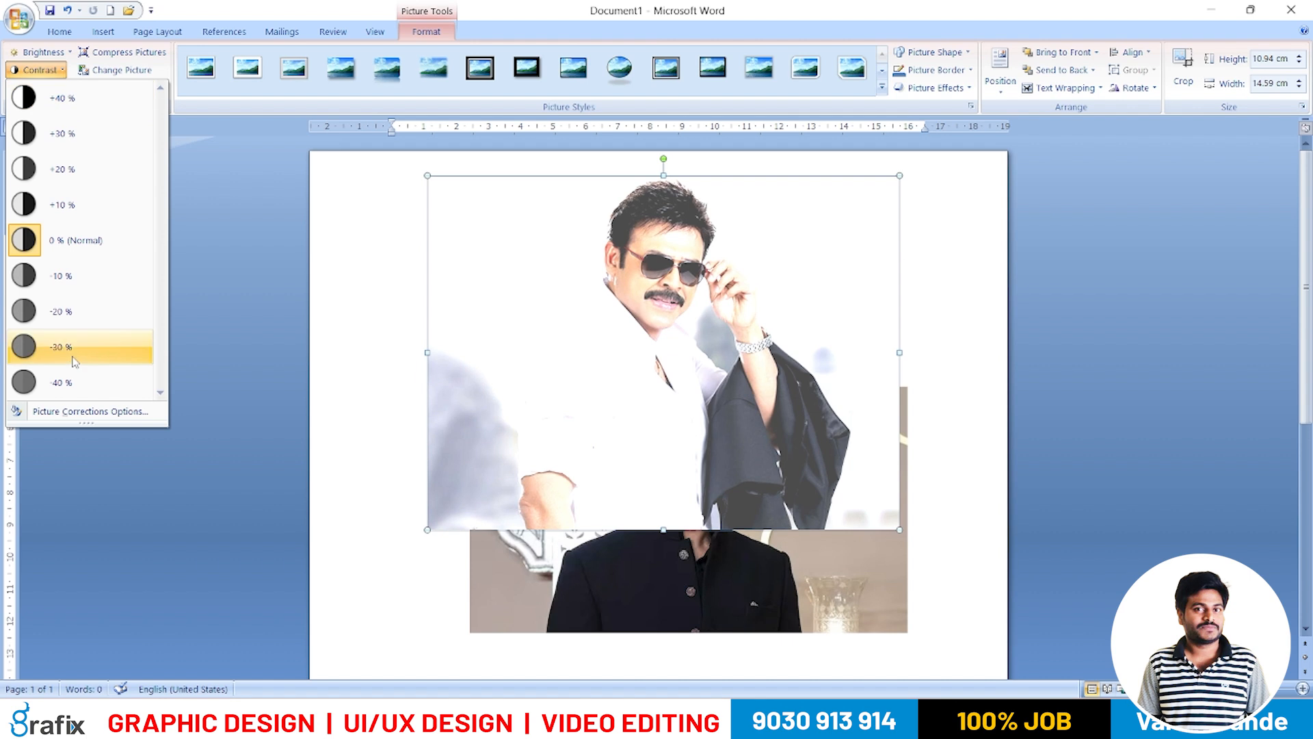
{"action": "left_click", "coordinate": [100, 134]}
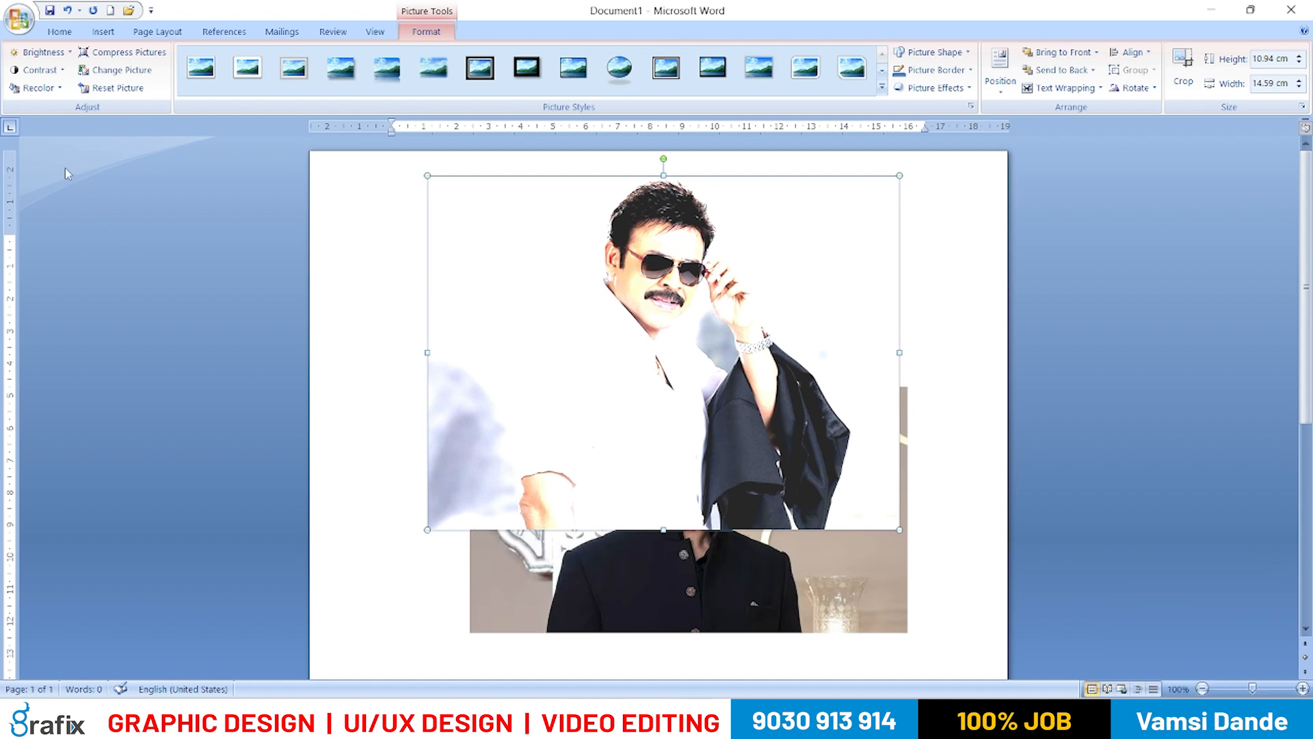
{"action": "left_click", "coordinate": [39, 88]}
{"action": "left_click", "coordinate": [49, 71]}
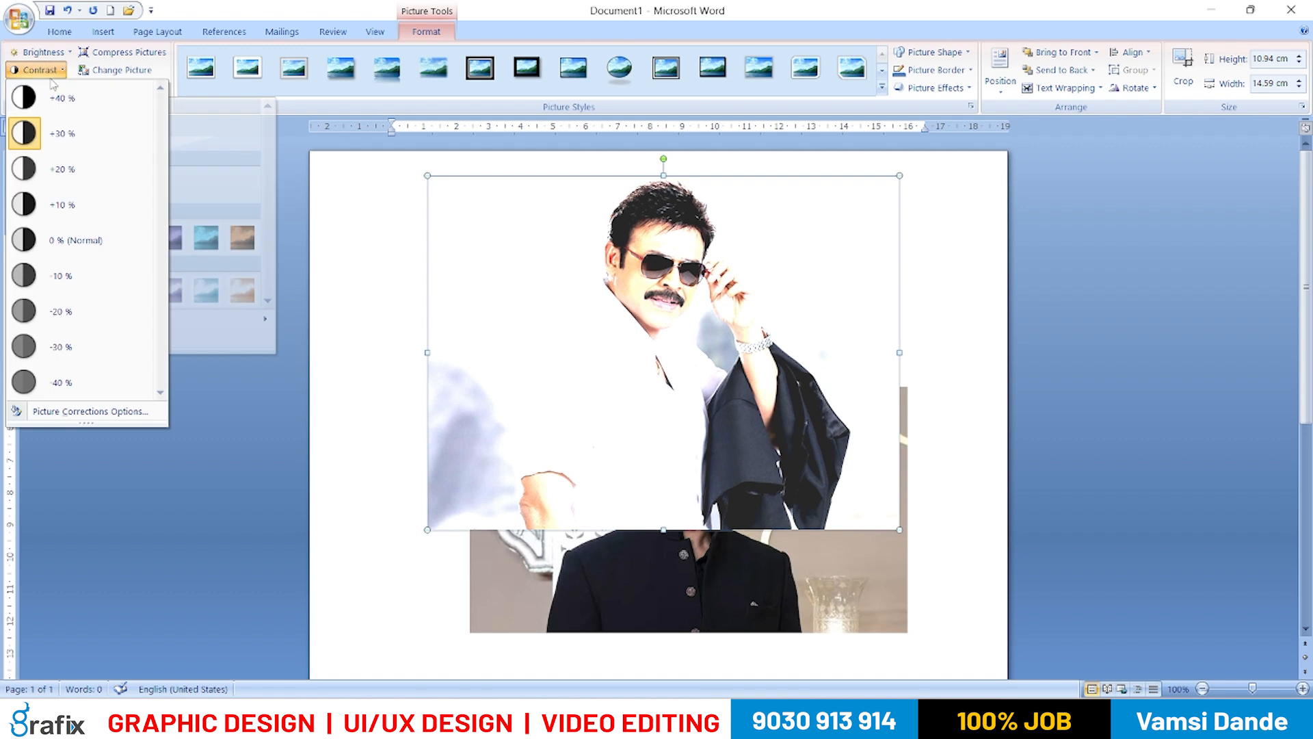
{"action": "left_click", "coordinate": [77, 145]}
- Return the white-shirt picture's brightness to 0 % (Normal) and recolor it with the dark red variation
{"action": "left_click", "coordinate": [61, 55]}
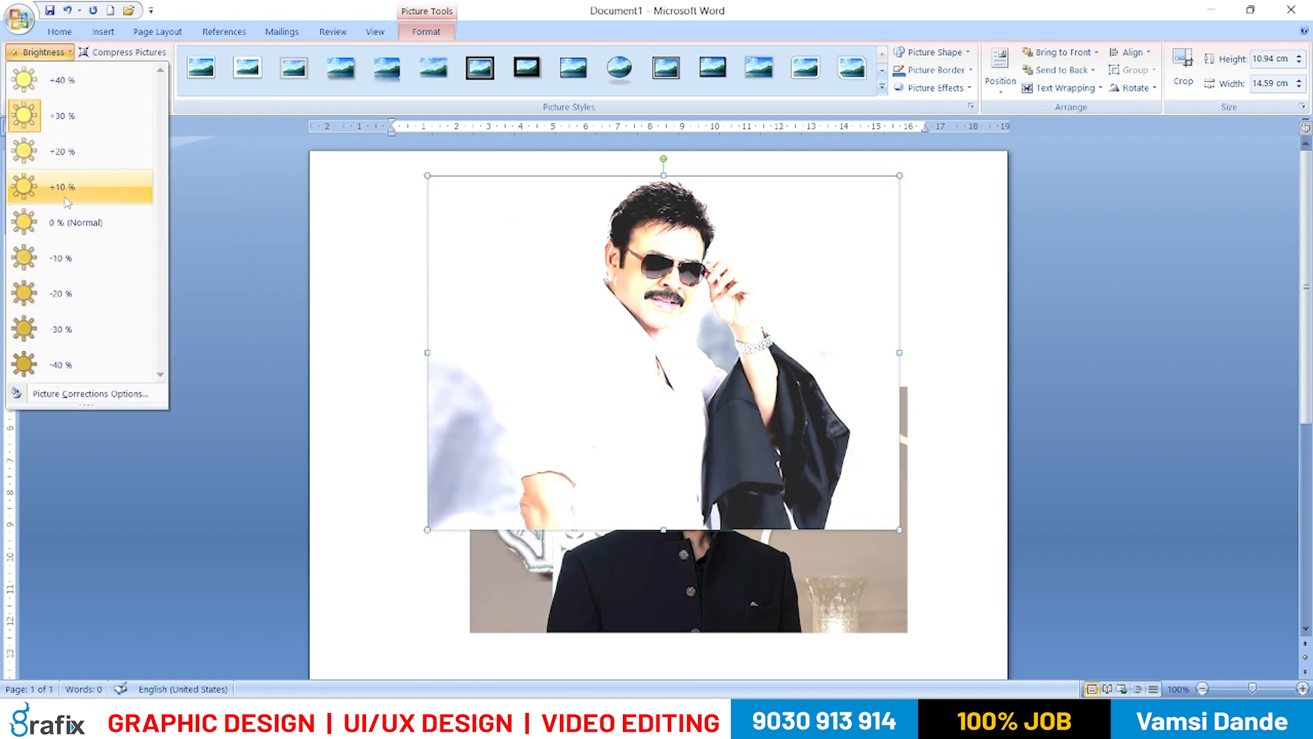
{"action": "left_click", "coordinate": [69, 221]}
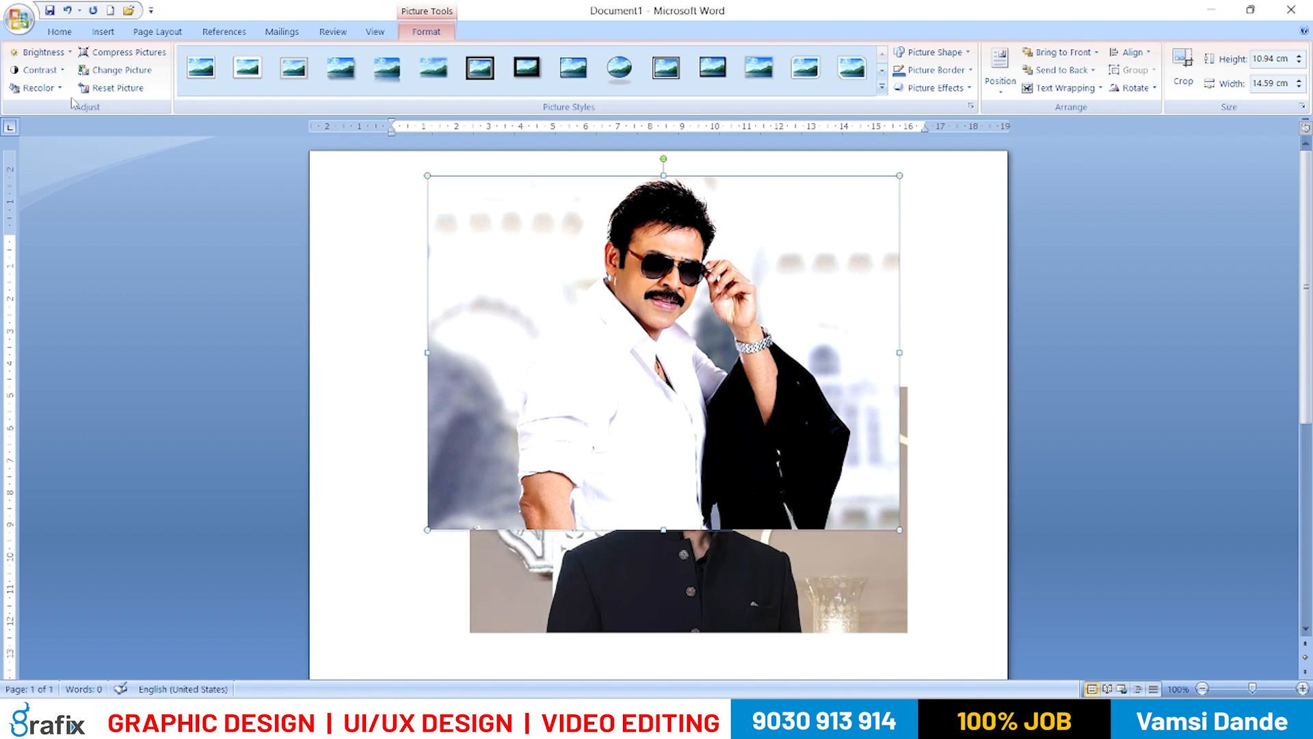
{"action": "left_click", "coordinate": [36, 87]}
{"action": "left_click", "coordinate": [104, 245]}
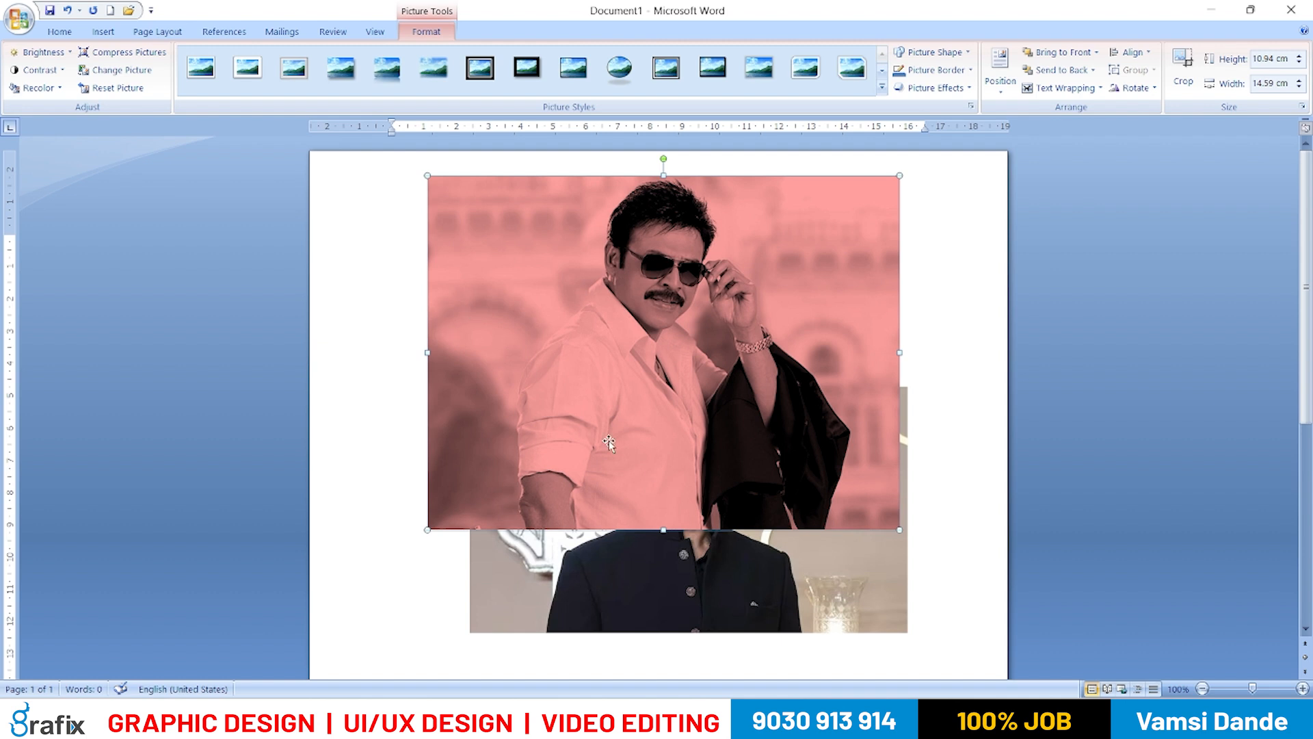
- Reset the white-shirt picture, shrink it to about 9.53 by 7.13 cm, and place it near the page's upper left
{"action": "left_click", "coordinate": [111, 90]}
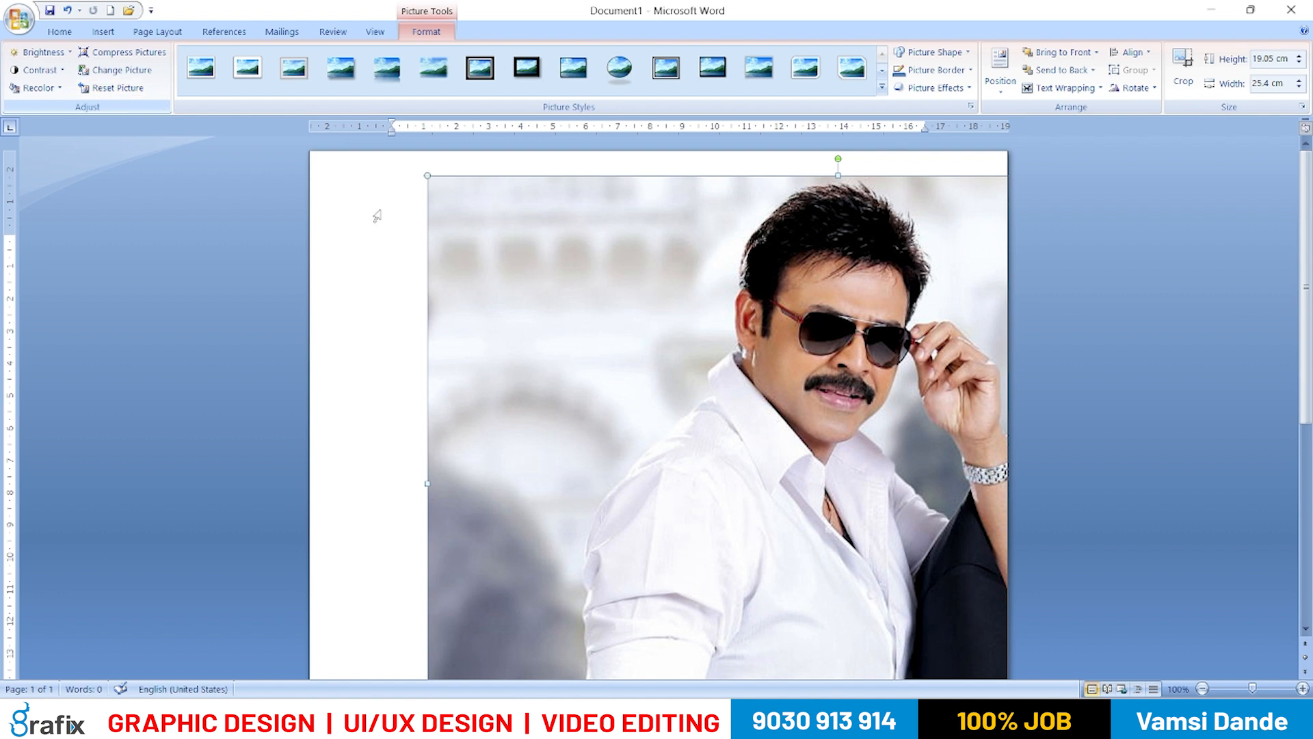
{"action": "left_click", "coordinate": [424, 172]}
{"action": "left_click", "coordinate": [434, 184]}
{"action": "left_click_drag", "start_coordinate": [427, 176], "coordinate": [756, 422]}
{"action": "left_click_drag", "start_coordinate": [957, 513], "coordinate": [878, 504]}
{"action": "left_click_drag", "start_coordinate": [864, 560], "coordinate": [704, 440]}
{"action": "left_click_drag", "start_coordinate": [563, 305], "coordinate": [614, 313]}
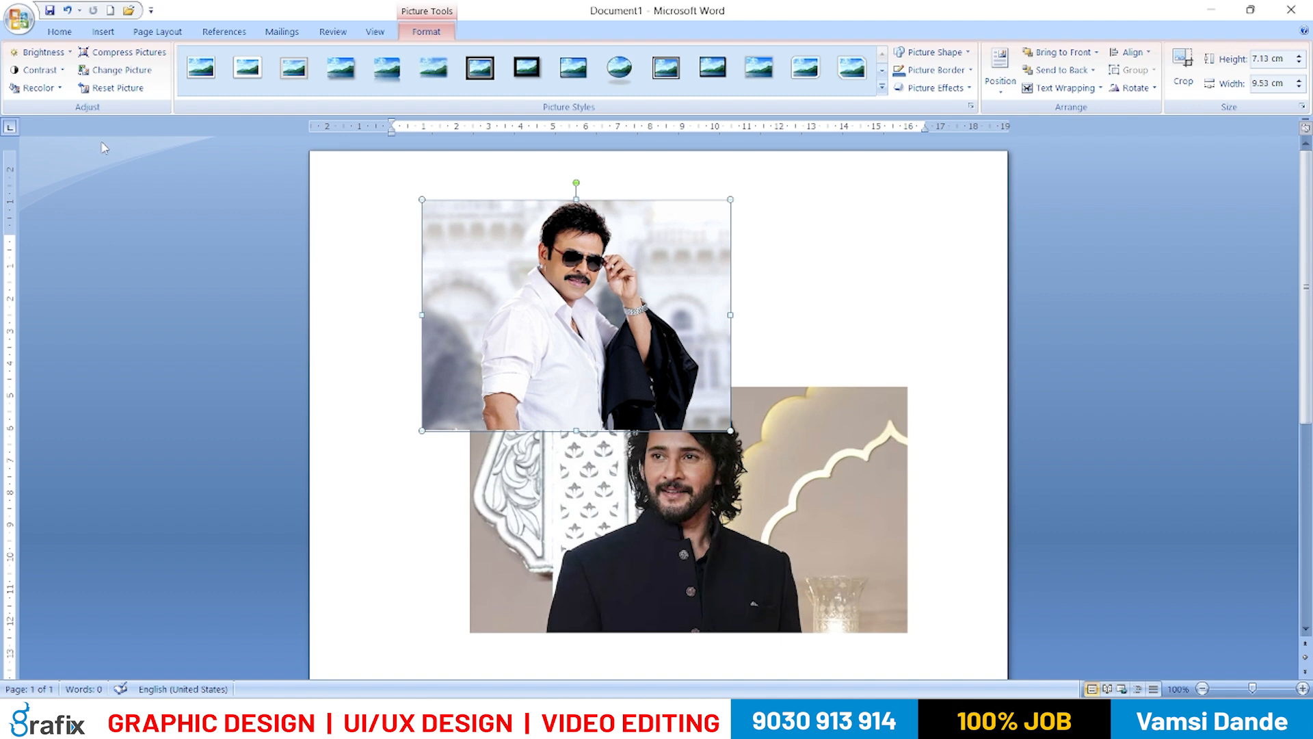
- Reset the white-shirt picture once more and undo that reset
{"action": "left_click", "coordinate": [113, 93]}
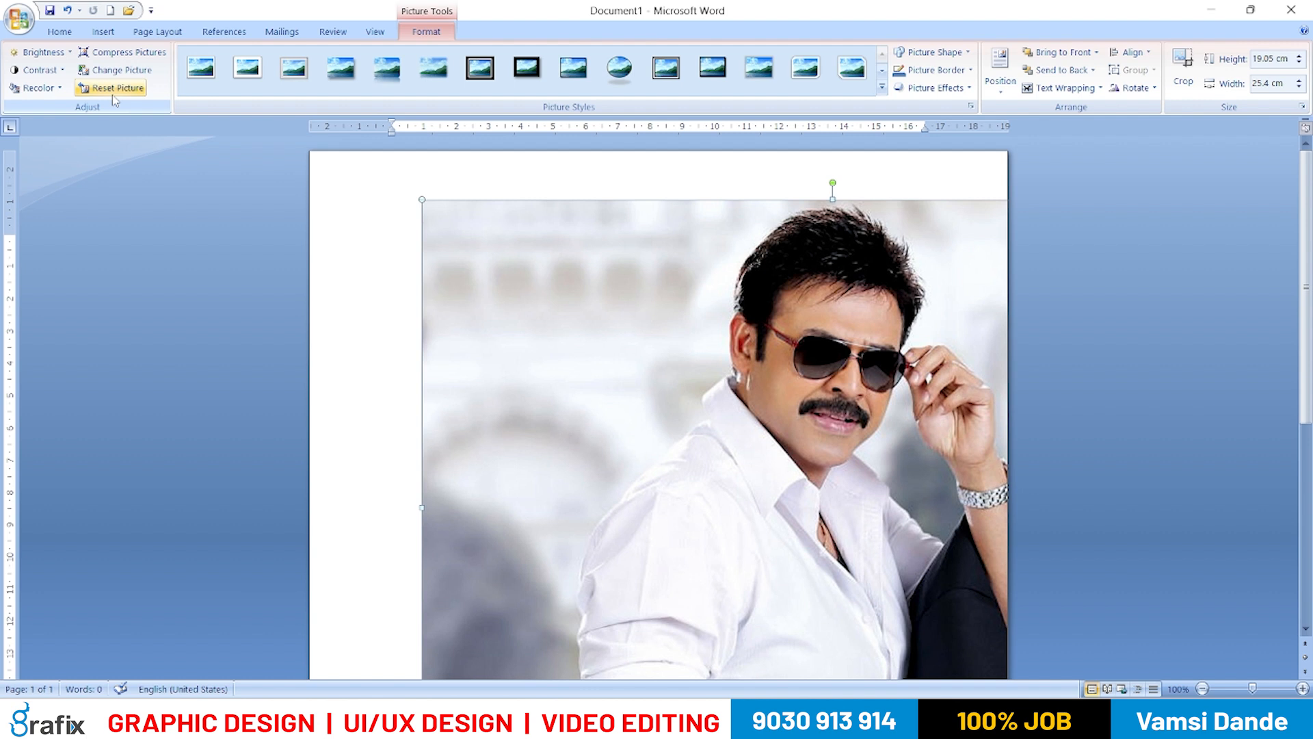
{"action": "key", "text": "ctrl+z"}
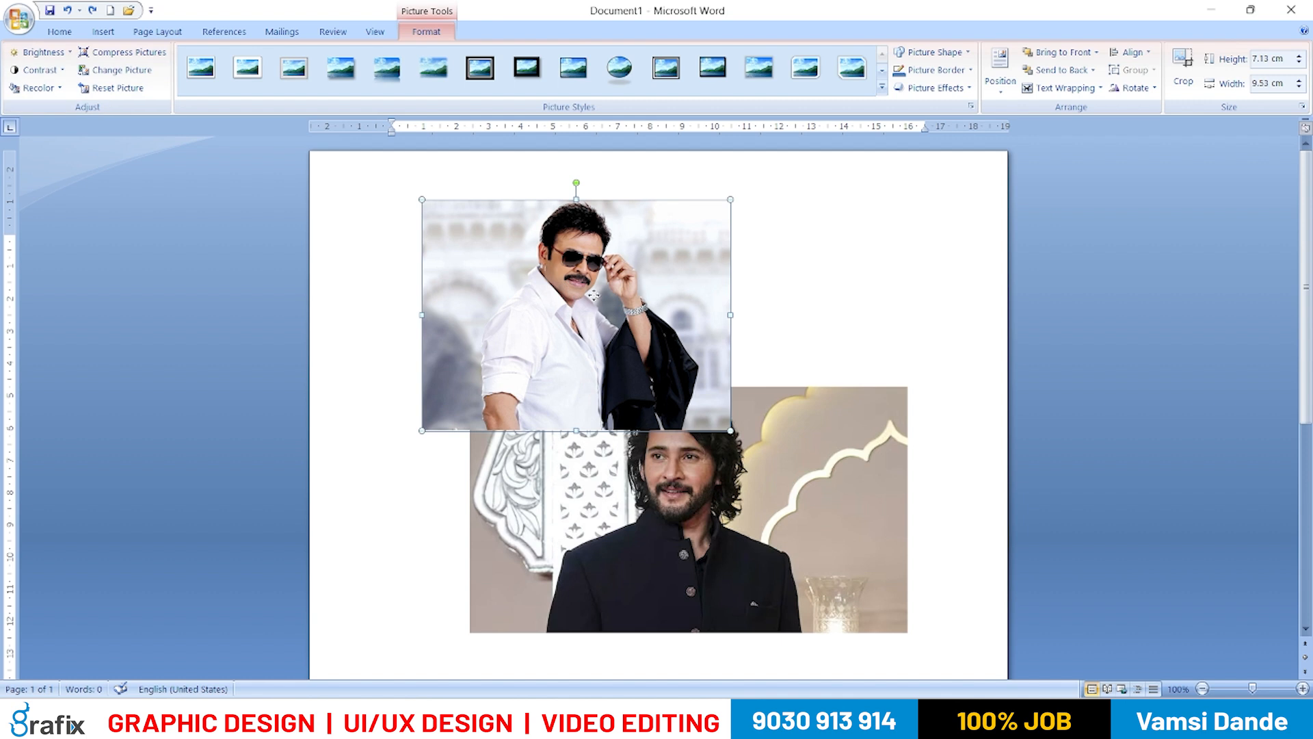
- Enlarge the white-shirt picture to about 10.8 by 8.09 cm and change it to the fox photo
{"action": "left_click_drag", "start_coordinate": [731, 431], "coordinate": [771, 461]}
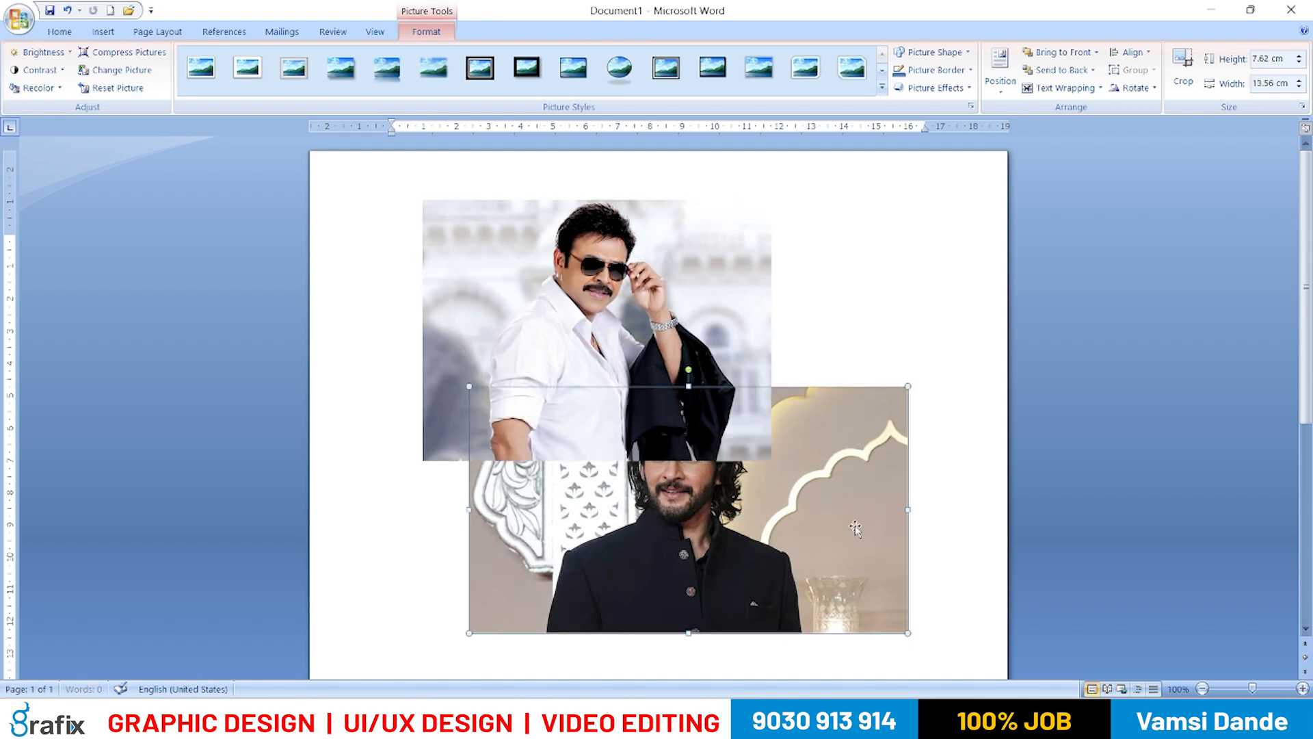
{"action": "left_click", "coordinate": [83, 71]}
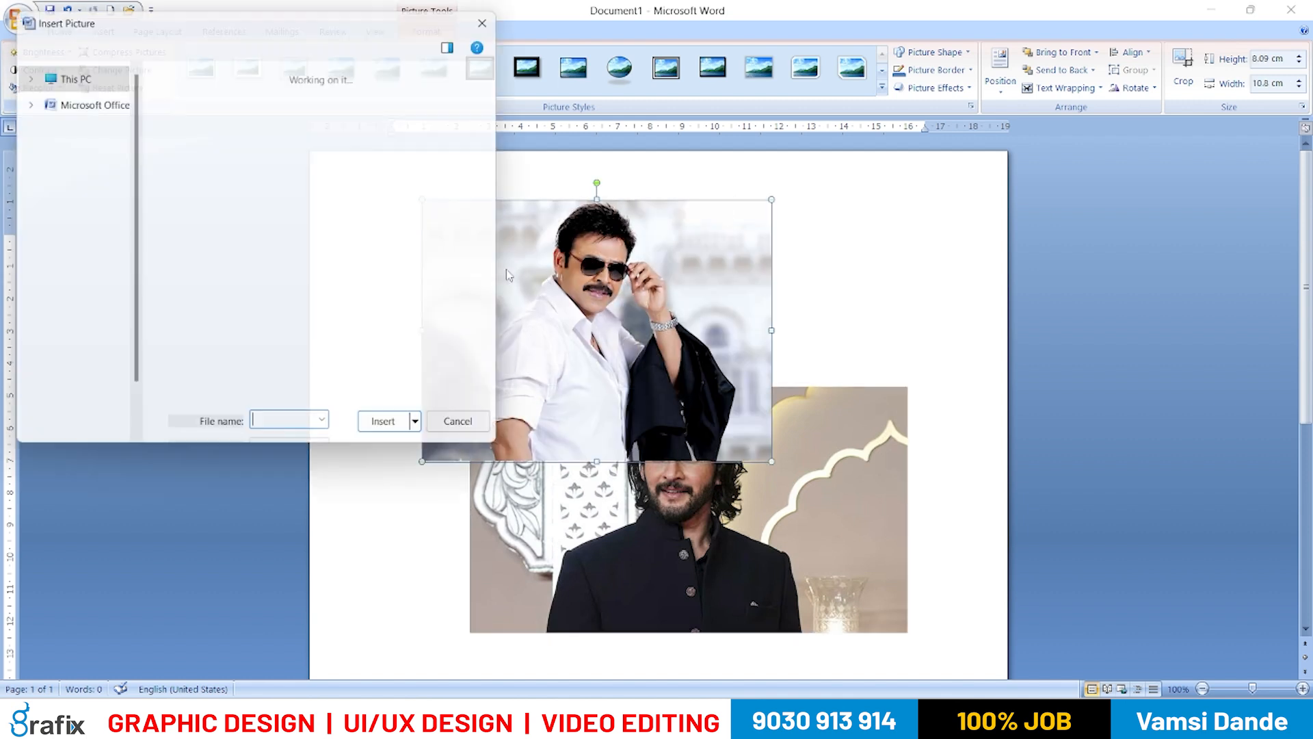
{"action": "scroll", "coordinate": [489, 276], "scroll_direction": "down", "scroll_amount": 4}
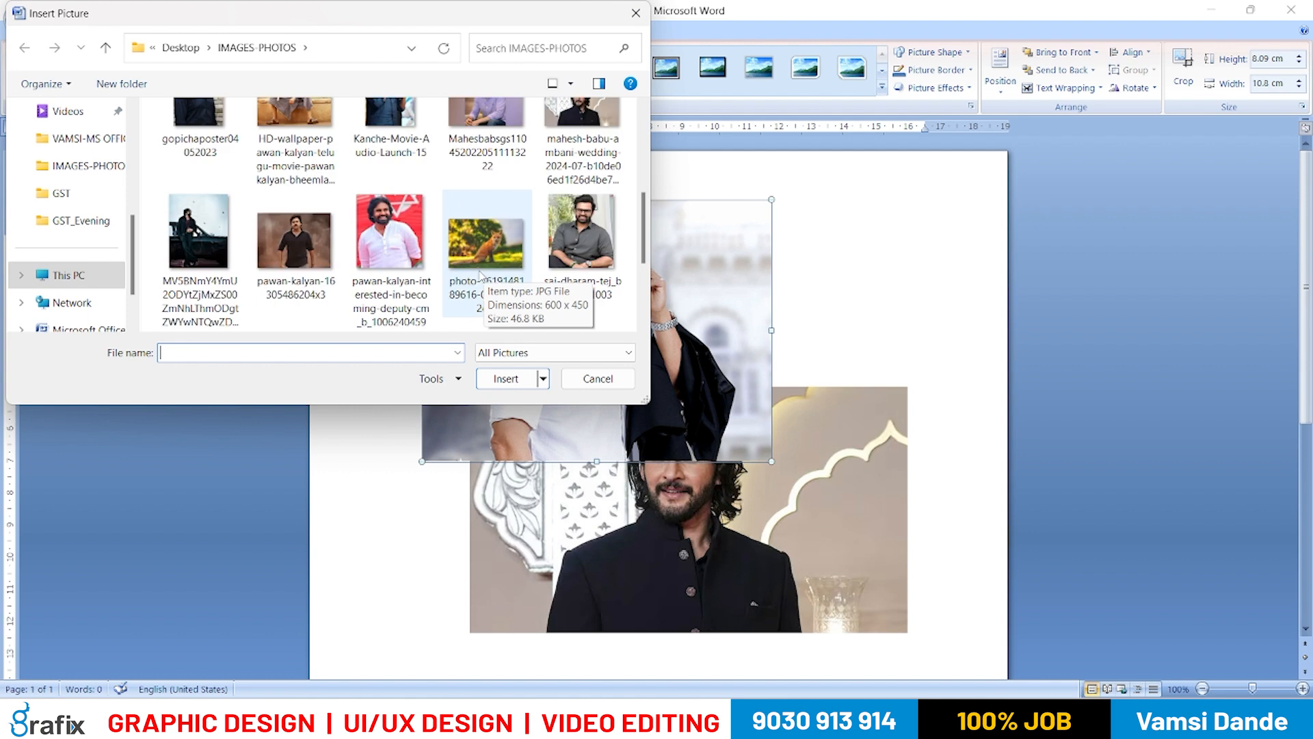
{"action": "double_click", "coordinate": [485, 281]}
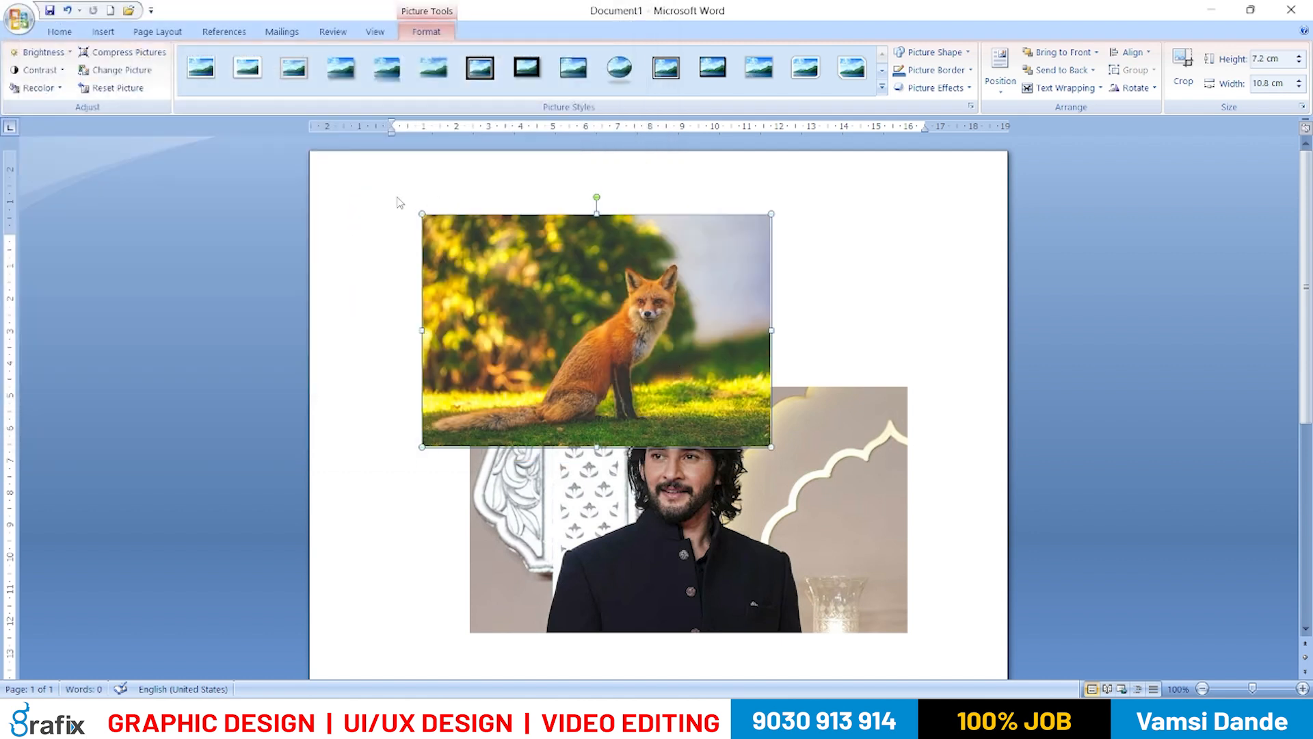
- Try a white frame style and a drop shadow style on the fox picture, moving the picture slightly down
{"action": "left_click", "coordinate": [884, 87]}
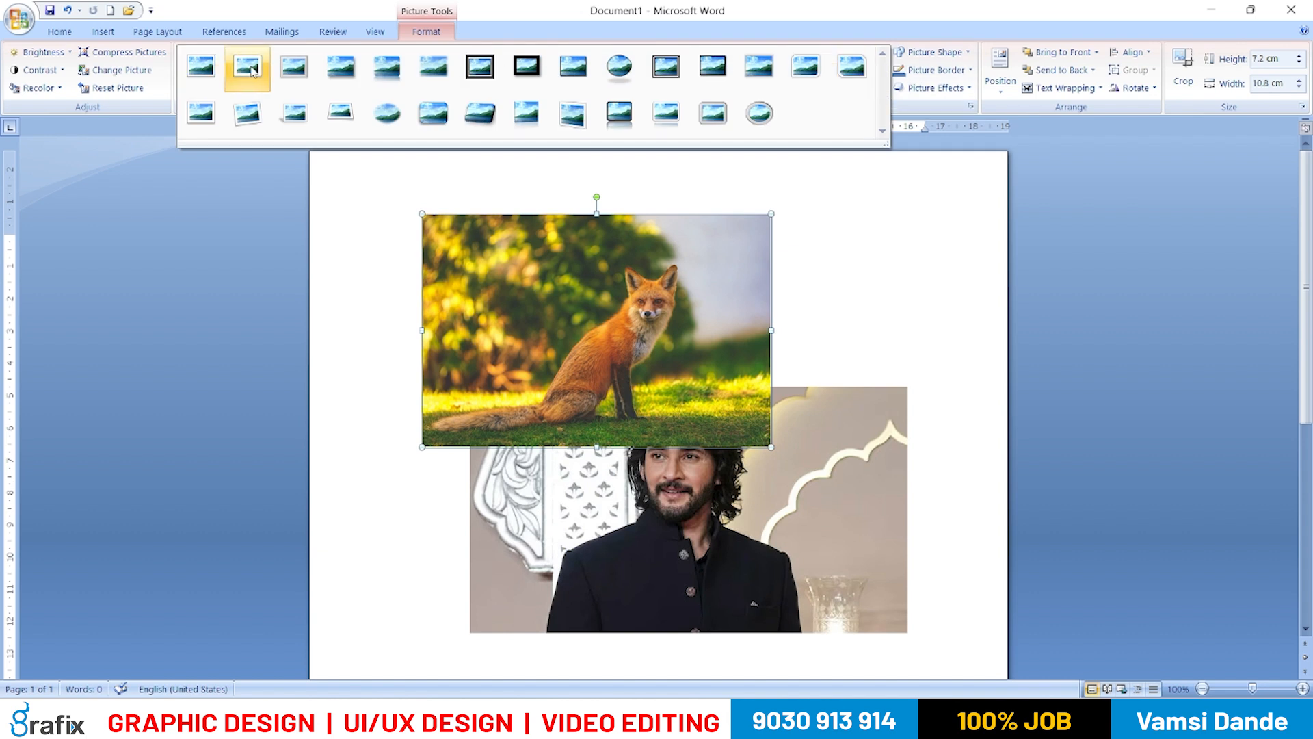
{"action": "left_click", "coordinate": [211, 72]}
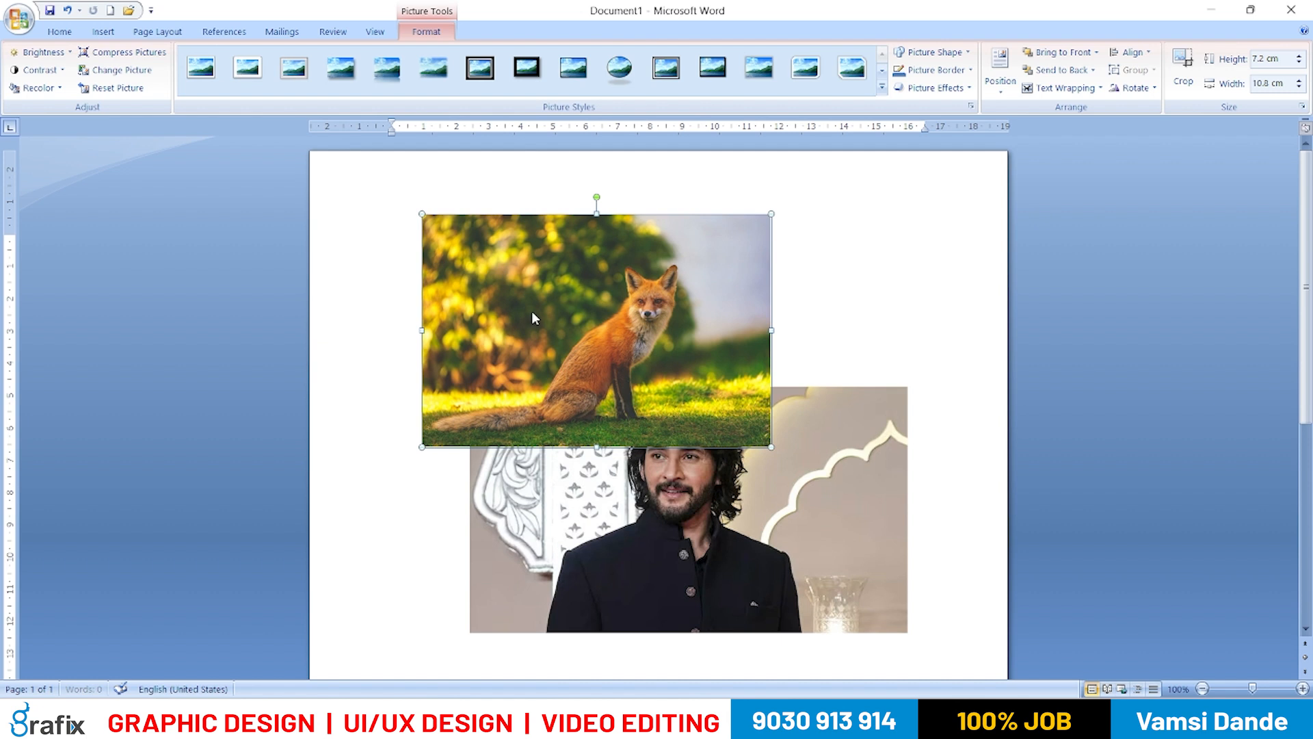
{"action": "left_click_drag", "start_coordinate": [542, 368], "coordinate": [929, 319]}
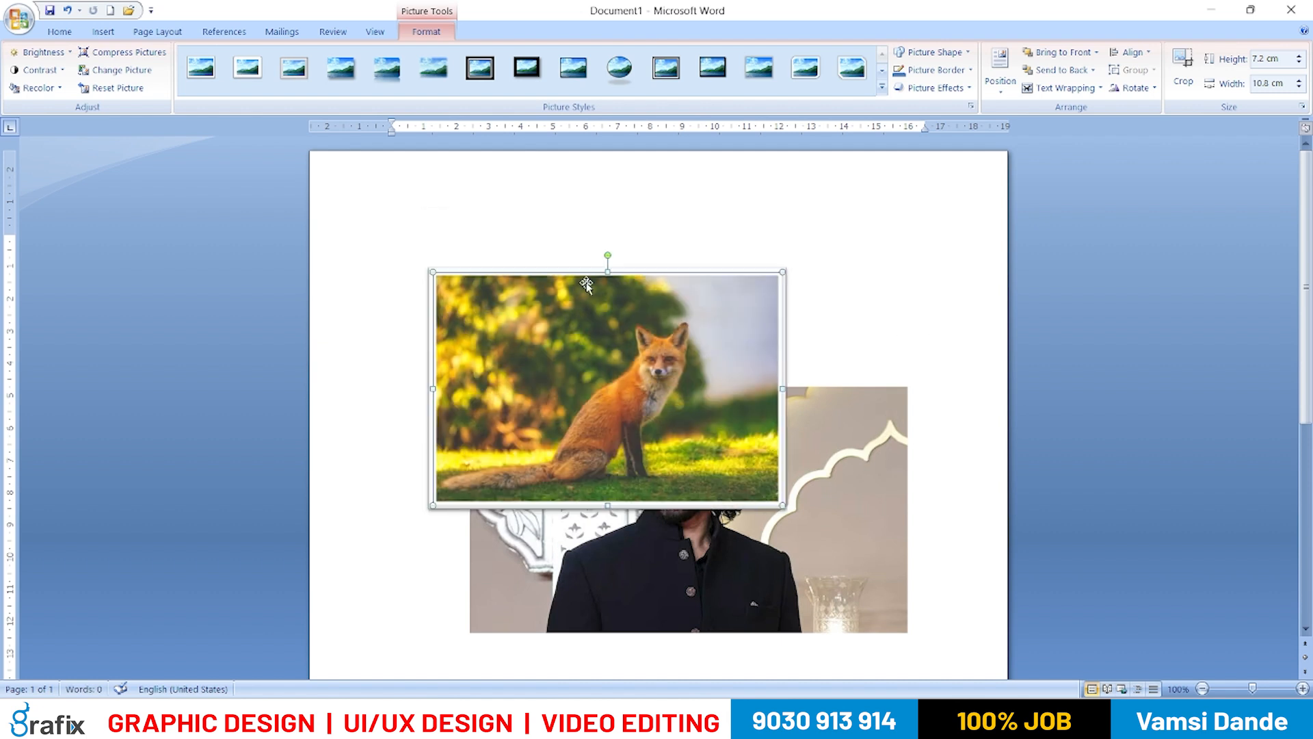
{"action": "left_click", "coordinate": [293, 76]}
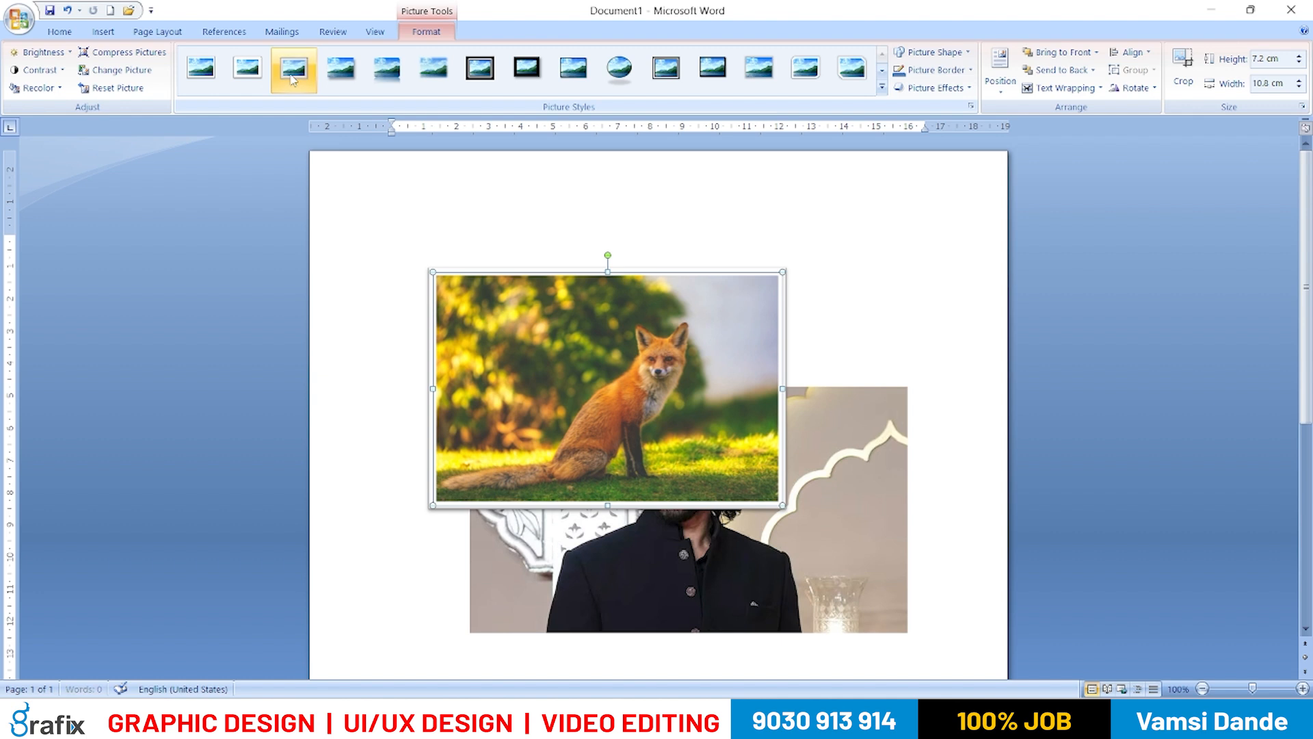
{"action": "left_click", "coordinate": [359, 66]}
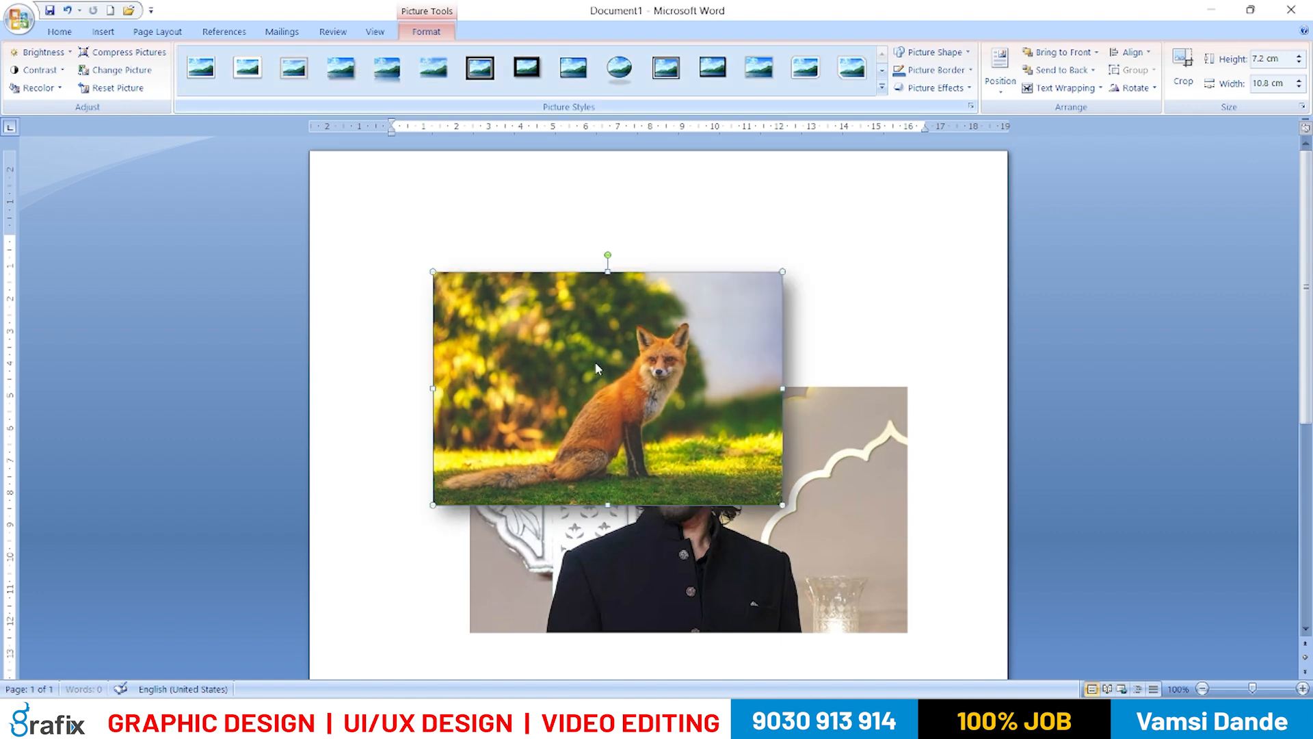
- Move the fox picture to the page's upper left and the portrait down and right so they stop overlapping
{"action": "left_click_drag", "start_coordinate": [577, 336], "coordinate": [774, 207]}
{"action": "left_click_drag", "start_coordinate": [796, 424], "coordinate": [793, 430]}
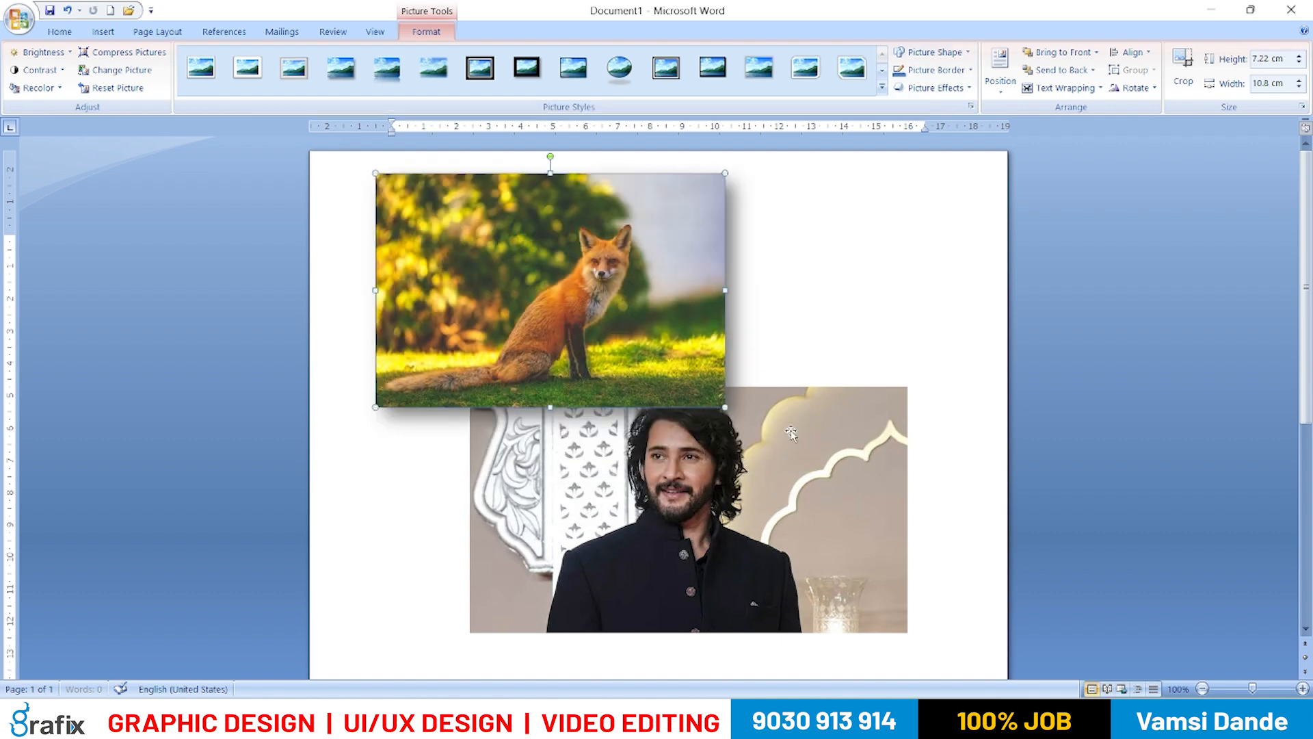
{"action": "left_click_drag", "start_coordinate": [636, 477], "coordinate": [707, 524]}
- Try the thick black frame style and the white frame style with snipped diagonal corners on the fox picture
{"action": "left_click", "coordinate": [546, 217]}
{"action": "left_click", "coordinate": [633, 69]}
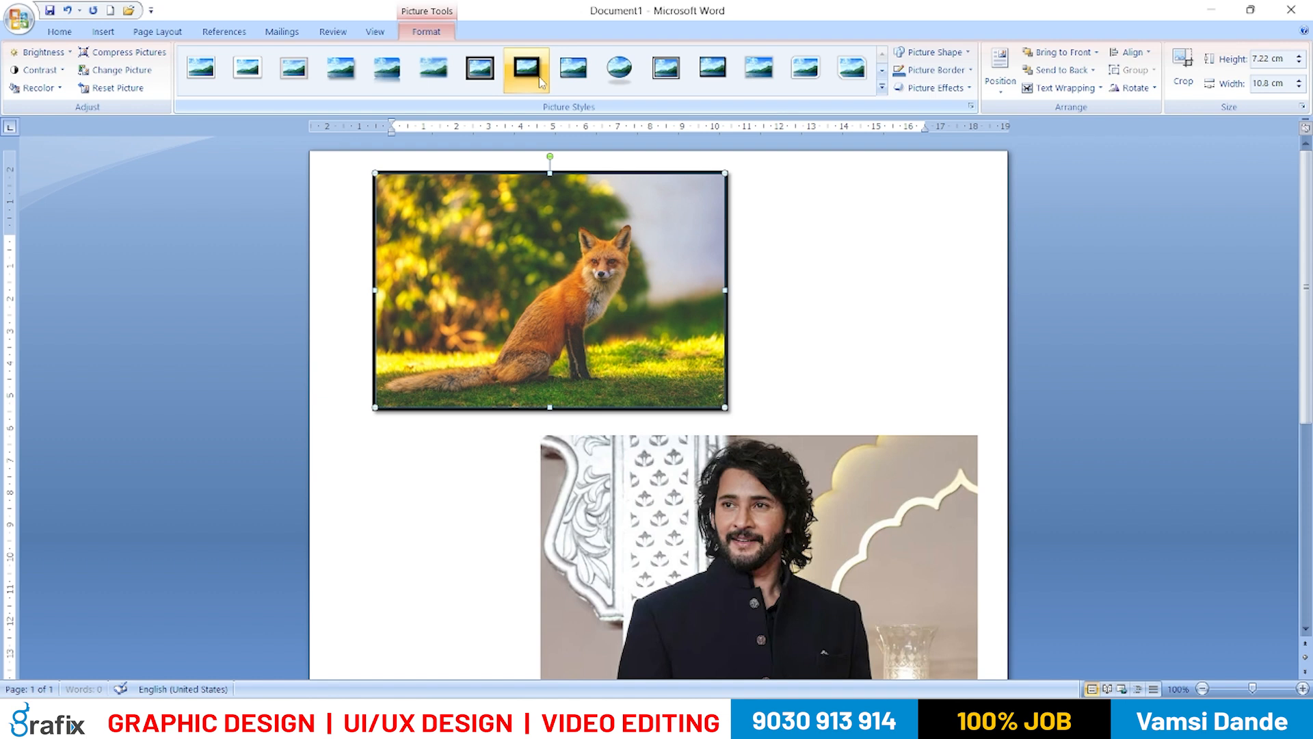
{"action": "left_click", "coordinate": [540, 80]}
{"action": "left_click", "coordinate": [865, 81]}
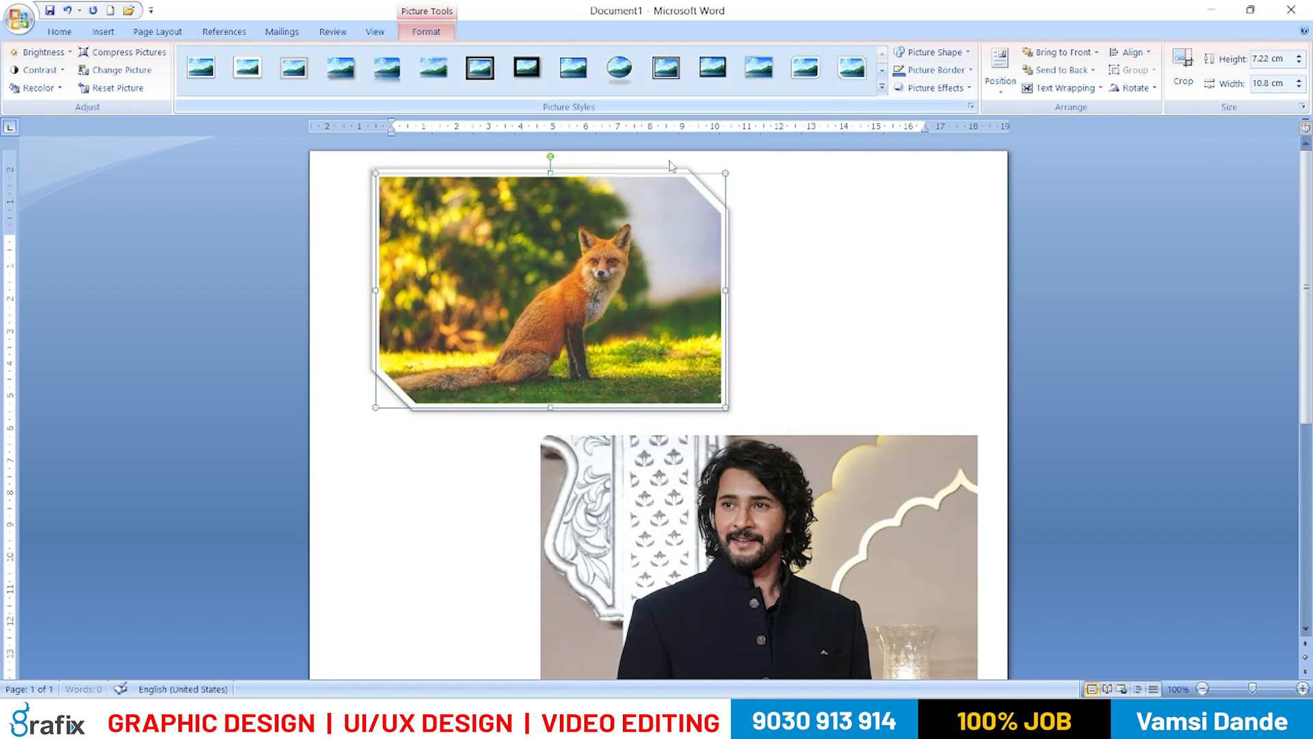
- Try the tilted white frame style on the fox picture, then apply the white frame style with the perspective shadow
{"action": "left_click", "coordinate": [882, 87]}
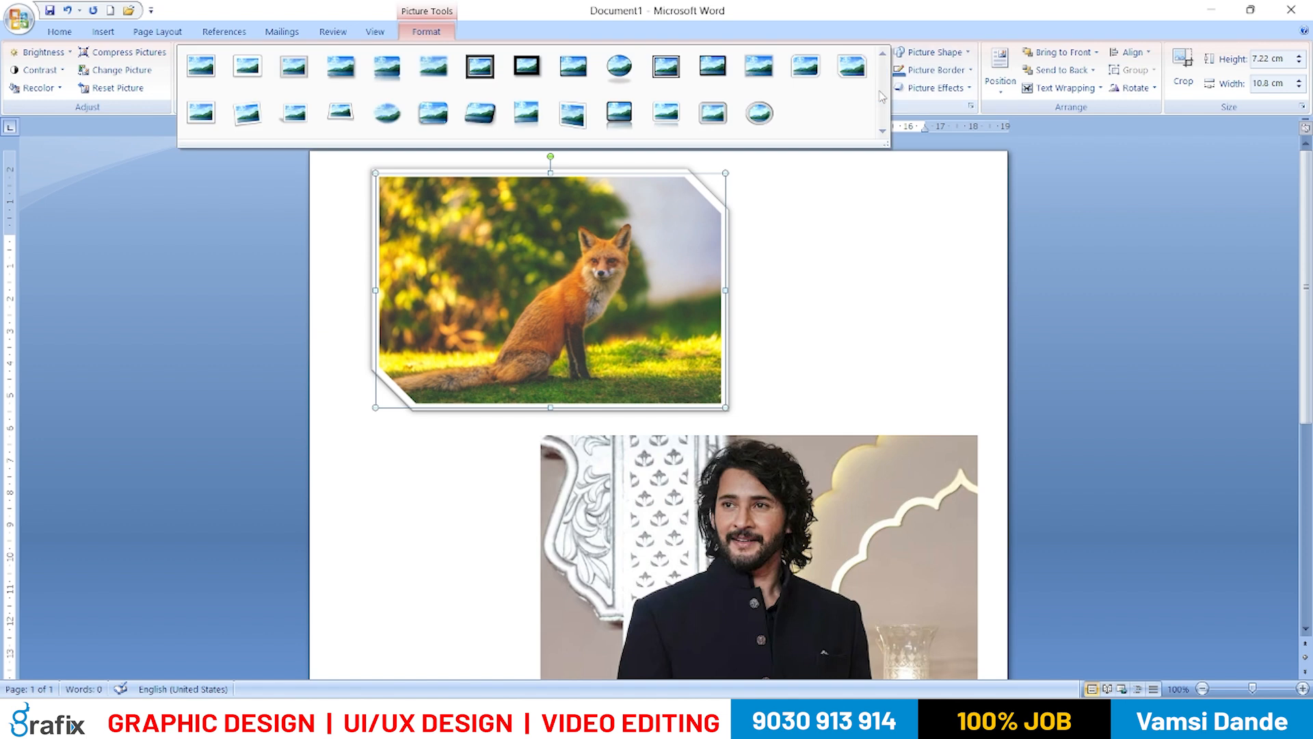
{"action": "left_click", "coordinate": [573, 122]}
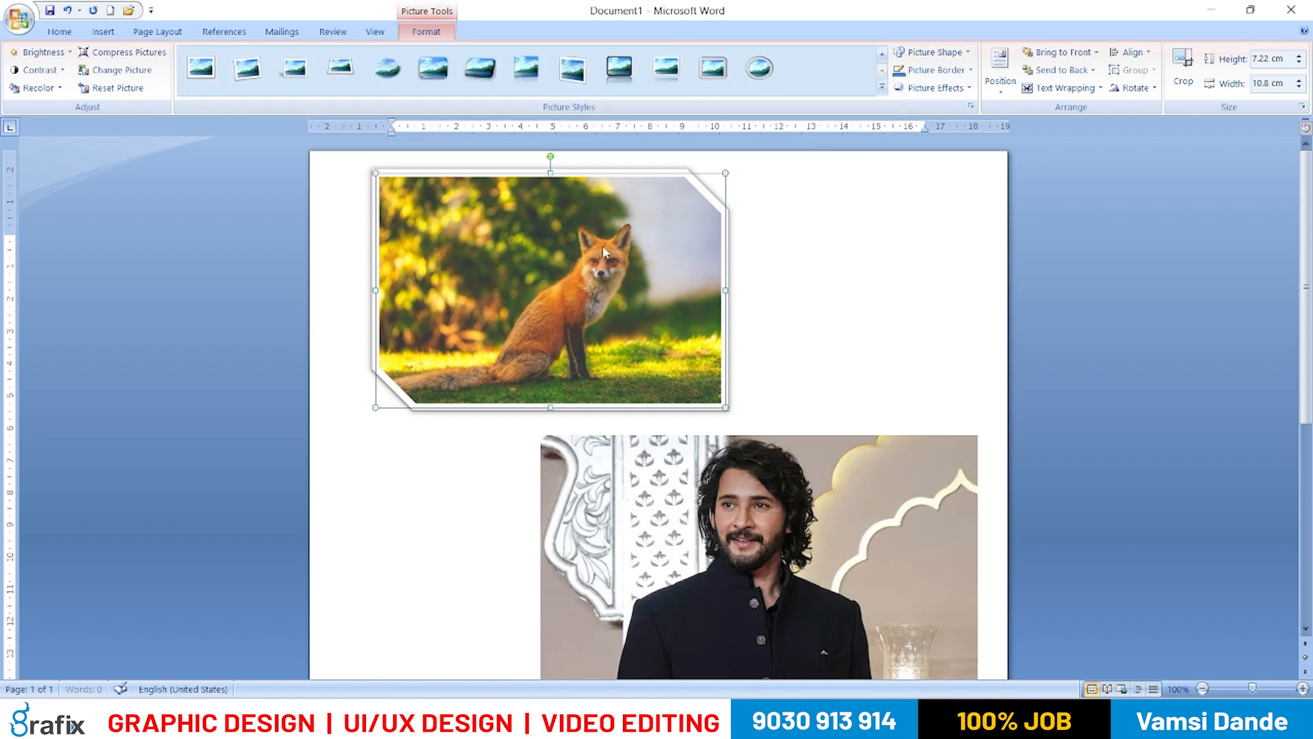
{"action": "left_click", "coordinate": [882, 88]}
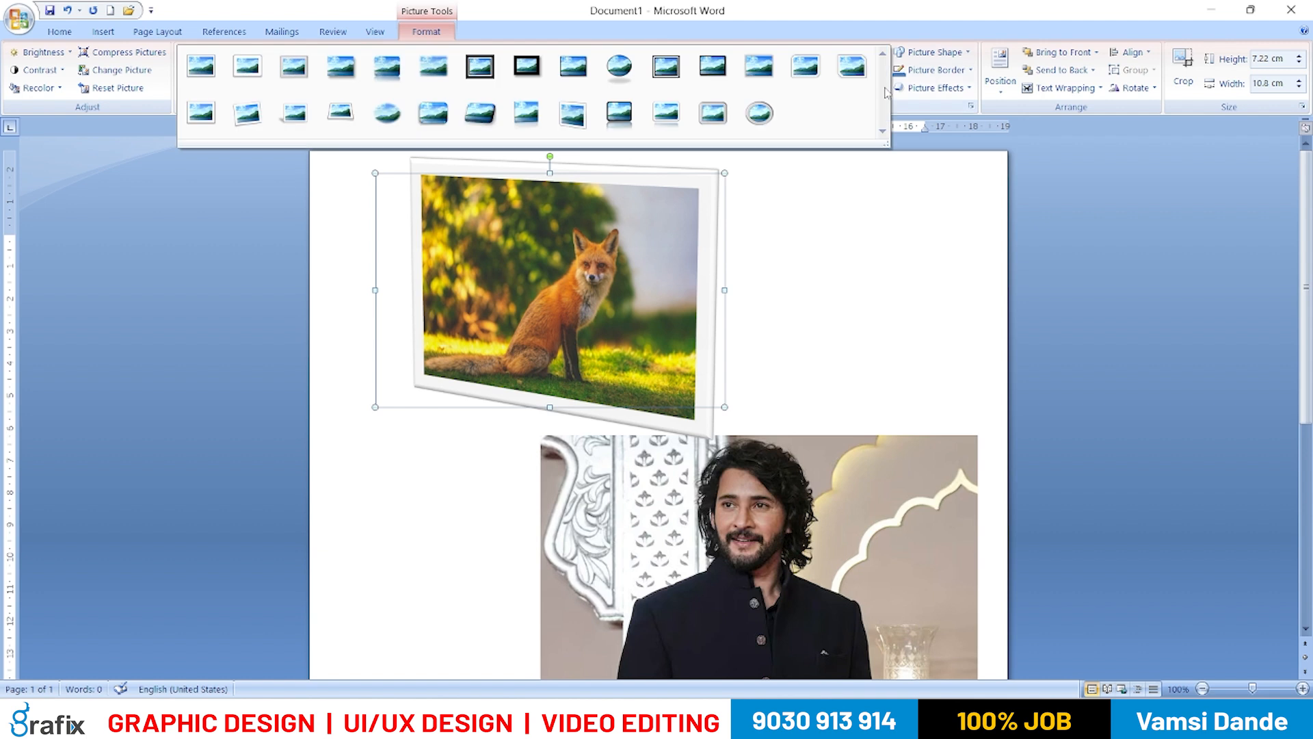
{"action": "left_click", "coordinate": [309, 128]}
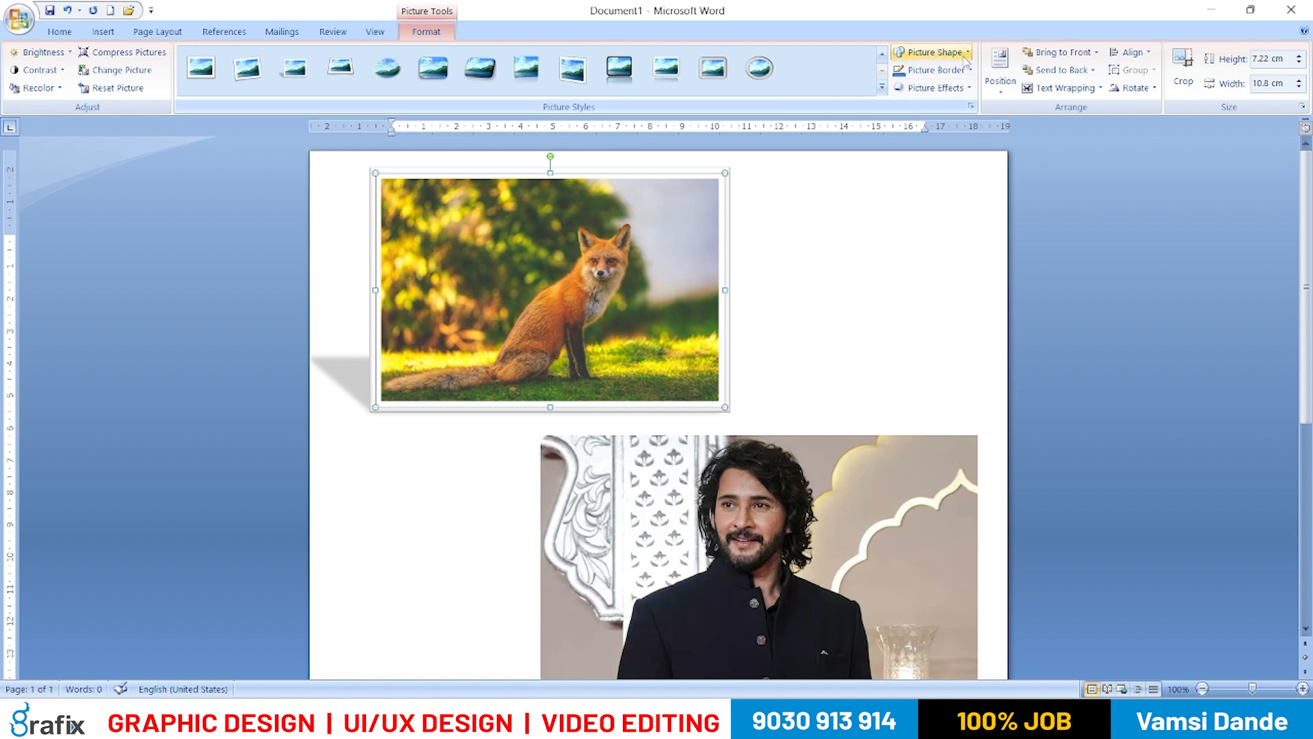
- Try the teardrop shape on the fox picture
{"action": "left_click", "coordinate": [934, 52]}
{"action": "left_click", "coordinate": [932, 136]}
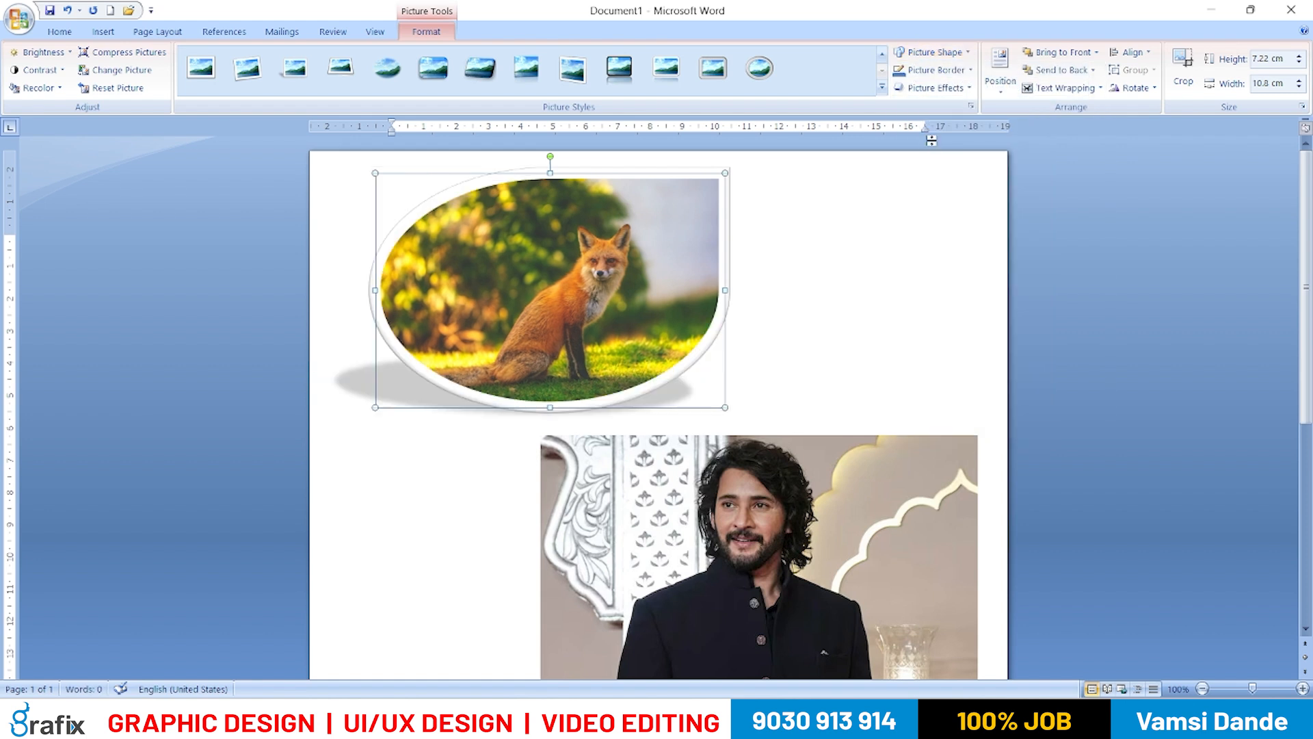
{"action": "left_click", "coordinate": [882, 87]}
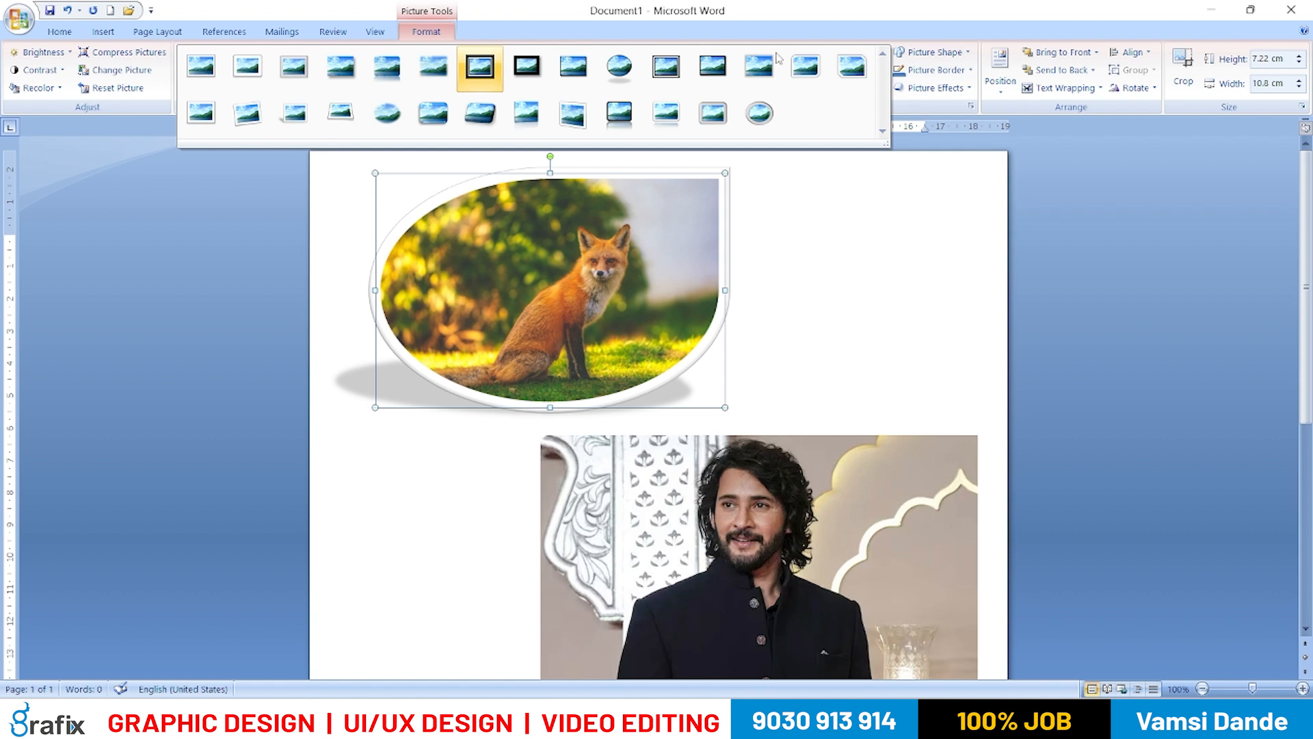
{"action": "left_click", "coordinate": [967, 53]}
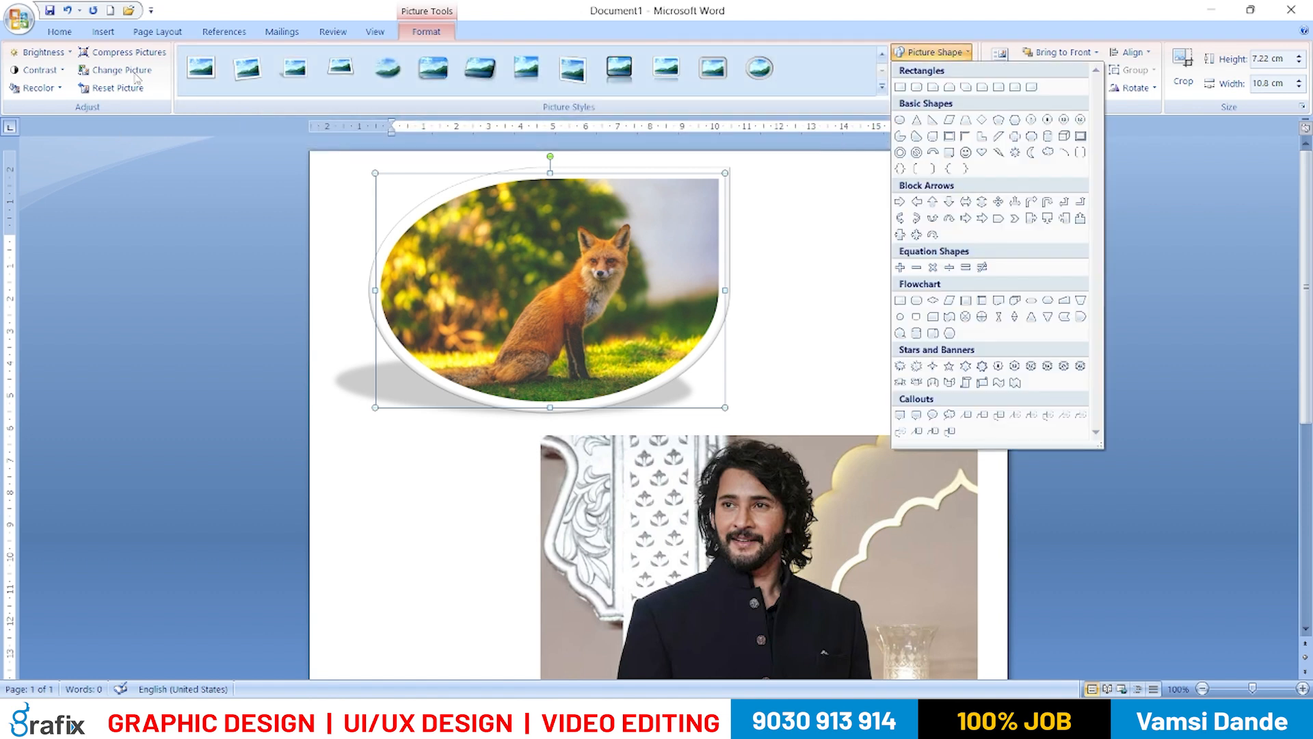
{"action": "left_click", "coordinate": [109, 35]}
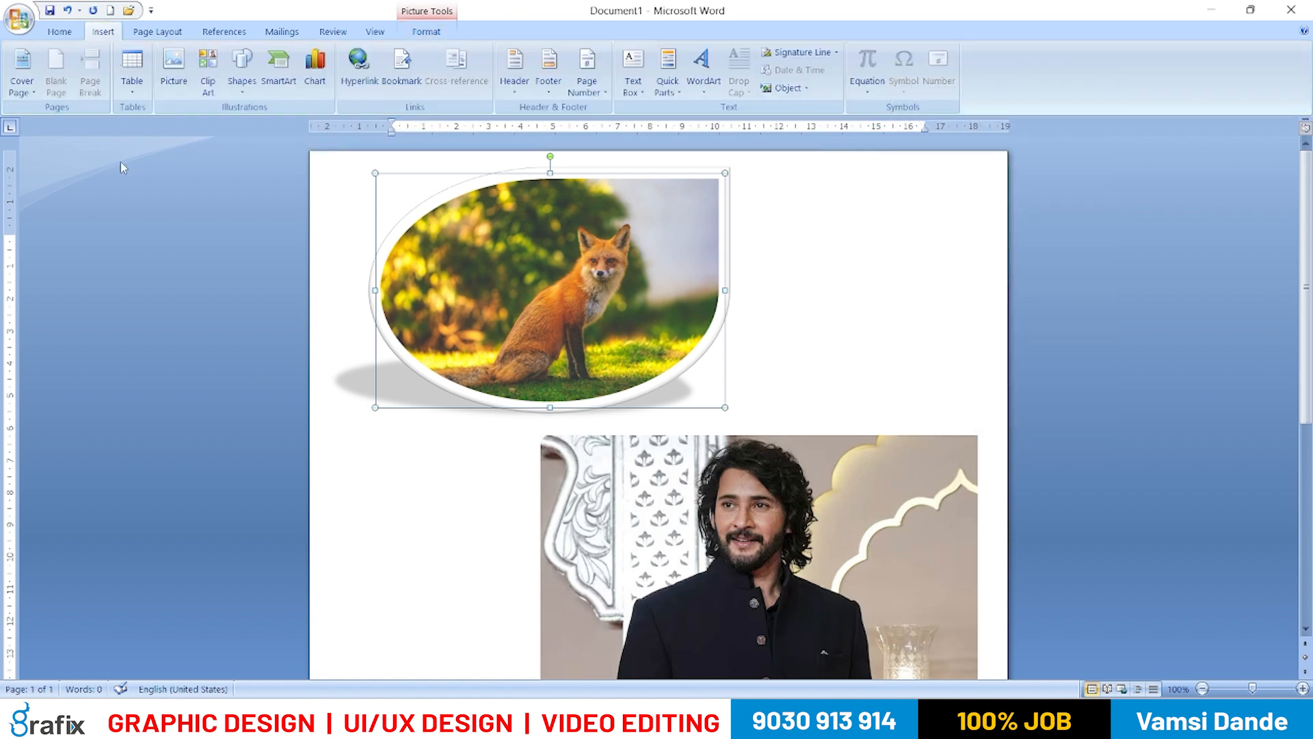
{"action": "left_click", "coordinate": [426, 31]}
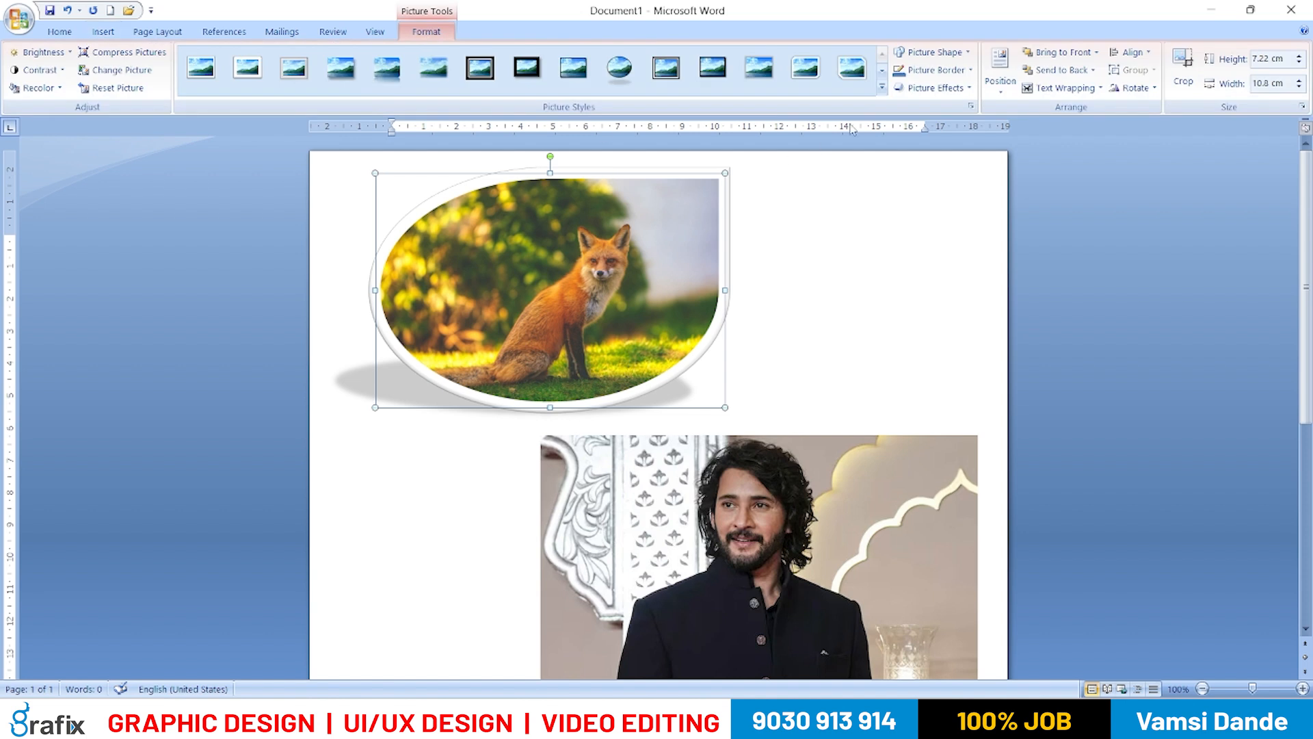
- Try the smiley face shape and the pie shape on the fox picture
{"action": "left_click", "coordinate": [968, 53]}
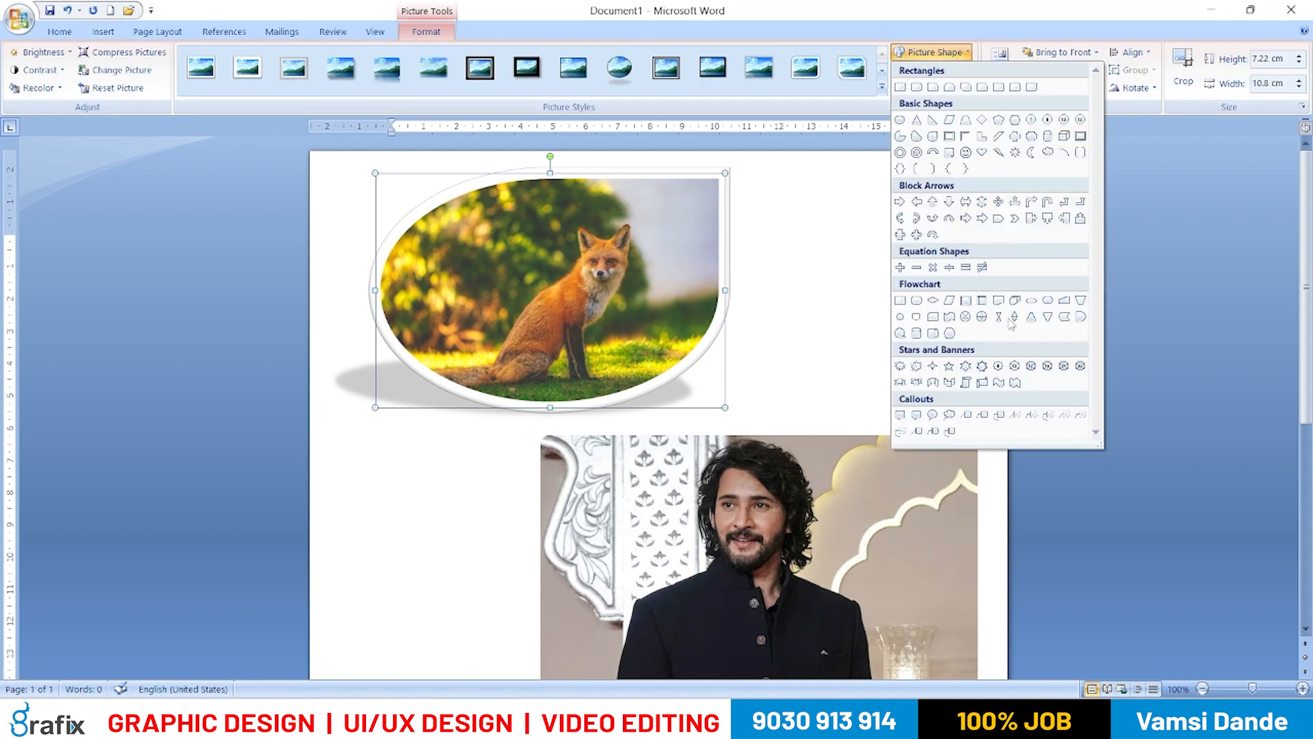
{"action": "left_click", "coordinate": [967, 156]}
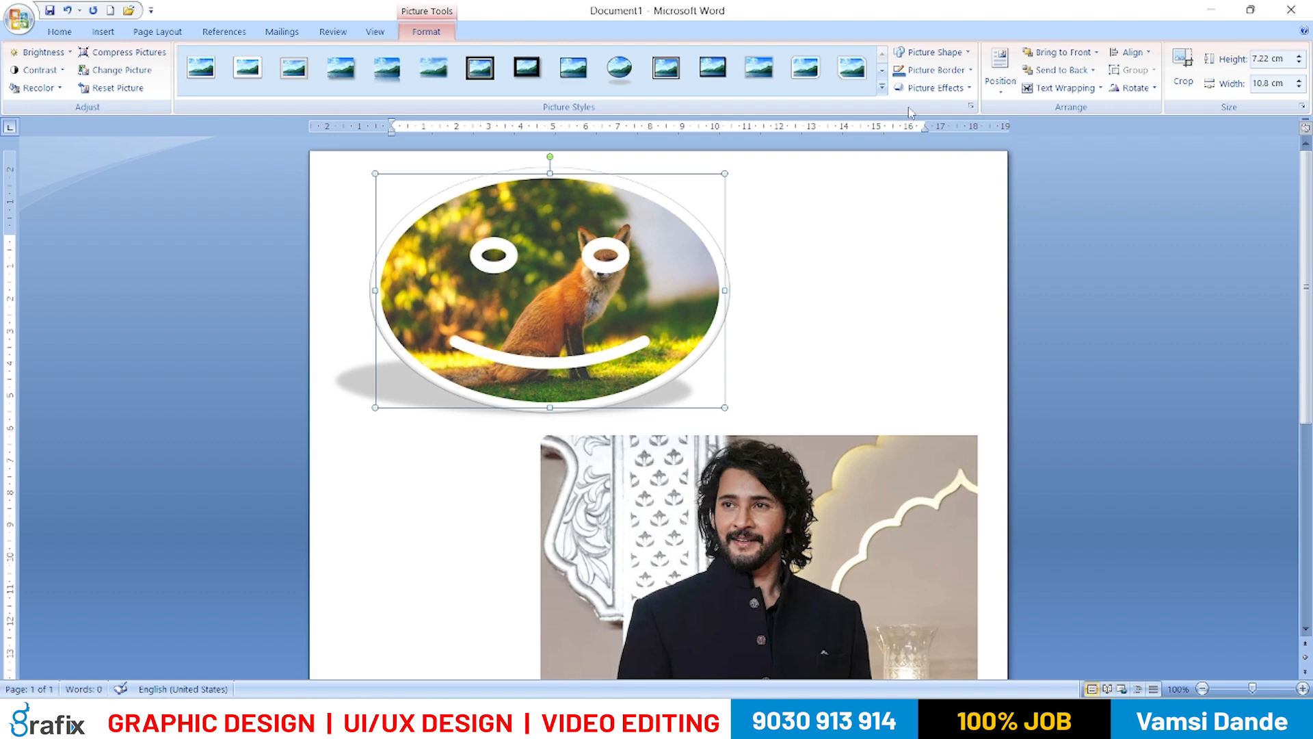
{"action": "left_click", "coordinate": [932, 52]}
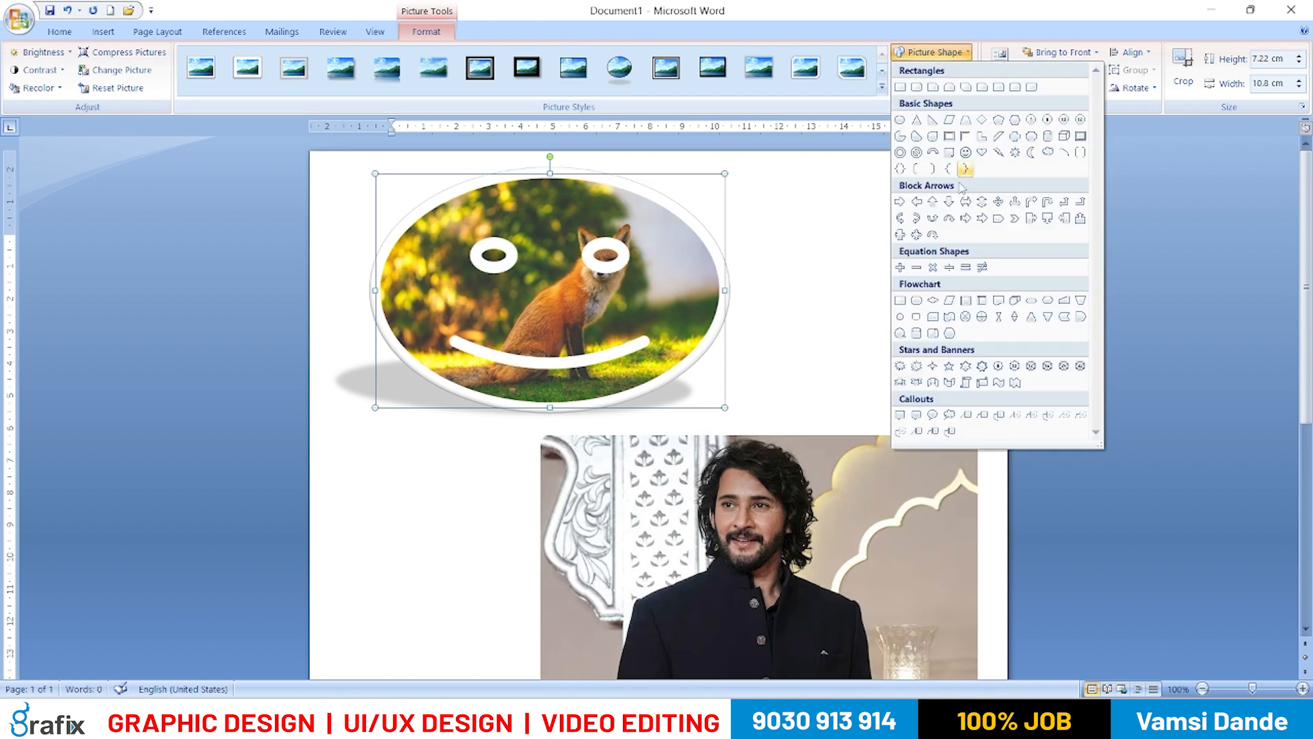
{"action": "left_click", "coordinate": [901, 139]}
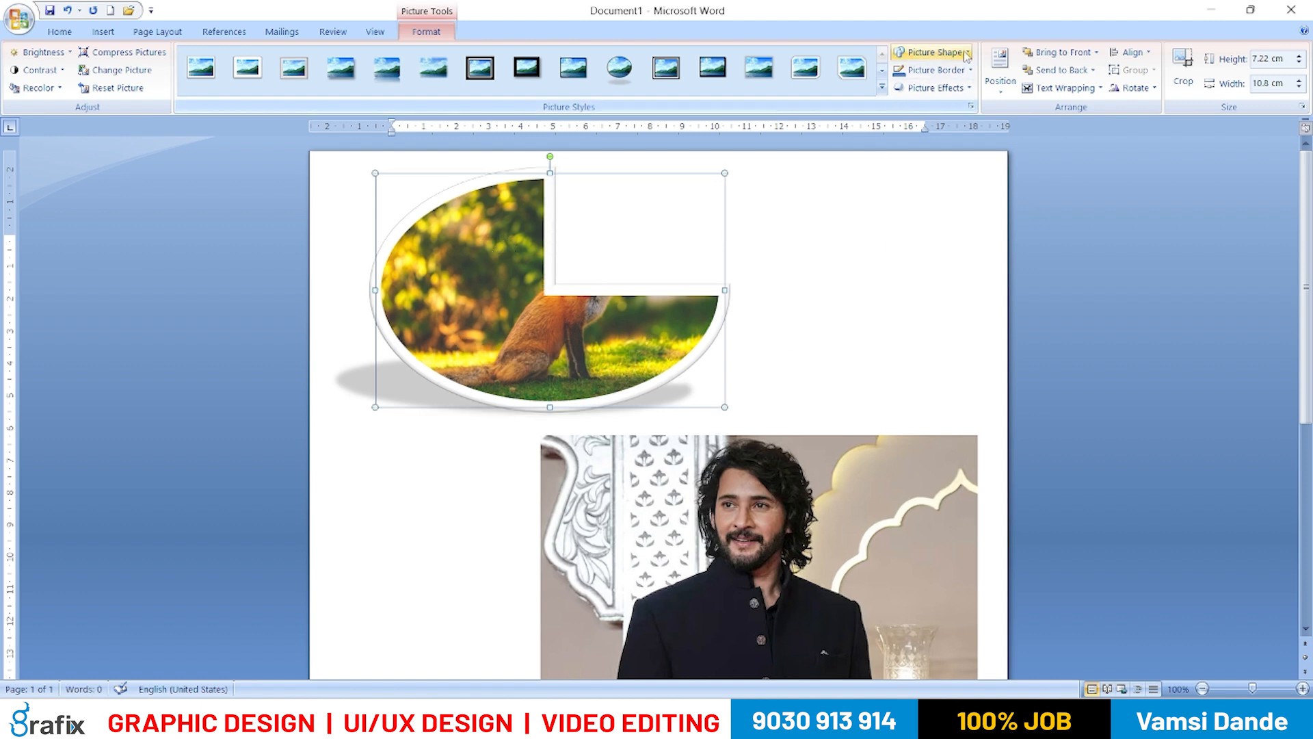
- Change the fox picture's shape to the flowchart display shape with a pointed left end and a rounded right end
{"action": "left_click", "coordinate": [932, 52]}
{"action": "left_click", "coordinate": [904, 435]}
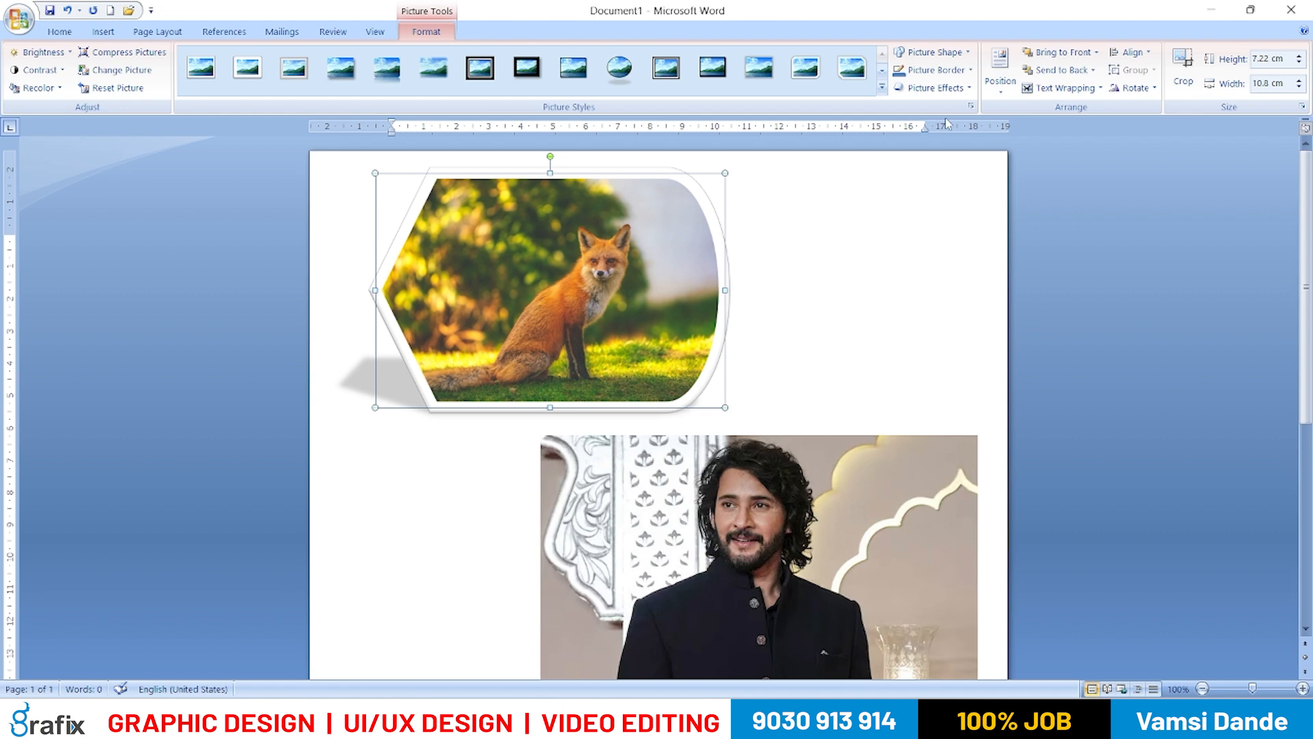
{"action": "left_click", "coordinate": [966, 60]}
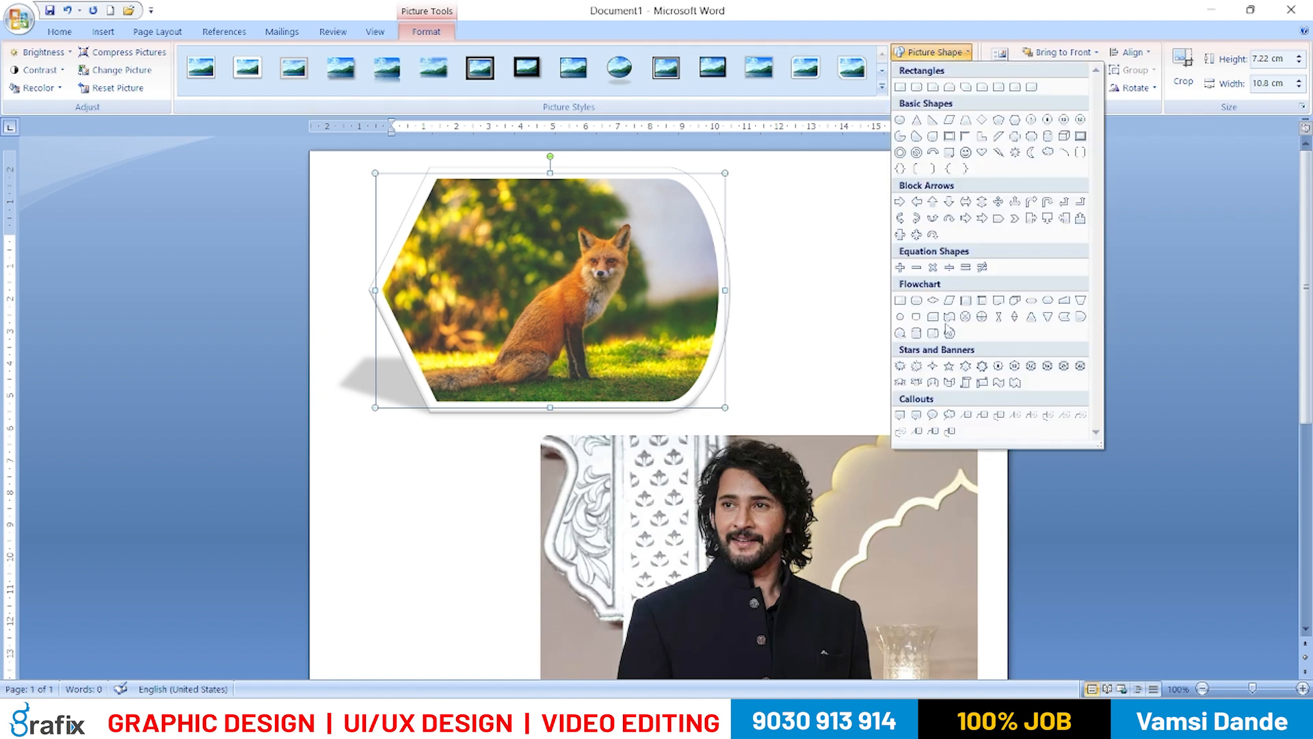
{"action": "left_click", "coordinate": [929, 34]}
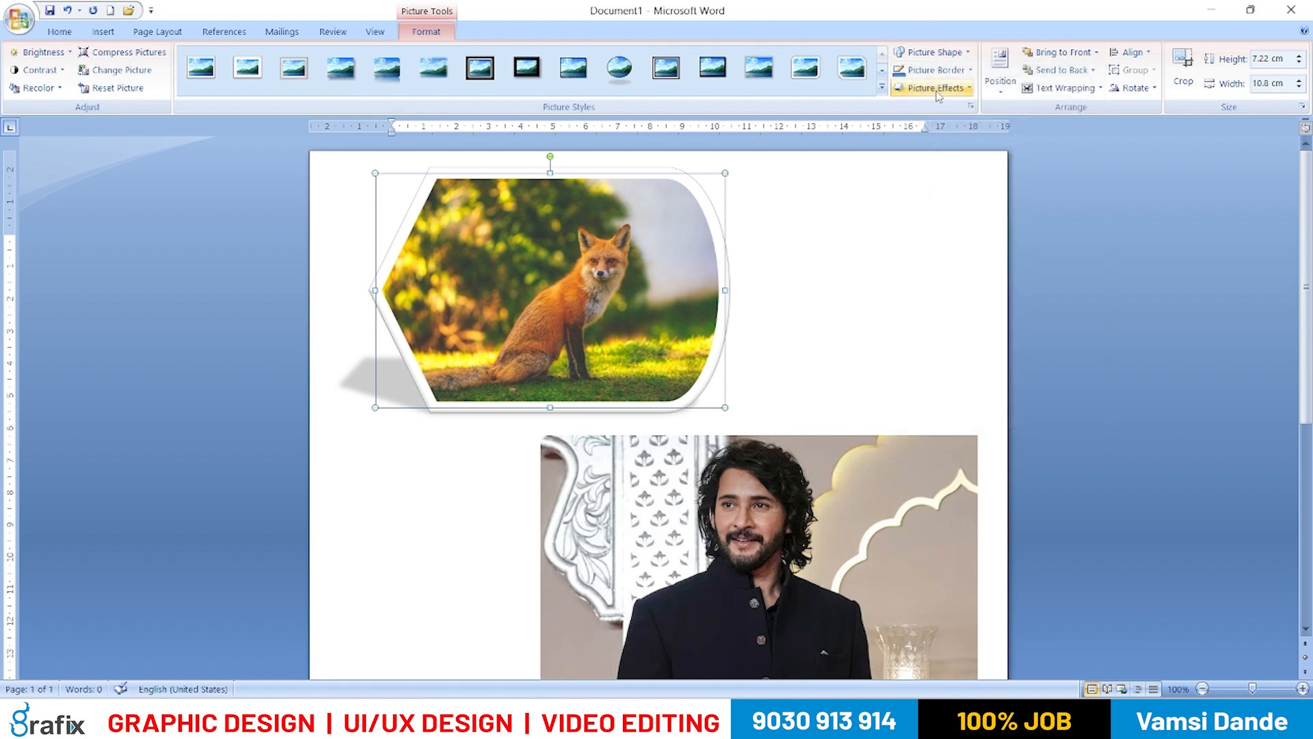
- Set the fox picture's border colour to standard yellow and deselect the picture
{"action": "left_click", "coordinate": [947, 71]}
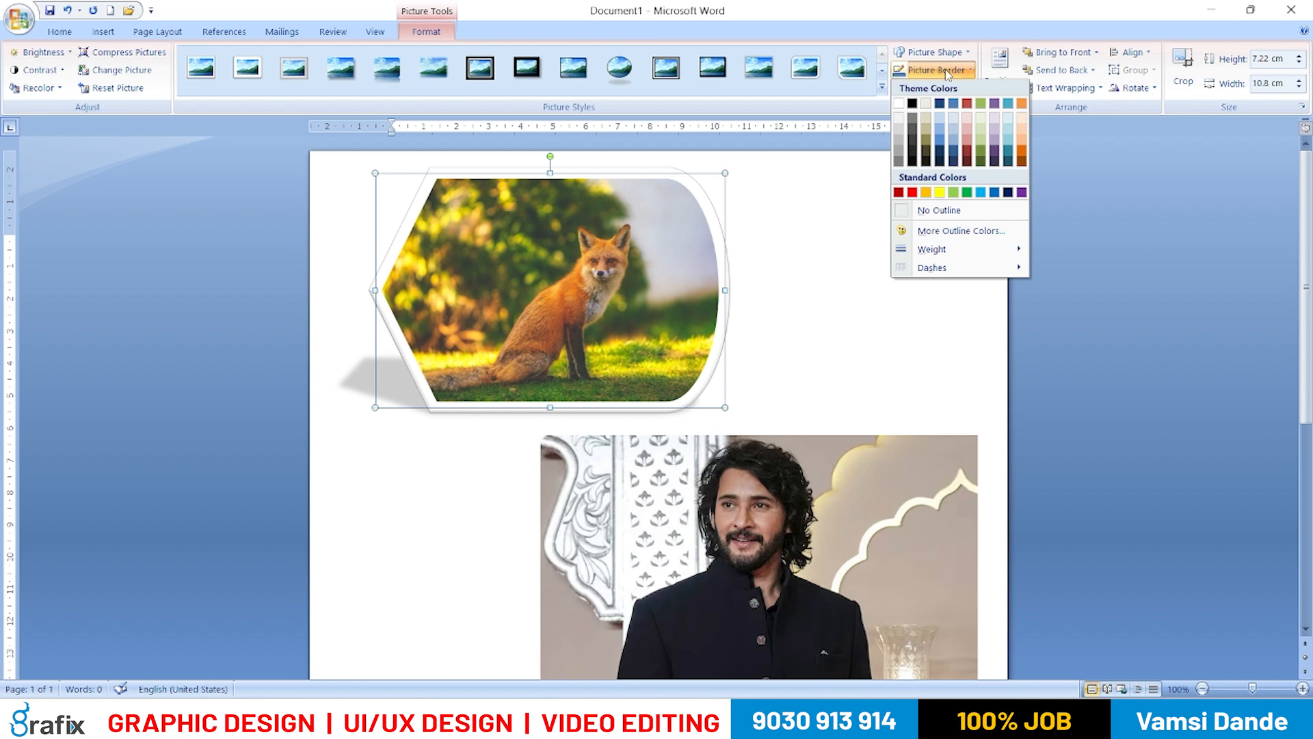
{"action": "left_click", "coordinate": [939, 194]}
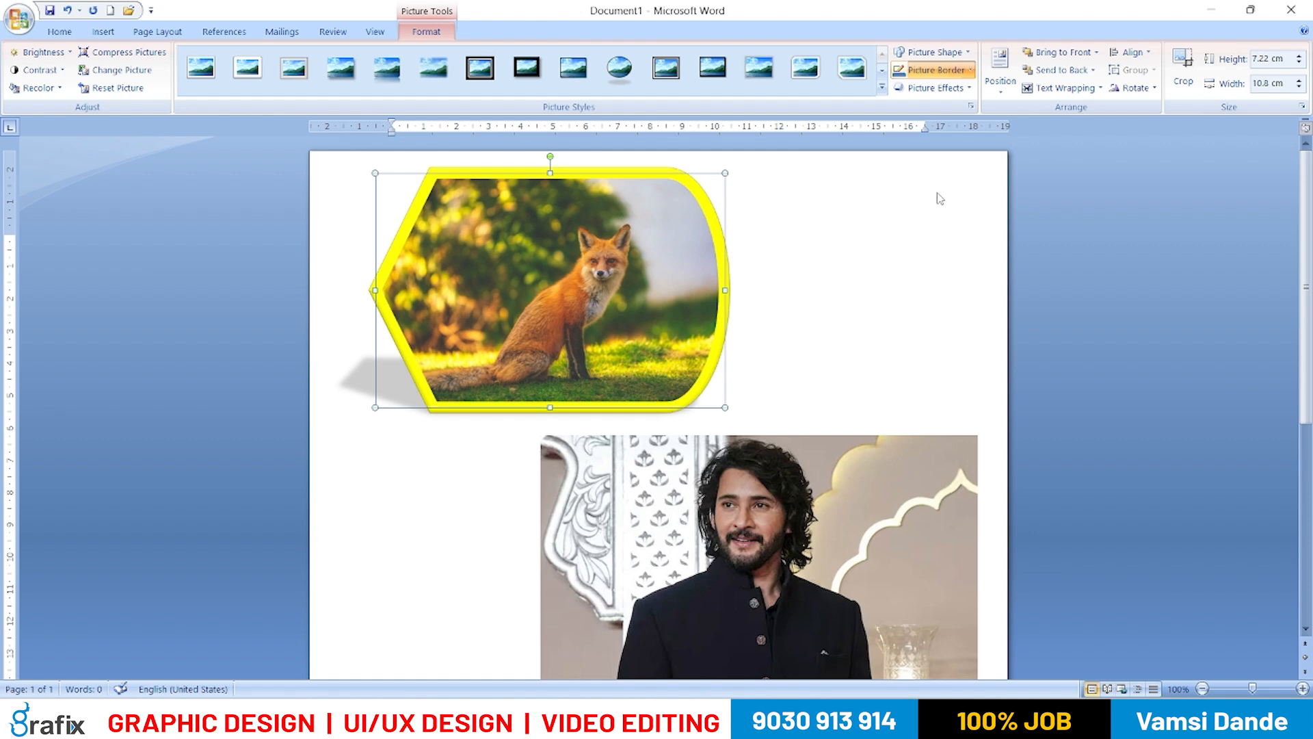
{"action": "left_click", "coordinate": [939, 199]}
{"action": "left_click", "coordinate": [506, 213]}
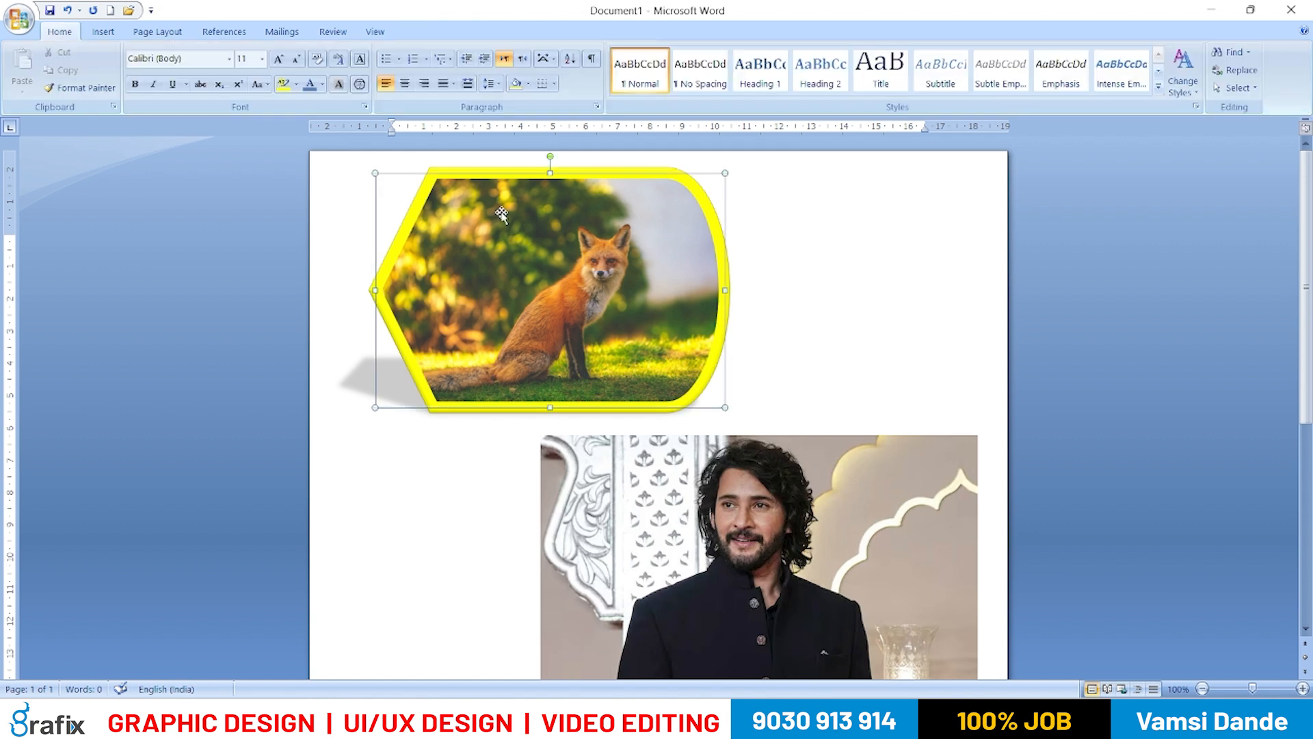
{"action": "left_click", "coordinate": [950, 335]}
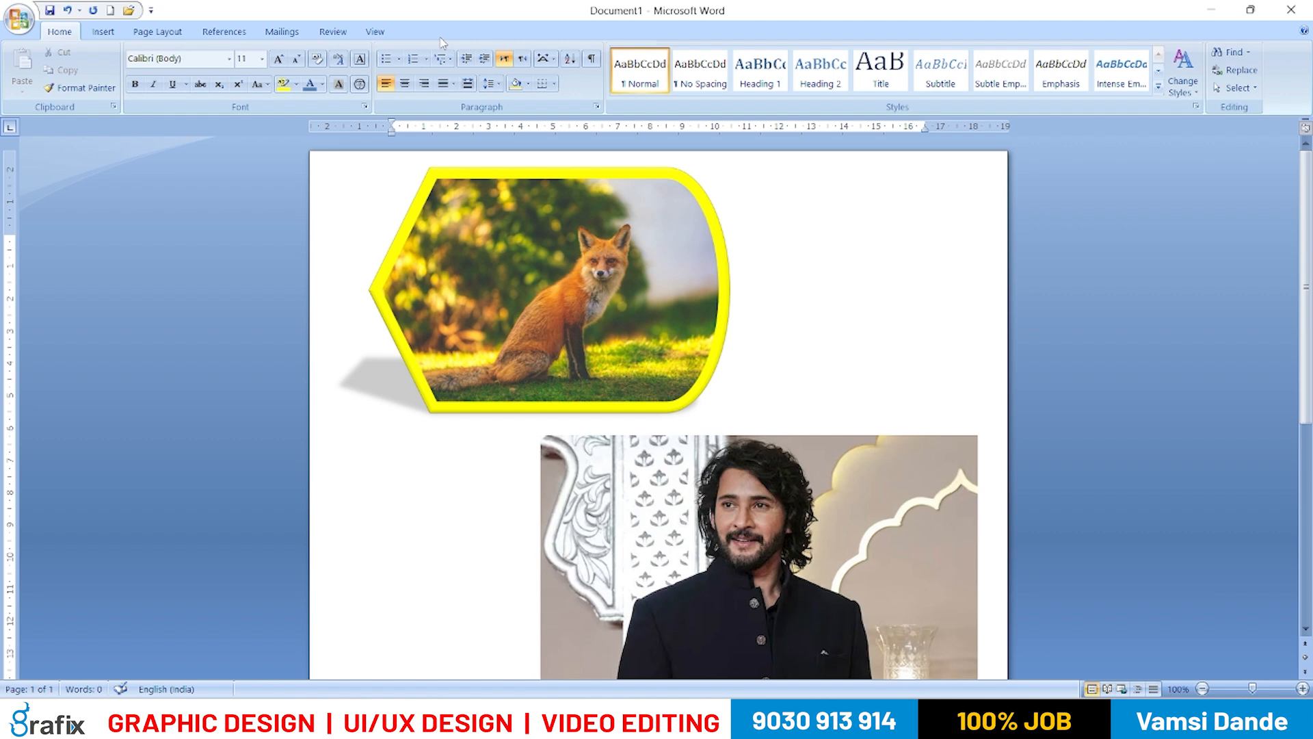
- Apply the preset effect that turns the fox picture into a thick 3-D block angled sideways
{"action": "left_click", "coordinate": [669, 237]}
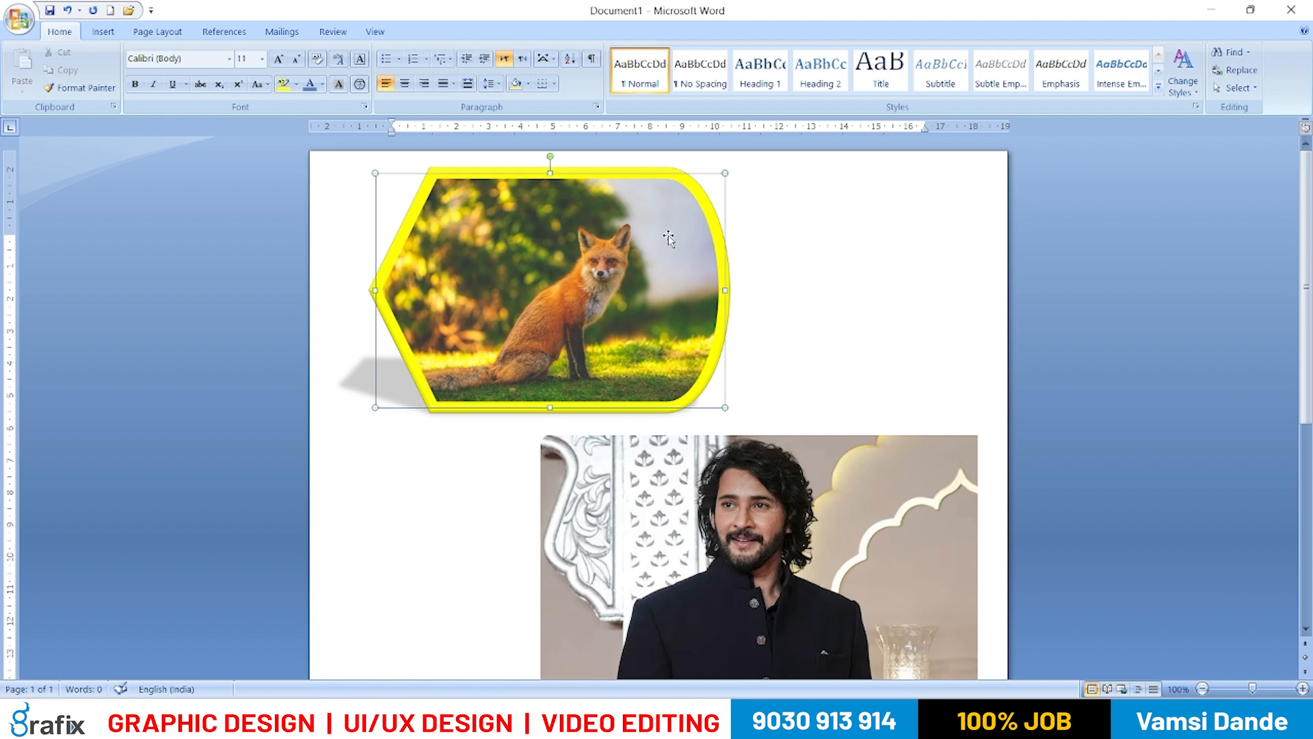
{"action": "left_click", "coordinate": [427, 31]}
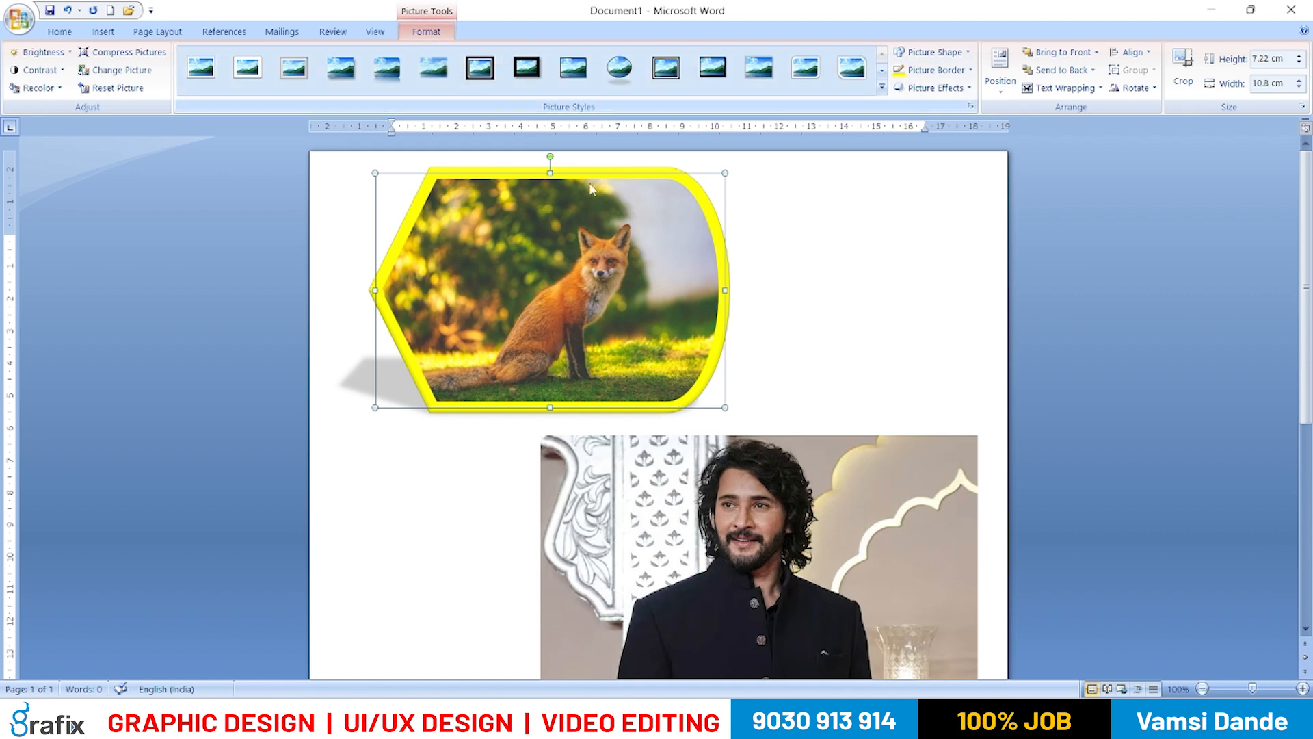
{"action": "left_click", "coordinate": [675, 220]}
{"action": "left_click", "coordinate": [923, 88]}
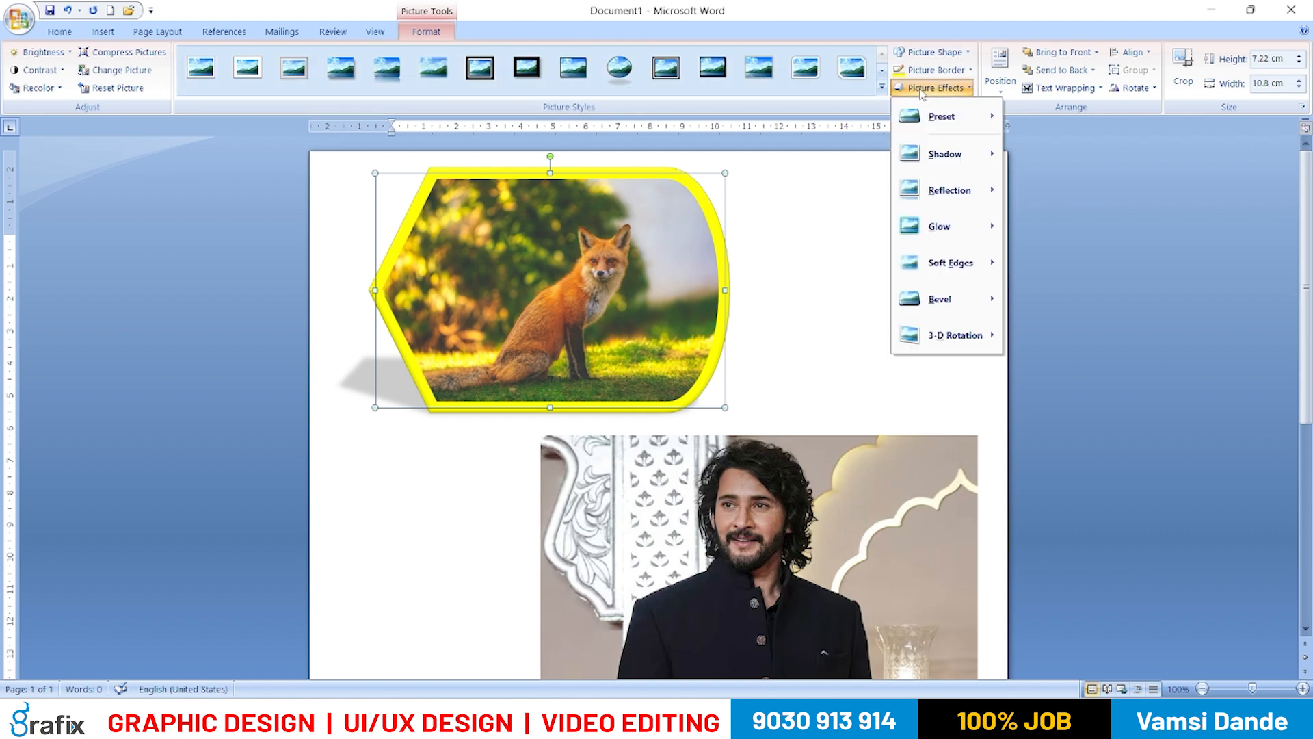
{"action": "mouse_move", "coordinate": [925, 114]}
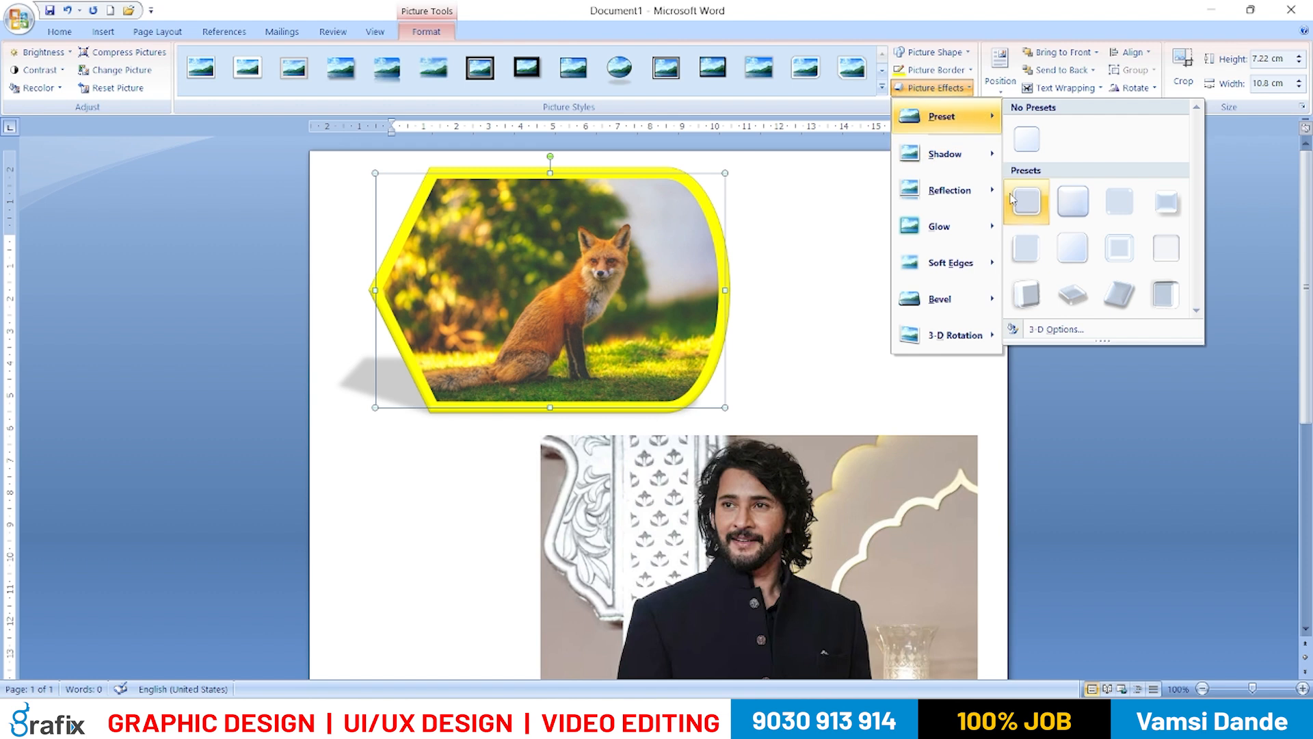
{"action": "left_click", "coordinate": [1034, 294]}
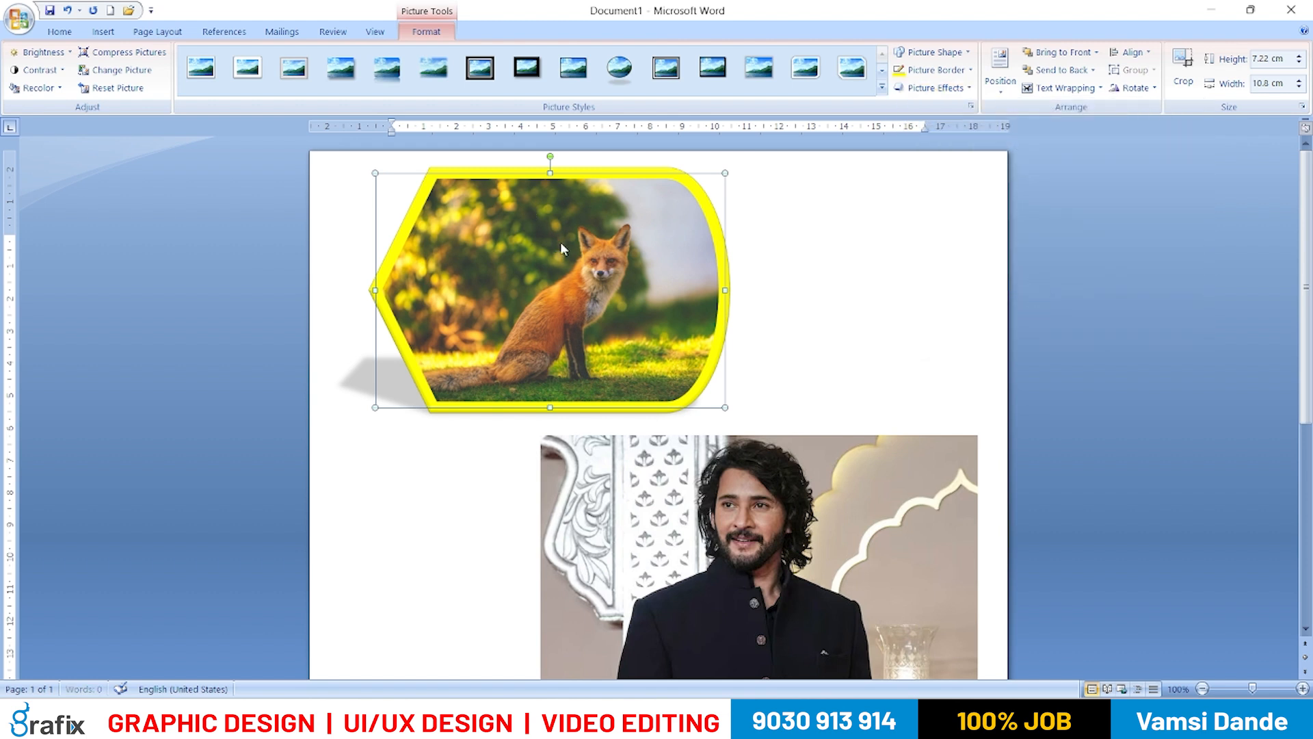
- Add an outer shadow offset towards the top of the fox picture
{"action": "left_click", "coordinate": [961, 55]}
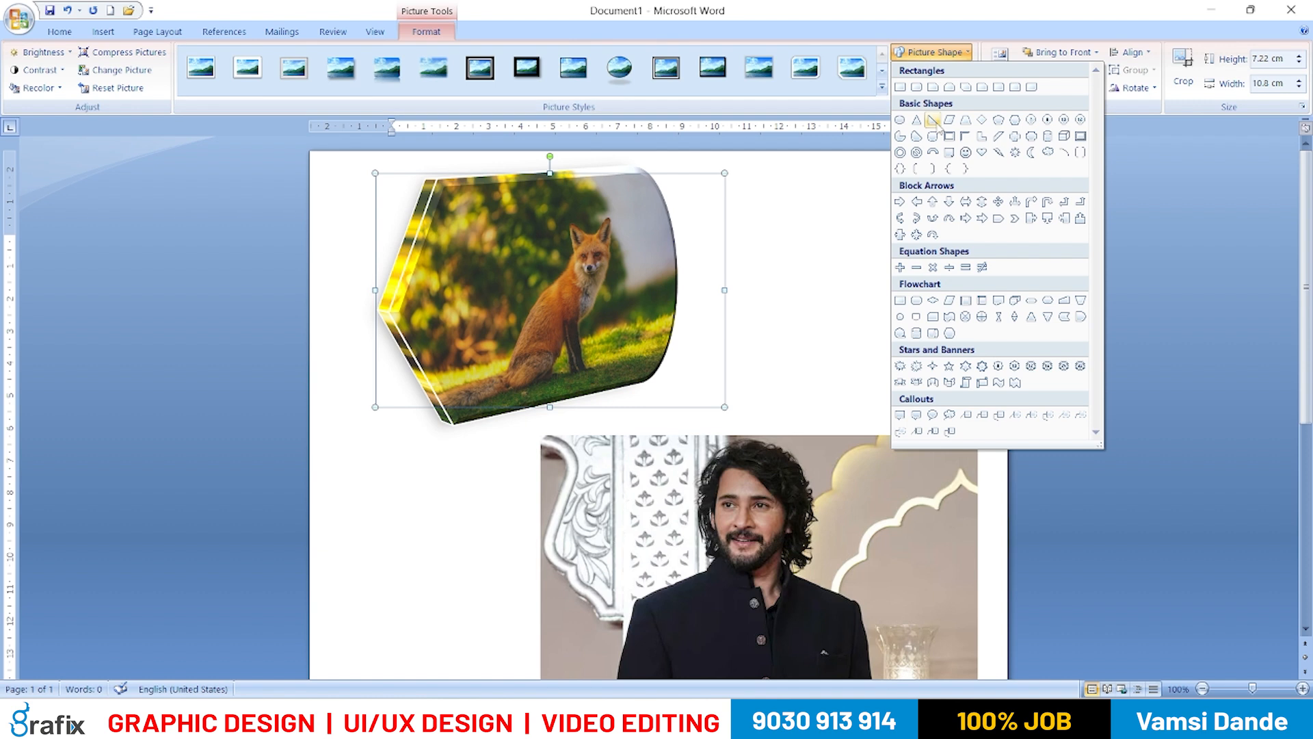
{"action": "left_click", "coordinate": [961, 55]}
{"action": "left_click", "coordinate": [933, 87]}
{"action": "mouse_move", "coordinate": [954, 154]}
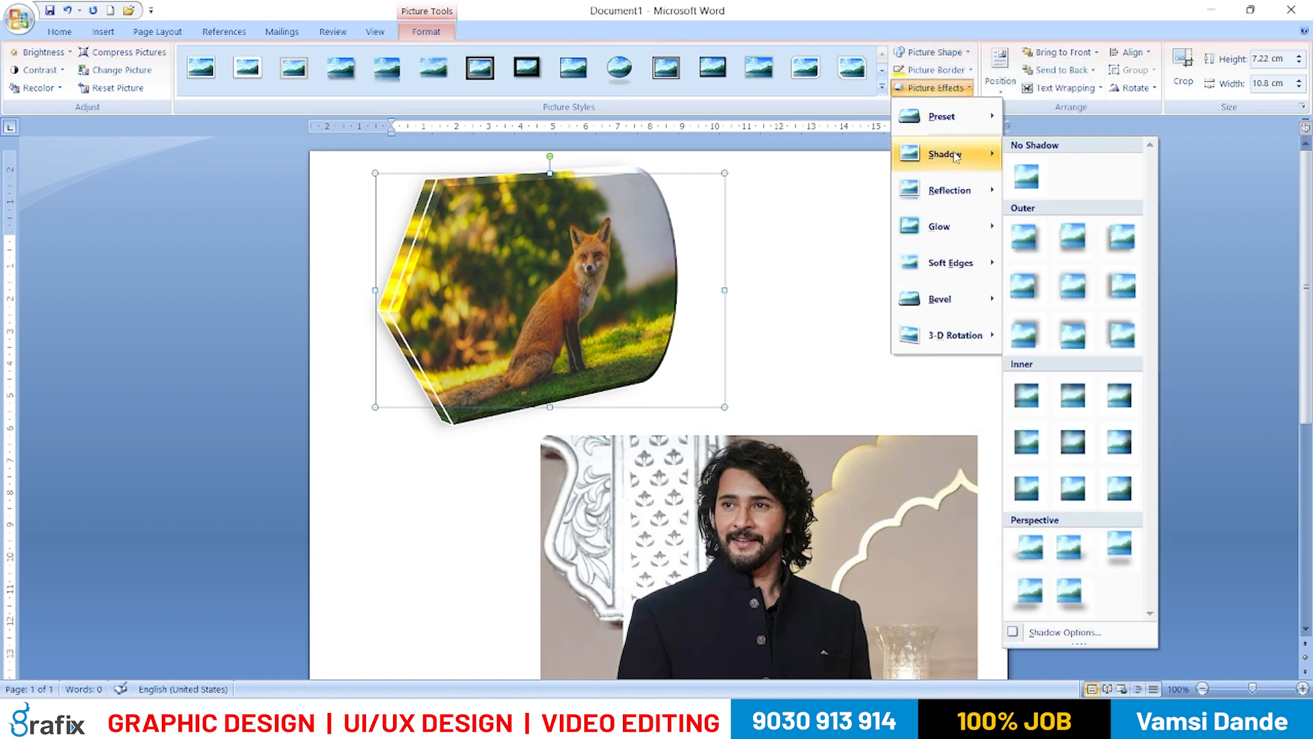
{"action": "left_click", "coordinate": [1083, 338]}
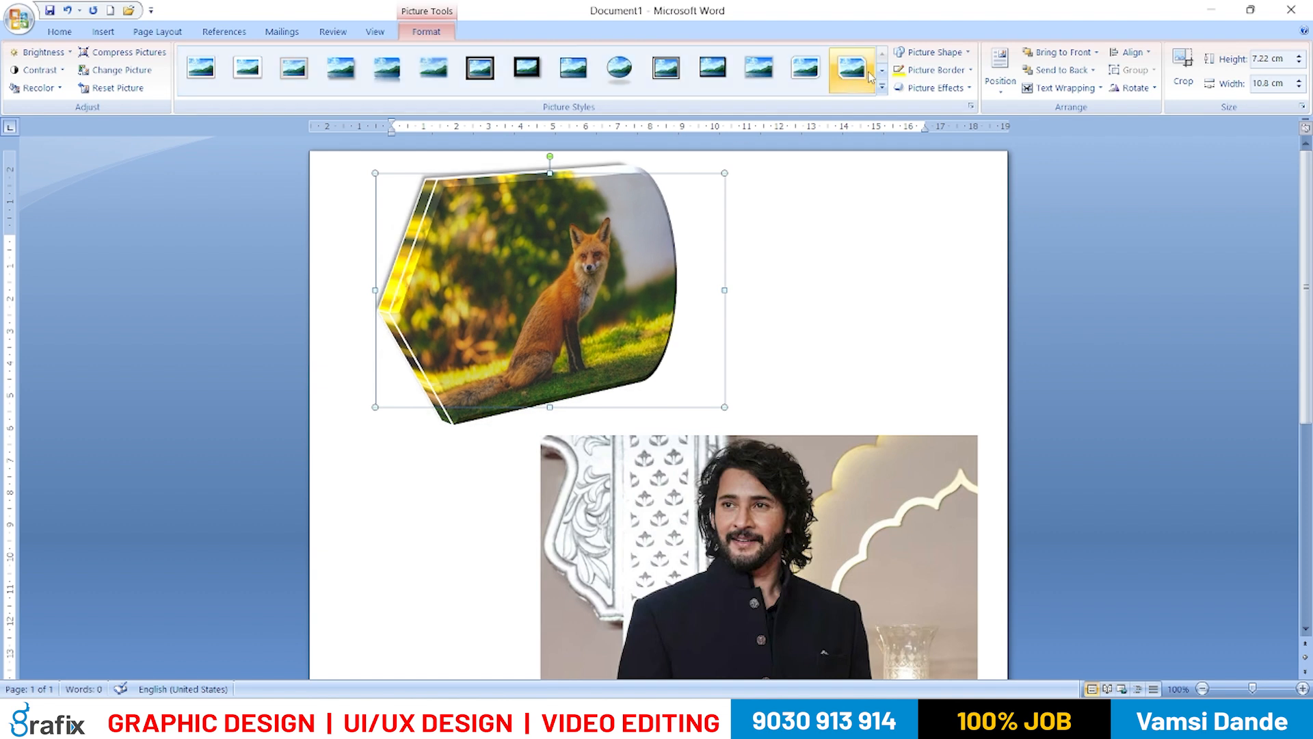
{"action": "left_click", "coordinate": [929, 87]}
{"action": "left_click", "coordinate": [928, 56]}
{"action": "left_click", "coordinate": [927, 58]}
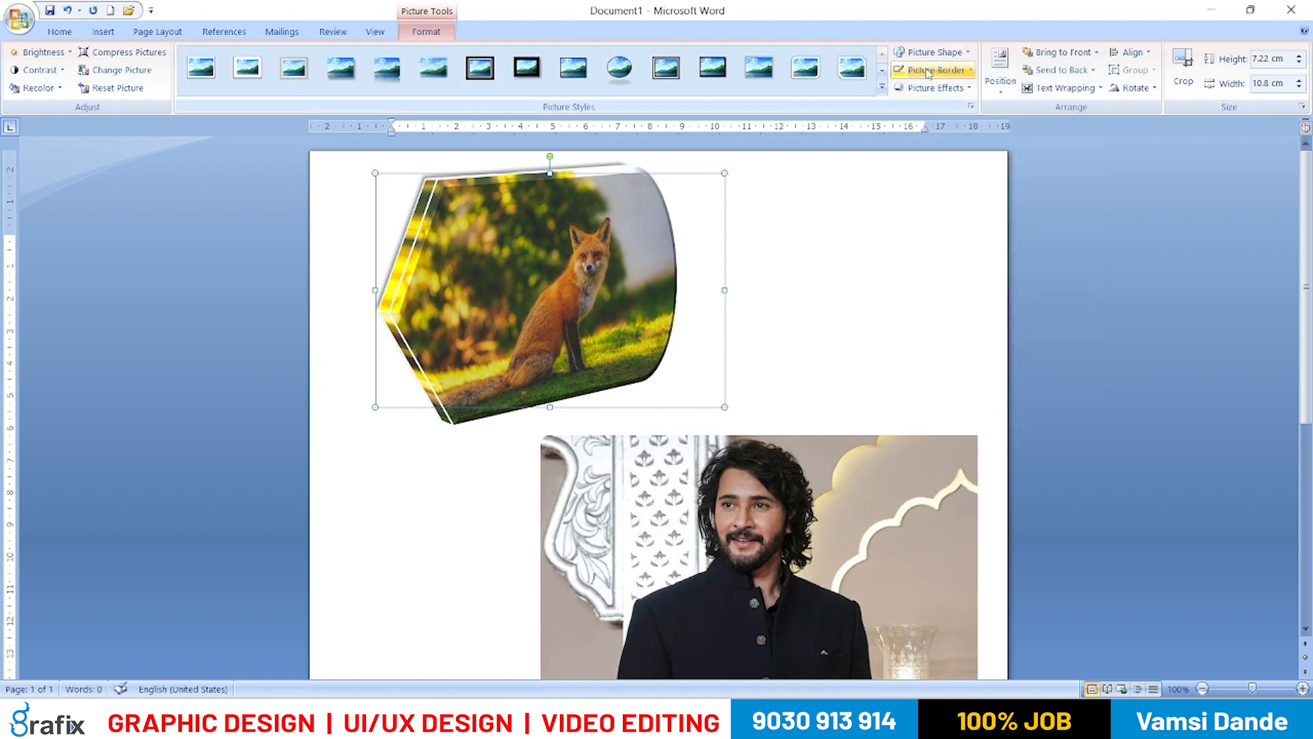
{"action": "left_click", "coordinate": [927, 71]}
{"action": "left_click", "coordinate": [930, 101]}
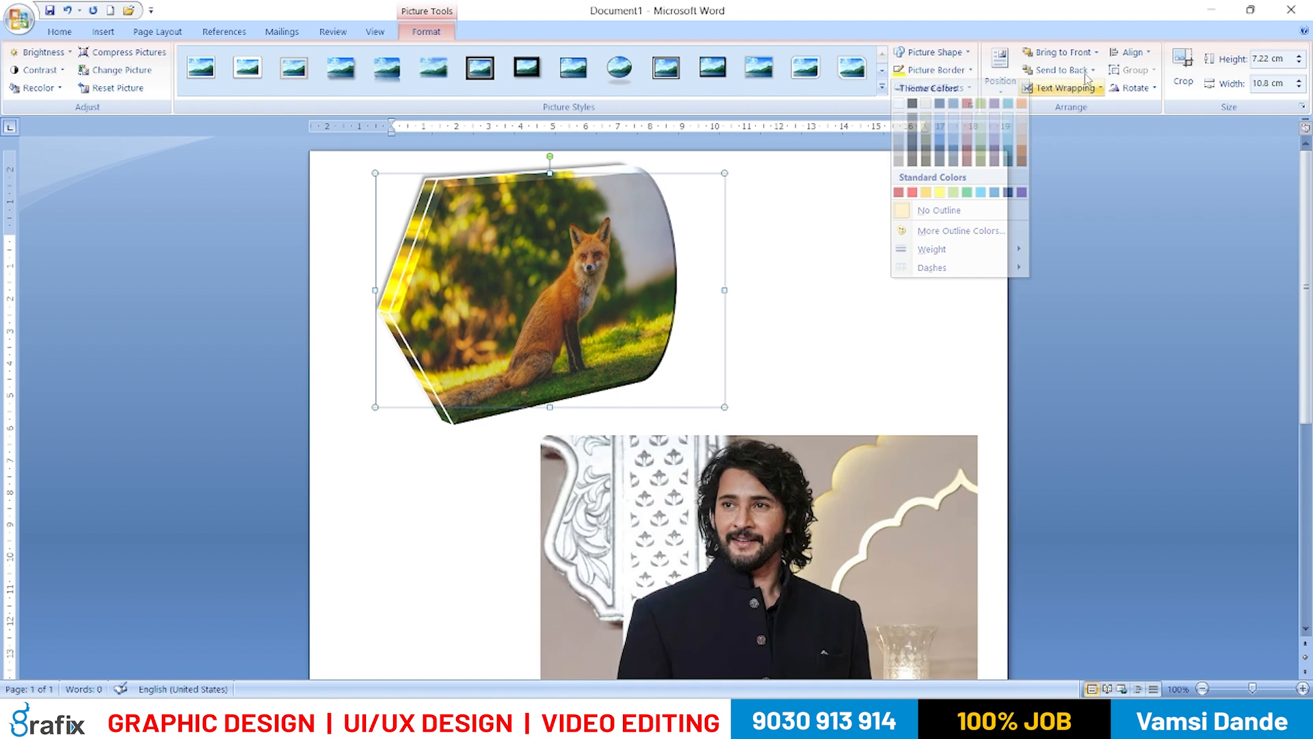
- Apply the centre reflection variation to the fox picture and move the portrait down clear of the reflection
{"action": "left_click", "coordinate": [950, 88]}
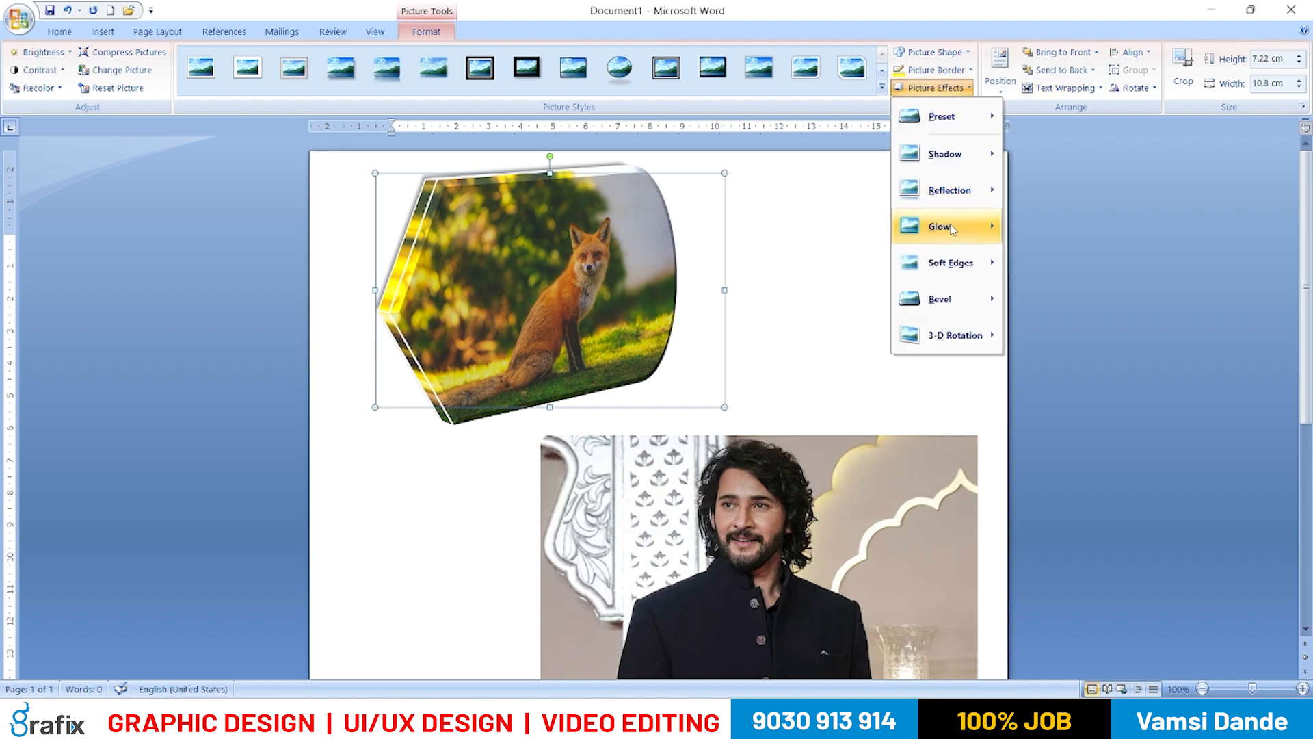
{"action": "mouse_move", "coordinate": [958, 202]}
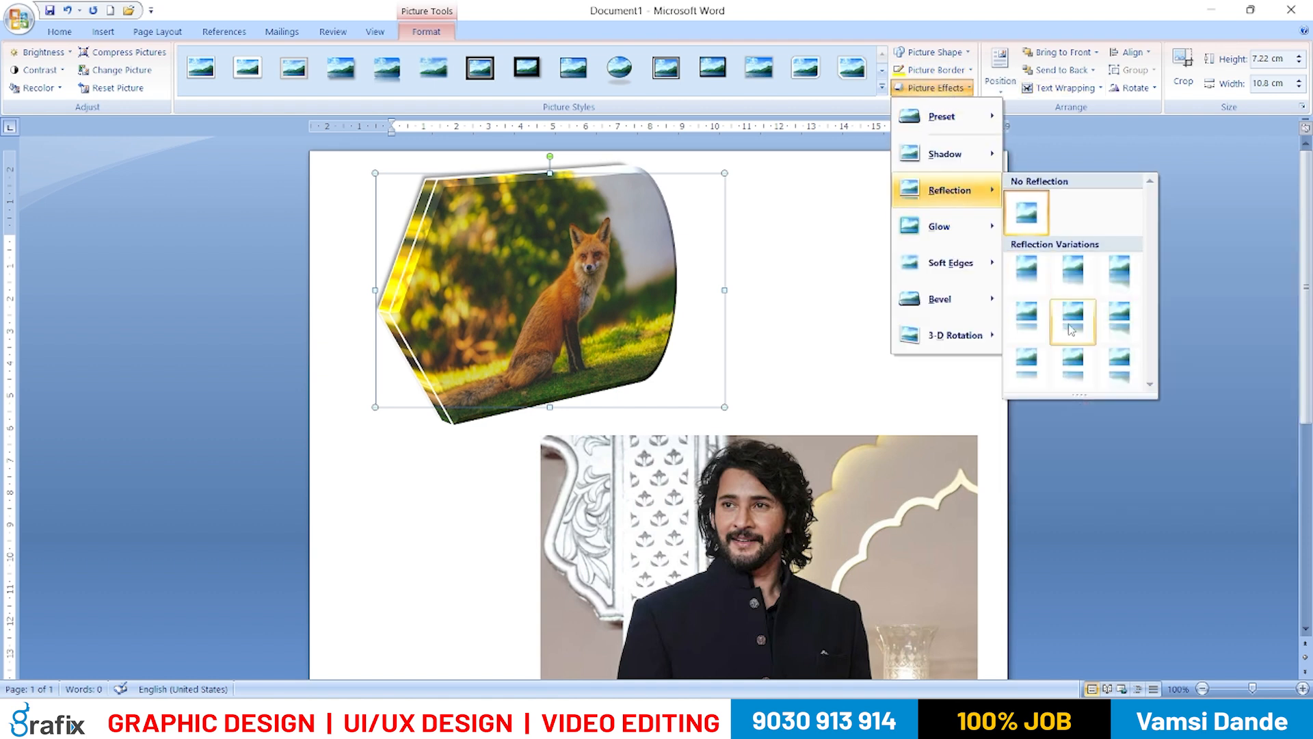
{"action": "left_click", "coordinate": [1070, 330]}
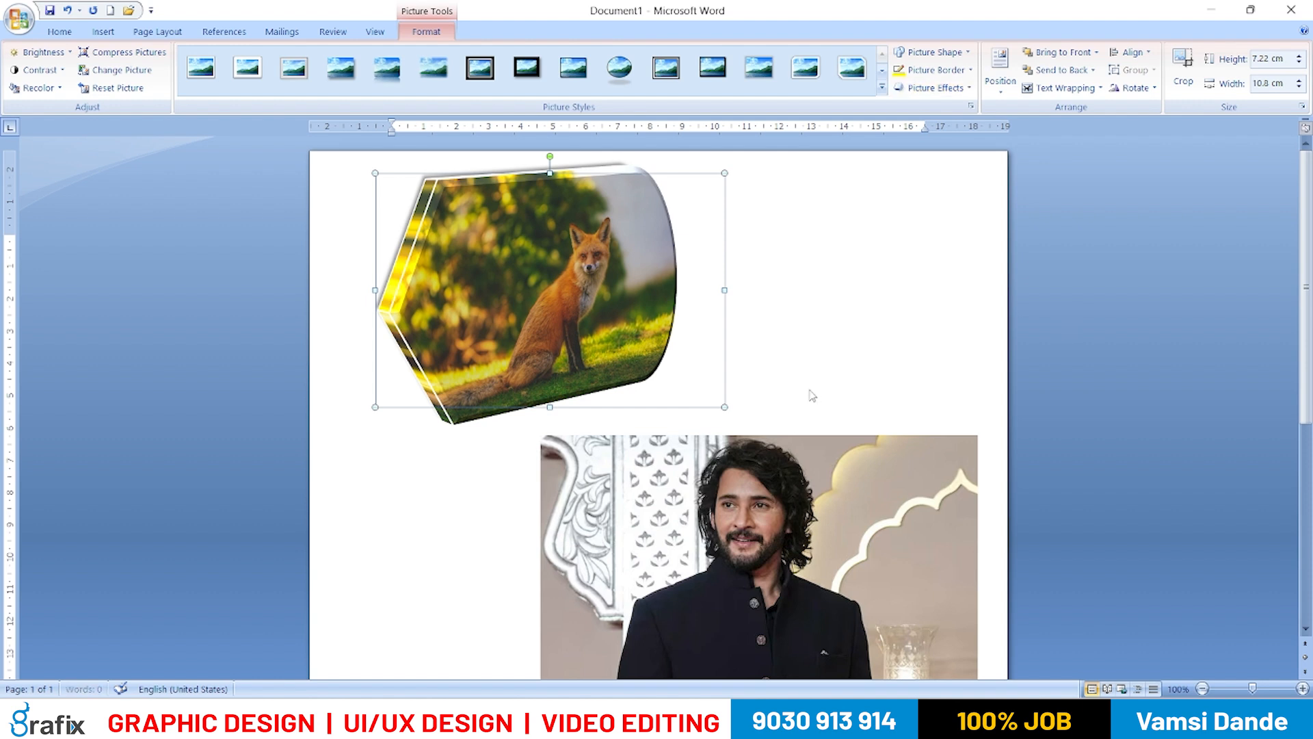
{"action": "scroll", "coordinate": [774, 445], "scroll_direction": "down", "scroll_amount": 1}
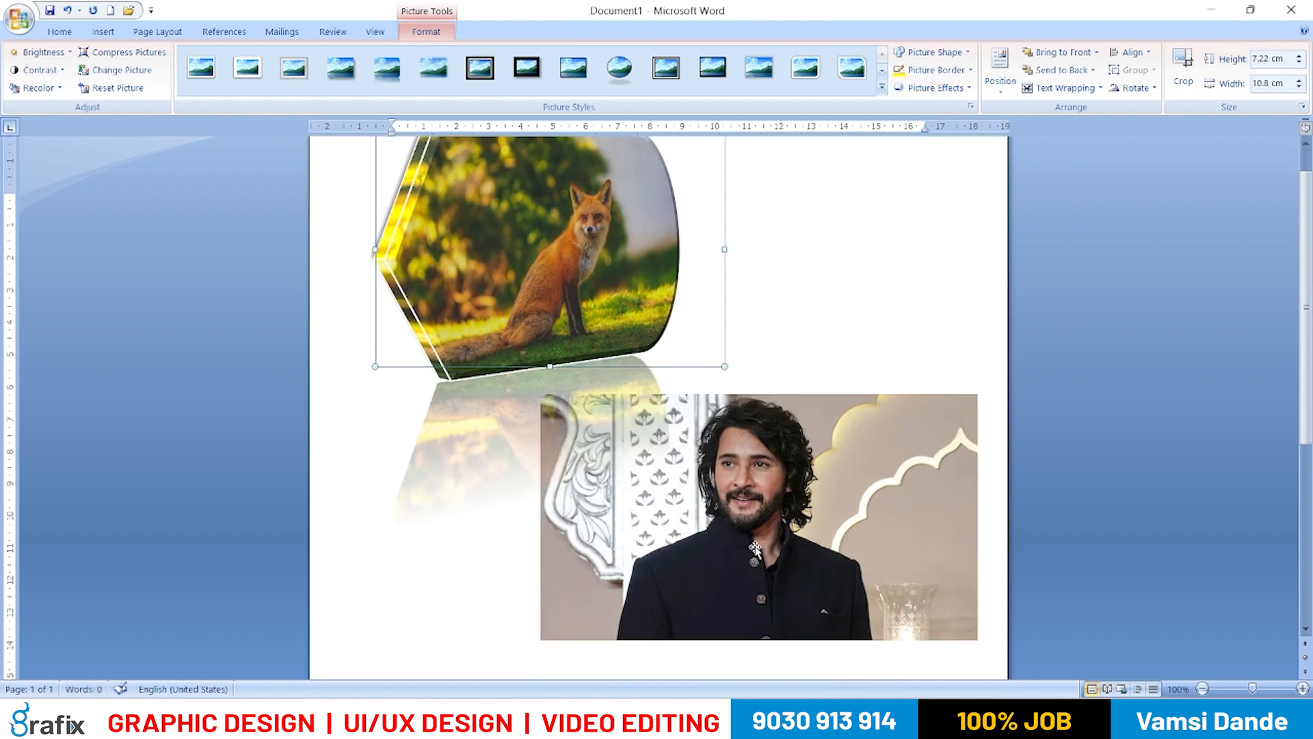
{"action": "left_click_drag", "start_coordinate": [796, 446], "coordinate": [787, 545]}
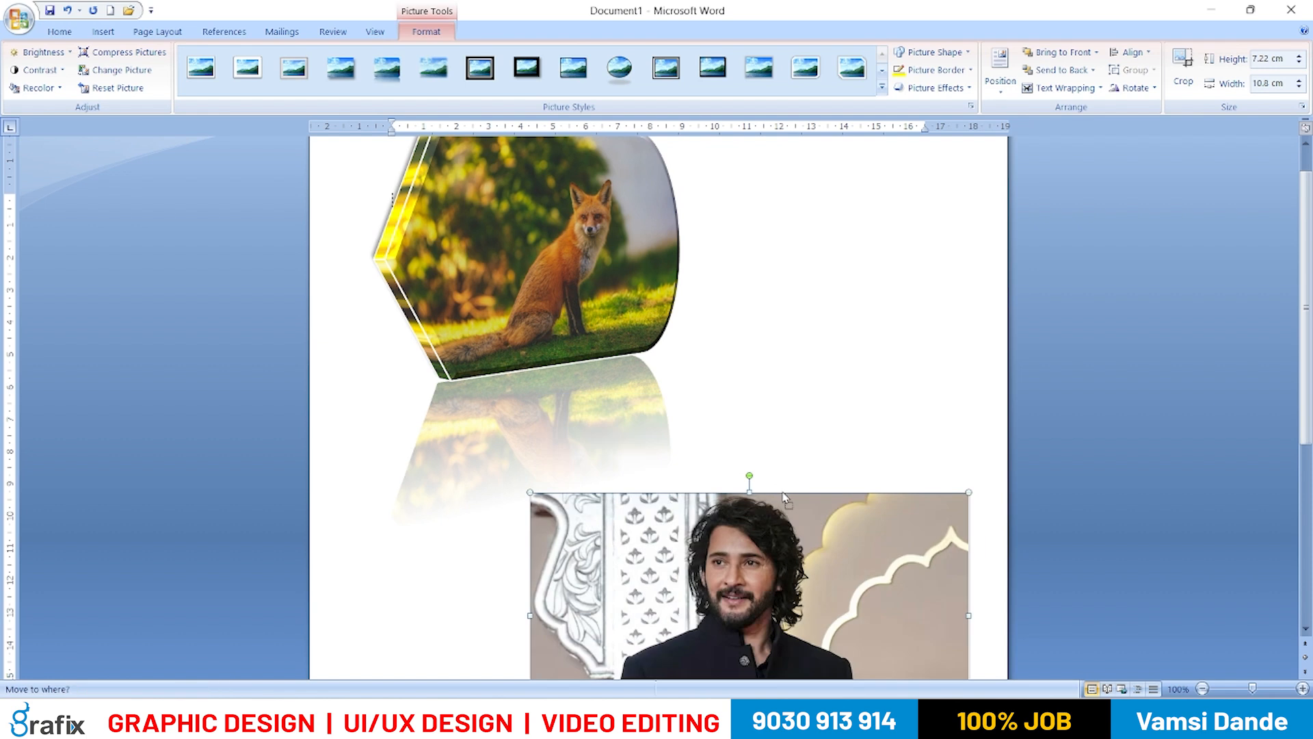
- Apply a red glow variation to the fox picture
{"action": "left_click", "coordinate": [611, 439]}
{"action": "left_click", "coordinate": [625, 285]}
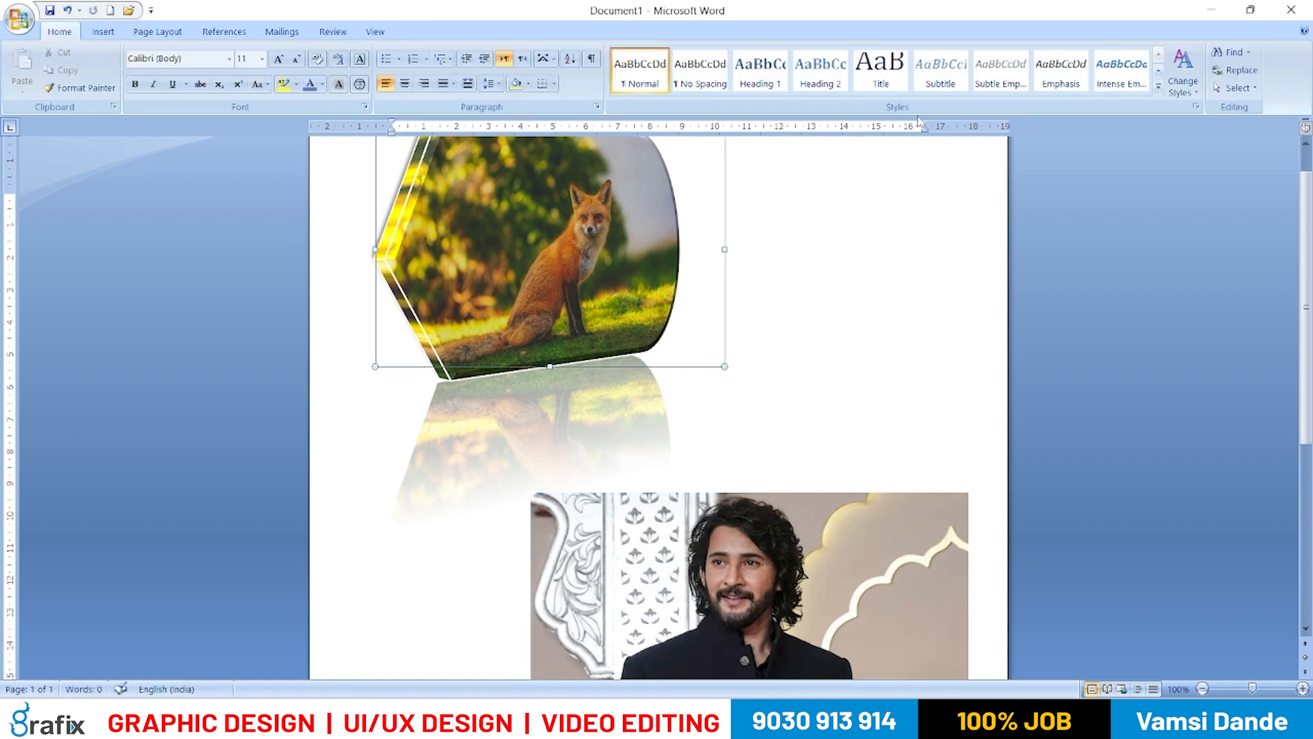
{"action": "left_click", "coordinate": [970, 87]}
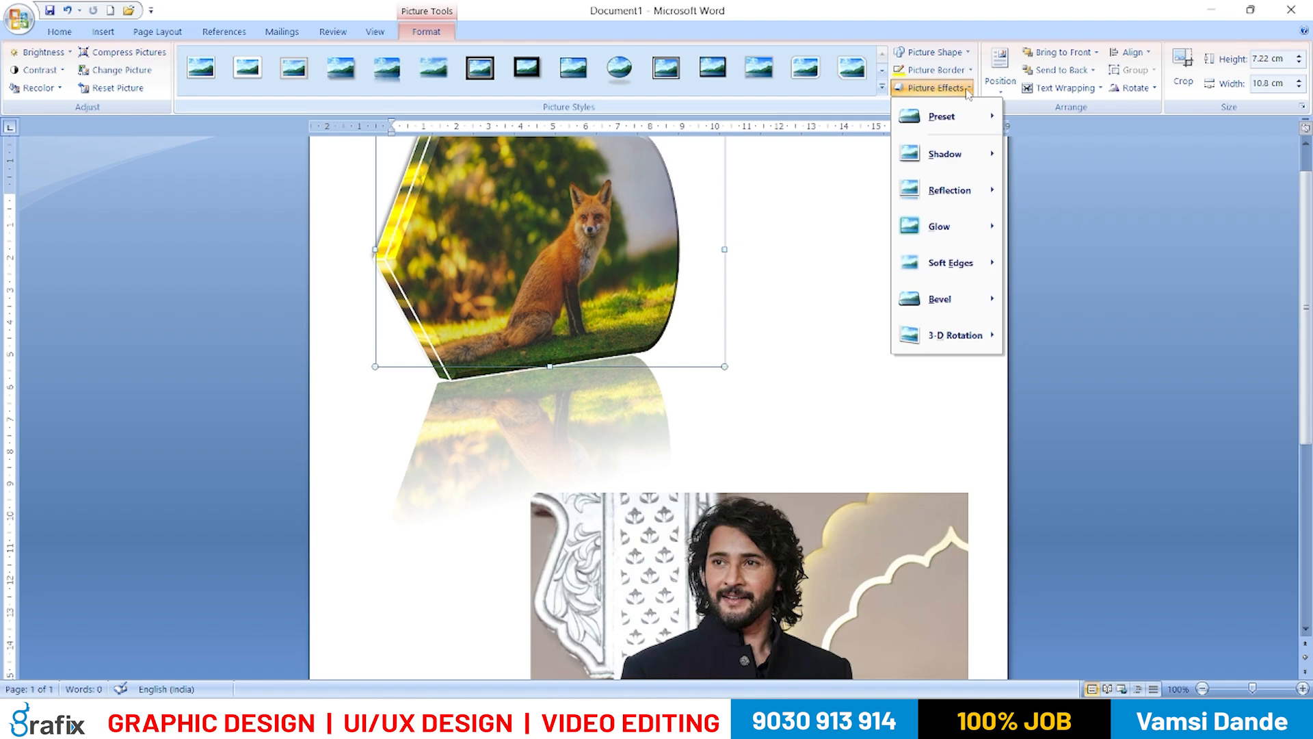
{"action": "mouse_move", "coordinate": [962, 224]}
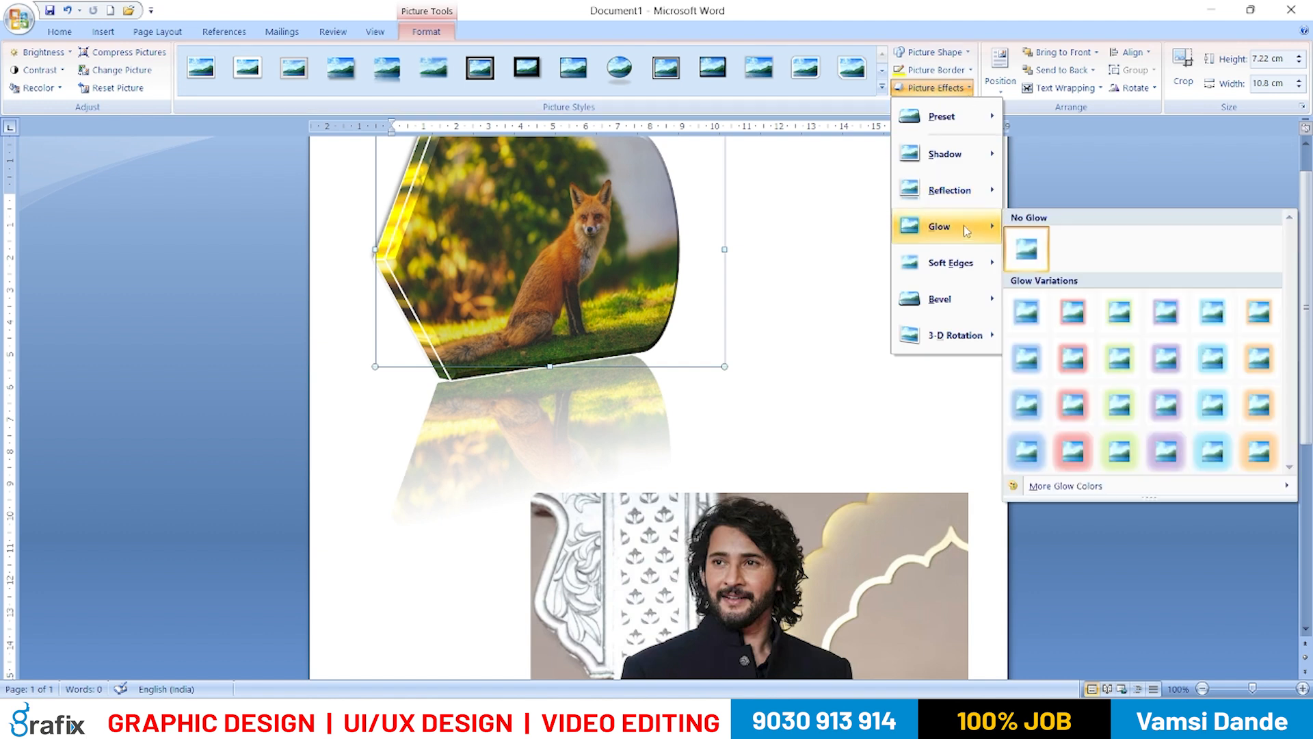
{"action": "left_click", "coordinate": [1053, 400]}
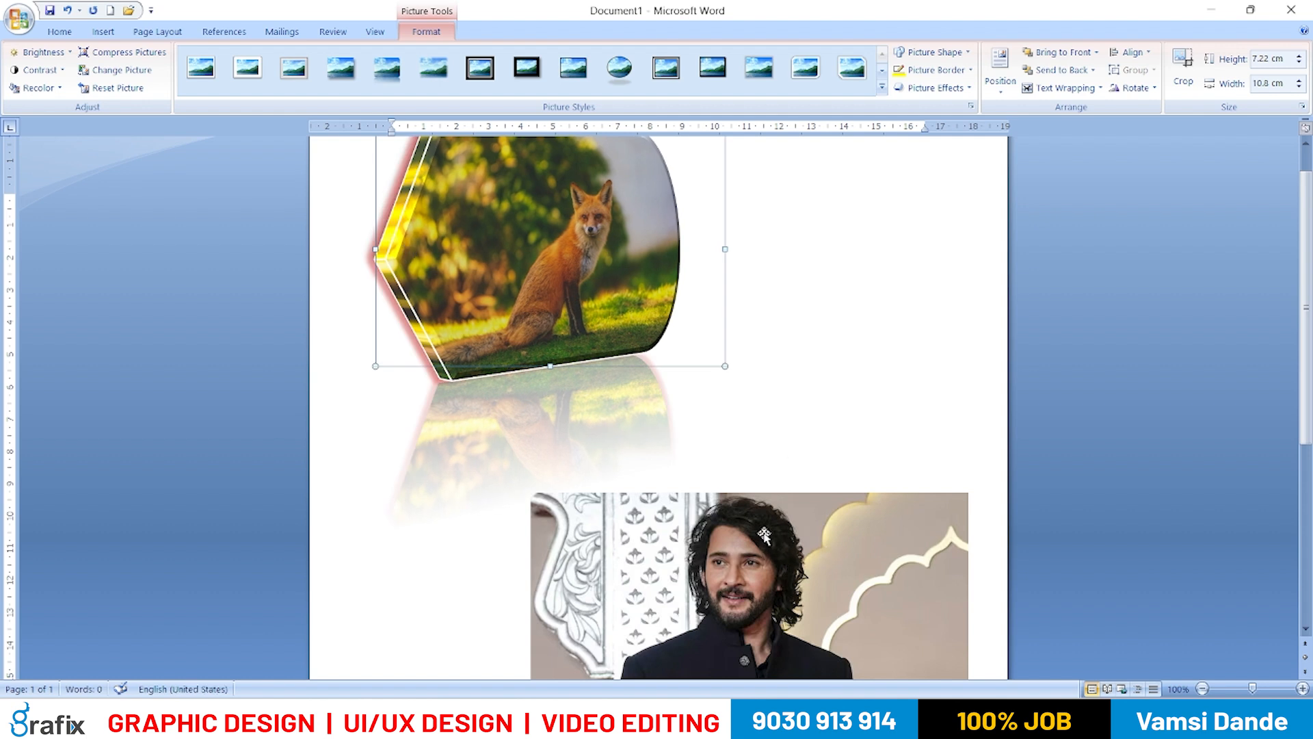
- Move the portrait up over the fox picture's reflection and apply the red glow variation from the second row to it
{"action": "left_click_drag", "start_coordinate": [732, 497], "coordinate": [686, 381]}
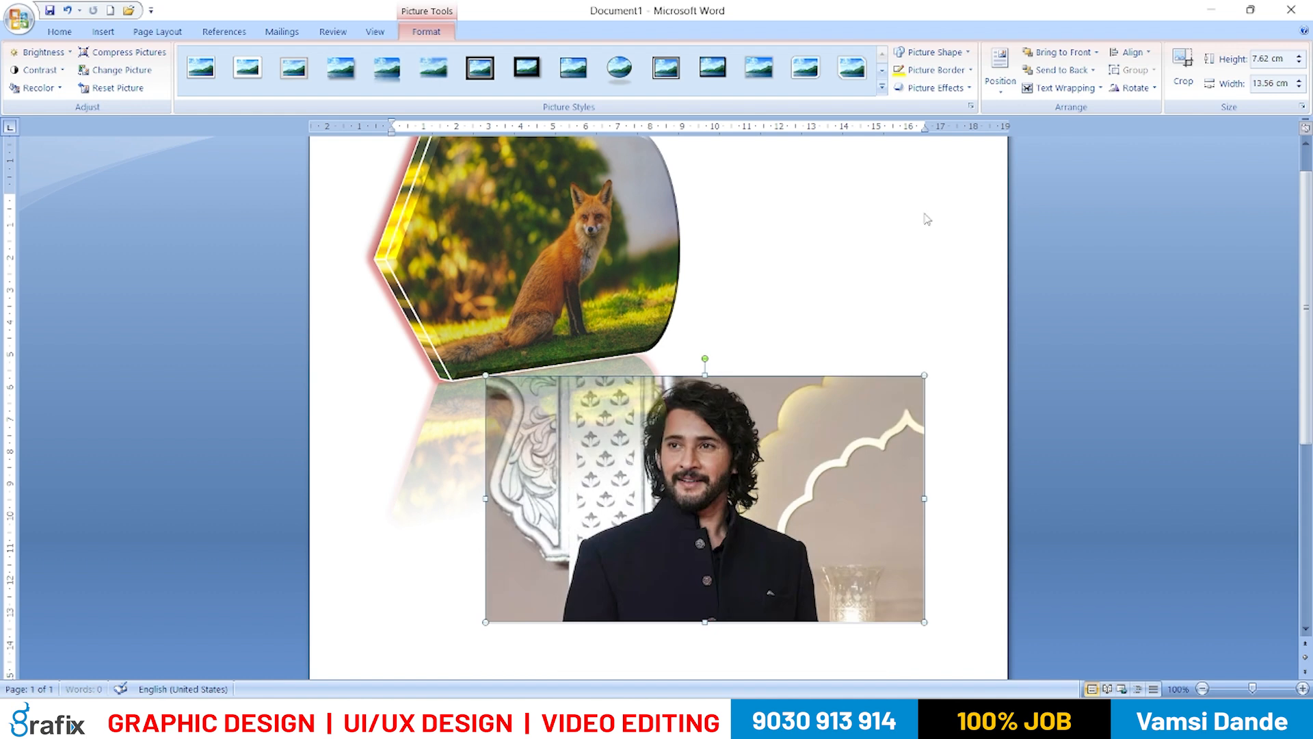
{"action": "left_click", "coordinate": [935, 69]}
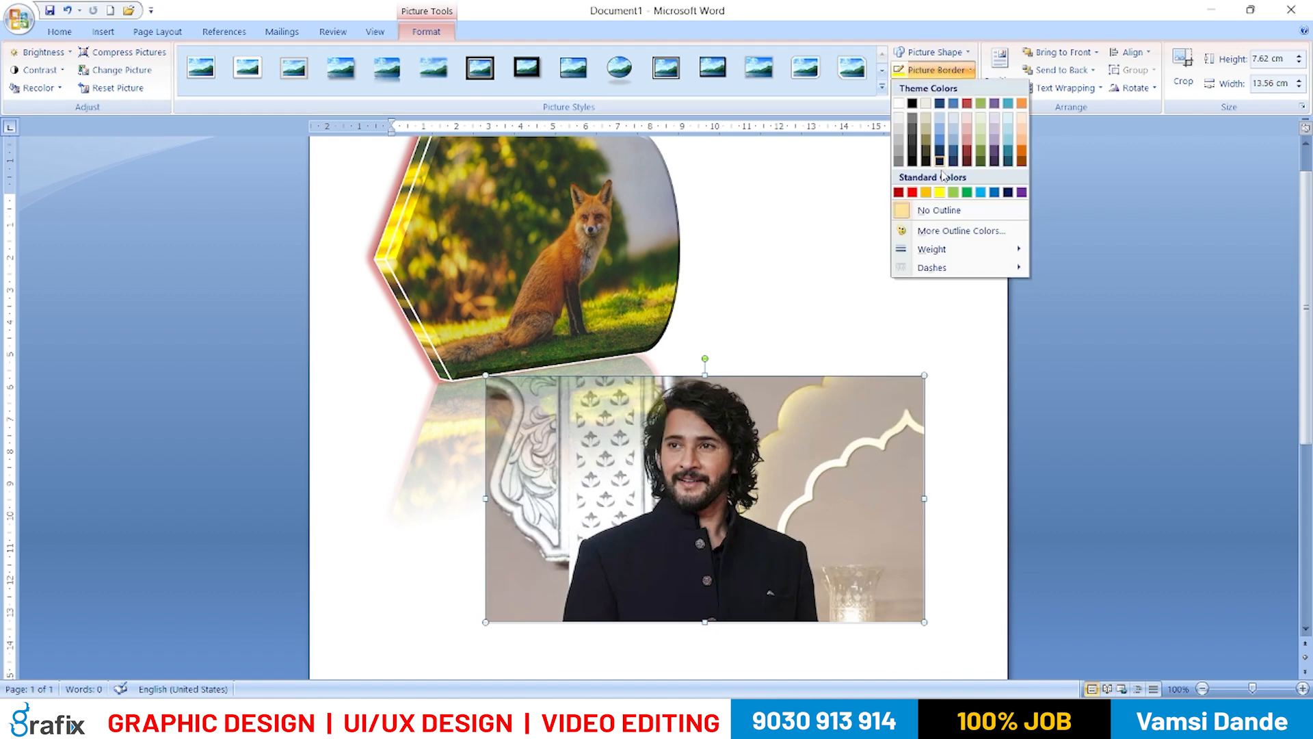
{"action": "left_click", "coordinate": [604, 269]}
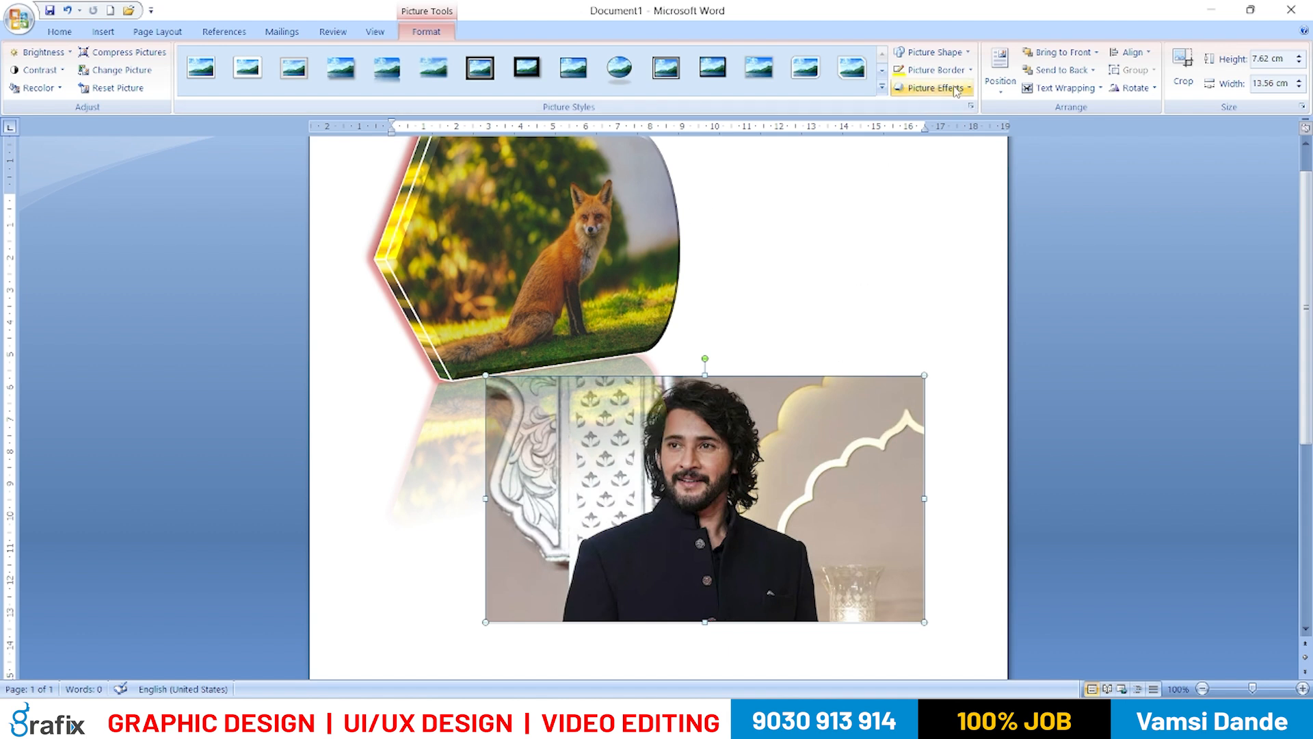
{"action": "left_click", "coordinate": [934, 87]}
{"action": "mouse_move", "coordinate": [954, 231]}
{"action": "left_click", "coordinate": [1079, 364]}
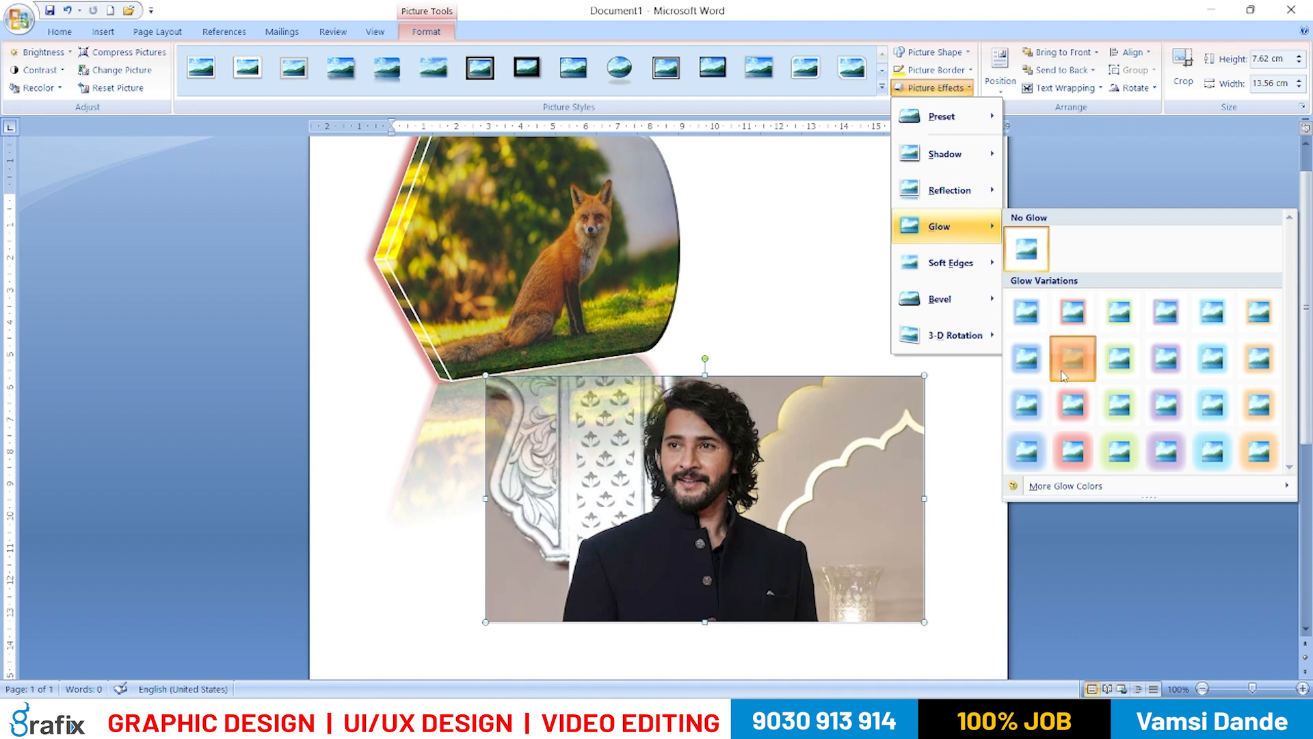
{"action": "left_click", "coordinate": [1060, 374]}
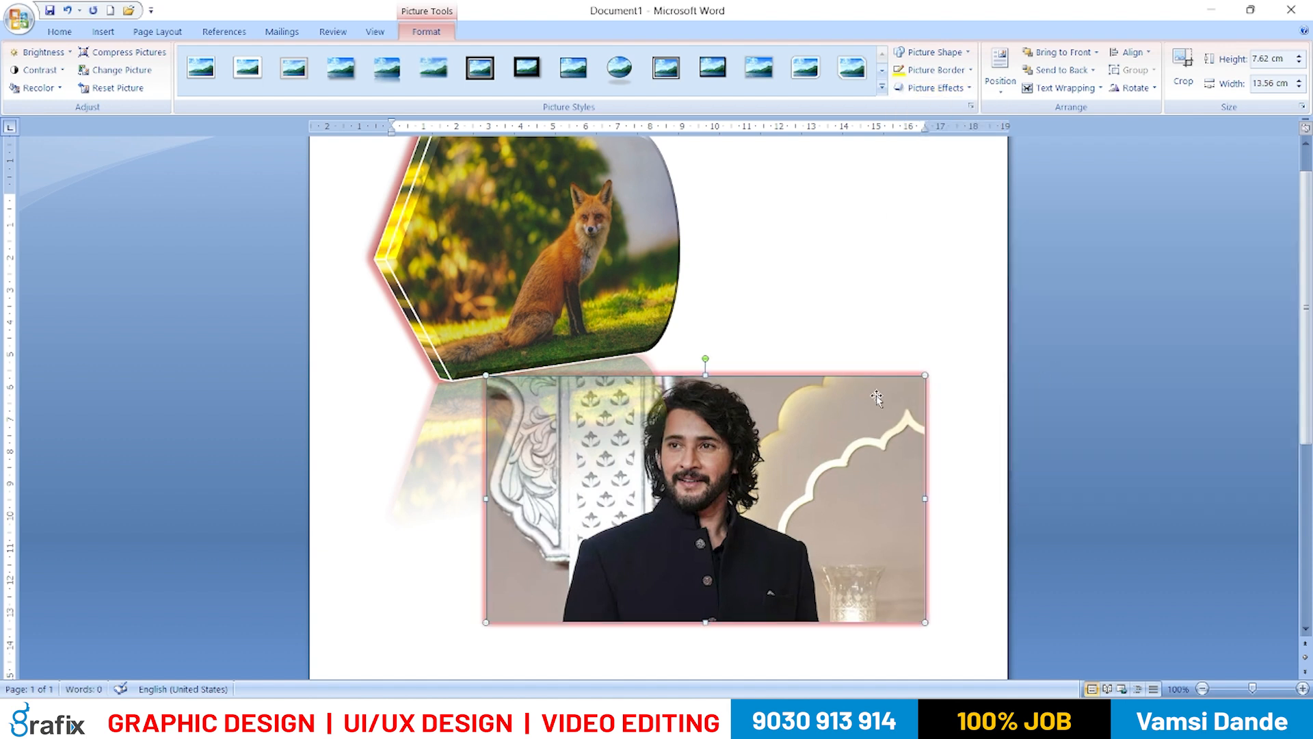
- Soften the portrait's edges with the 25 Point soft edges option and deselect it
{"action": "left_click", "coordinate": [932, 87]}
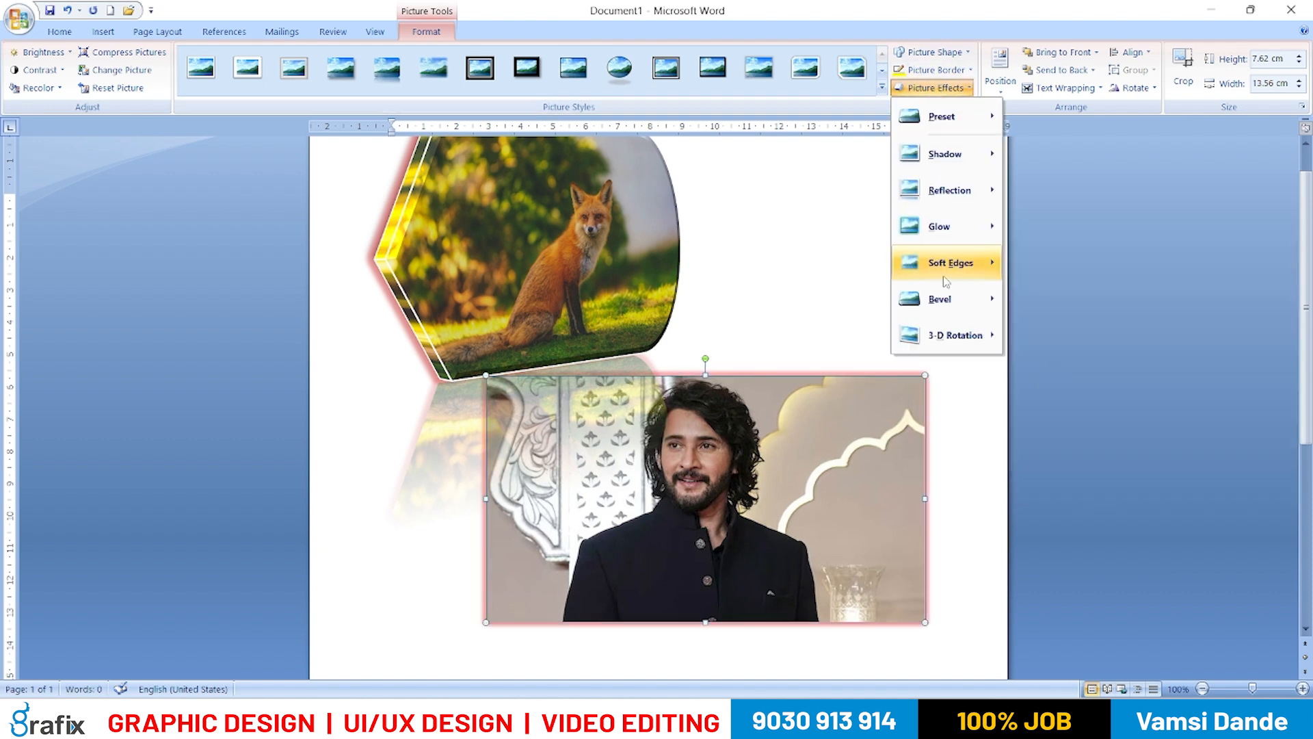
{"action": "mouse_move", "coordinate": [946, 281]}
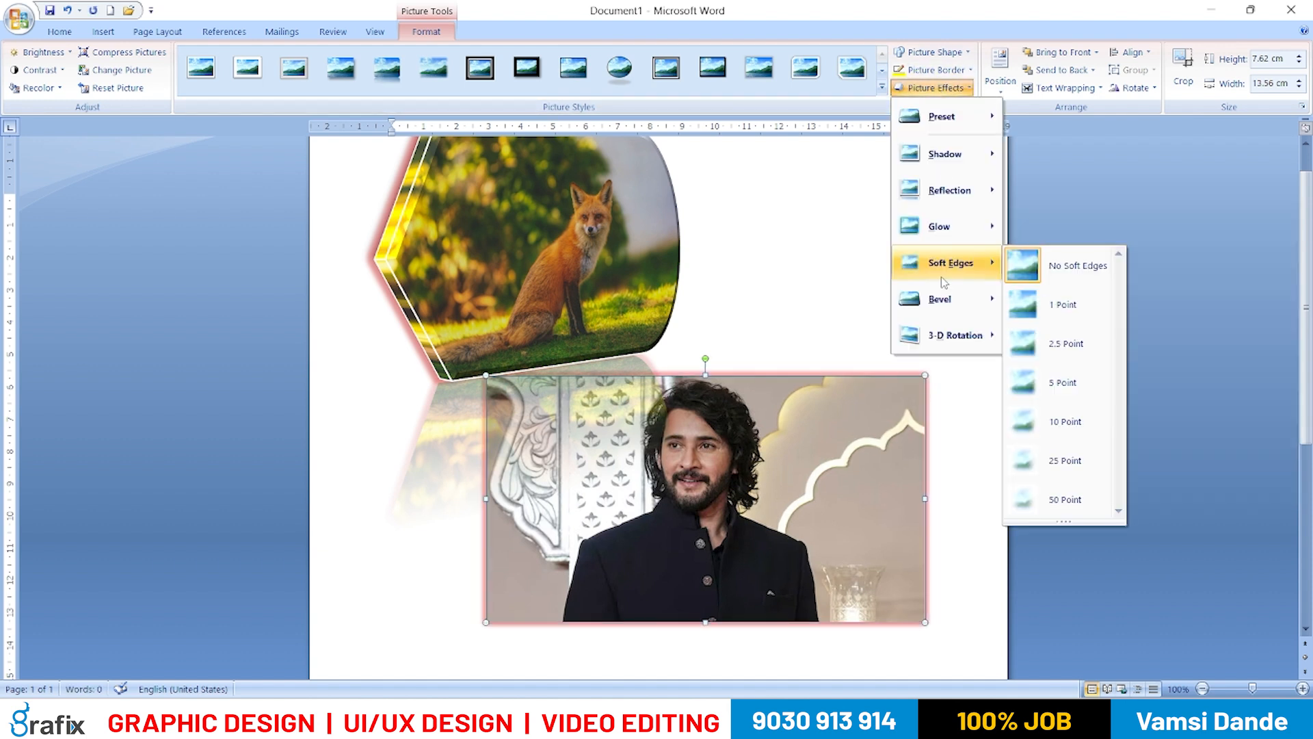
{"action": "left_click", "coordinate": [1072, 461]}
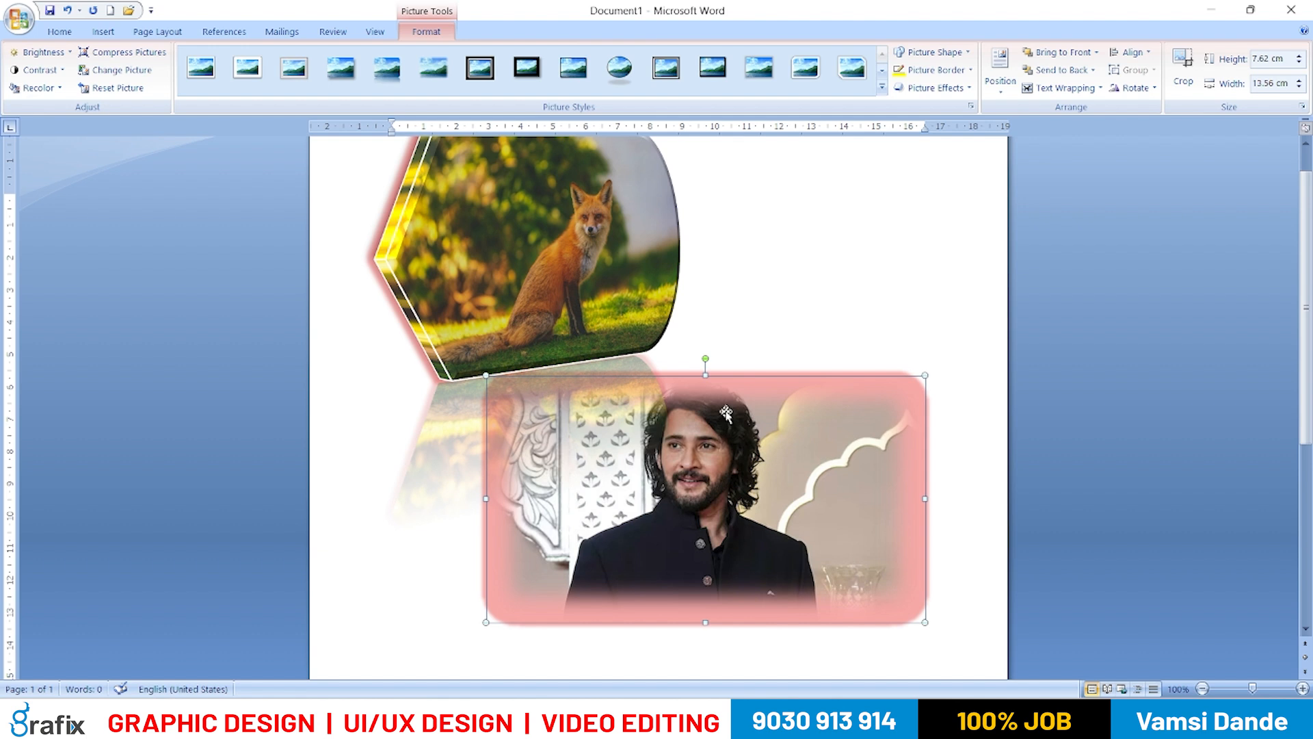
{"action": "left_click", "coordinate": [937, 70]}
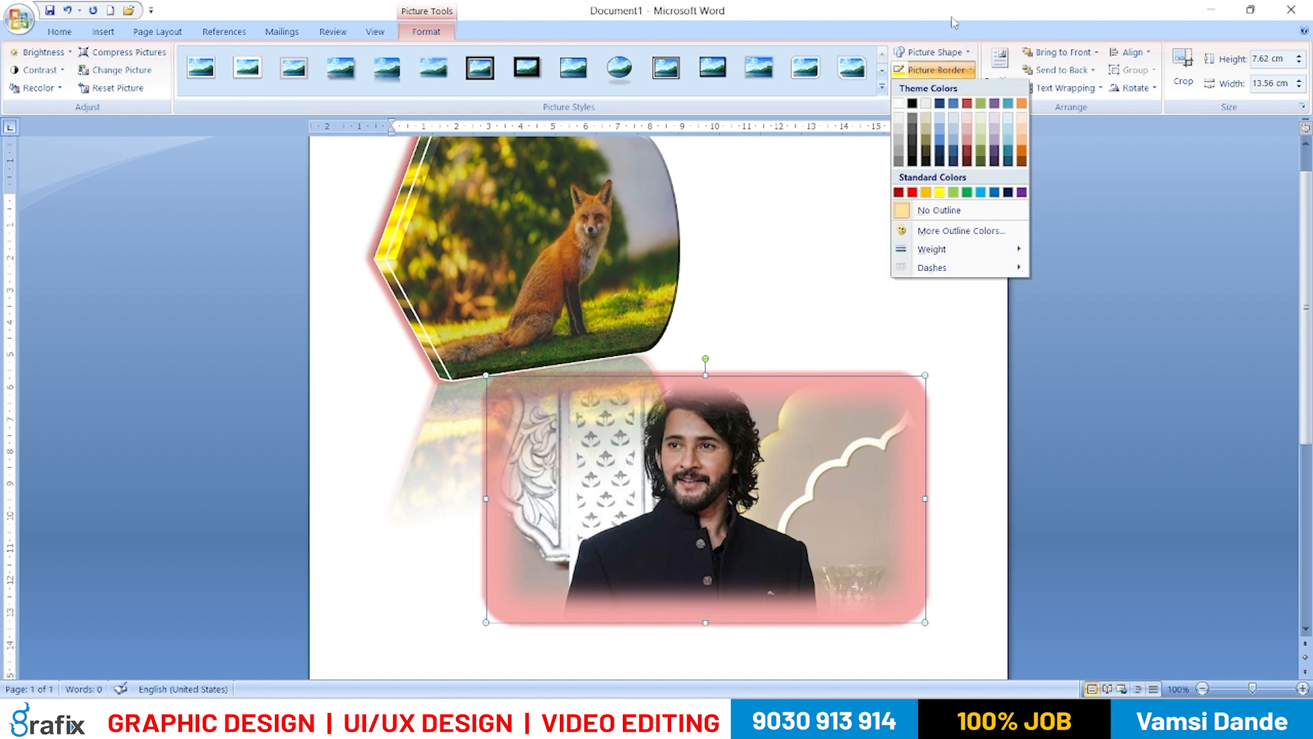
{"action": "left_click", "coordinate": [834, 269]}
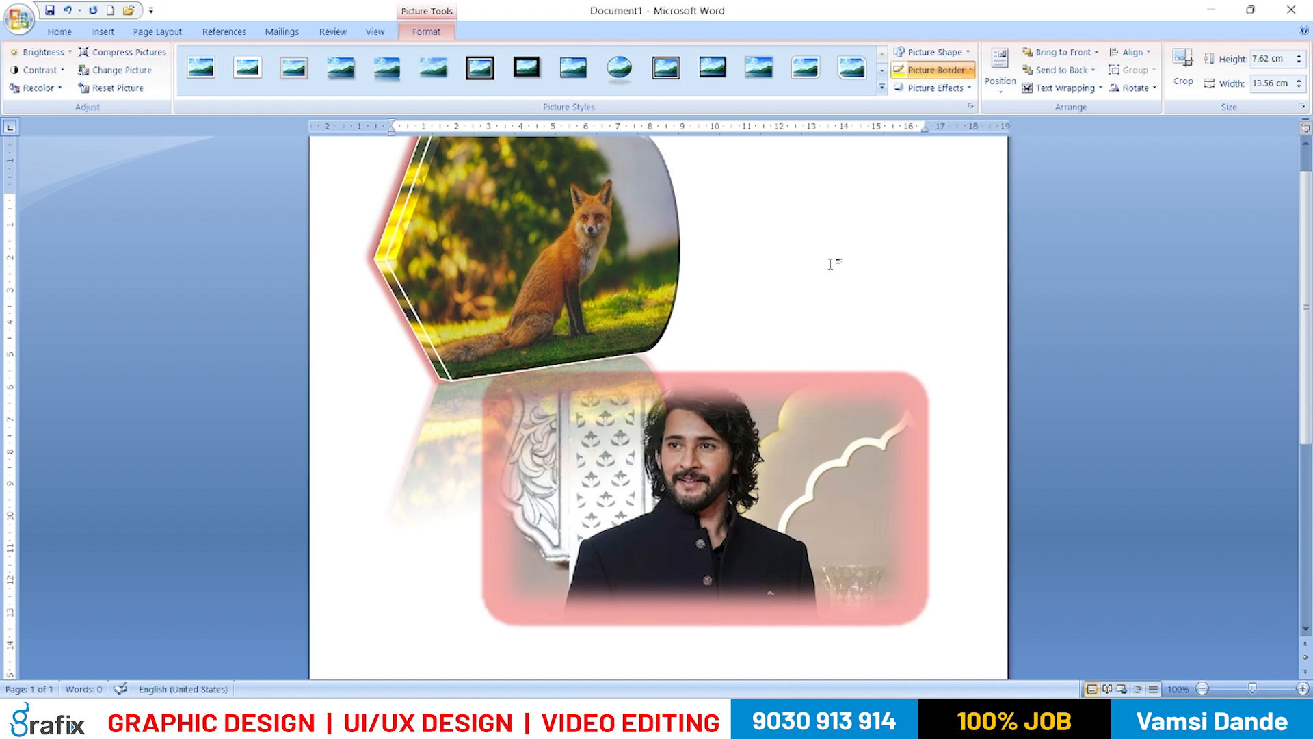
- Apply a bevel effect to the portrait so its edges look raised
{"action": "left_click", "coordinate": [808, 458]}
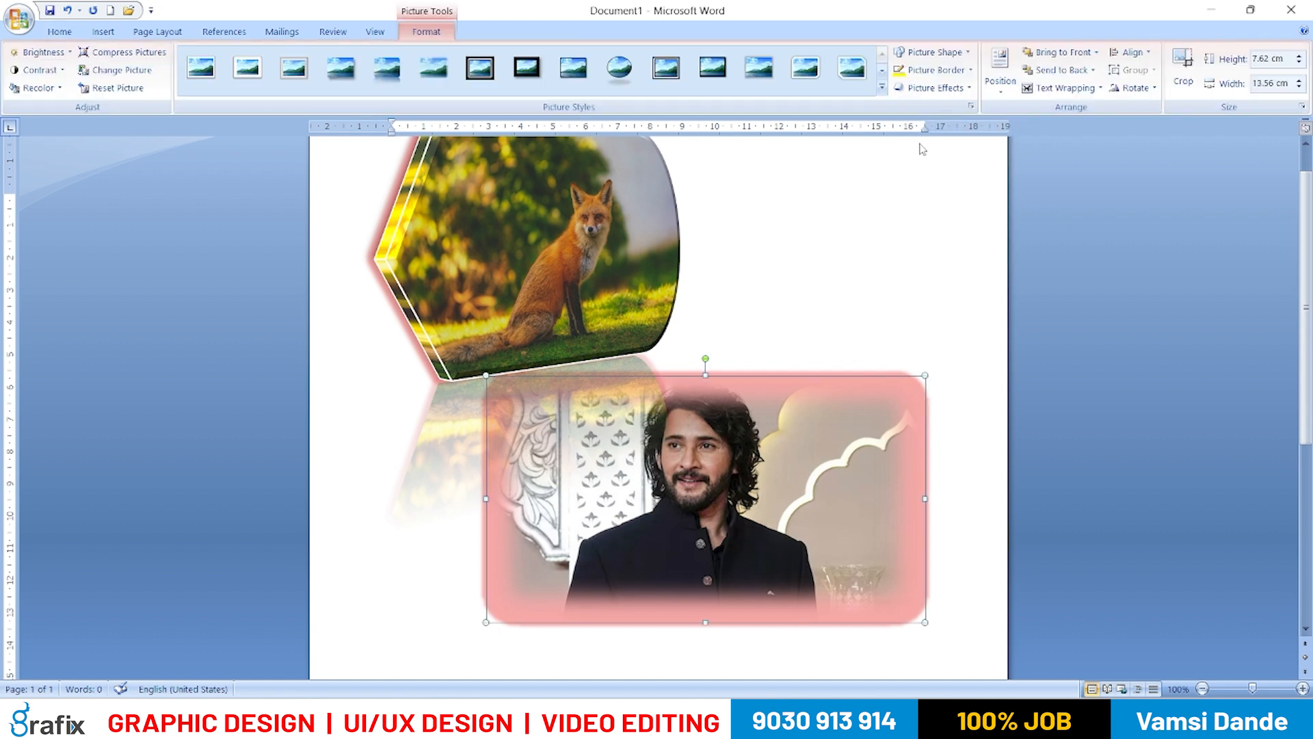
{"action": "left_click", "coordinate": [934, 88]}
{"action": "mouse_move", "coordinate": [954, 266]}
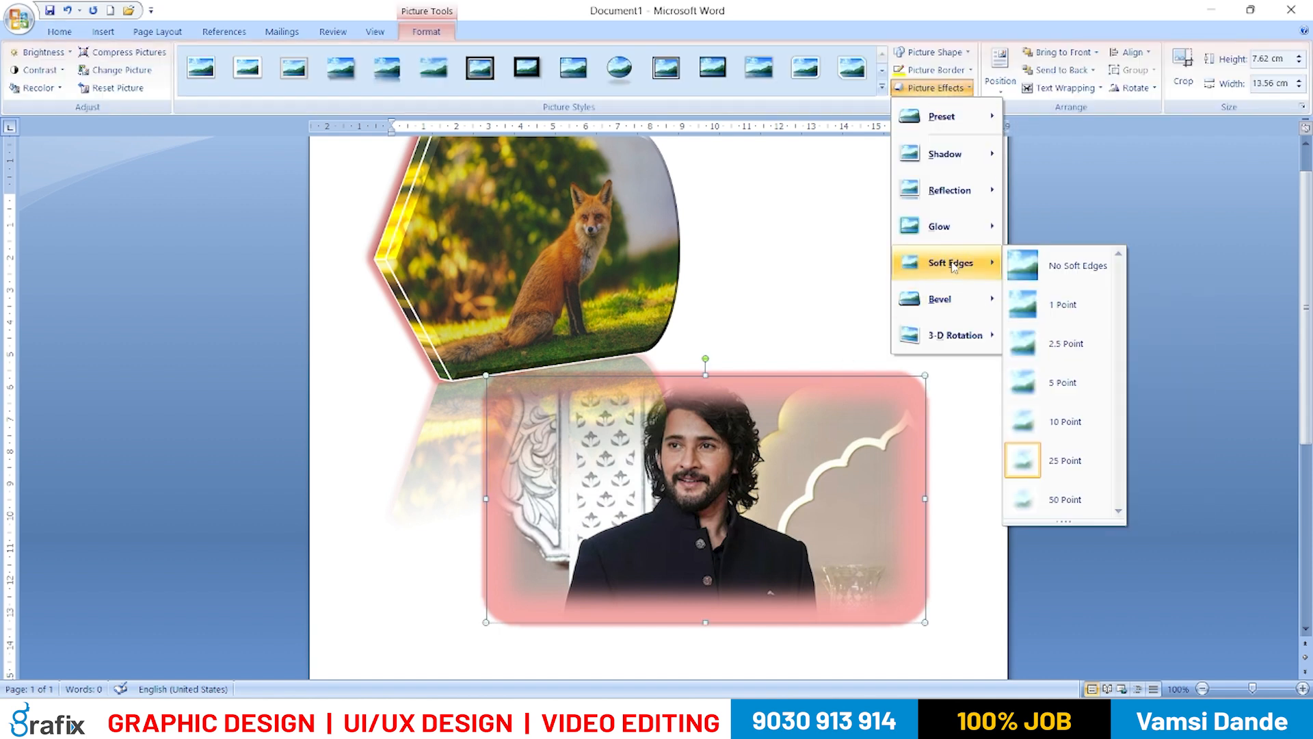
{"action": "mouse_move", "coordinate": [955, 295]}
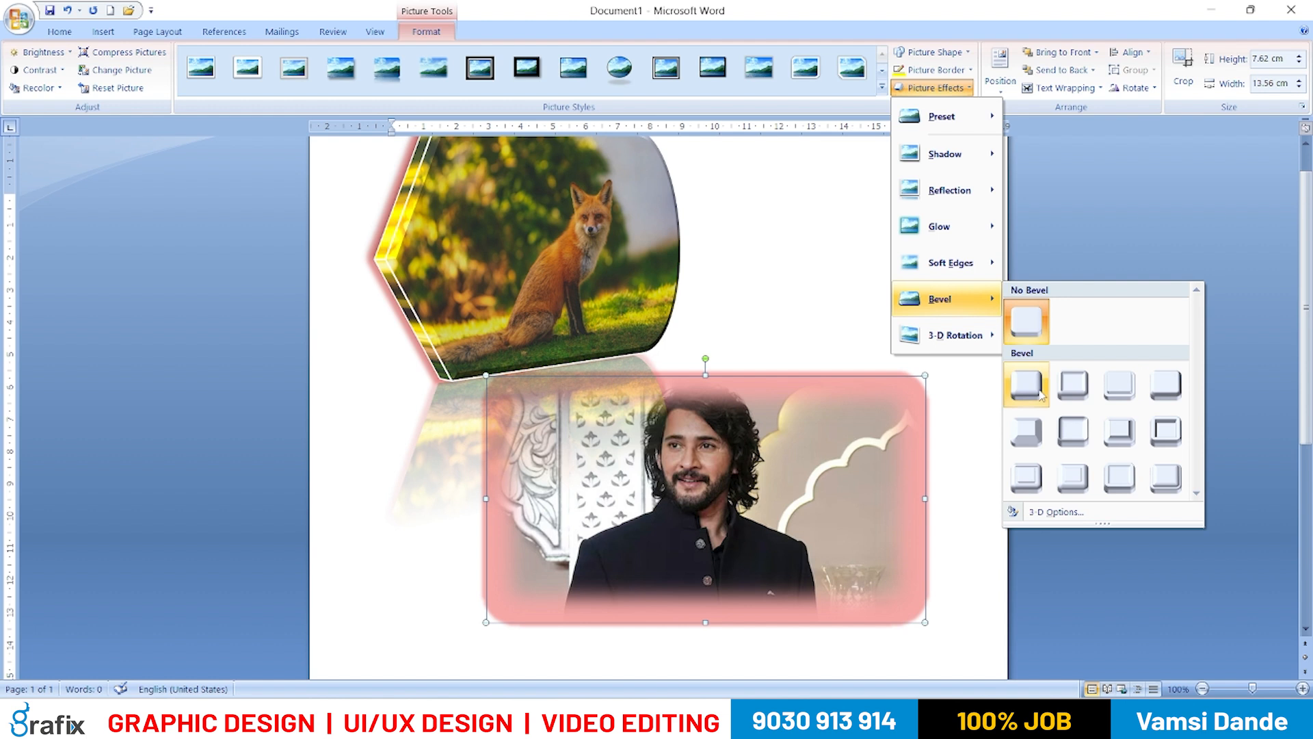
{"action": "left_click", "coordinate": [1077, 455]}
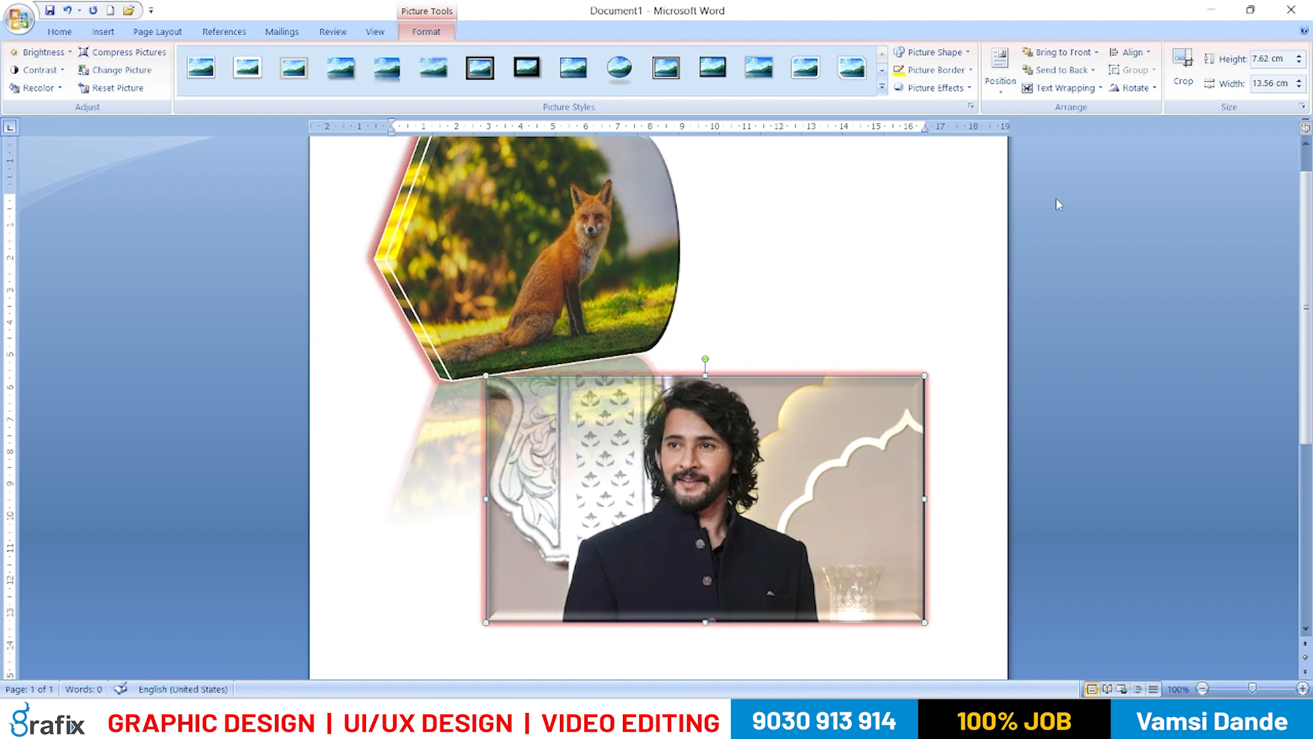
{"action": "left_click", "coordinate": [1060, 88]}
- Apply the parallel 3-D rotation that turns the portrait sideways, and deselect the picture
{"action": "left_click", "coordinate": [934, 88]}
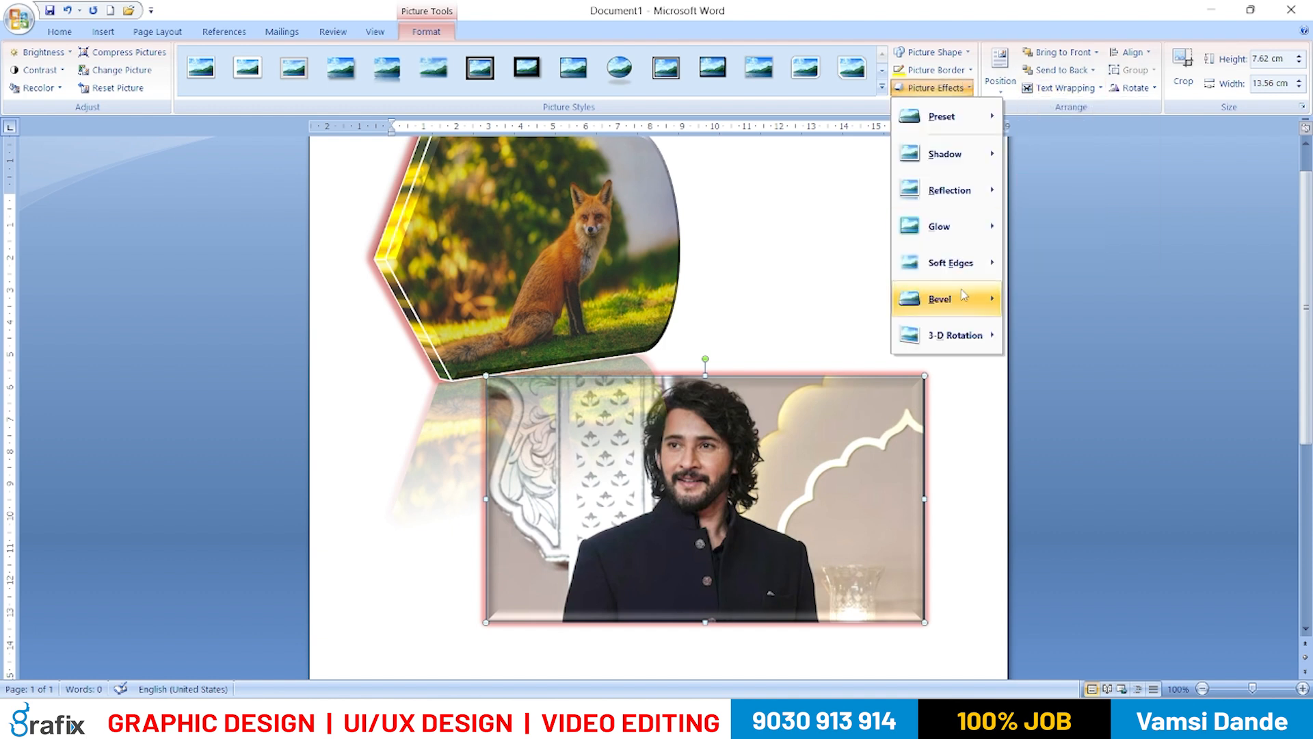
{"action": "mouse_move", "coordinate": [971, 342]}
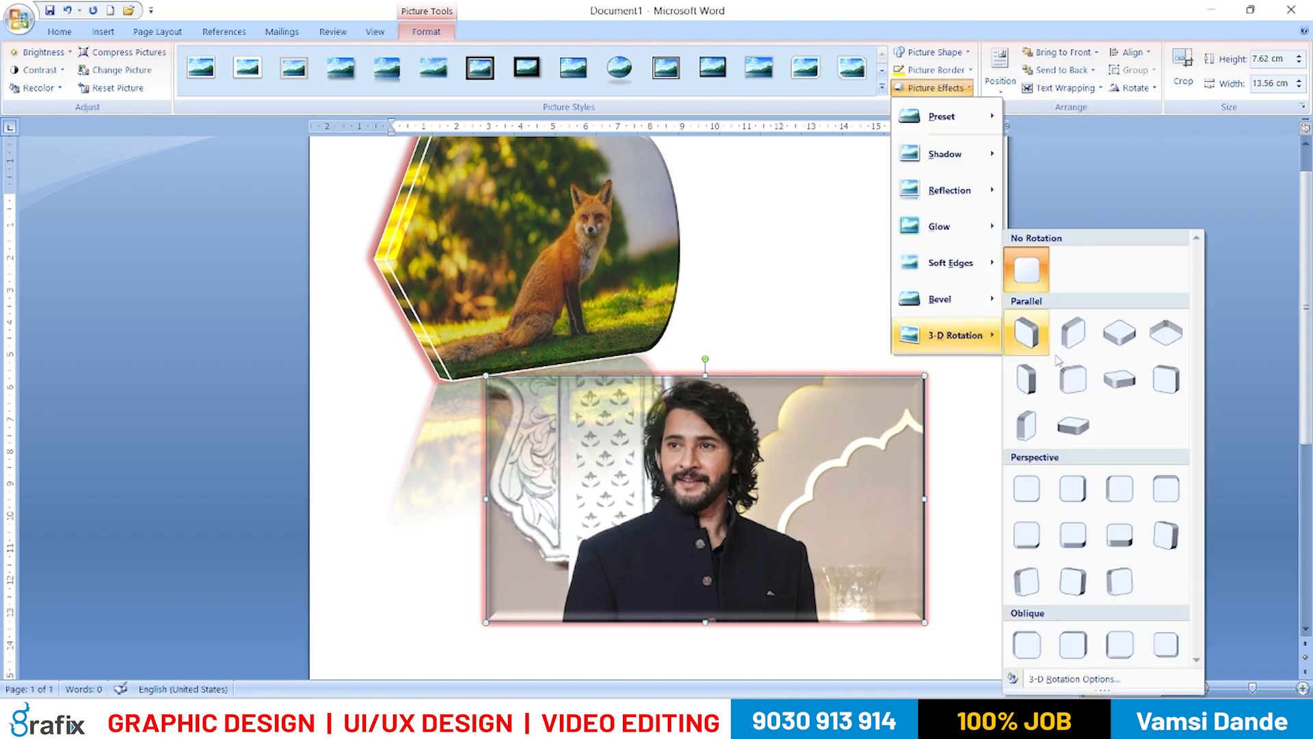
{"action": "left_click", "coordinate": [1029, 383]}
{"action": "left_click", "coordinate": [1029, 383]}
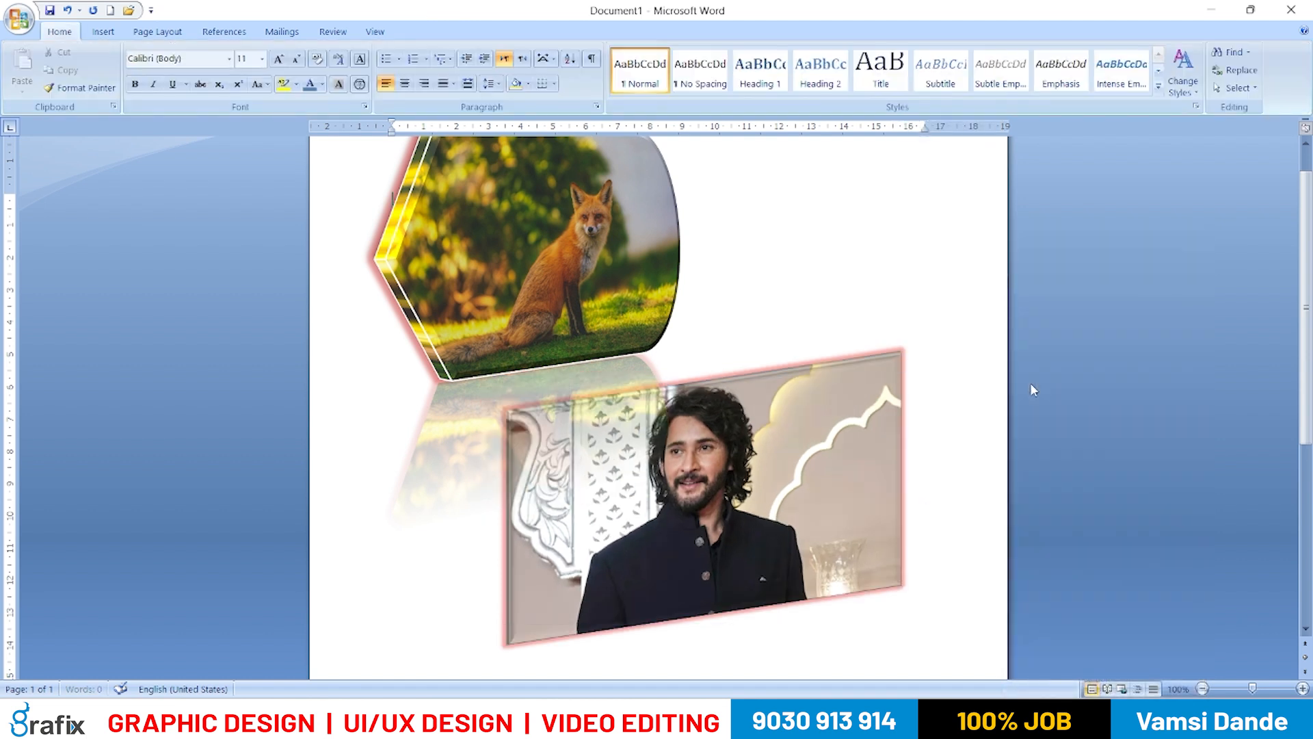
- Apply the parallel 3-D rotation that lays the portrait flat at an angle
{"action": "double_click", "coordinate": [794, 435]}
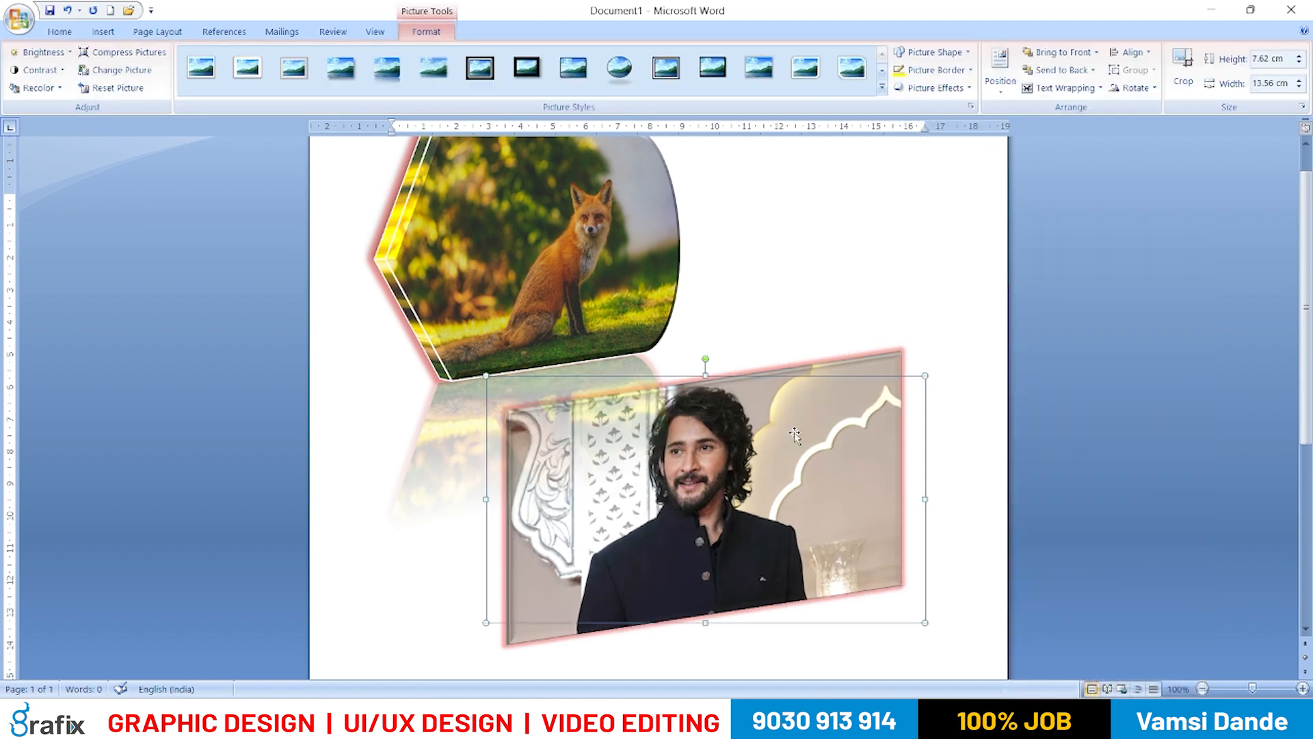
{"action": "left_click", "coordinate": [935, 88]}
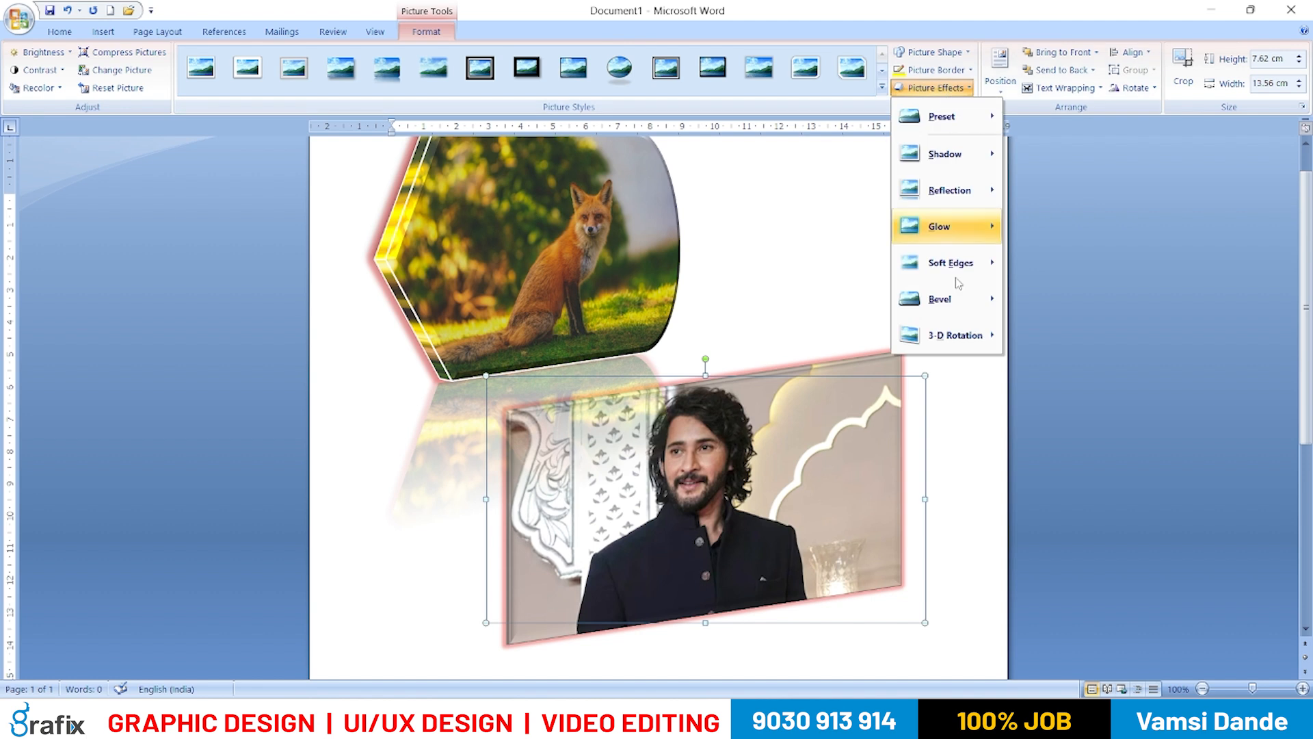
{"action": "mouse_move", "coordinate": [964, 337]}
{"action": "left_click", "coordinate": [1122, 380]}
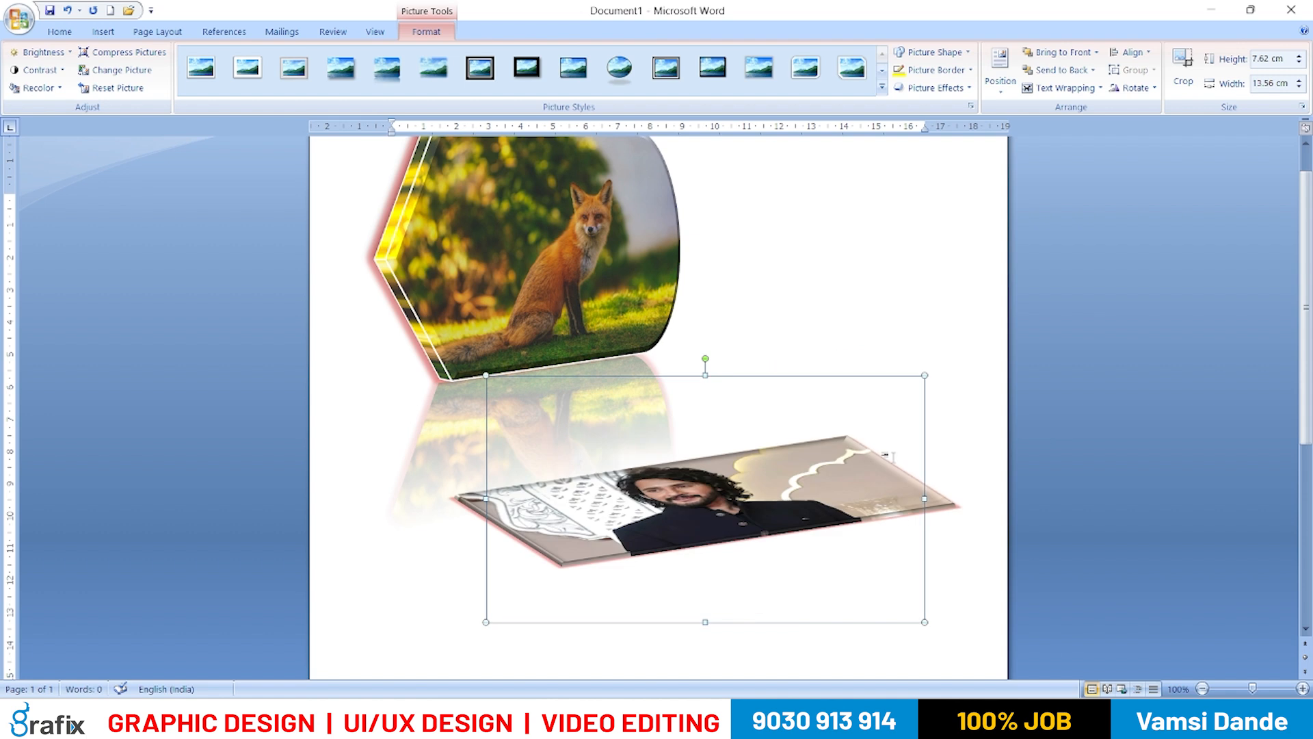
{"action": "left_click", "coordinate": [936, 87]}
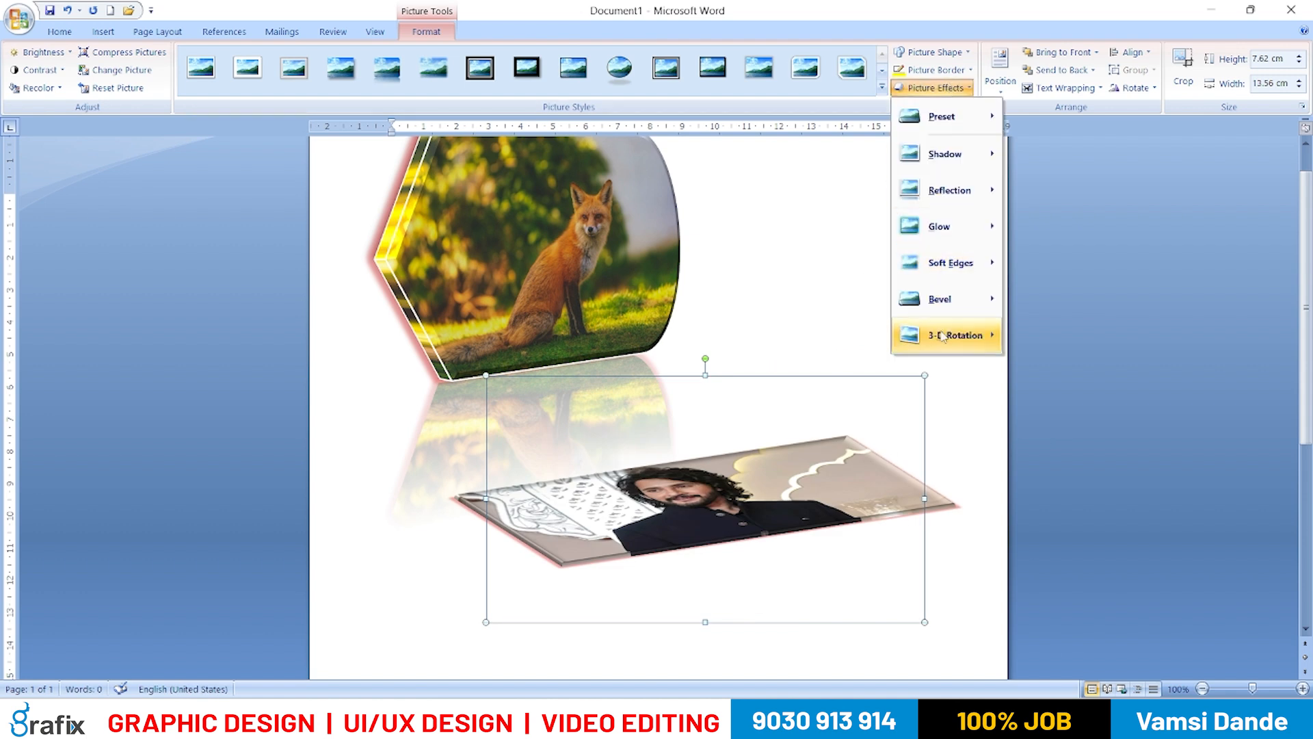
{"action": "mouse_move", "coordinate": [946, 205]}
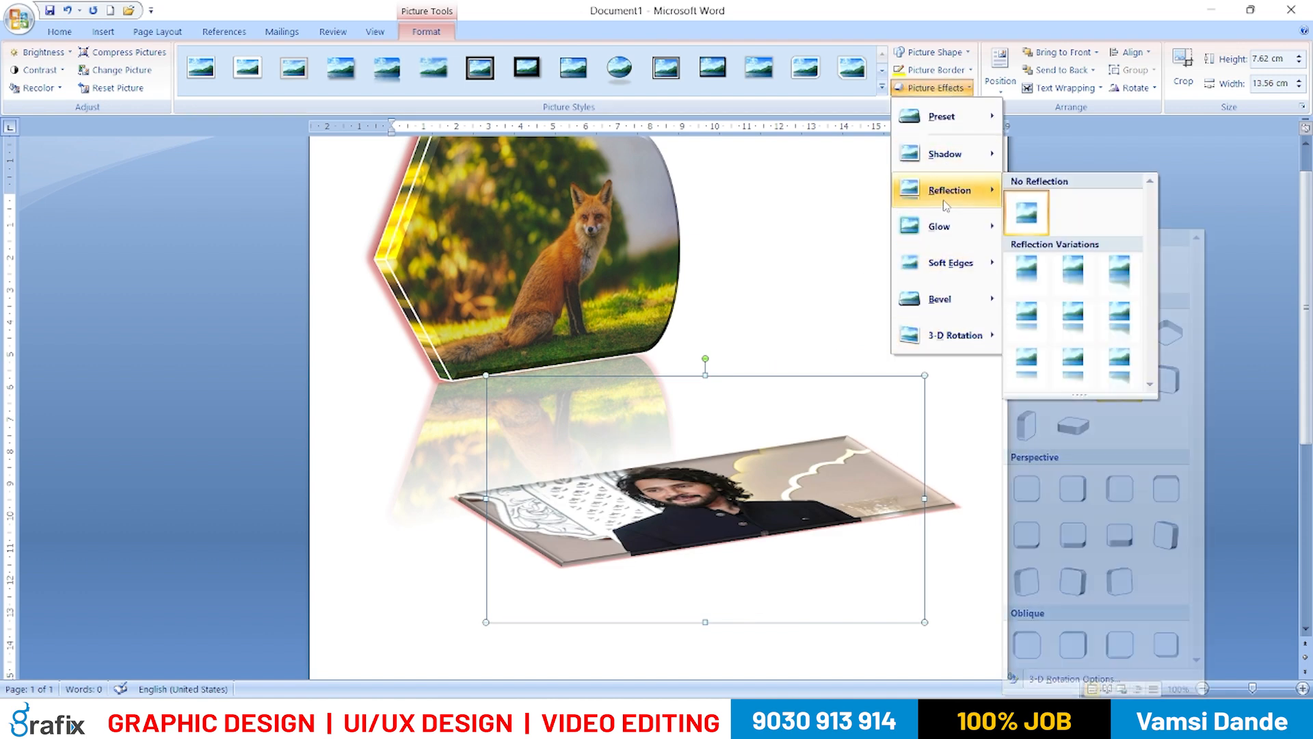
{"action": "left_click", "coordinate": [961, 70]}
{"action": "left_click", "coordinate": [961, 70]}
{"action": "left_click", "coordinate": [961, 91]}
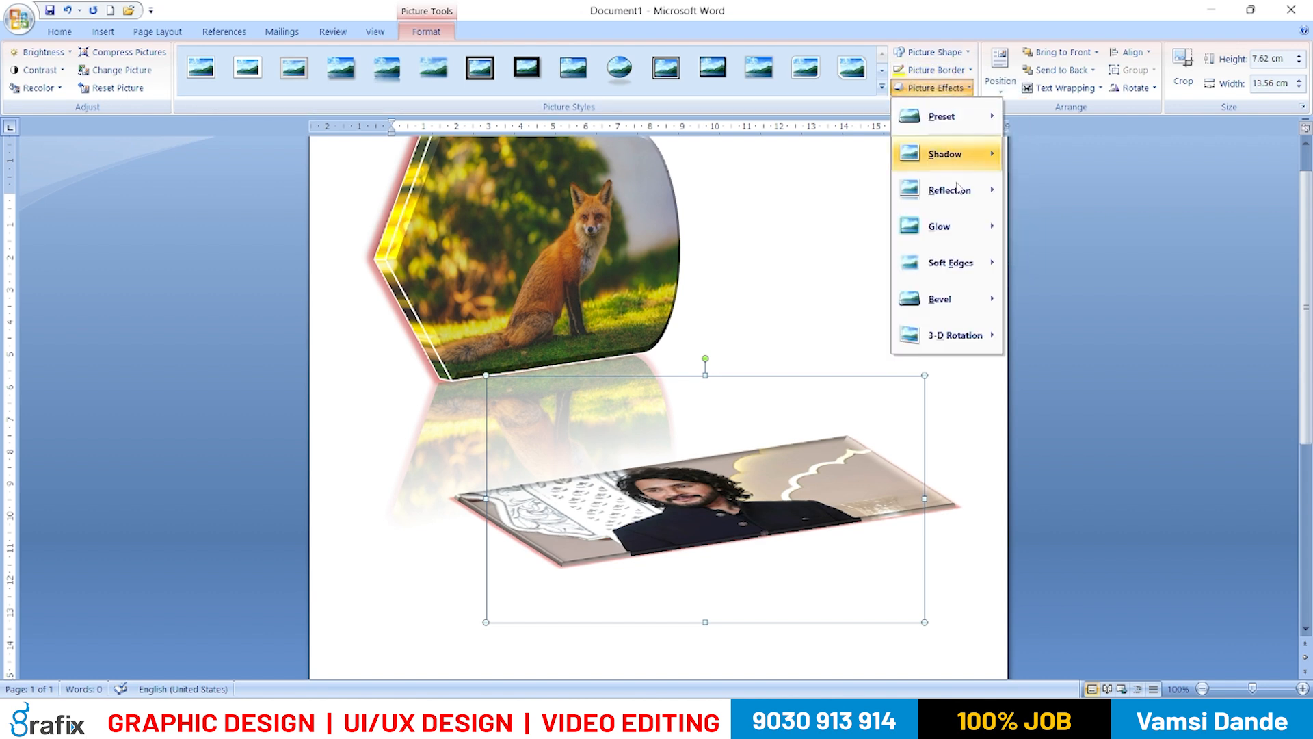
{"action": "left_click", "coordinate": [962, 69]}
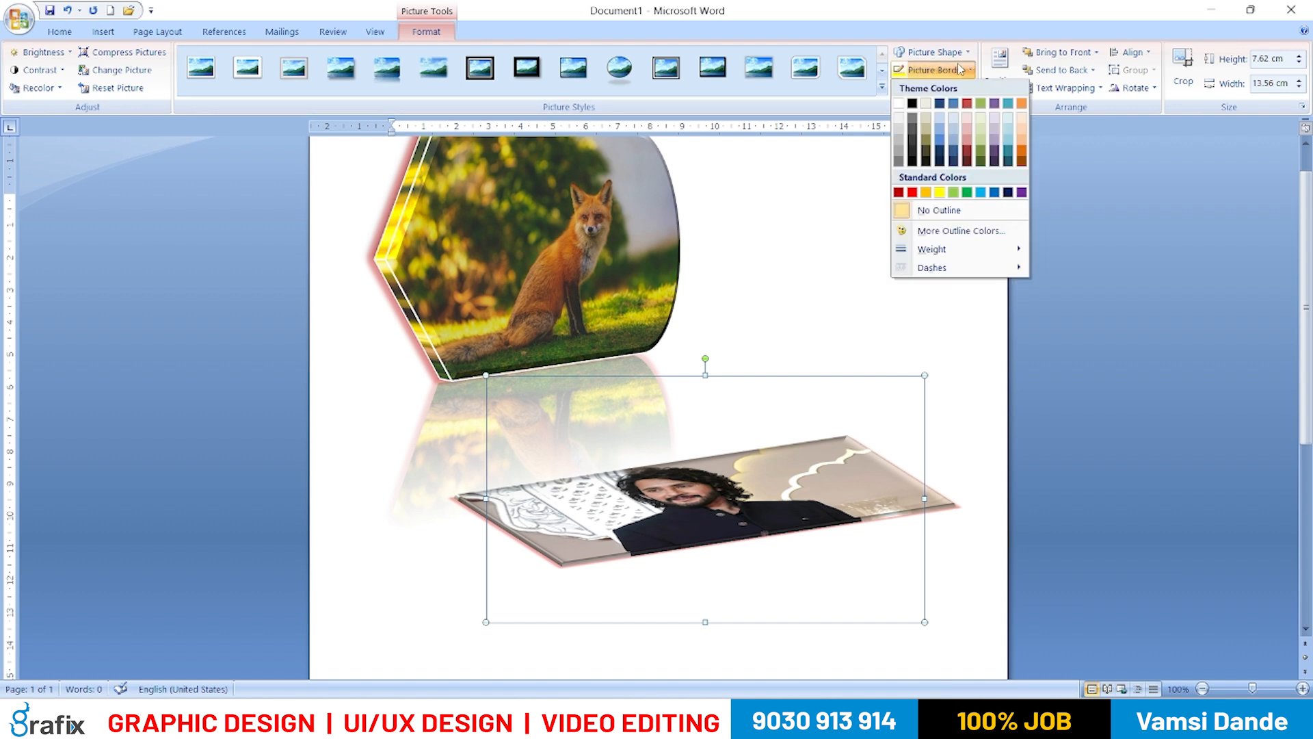
{"action": "left_click", "coordinate": [536, 185]}
{"action": "scroll", "coordinate": [550, 306], "scroll_direction": "up", "scroll_amount": 2}
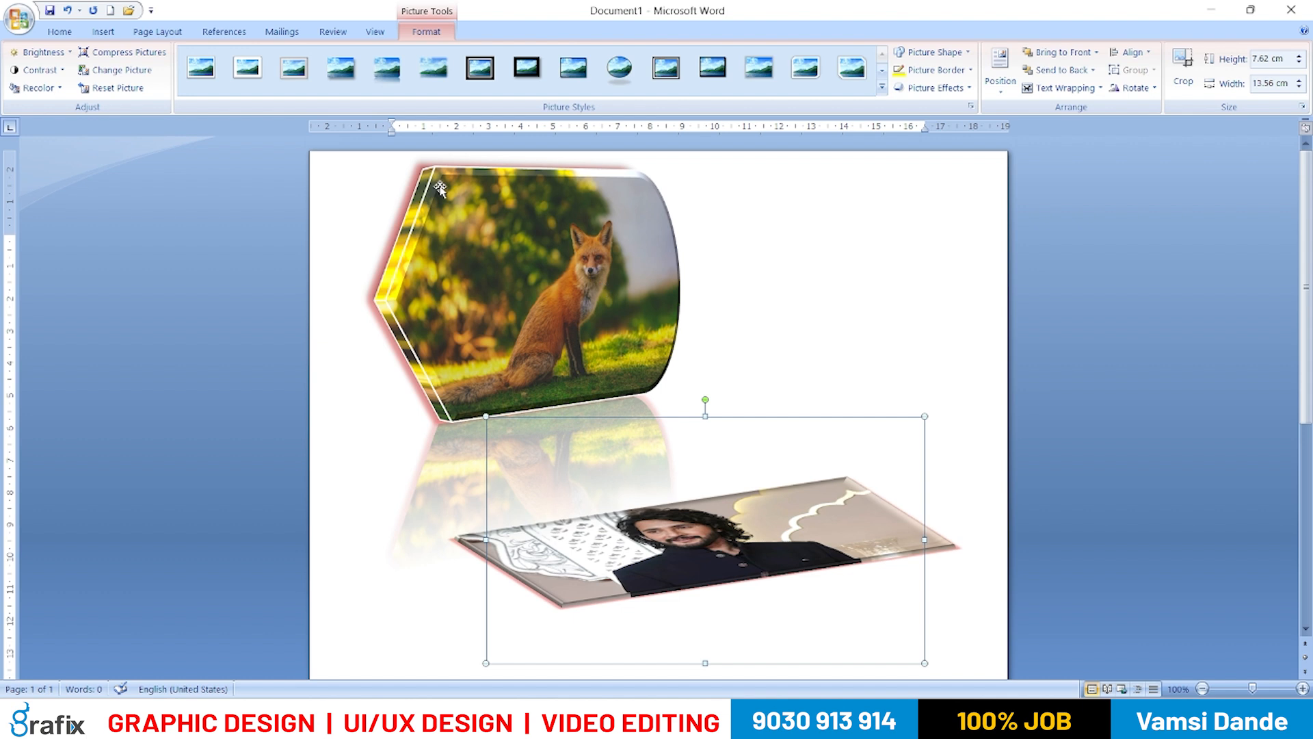
{"action": "left_click", "coordinate": [949, 70]}
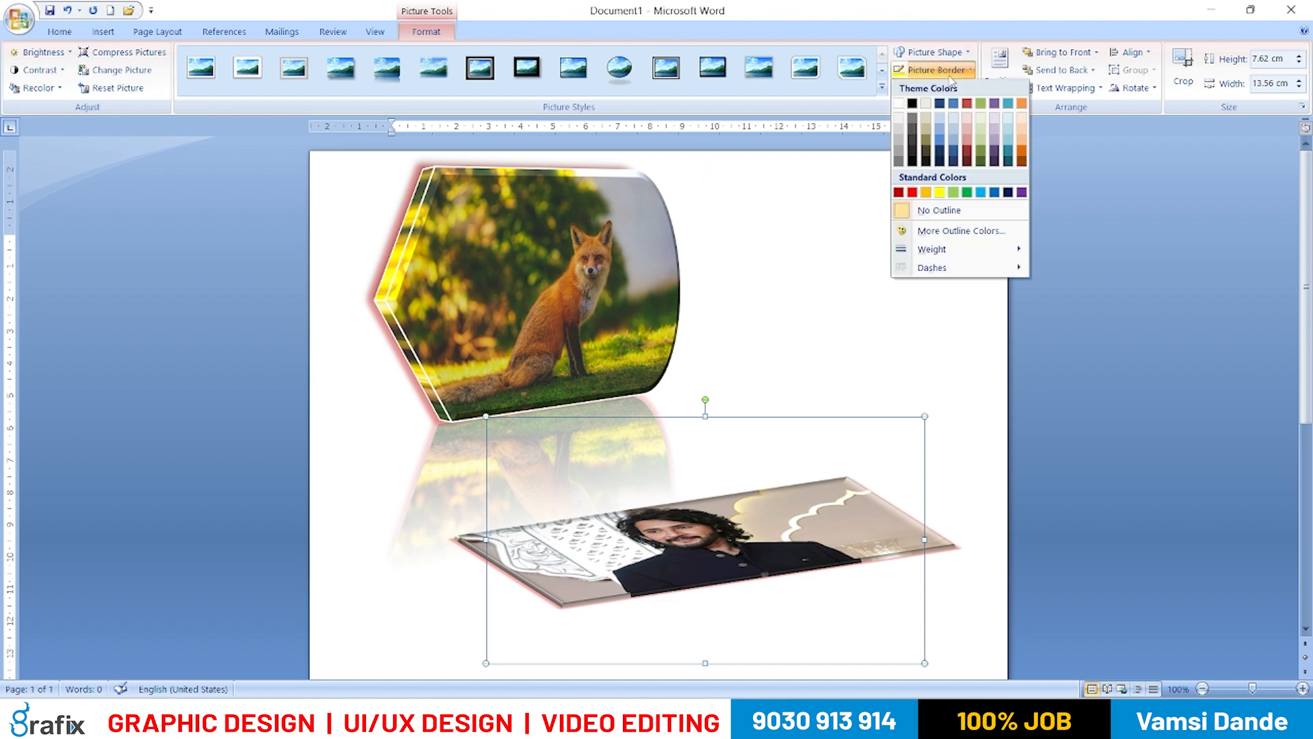
{"action": "left_click", "coordinate": [727, 199]}
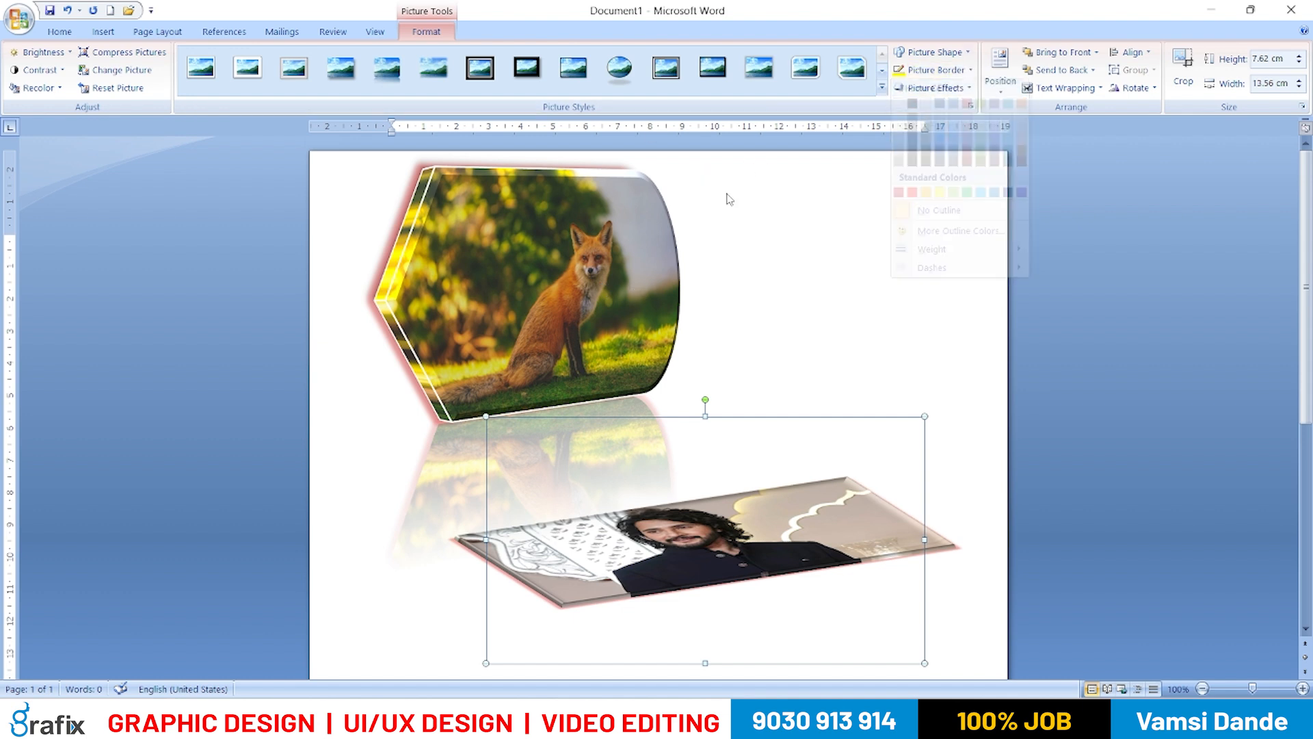
{"action": "left_click", "coordinate": [921, 89]}
{"action": "mouse_move", "coordinate": [933, 154]}
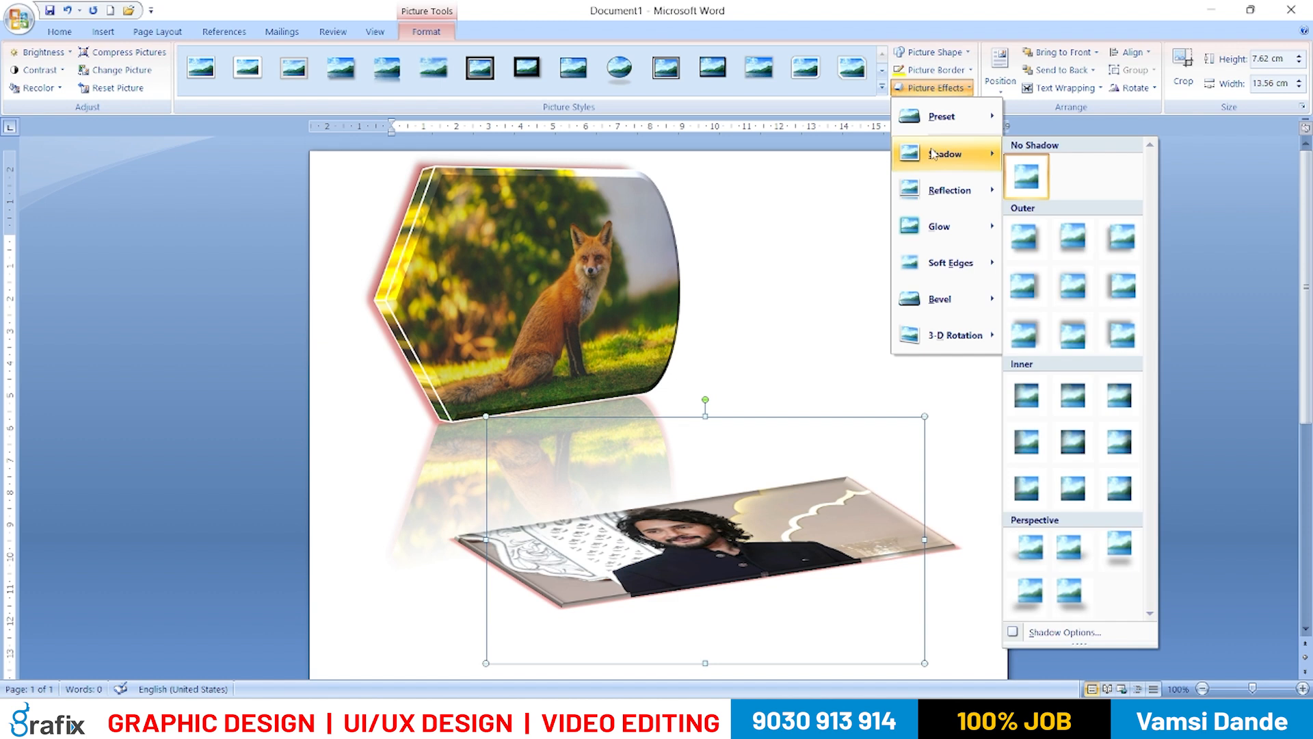
{"action": "left_click", "coordinate": [1027, 173]}
{"action": "left_click", "coordinate": [940, 90]}
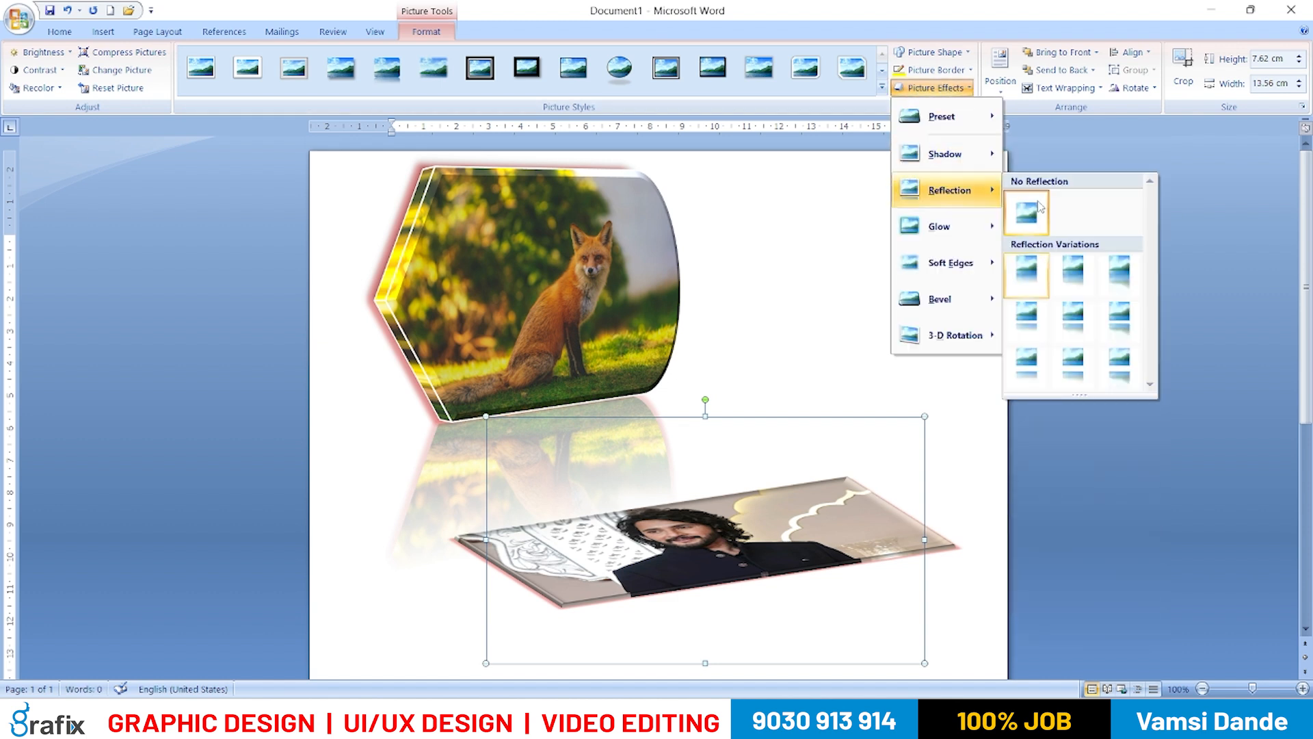
{"action": "left_click", "coordinate": [947, 95]}
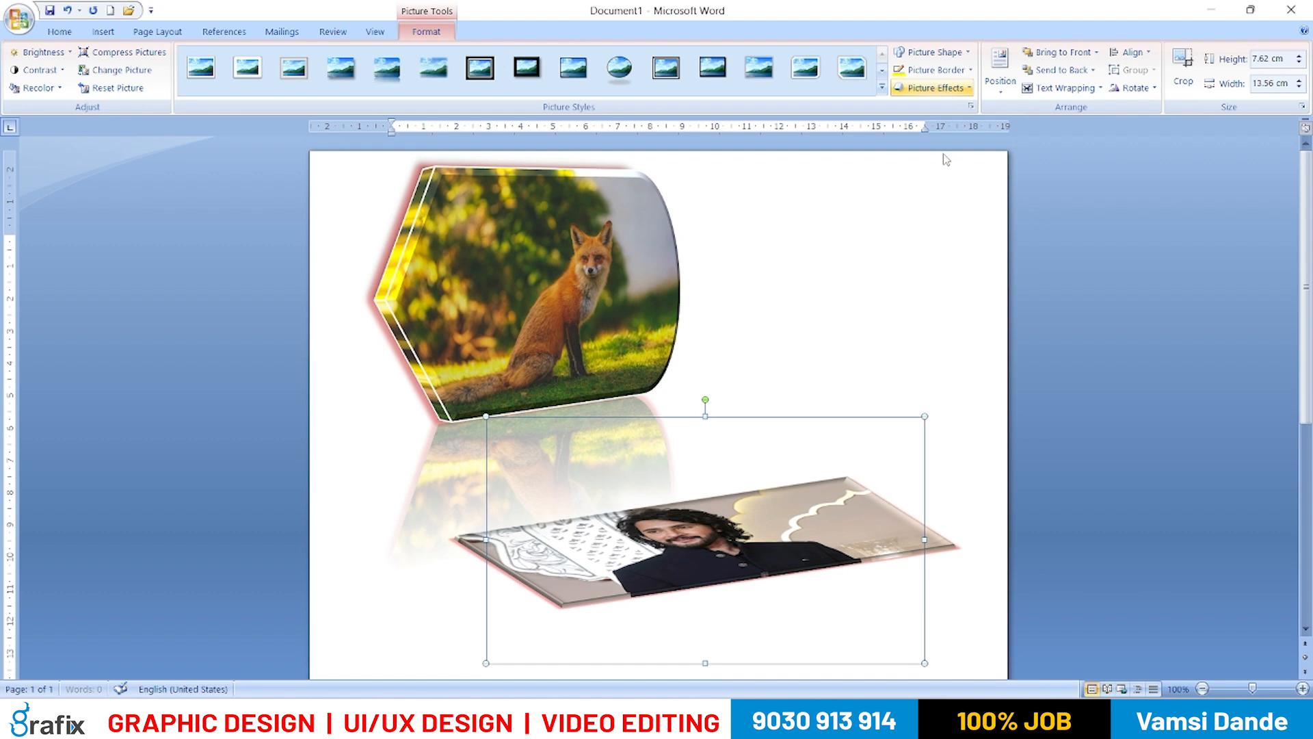
{"action": "left_click", "coordinate": [949, 91]}
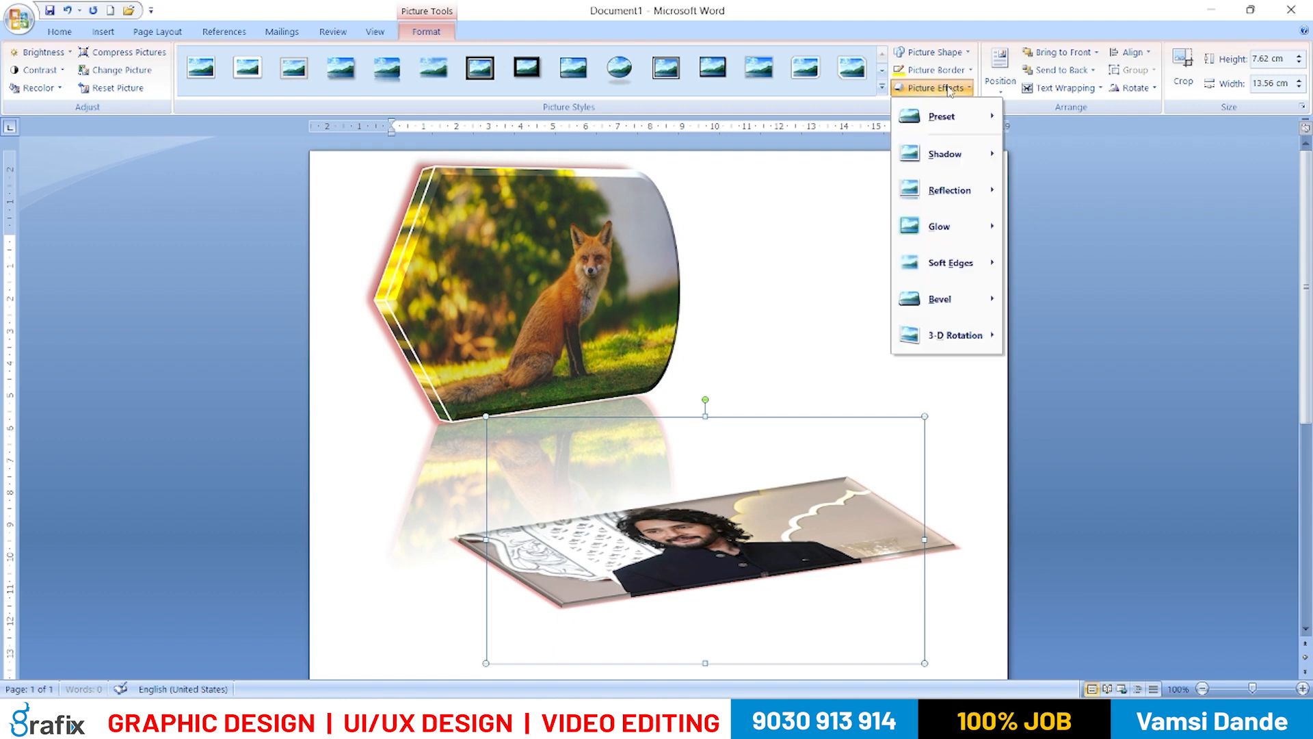
- Remove the reflection from the fox picture
{"action": "left_click", "coordinate": [729, 242]}
{"action": "left_click", "coordinate": [692, 241]}
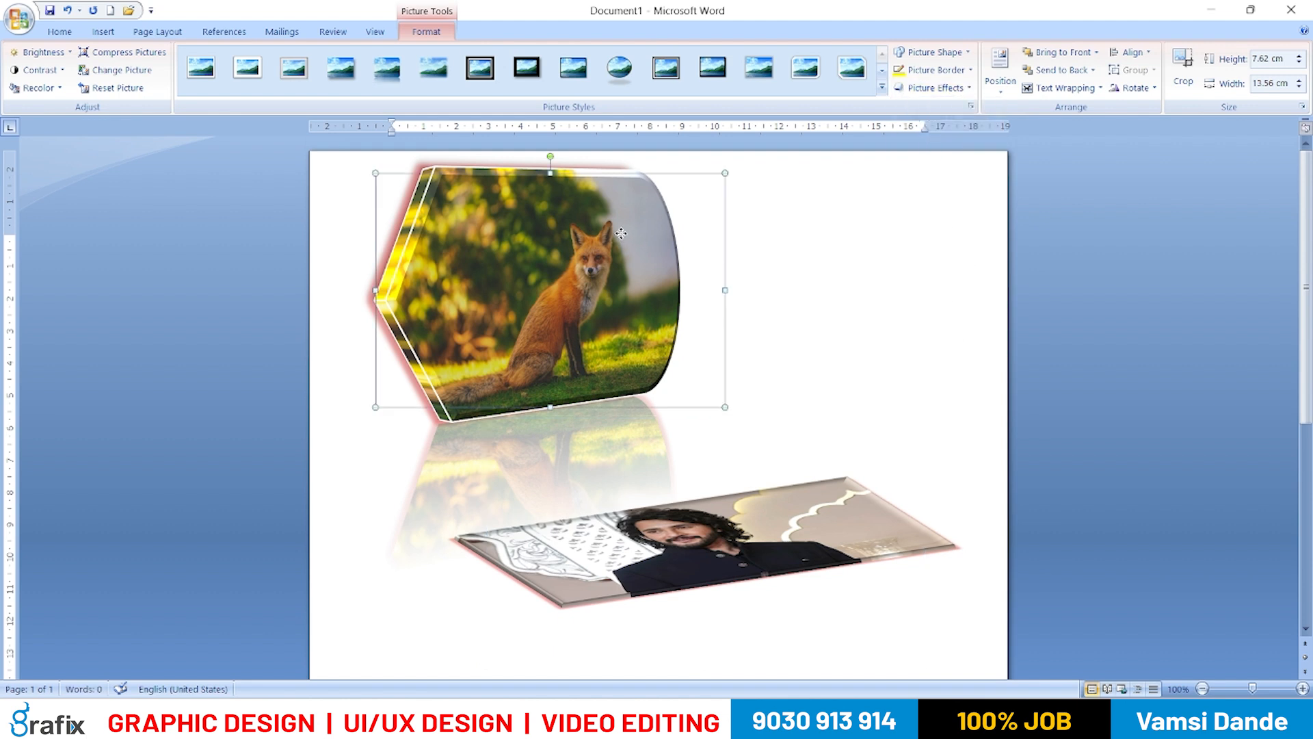
{"action": "left_click", "coordinate": [947, 89]}
{"action": "mouse_move", "coordinate": [998, 160]}
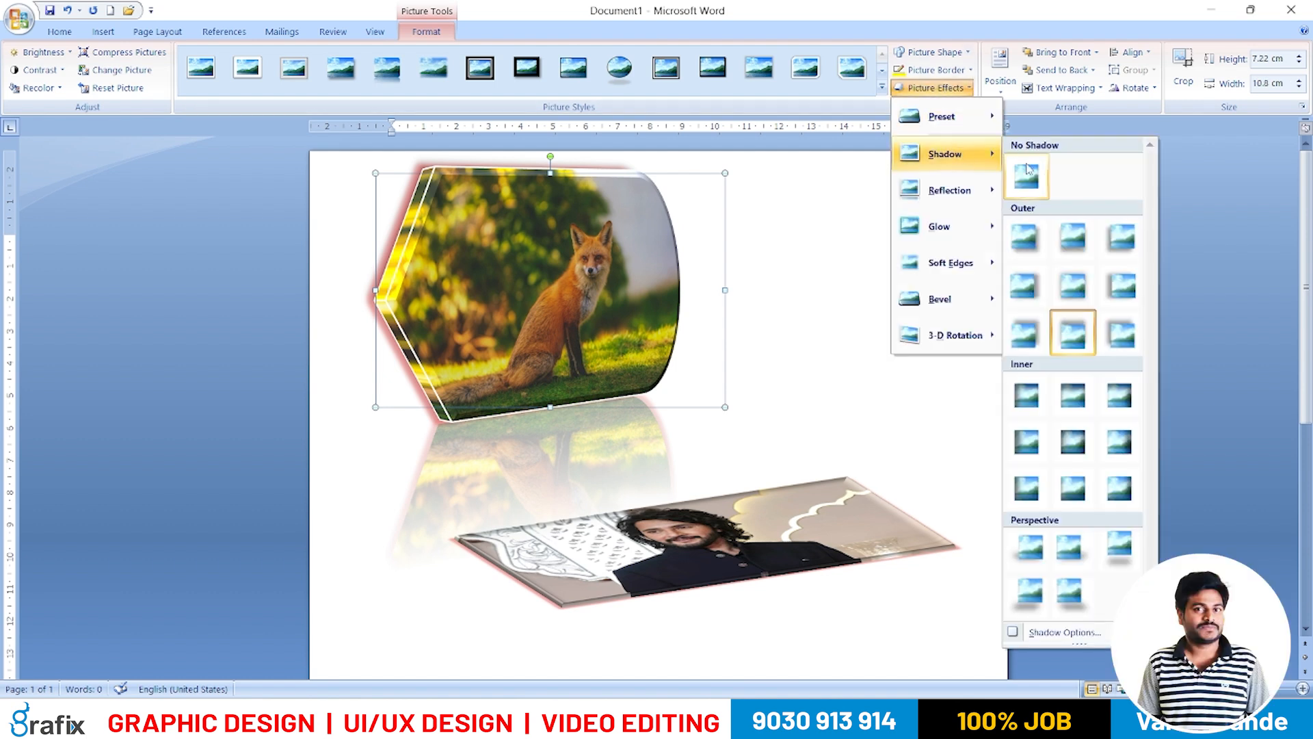
{"action": "left_click", "coordinate": [955, 88]}
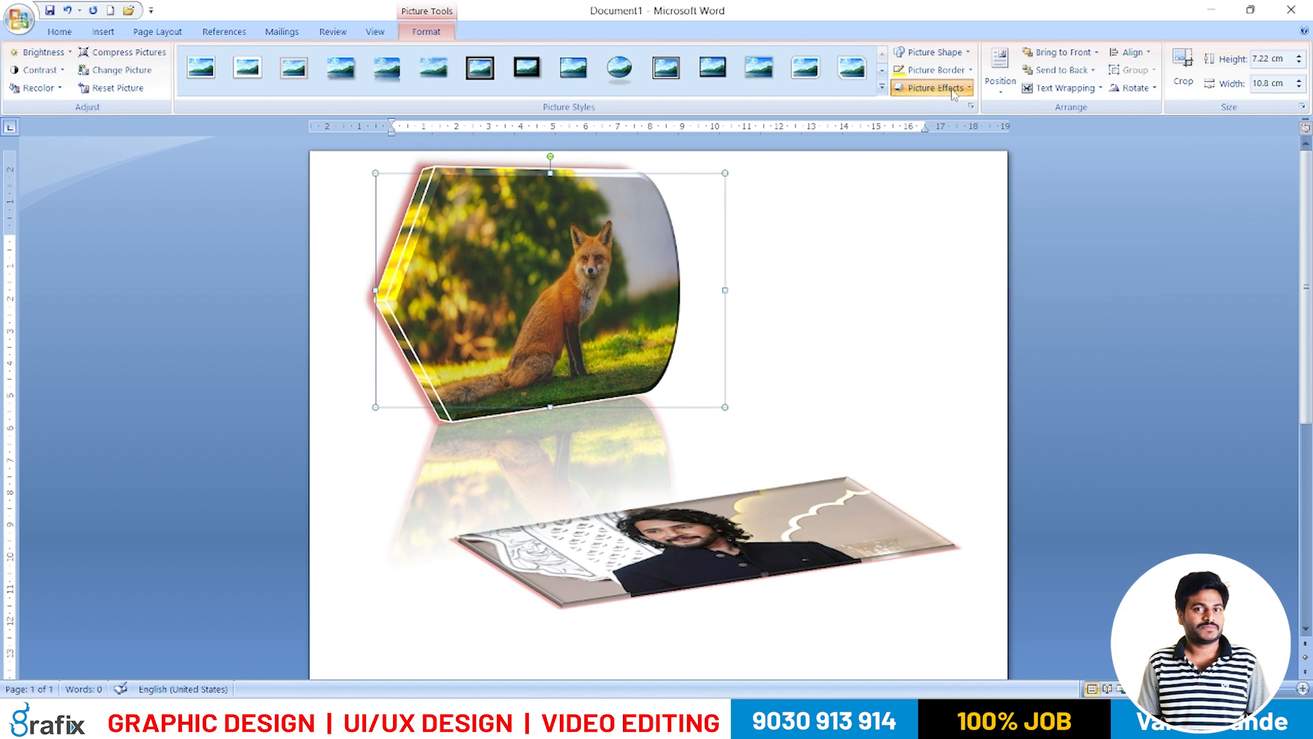
{"action": "left_click", "coordinate": [947, 88]}
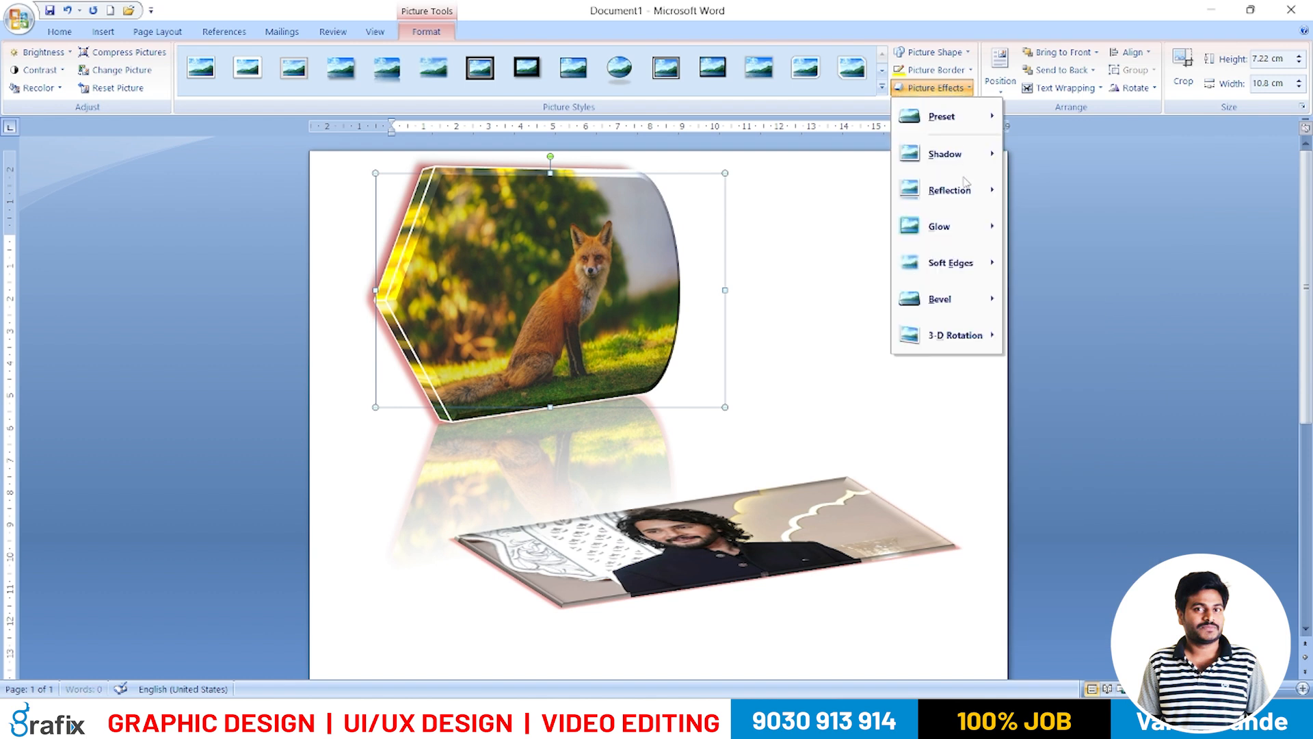
{"action": "mouse_move", "coordinate": [971, 190]}
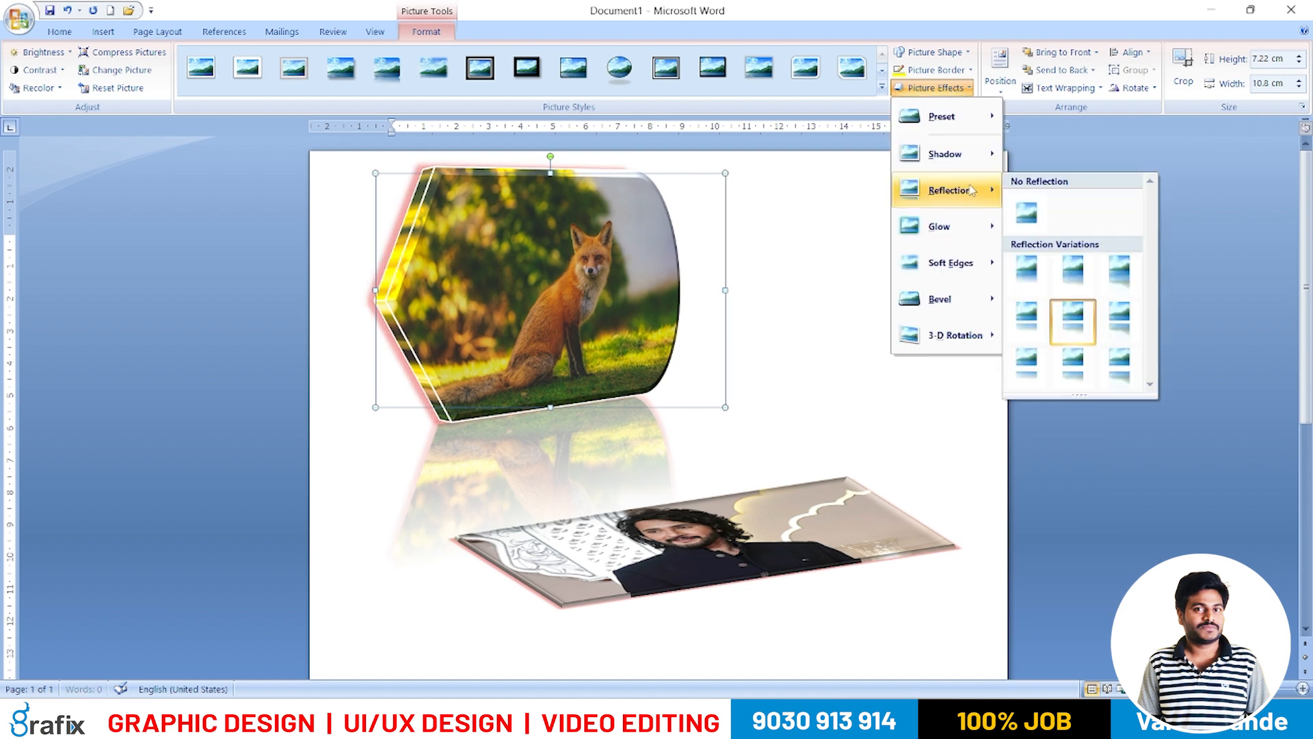
{"action": "left_click", "coordinate": [1032, 211]}
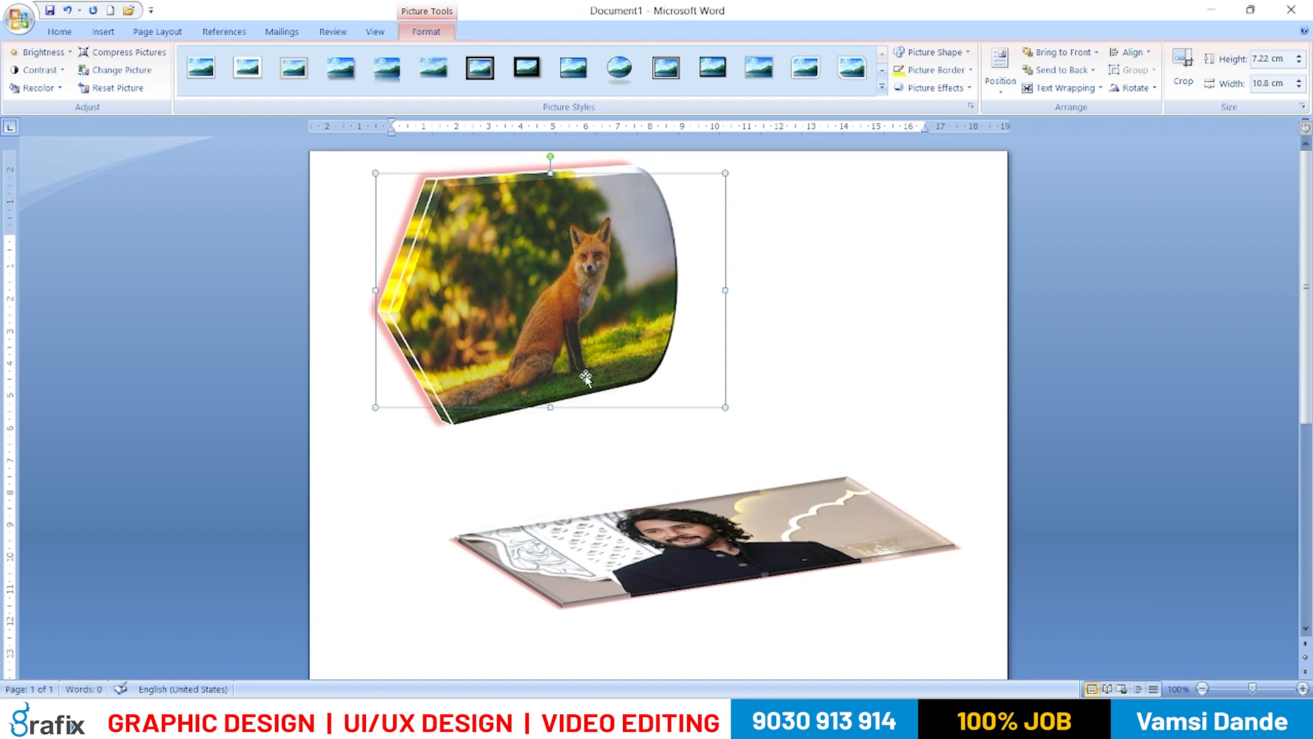
- Remove the glow from the fox picture
{"action": "left_click", "coordinate": [935, 88]}
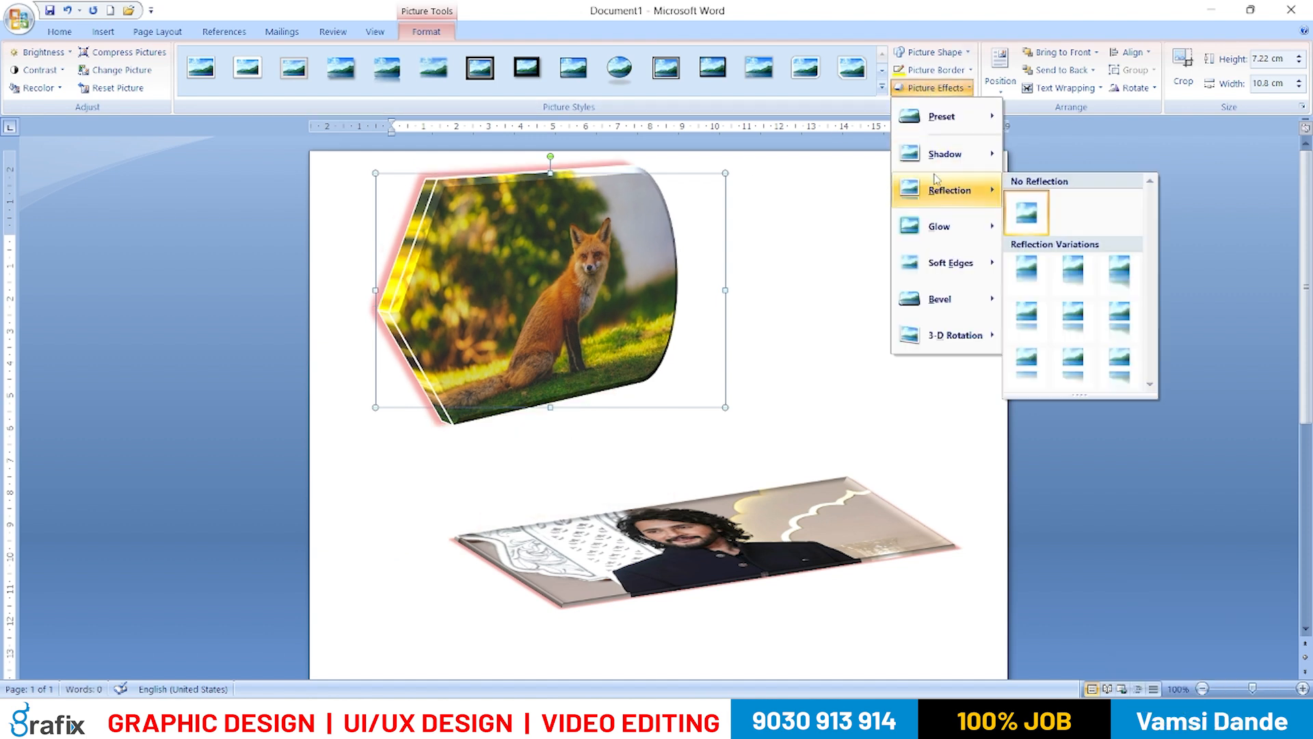
{"action": "mouse_move", "coordinate": [932, 232]}
{"action": "left_click", "coordinate": [1028, 248]}
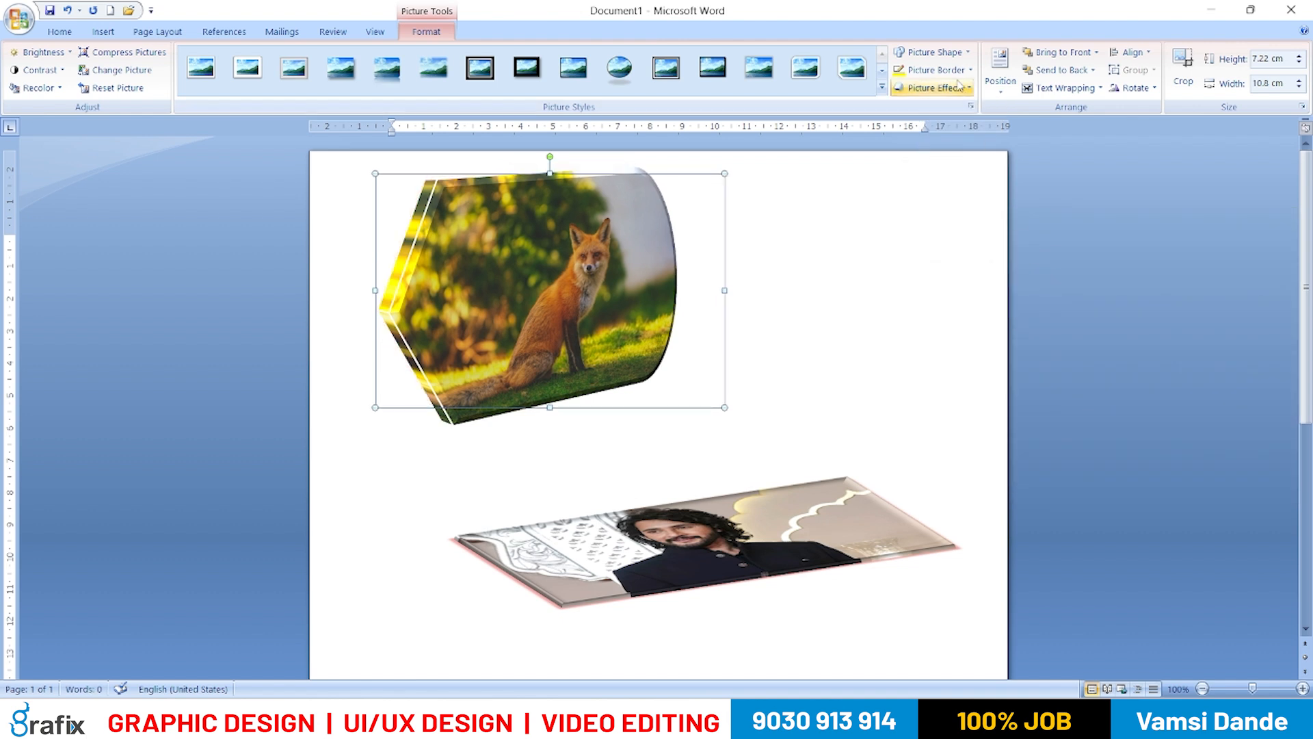
- Reset the fox picture to discard all its formatting changes
{"action": "left_click", "coordinate": [924, 69]}
{"action": "left_click", "coordinate": [934, 88]}
{"action": "left_click", "coordinate": [935, 88]}
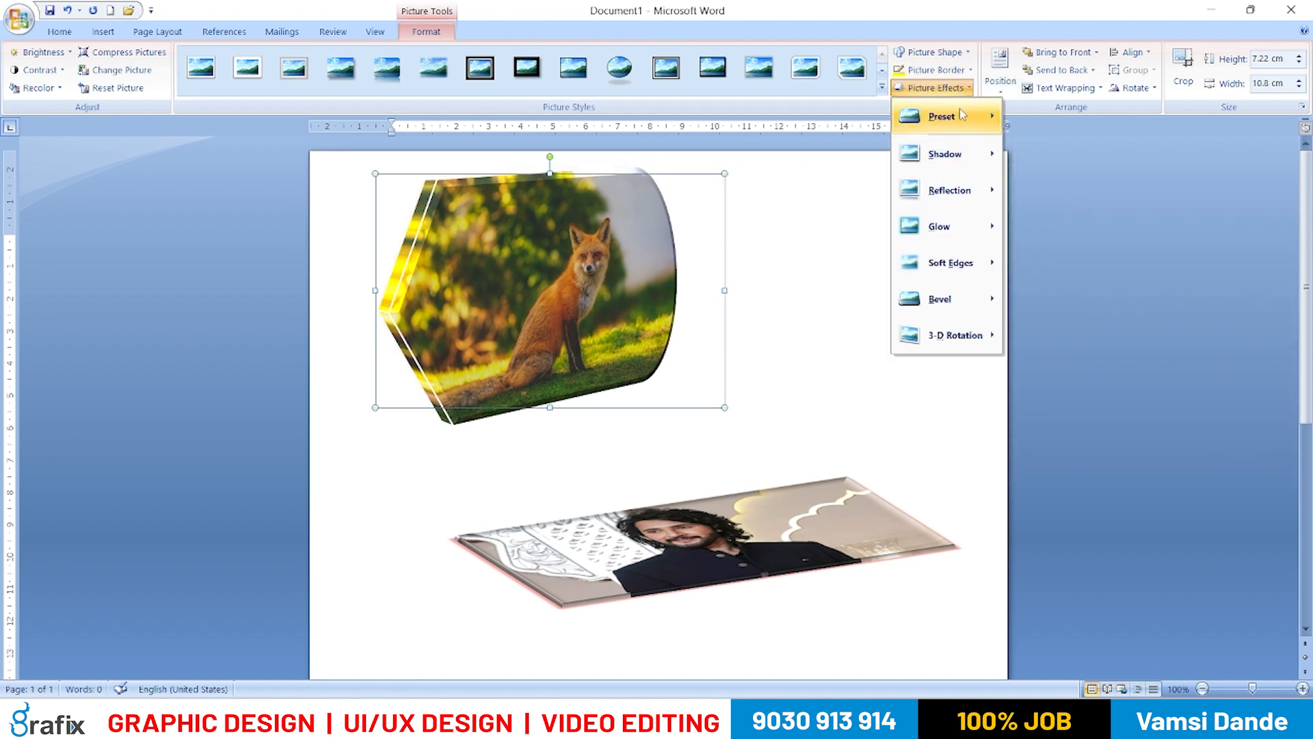
{"action": "mouse_move", "coordinate": [959, 104]}
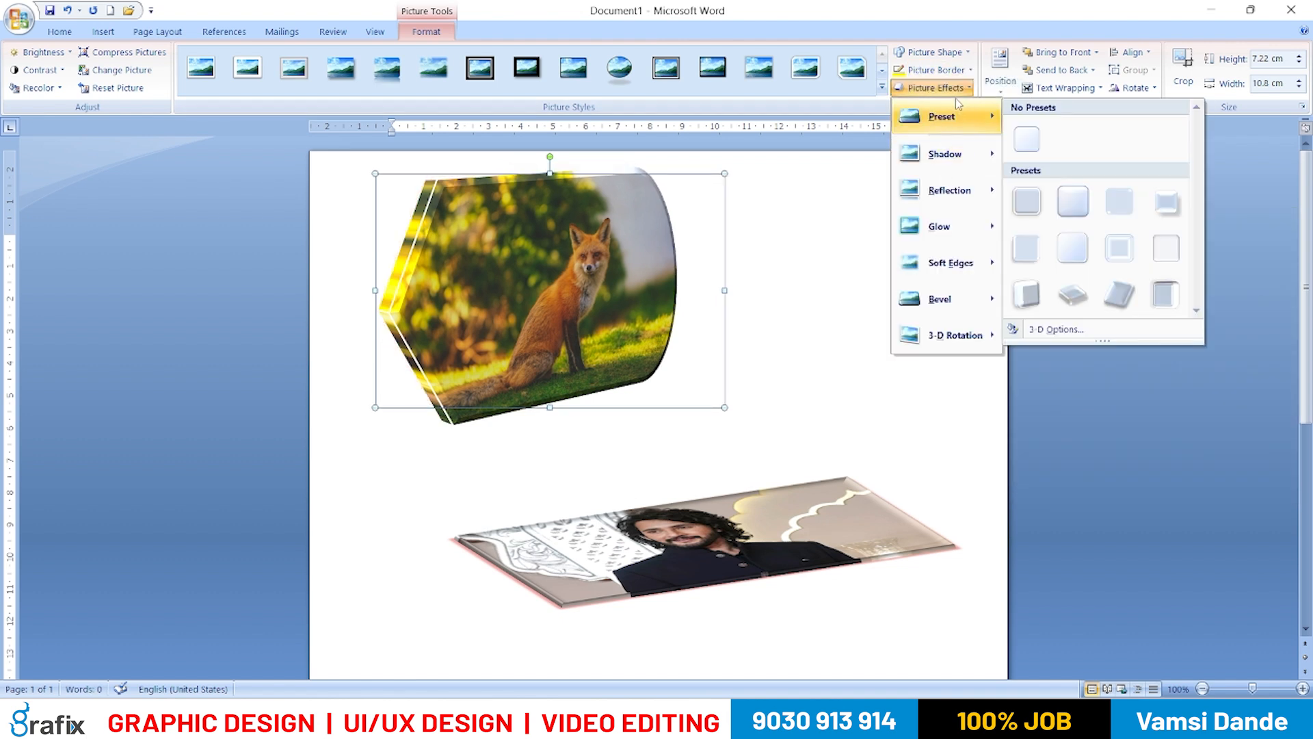
{"action": "left_click", "coordinate": [139, 94]}
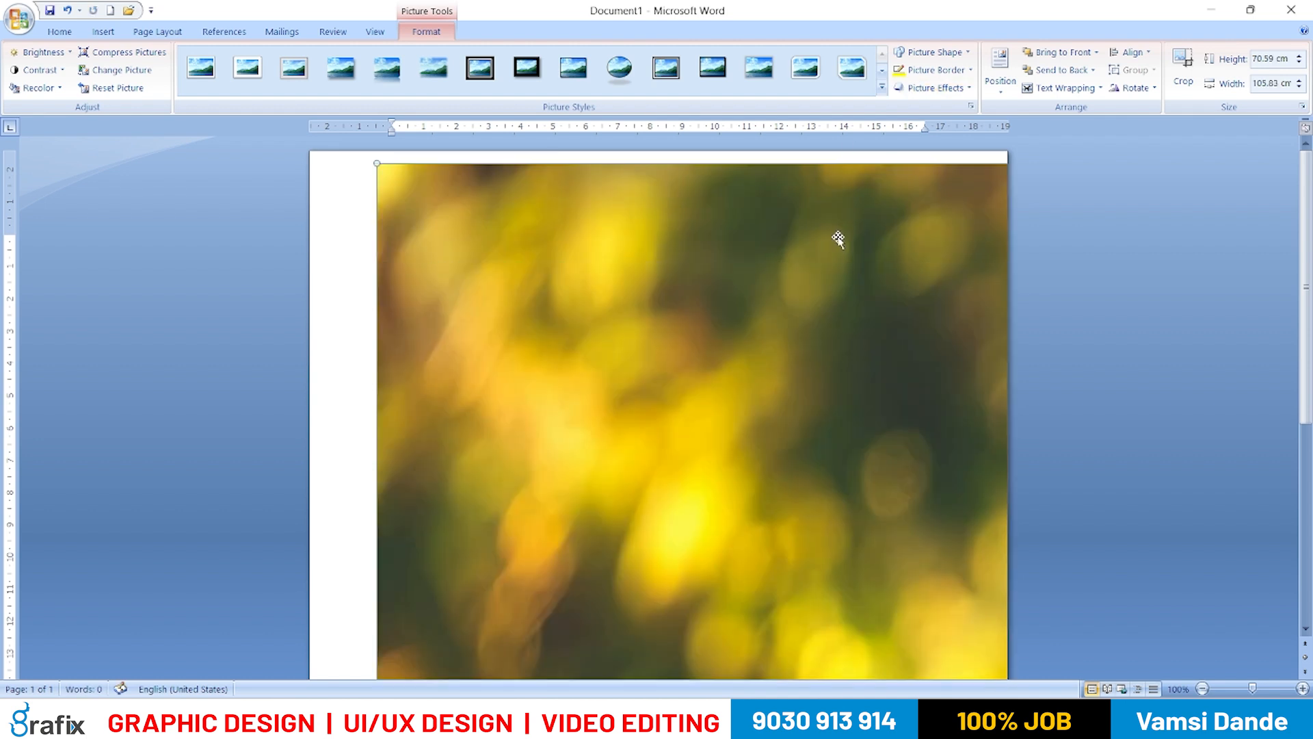
- Scale the oversized fox picture down to about 44.96 by 67.4 cm, moving it on the page between resizes
{"action": "left_click_drag", "start_coordinate": [377, 165], "coordinate": [1162, 564]}
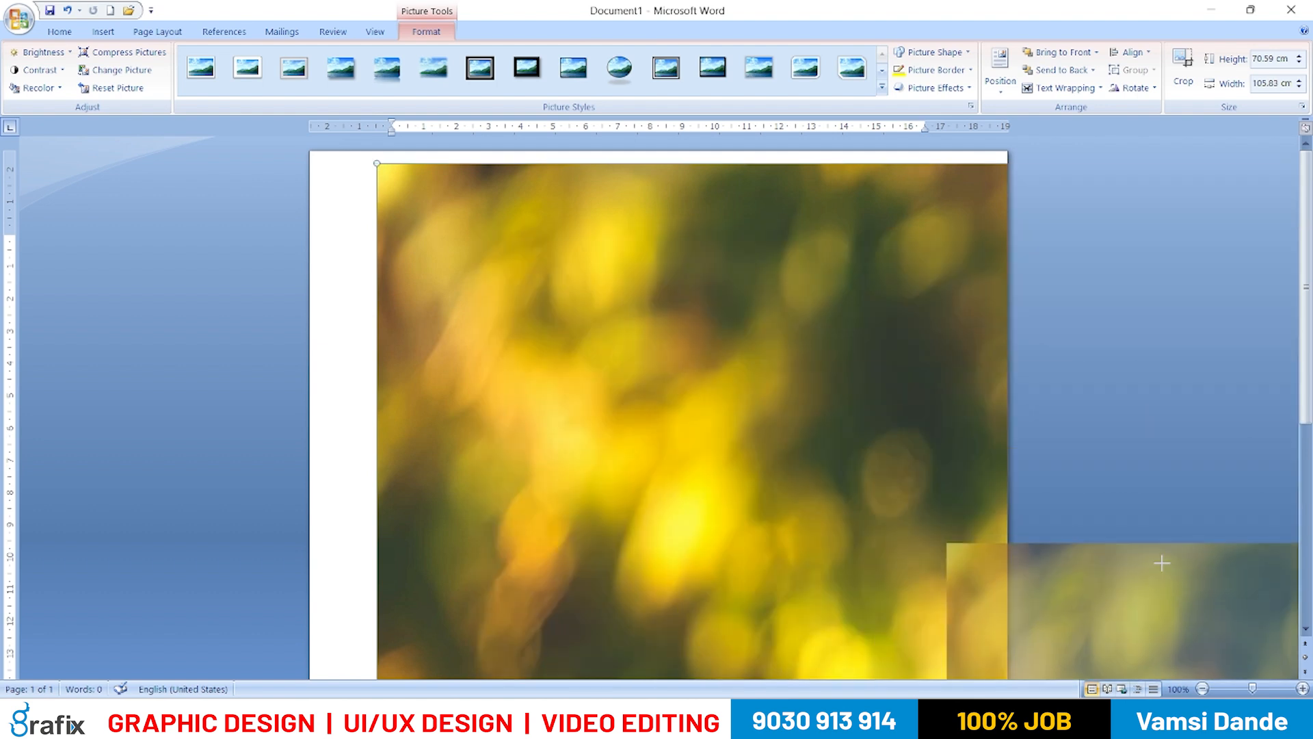
{"action": "left_click_drag", "start_coordinate": [930, 593], "coordinate": [363, 180]}
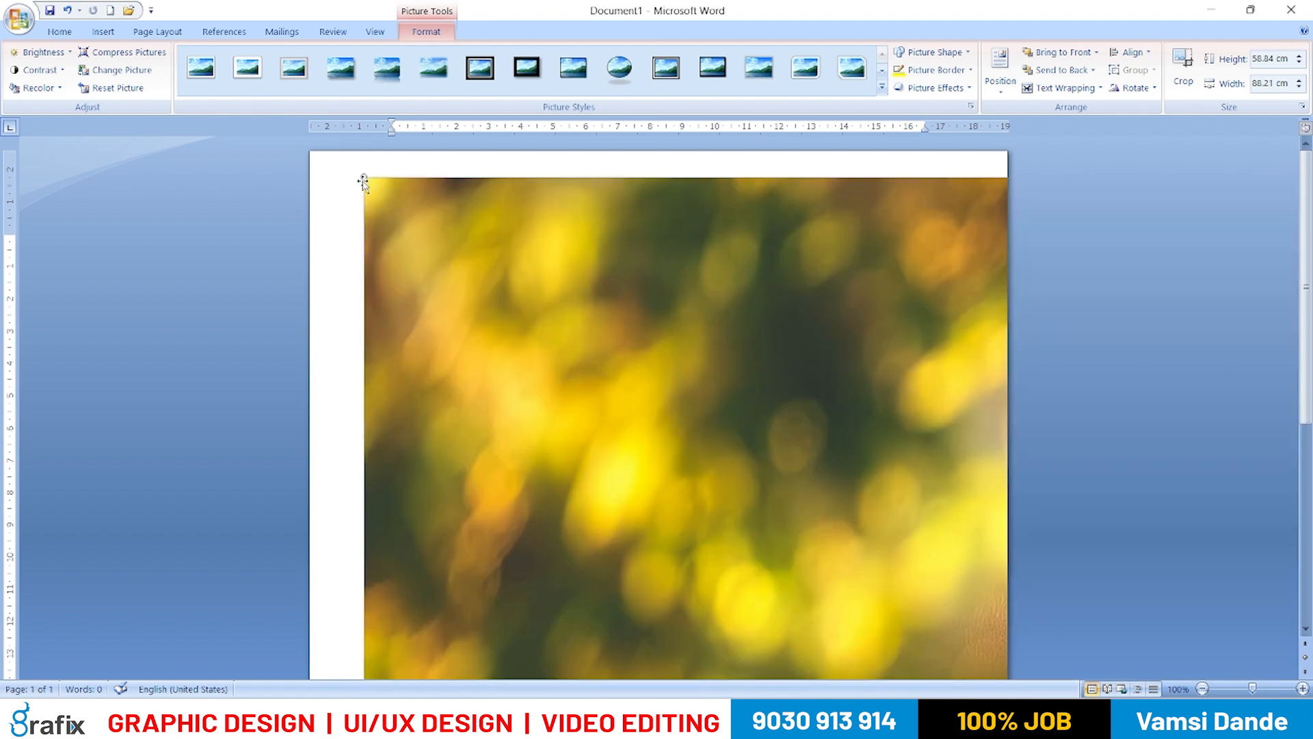
{"action": "left_click_drag", "start_coordinate": [534, 296], "coordinate": [1224, 653]}
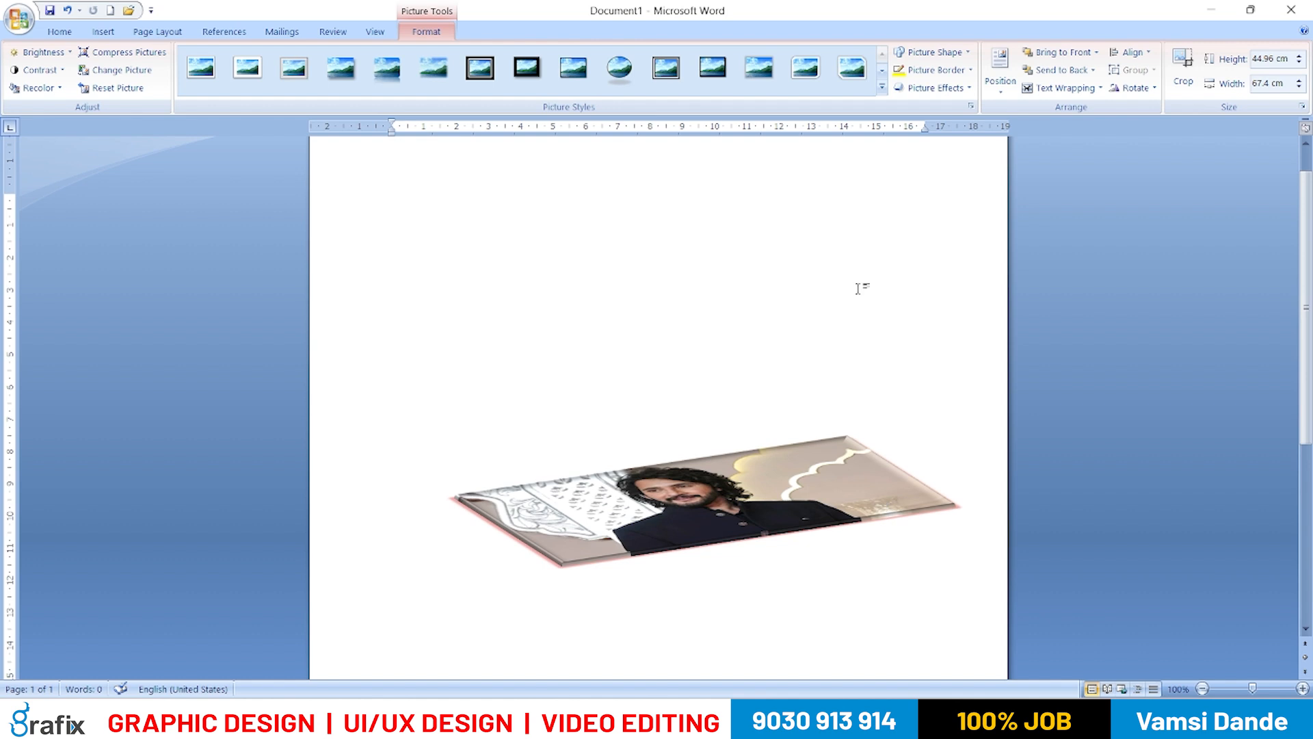
- Align the oversized fox picture to the middle of the page margins
{"action": "left_click", "coordinate": [1132, 52]}
{"action": "left_click", "coordinate": [1133, 57]}
{"action": "left_click", "coordinate": [1132, 53]}
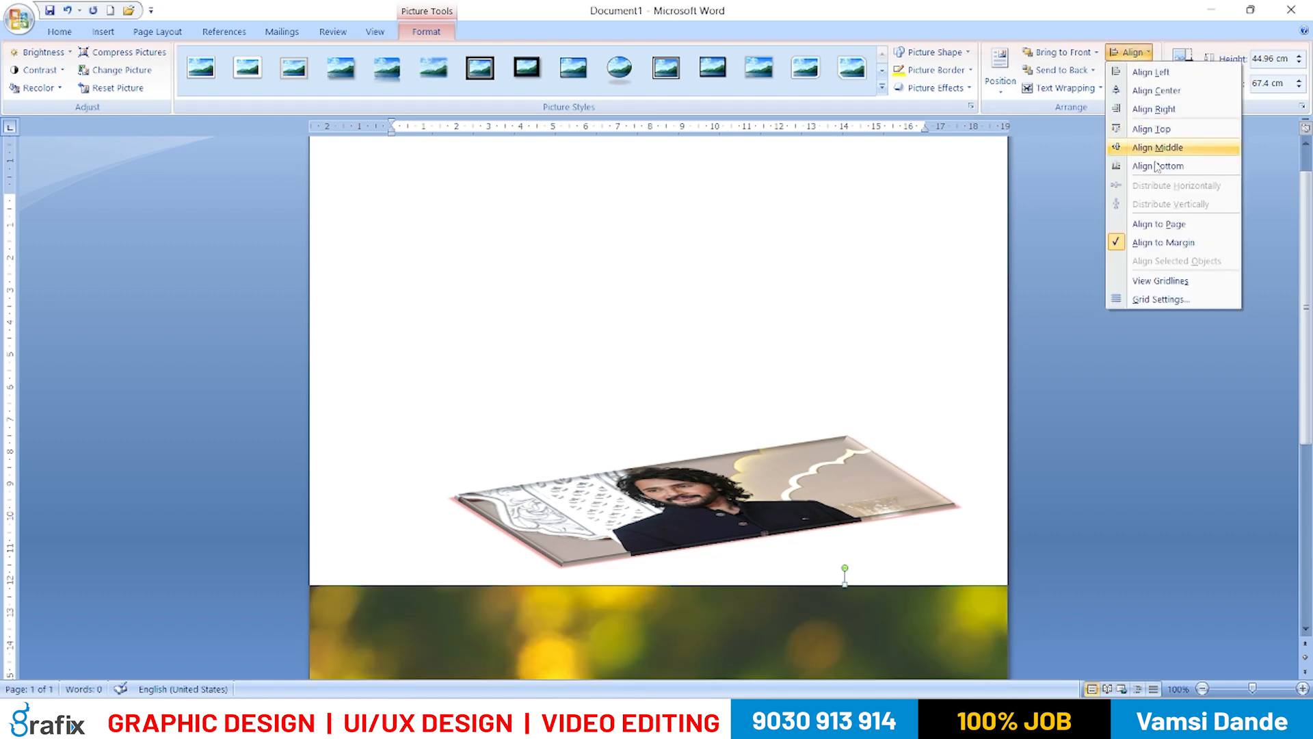
{"action": "left_click", "coordinate": [887, 288]}
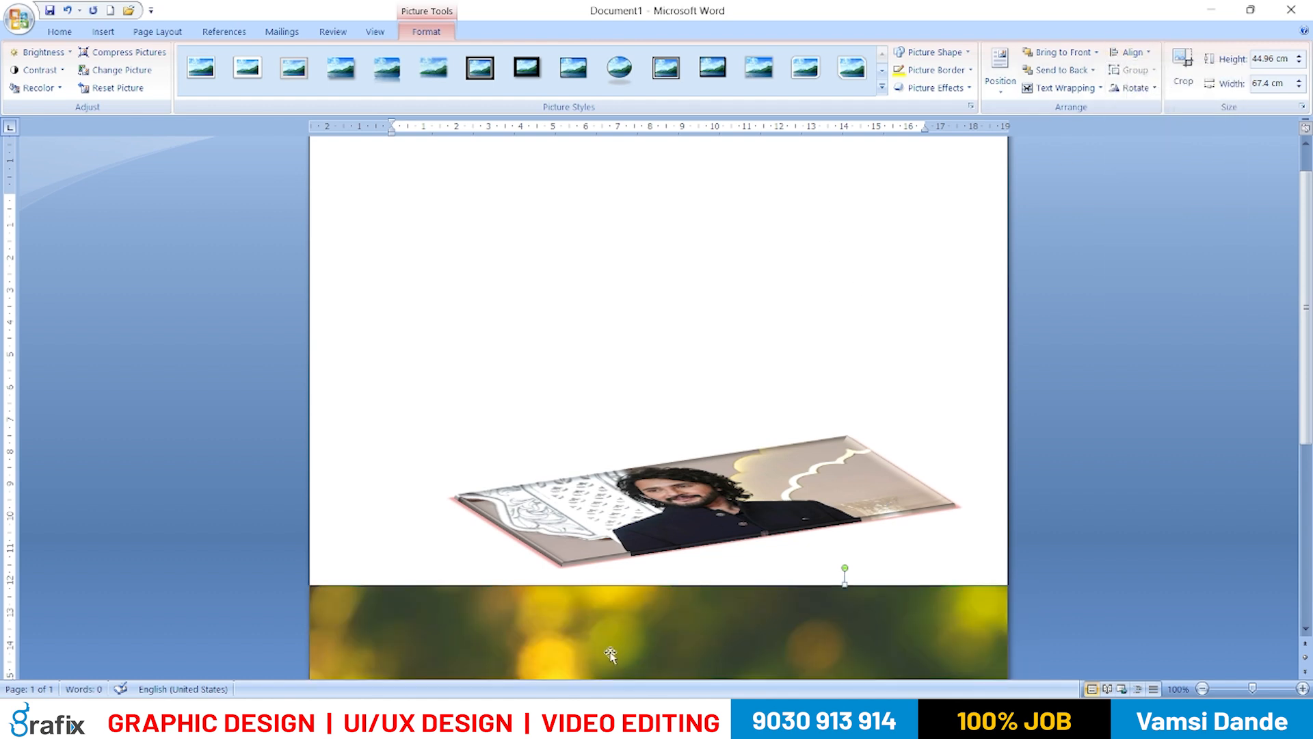
{"action": "left_click", "coordinate": [1148, 55]}
{"action": "left_click", "coordinate": [1157, 151]}
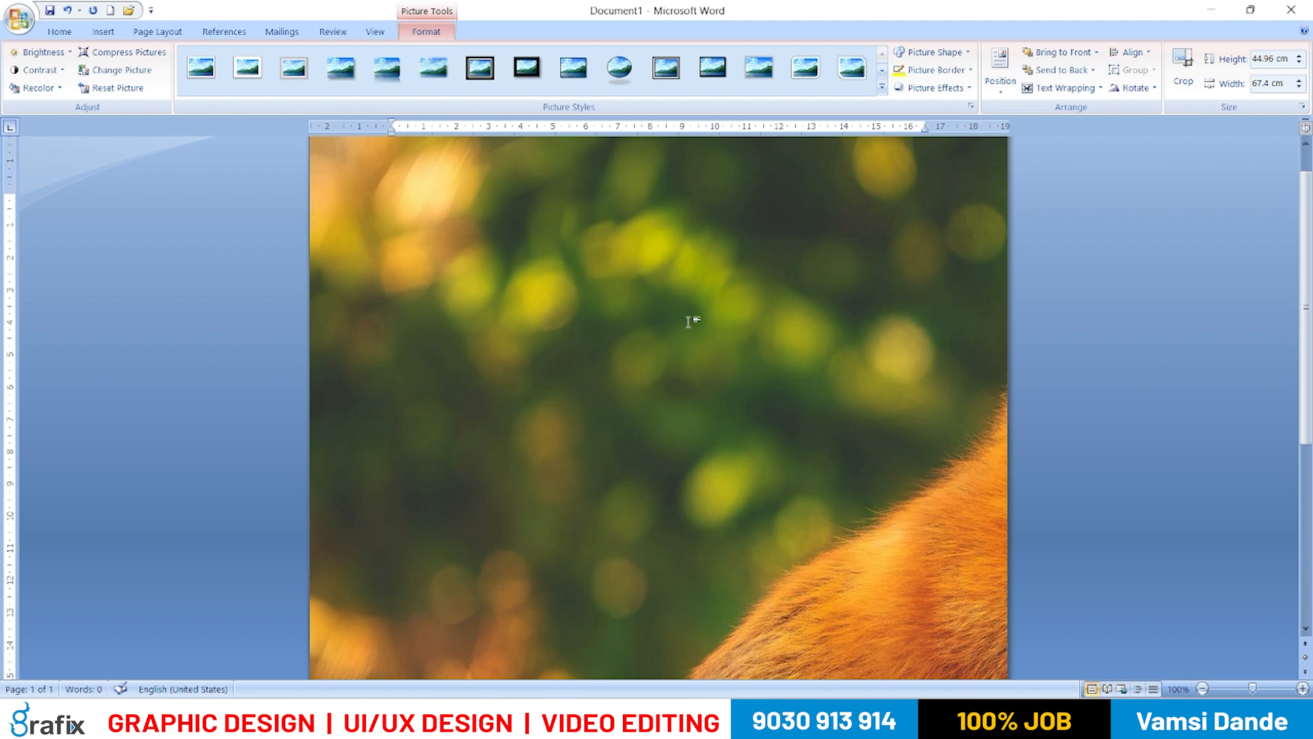
- Delete the oversized fox picture and insert a fresh copy of the fox photo from the IMAGES-PHOTOS folder
{"action": "key", "text": "Delete"}
{"action": "left_click", "coordinate": [103, 31]}
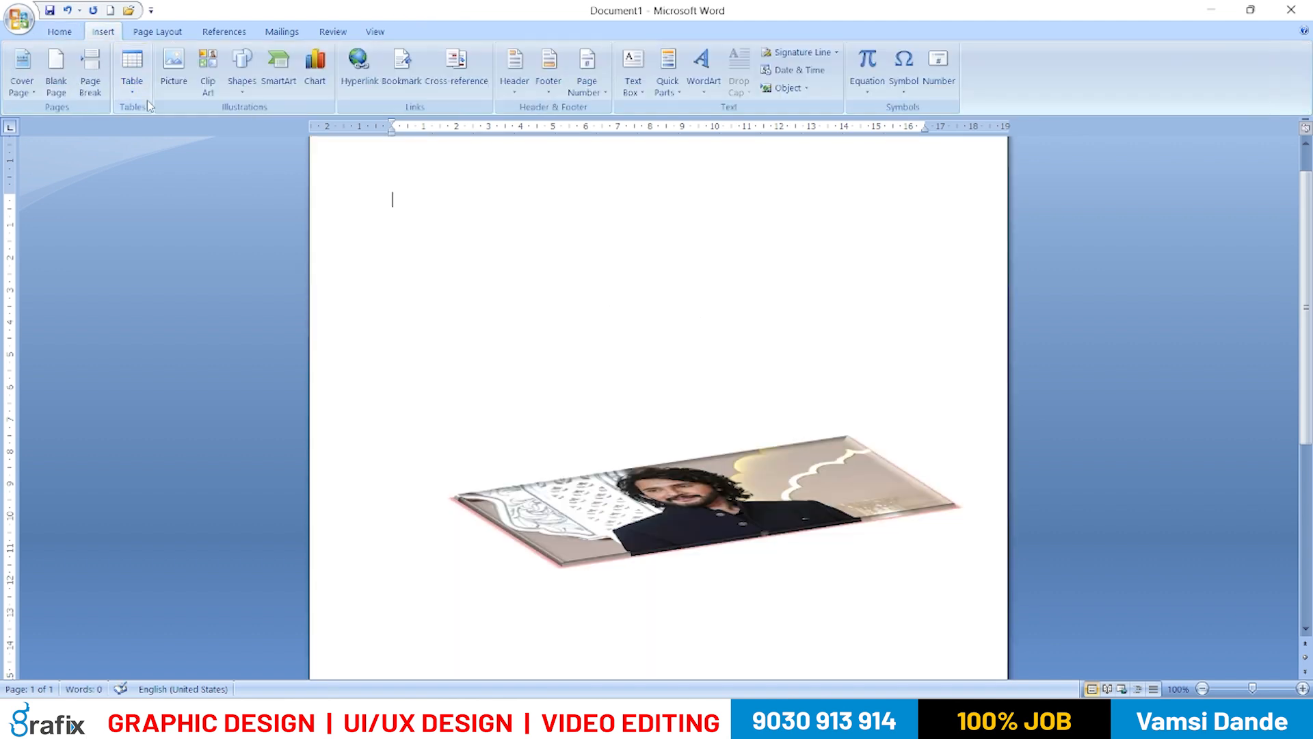
{"action": "left_click", "coordinate": [164, 75]}
{"action": "scroll", "coordinate": [456, 251], "scroll_direction": "down", "scroll_amount": 5}
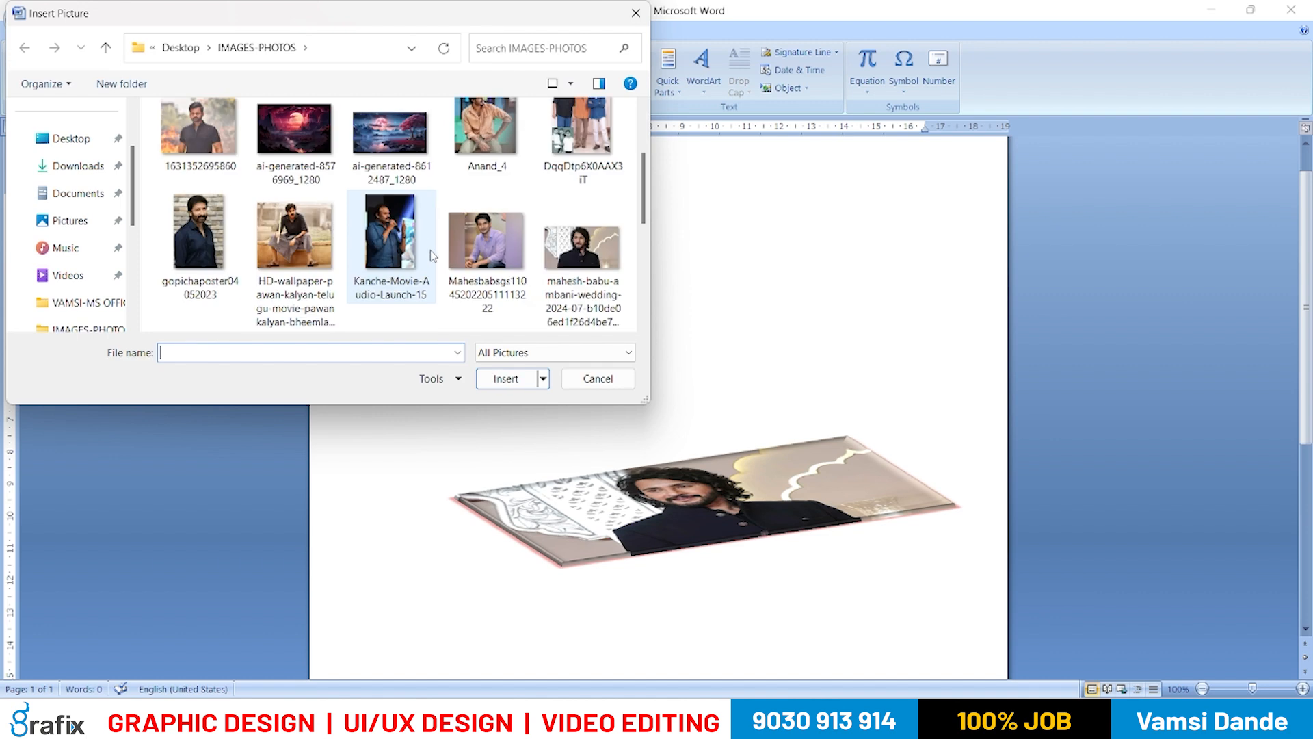
{"action": "left_click", "coordinate": [457, 250]}
{"action": "double_click", "coordinate": [456, 250]}
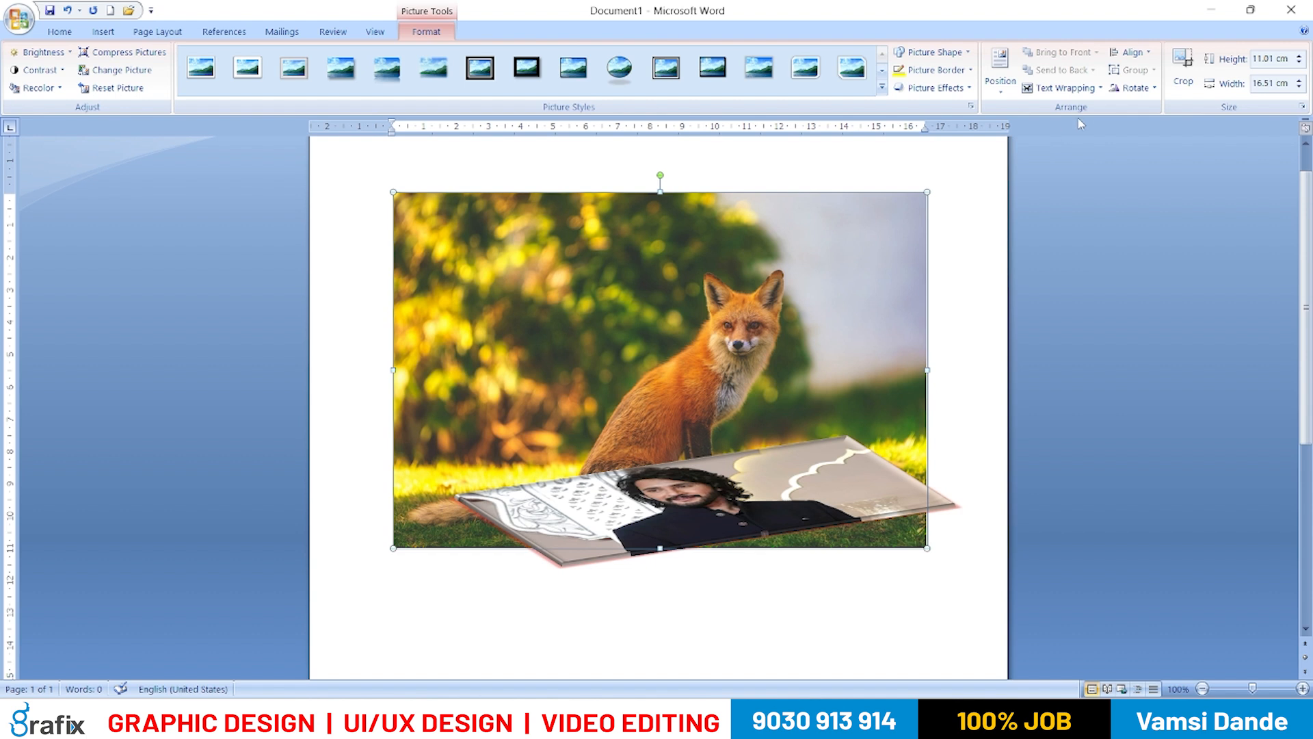
- Change the portrait's 3-D rotation to the upright parallel option sloping down to the right, and position it over the fox picture's lower edge
{"action": "left_click_drag", "start_coordinate": [818, 557], "coordinate": [814, 567]}
{"action": "left_click", "coordinate": [967, 89]}
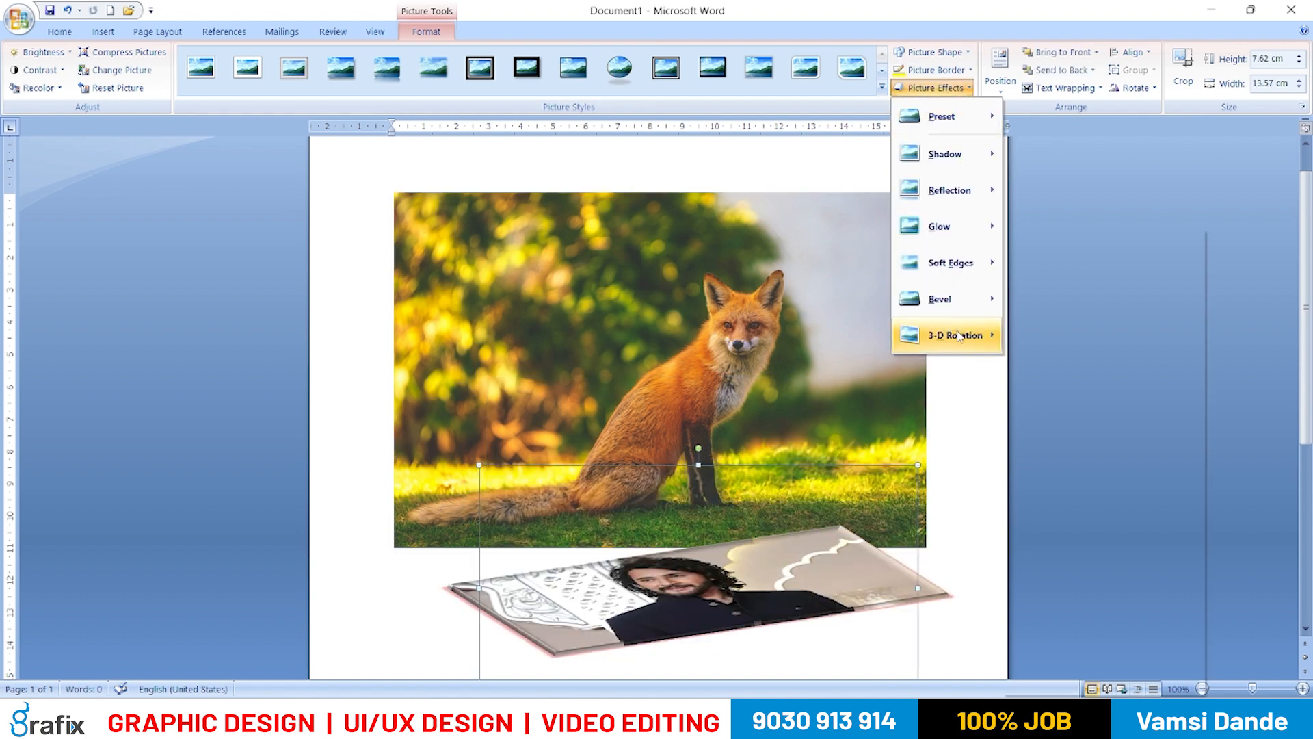
{"action": "mouse_move", "coordinate": [959, 337]}
{"action": "left_click", "coordinate": [1028, 335]}
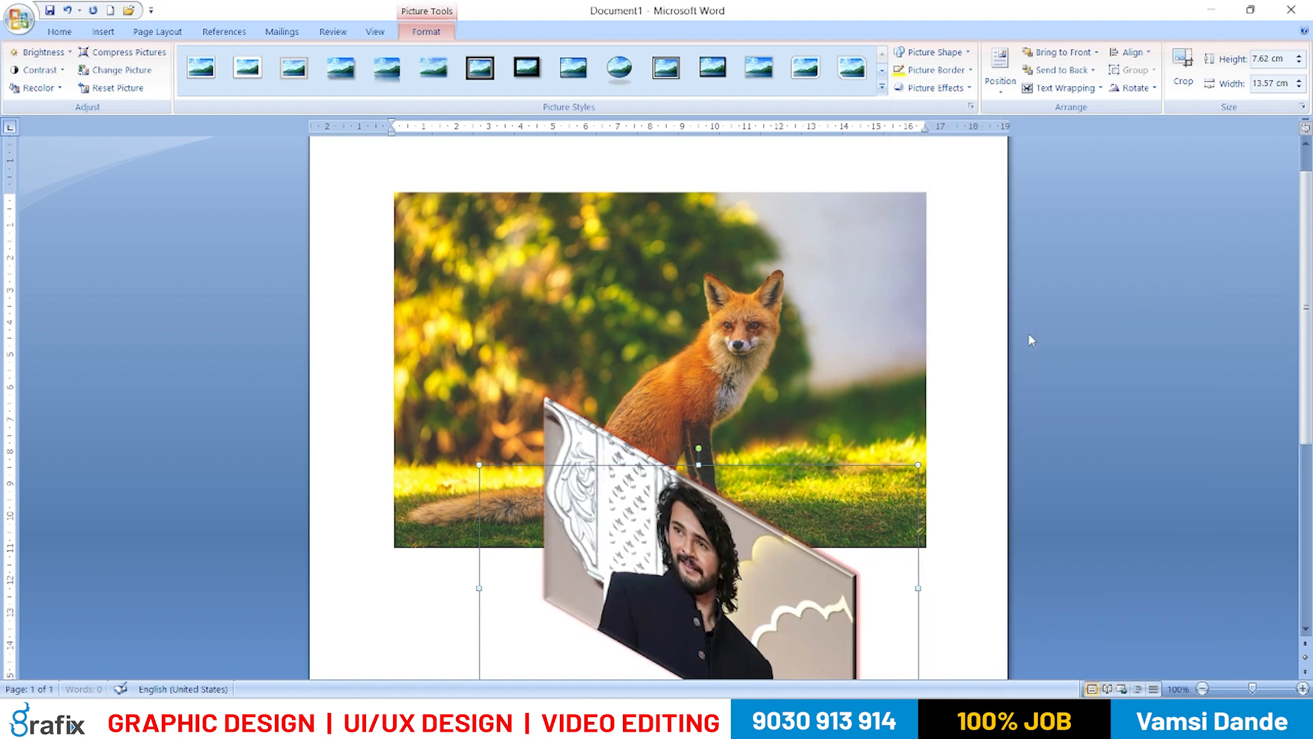
{"action": "left_click_drag", "start_coordinate": [755, 543], "coordinate": [760, 375]}
{"action": "left_click_drag", "start_coordinate": [784, 477], "coordinate": [761, 545]}
- Set the fox picture's text wrapping to In Front of Text
{"action": "left_click", "coordinate": [829, 238]}
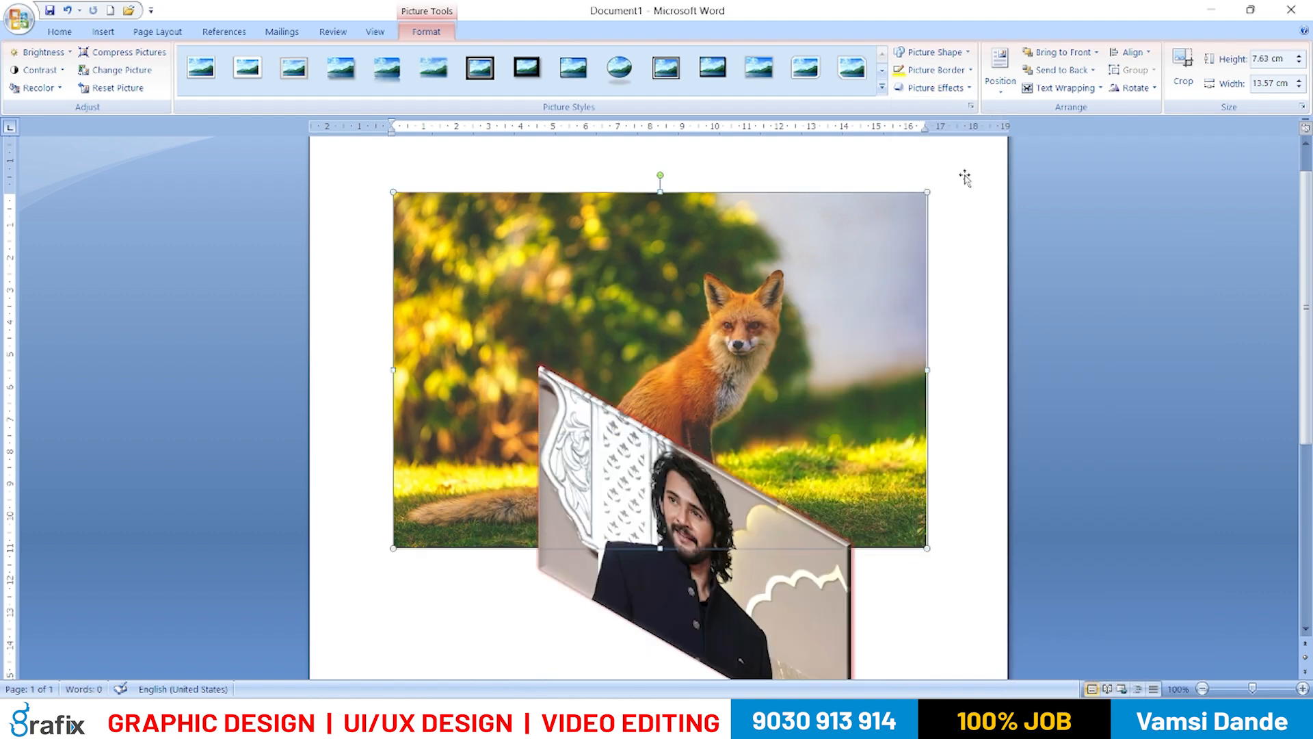
{"action": "left_click", "coordinate": [1047, 89]}
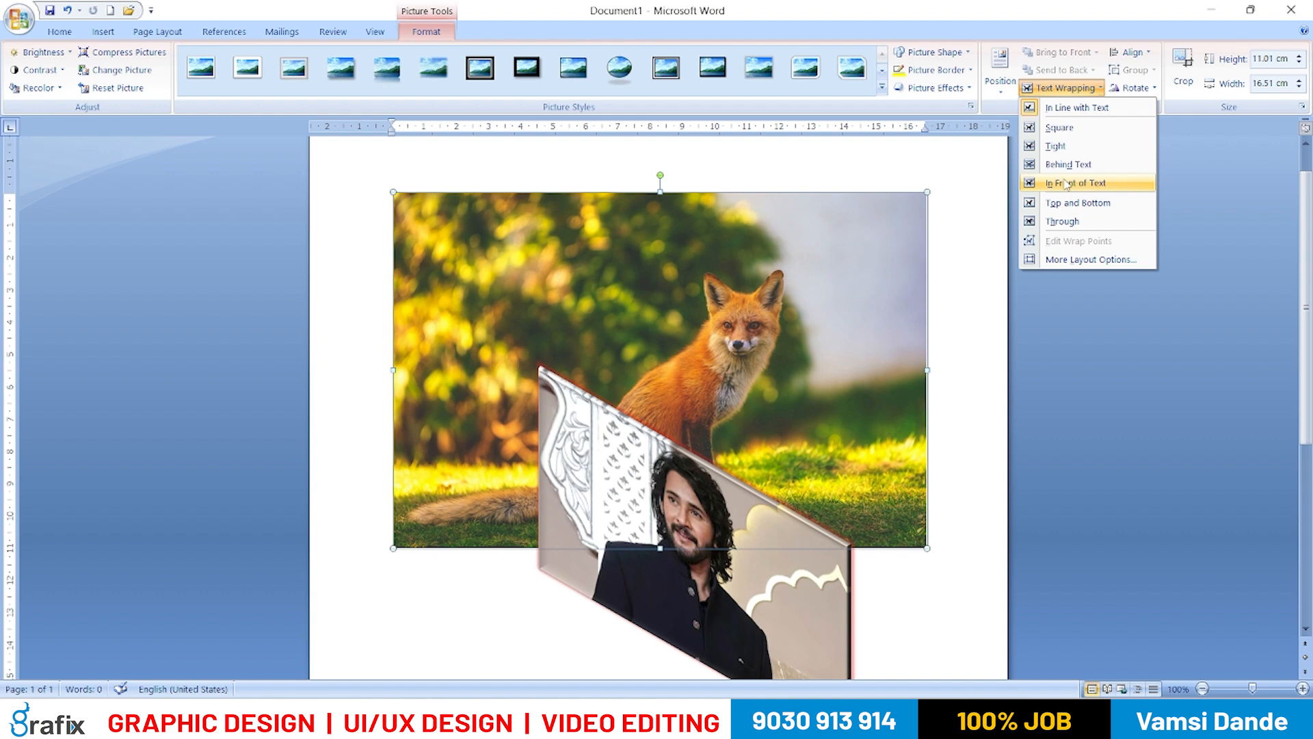
{"action": "left_click", "coordinate": [1065, 183]}
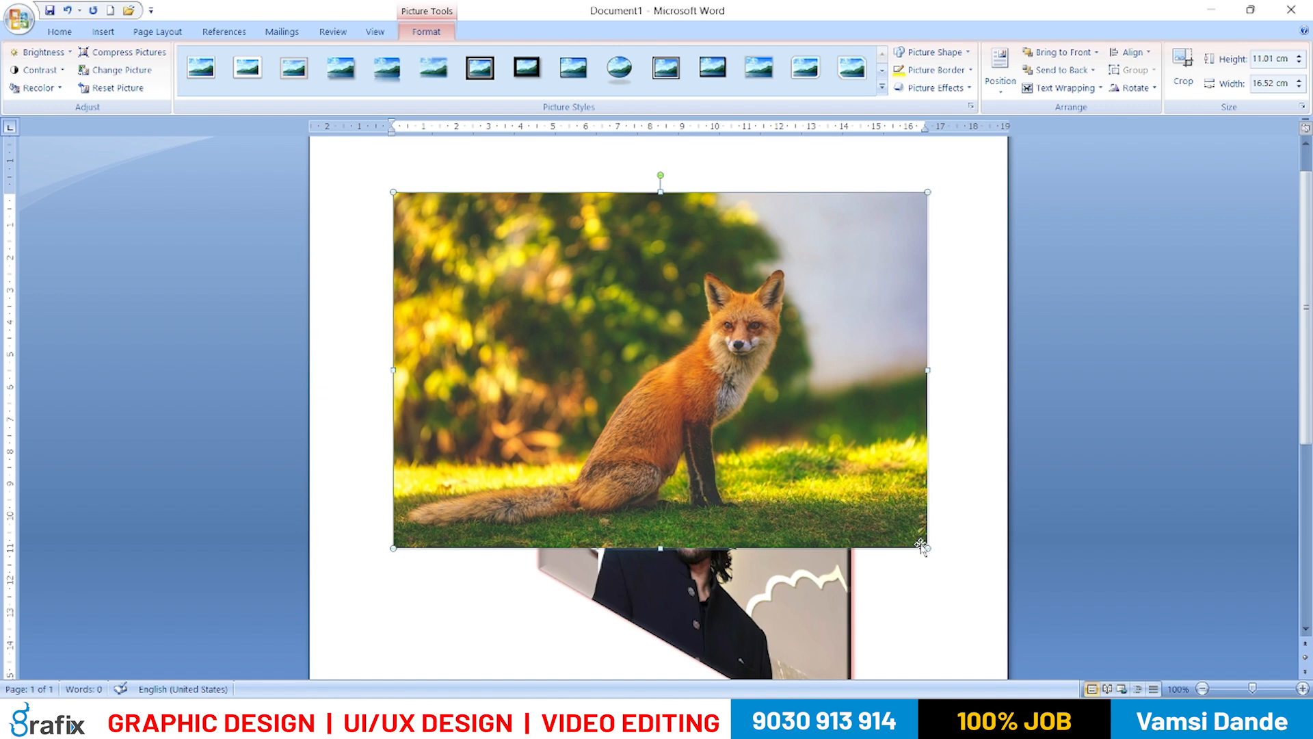
- Shrink the fox picture to about 7.39 by 11.08 cm and move it above the portrait
{"action": "left_click_drag", "start_coordinate": [751, 429], "coordinate": [751, 429]}
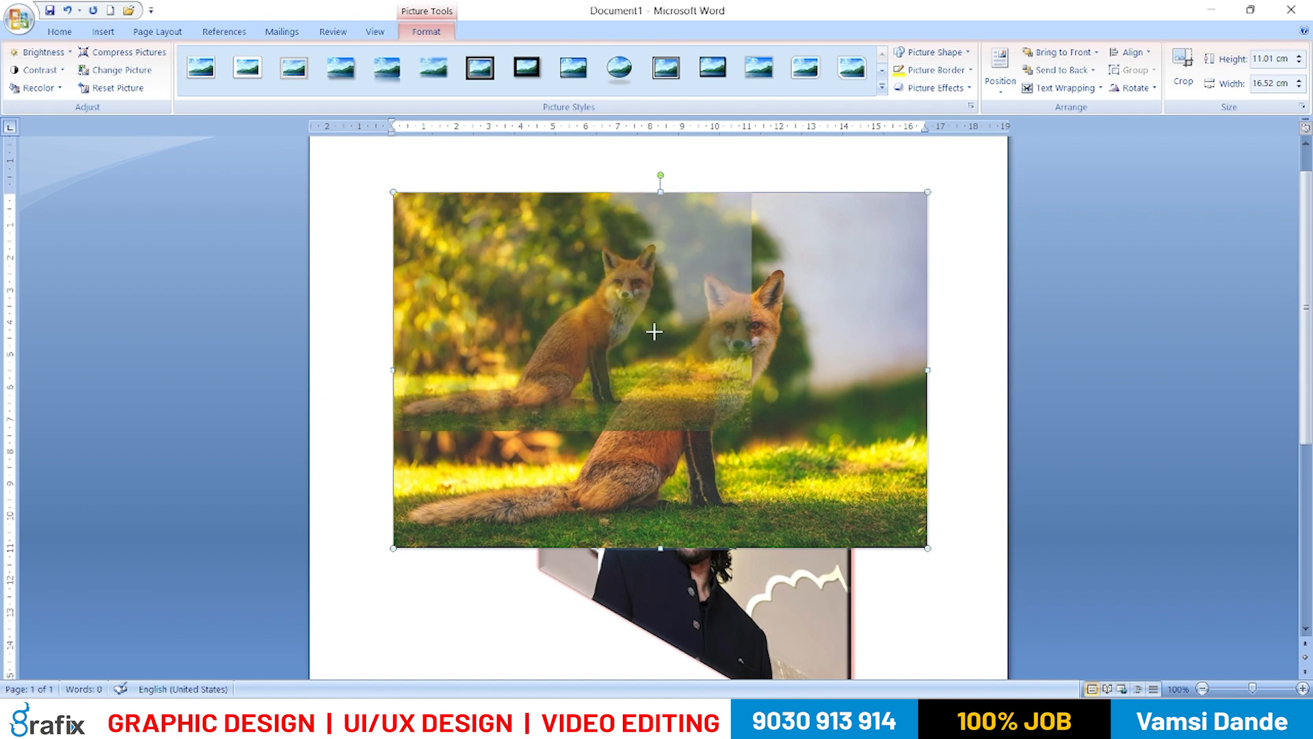
{"action": "left_click_drag", "start_coordinate": [675, 352], "coordinate": [717, 380]}
{"action": "left_click_drag", "start_coordinate": [1067, 159], "coordinate": [1080, 72]}
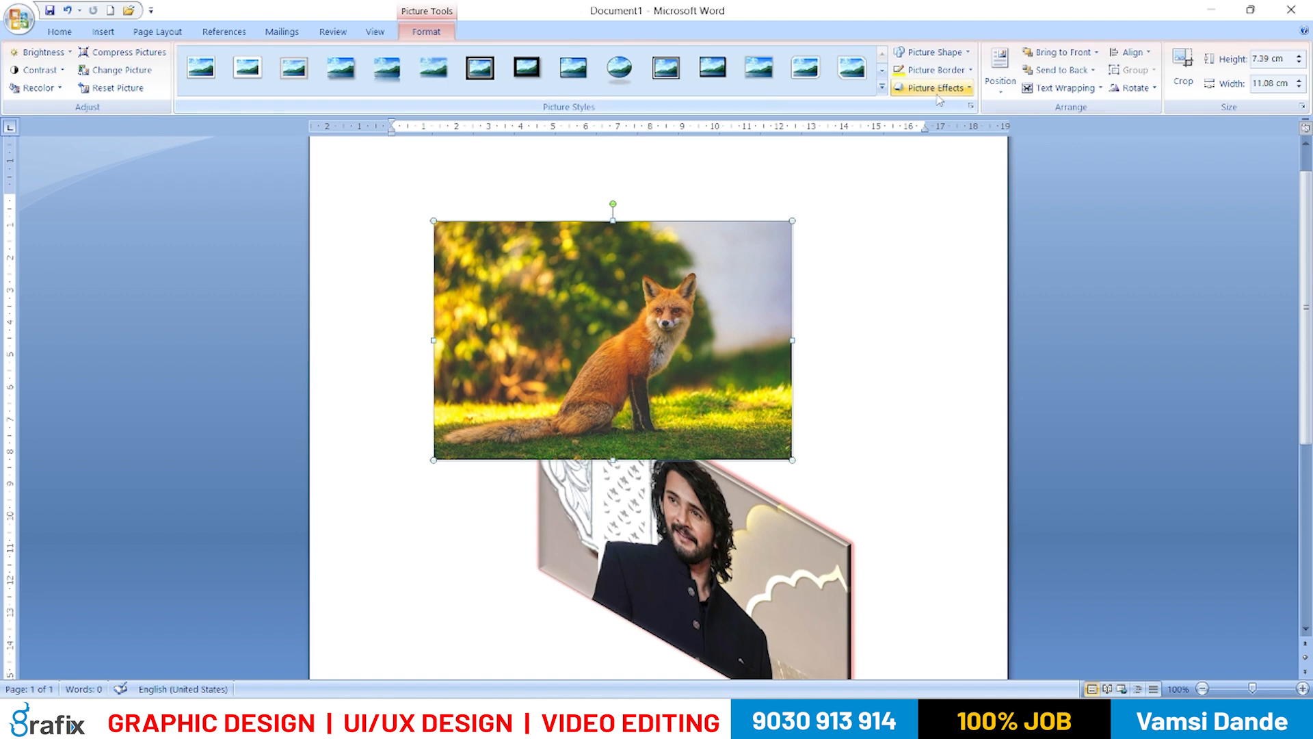
- Give the fox picture a 3 pt border
{"action": "left_click", "coordinate": [937, 69]}
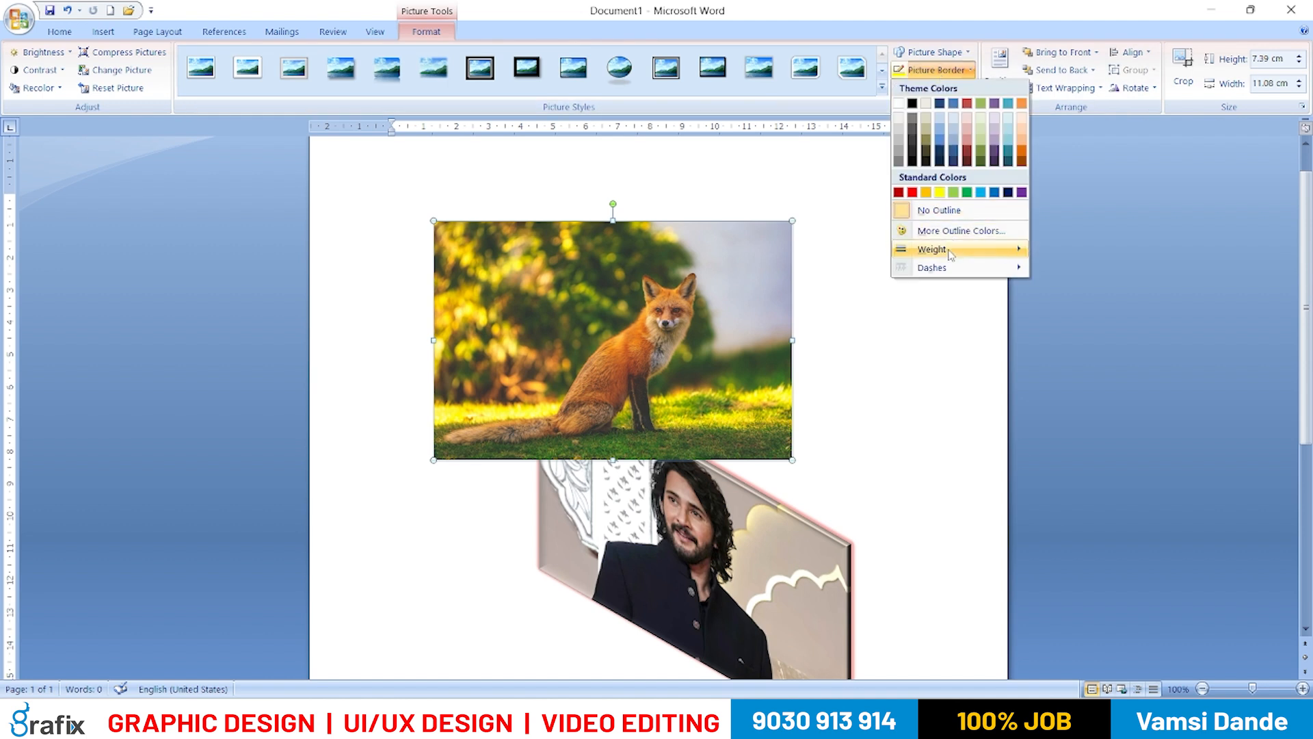
{"action": "mouse_move", "coordinate": [950, 252]}
{"action": "left_click", "coordinate": [1138, 353]}
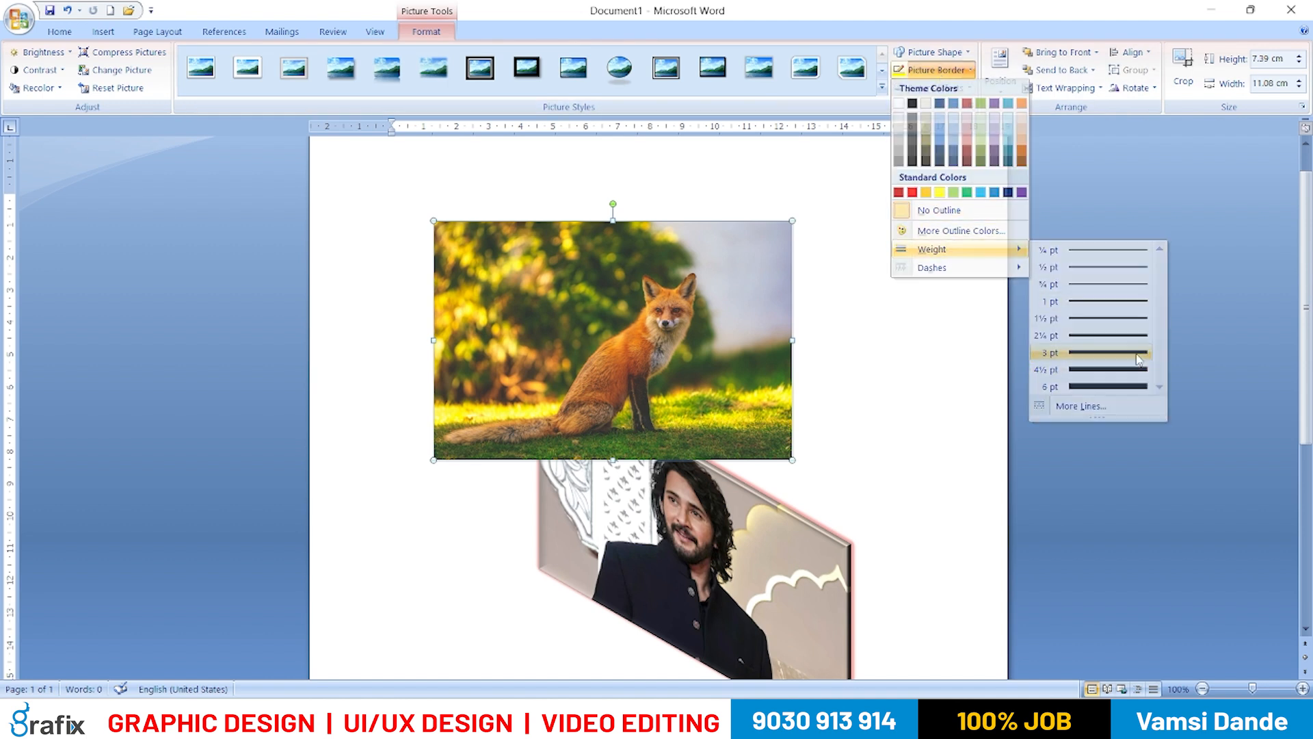
- Try dark blue as the fox picture's border colour, and change it to standard red
{"action": "left_click", "coordinate": [954, 72]}
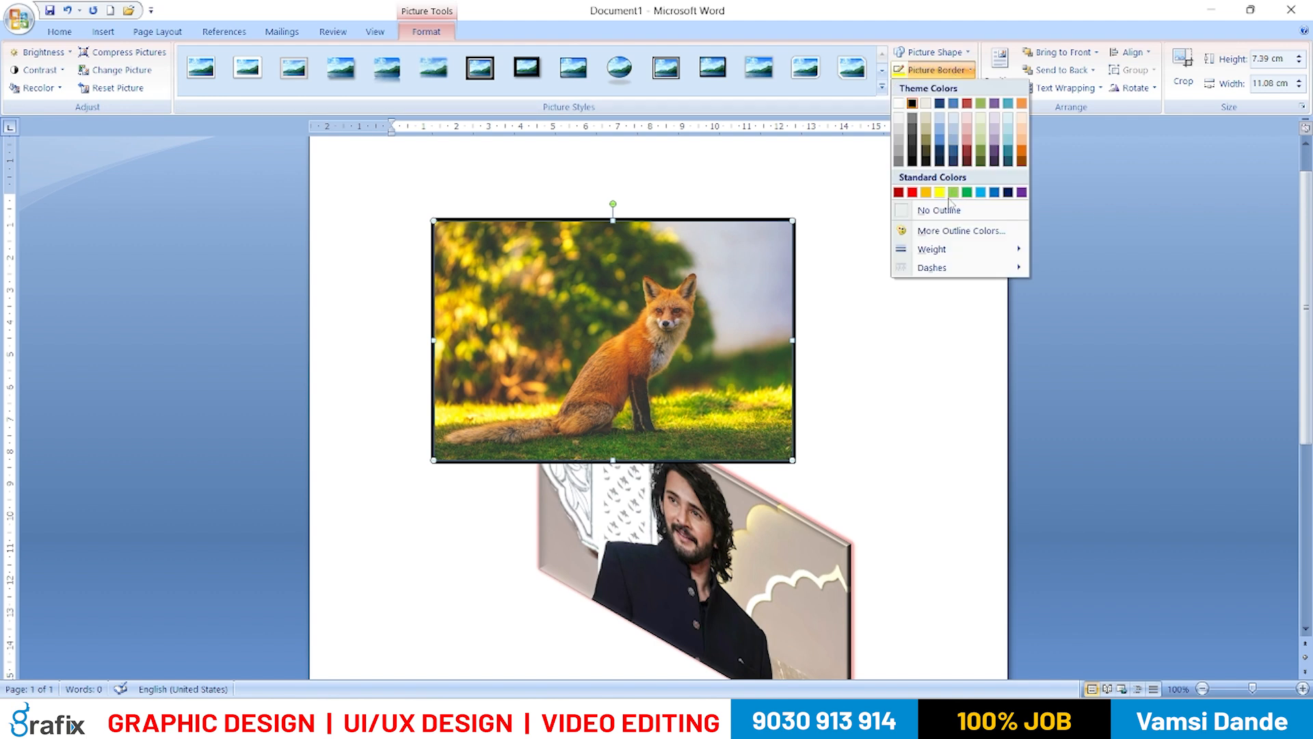
{"action": "left_click", "coordinate": [1006, 193]}
{"action": "left_click", "coordinate": [954, 72]}
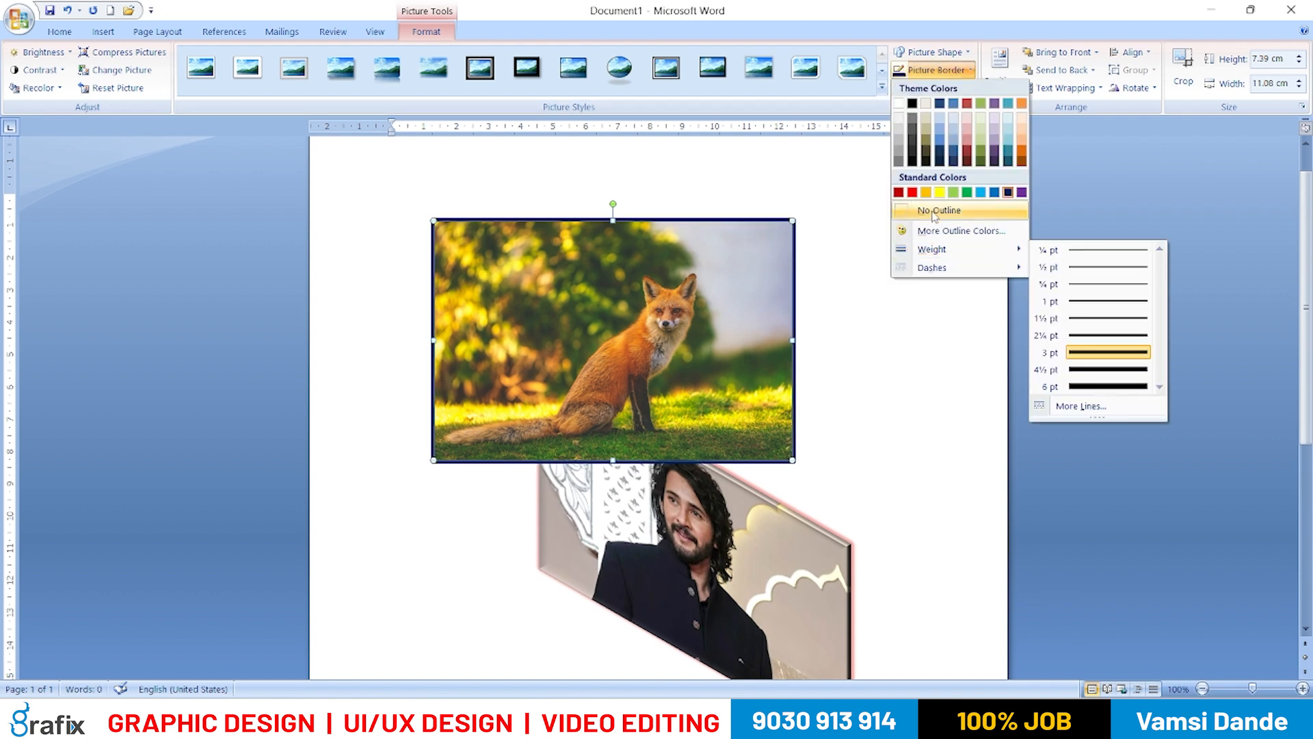
{"action": "left_click", "coordinate": [913, 192]}
- Make the fox picture's border dashed and move the picture slightly up the page
{"action": "left_click", "coordinate": [950, 89]}
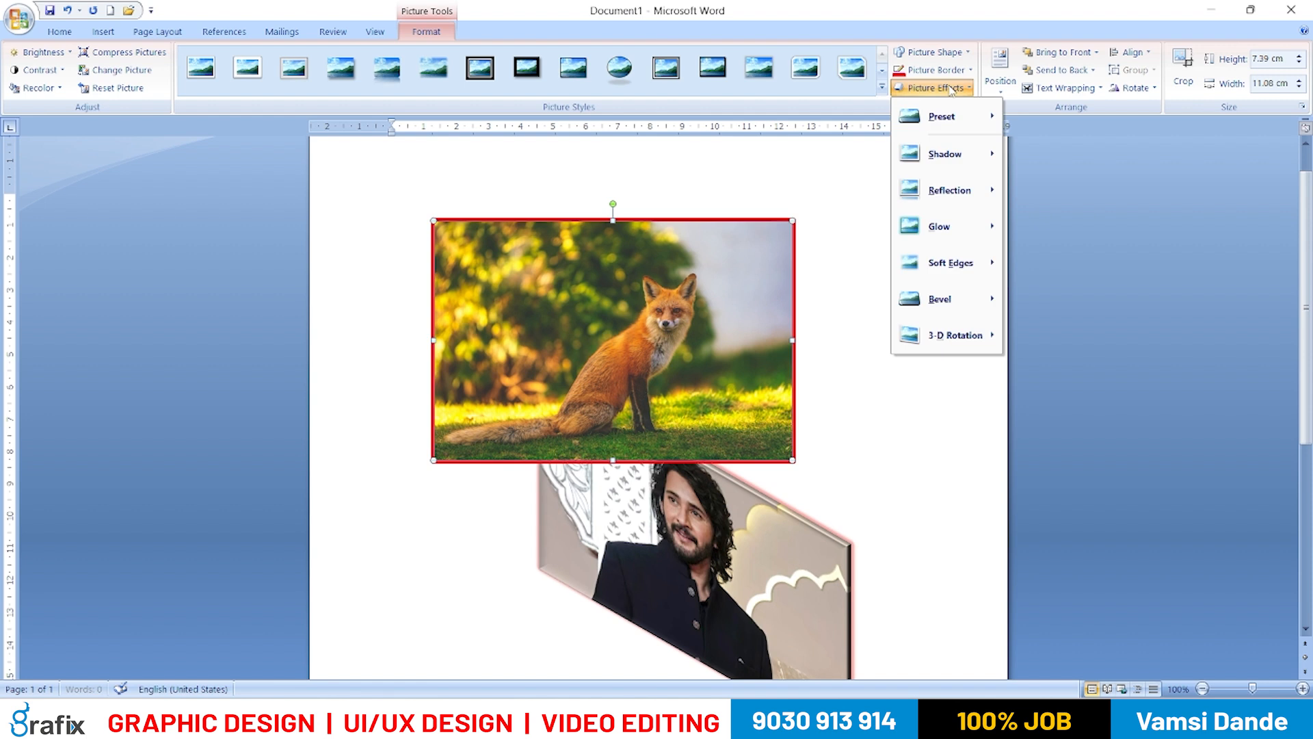
{"action": "left_click", "coordinate": [951, 70]}
{"action": "mouse_move", "coordinate": [955, 270]}
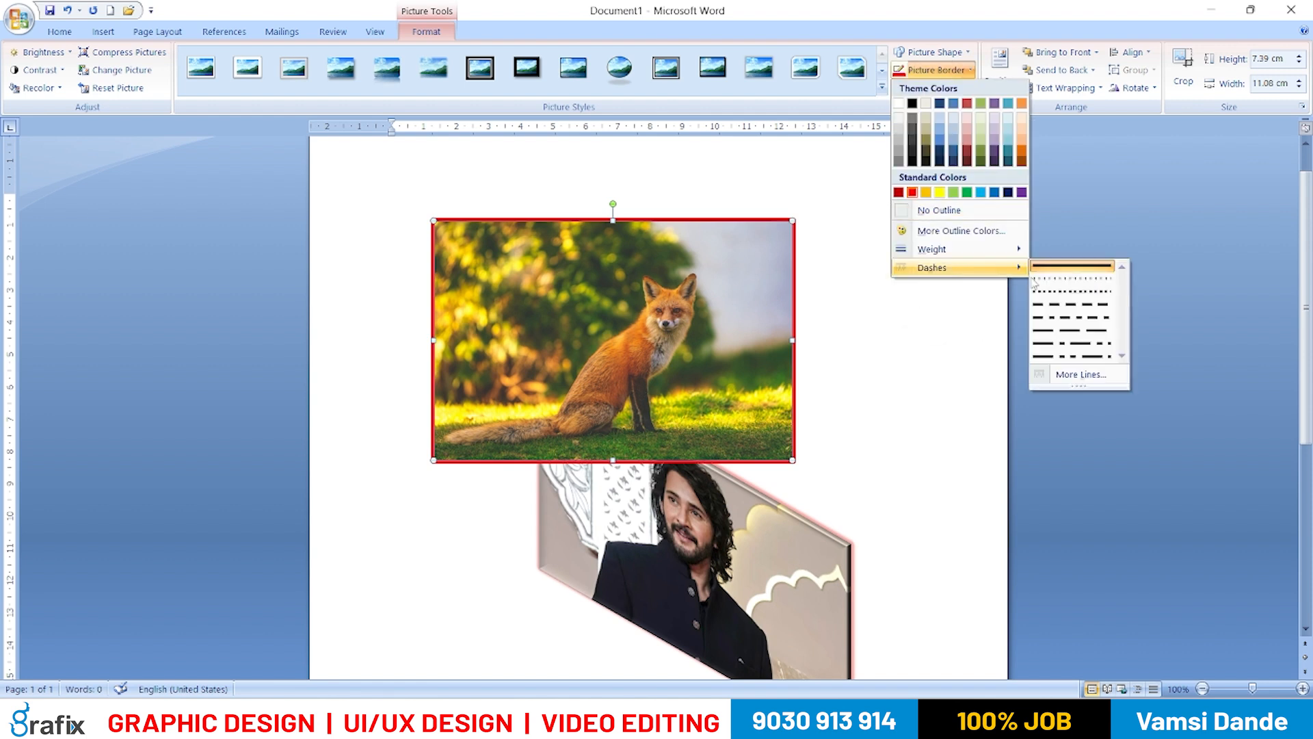
{"action": "left_click", "coordinate": [1062, 305]}
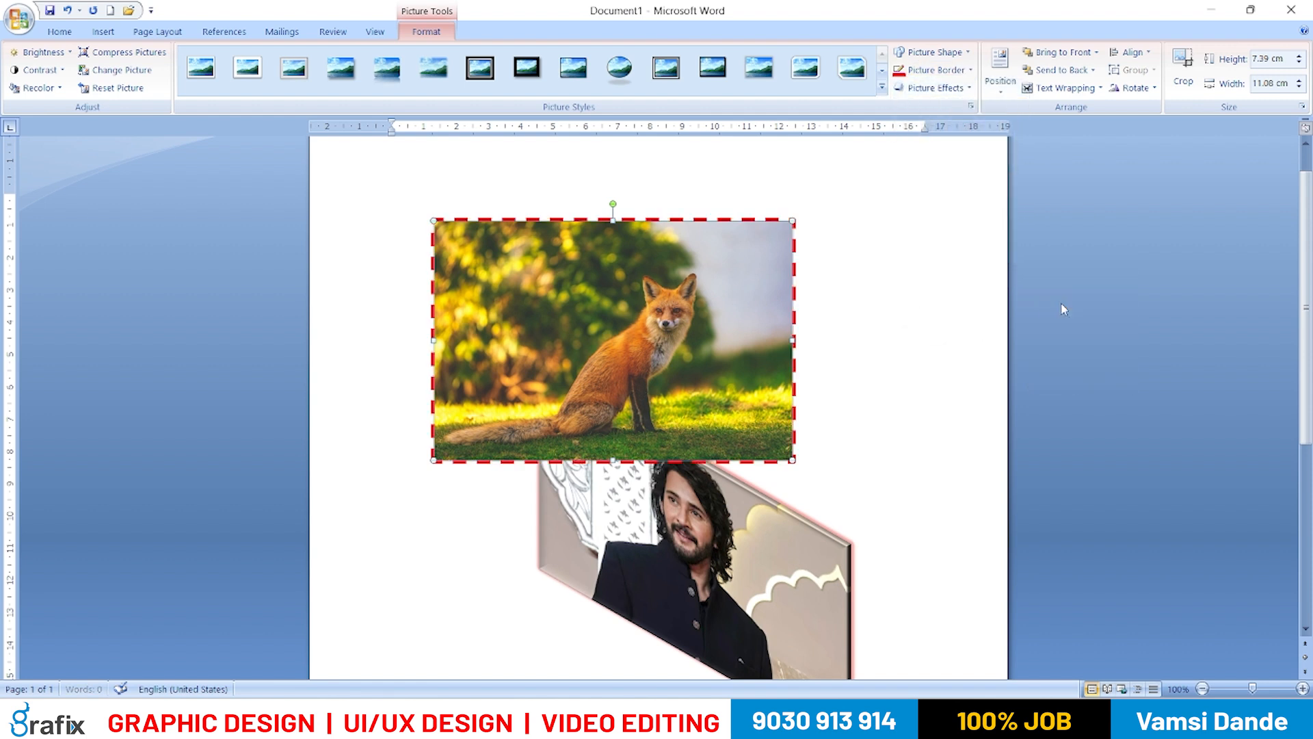
{"action": "left_click_drag", "start_coordinate": [747, 275], "coordinate": [667, 354]}
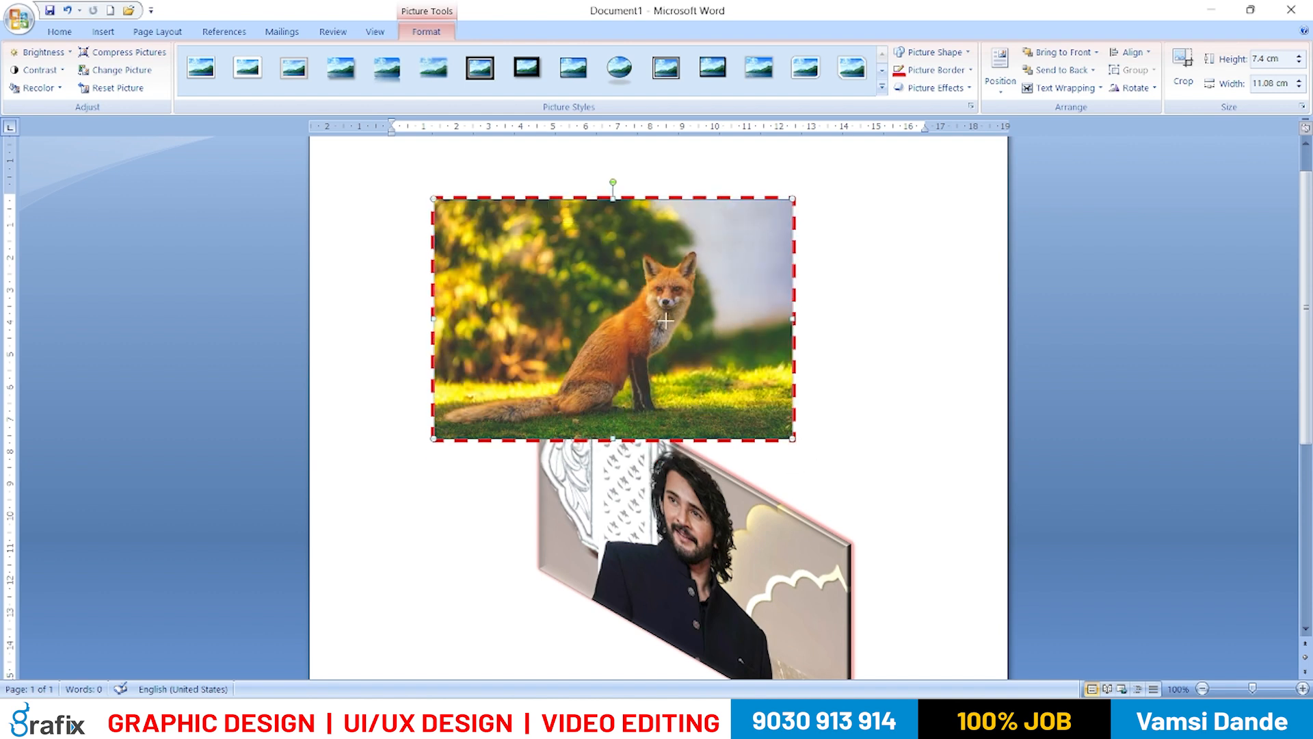
- Shrink the fox picture to about 4.8 by 7.23 cm and move it to the upper-left part of the page
{"action": "left_click", "coordinate": [882, 401]}
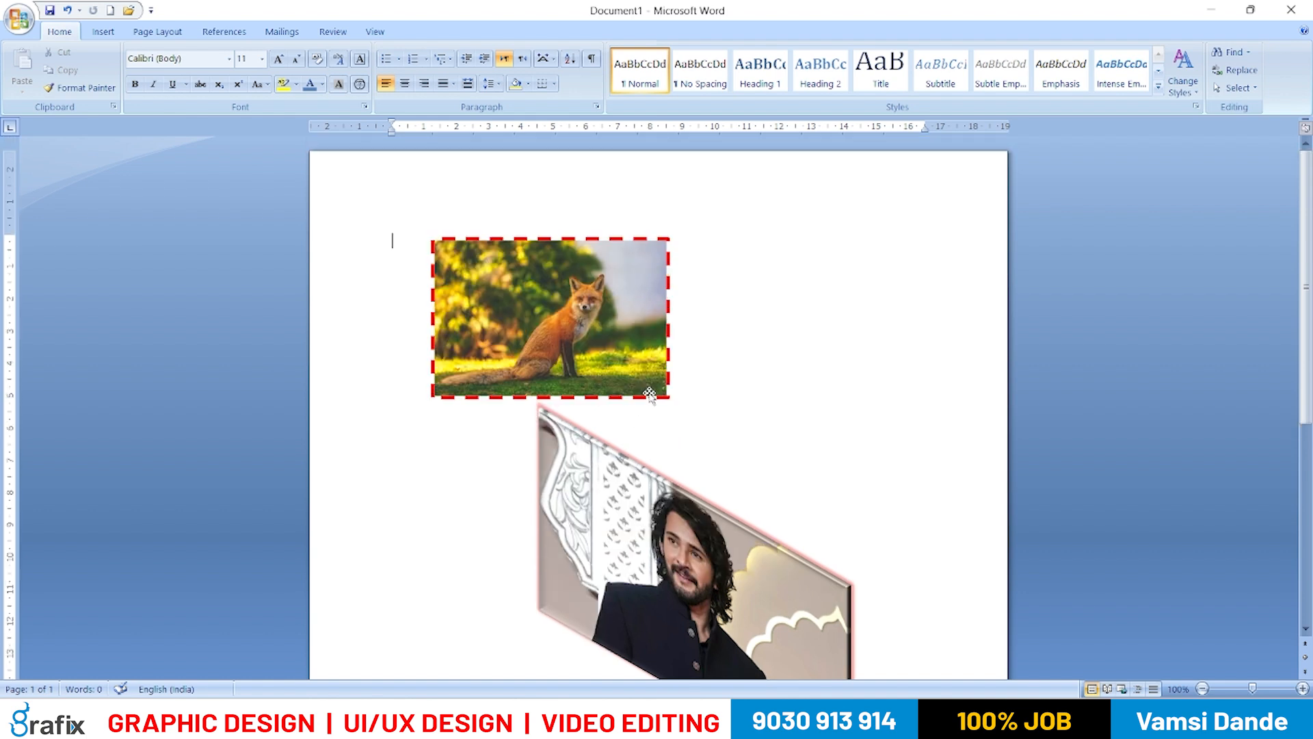
{"action": "left_click_drag", "start_coordinate": [489, 322], "coordinate": [471, 229]}
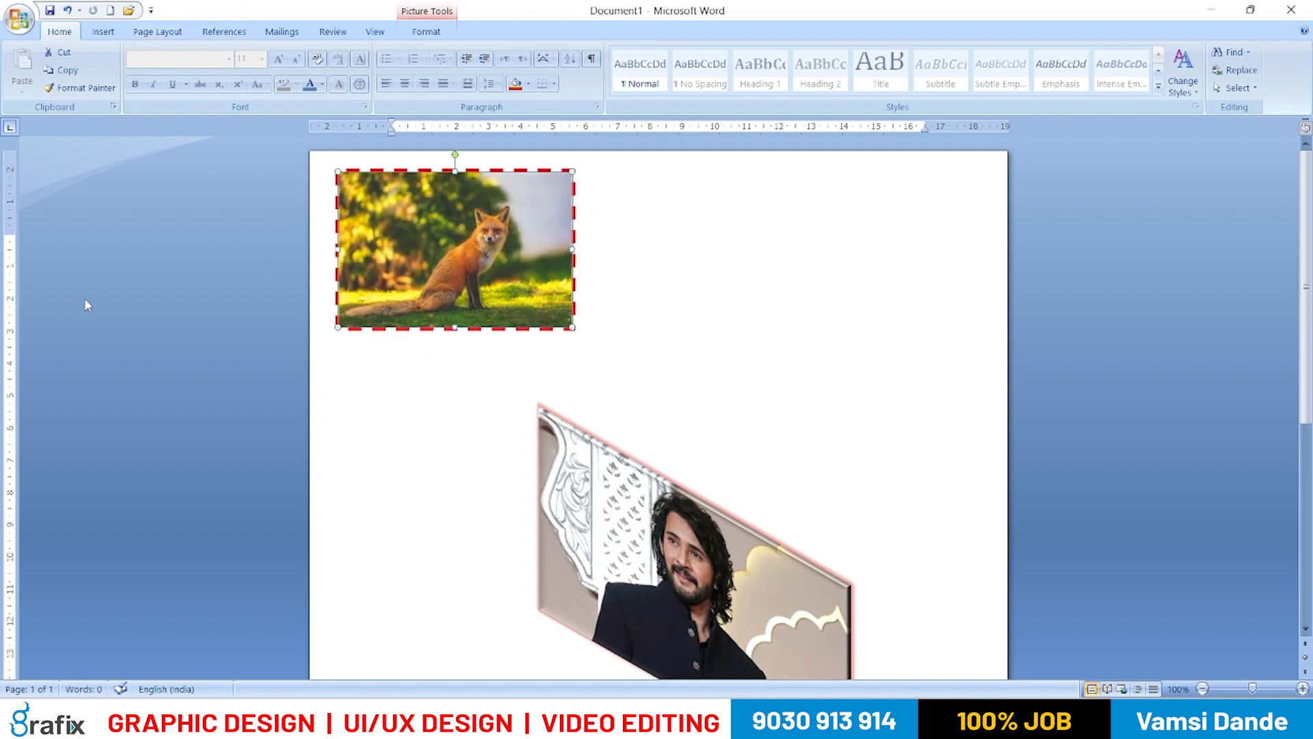
{"action": "left_click_drag", "start_coordinate": [3, 235], "coordinate": [4, 209]}
{"action": "left_click_drag", "start_coordinate": [438, 204], "coordinate": [438, 271]}
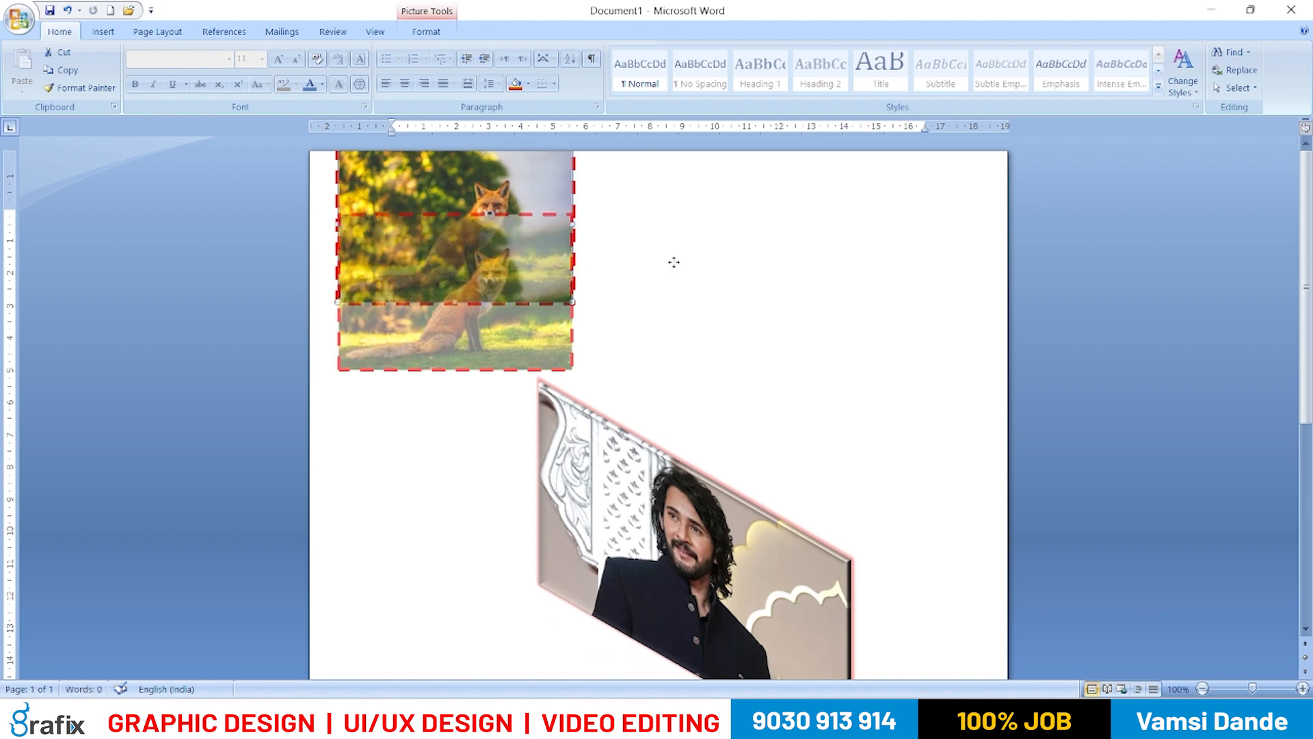
- Try the top-left preset position with text wrapping for the fox picture, and change it to top centre
{"action": "double_click", "coordinate": [452, 252]}
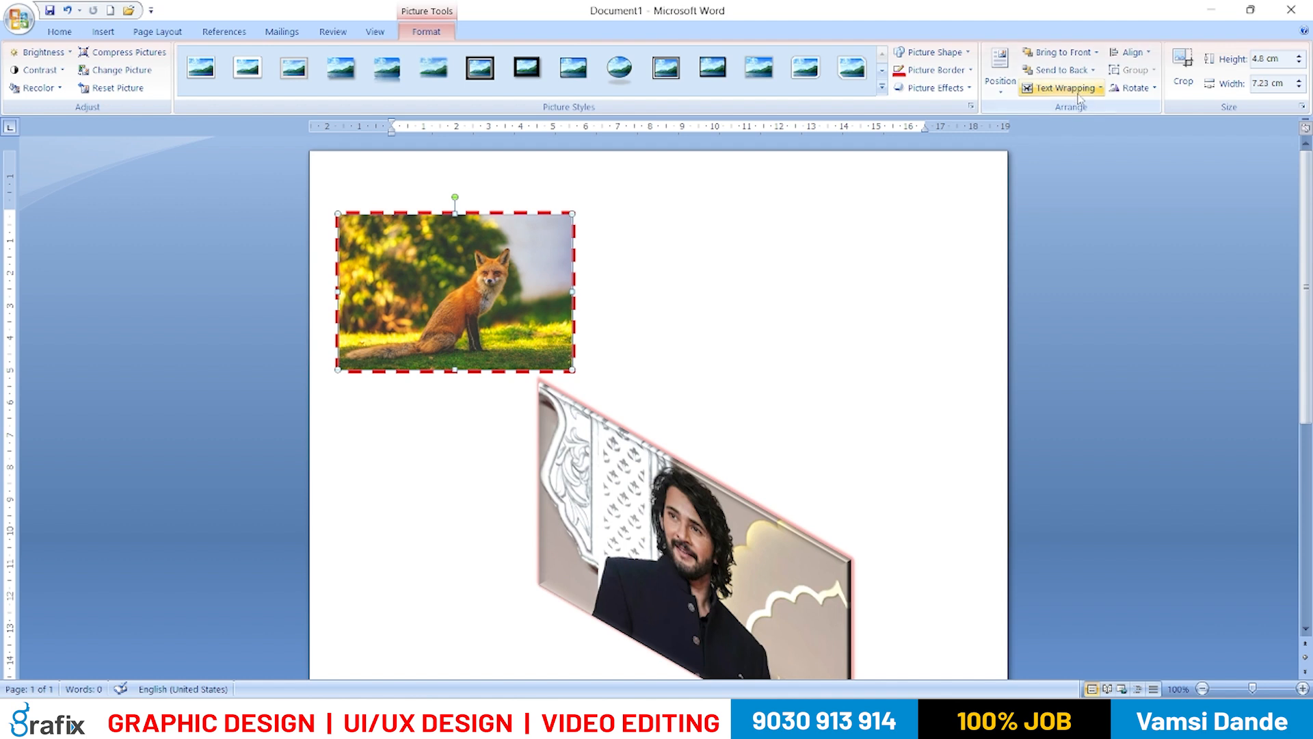
{"action": "left_click", "coordinate": [1006, 89]}
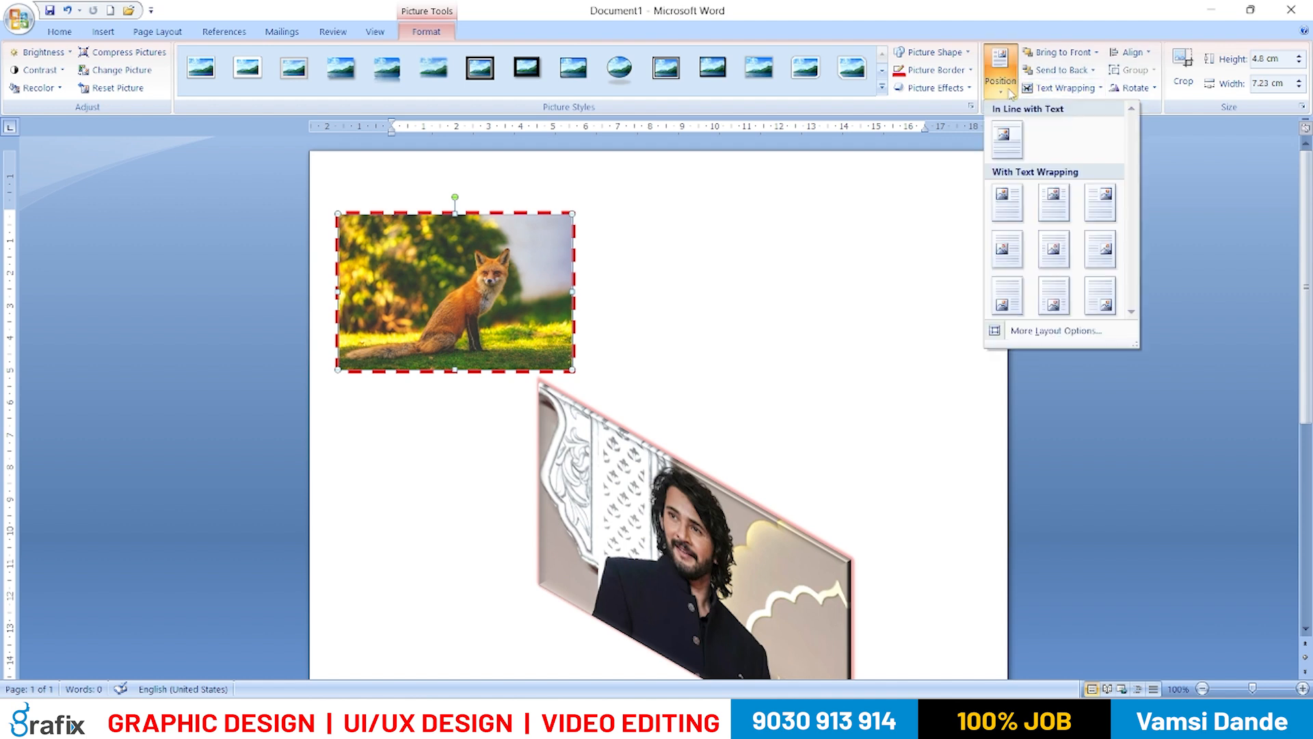
{"action": "left_click", "coordinate": [1011, 217]}
{"action": "left_click", "coordinate": [1000, 101]}
{"action": "left_click", "coordinate": [1049, 209]}
{"action": "left_click", "coordinate": [1065, 87]}
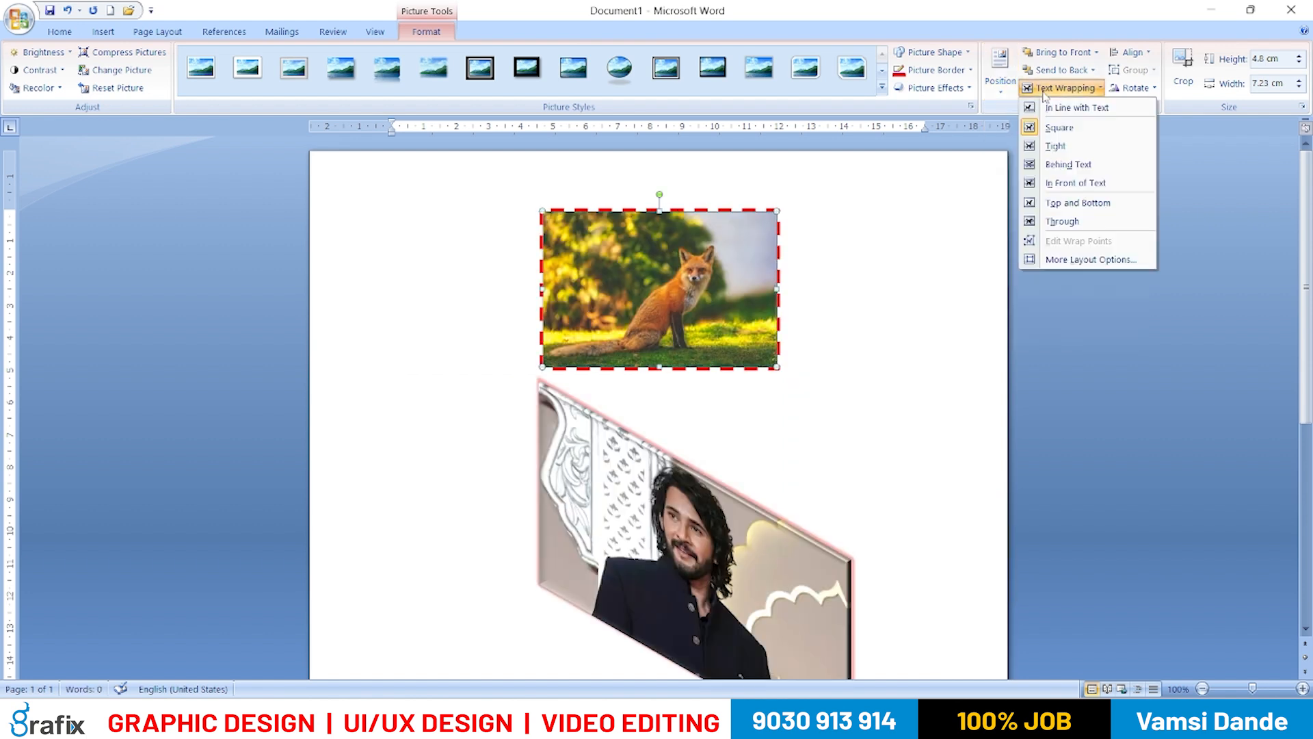
{"action": "left_click", "coordinate": [1080, 90]}
{"action": "left_click", "coordinate": [1080, 90]}
- Place the fox picture at the bottom centre of the page with square text wrapping
{"action": "left_click", "coordinate": [1012, 88]}
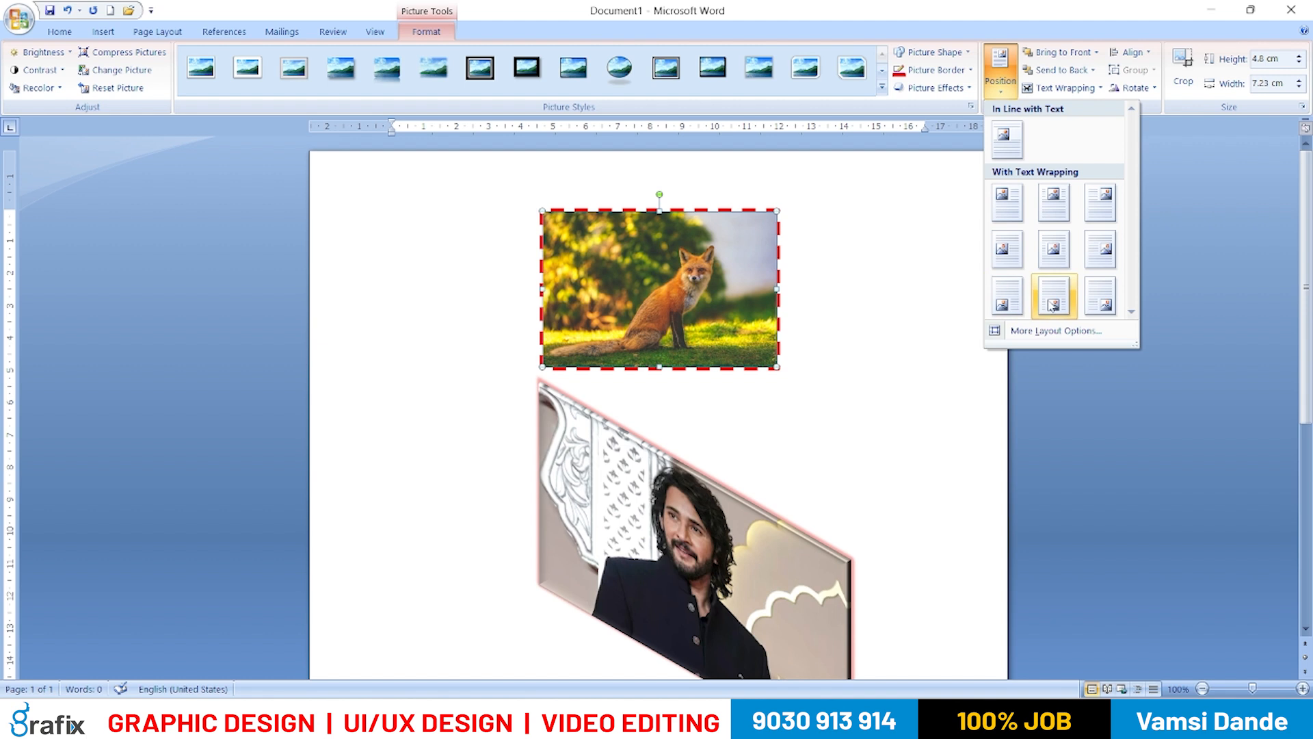
{"action": "left_click", "coordinate": [1051, 302]}
{"action": "scroll", "coordinate": [1048, 305], "scroll_direction": "down", "scroll_amount": 6}
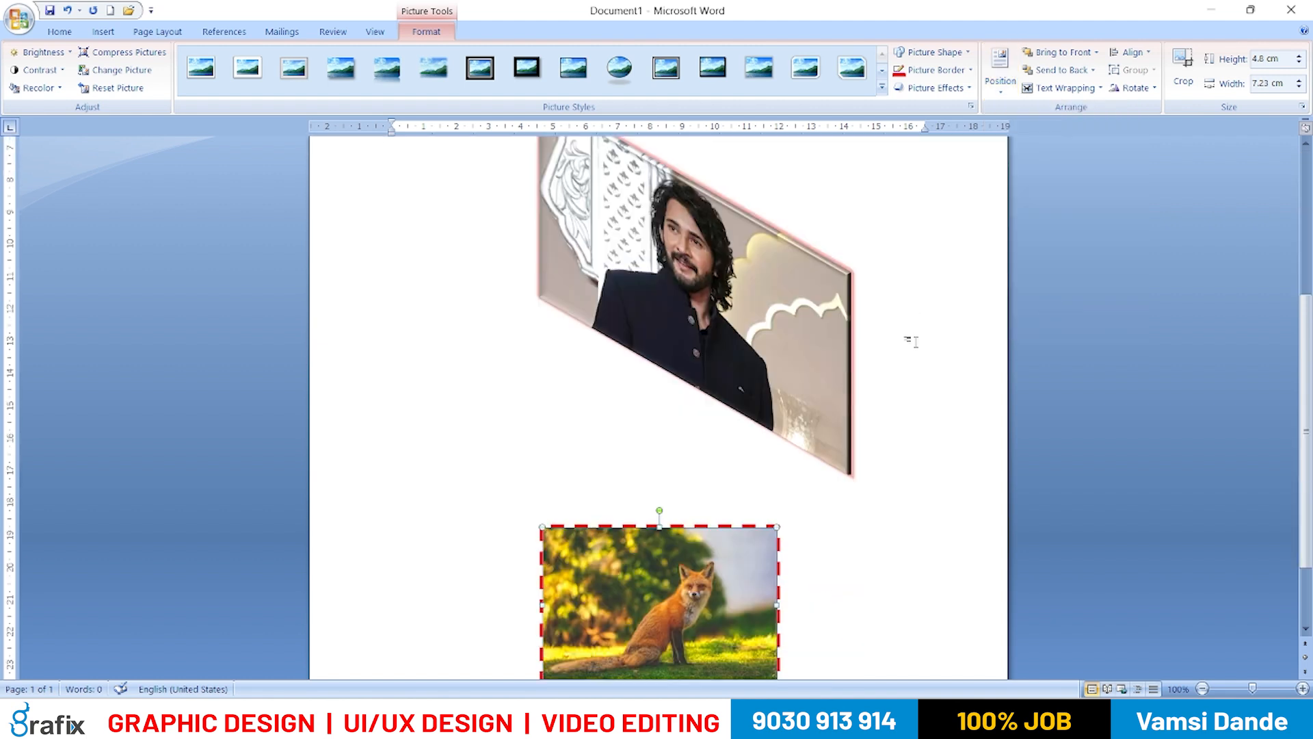
{"action": "scroll", "coordinate": [724, 500], "scroll_direction": "up", "scroll_amount": 2}
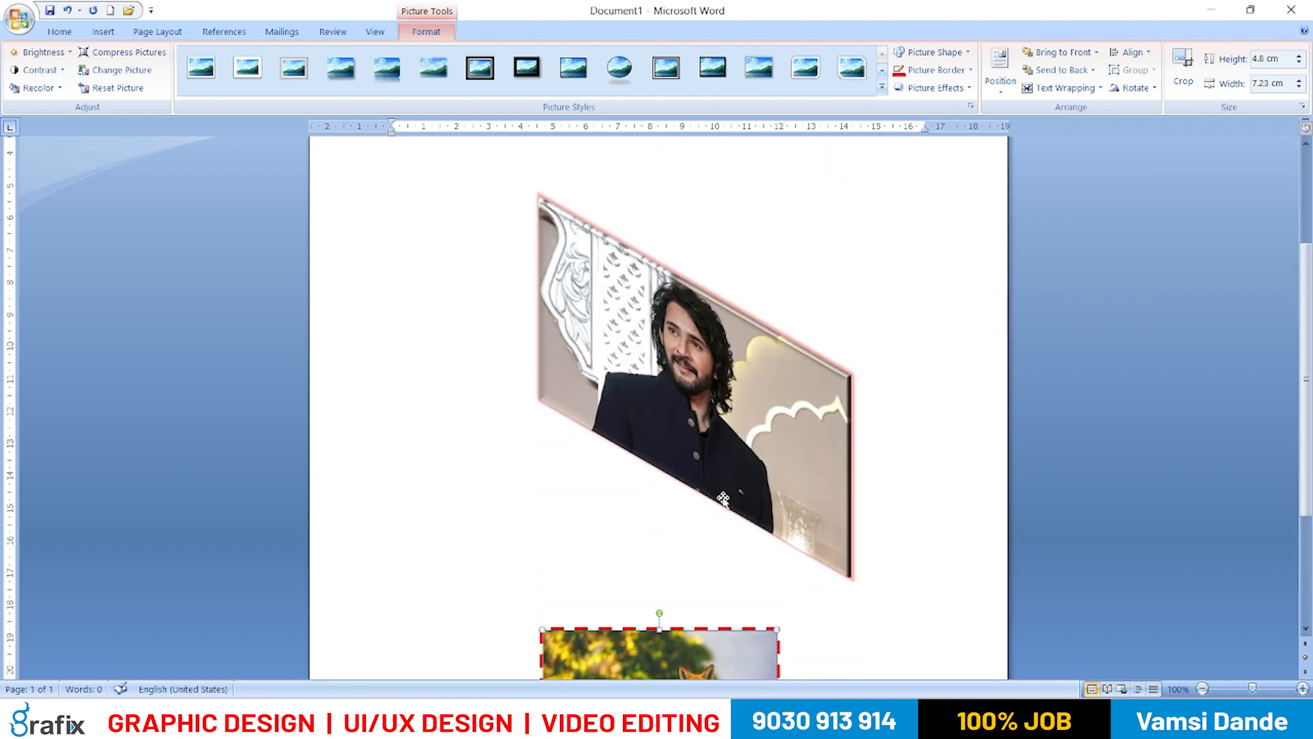
{"action": "left_click", "coordinate": [1053, 88]}
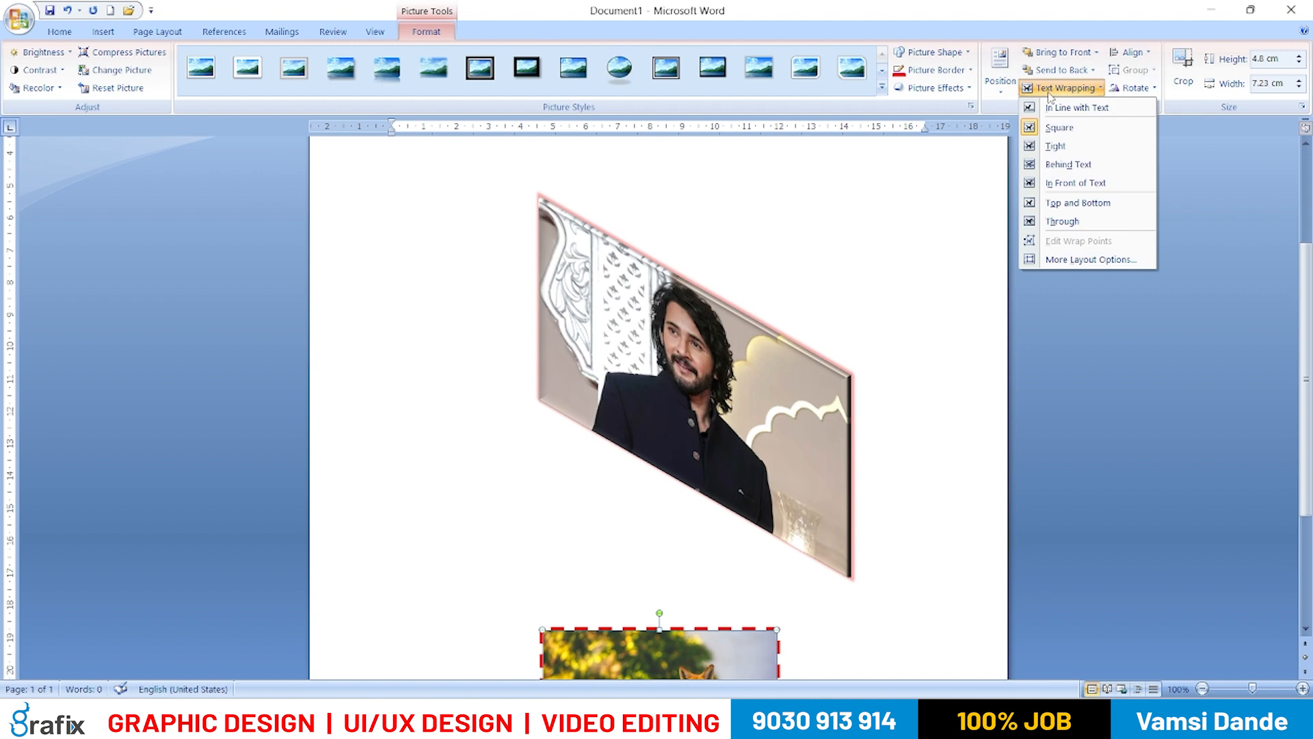
{"action": "left_click", "coordinate": [1056, 88]}
{"action": "left_click", "coordinate": [1000, 72]}
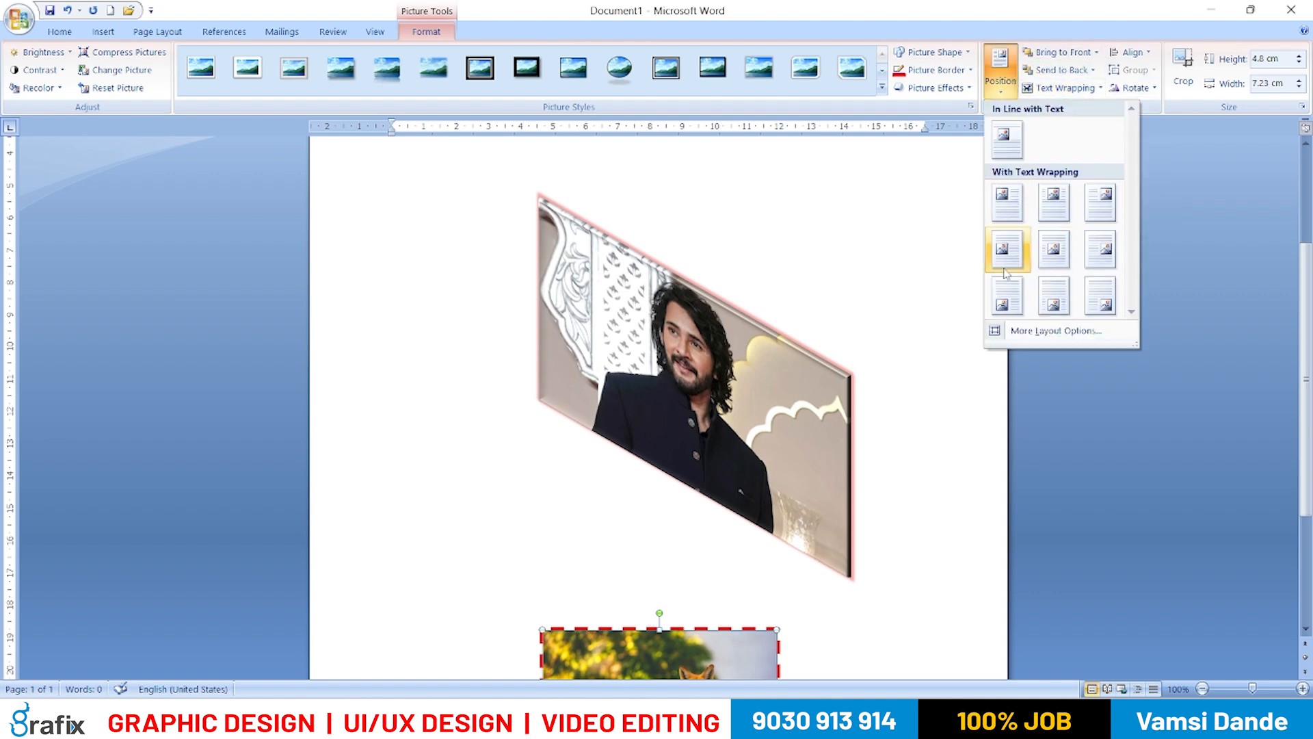
{"action": "left_click", "coordinate": [894, 498]}
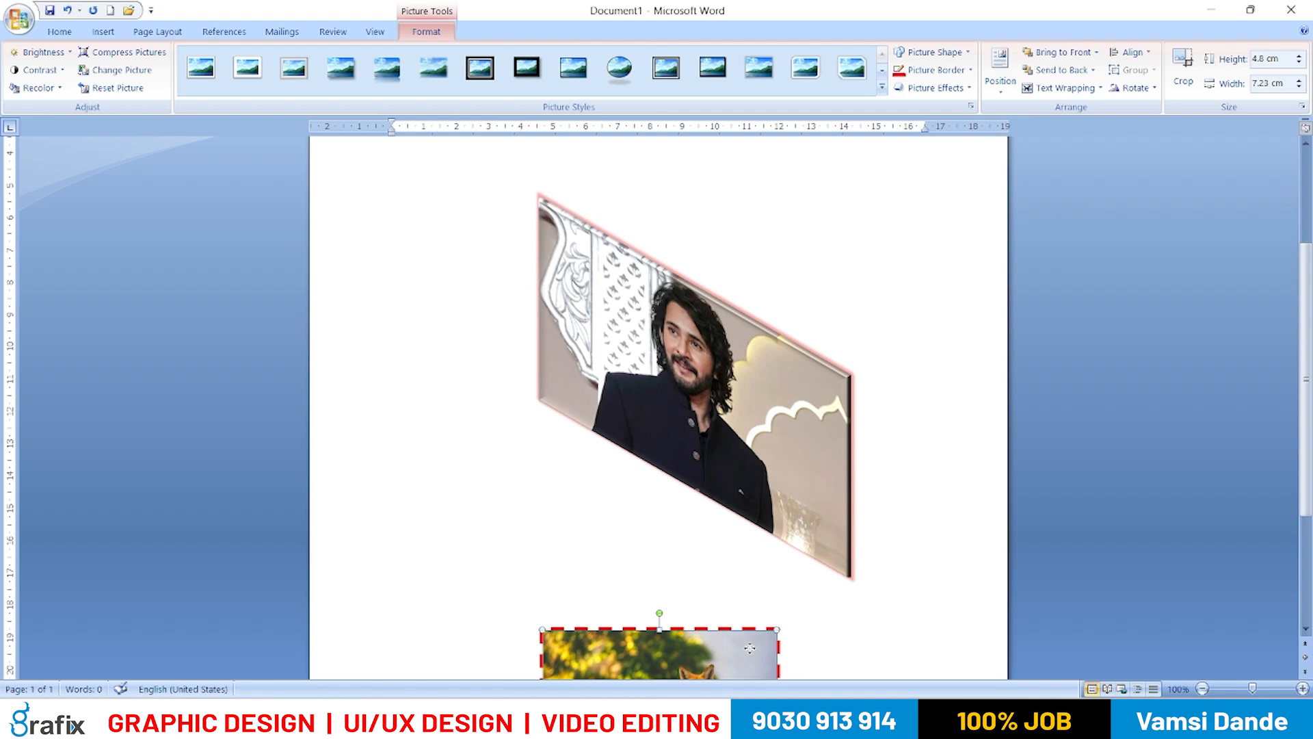
- Align the fox picture to the top margin, and try aligning it to the middle
{"action": "left_click", "coordinate": [1140, 55]}
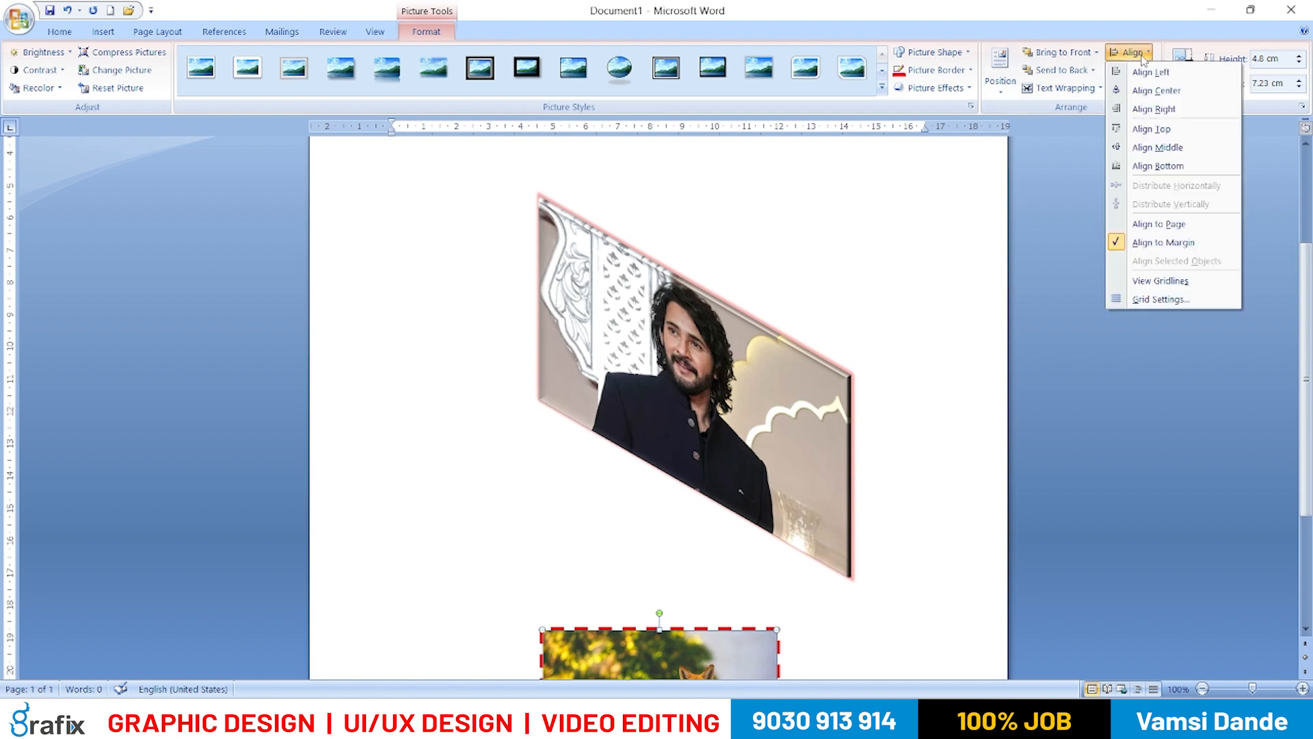
{"action": "left_click", "coordinate": [1170, 130]}
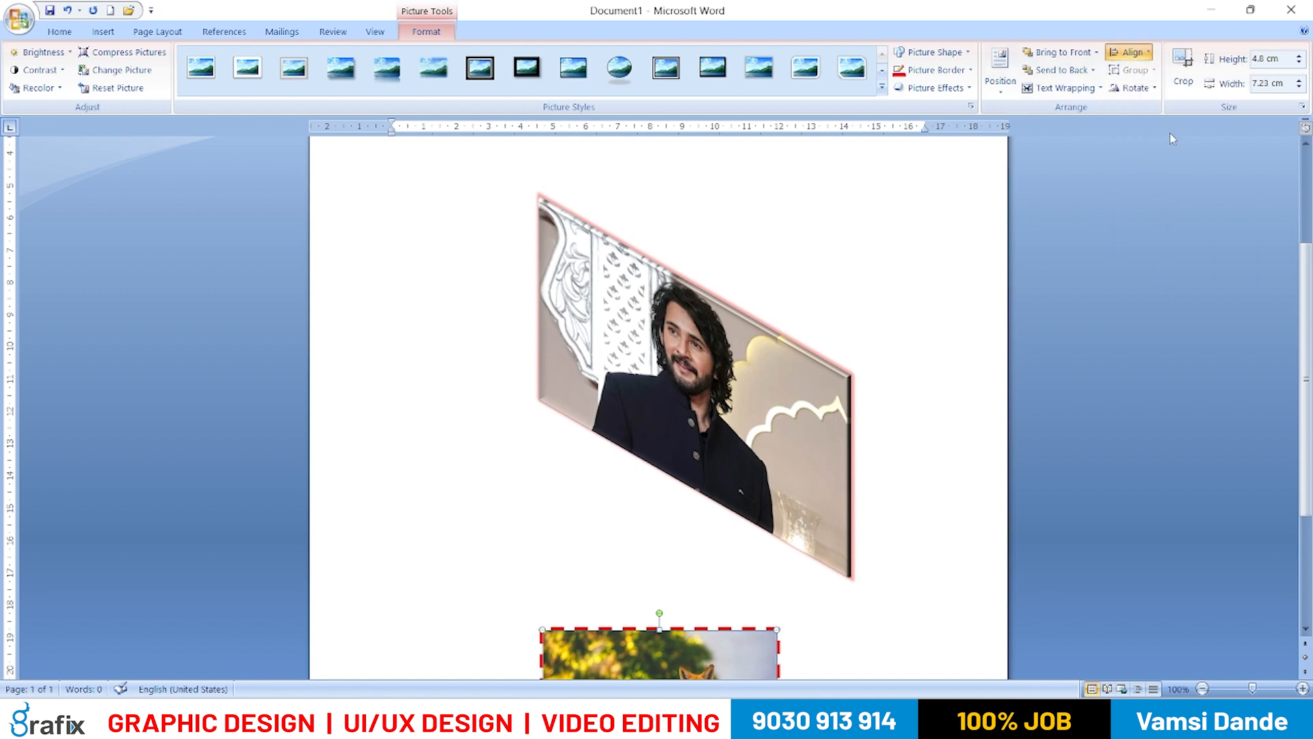
{"action": "scroll", "coordinate": [1168, 198], "scroll_direction": "up", "scroll_amount": 5}
{"action": "left_click", "coordinate": [1134, 53]}
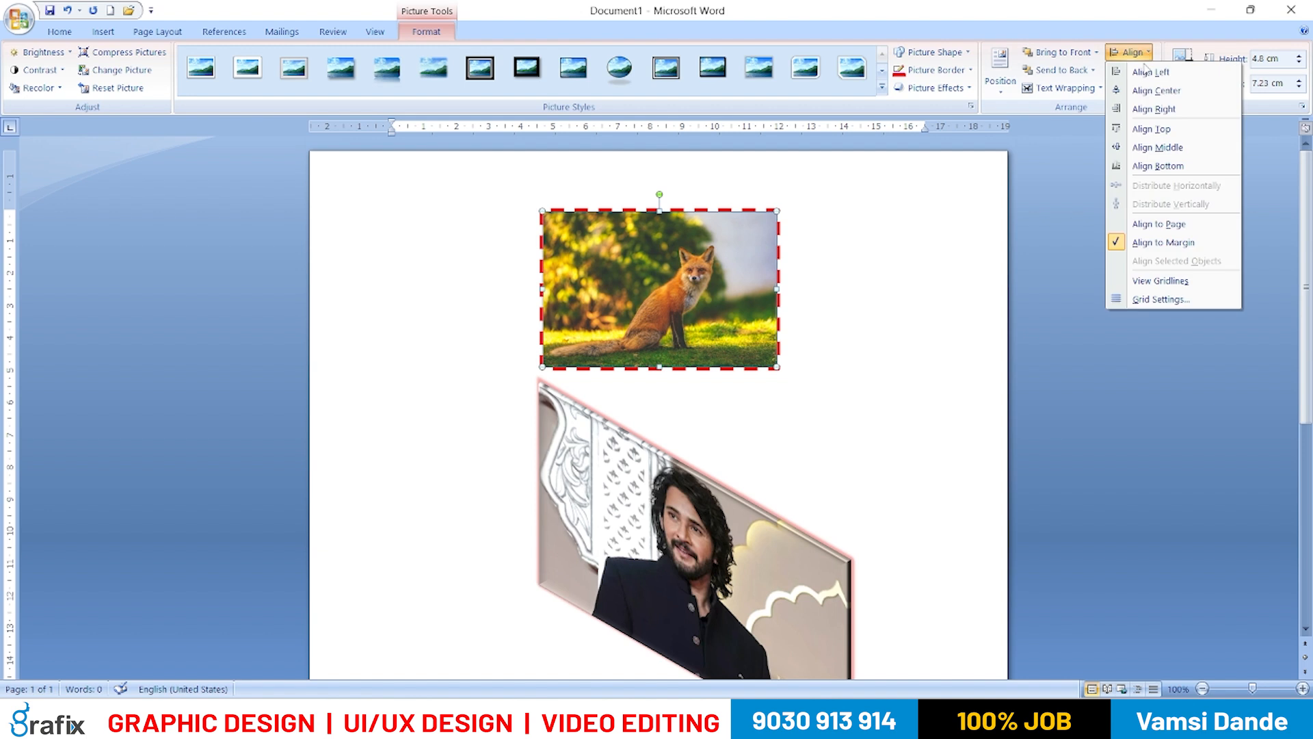
{"action": "left_click", "coordinate": [1146, 72]}
- Try aligning the fox picture to the bottom, and align it to the top and right margins
{"action": "left_click", "coordinate": [1134, 53]}
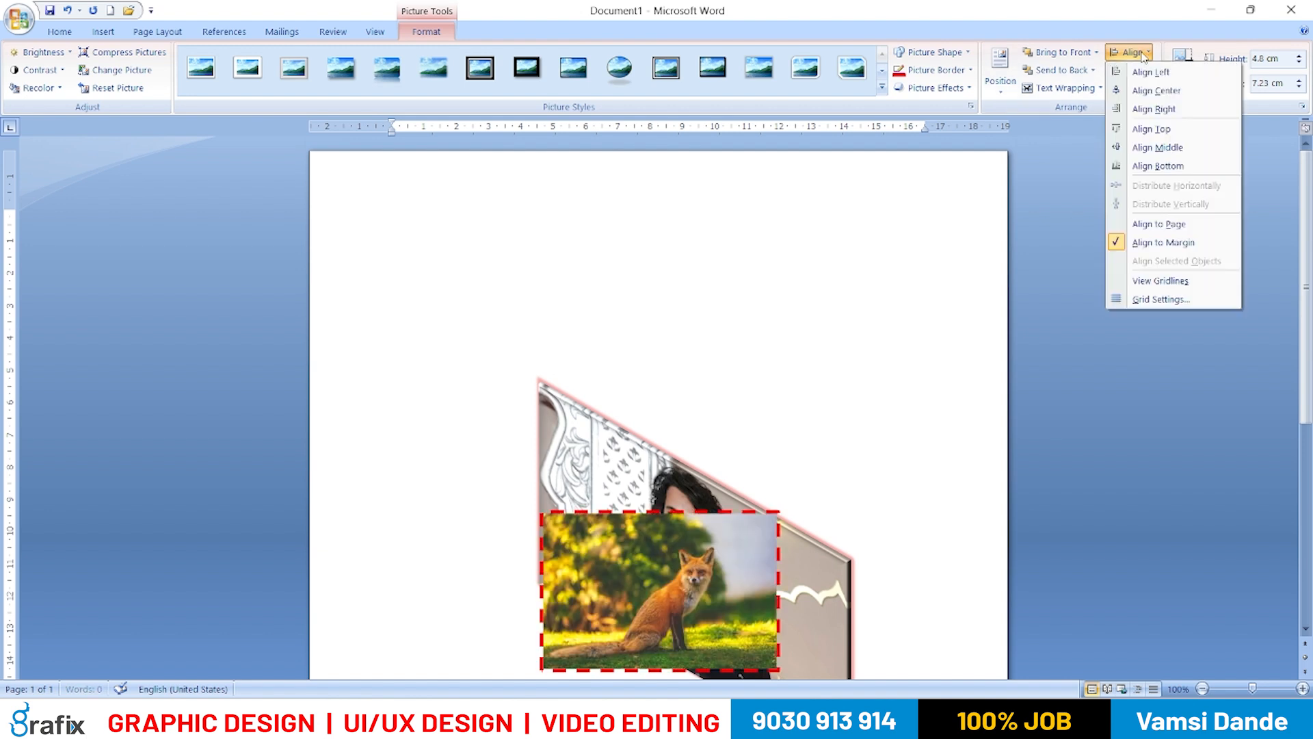
{"action": "left_click", "coordinate": [1147, 49]}
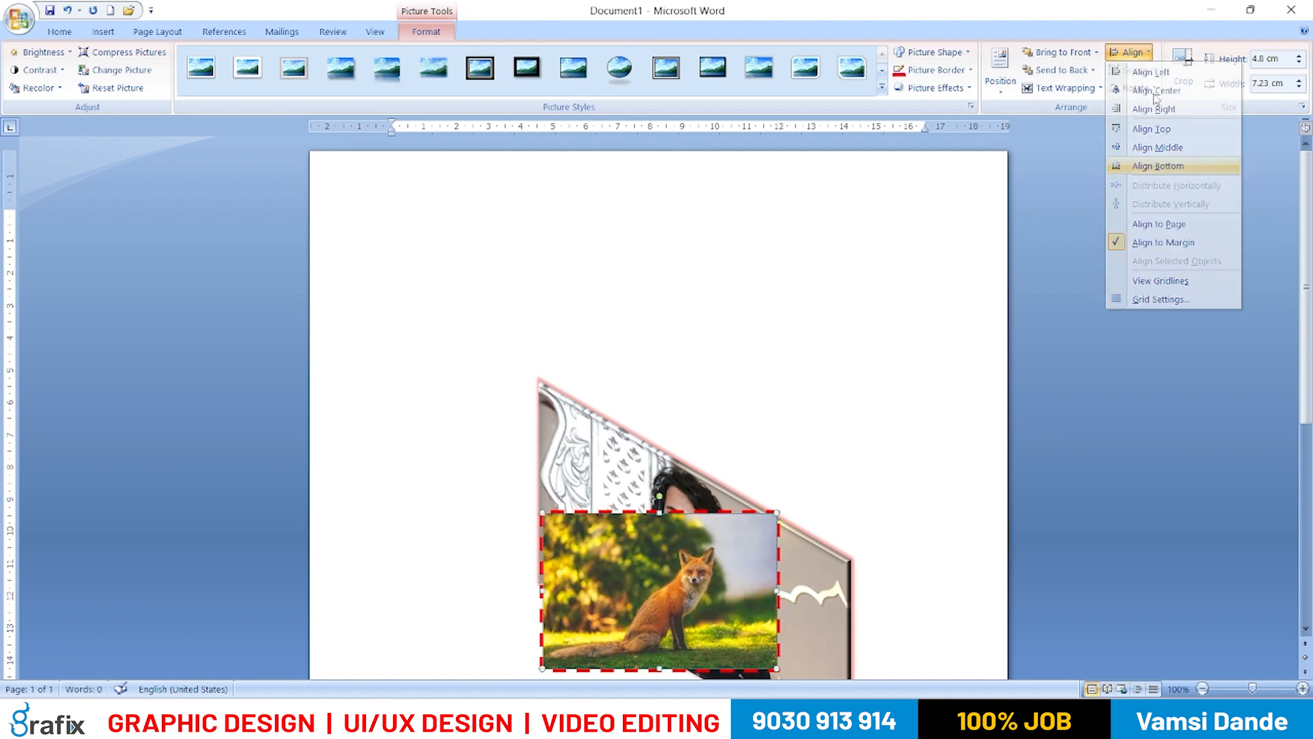
{"action": "left_click", "coordinate": [1149, 53]}
{"action": "left_click", "coordinate": [1168, 129]}
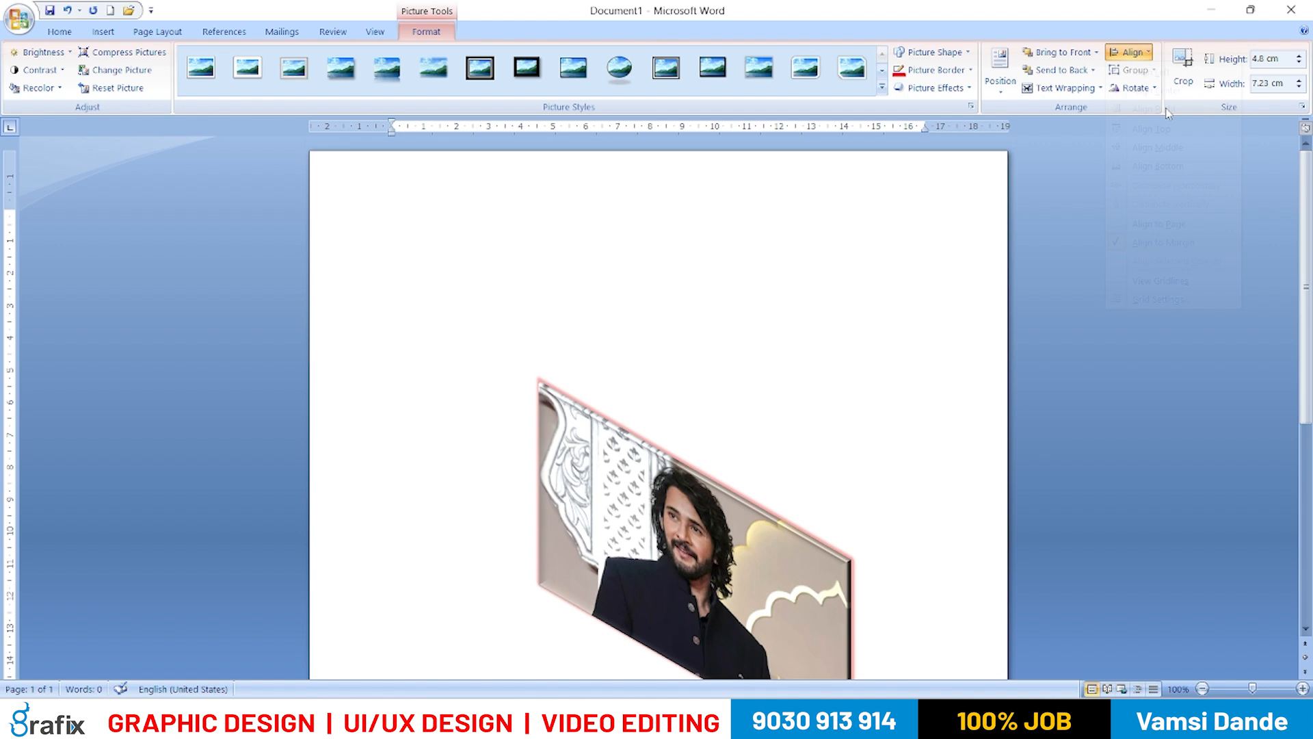
{"action": "left_click", "coordinate": [1129, 52]}
{"action": "left_click", "coordinate": [1167, 129]}
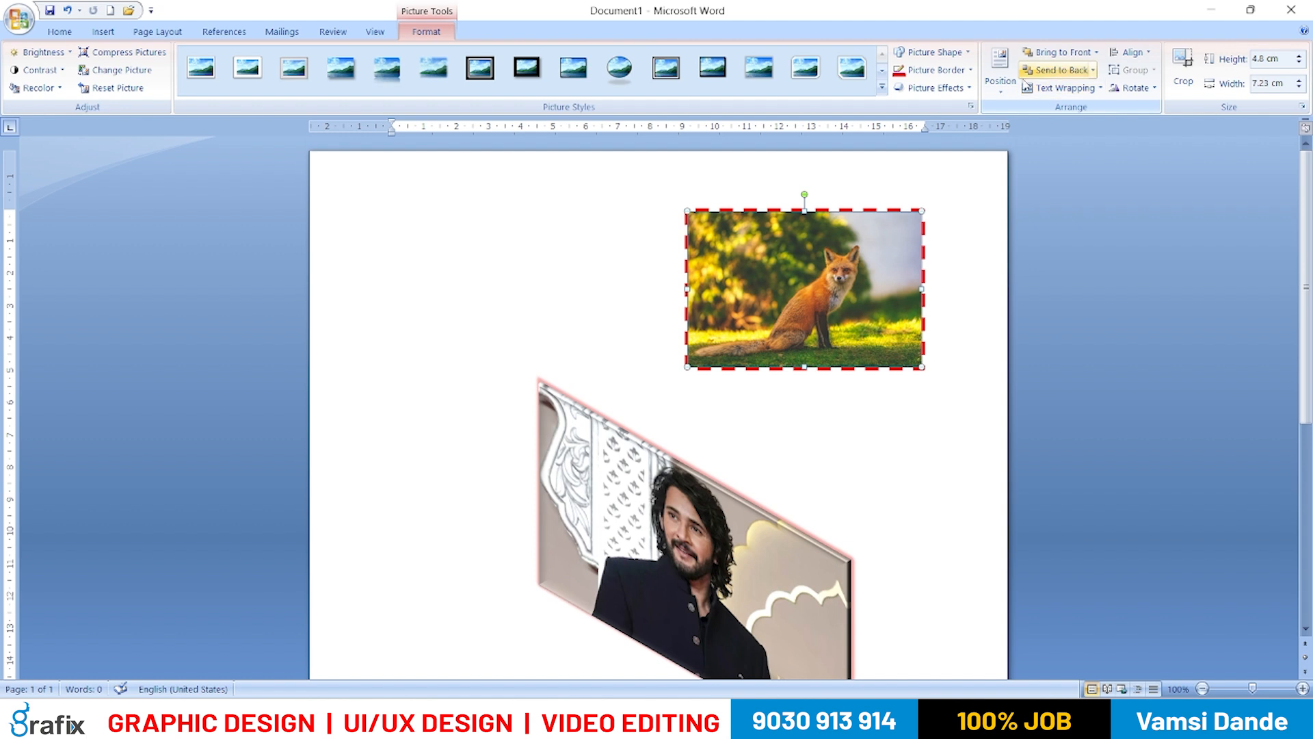
- Move the fox picture left so it sits above the portrait, and deselect it
{"action": "left_click", "coordinate": [1006, 82]}
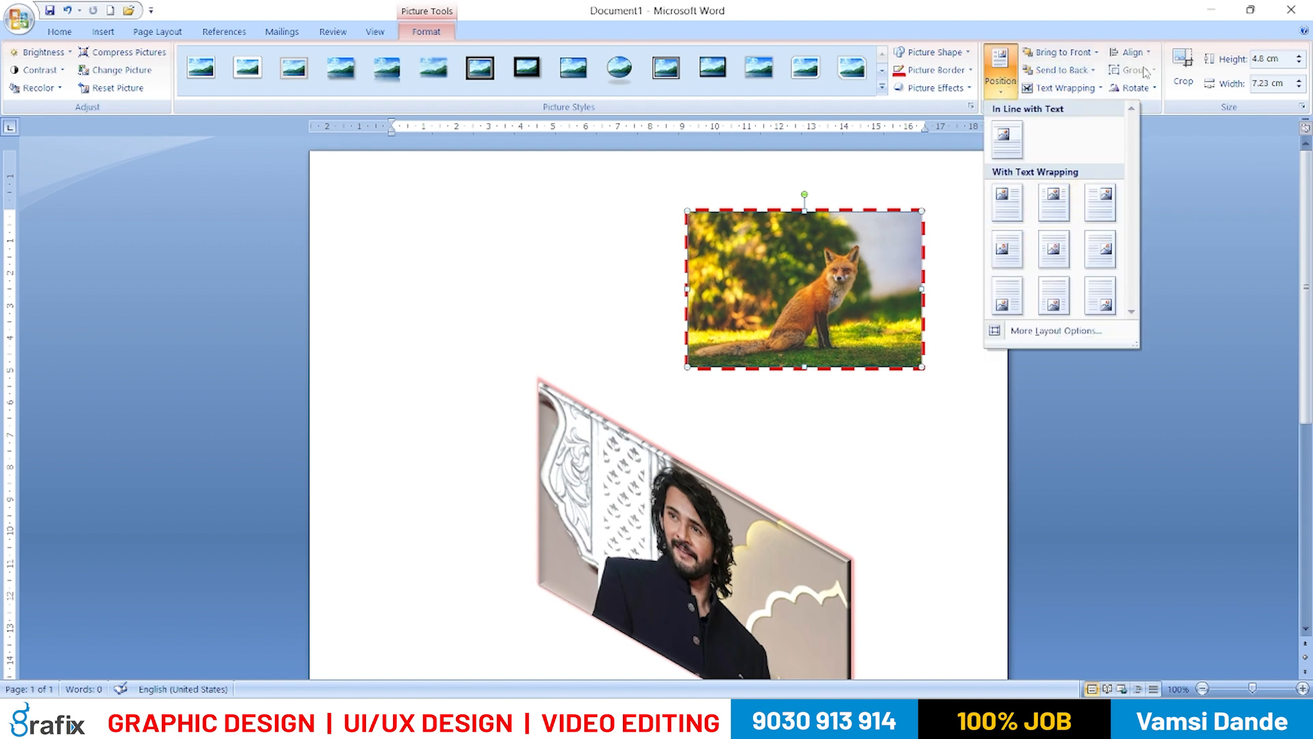
{"action": "left_click", "coordinate": [1125, 54]}
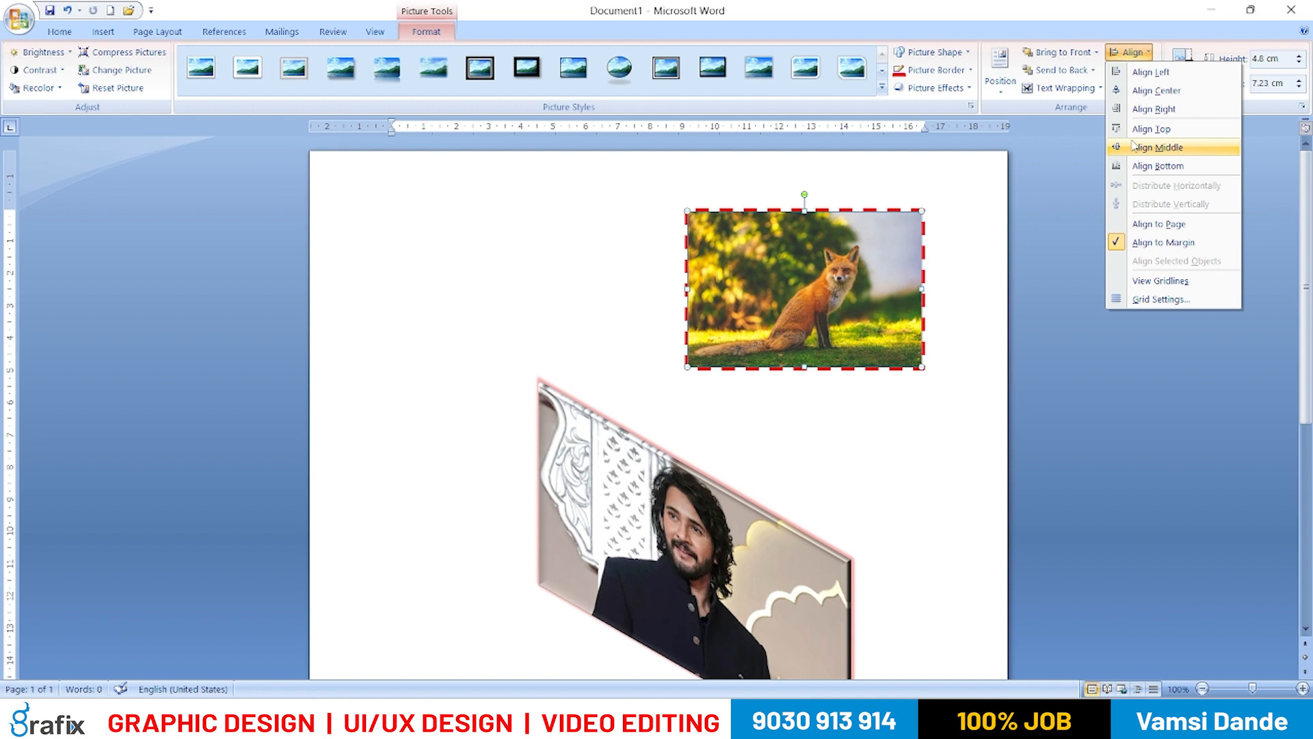
{"action": "left_click", "coordinate": [982, 223]}
{"action": "left_click_drag", "start_coordinate": [722, 313], "coordinate": [911, 307]}
{"action": "left_click", "coordinate": [911, 307]}
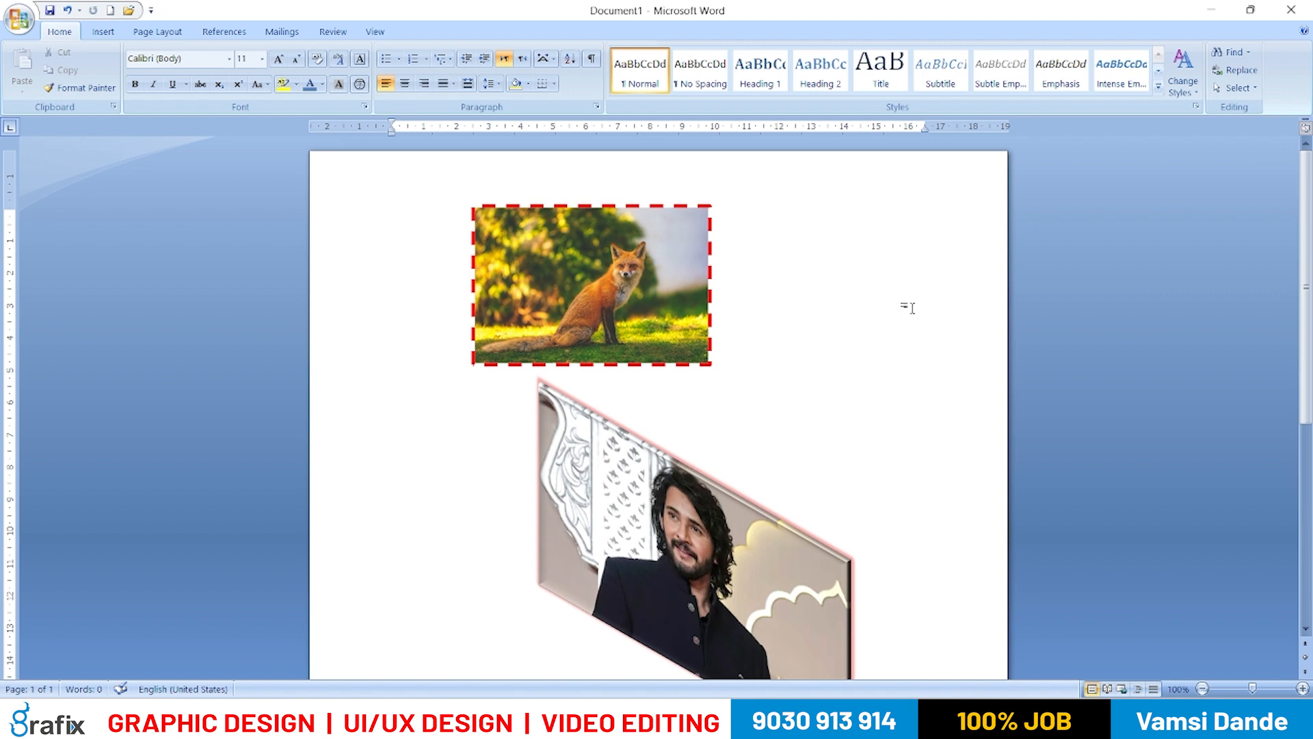
- Start a WordArt in the orange 3-D style and enter JVS IT as its text
{"action": "left_click", "coordinate": [114, 34]}
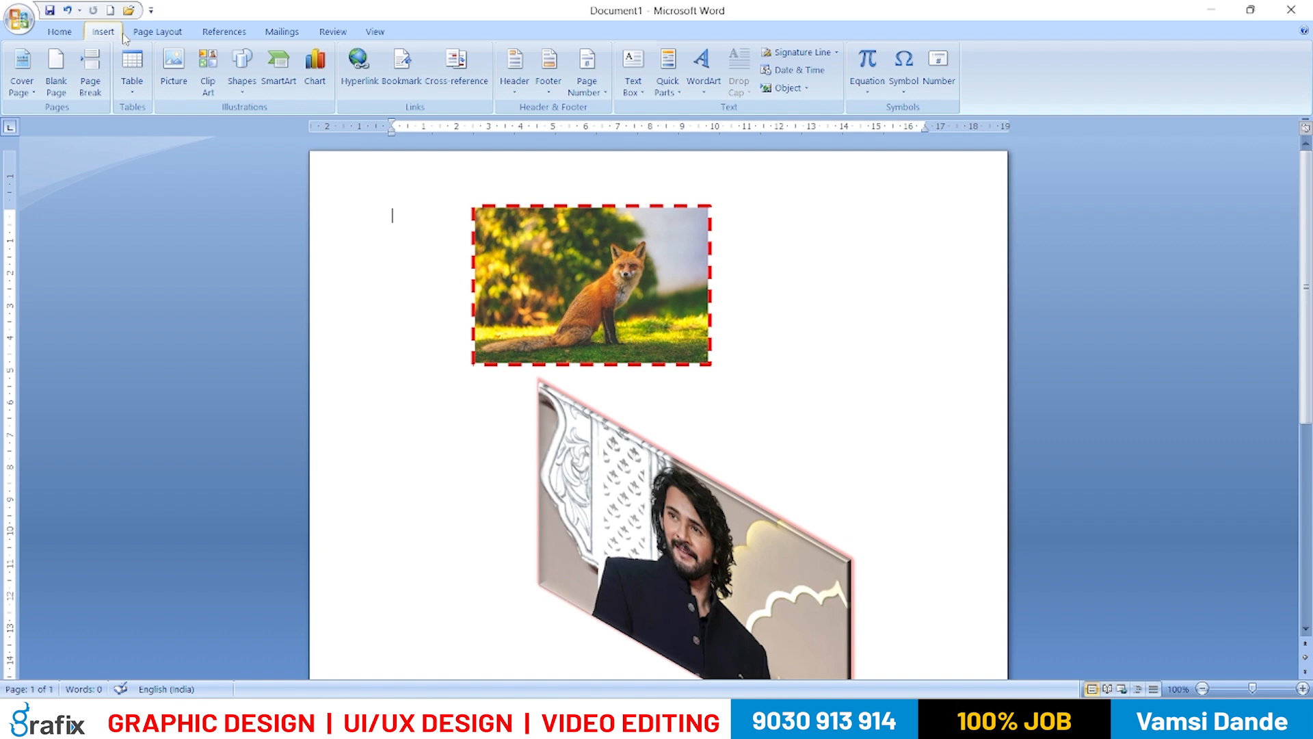
{"action": "left_click", "coordinate": [708, 77]}
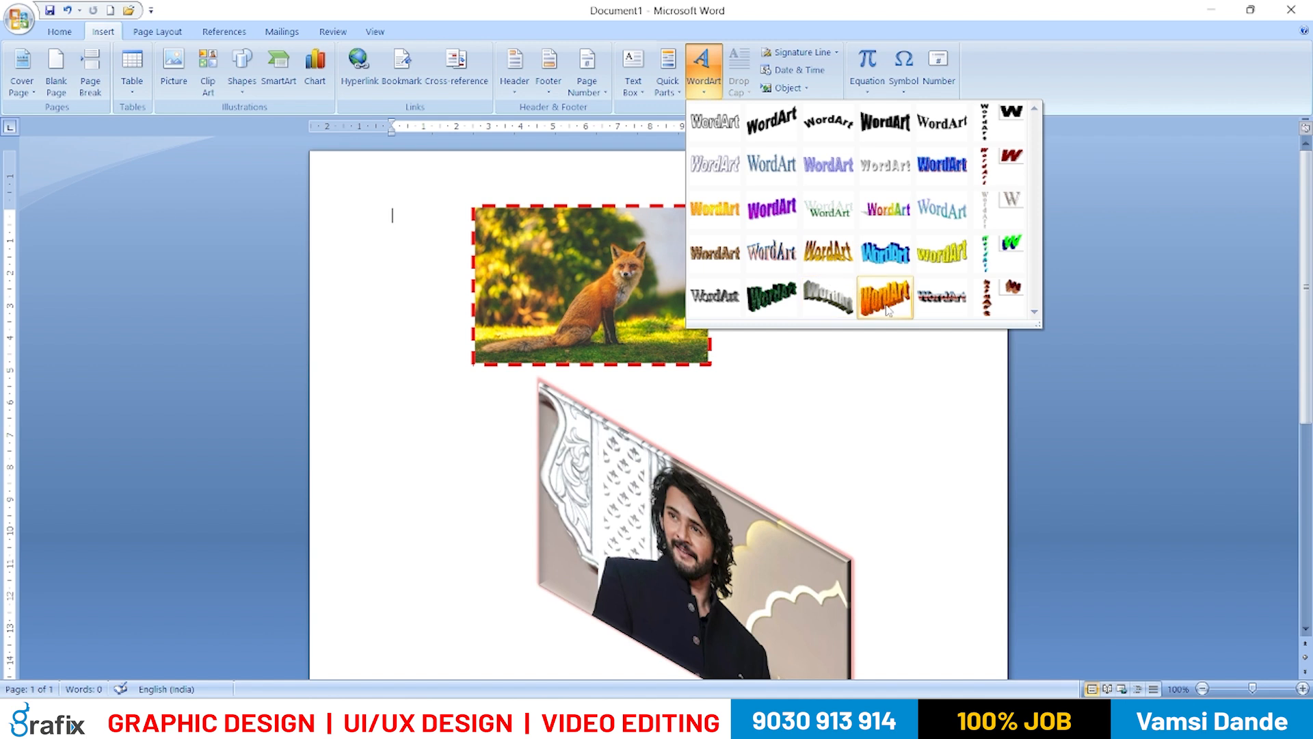
{"action": "left_click", "coordinate": [863, 310]}
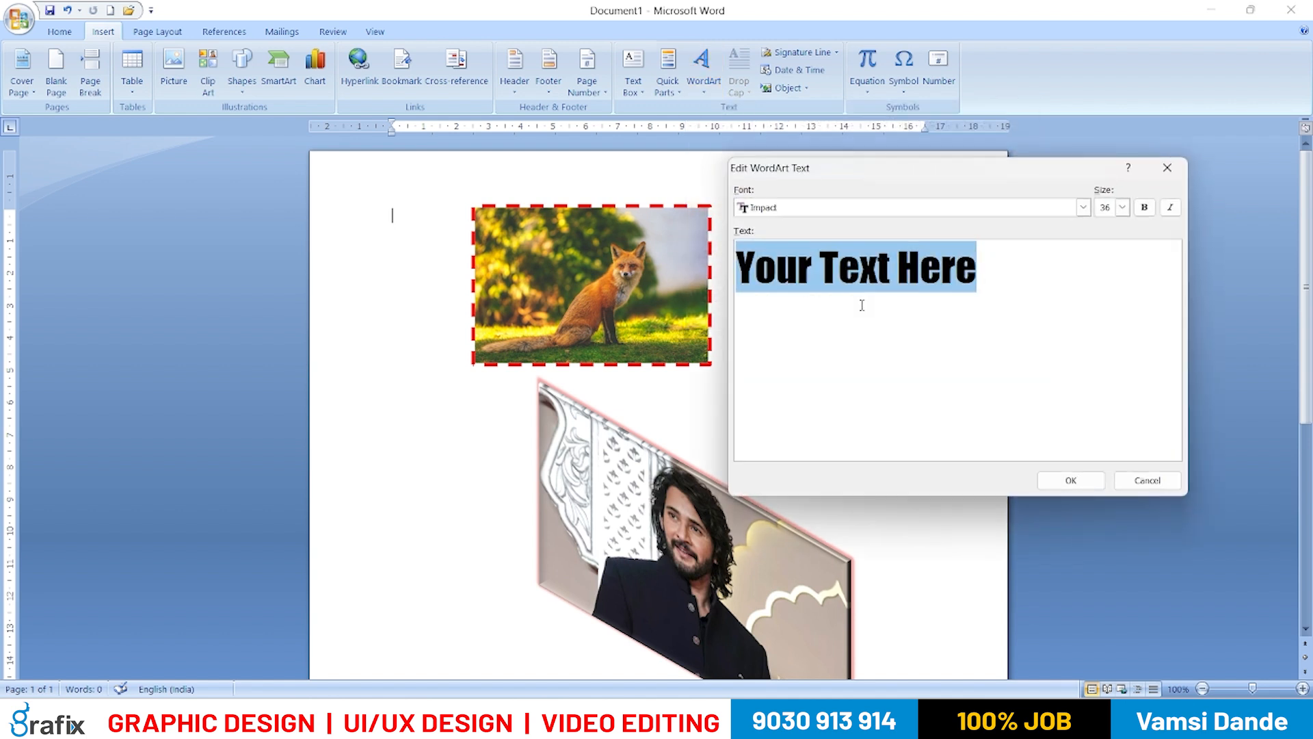
{"action": "type", "text": "JCA"}
{"action": "key", "text": "BackSpace"}
{"action": "key", "text": "BackSpace"}
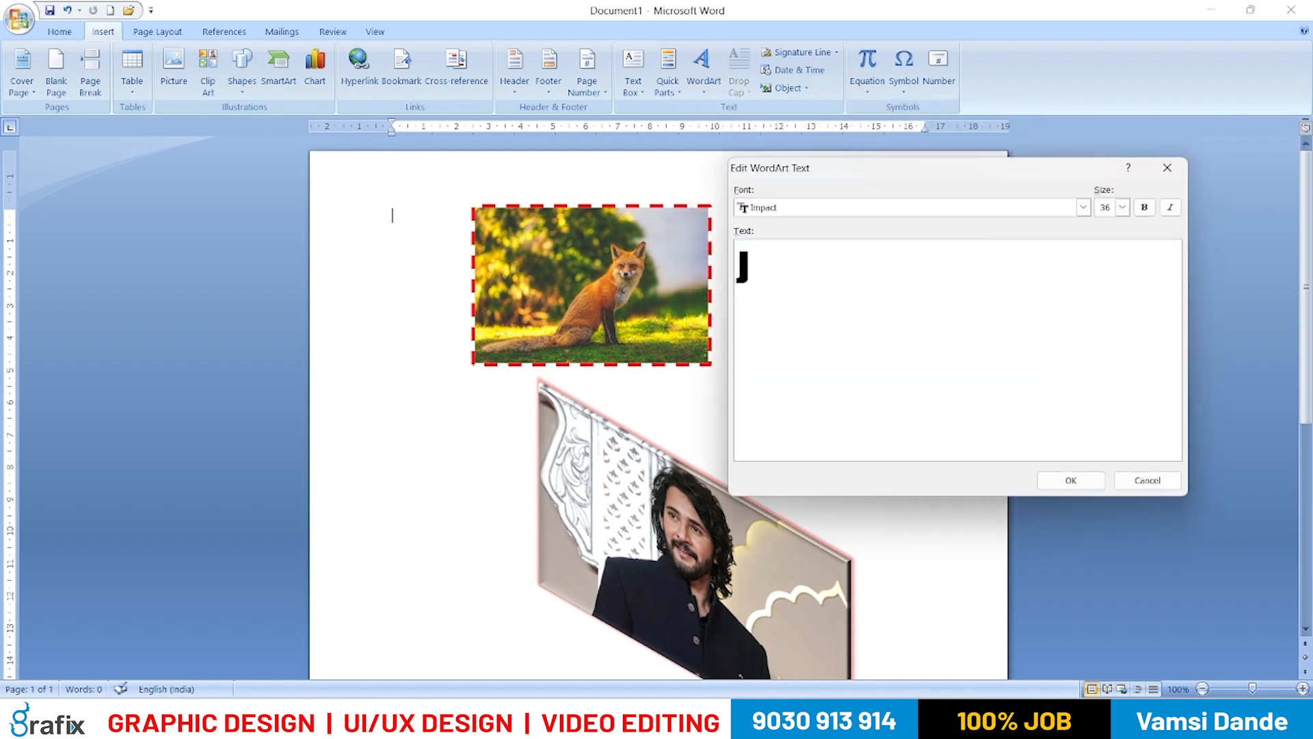
{"action": "type", "text": "VA"}
{"action": "key", "text": "BackSpace"}
{"action": "type", "text": "S IT"}
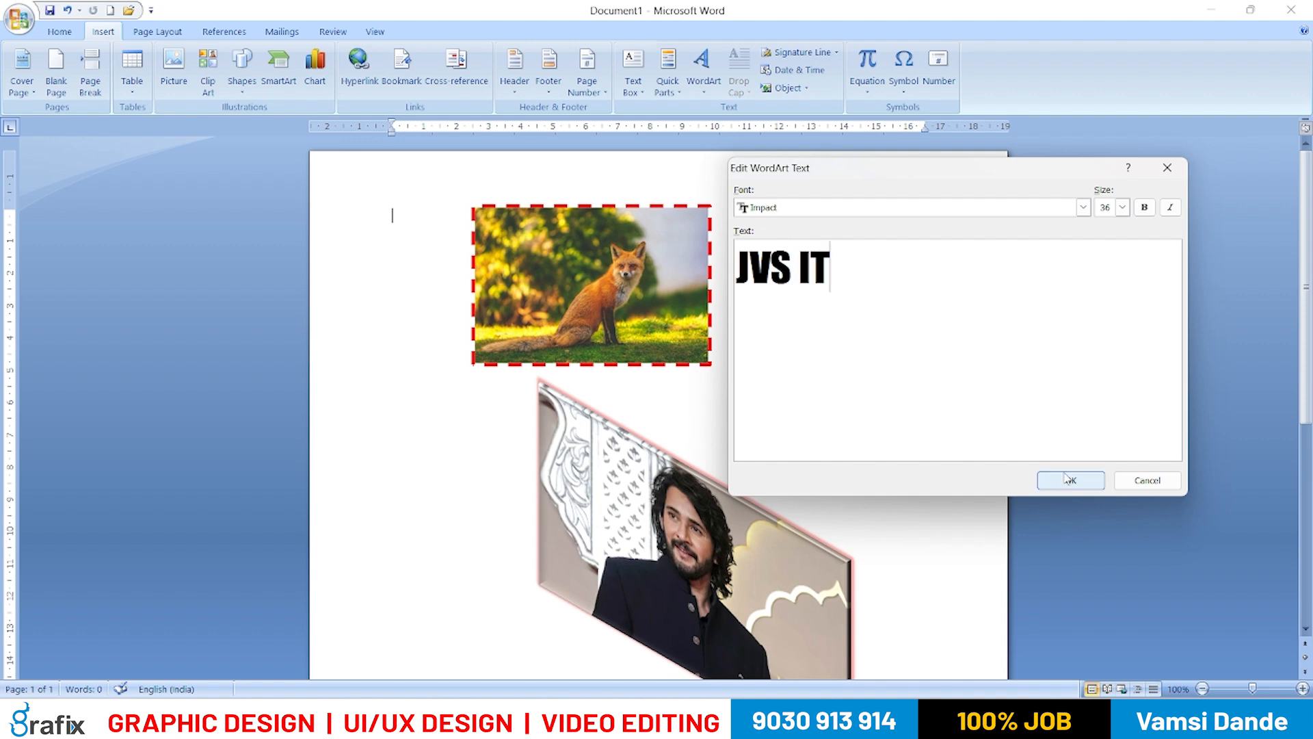
- Try the Harrington font for the WordArt text, return it to Impact, and insert the WordArt
{"action": "left_click", "coordinate": [1083, 207]}
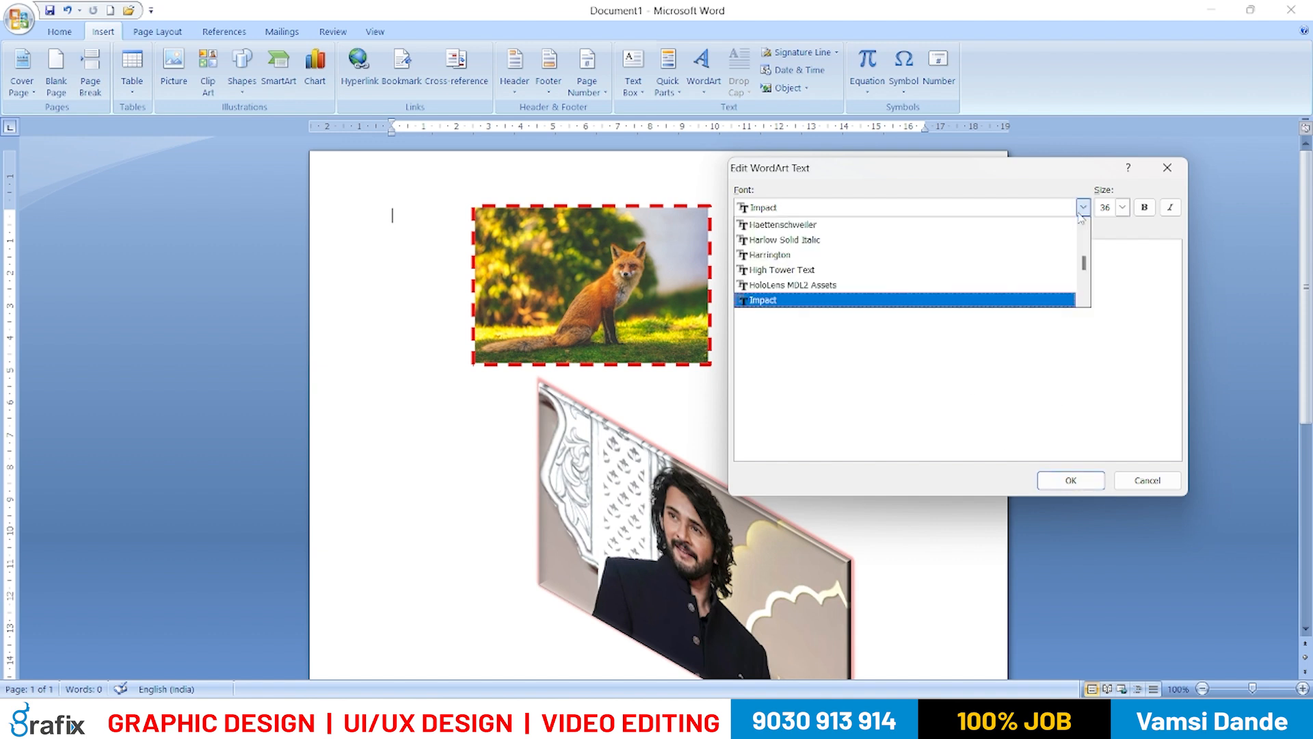
{"action": "left_click", "coordinate": [1037, 255]}
{"action": "left_click", "coordinate": [1084, 207]}
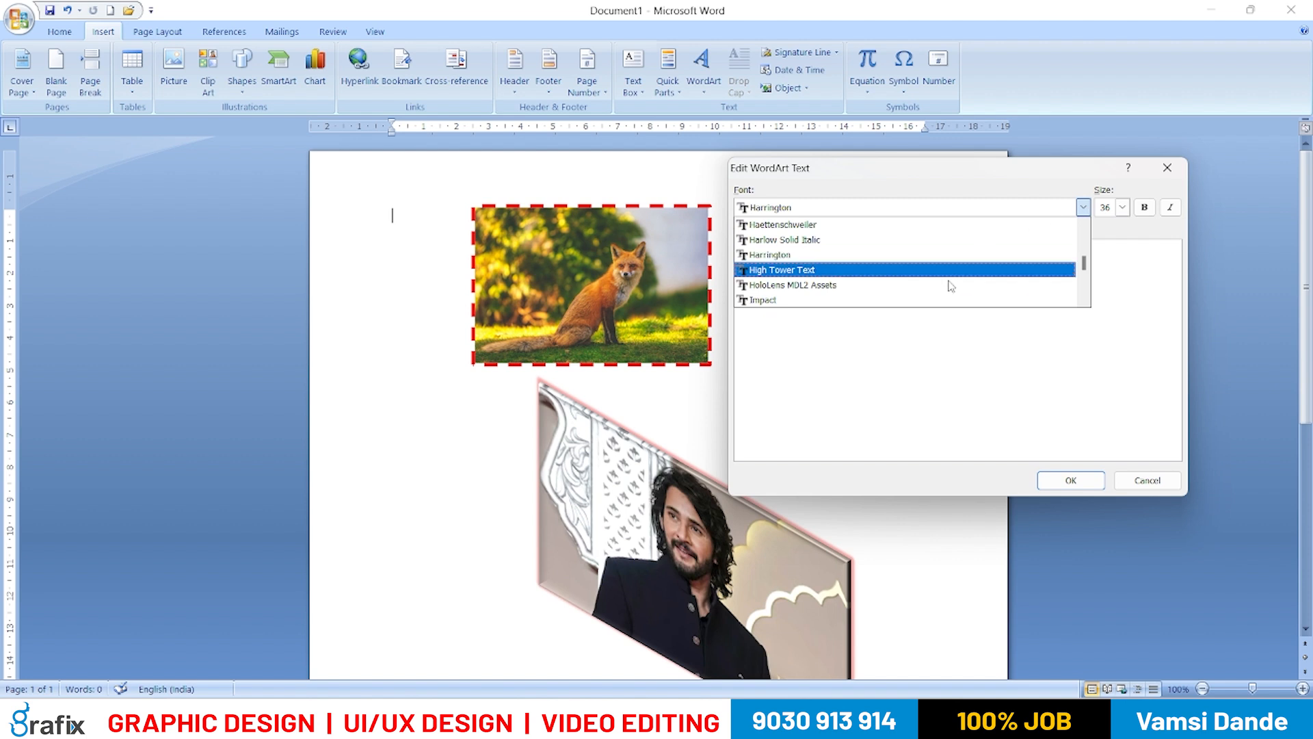
{"action": "left_click", "coordinate": [936, 301]}
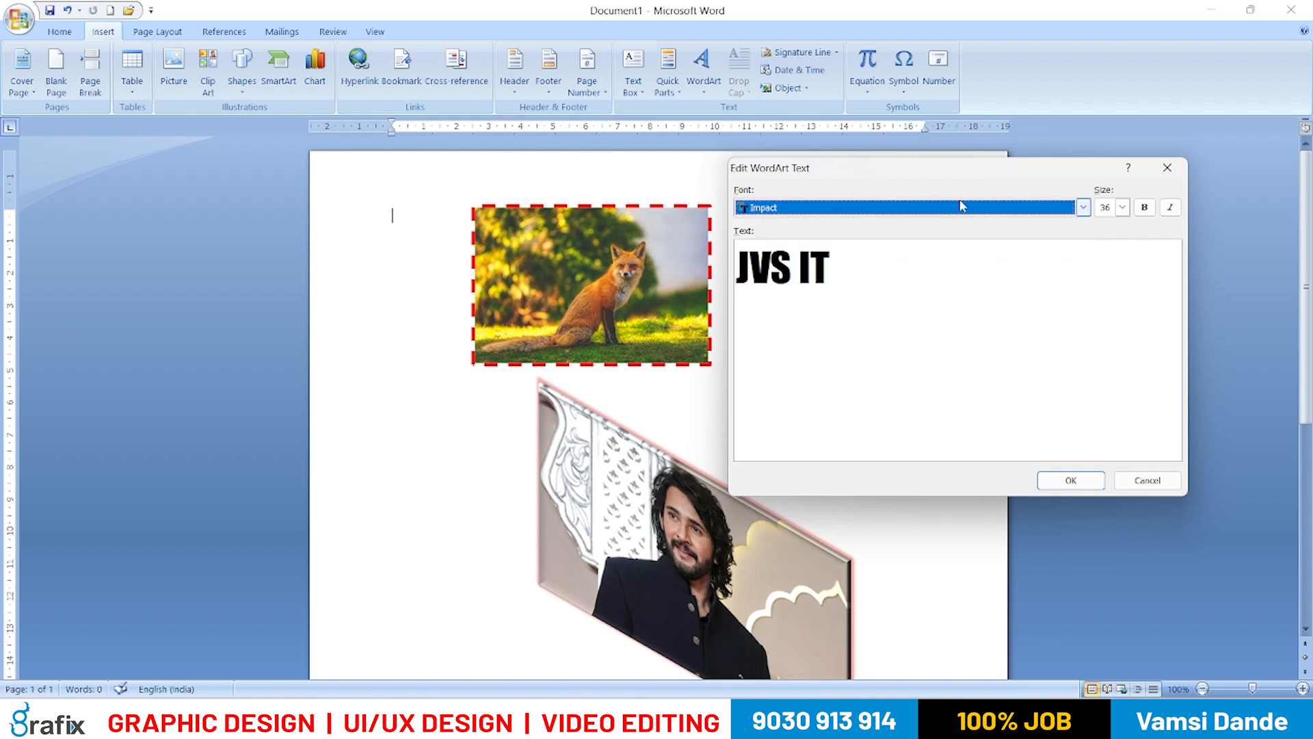
{"action": "left_click", "coordinate": [1122, 207]}
{"action": "left_click", "coordinate": [1109, 297]}
{"action": "left_click", "coordinate": [1149, 209]}
{"action": "left_click", "coordinate": [1145, 207]}
{"action": "left_click", "coordinate": [1081, 482]}
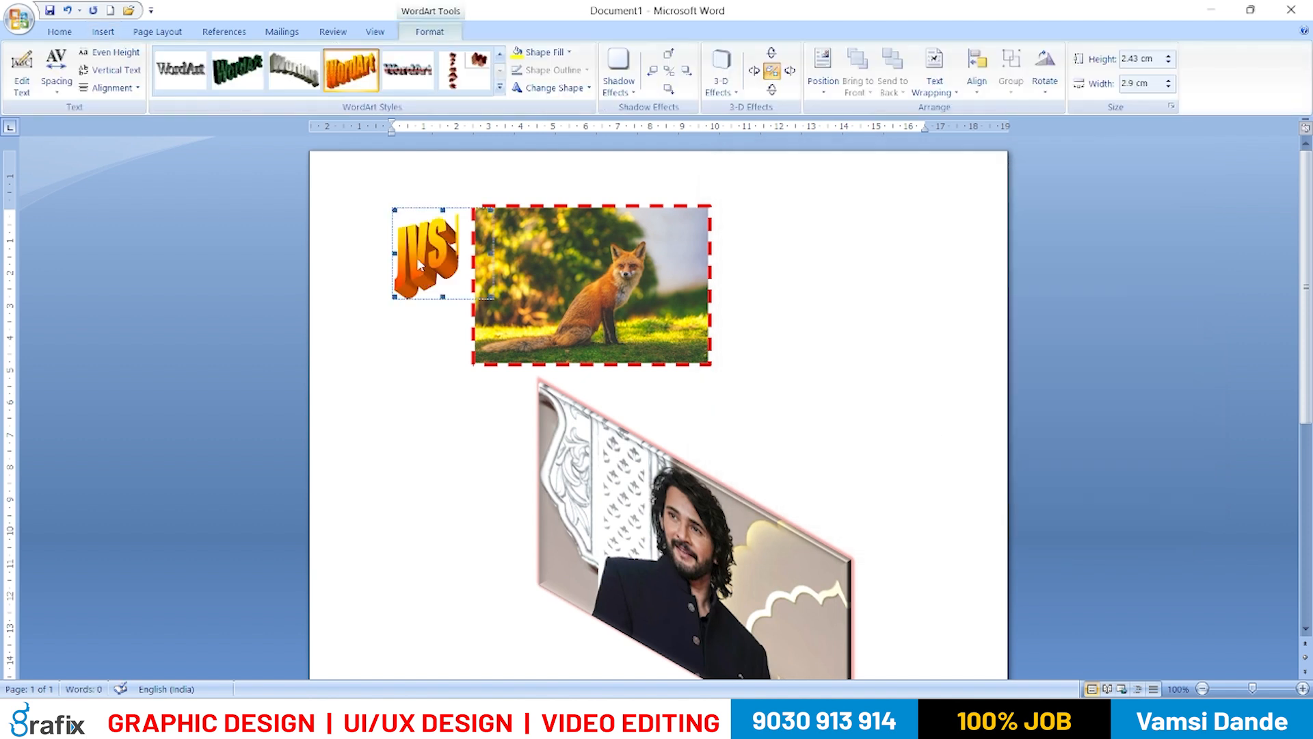
{"action": "left_click", "coordinate": [599, 301]}
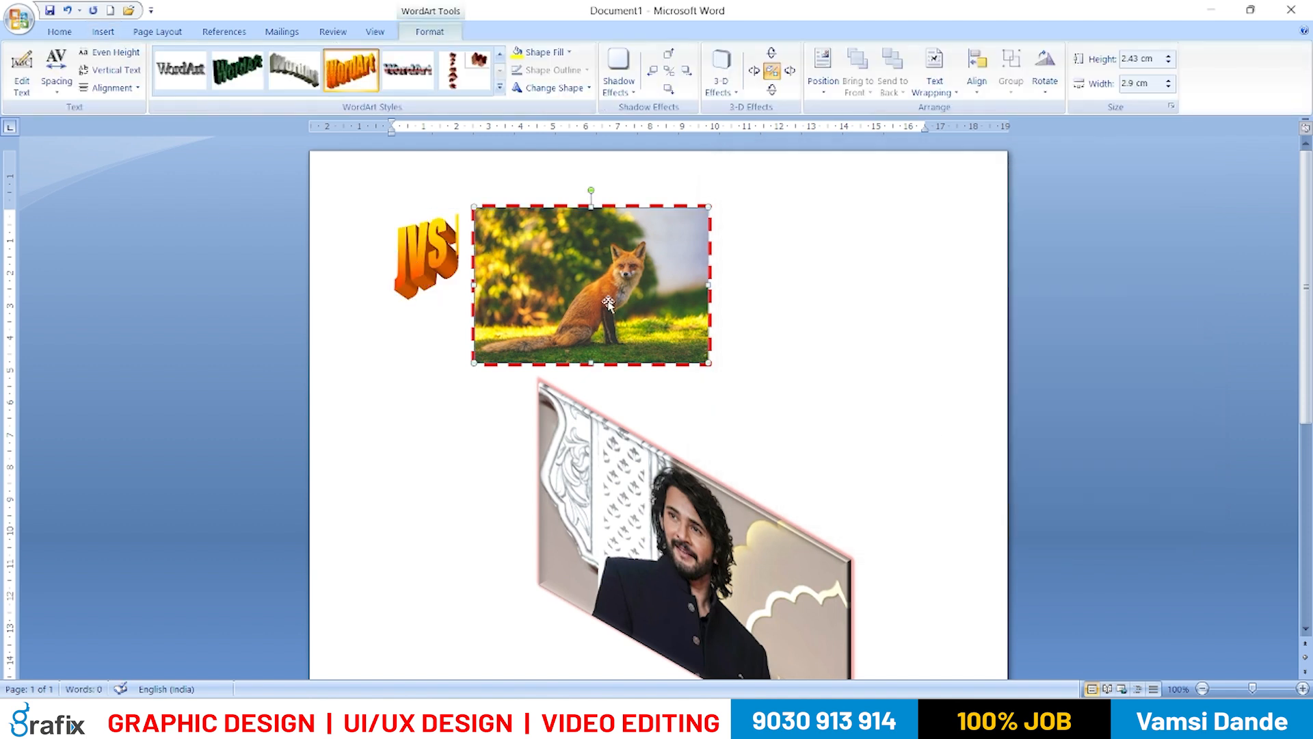
{"action": "left_click", "coordinate": [763, 260]}
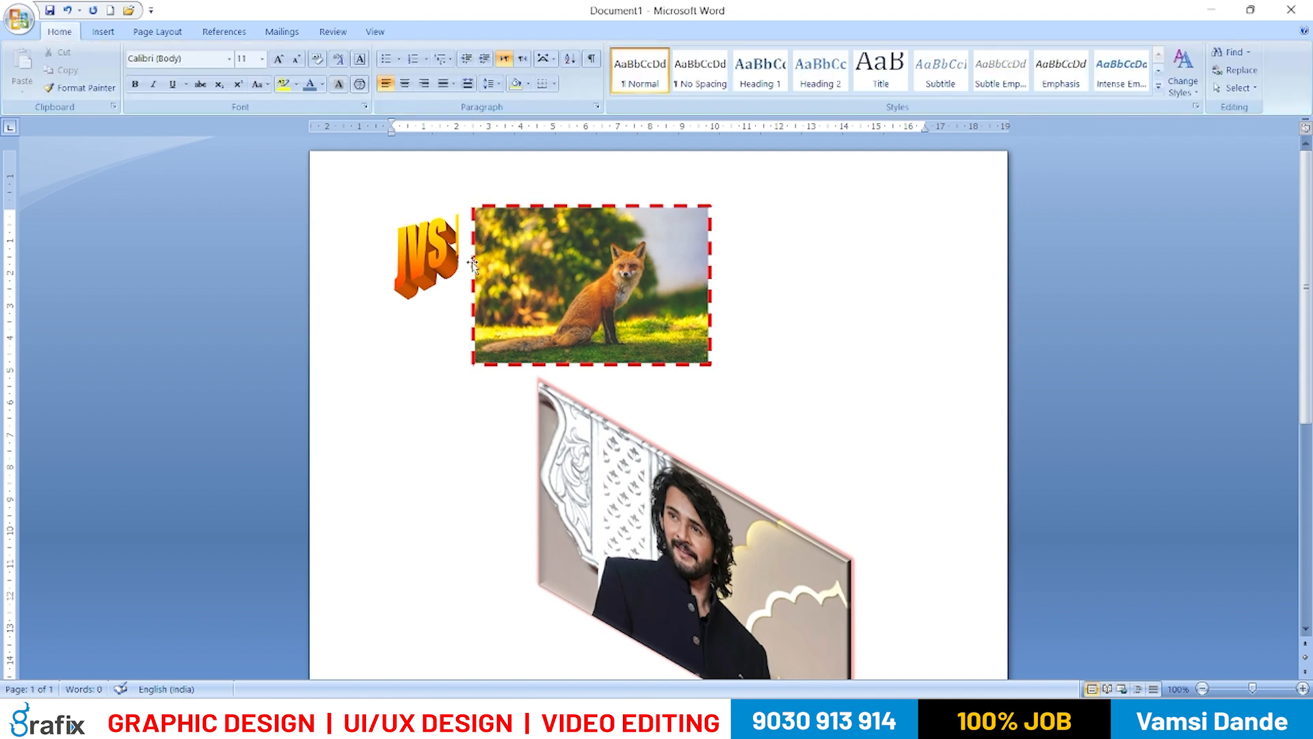
{"action": "left_click", "coordinate": [421, 254]}
{"action": "left_click", "coordinate": [390, 372]}
{"action": "left_click", "coordinate": [405, 223]}
{"action": "left_click", "coordinate": [434, 372]}
- Set the JVS IT WordArt's text wrapping to In Front of Text and move it over the fox picture's lower-right corner
{"action": "left_click", "coordinate": [417, 258]}
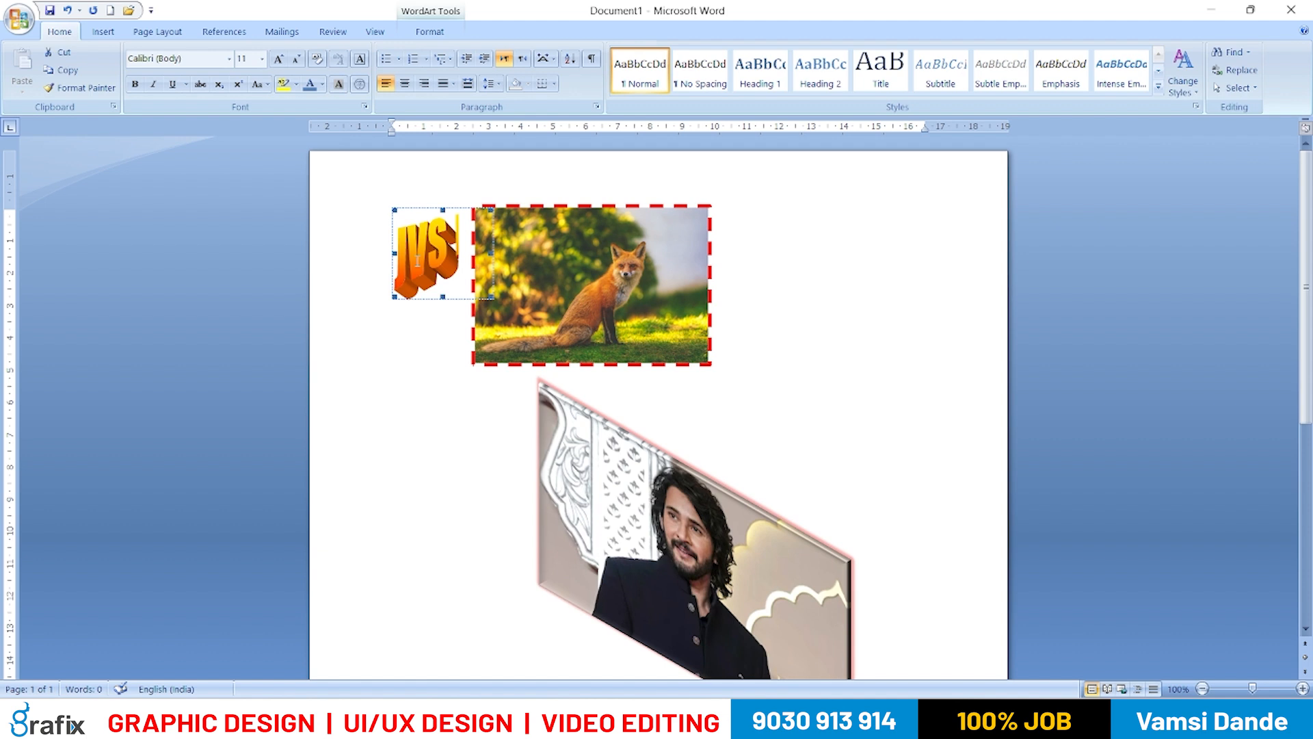
{"action": "left_click", "coordinate": [430, 33]}
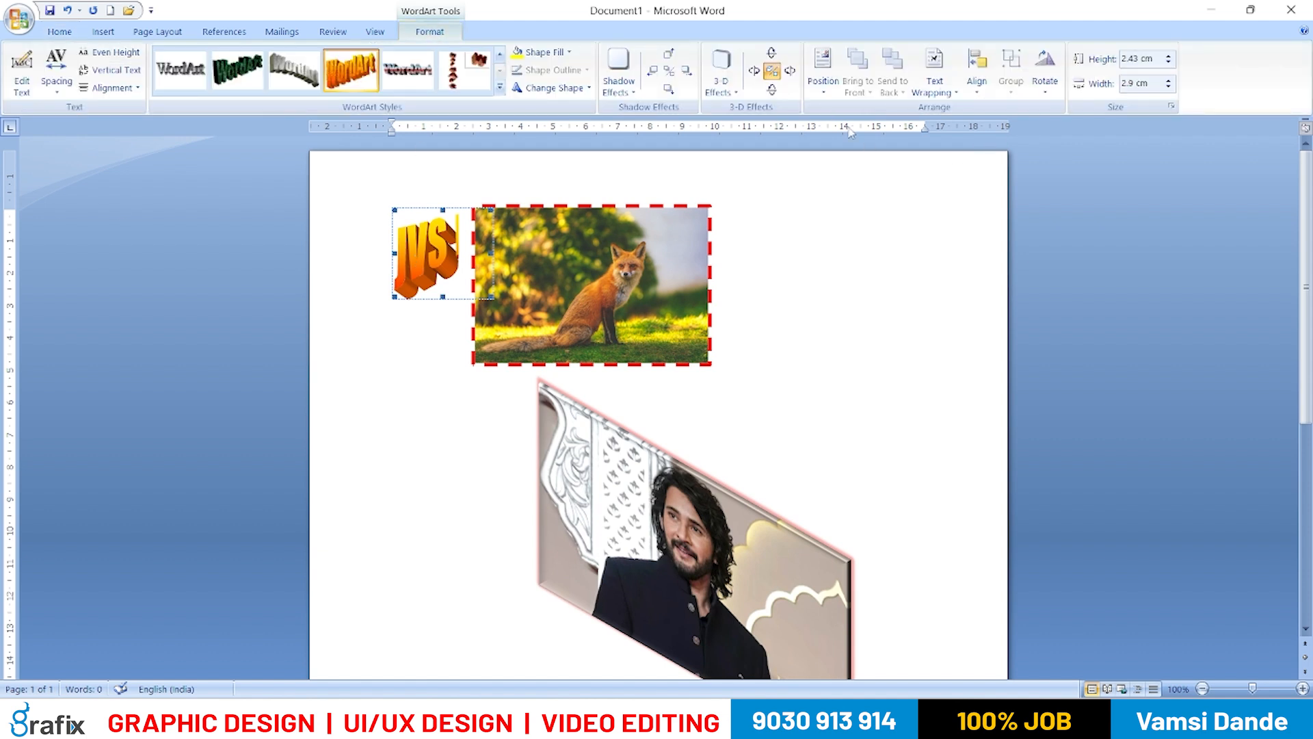
{"action": "left_click", "coordinate": [101, 32]}
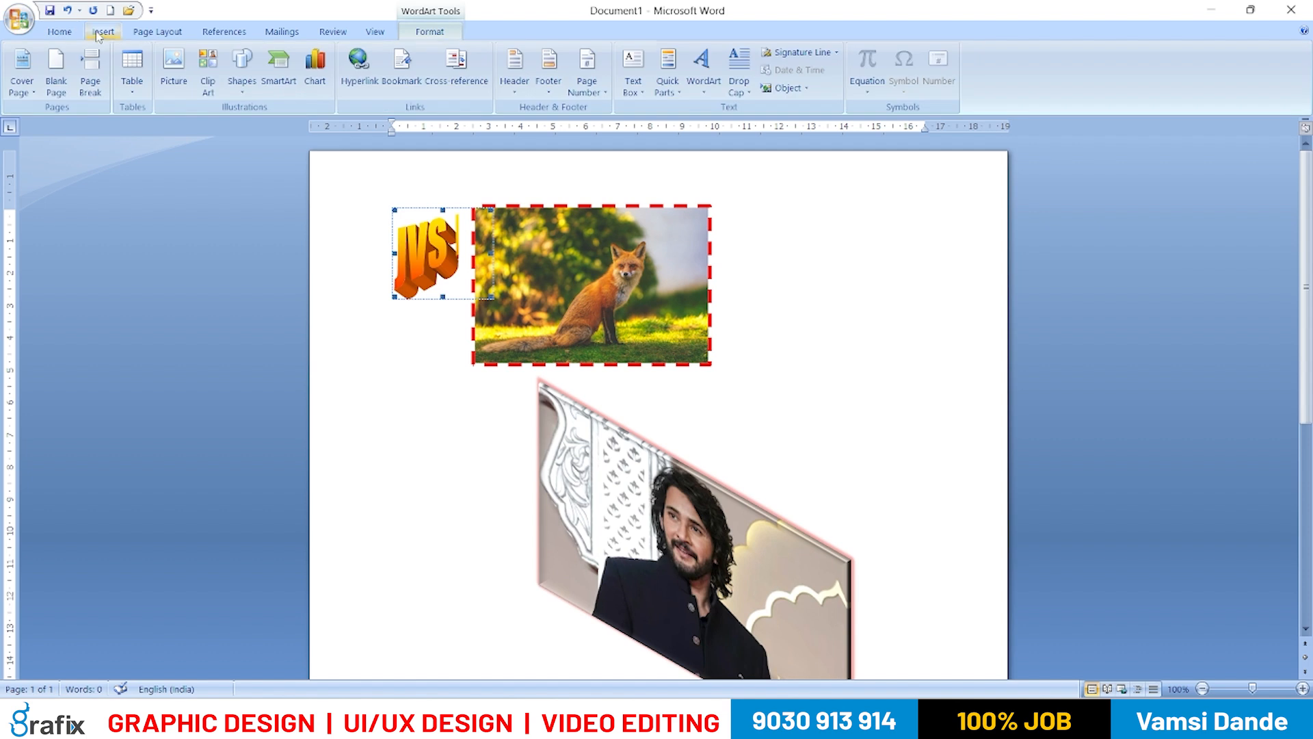
{"action": "left_click", "coordinate": [412, 256]}
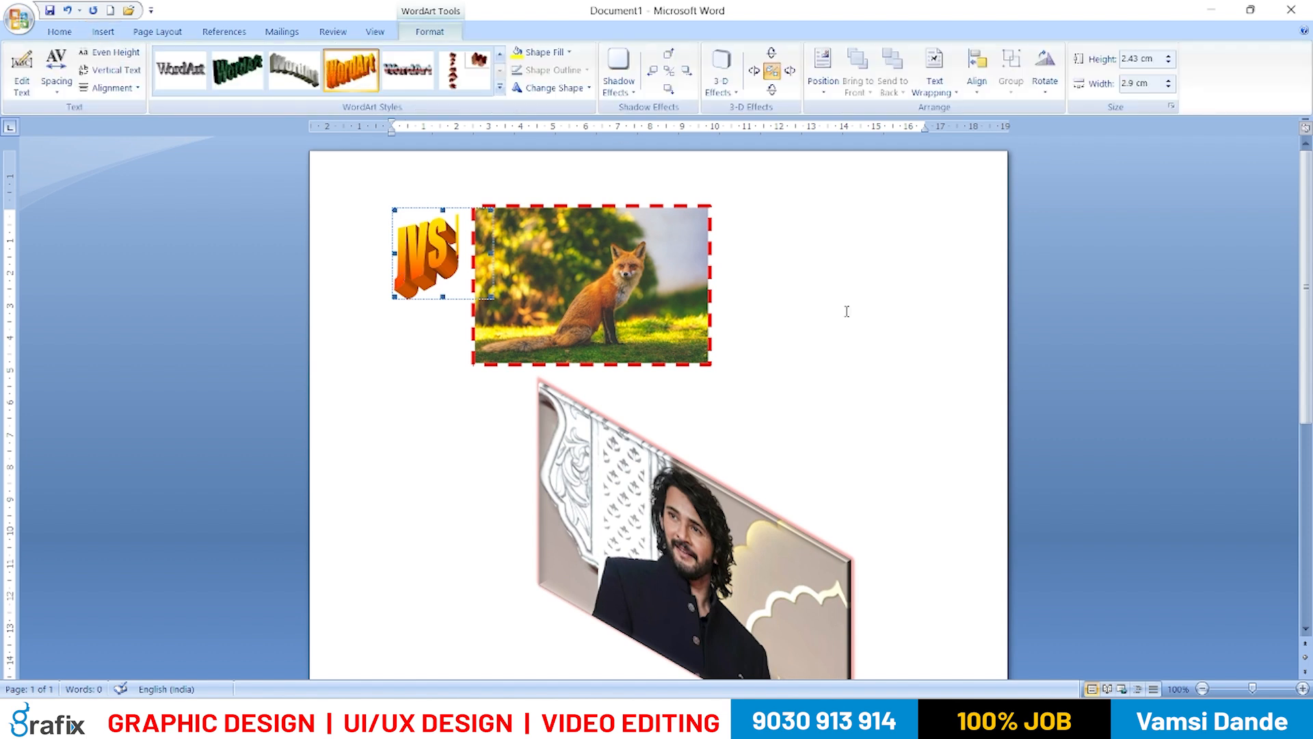
{"action": "left_click", "coordinate": [947, 93]}
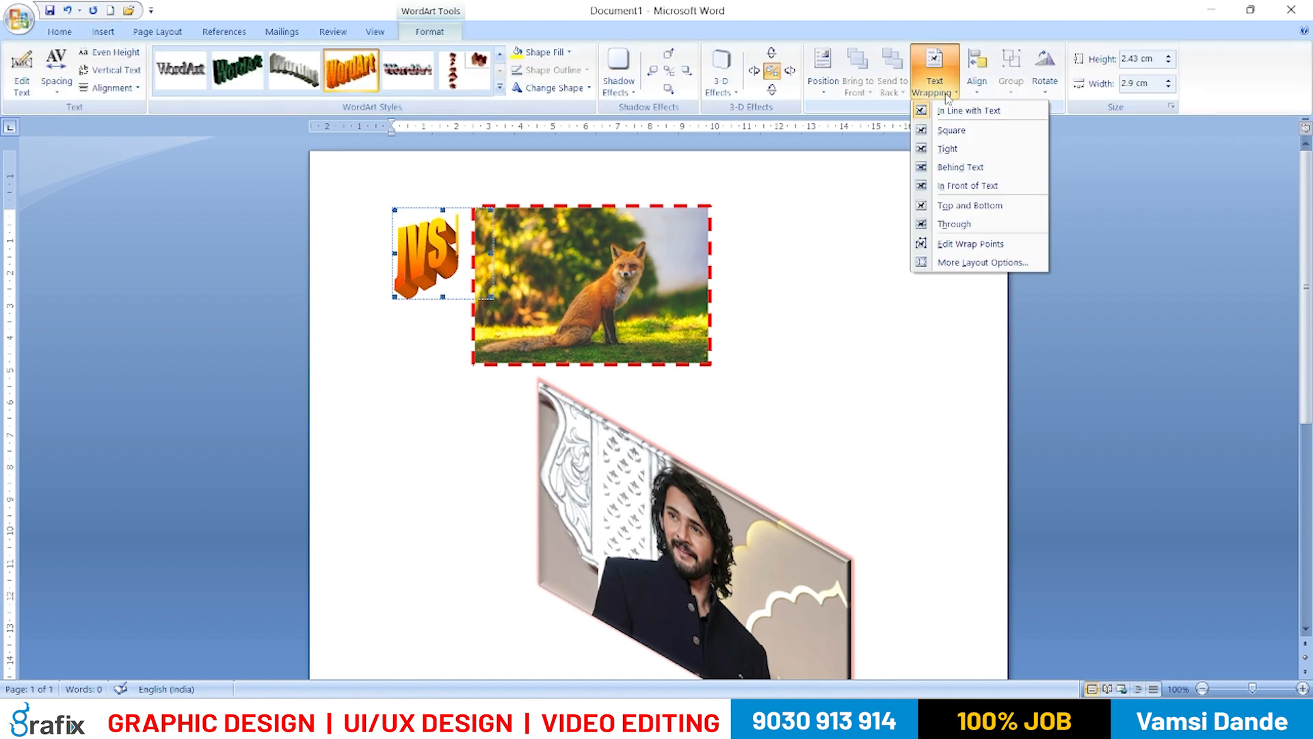
{"action": "left_click", "coordinate": [964, 186]}
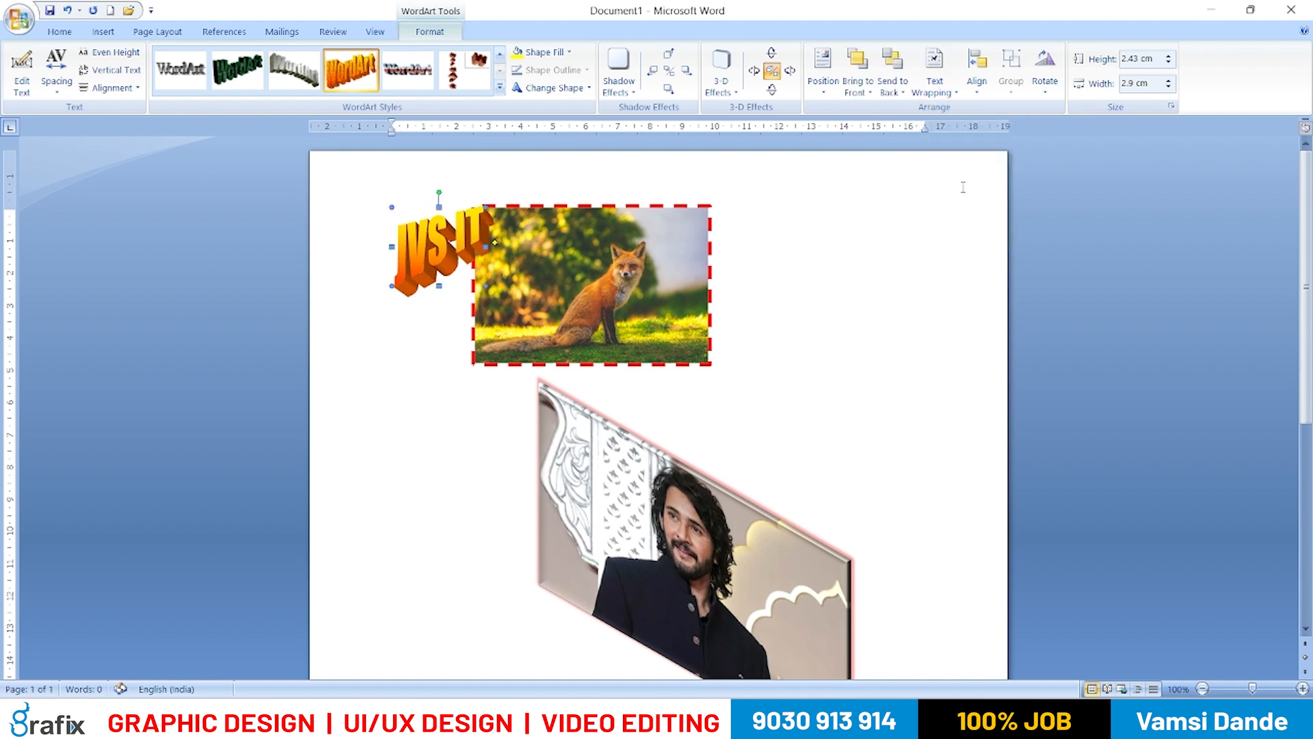
{"action": "left_click_drag", "start_coordinate": [451, 257], "coordinate": [715, 335]}
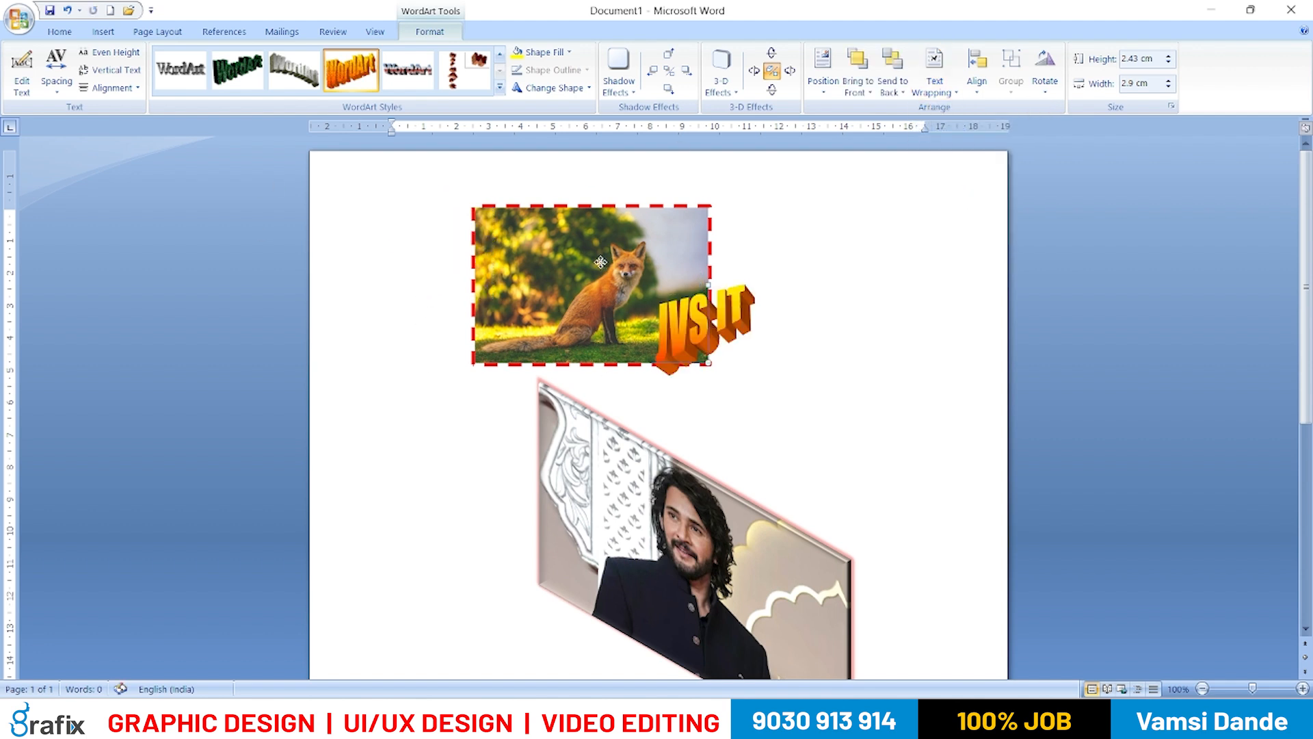
- Set the fox picture's text wrapping to In Front of Text
{"action": "left_click", "coordinate": [600, 264]}
{"action": "double_click", "coordinate": [600, 264]}
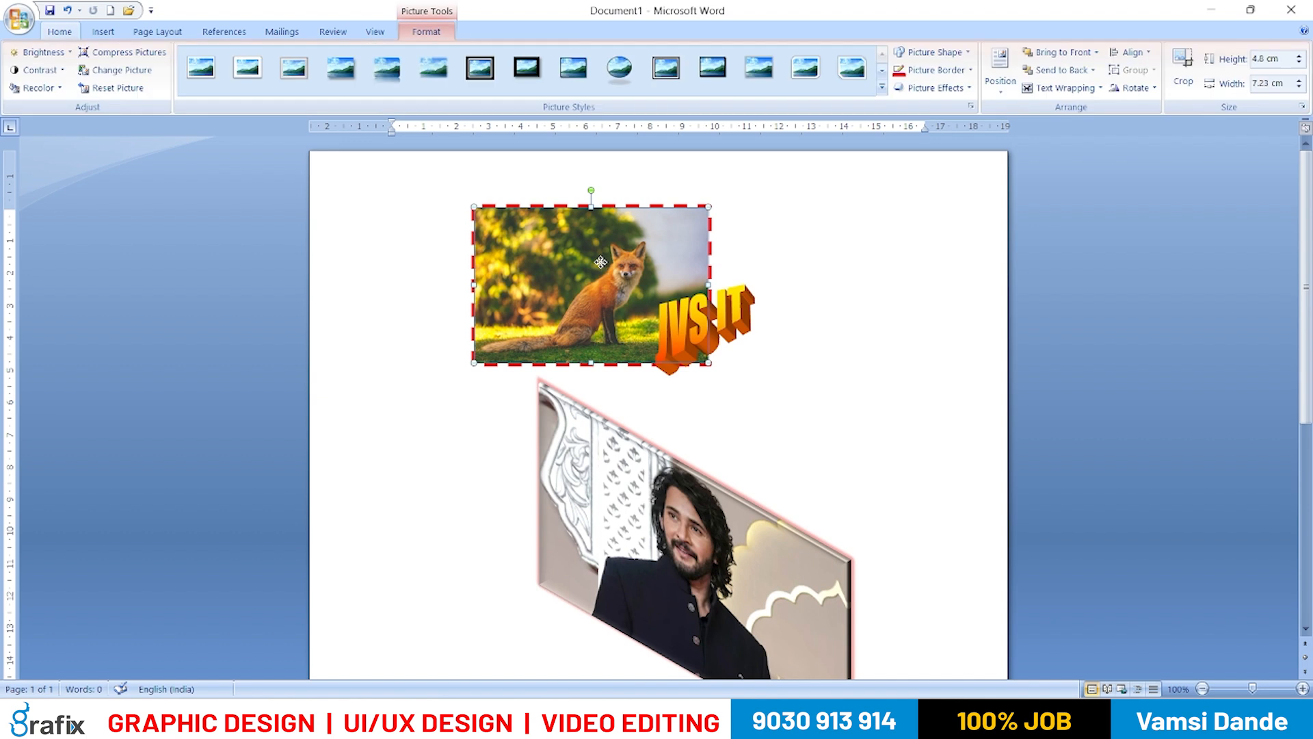
{"action": "left_click", "coordinate": [1061, 87]}
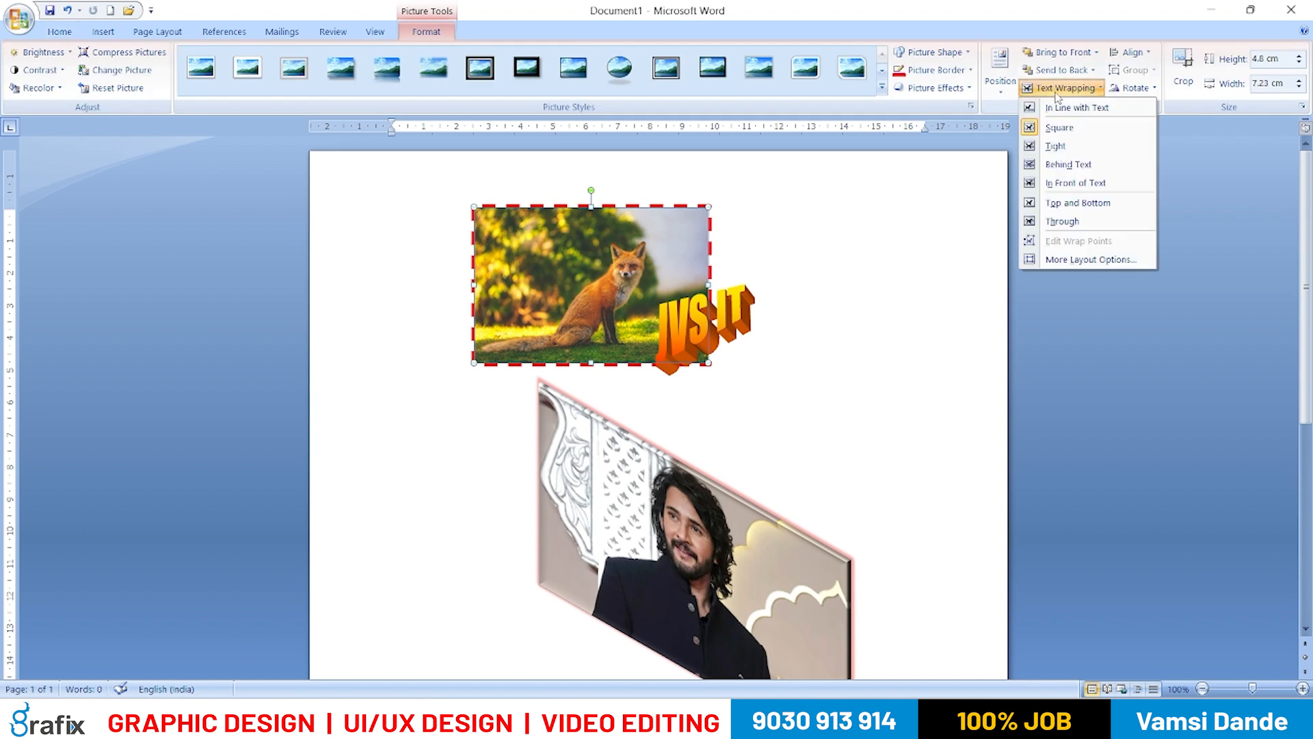
{"action": "left_click", "coordinate": [1053, 183]}
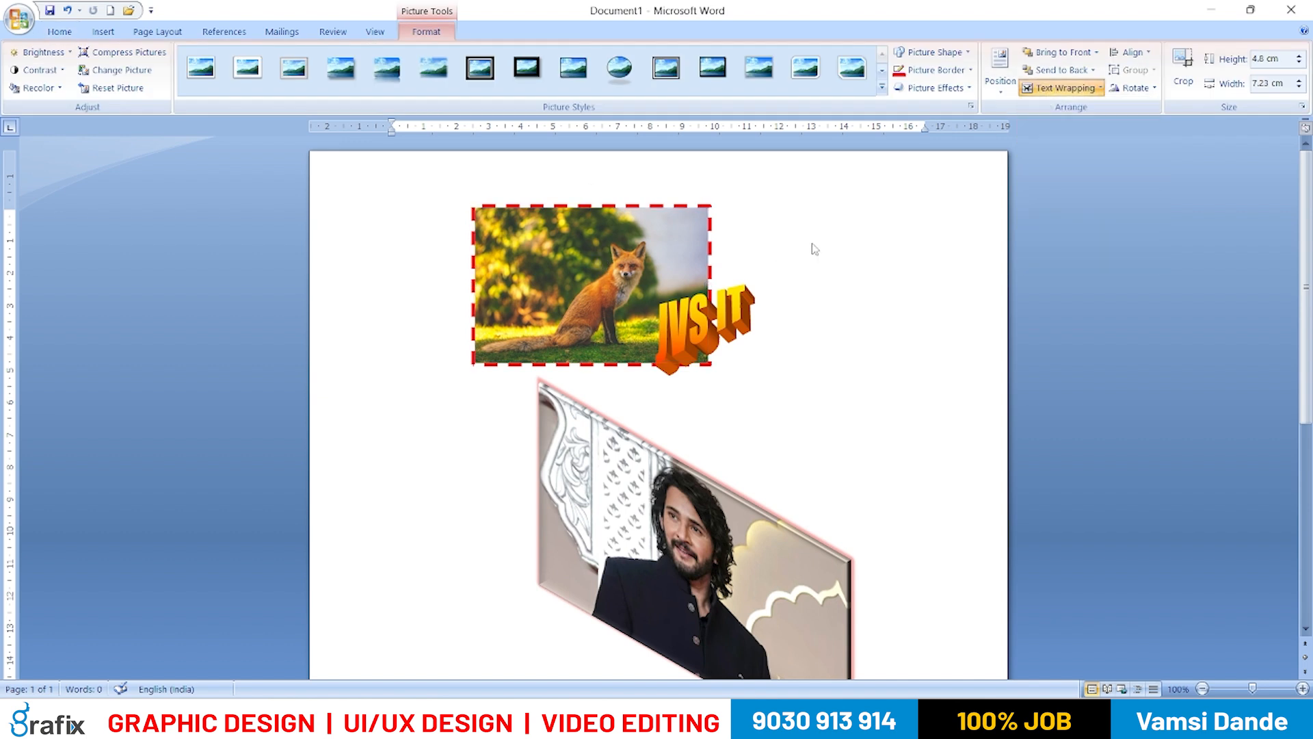
- Enlarge the WordArt to about 3.87 cm high by 5.31 cm wide and the fox picture to about 7.05 by 10.63 cm, keeping them overlapped
{"action": "left_click", "coordinate": [781, 321]}
{"action": "left_click_drag", "start_coordinate": [782, 320], "coordinate": [873, 411]}
{"action": "left_click_drag", "start_coordinate": [828, 359], "coordinate": [755, 316]}
{"action": "left_click", "coordinate": [479, 213]}
{"action": "left_click_drag", "start_coordinate": [439, 210], "coordinate": [527, 226]}
{"action": "left_click_drag", "start_coordinate": [581, 286], "coordinate": [852, 331]}
{"action": "left_click_drag", "start_coordinate": [711, 328], "coordinate": [737, 368]}
- Send the JVS IT WordArt behind the text, so it lies beneath the fox picture
{"action": "double_click", "coordinate": [783, 322]}
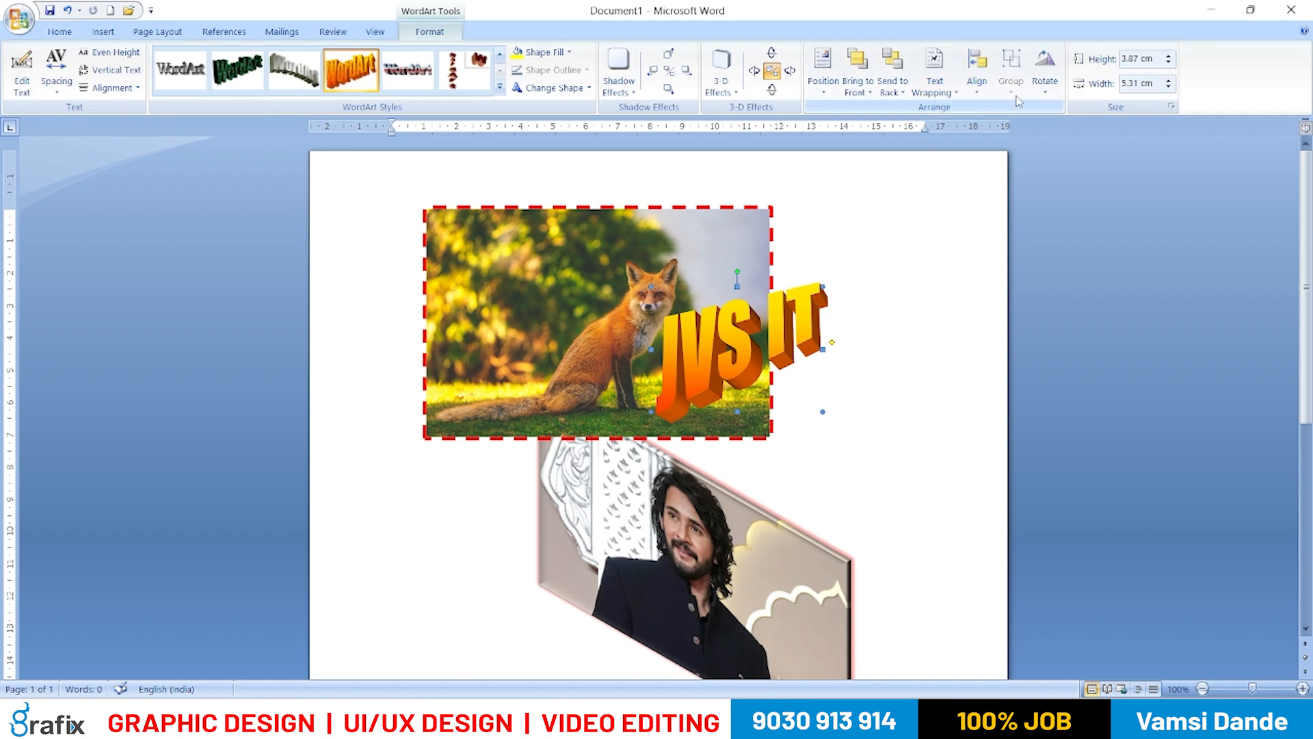
{"action": "left_click", "coordinate": [976, 72]}
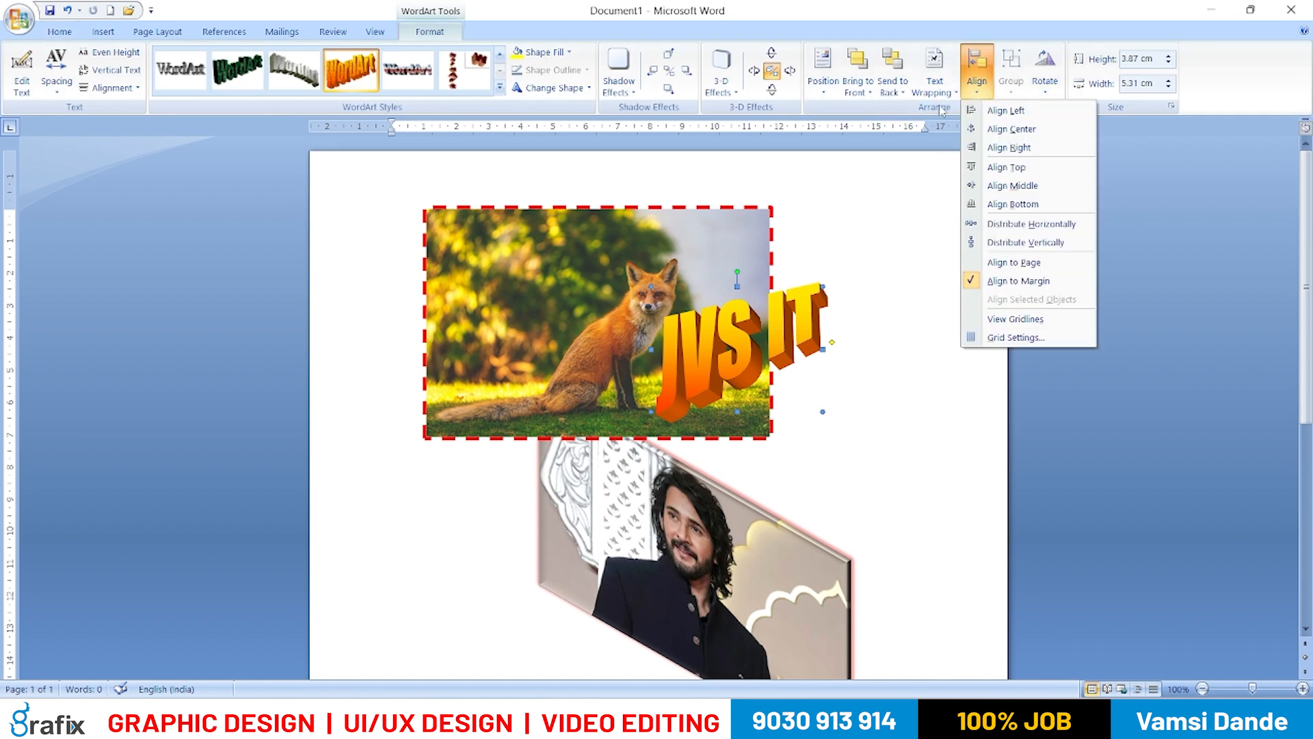
{"action": "left_click", "coordinate": [892, 92]}
{"action": "left_click", "coordinate": [898, 147]}
- Move the WordArt up and left under the fox picture, and shift the fox picture slightly down
{"action": "left_click", "coordinate": [853, 388]}
{"action": "left_click_drag", "start_coordinate": [809, 333], "coordinate": [748, 280]}
{"action": "mouse_move", "coordinate": [687, 342]}
{"action": "left_mouse_down"}
{"action": "mouse_move", "coordinate": [682, 381]}
{"action": "mouse_move", "coordinate": [688, 355]}
{"action": "left_mouse_up"}
- Nudge the fox picture left, try sending it to the back, and bring it to the front again
{"action": "left_click", "coordinate": [724, 333]}
{"action": "double_click", "coordinate": [723, 331]}
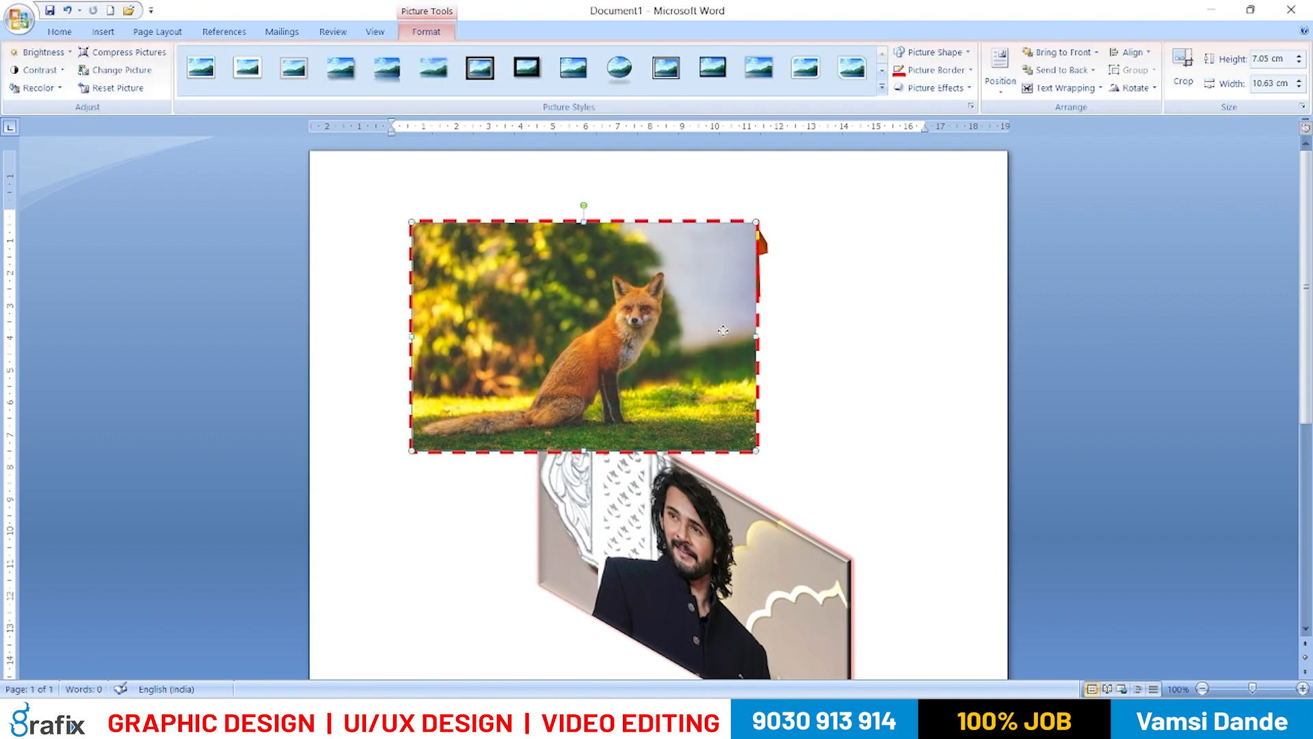
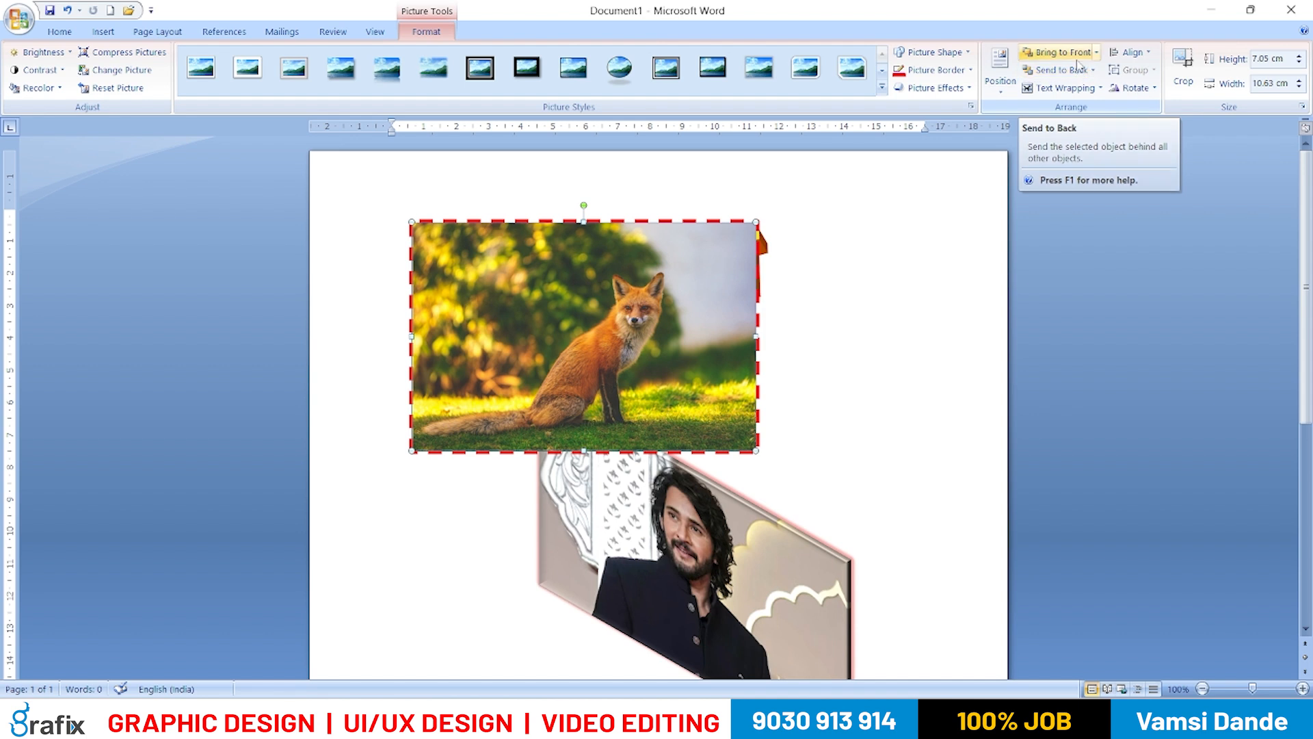
{"action": "left_click_drag", "start_coordinate": [707, 339], "coordinate": [701, 340]}
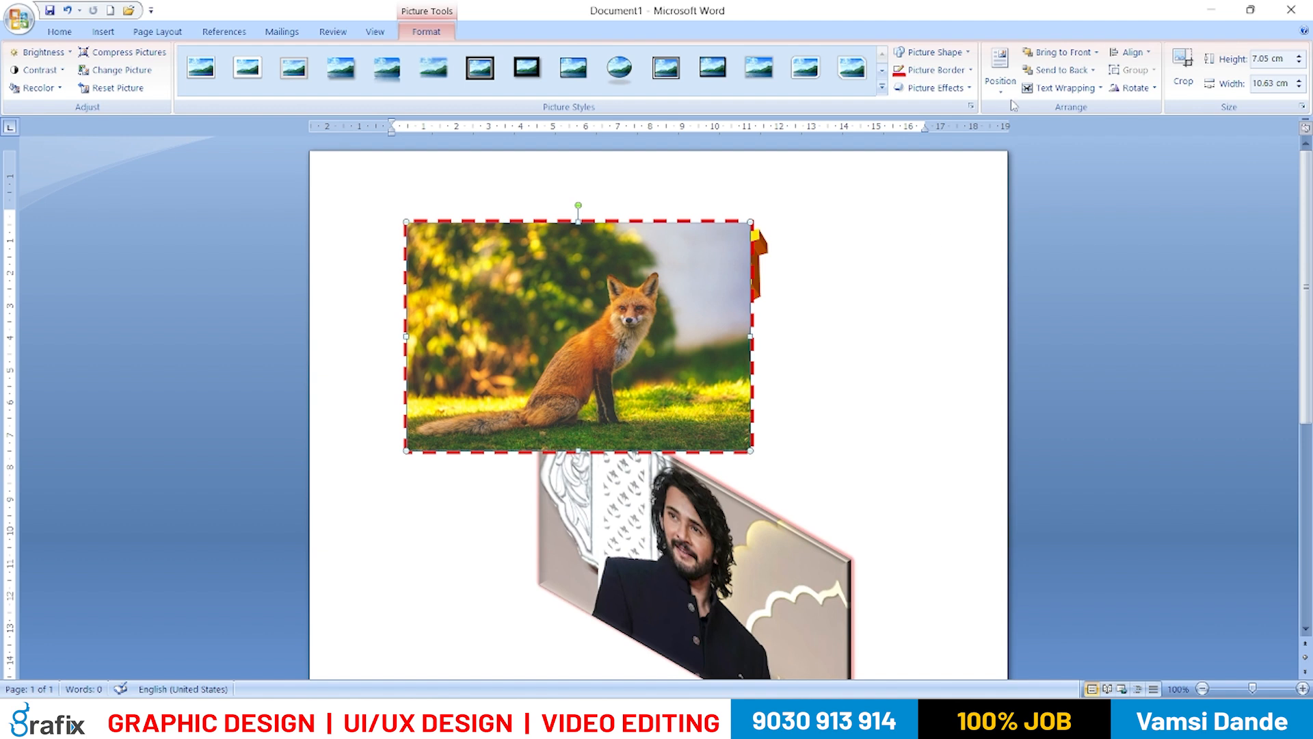
{"action": "left_click", "coordinate": [1063, 71]}
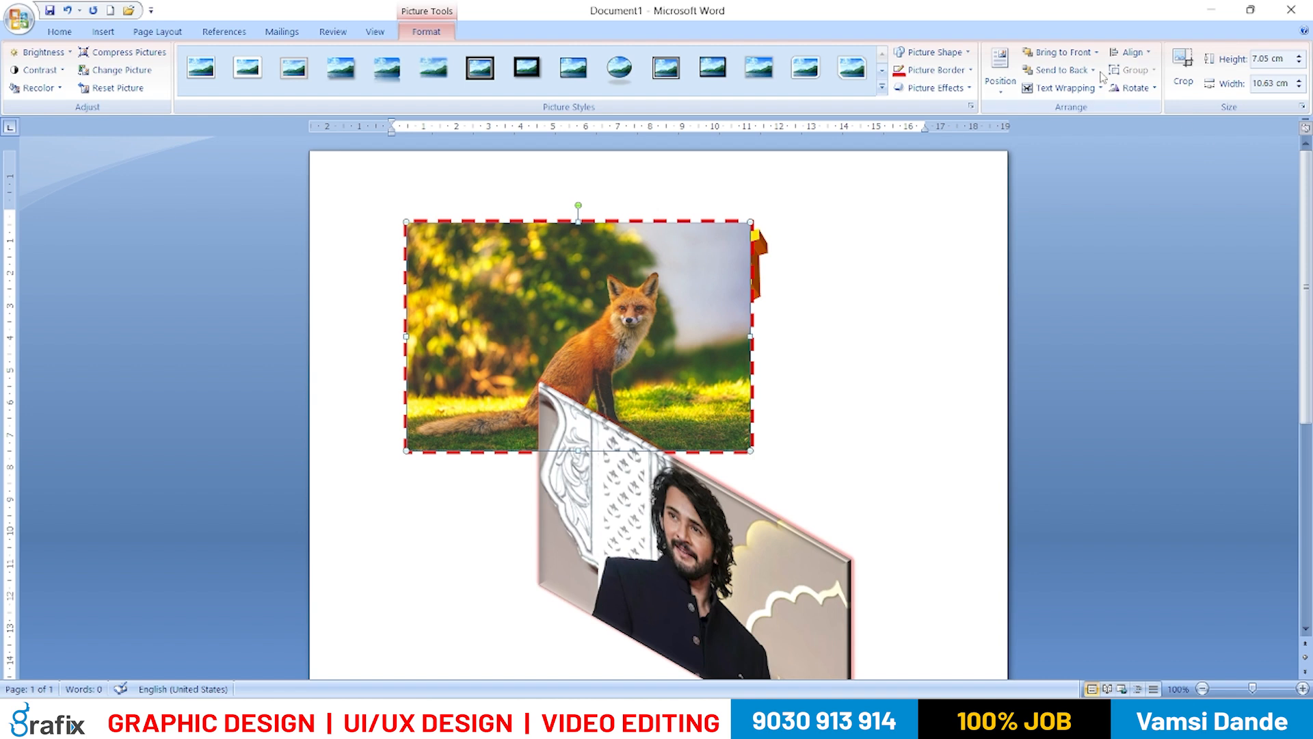
{"action": "left_click", "coordinate": [1077, 60]}
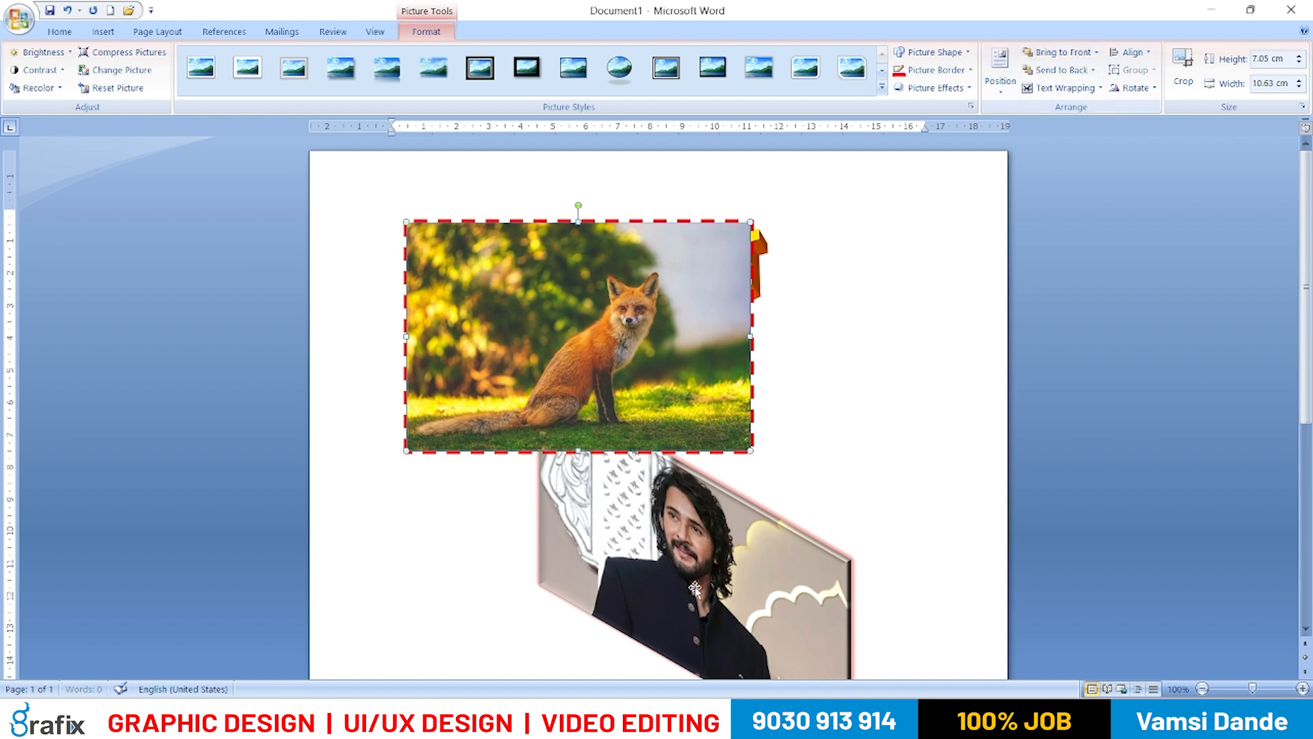
- Move the portrait up so it overlaps the fox picture, and send the fox picture to the back
{"action": "left_click_drag", "start_coordinate": [682, 521], "coordinate": [666, 491]}
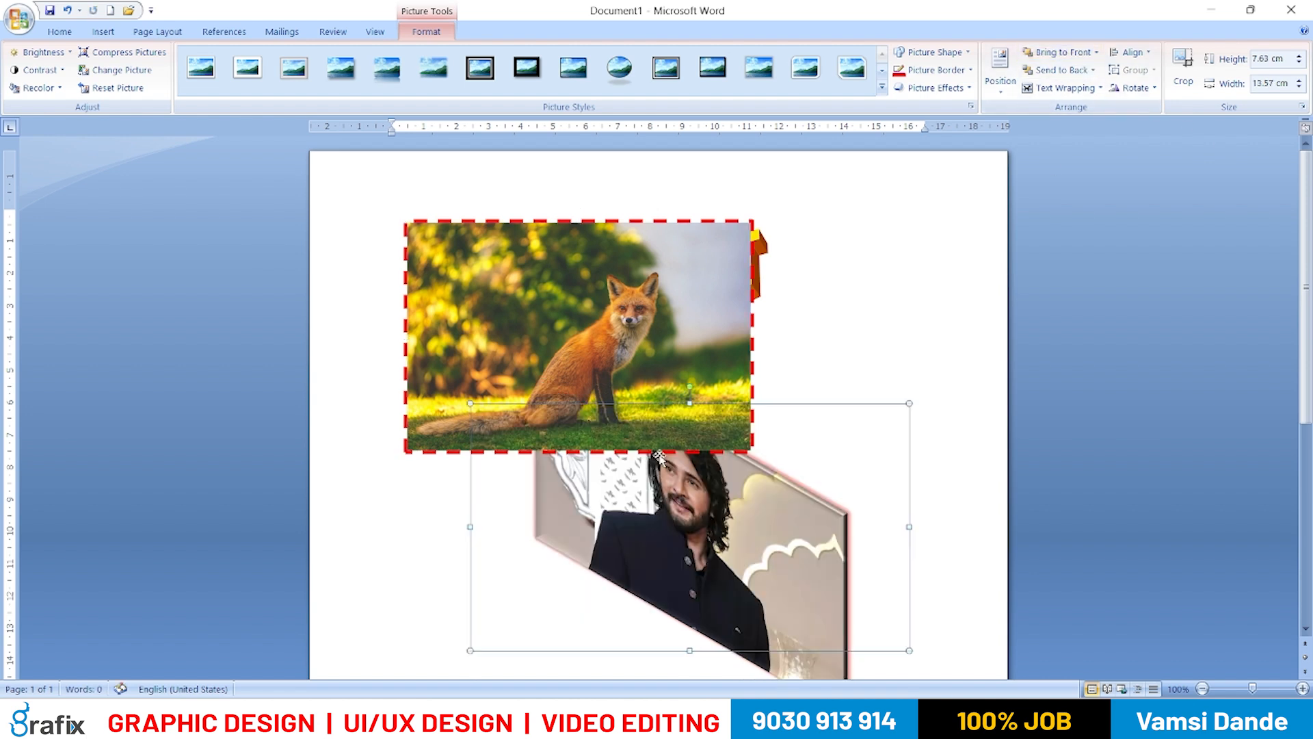
{"action": "left_click", "coordinate": [850, 302]}
{"action": "left_click", "coordinate": [664, 341]}
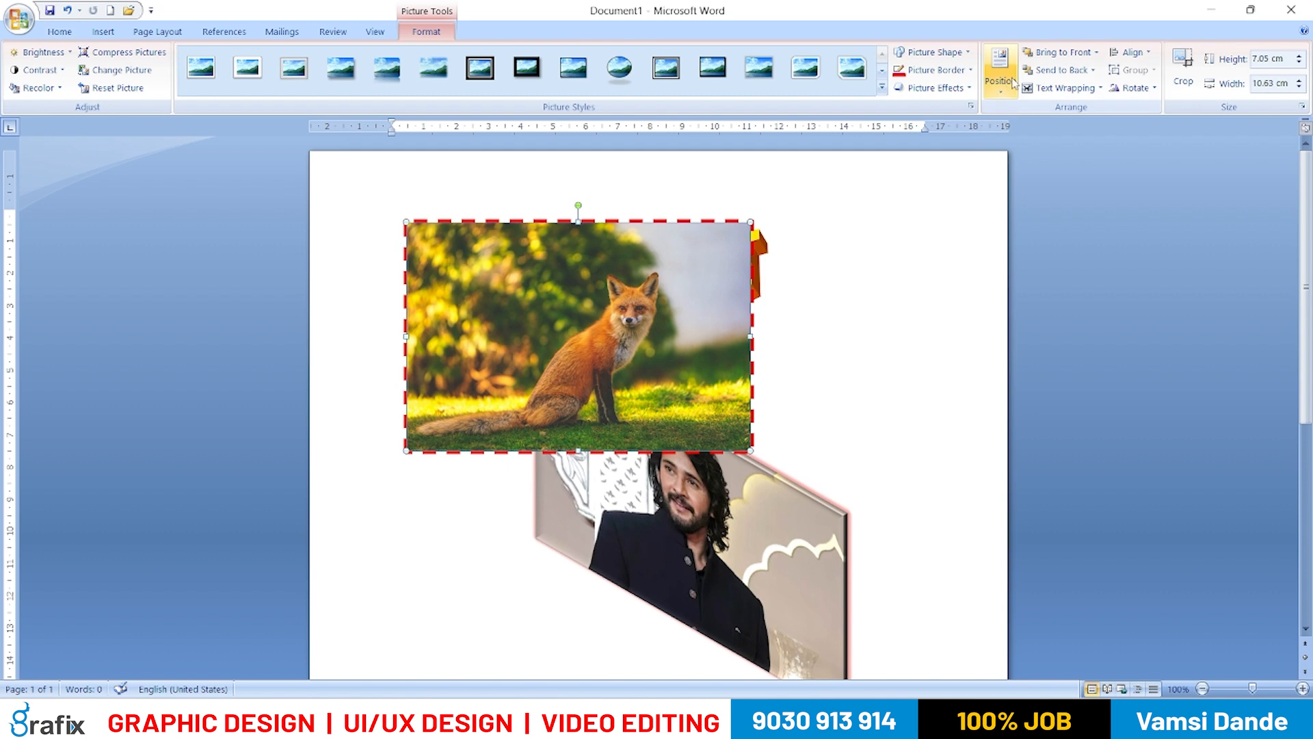
{"action": "left_click", "coordinate": [1053, 71]}
{"action": "left_click", "coordinate": [1053, 71]}
{"action": "left_click", "coordinate": [1053, 71]}
{"action": "left_click", "coordinate": [1054, 71]}
{"action": "left_click", "coordinate": [1054, 71]}
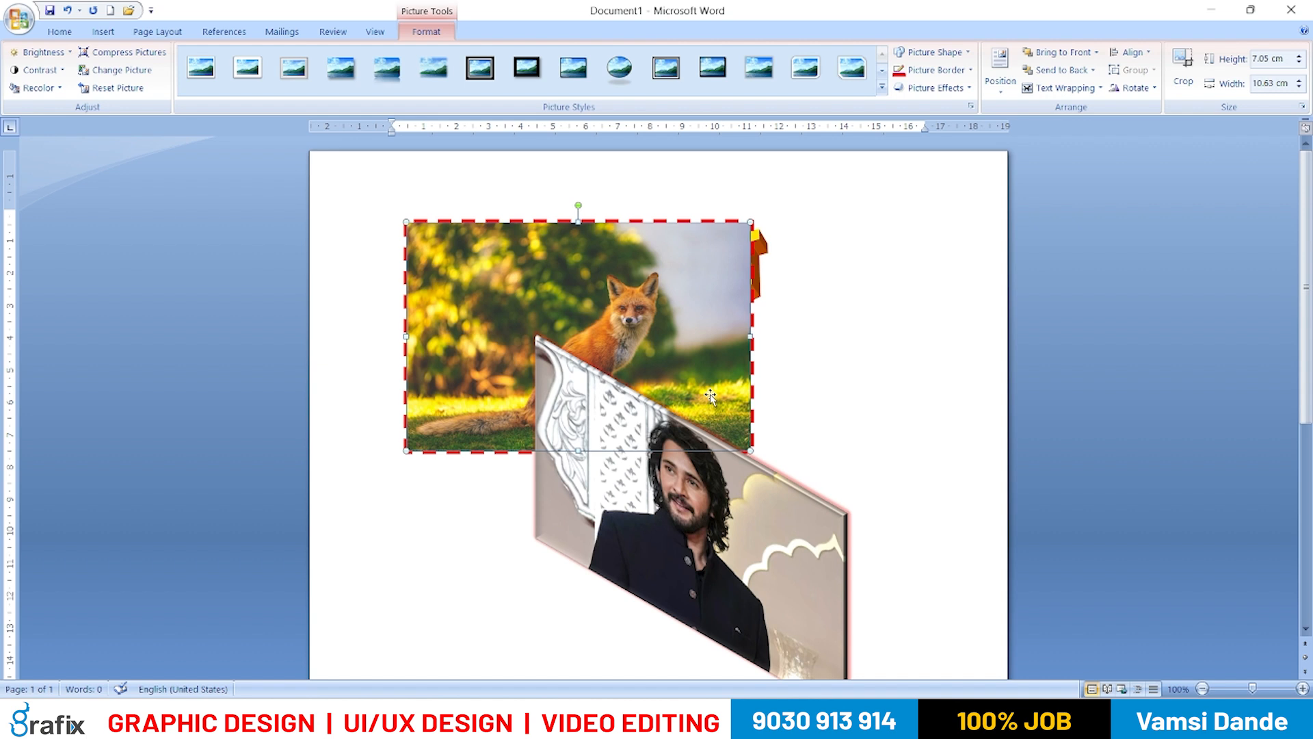
- Show the Send to Back options for the fox picture
{"action": "left_click", "coordinate": [1092, 69]}
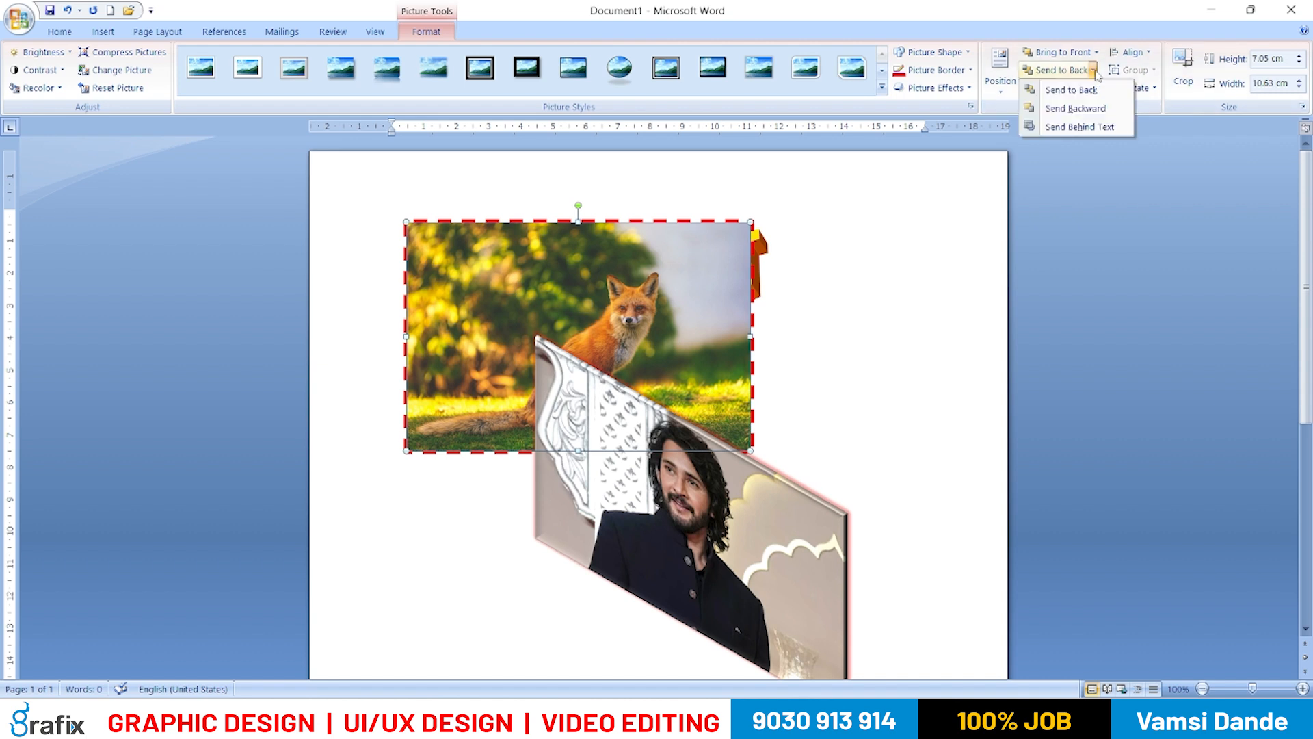
- Send the fox picture backward and behind the text so it lies under the "JVS IT" WordArt
{"action": "left_click", "coordinate": [1086, 110]}
{"action": "left_click", "coordinate": [1095, 71]}
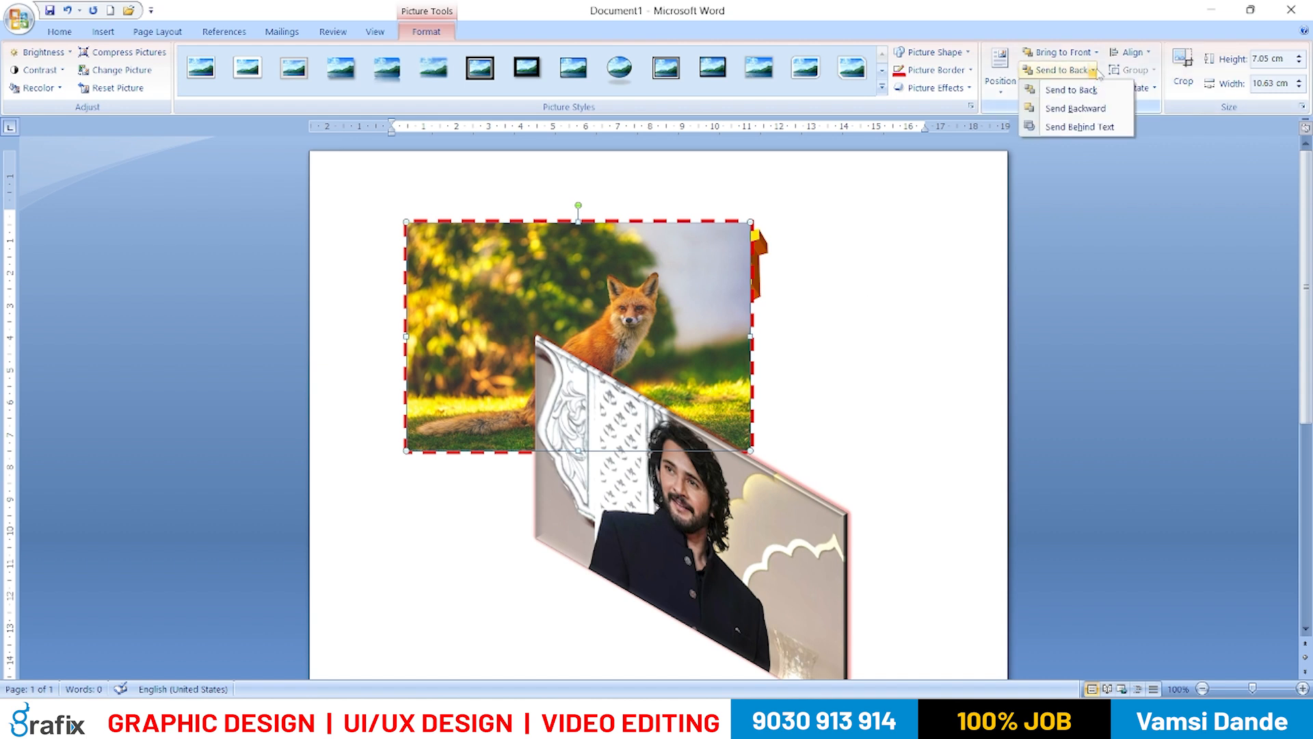
{"action": "left_click", "coordinate": [1096, 129]}
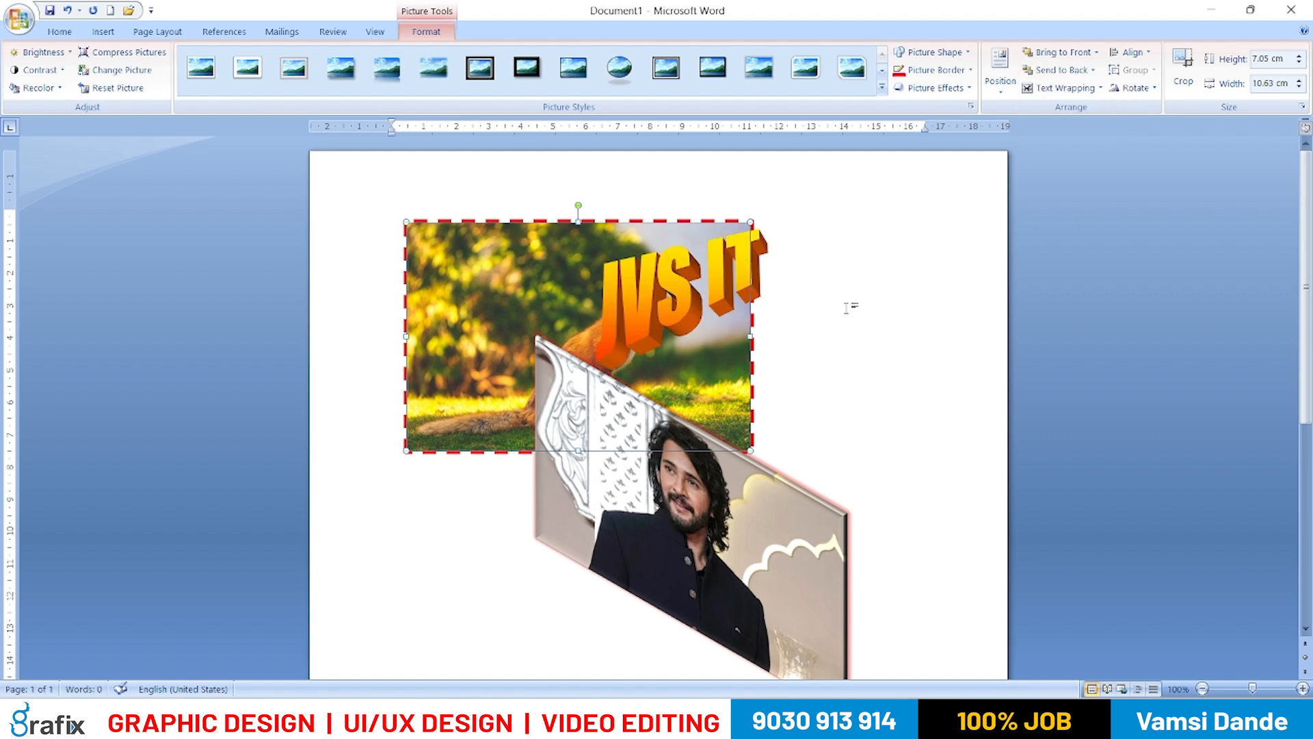
- Delete the "JVS IT" WordArt from the page
{"action": "left_click", "coordinate": [790, 290]}
{"action": "left_click_drag", "start_coordinate": [718, 274], "coordinate": [831, 275]}
{"action": "key", "text": "Delete"}
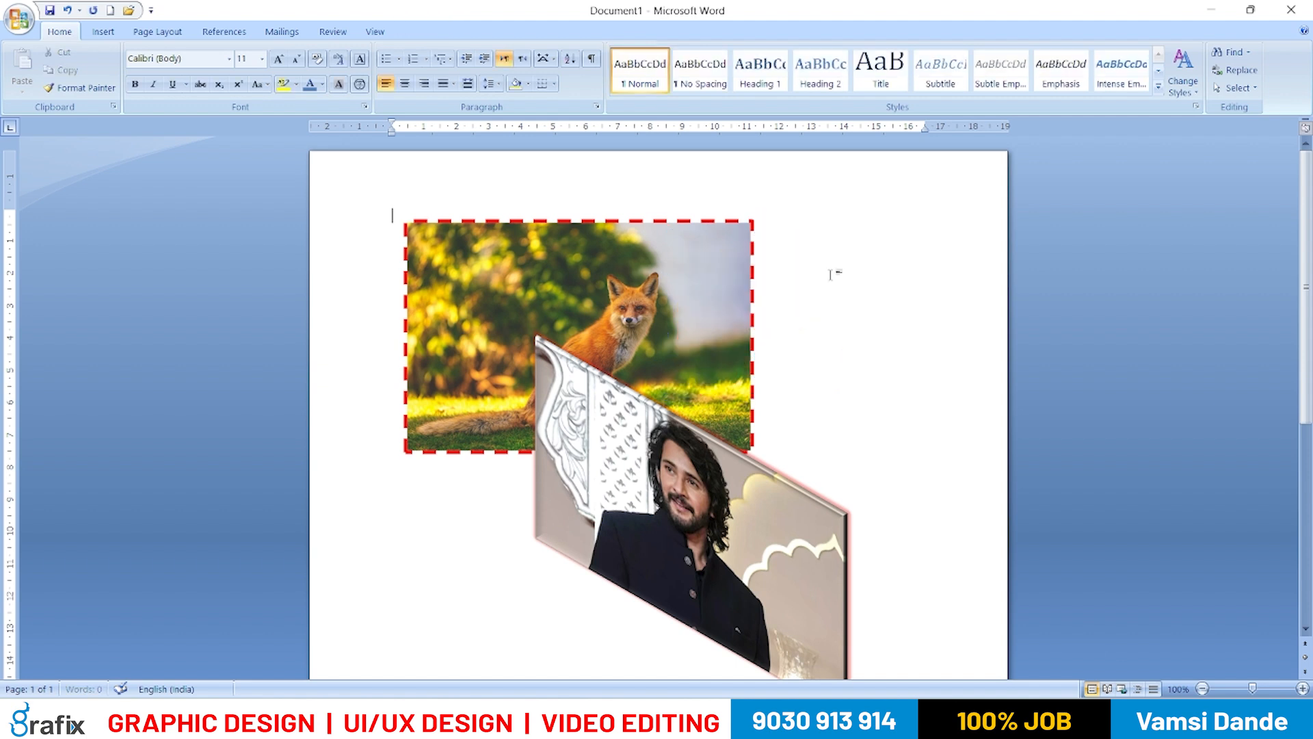
- Move the skewed portrait up over the fox picture, and bring the fox picture to the front
{"action": "left_click_drag", "start_coordinate": [656, 499], "coordinate": [686, 439]}
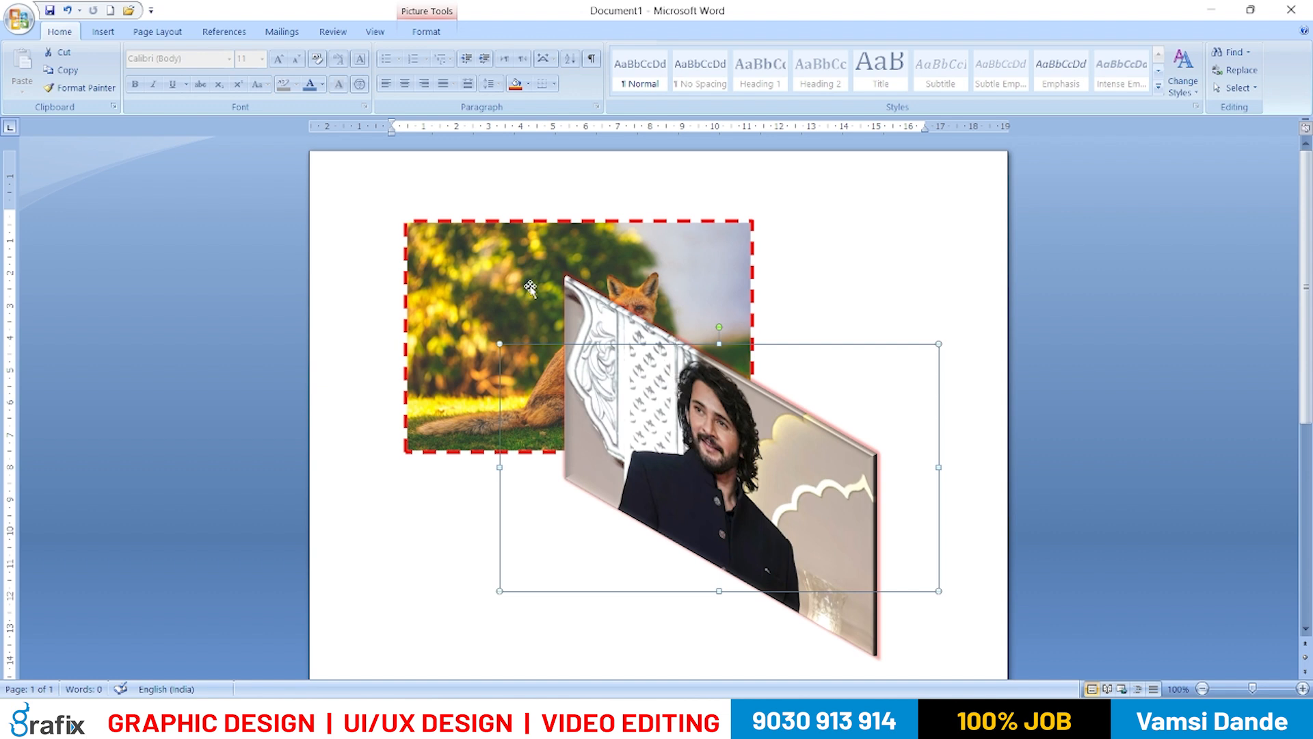
{"action": "left_click", "coordinate": [639, 265]}
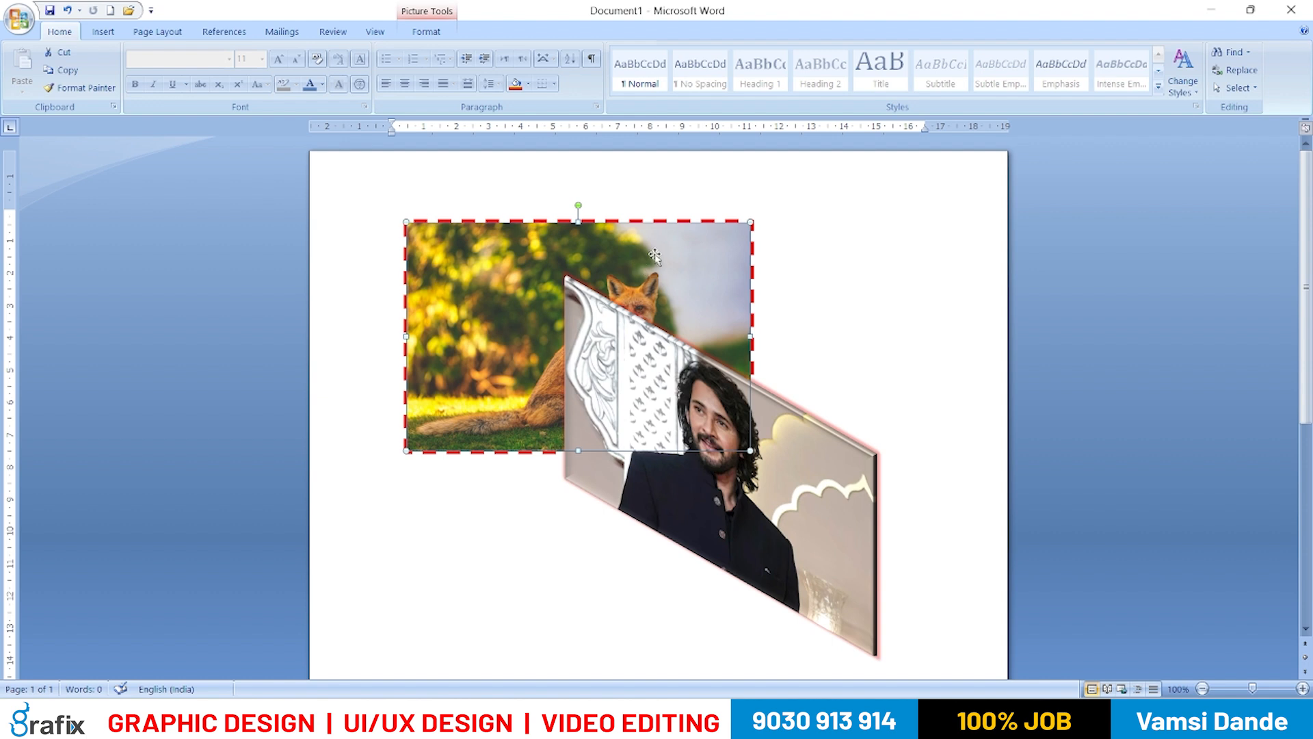
{"action": "double_click", "coordinate": [653, 257]}
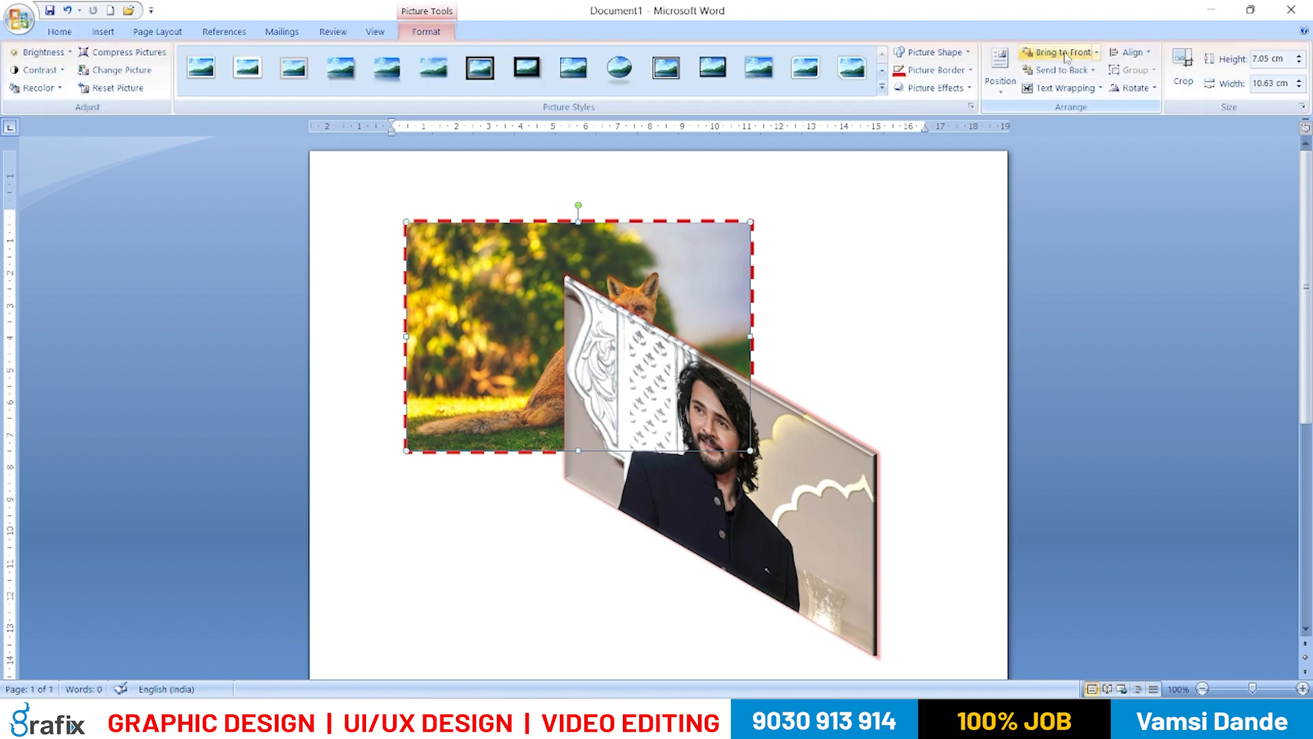
{"action": "left_click", "coordinate": [1096, 51]}
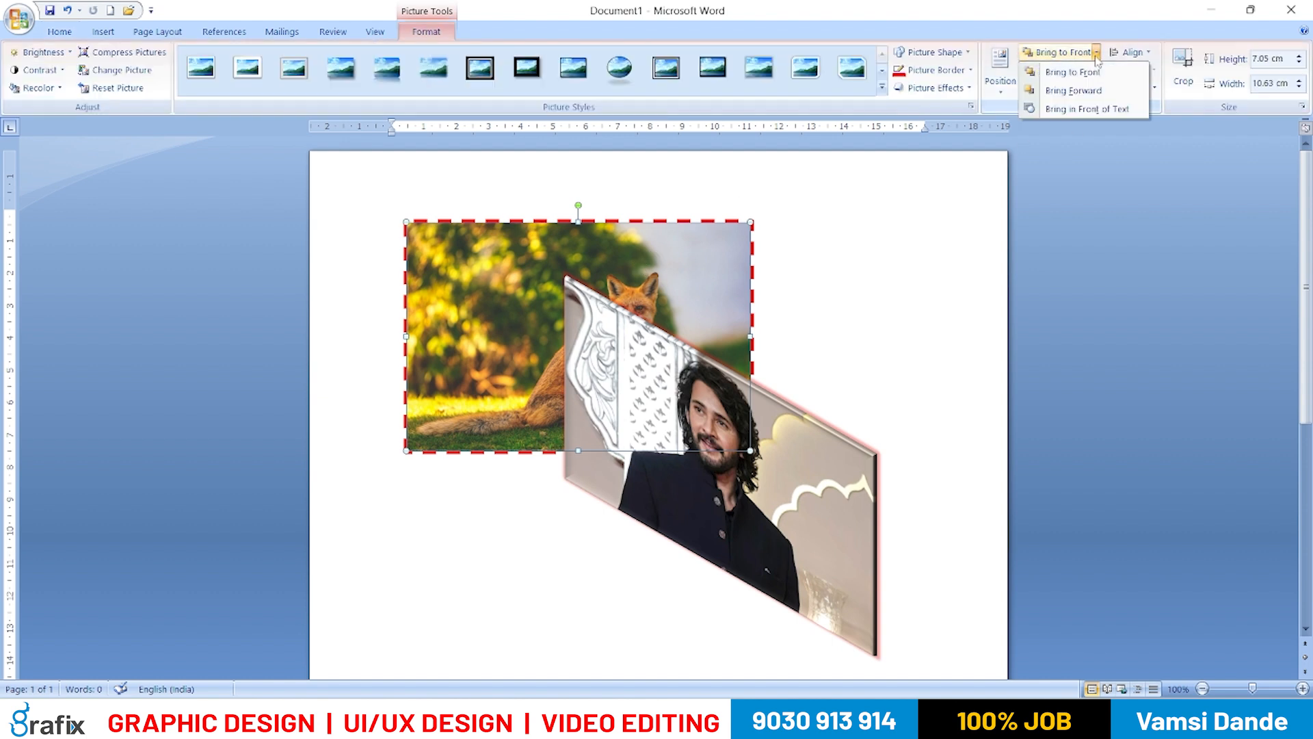
{"action": "left_click", "coordinate": [1089, 115]}
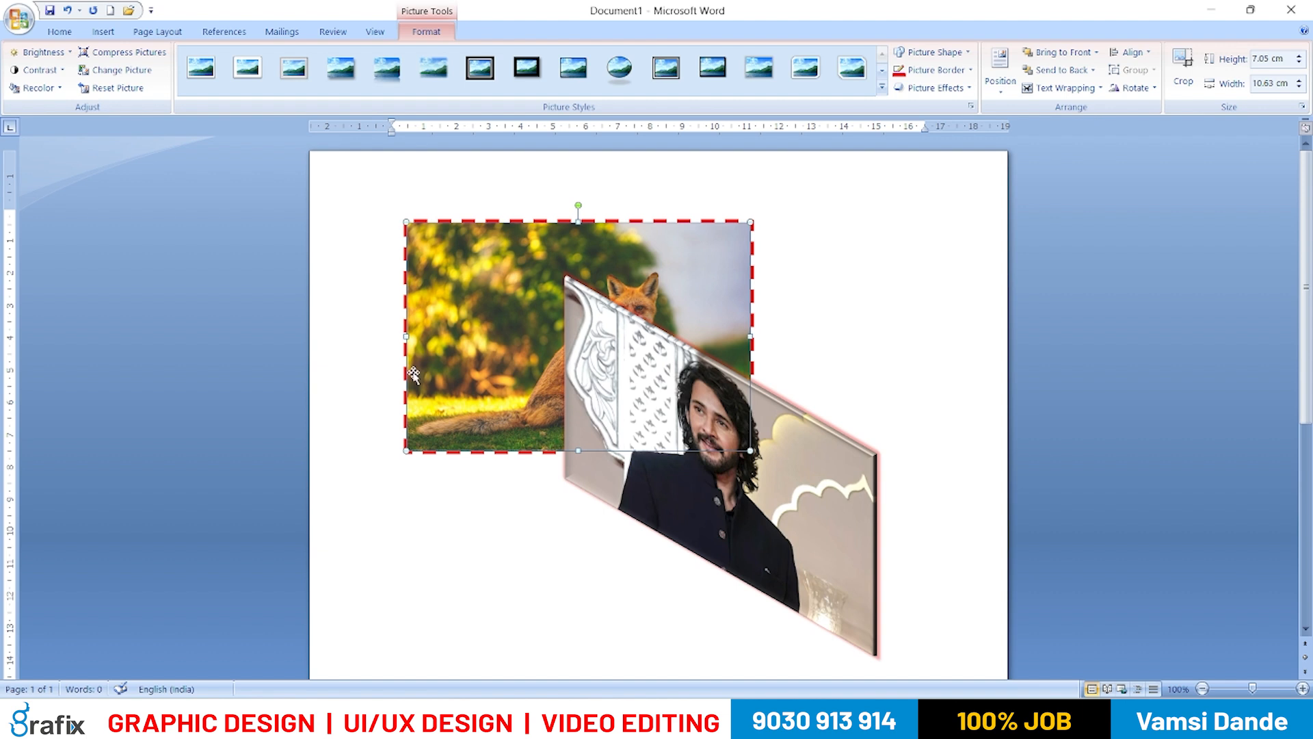
{"action": "left_click", "coordinate": [1091, 50]}
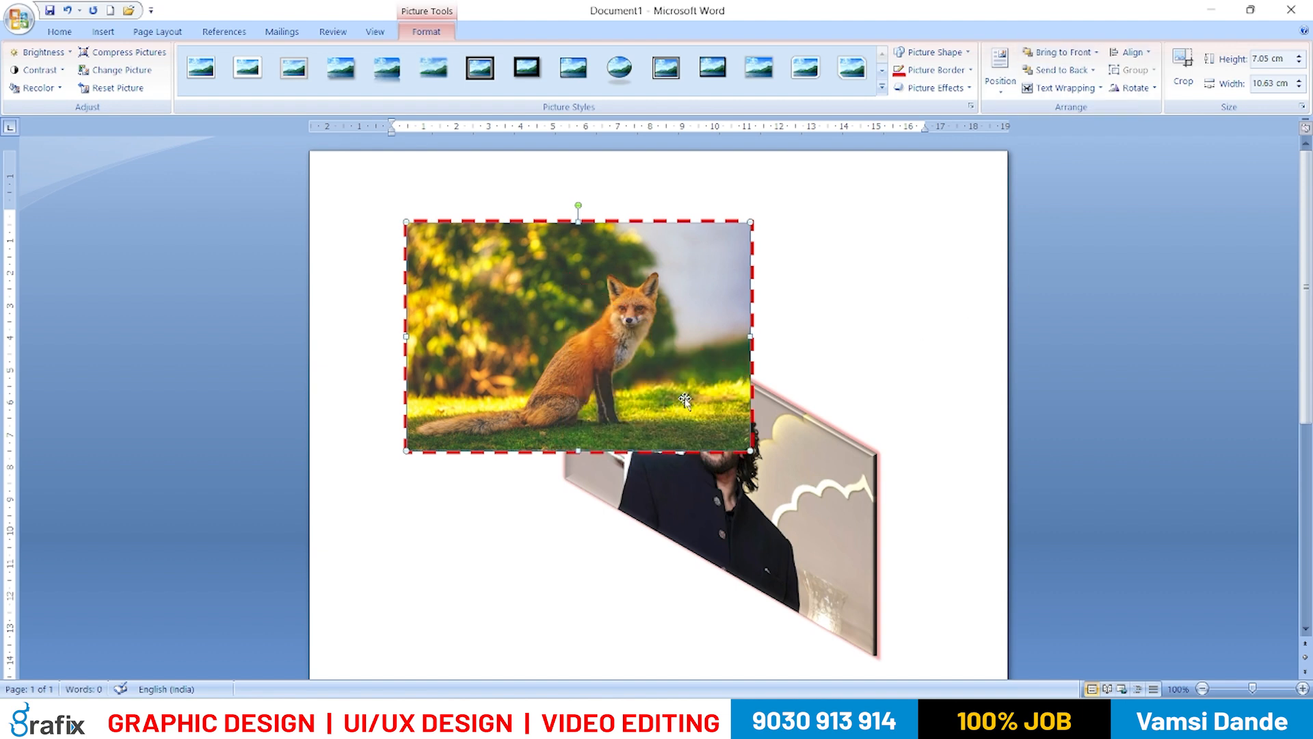
{"action": "left_click", "coordinate": [1129, 52]}
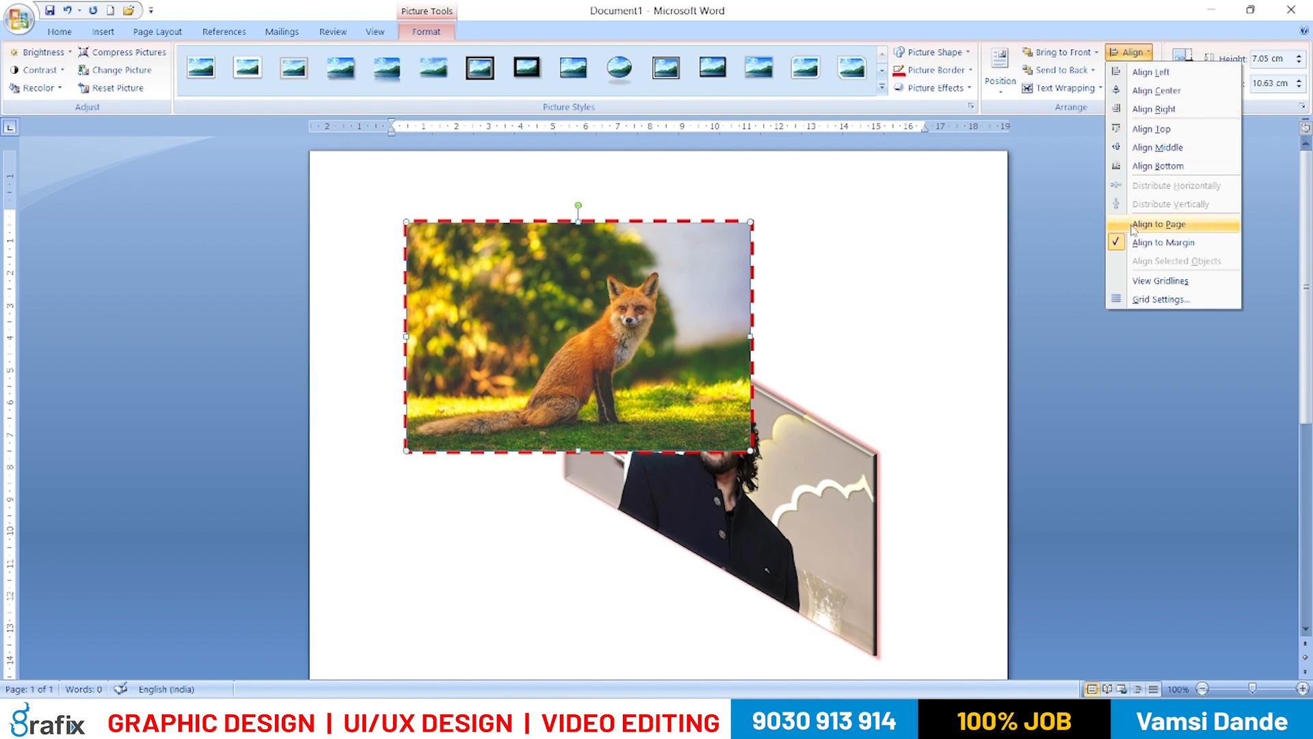
{"action": "left_click", "coordinate": [1067, 87]}
{"action": "left_click", "coordinate": [1067, 185]}
{"action": "left_click", "coordinate": [1061, 70]}
{"action": "left_click", "coordinate": [1072, 55]}
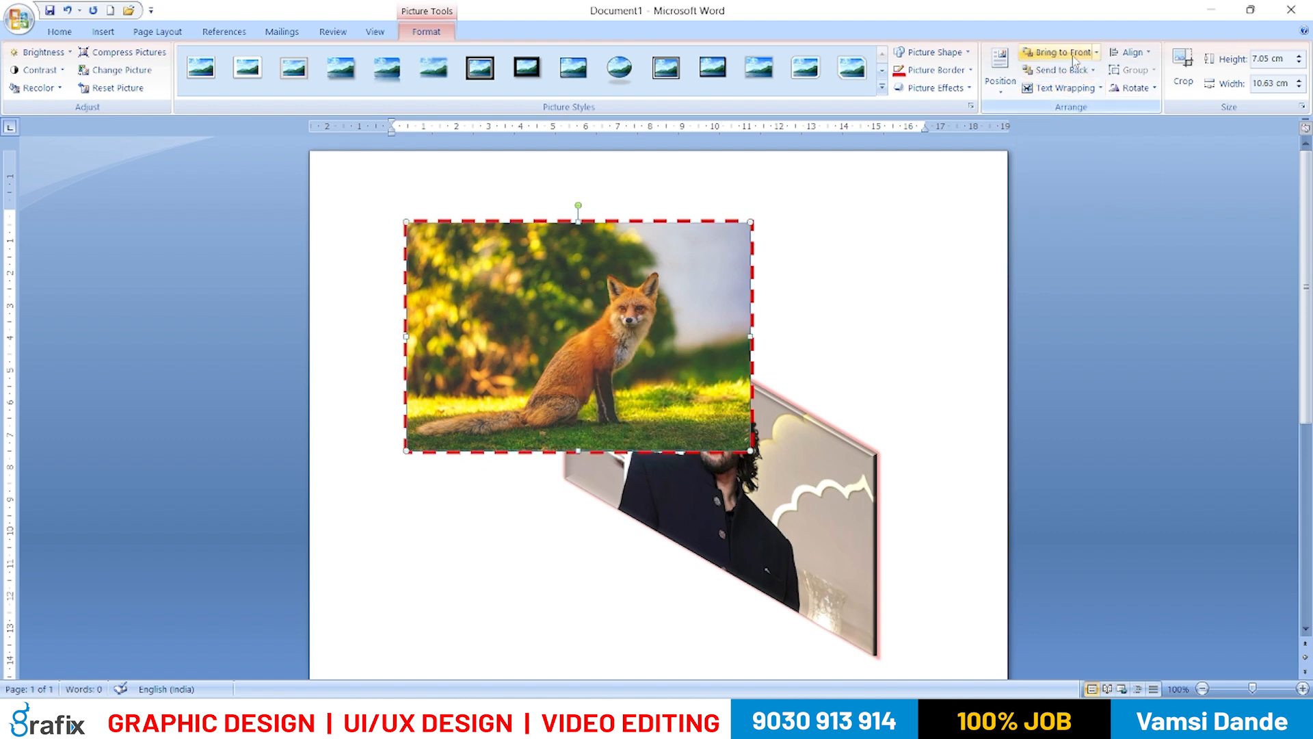
{"action": "left_click", "coordinate": [933, 52]}
{"action": "left_click", "coordinate": [930, 52]}
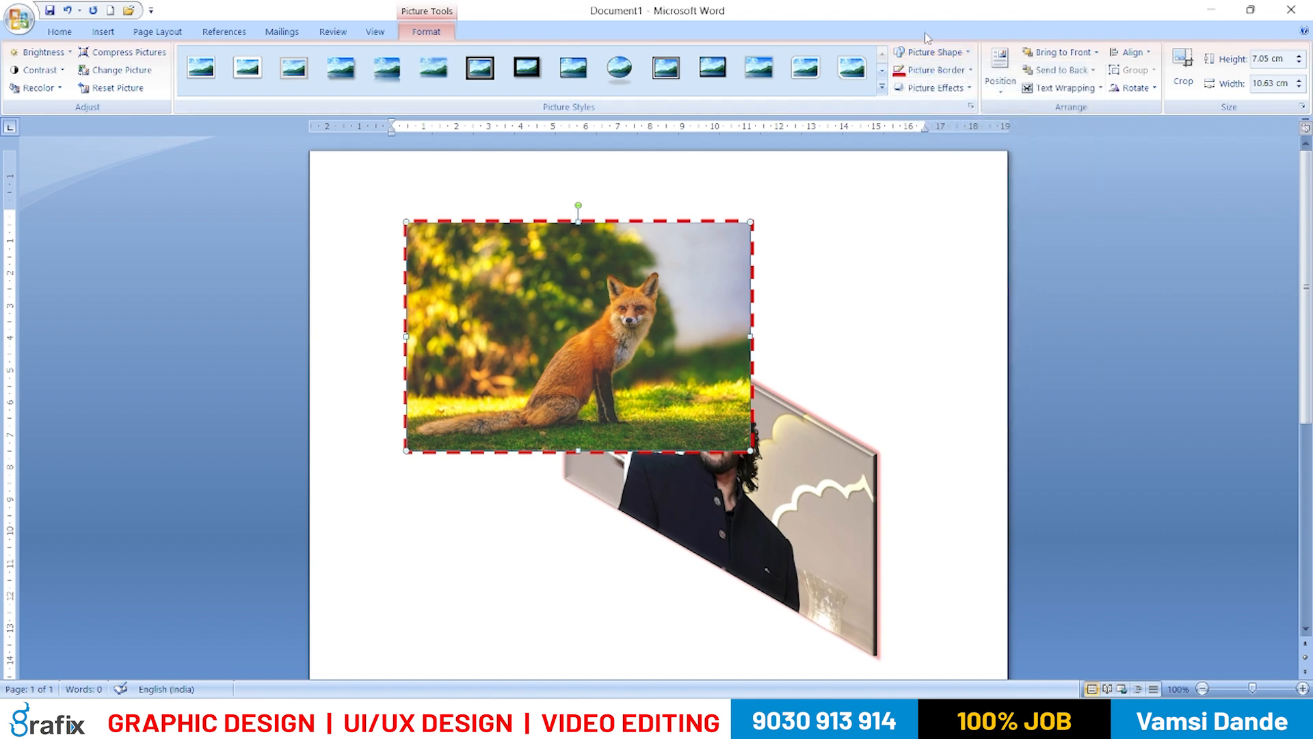
{"action": "left_click", "coordinate": [934, 70]}
{"action": "left_click", "coordinate": [933, 69]}
{"action": "left_click", "coordinate": [936, 86]}
{"action": "left_click", "coordinate": [935, 86]}
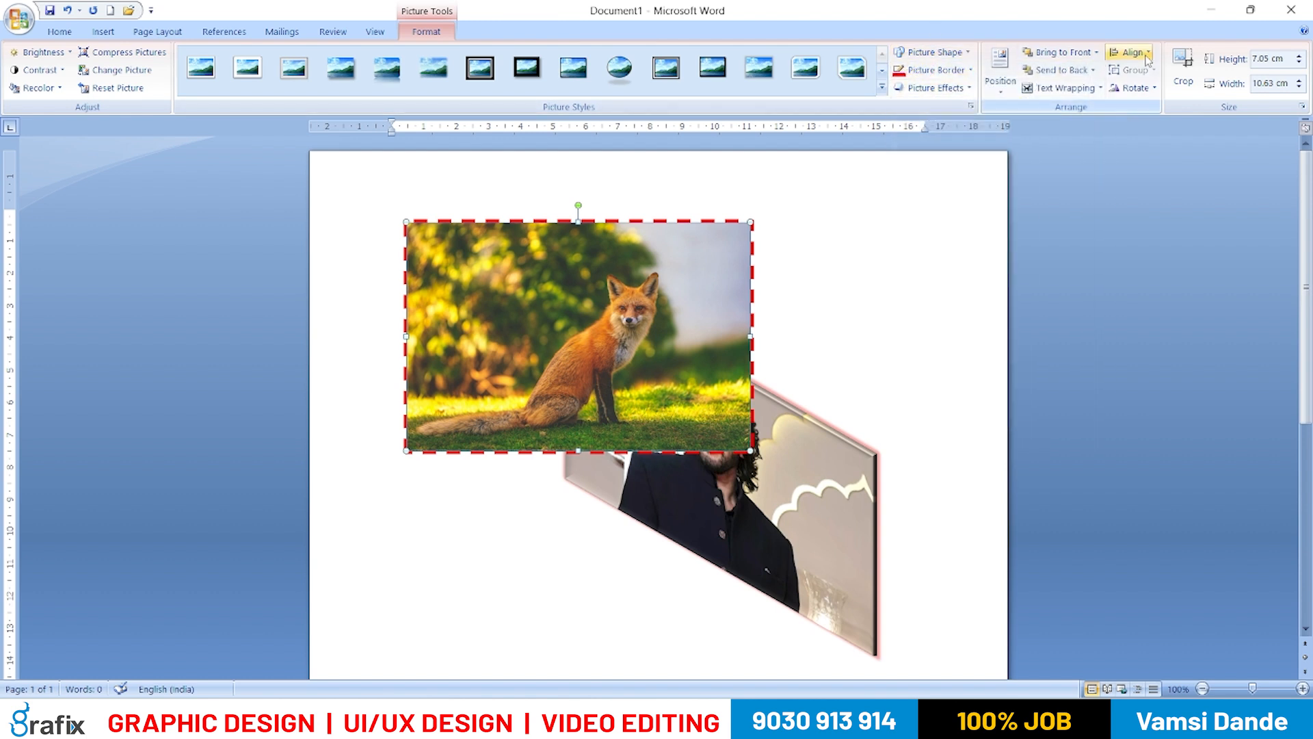
- Try tilting the fox picture slightly clockwise freehand, and undo the rotation
{"action": "left_click", "coordinate": [1126, 88]}
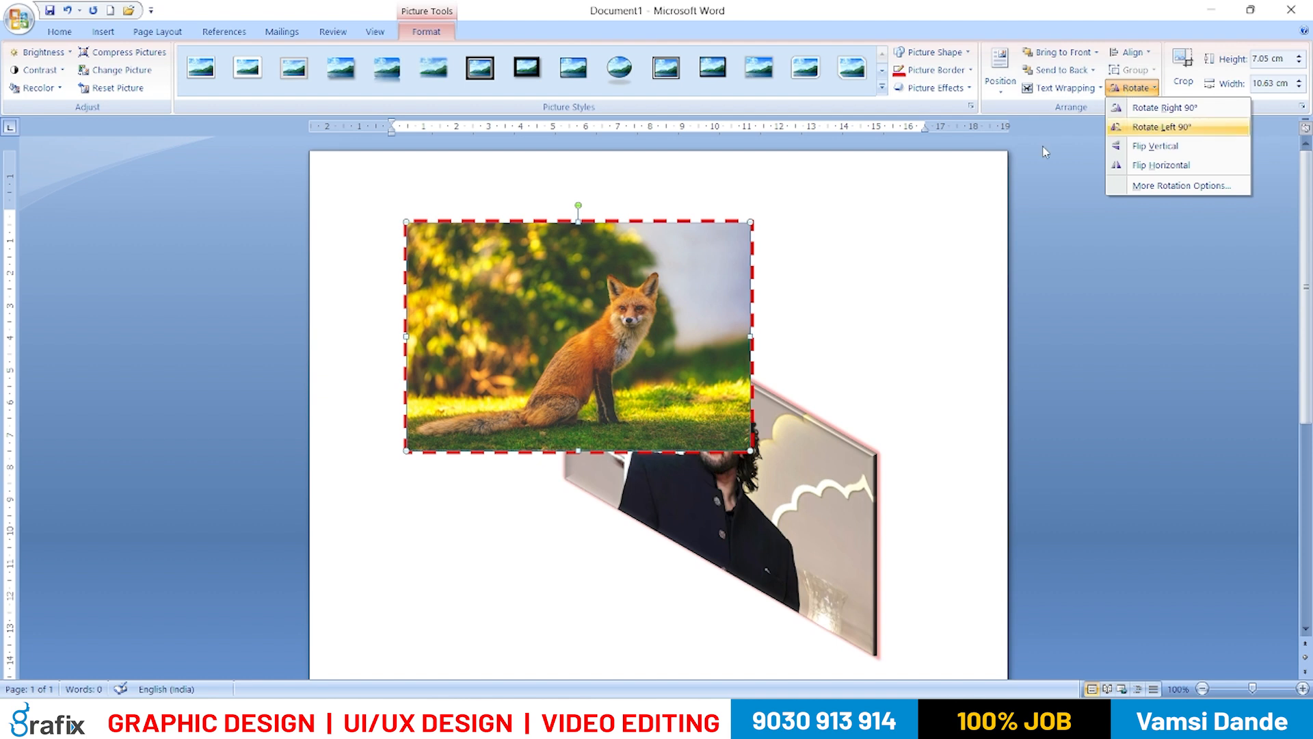
{"action": "left_click", "coordinate": [659, 284]}
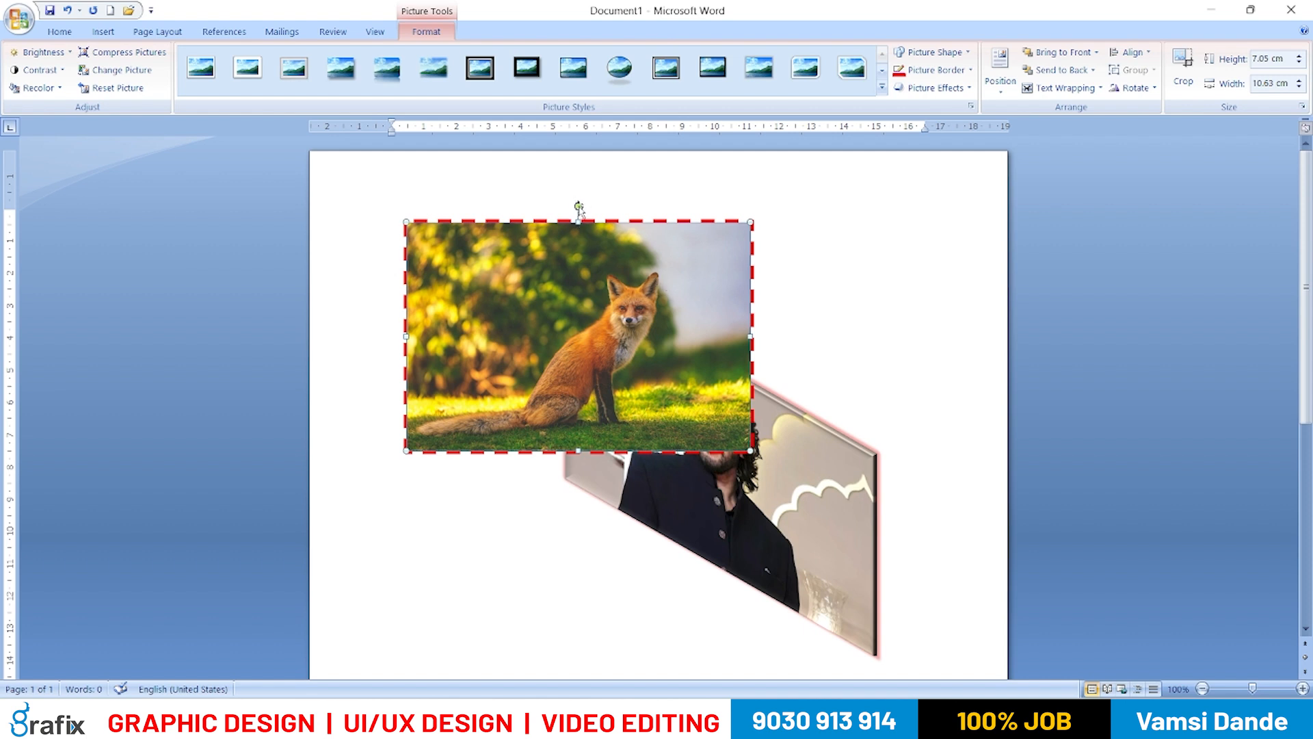
{"action": "left_click_drag", "start_coordinate": [580, 204], "coordinate": [610, 210]}
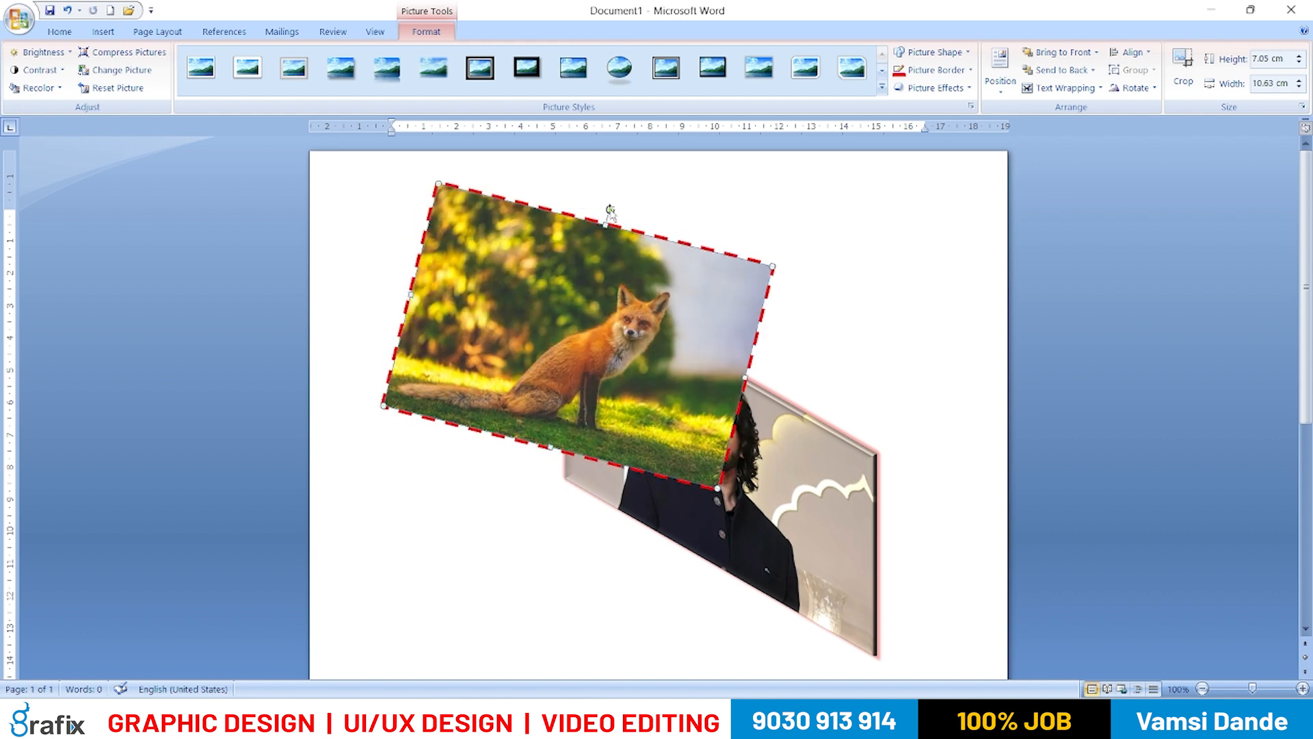
{"action": "key", "text": "ctrl+z"}
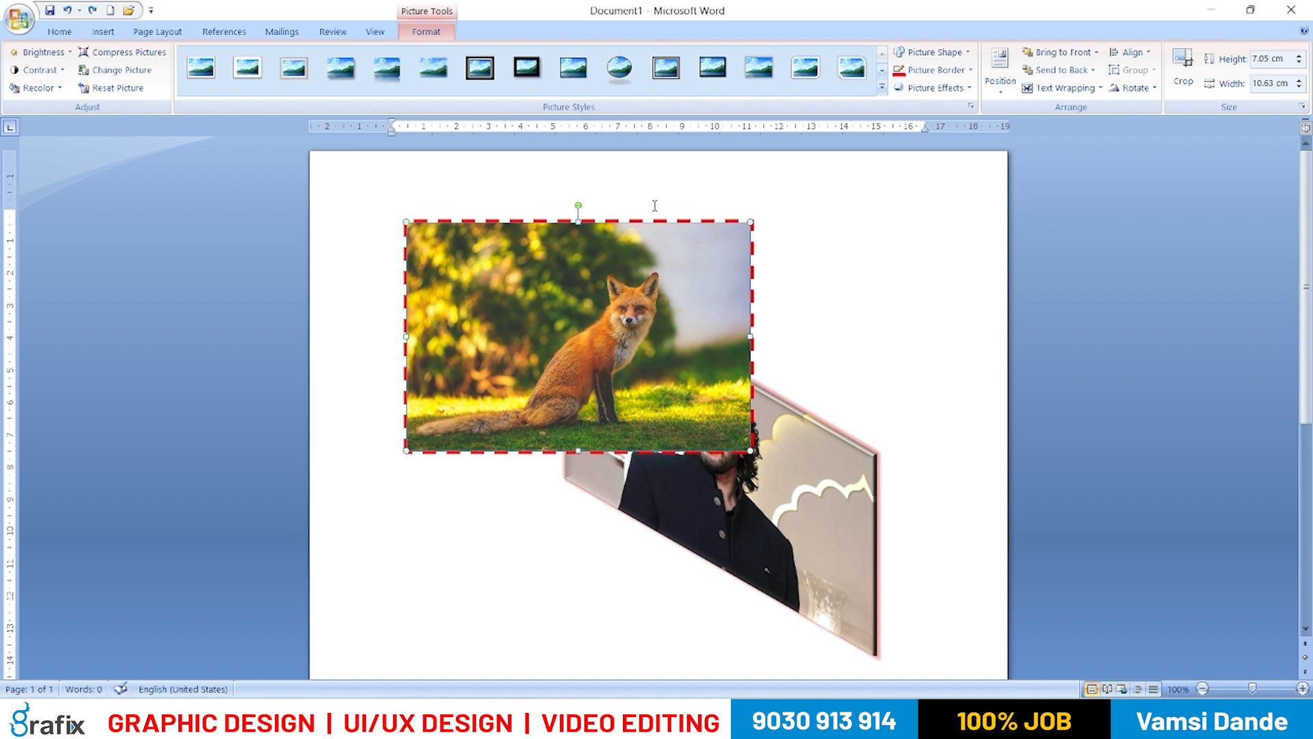
- Enlarge the fox picture proportionally to about 7.4 cm high and 11.2 cm wide
{"action": "left_click_drag", "start_coordinate": [751, 221], "coordinate": [783, 204]}
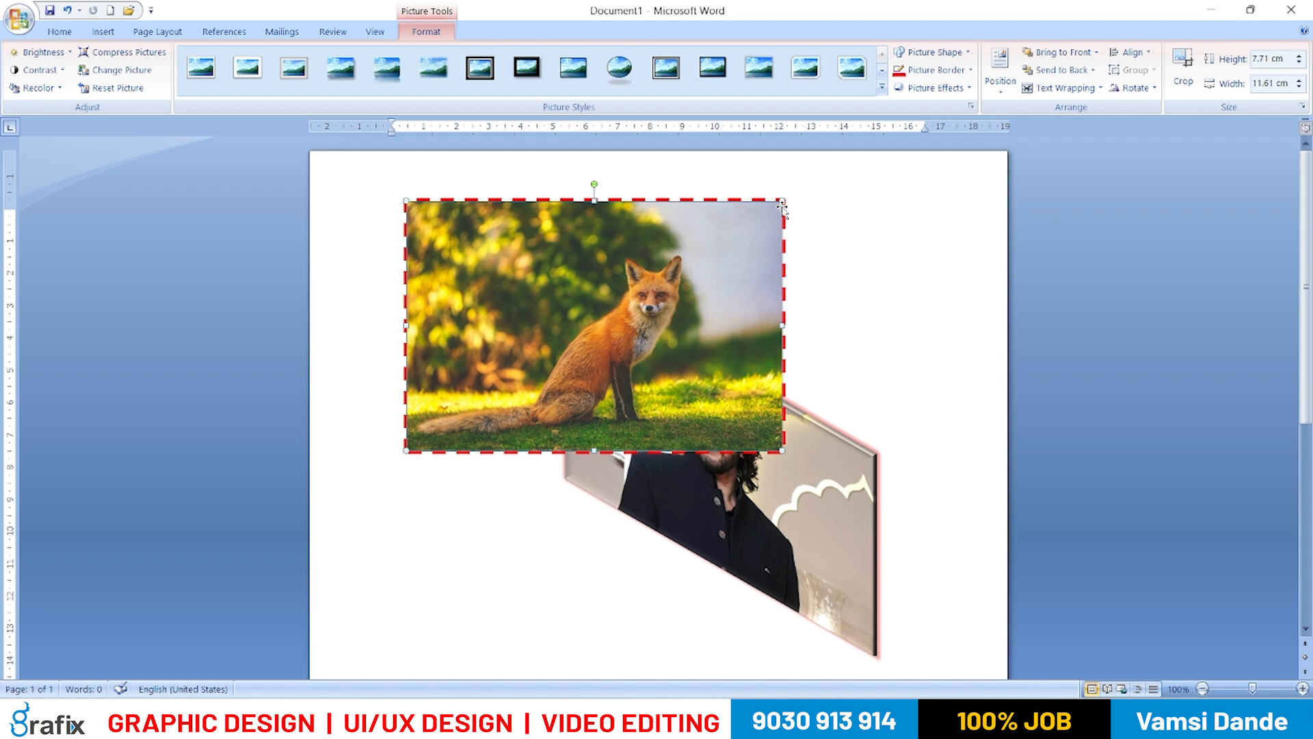
{"action": "left_click_drag", "start_coordinate": [781, 200], "coordinate": [768, 210]}
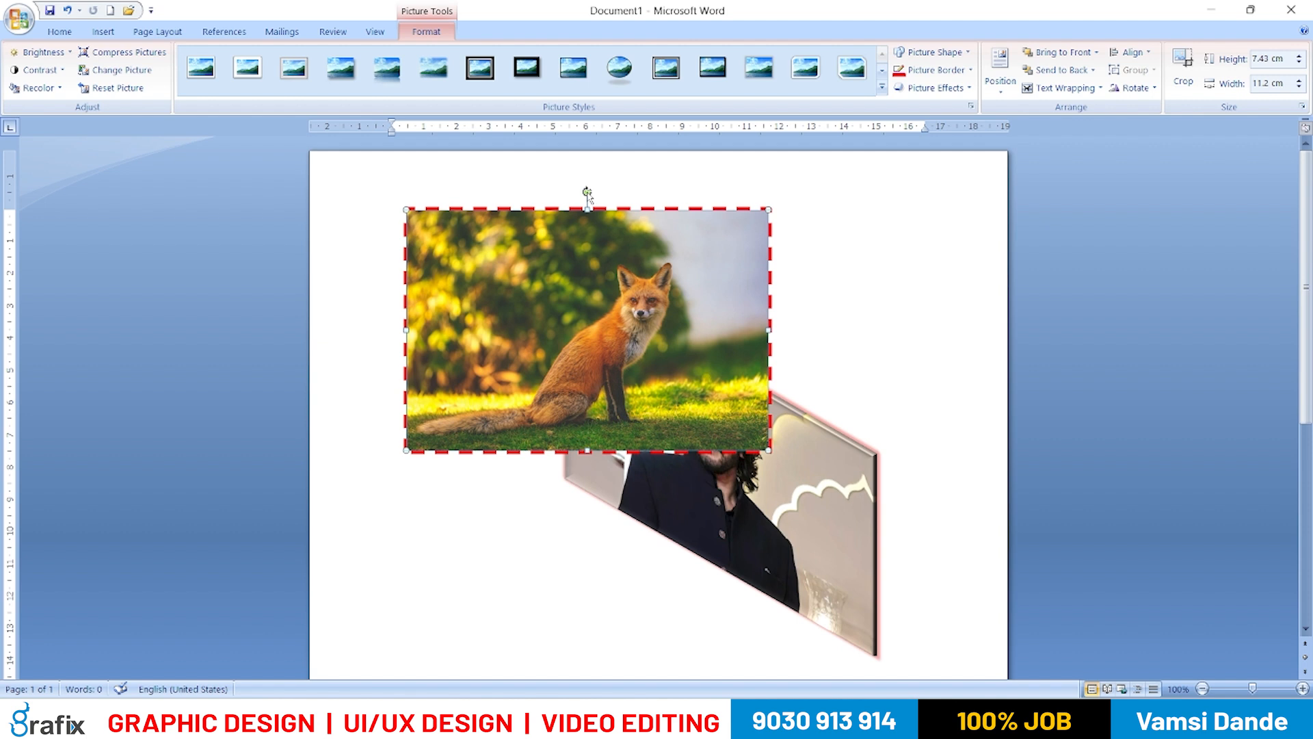
- Try tilting the fox picture clockwise freehand, and try rotating it 90° right and back 90° left
{"action": "left_click_drag", "start_coordinate": [609, 197], "coordinate": [615, 199]}
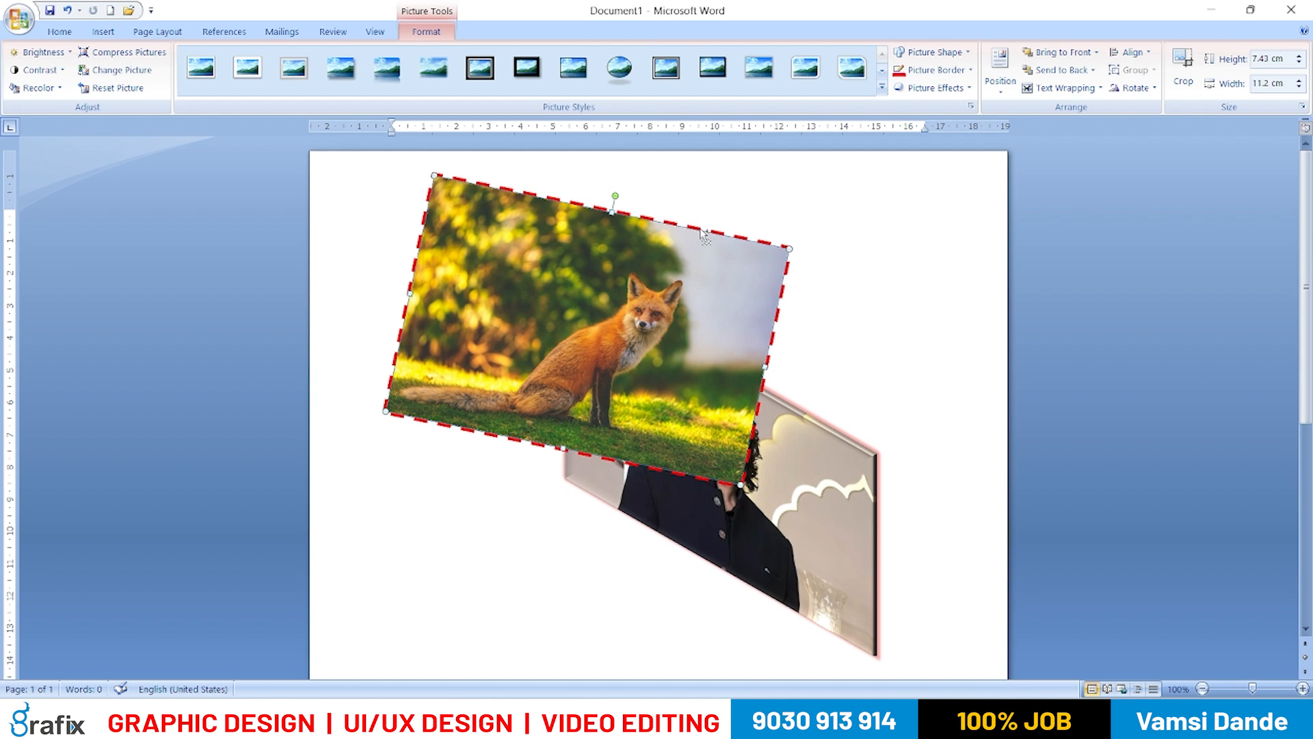
{"action": "key", "text": "ctrl+z"}
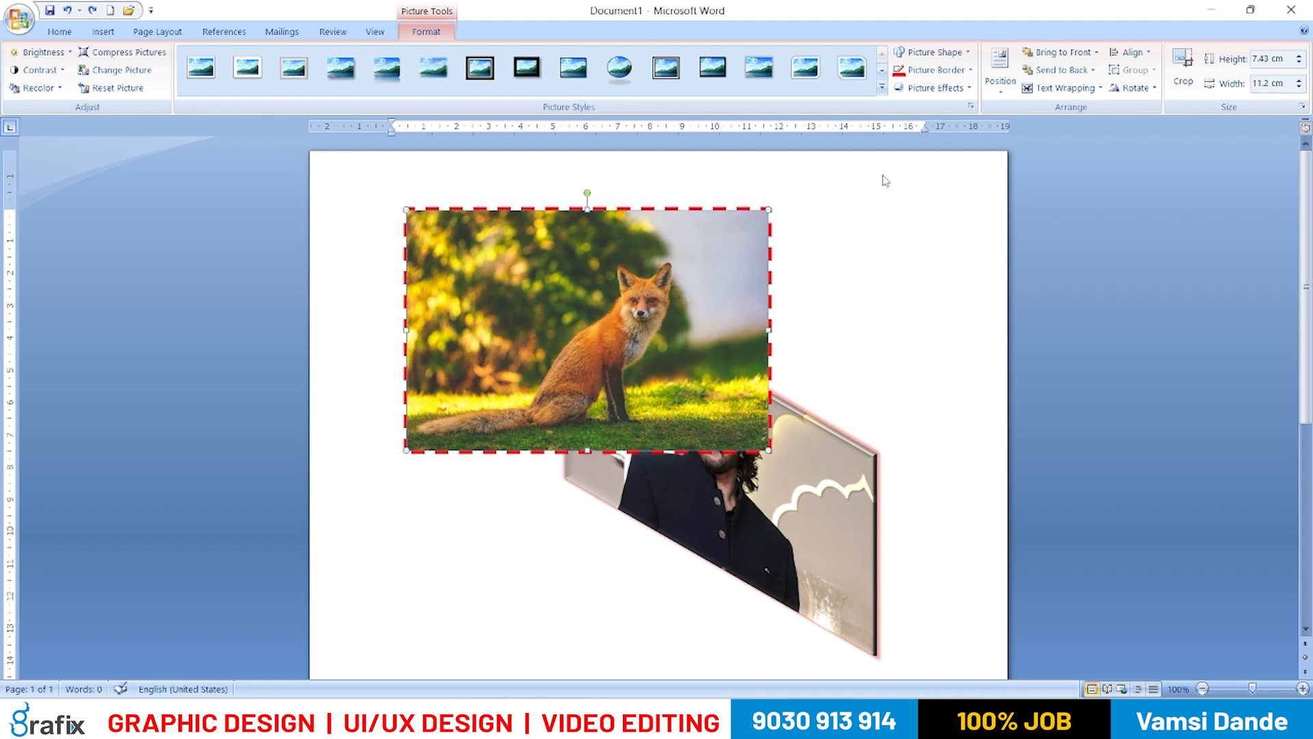
{"action": "left_click", "coordinate": [1126, 89]}
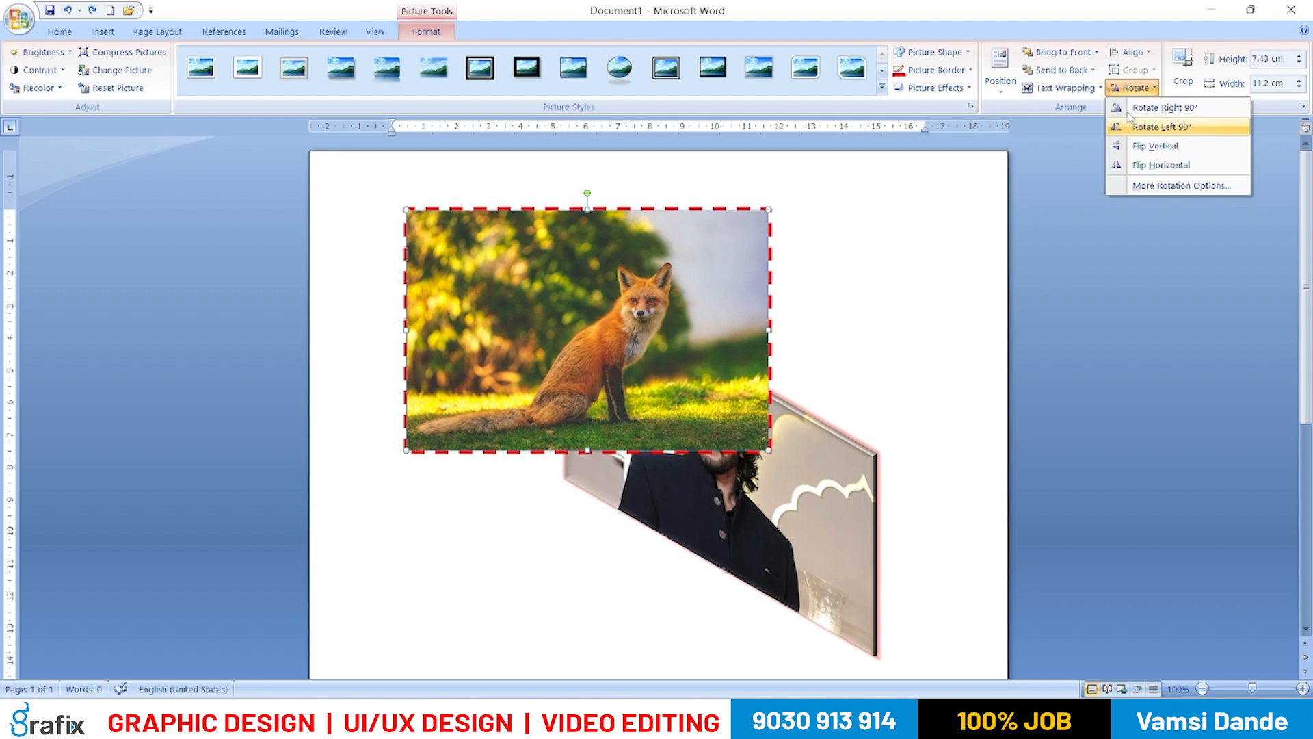
{"action": "left_click", "coordinate": [1163, 108]}
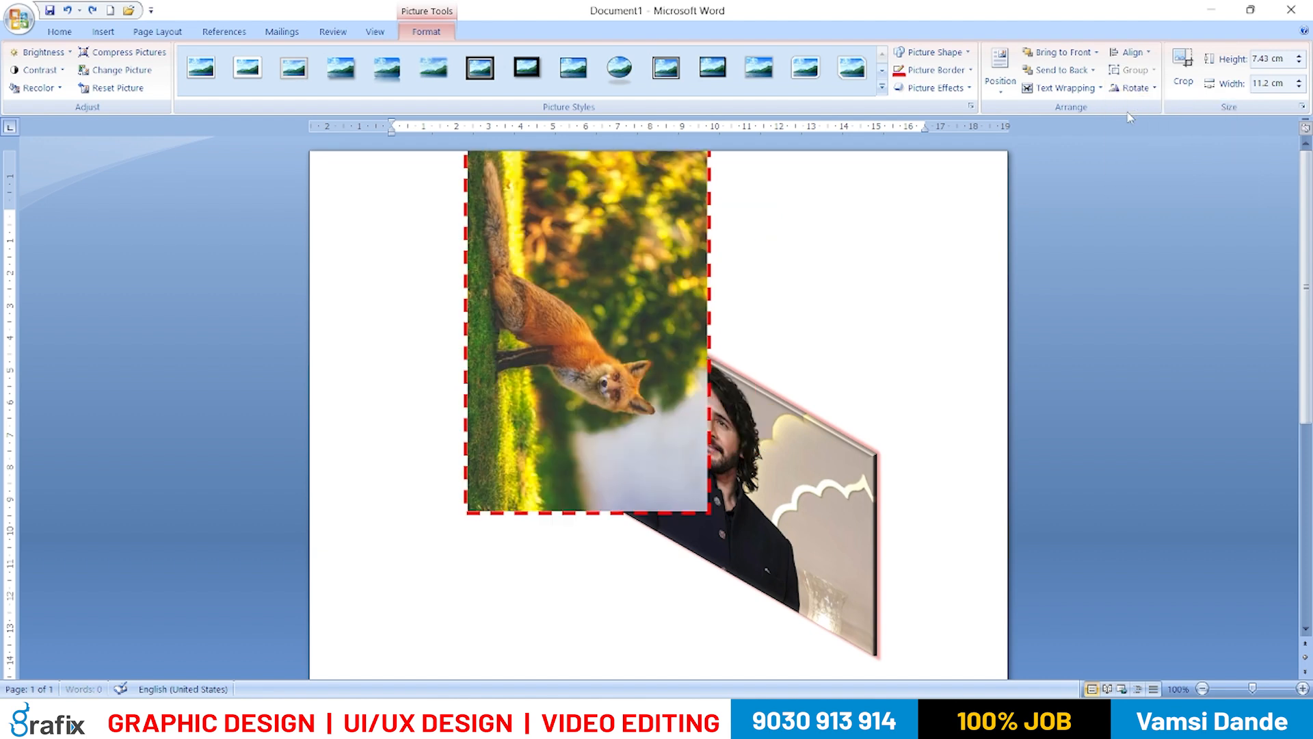
{"action": "left_click", "coordinate": [1133, 98]}
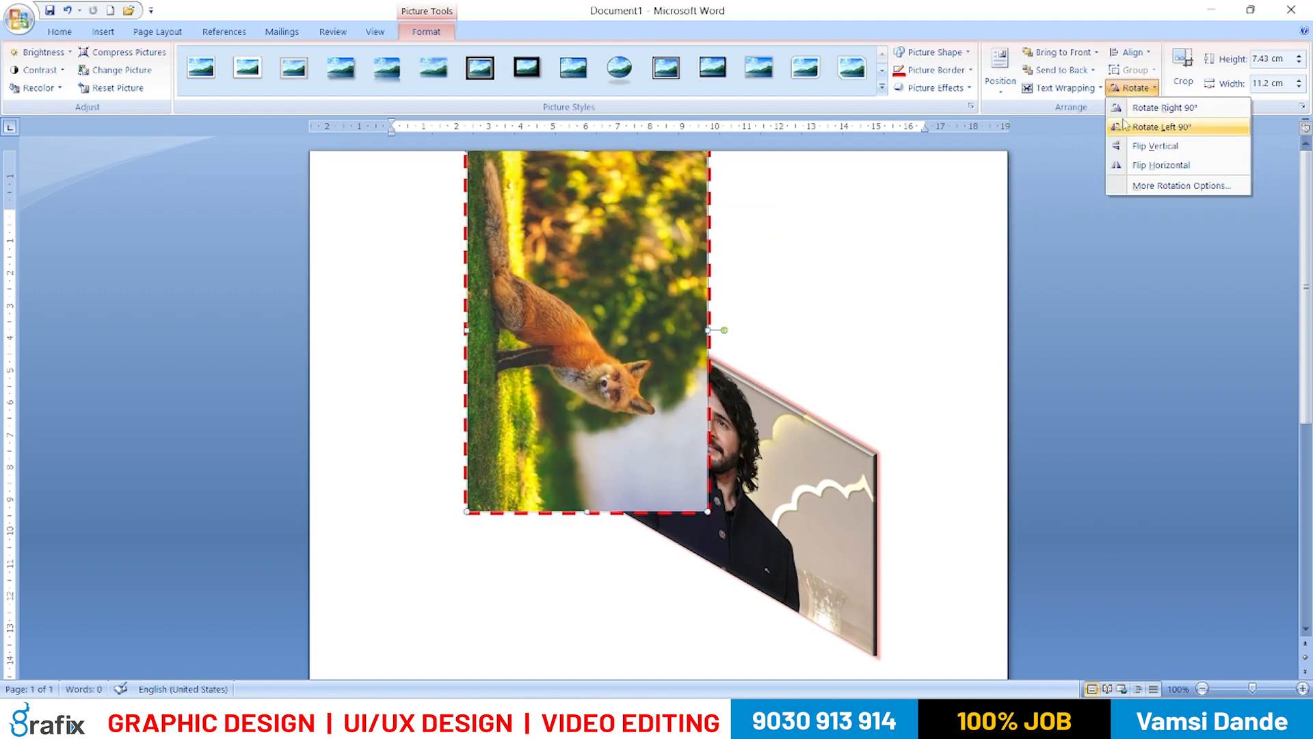
{"action": "left_click", "coordinate": [1161, 127]}
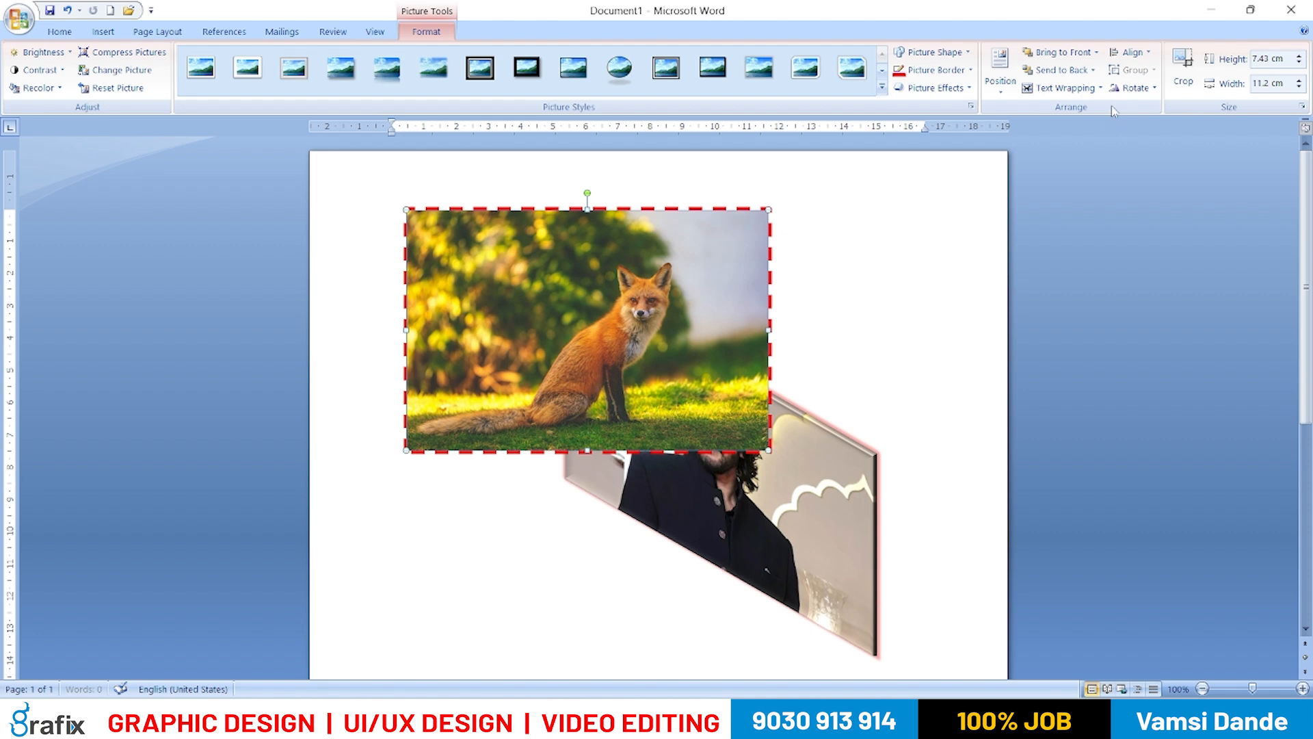
- Flip the fox picture horizontally
{"action": "left_click", "coordinate": [1132, 88]}
{"action": "left_click", "coordinate": [694, 297]}
{"action": "left_click", "coordinate": [1132, 87]}
{"action": "left_click", "coordinate": [1123, 165]}
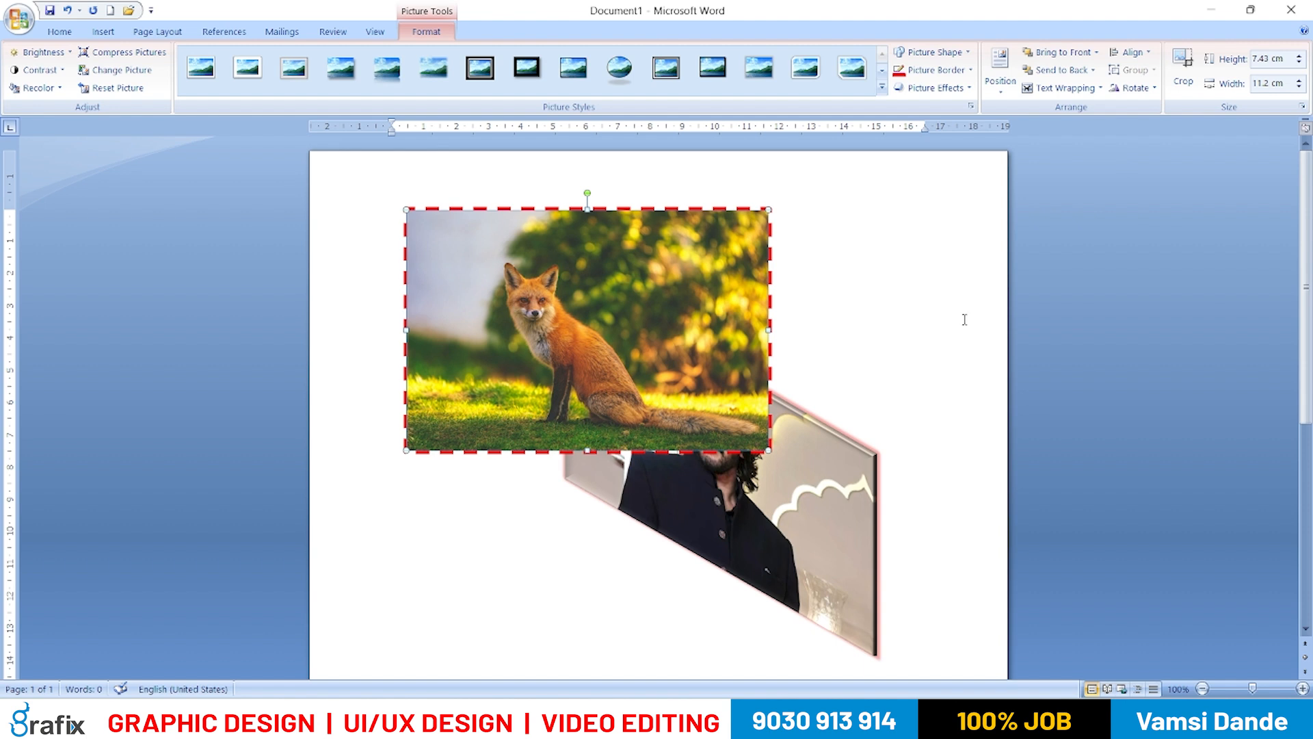
- Insert the picture of the seated man in the lavender shirt into the document
{"action": "left_click", "coordinate": [944, 285]}
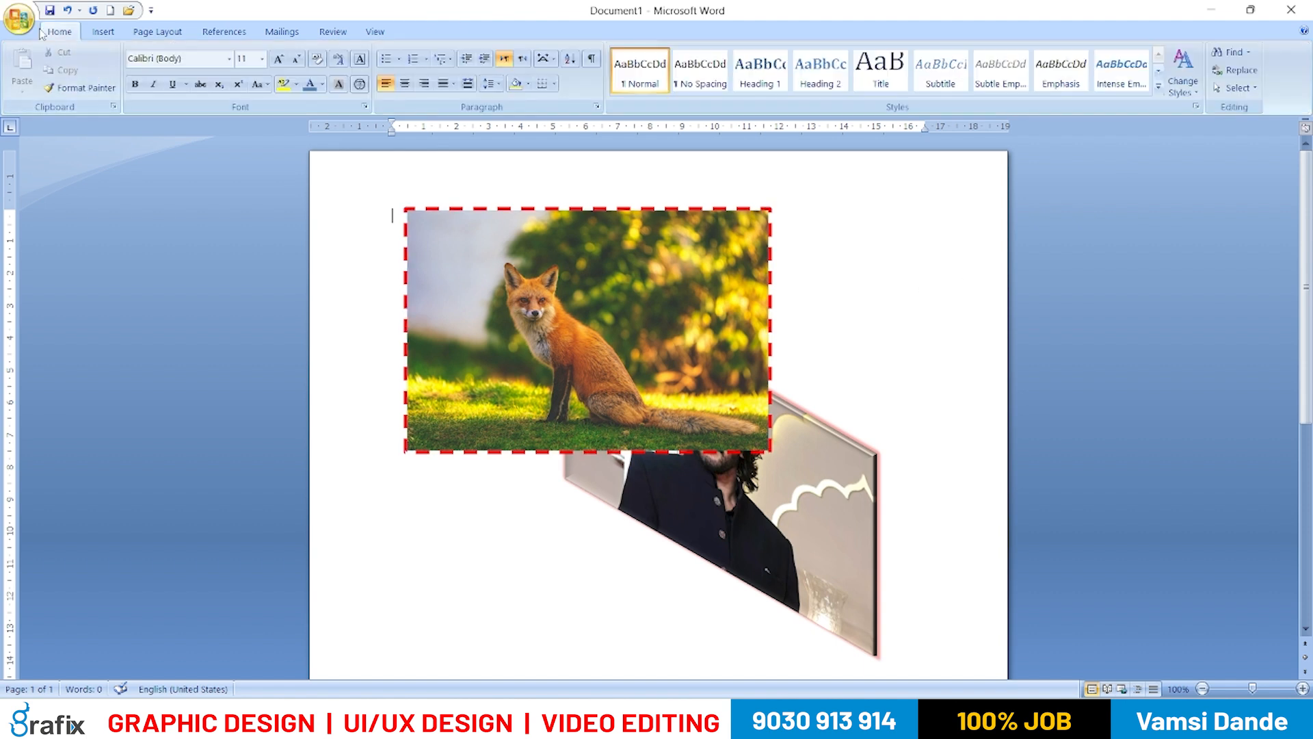
{"action": "left_click", "coordinate": [88, 33]}
{"action": "left_click", "coordinate": [170, 68]}
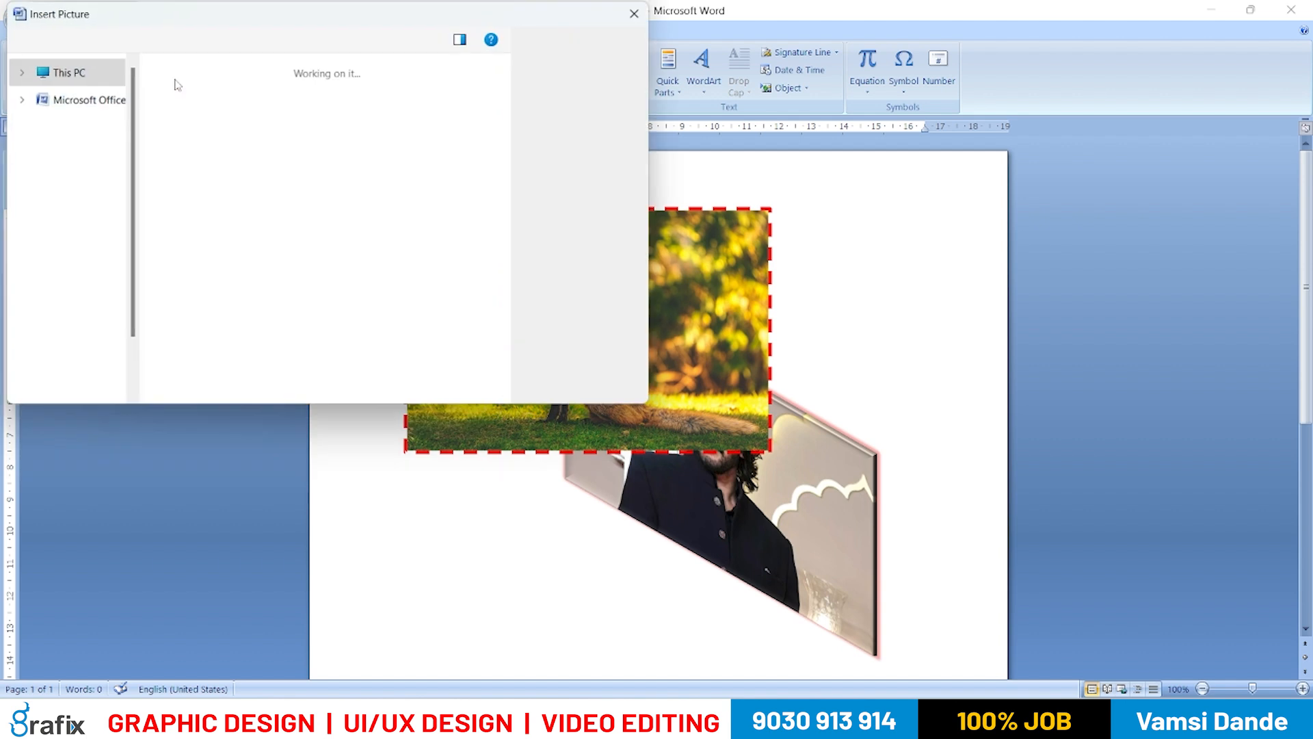
{"action": "scroll", "coordinate": [412, 131], "scroll_direction": "down", "scroll_amount": 3}
{"action": "double_click", "coordinate": [501, 254]}
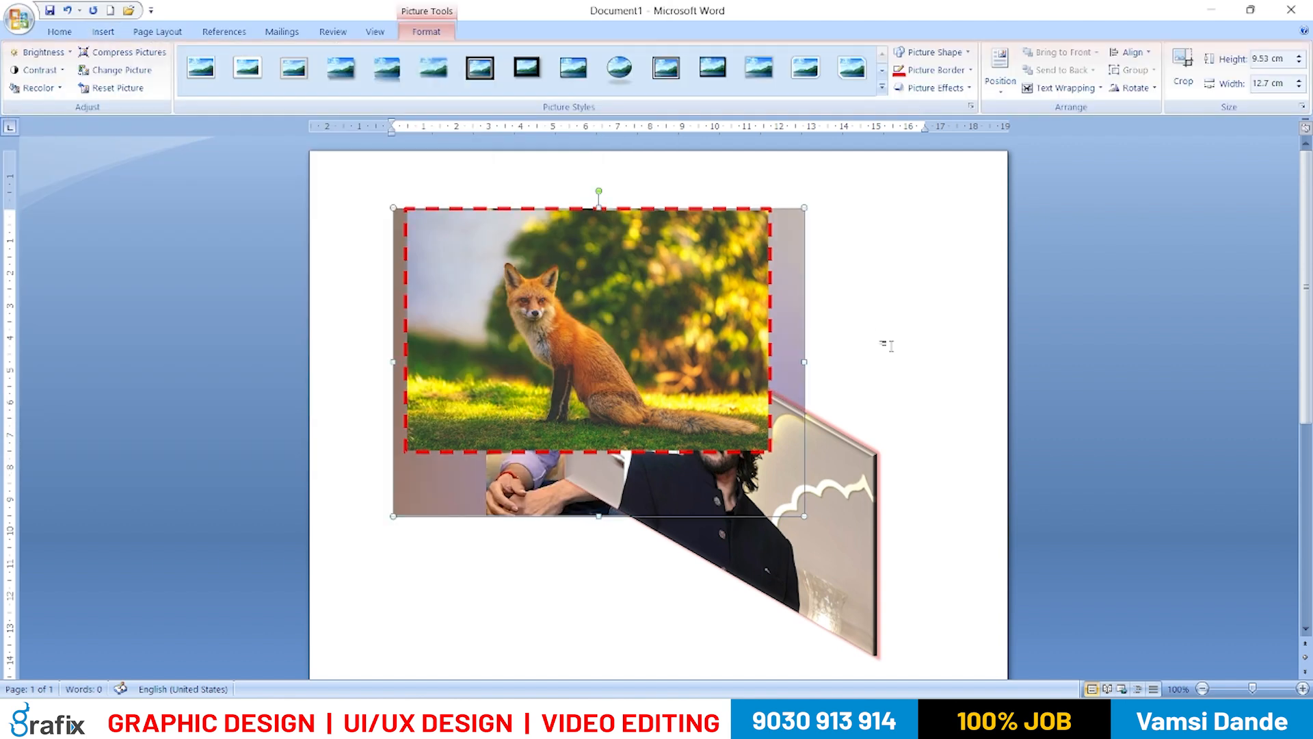
- Set the lavender-shirt picture's text wrapping to In Front of Text and move it down and right, over the other two pictures
{"action": "left_click", "coordinate": [1081, 89]}
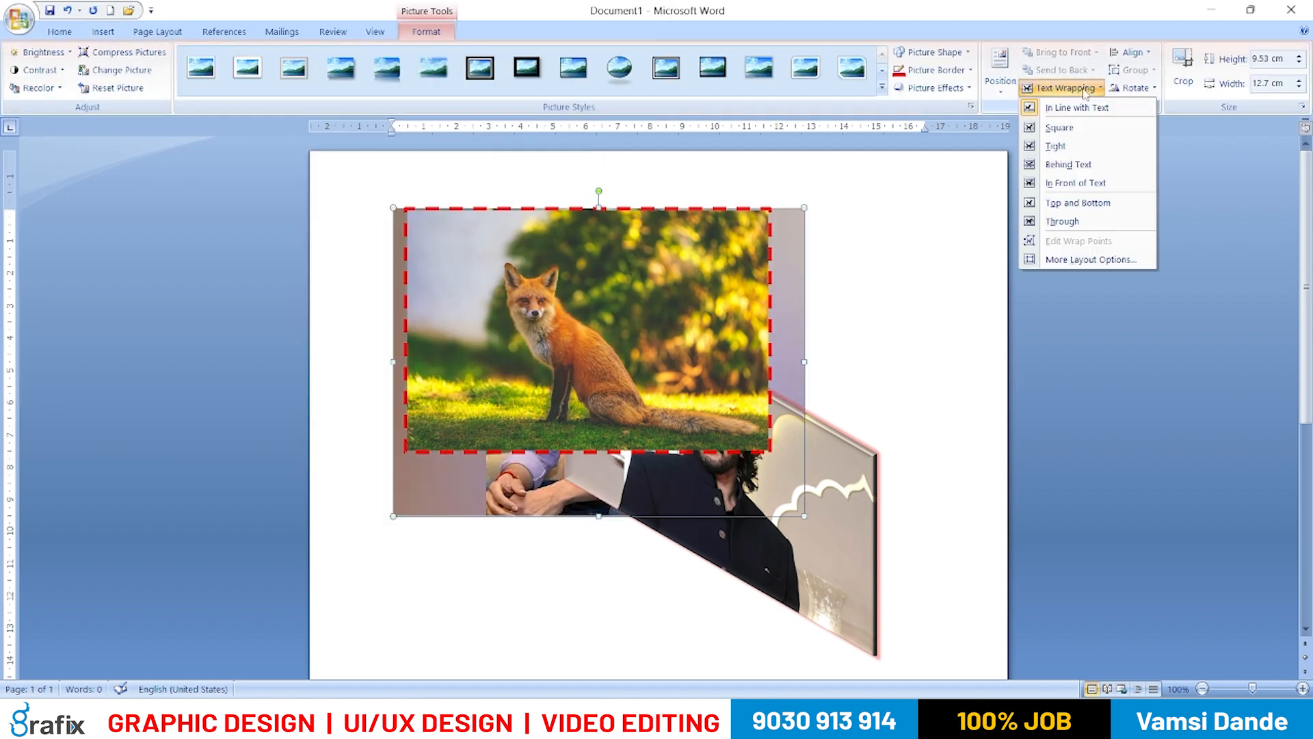
{"action": "left_click", "coordinate": [1076, 183]}
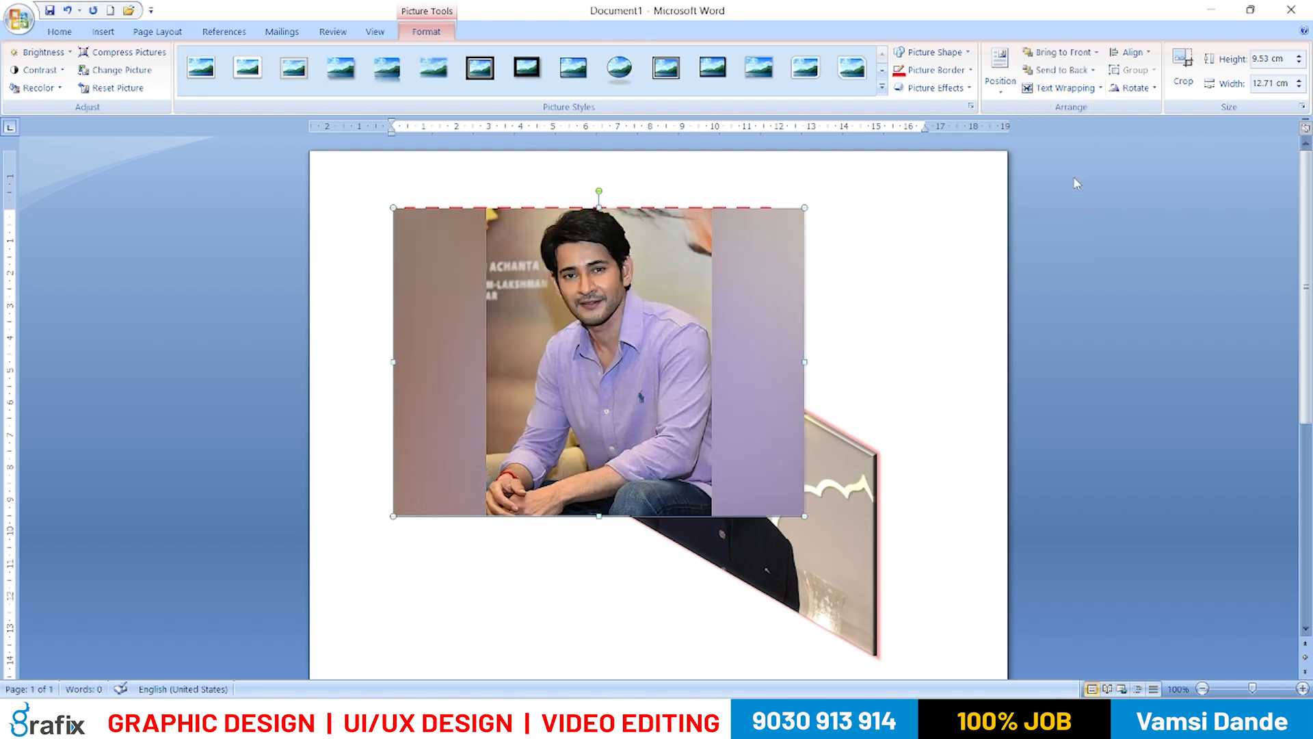
{"action": "left_click_drag", "start_coordinate": [667, 355], "coordinate": [736, 367]}
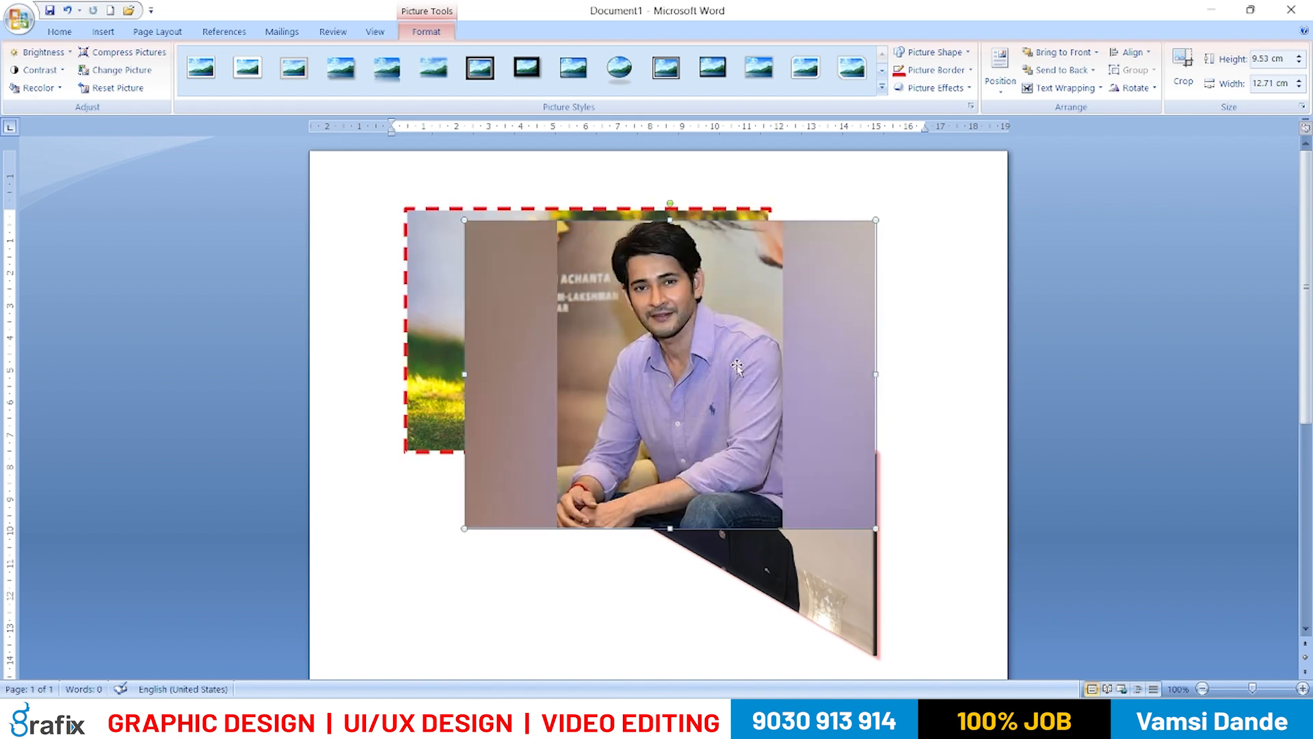
{"action": "left_click_drag", "start_coordinate": [733, 380], "coordinate": [755, 434]}
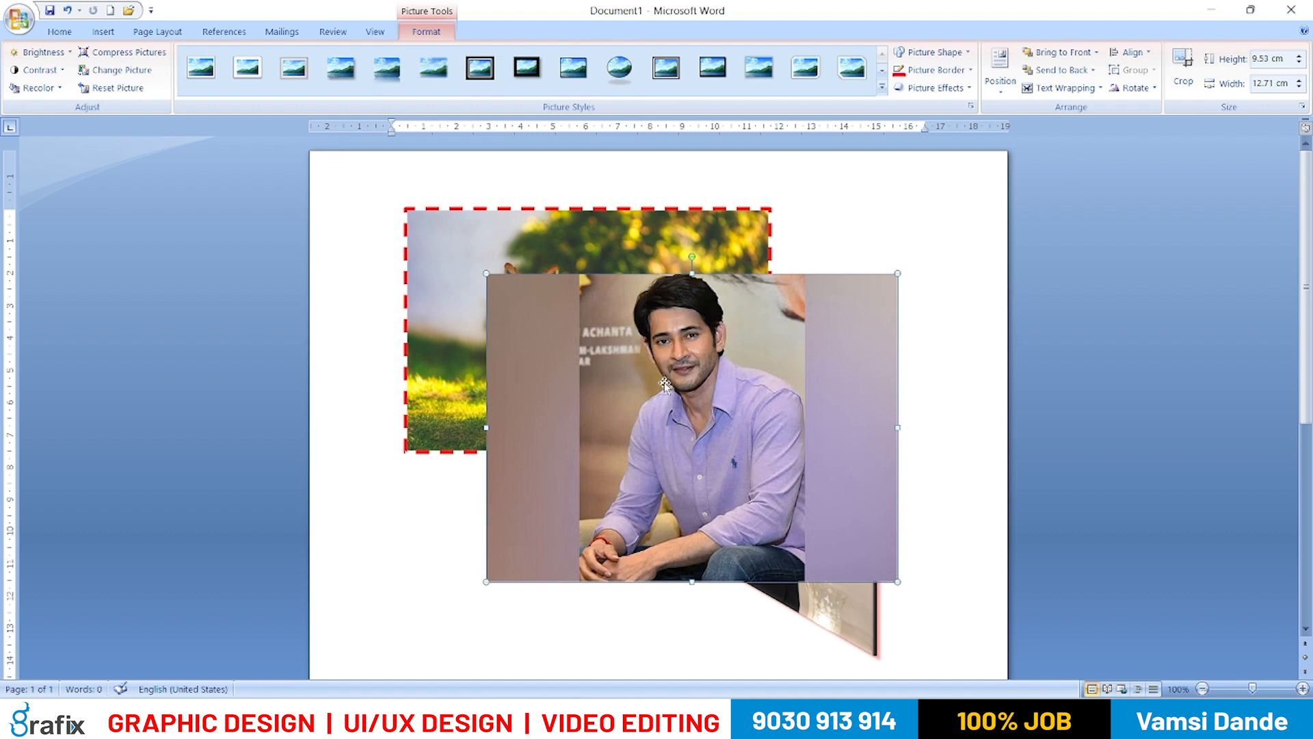
- Flip the lavender-shirt picture horizontally
{"action": "left_click", "coordinate": [1153, 91]}
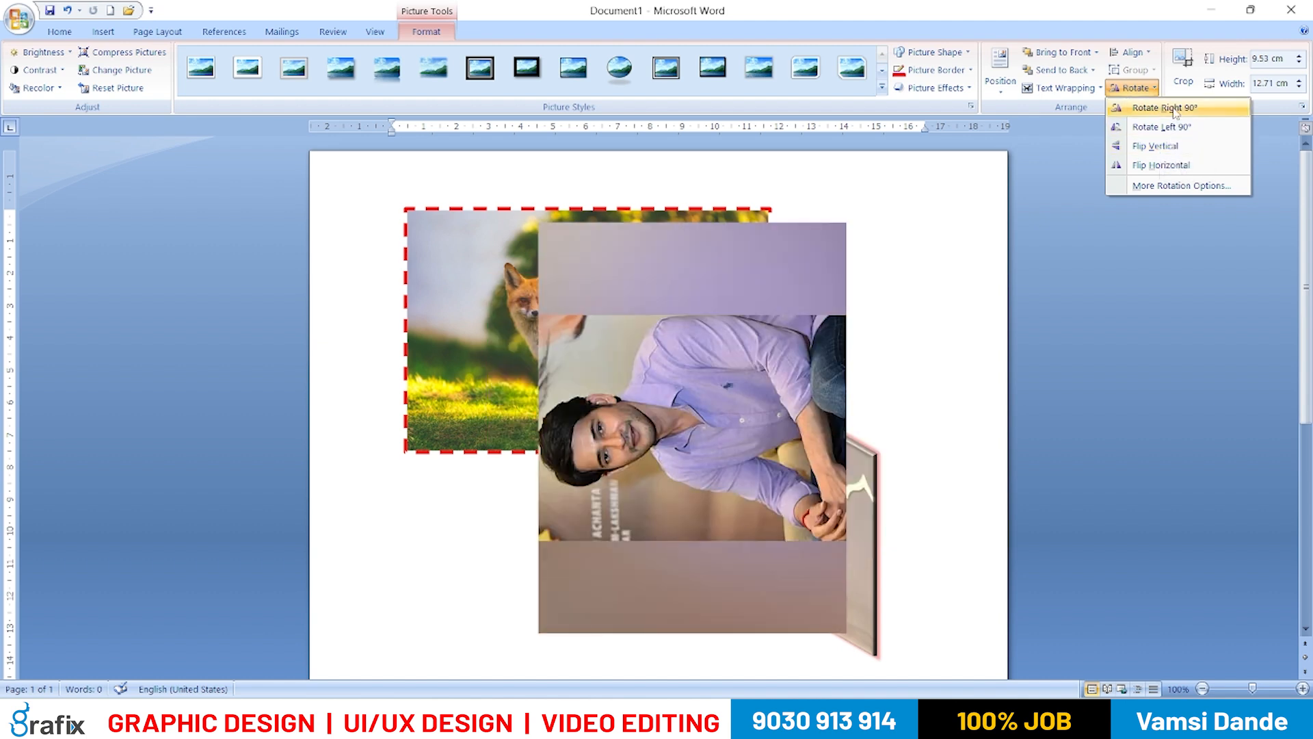
{"action": "left_click", "coordinate": [1194, 171]}
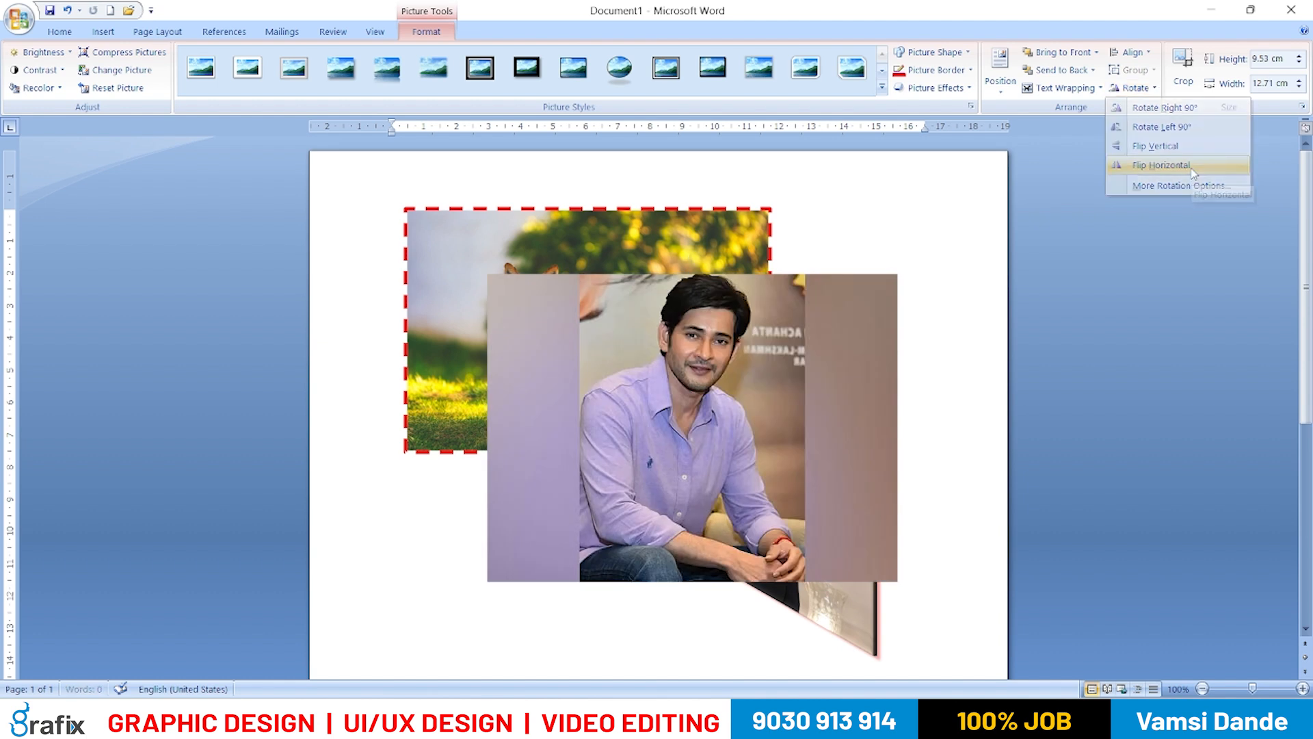
- Enlarge the lavender-shirt picture to 10.03 cm high and 13.4 cm wide using the size and rotation options
{"action": "left_click", "coordinate": [1138, 89]}
{"action": "left_click", "coordinate": [1162, 189]}
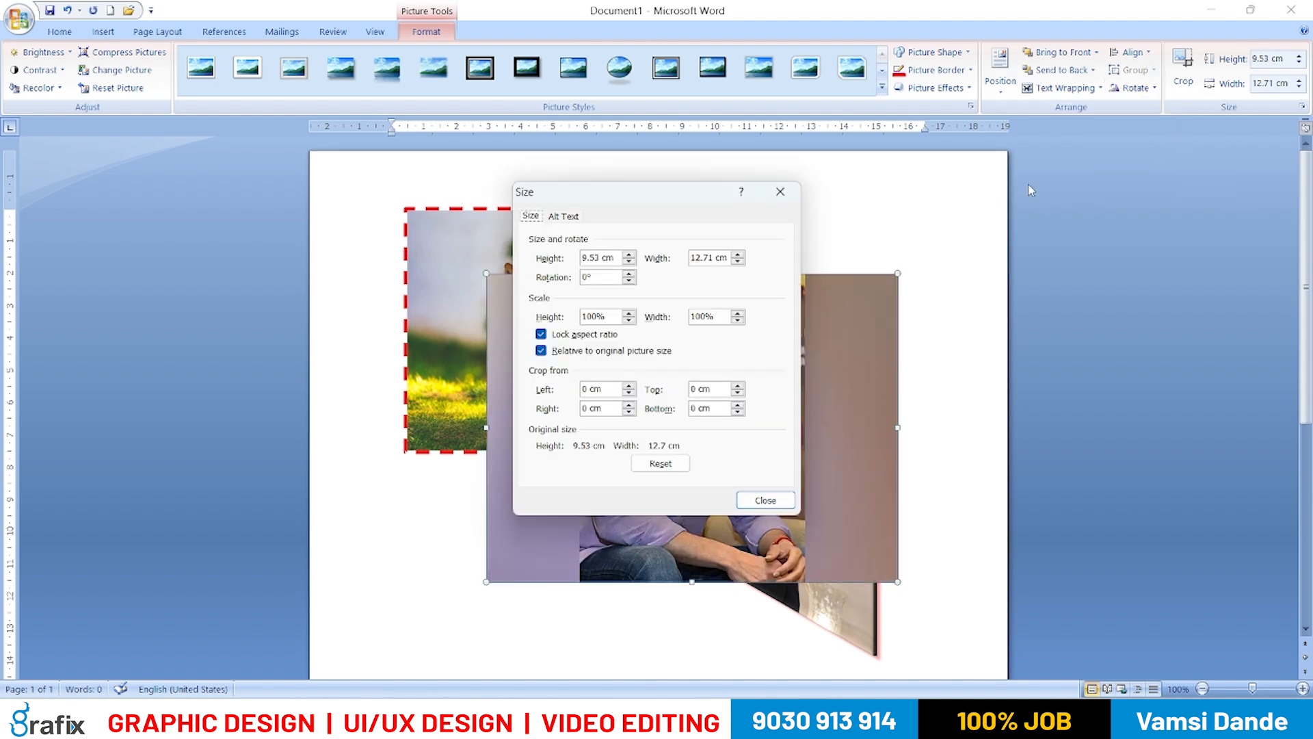
{"action": "left_click_drag", "start_coordinate": [611, 186], "coordinate": [928, 113]}
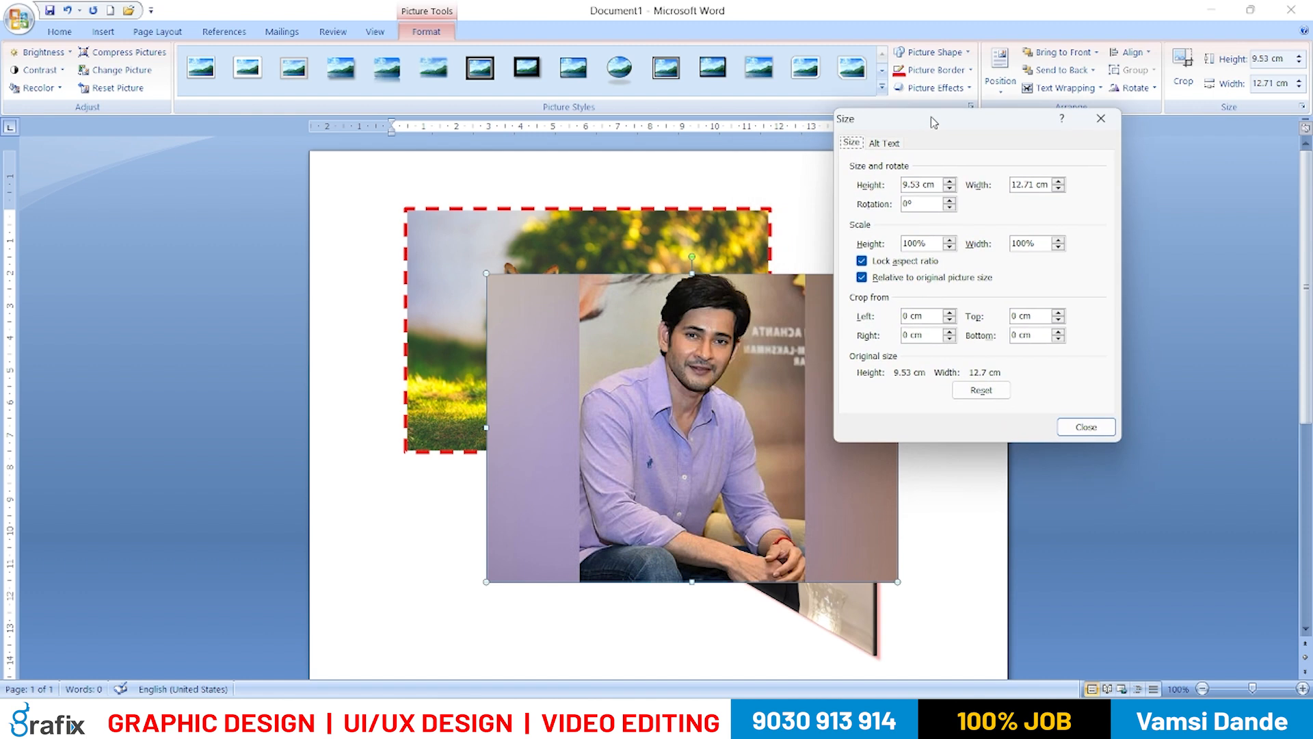
{"action": "left_click", "coordinate": [949, 182]}
{"action": "left_click", "coordinate": [949, 182]}
{"action": "left_click", "coordinate": [949, 182]}
{"action": "left_click", "coordinate": [949, 182]}
{"action": "left_click", "coordinate": [949, 182]}
{"action": "left_click", "coordinate": [1058, 181]}
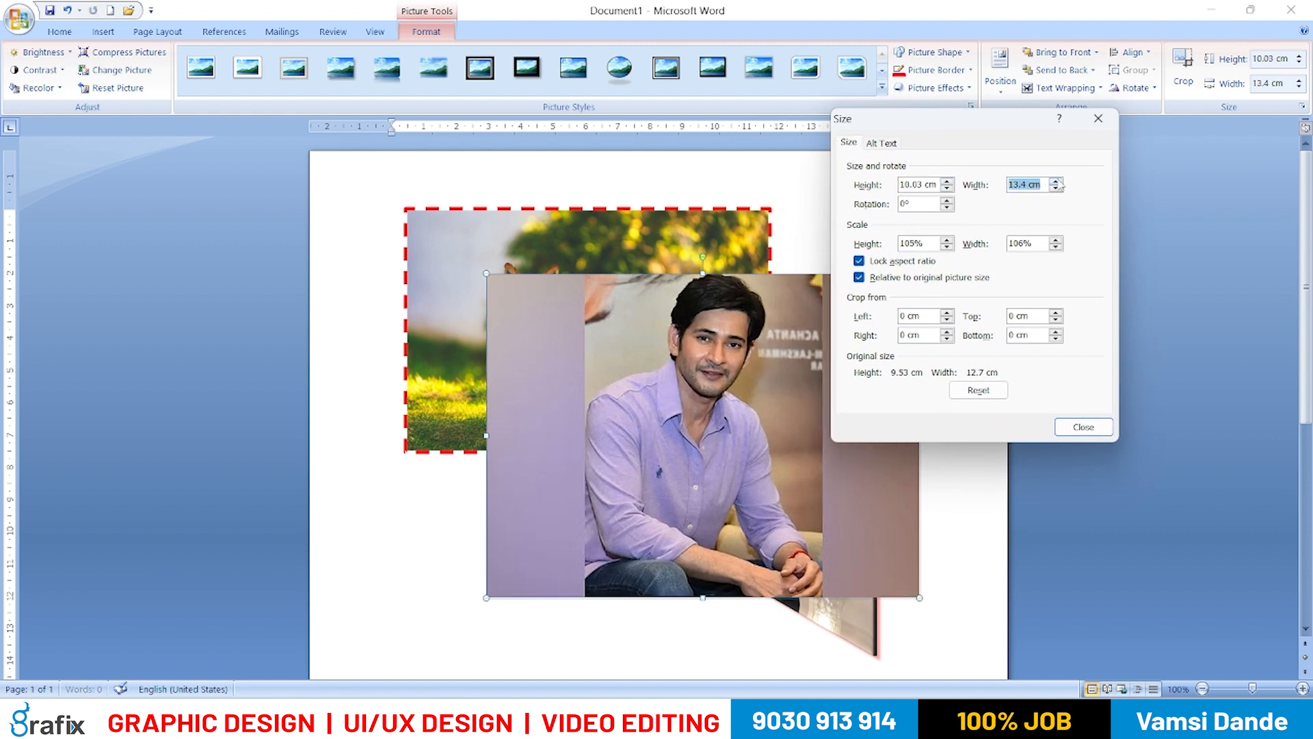
- Set the lavender-shirt picture's height scale to 103% with the aspect ratio locked
{"action": "left_click", "coordinate": [947, 247]}
{"action": "left_click", "coordinate": [947, 247]}
{"action": "left_click", "coordinate": [947, 247]}
{"action": "left_click", "coordinate": [947, 247]}
{"action": "left_click", "coordinate": [947, 247]}
{"action": "left_click", "coordinate": [947, 247]}
{"action": "left_click", "coordinate": [947, 247]}
{"action": "left_click", "coordinate": [947, 246]}
{"action": "left_click", "coordinate": [948, 240]}
{"action": "left_click", "coordinate": [947, 240]}
{"action": "left_click", "coordinate": [947, 239]}
{"action": "left_click", "coordinate": [947, 239]}
{"action": "left_click", "coordinate": [947, 239]}
{"action": "left_click", "coordinate": [948, 239]}
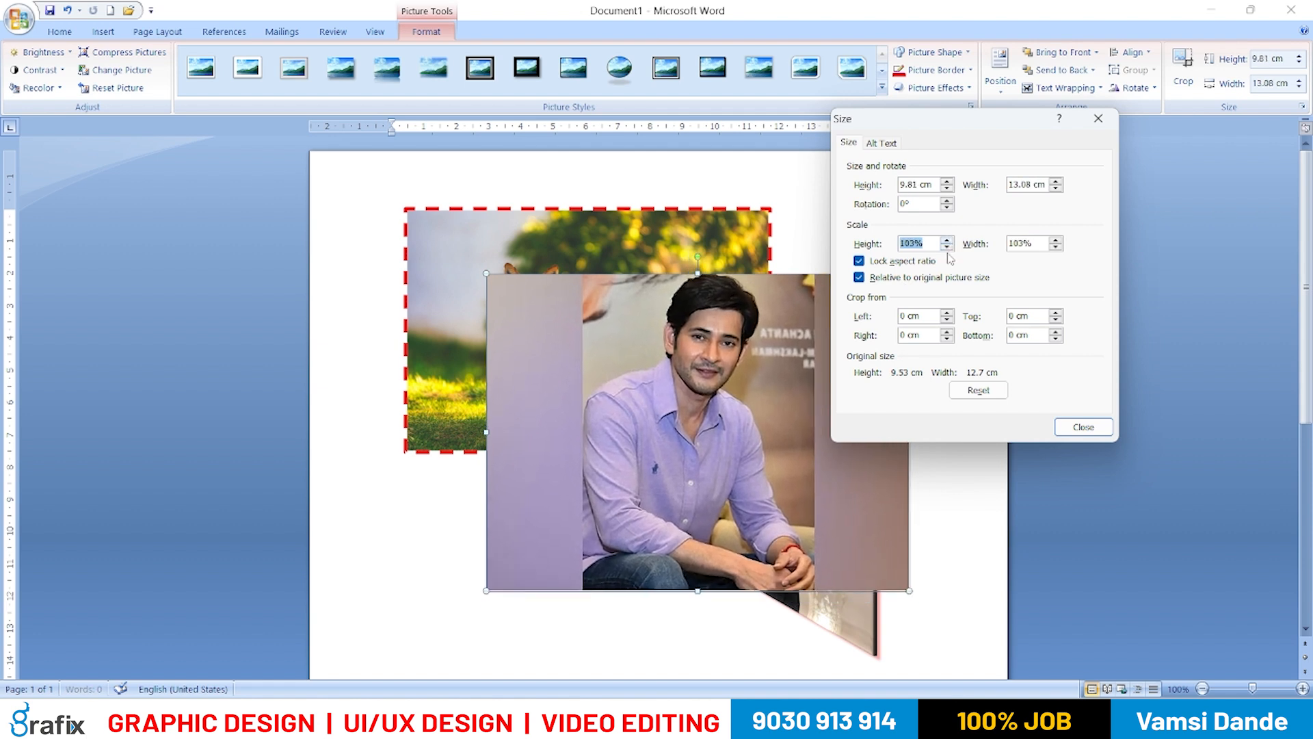
- Crop 2.1 cm from the left of the lavender-shirt picture
{"action": "left_click", "coordinate": [947, 312]}
{"action": "left_click", "coordinate": [947, 311]}
{"action": "left_click", "coordinate": [947, 312]}
{"action": "left_click", "coordinate": [947, 312]}
{"action": "left_click", "coordinate": [948, 311]}
{"action": "left_click", "coordinate": [947, 312]}
{"action": "left_click", "coordinate": [947, 312]}
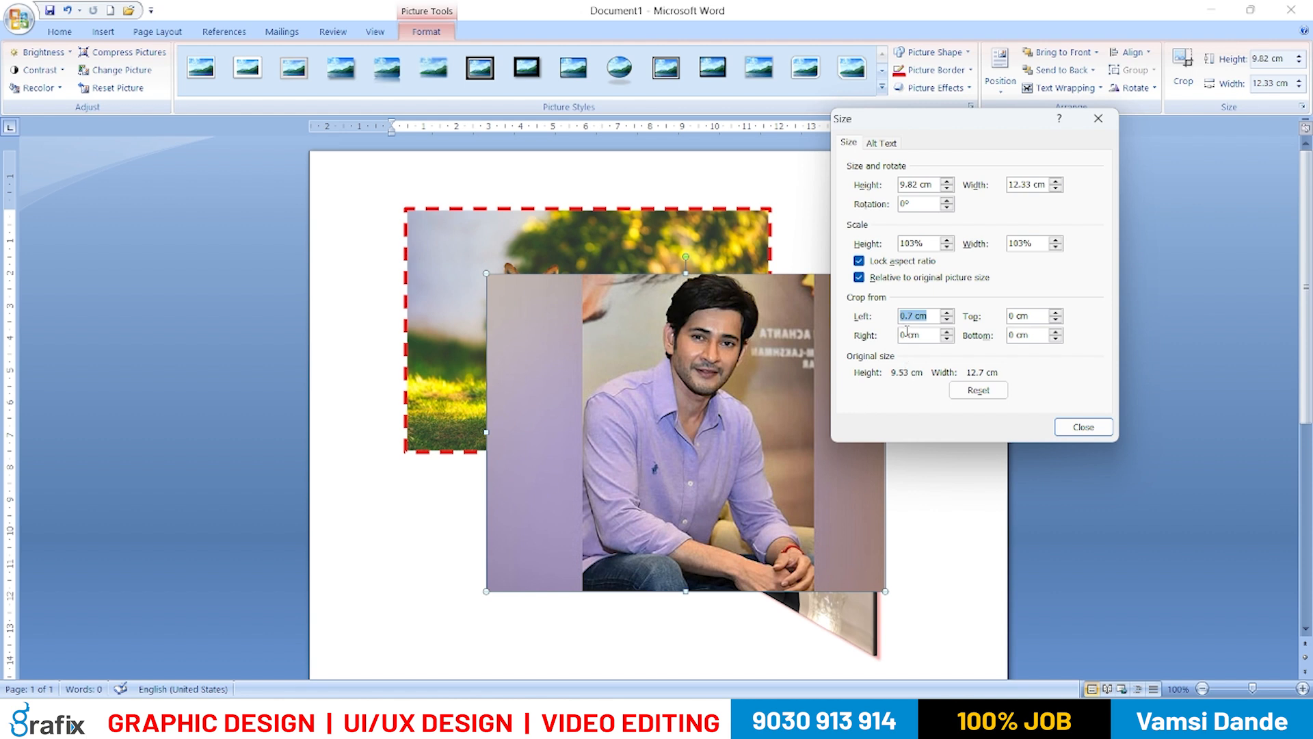
{"action": "left_click", "coordinate": [947, 313]}
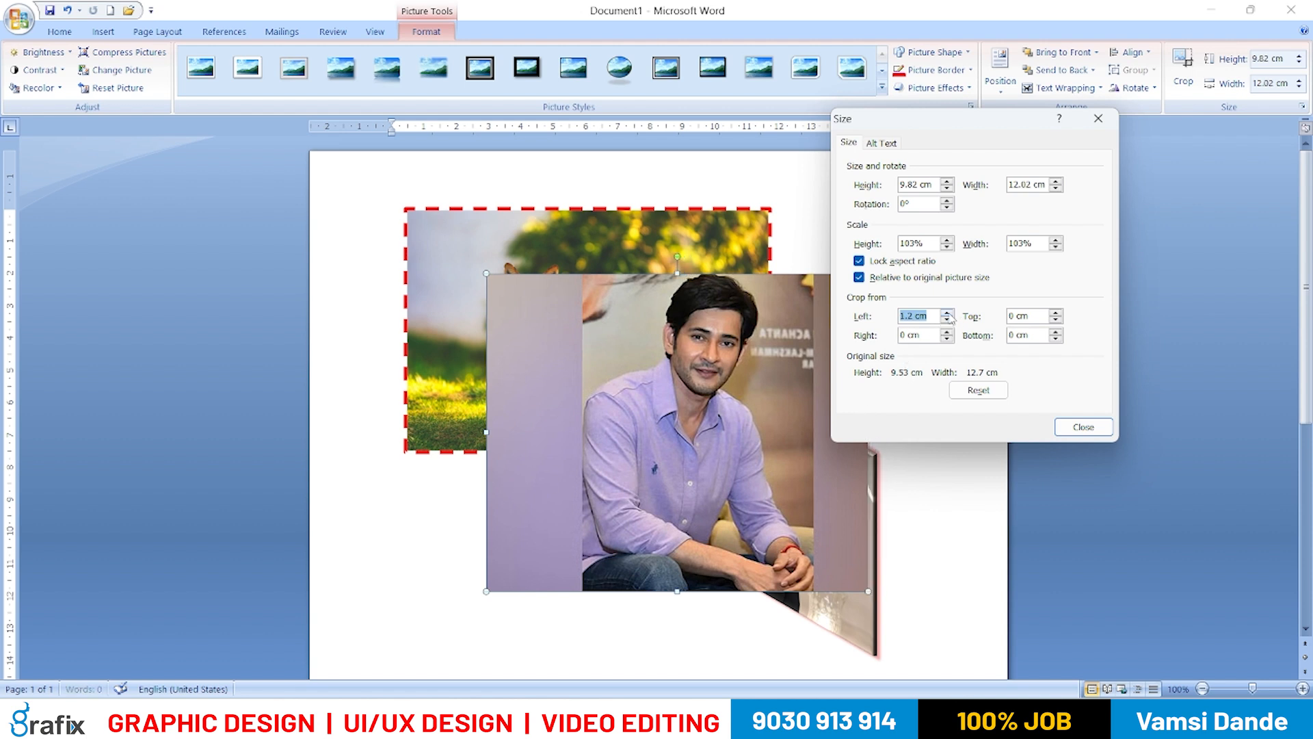
{"action": "left_click", "coordinate": [947, 313]}
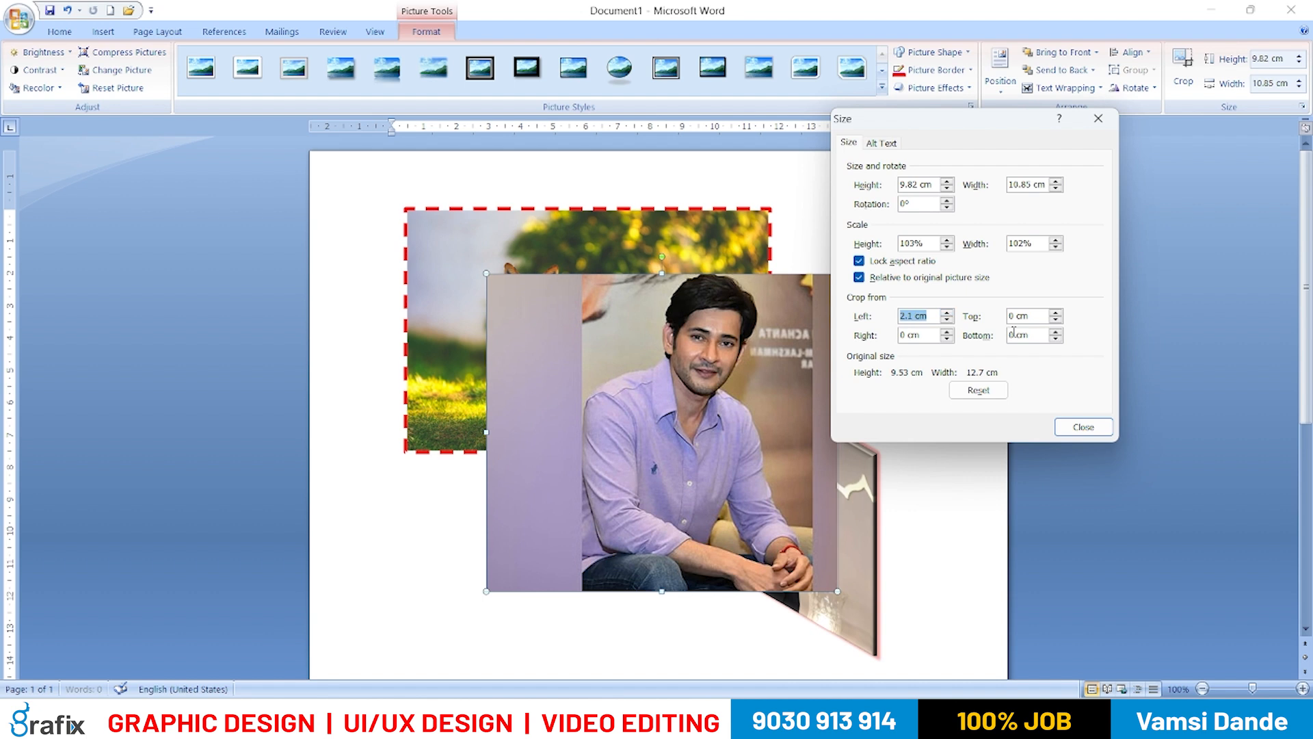
- Set the lavender-shirt picture's right and left crop to 2.9 cm each and close the size options
{"action": "left_click", "coordinate": [947, 332]}
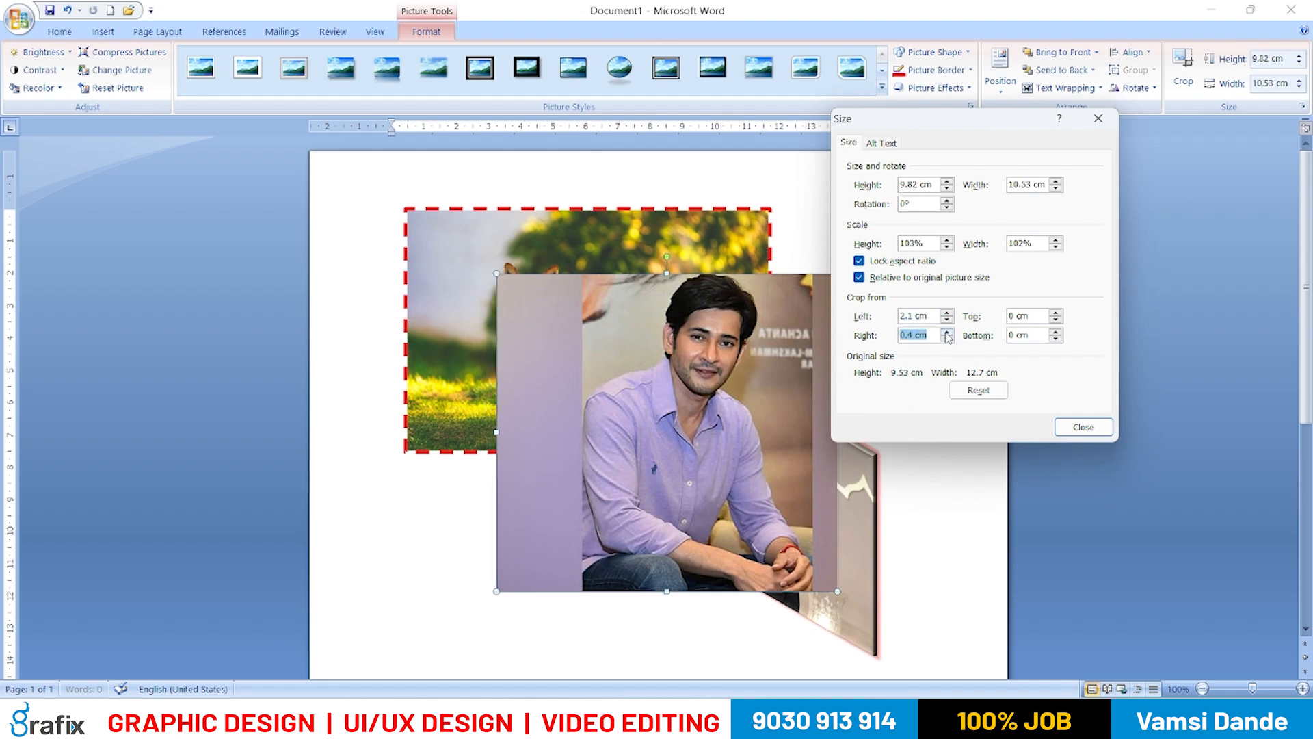
{"action": "left_click", "coordinate": [947, 333]}
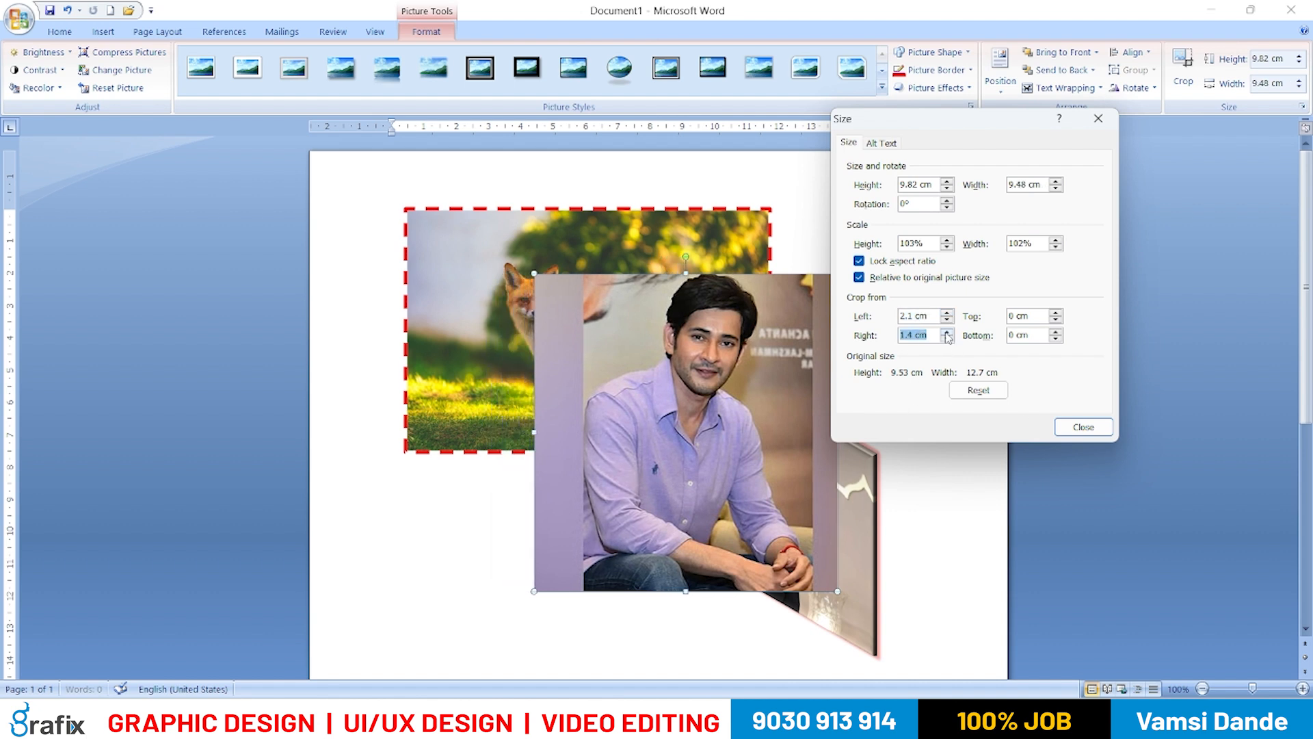
{"action": "left_click", "coordinate": [947, 333]}
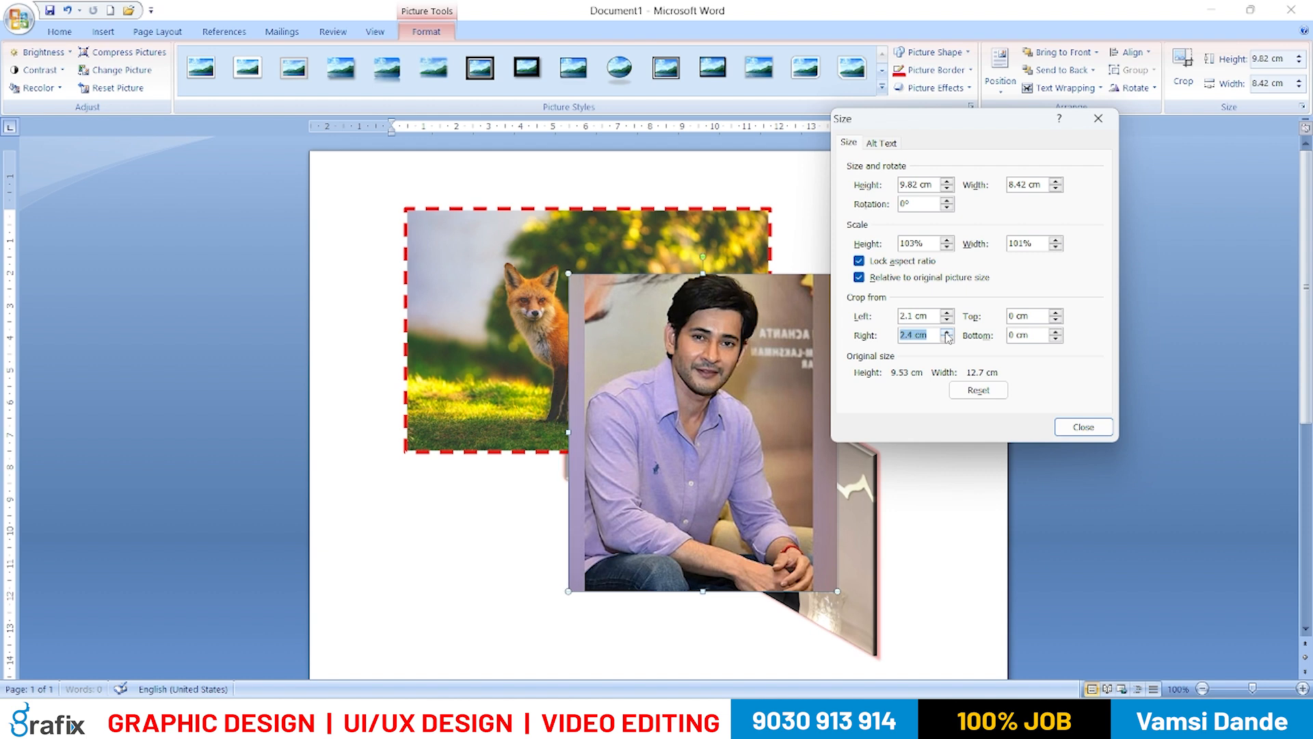
{"action": "left_click", "coordinate": [947, 312]}
{"action": "left_click", "coordinate": [947, 312]}
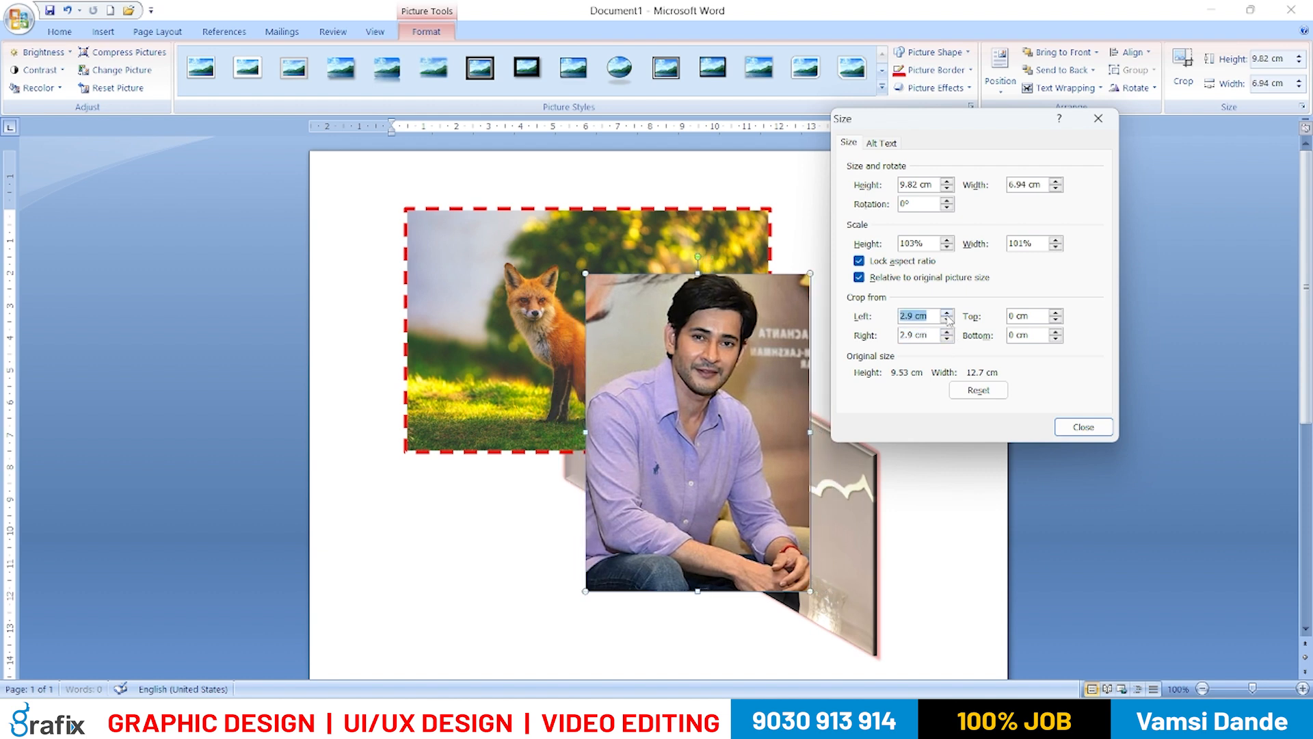
{"action": "left_click", "coordinate": [1083, 427]}
{"action": "left_click", "coordinate": [979, 471]}
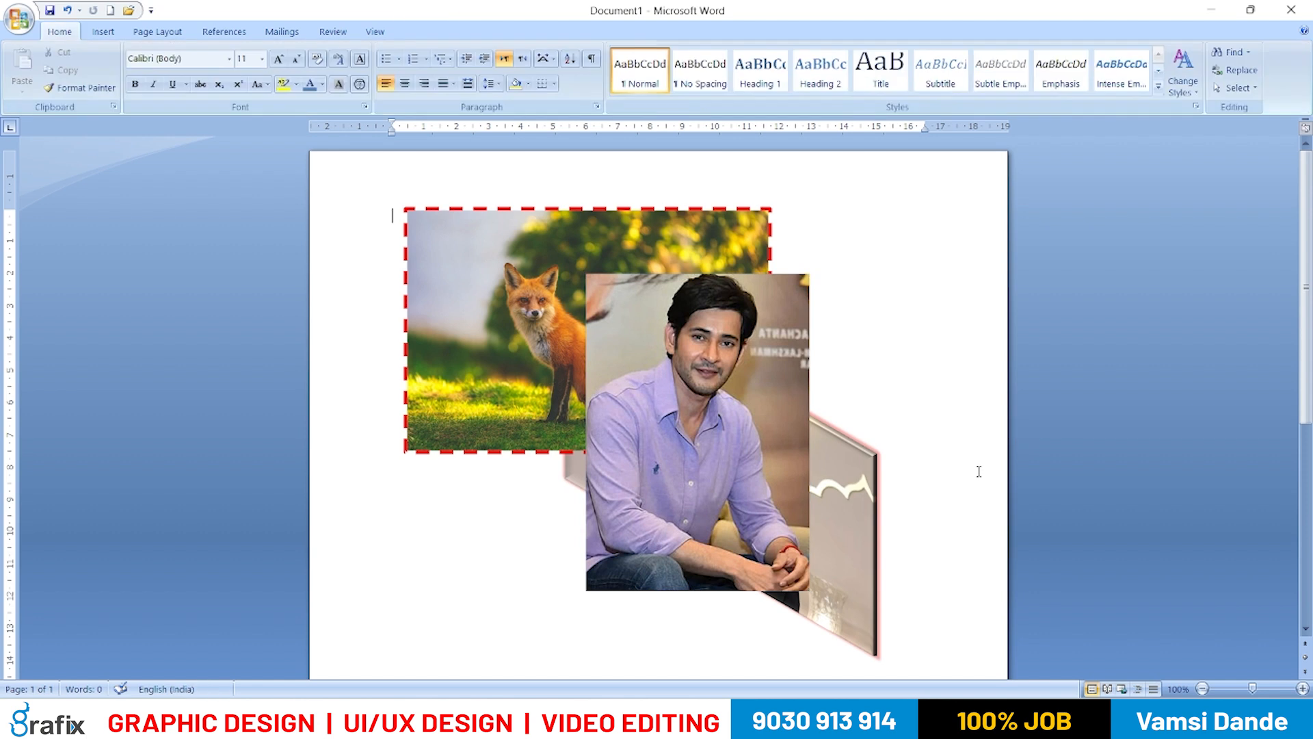
- Undo the lavender-shirt picture's cropping, resizing, flip, move and text wrapping
{"action": "left_click", "coordinate": [798, 408]}
{"action": "key", "text": "Escape"}
{"action": "key", "text": "ctrl+z"}
{"action": "key", "text": "ctrl+z"}
{"action": "key", "text": "ctrl+z"}
{"action": "key", "text": "ctrl+z"}
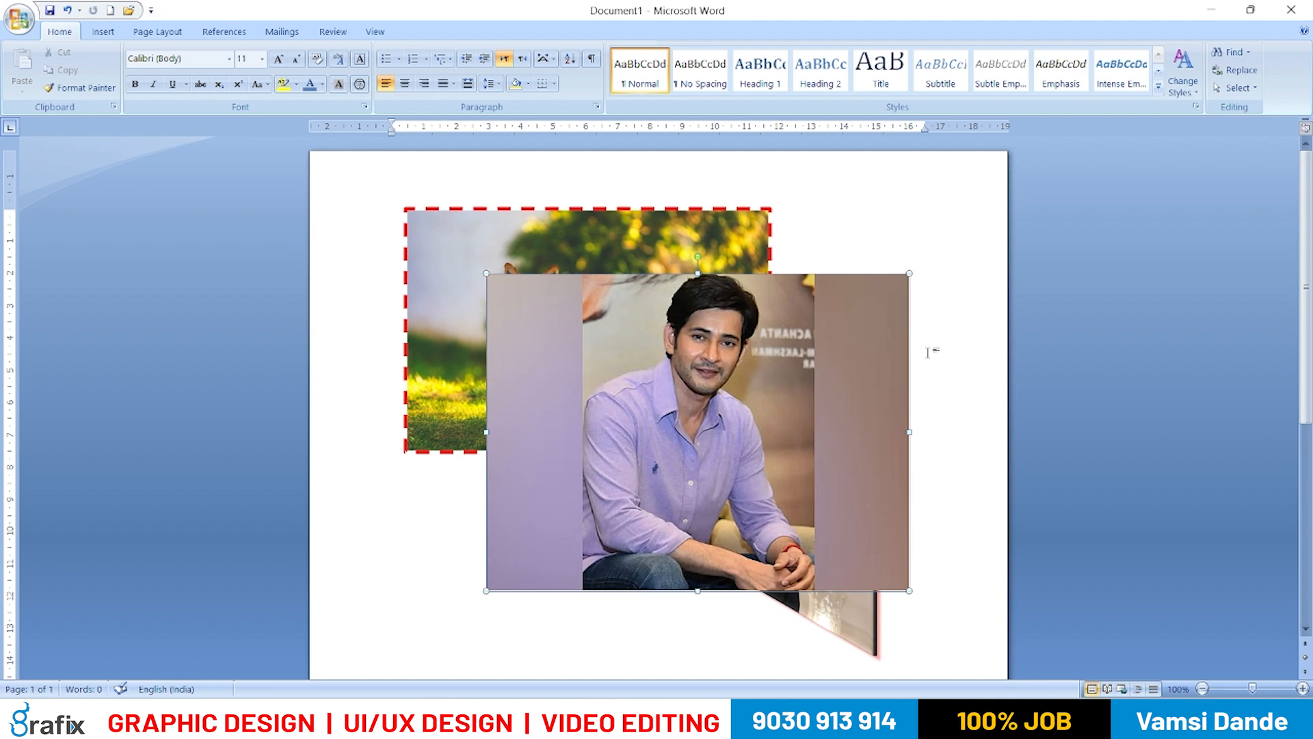
{"action": "key", "text": "ctrl+z"}
{"action": "left_click", "coordinate": [698, 381]}
{"action": "left_click", "coordinate": [788, 373]}
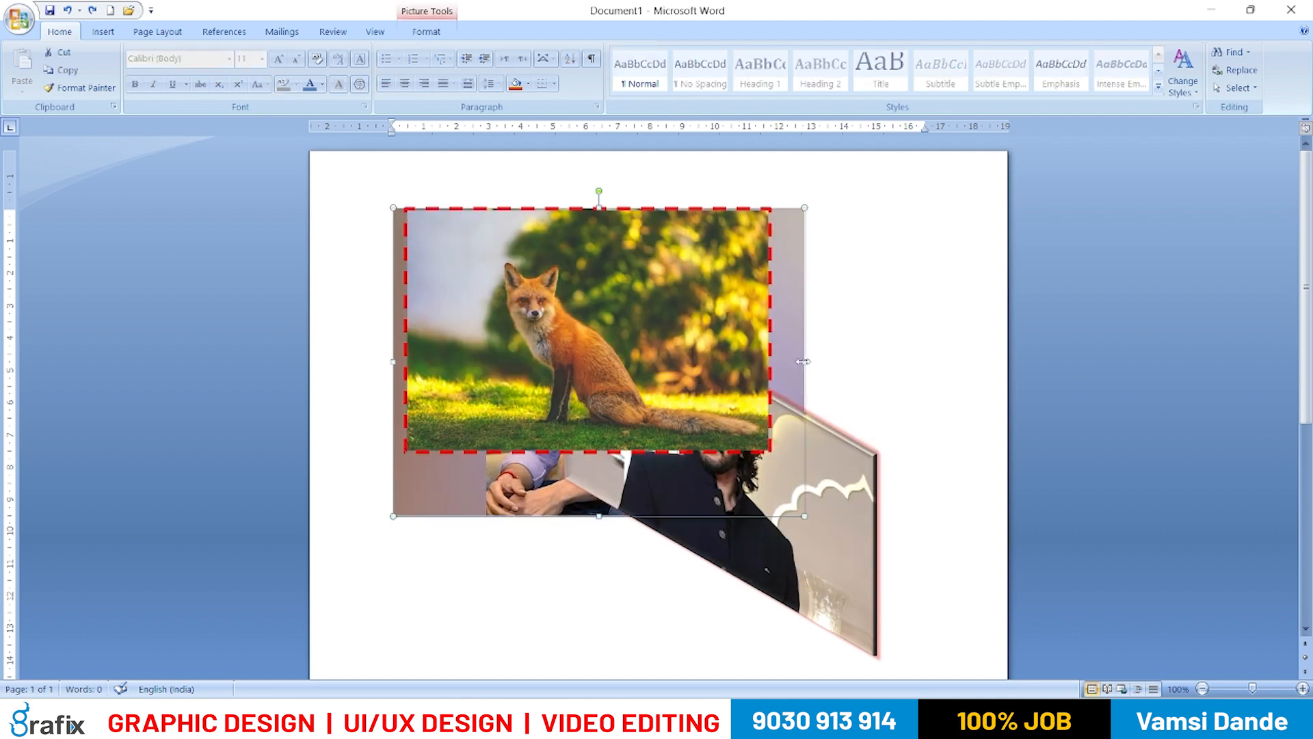
- Set the lavender-shirt picture's text wrapping to In Front of Text and move it down over the fox picture
{"action": "double_click", "coordinate": [787, 294]}
{"action": "left_click", "coordinate": [1064, 88]}
{"action": "left_click", "coordinate": [1067, 182]}
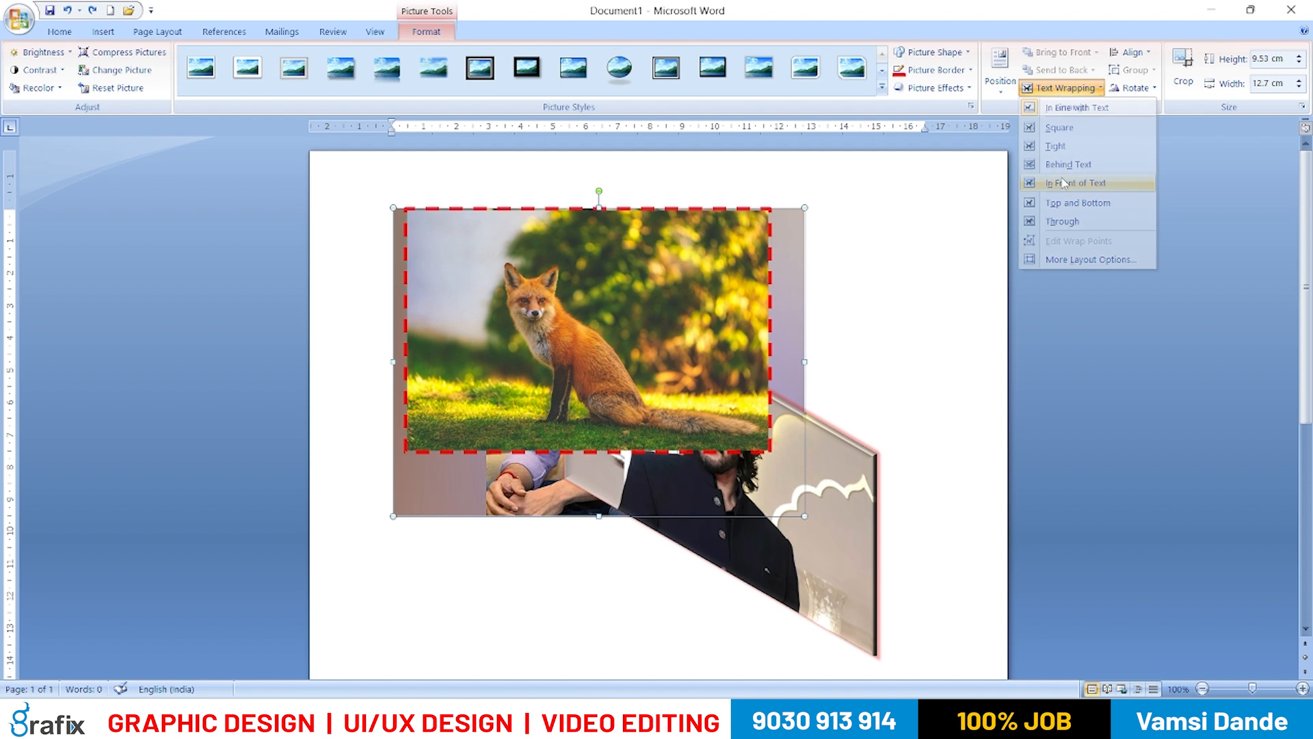
{"action": "left_click_drag", "start_coordinate": [762, 315], "coordinate": [767, 373]}
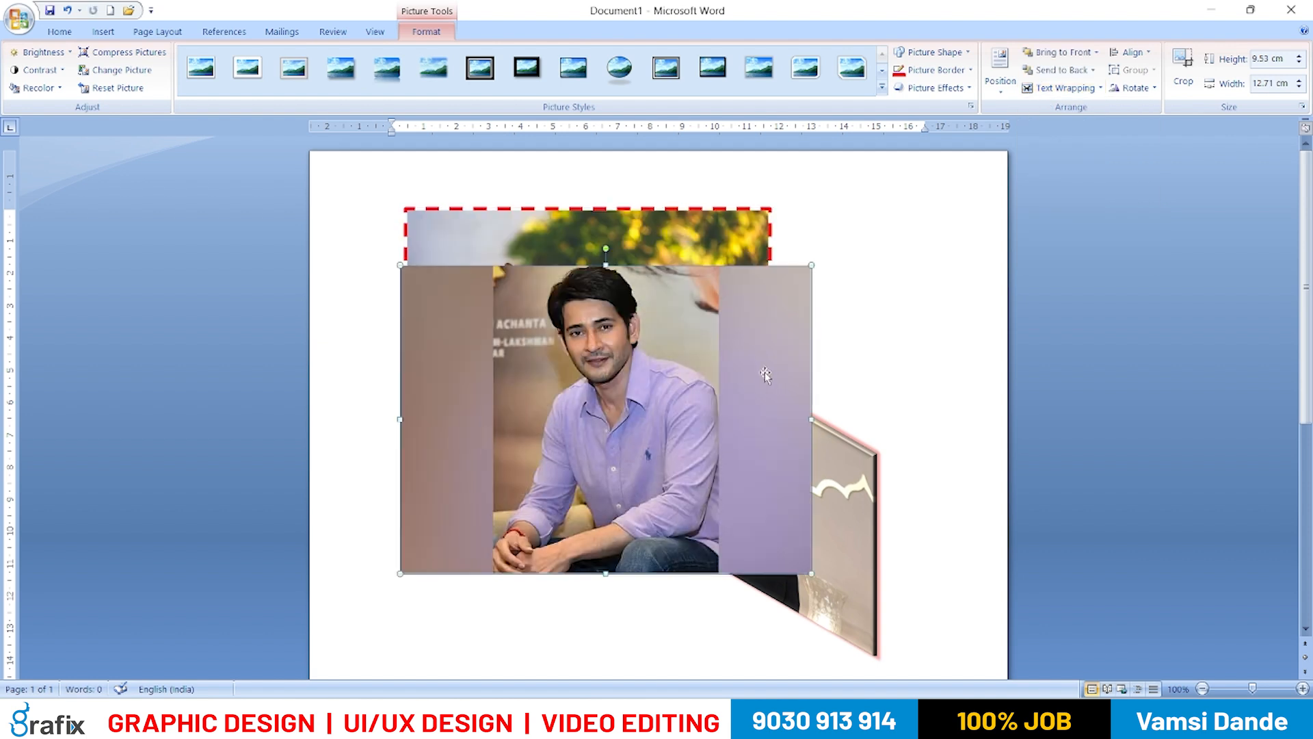
{"action": "left_click", "coordinate": [1132, 87]}
{"action": "left_click", "coordinate": [1136, 187]}
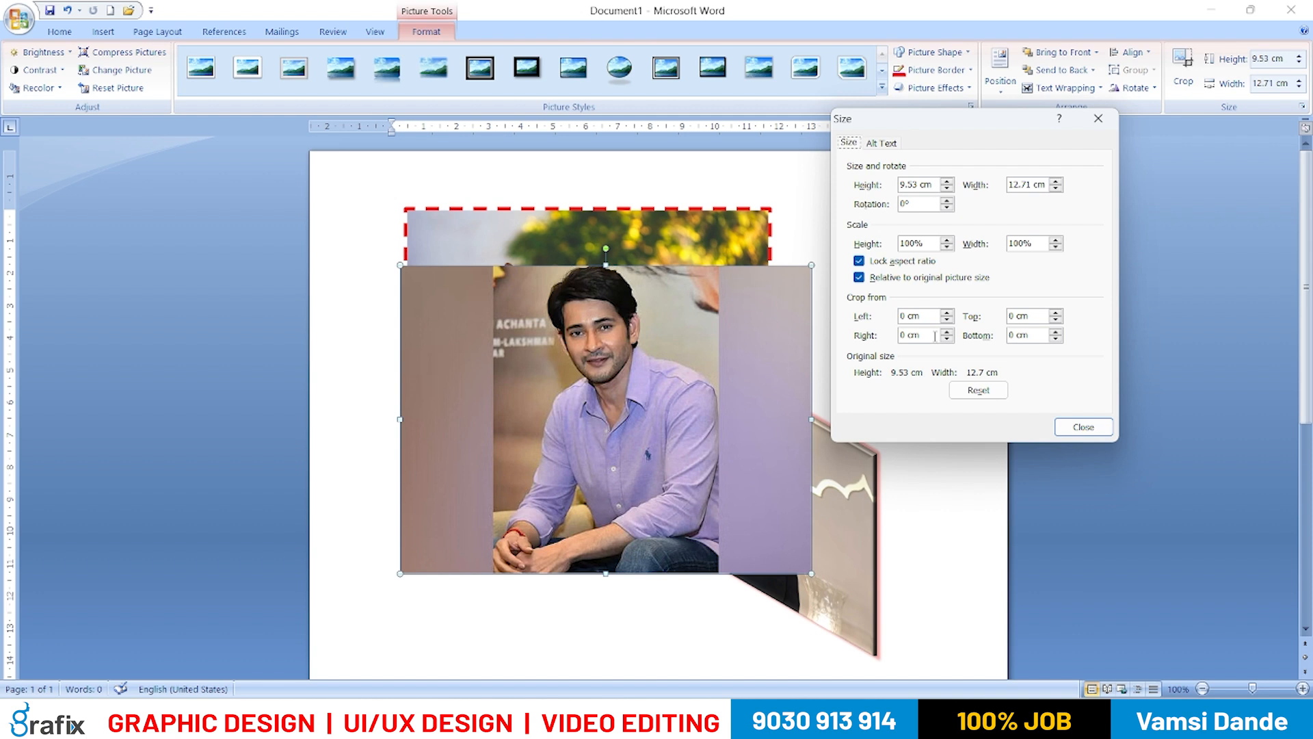
{"action": "left_click", "coordinate": [1083, 427]}
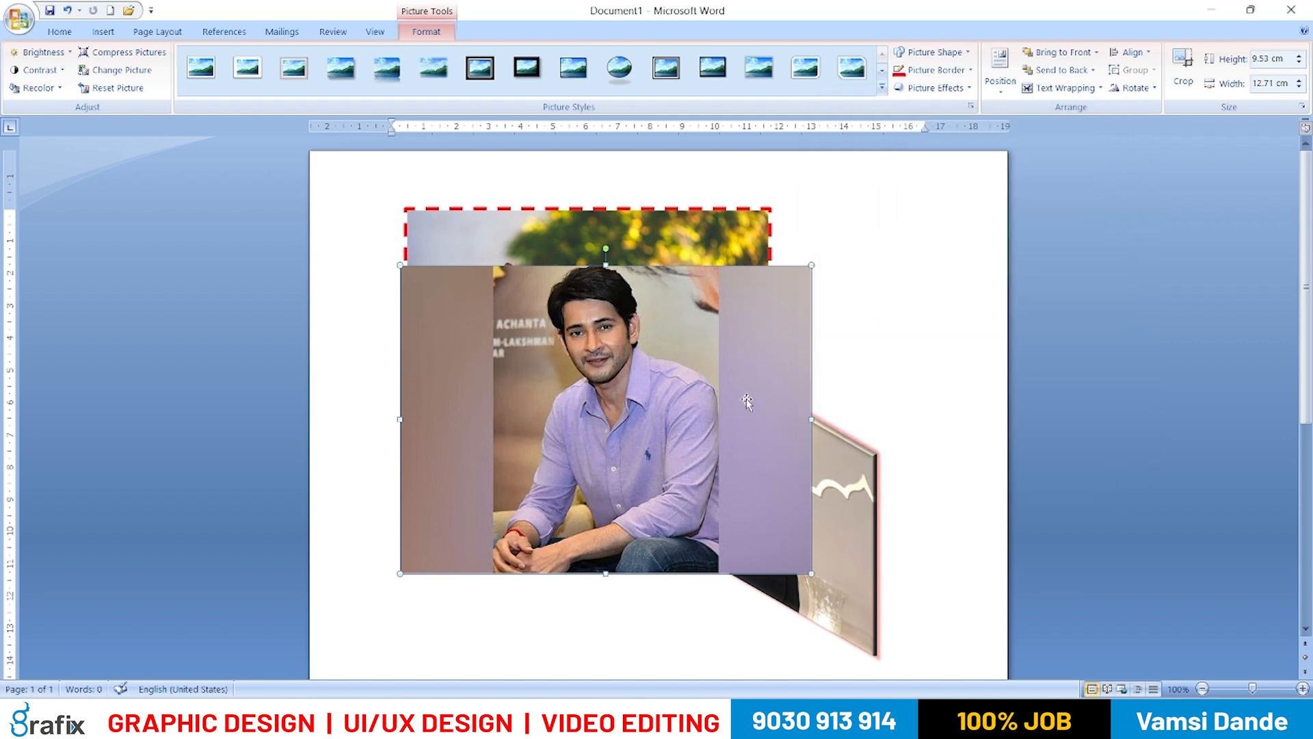
- Crop the plain strips off both sides of the lavender-shirt picture to about 7 cm wide and move it right
{"action": "left_click", "coordinate": [1184, 76]}
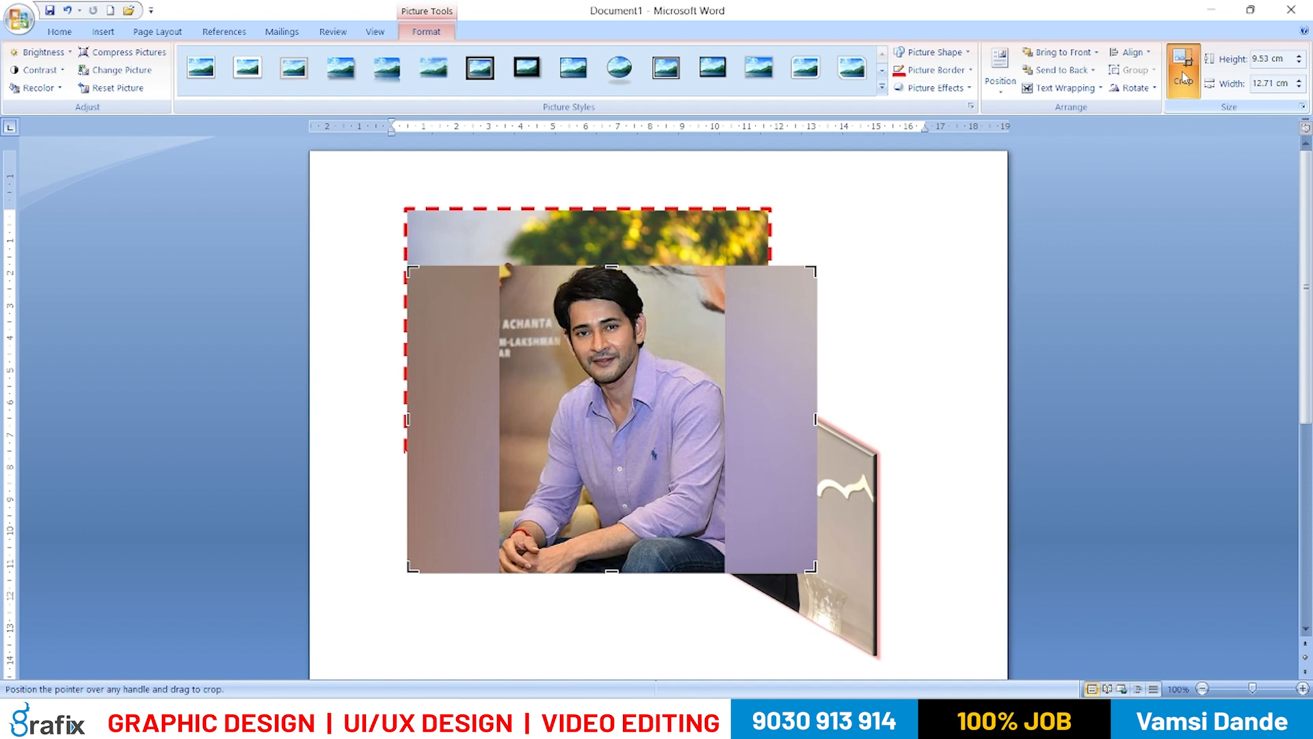
{"action": "left_click_drag", "start_coordinate": [807, 419], "coordinate": [727, 431]}
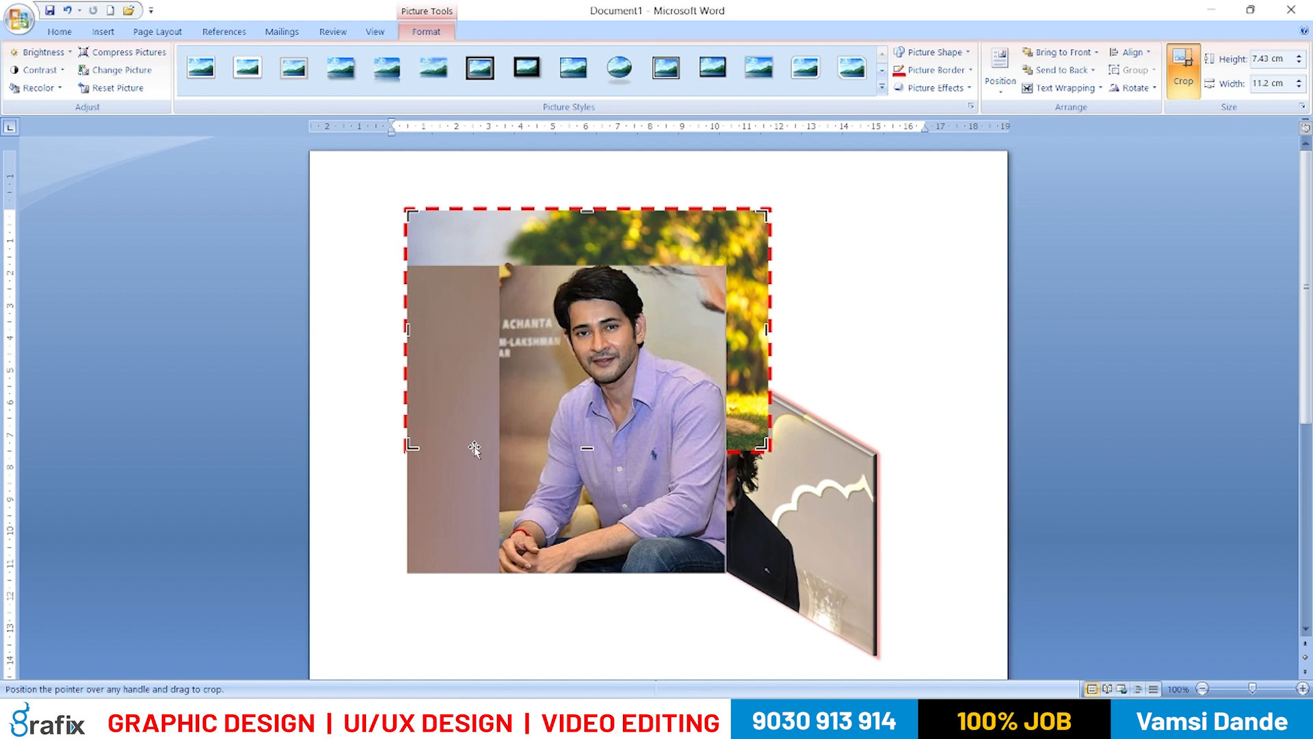
{"action": "left_click_drag", "start_coordinate": [407, 419], "coordinate": [502, 413]}
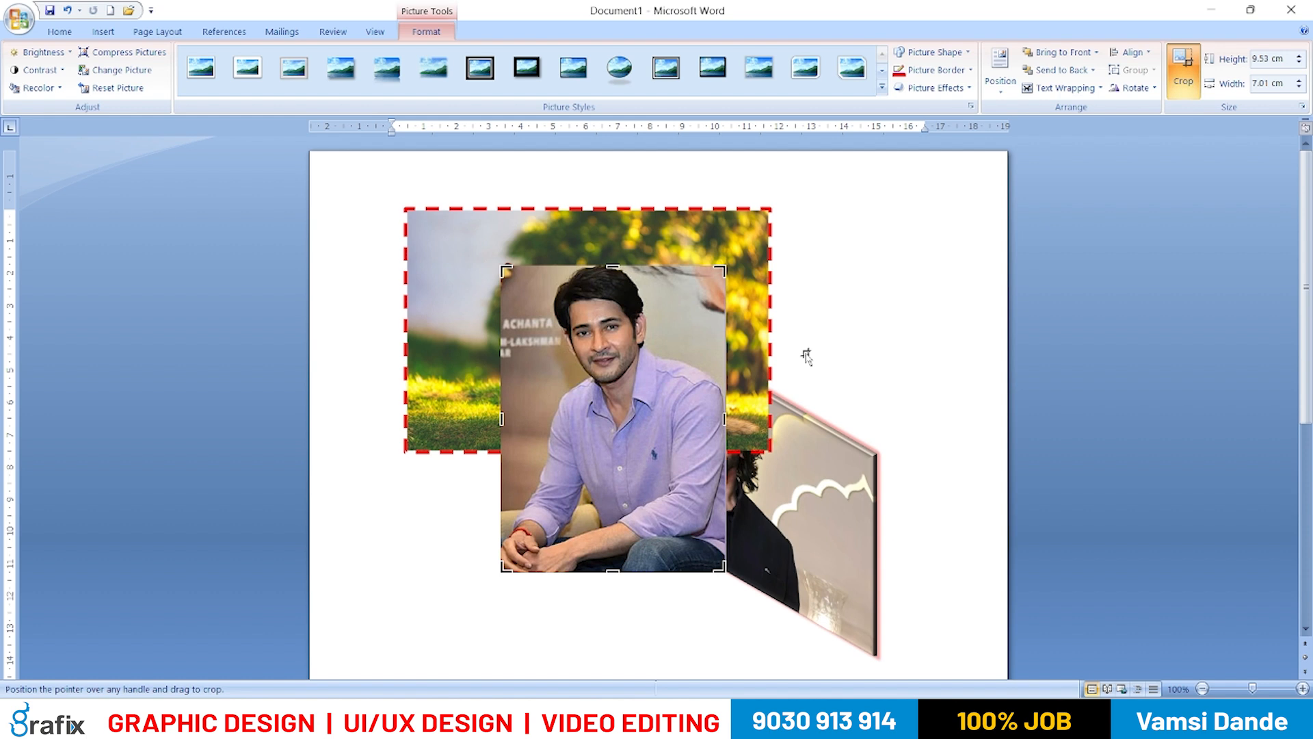
{"action": "left_click", "coordinate": [683, 369]}
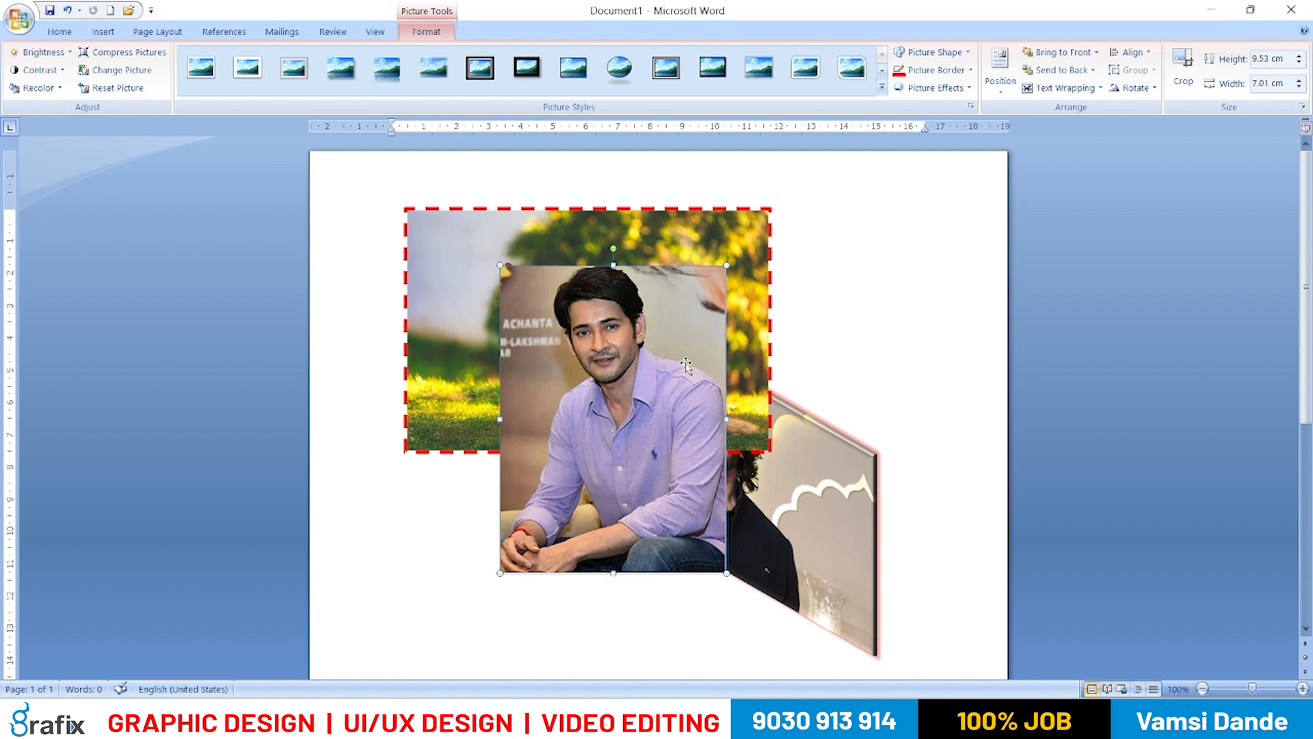
{"action": "left_click_drag", "start_coordinate": [698, 350], "coordinate": [856, 333]}
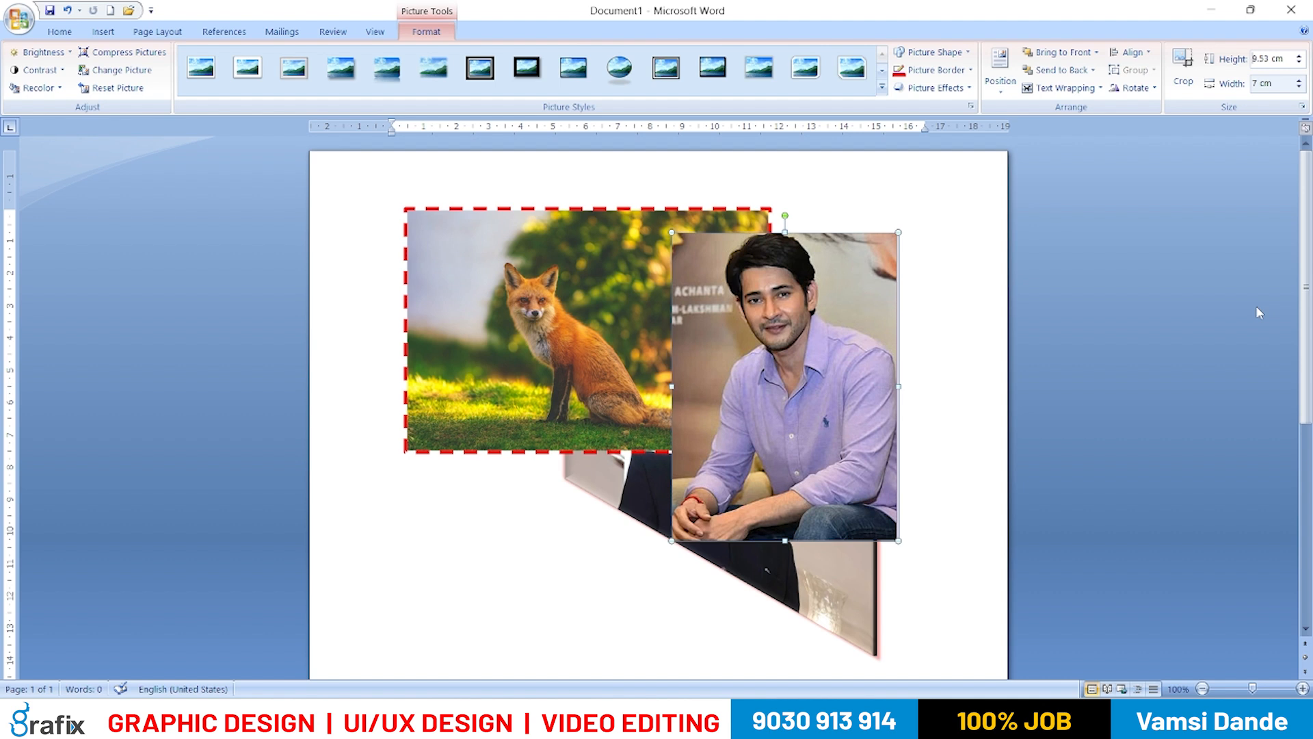
- Set the lavender-shirt picture's height to 10 cm, followed by a width of 10 cm, and move it slightly left
{"action": "type", "text": "10"}
{"action": "key", "text": "Return"}
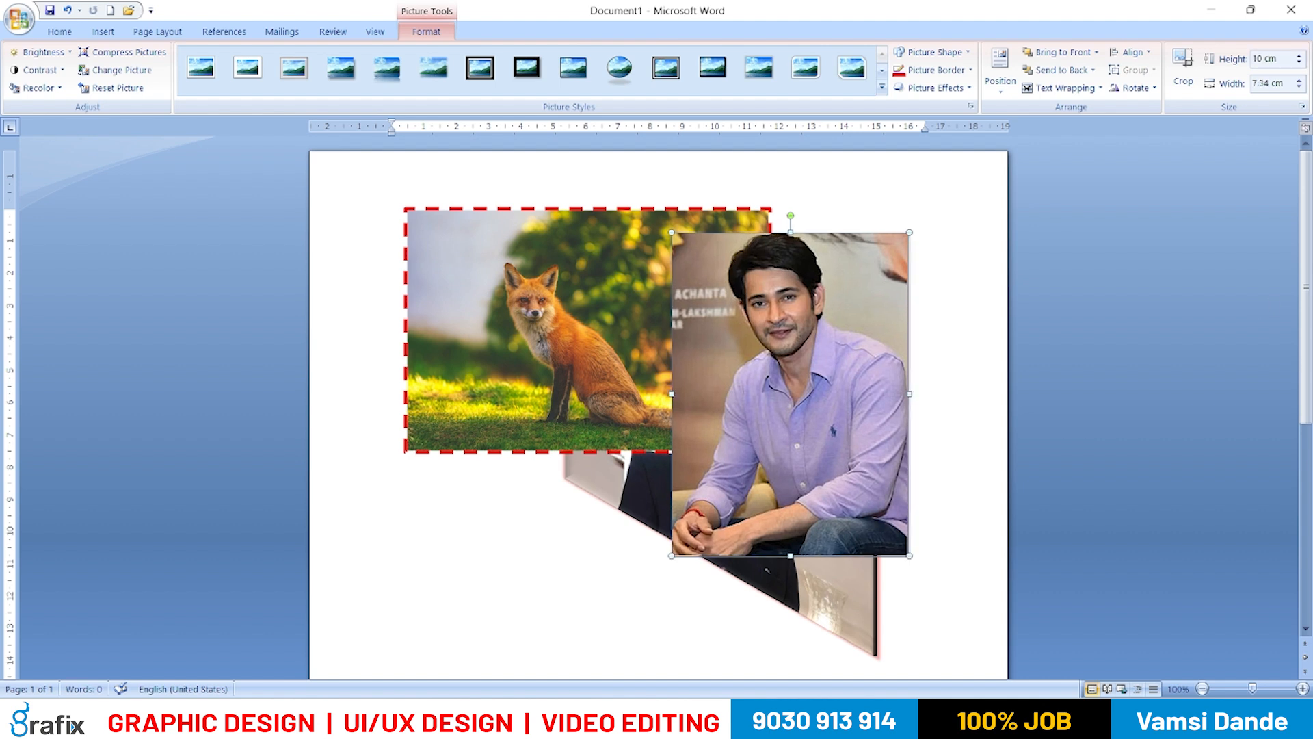
{"action": "key", "text": "Tab"}
{"action": "type", "text": "10"}
{"action": "key", "text": "Return"}
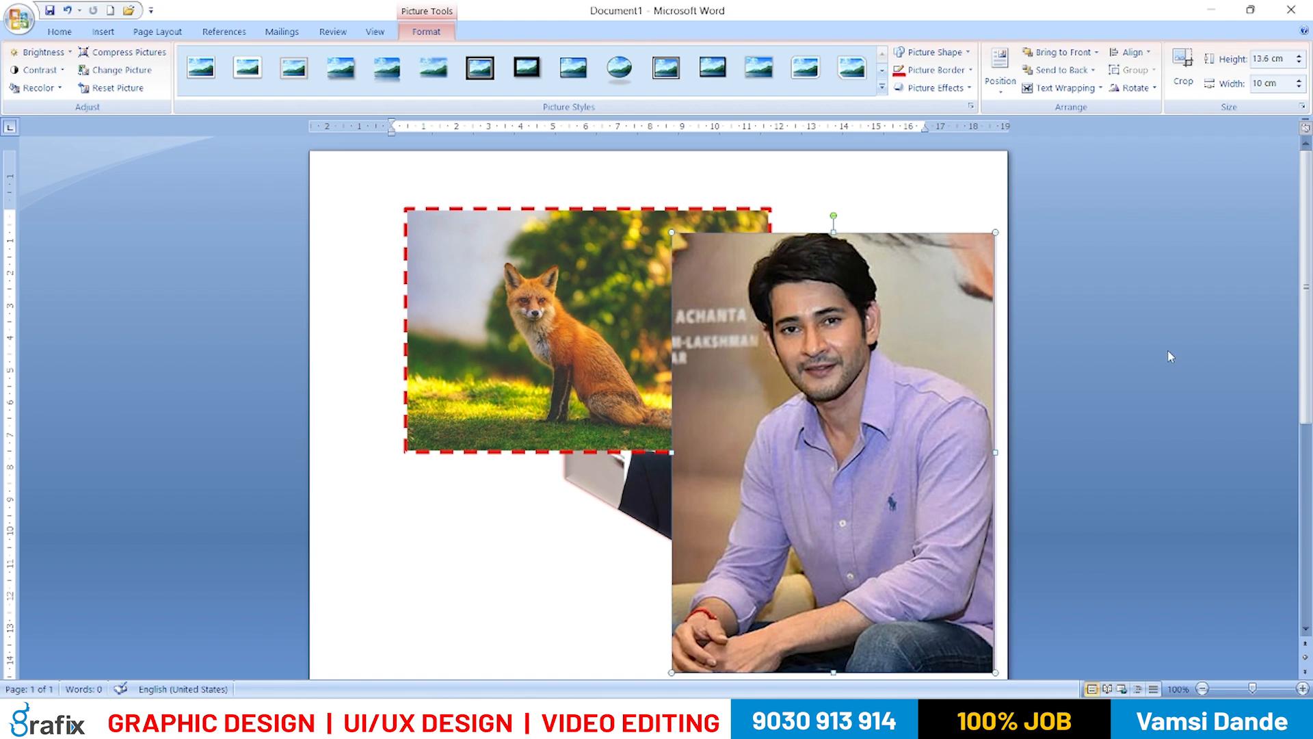
{"action": "left_click_drag", "start_coordinate": [866, 453], "coordinate": [798, 437]}
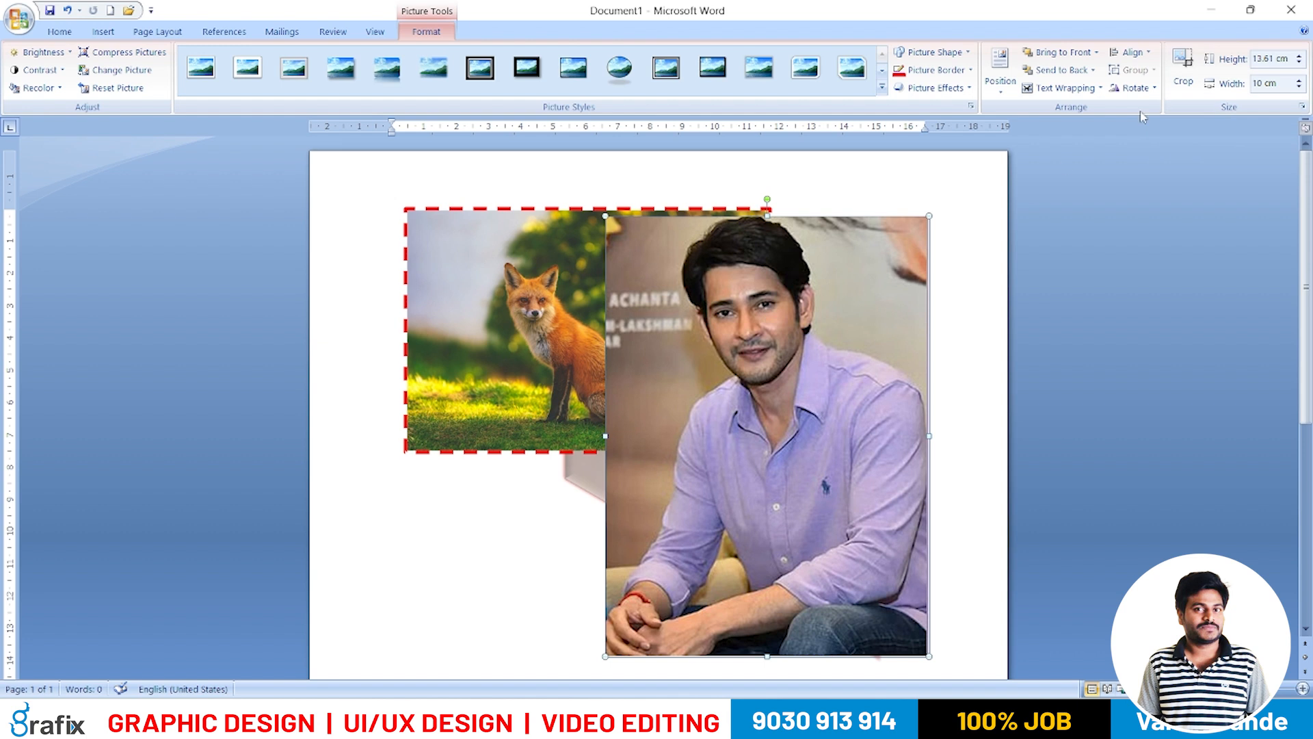
{"action": "left_click", "coordinate": [1178, 82]}
{"action": "left_click", "coordinate": [1132, 52]}
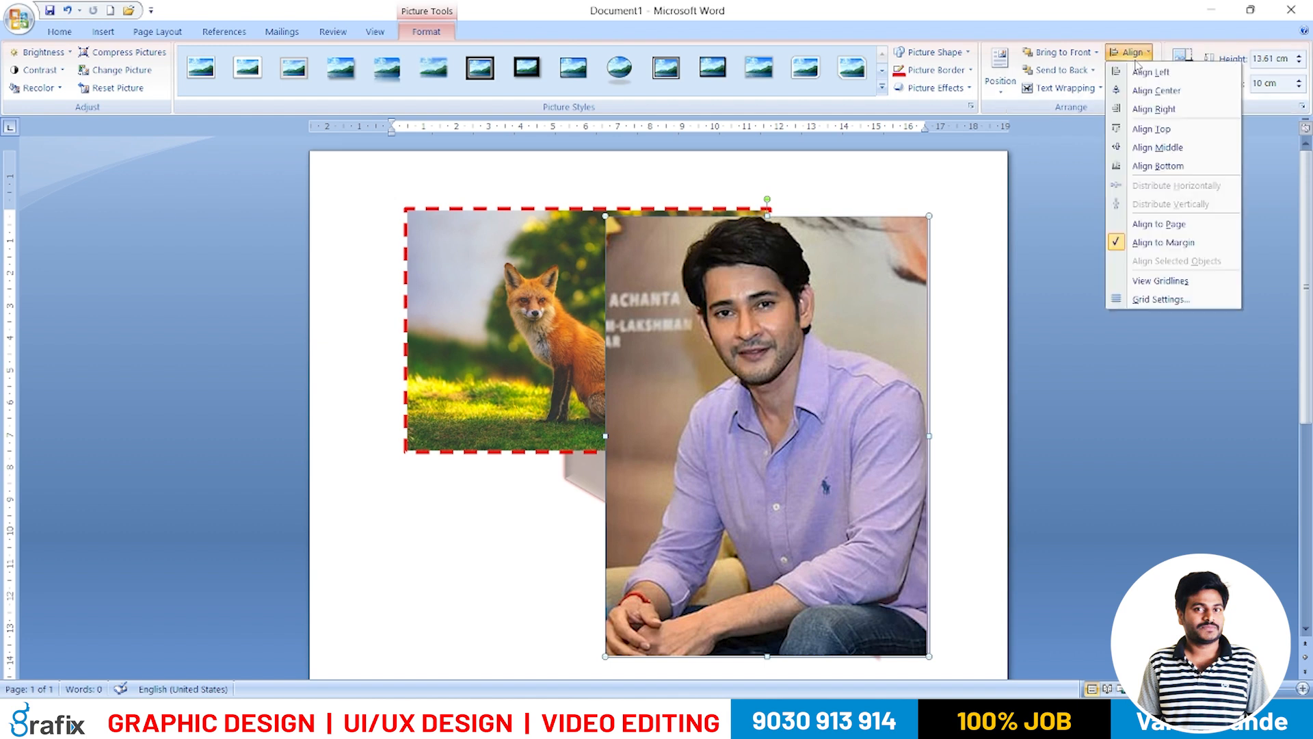
{"action": "left_click", "coordinate": [1133, 88]}
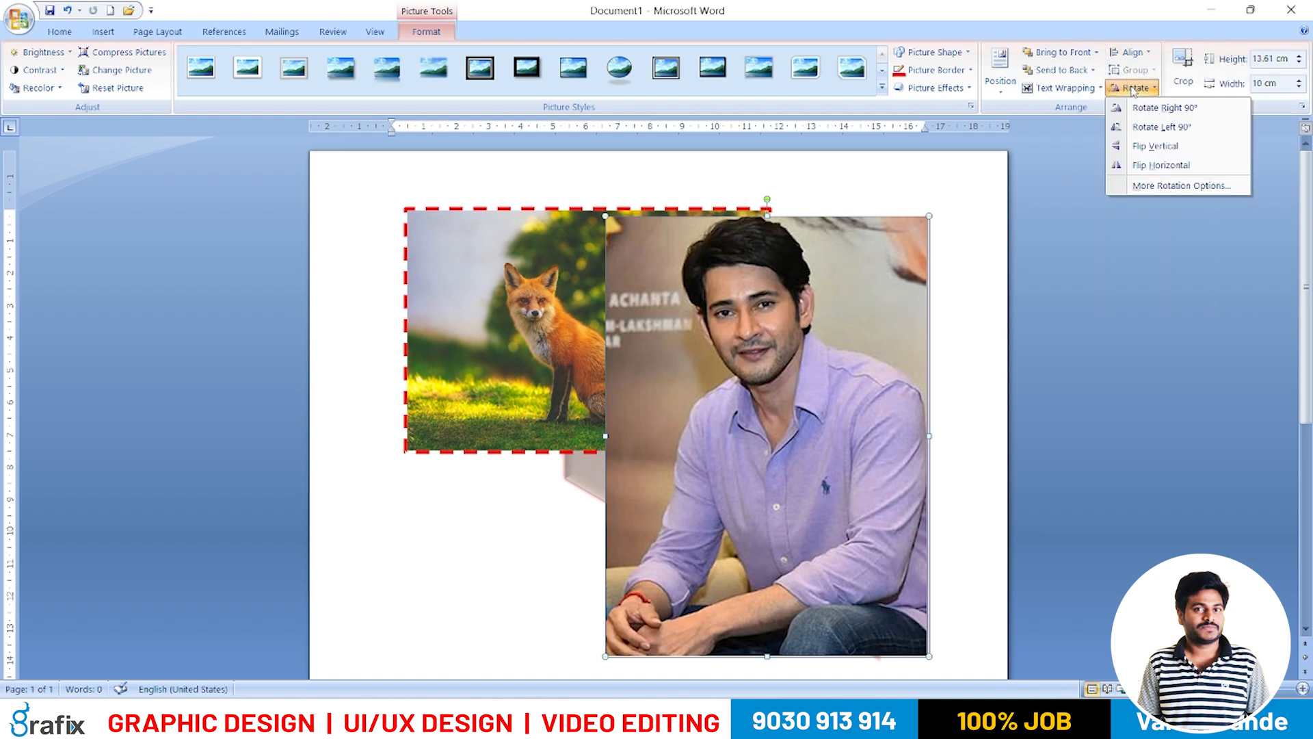
{"action": "left_click", "coordinate": [1133, 88]}
{"action": "left_click_drag", "start_coordinate": [823, 277], "coordinate": [812, 280]}
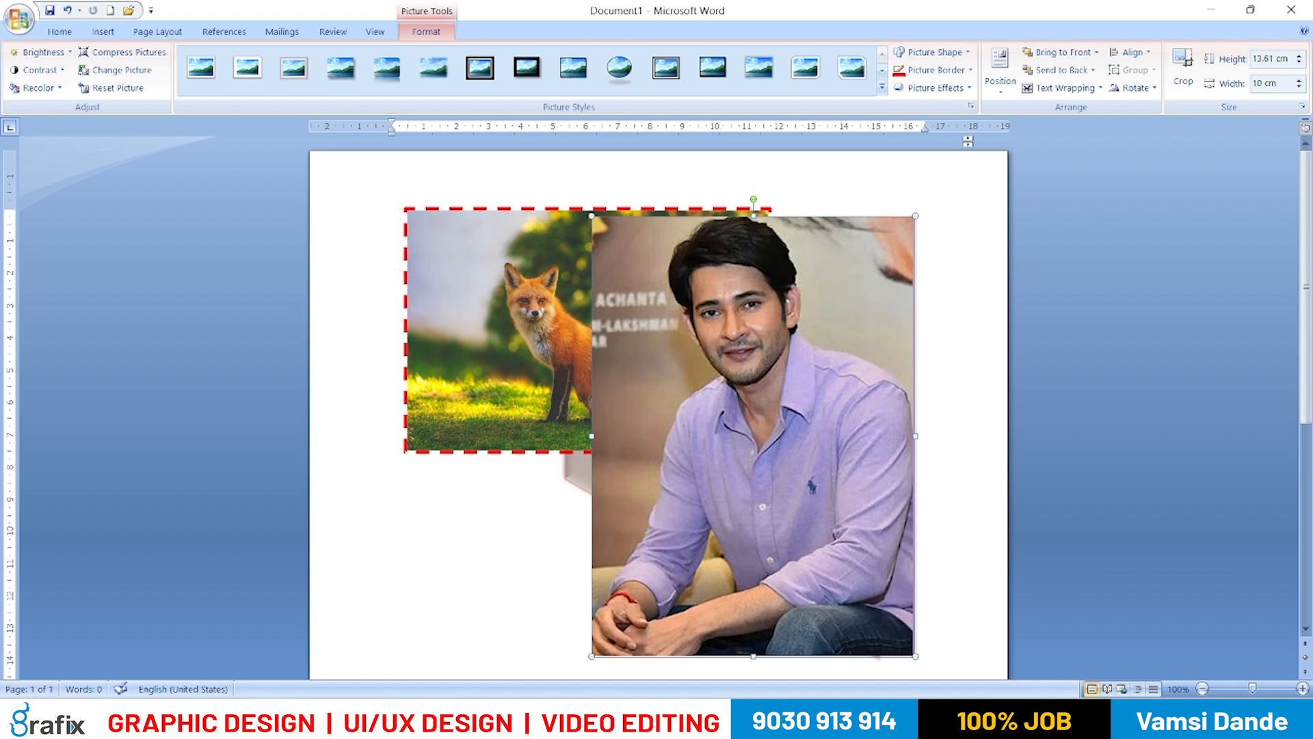
{"action": "left_click", "coordinate": [1067, 69]}
{"action": "left_click", "coordinate": [1076, 54]}
- Shrink the lavender-shirt picture to about 6.52 by 4.79 cm and move it to the right of the fox picture
{"action": "left_click_drag", "start_coordinate": [916, 214], "coordinate": [747, 445]}
{"action": "left_click_drag", "start_coordinate": [667, 579], "coordinate": [856, 334]}
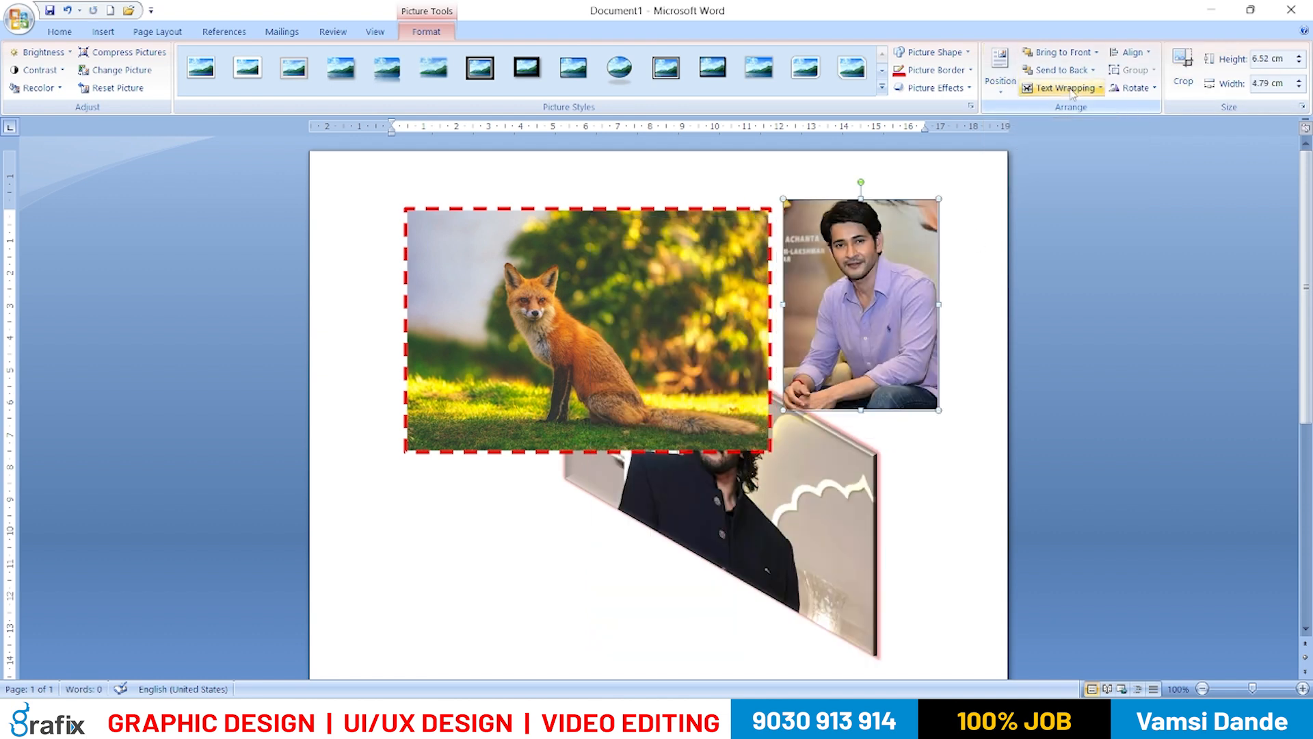
- Try Align Left on the lavender-shirt picture and undo the alignment
{"action": "left_click", "coordinate": [1132, 52]}
{"action": "left_click", "coordinate": [1150, 71]}
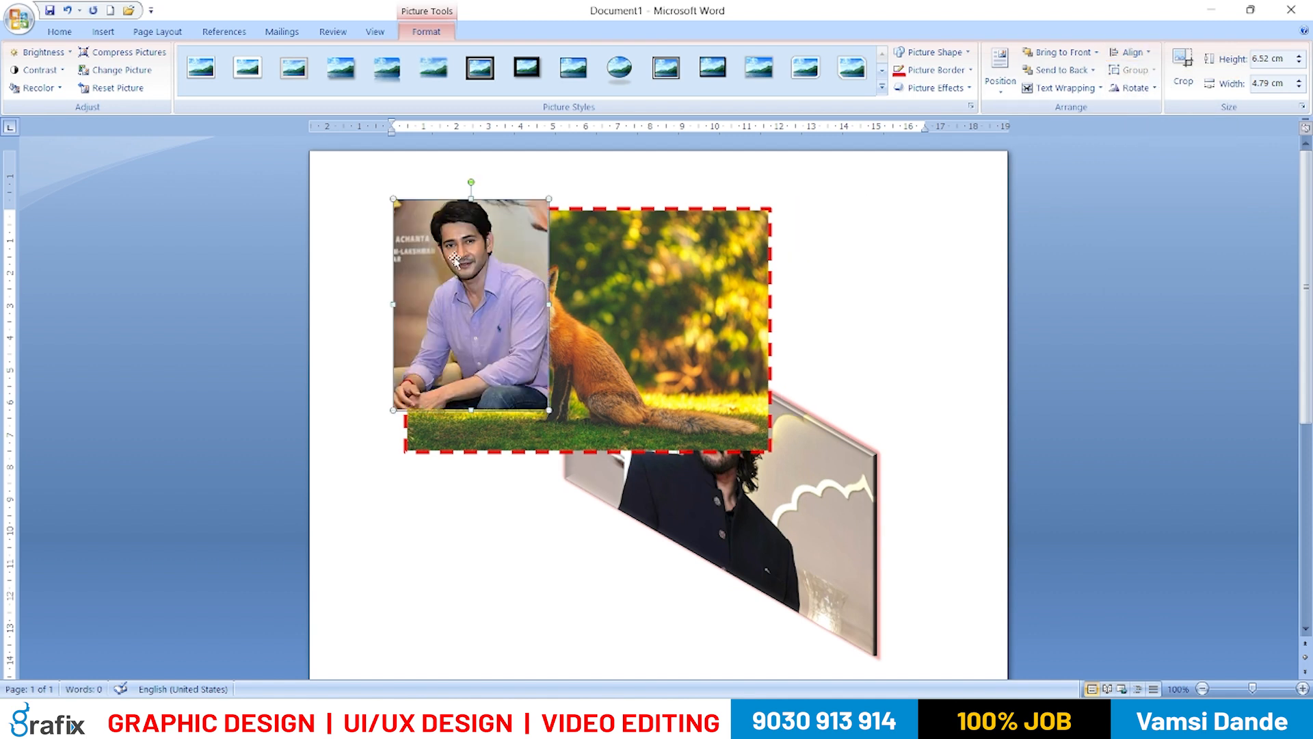
{"action": "key", "text": "ctrl+z"}
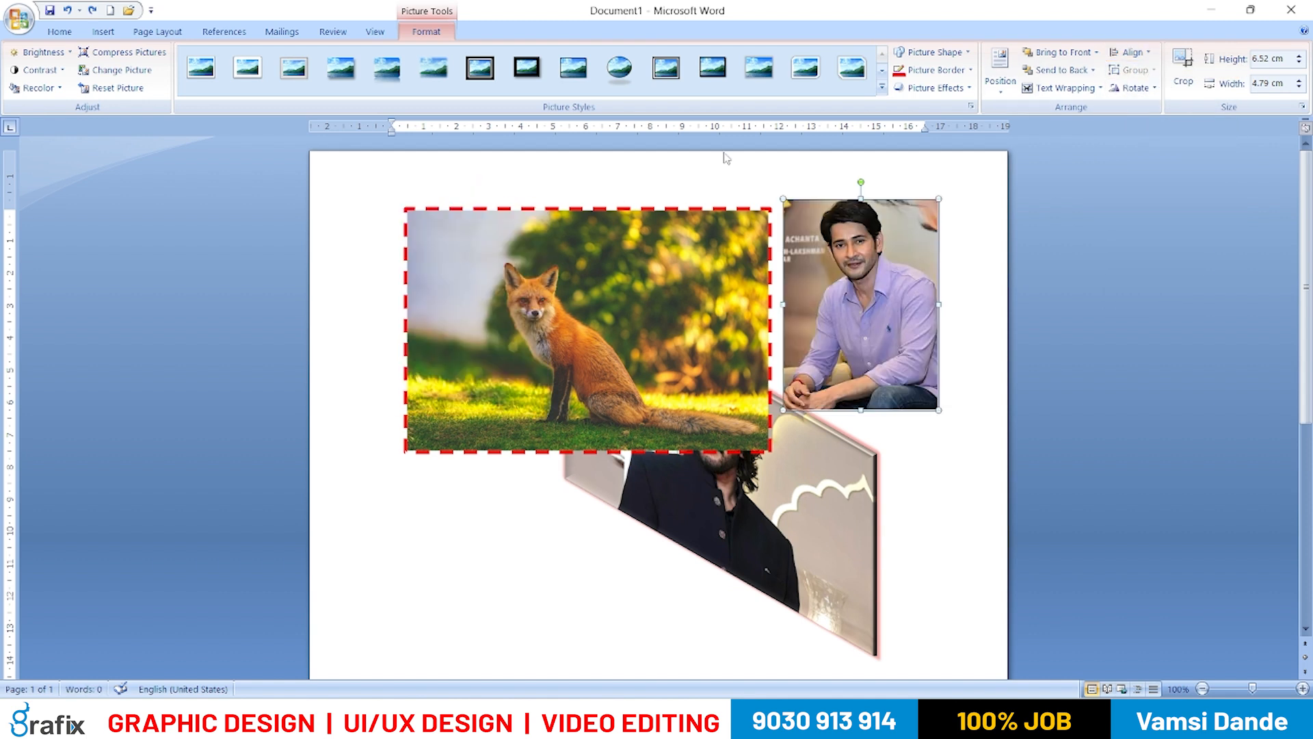
- Position the lavender-shirt picture at the top left of the page with text wrapping
{"action": "left_click", "coordinate": [1053, 92]}
{"action": "left_click", "coordinate": [1053, 91]}
{"action": "left_click", "coordinate": [1009, 93]}
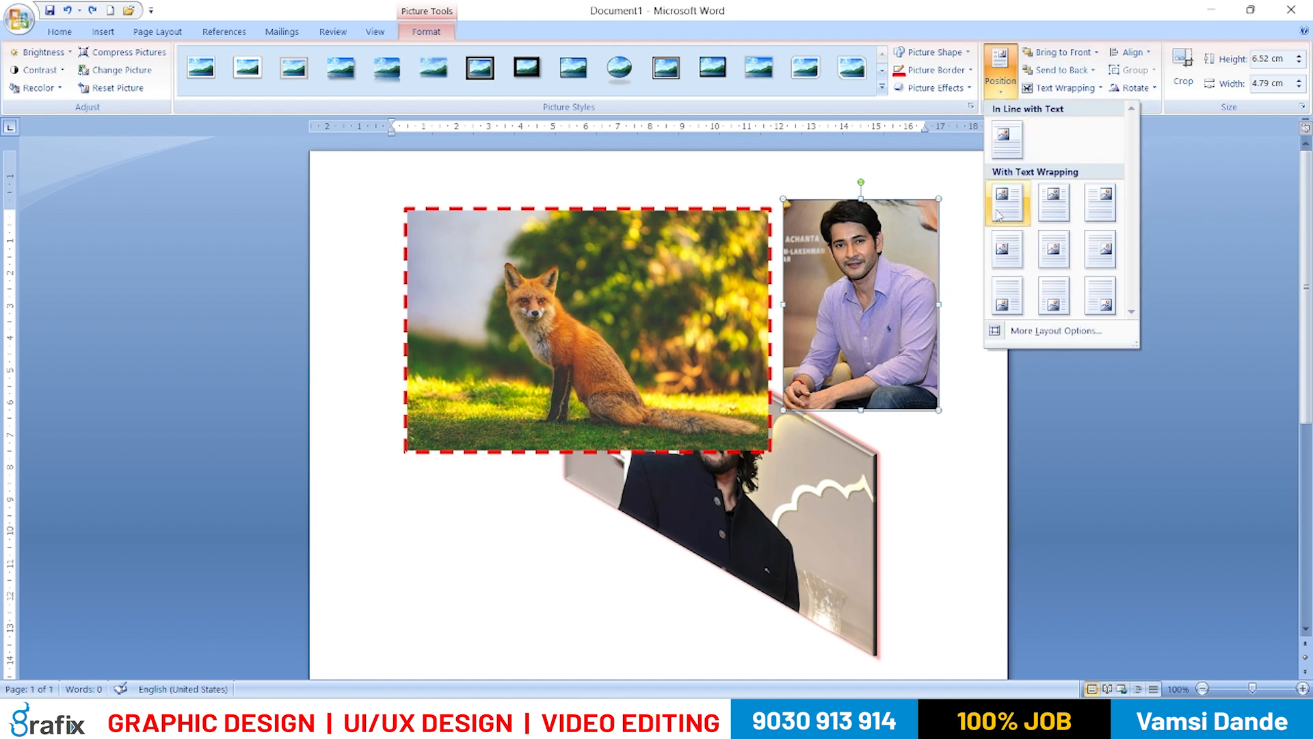
{"action": "left_click", "coordinate": [998, 215]}
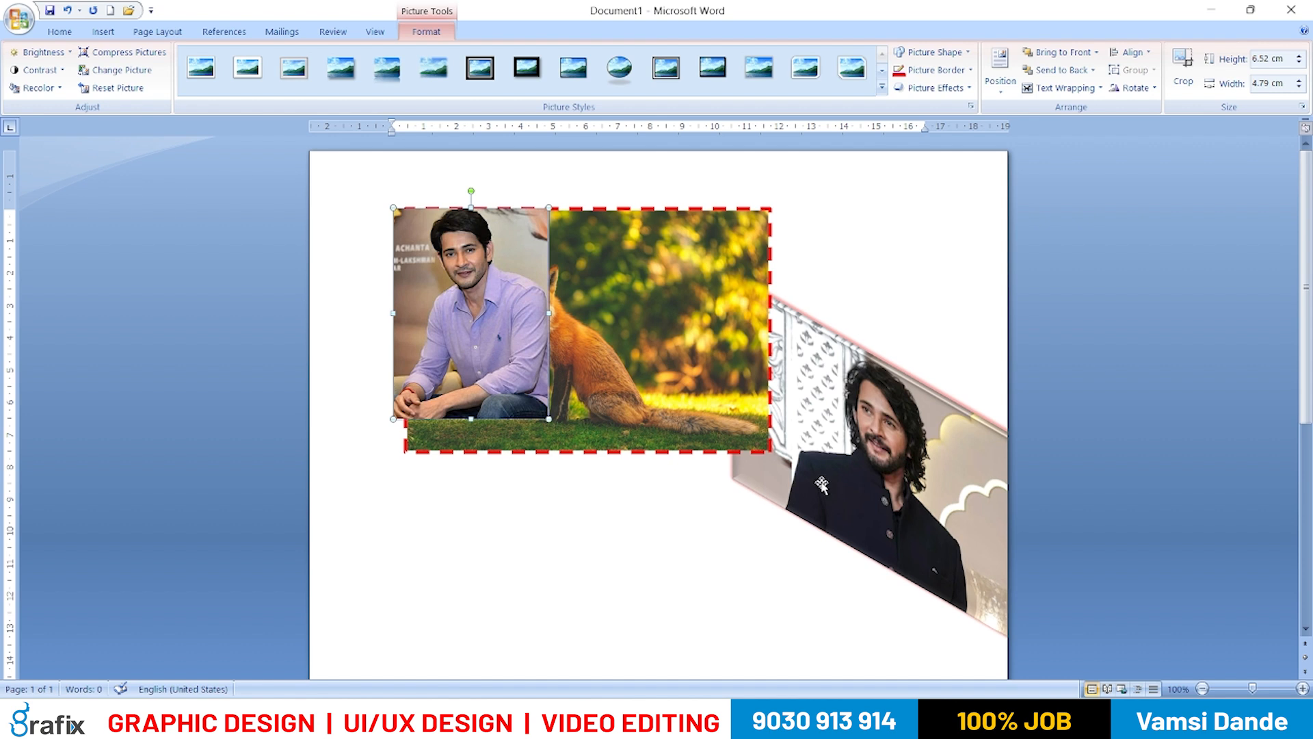
- Move the fox picture to the right and position it at the top right of the page with text wrapping
{"action": "left_click_drag", "start_coordinate": [587, 349], "coordinate": [709, 357]}
{"action": "left_click", "coordinate": [1000, 75]}
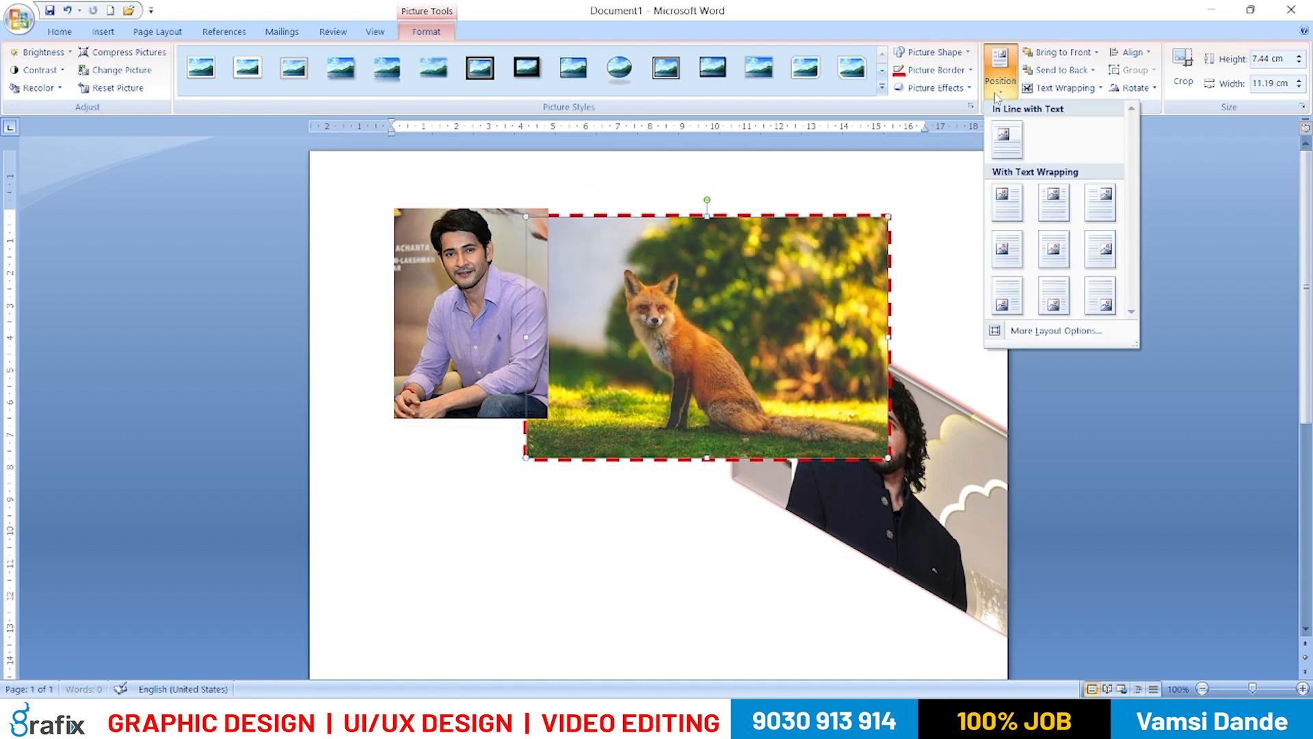
{"action": "left_click", "coordinate": [1091, 210]}
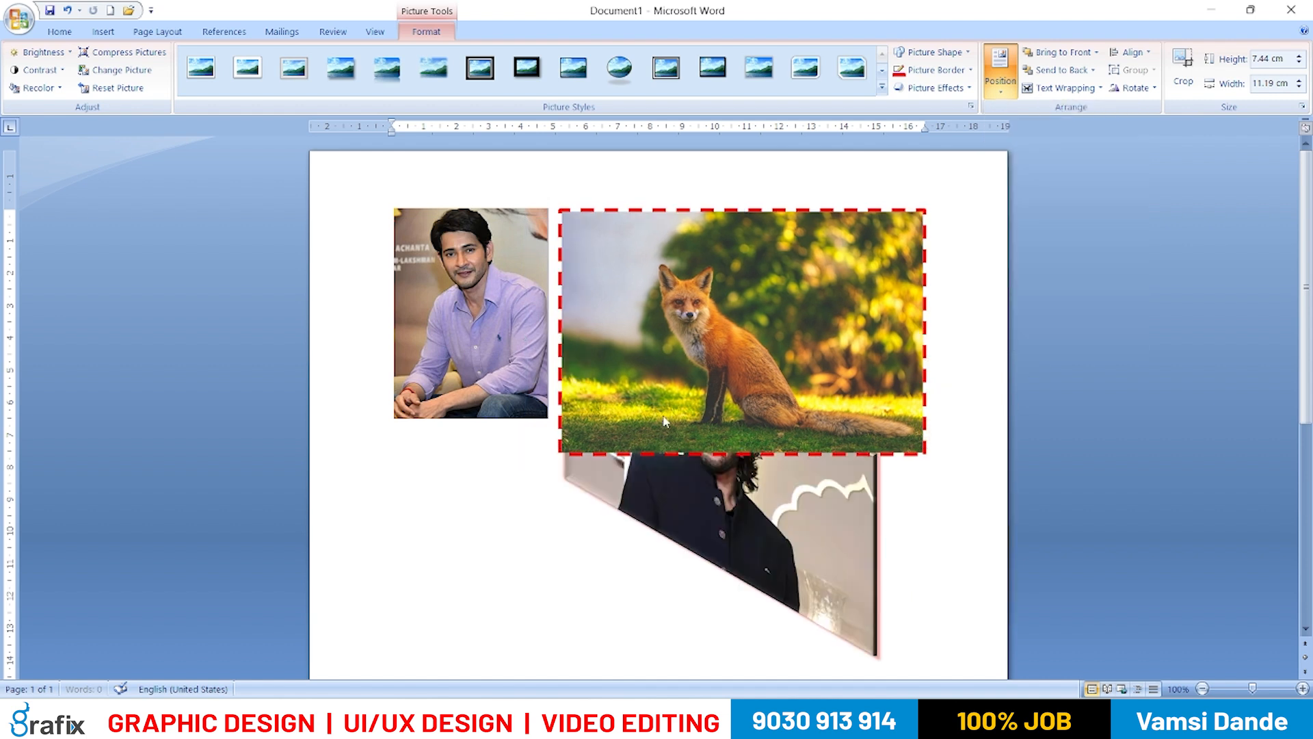
- Move the slanted dark-suit picture toward the left, below the lavender-shirt and fox pictures
{"action": "left_click_drag", "start_coordinate": [751, 509], "coordinate": [662, 564]}
{"action": "left_click", "coordinate": [1003, 75]}
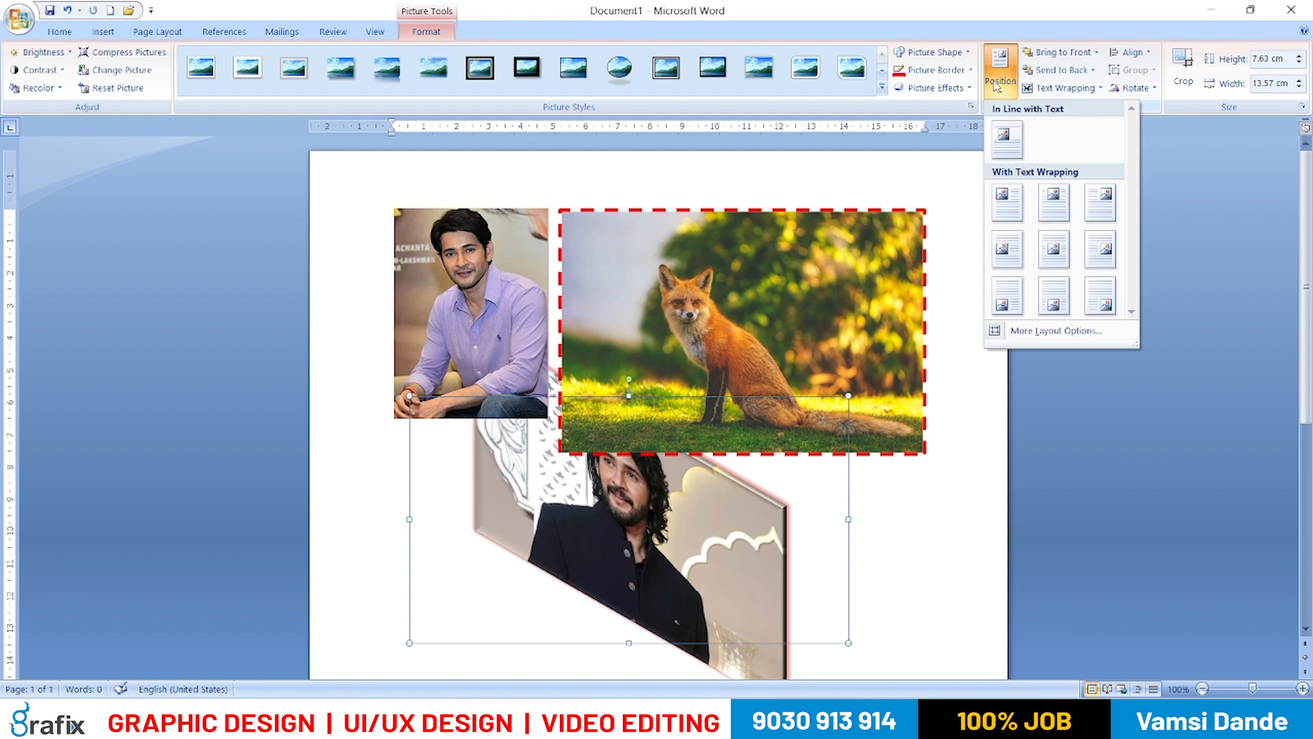
{"action": "left_click", "coordinate": [955, 87]}
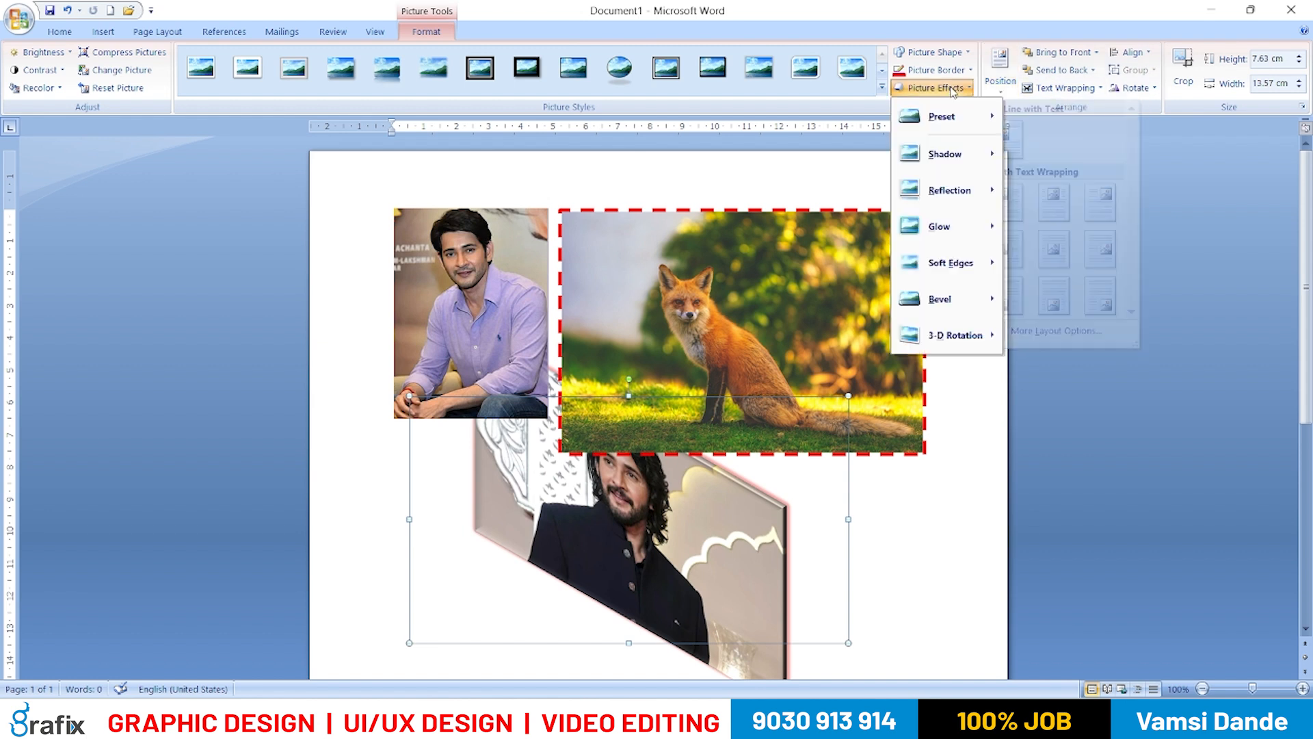
{"action": "left_click", "coordinate": [945, 70]}
{"action": "left_click", "coordinate": [947, 54]}
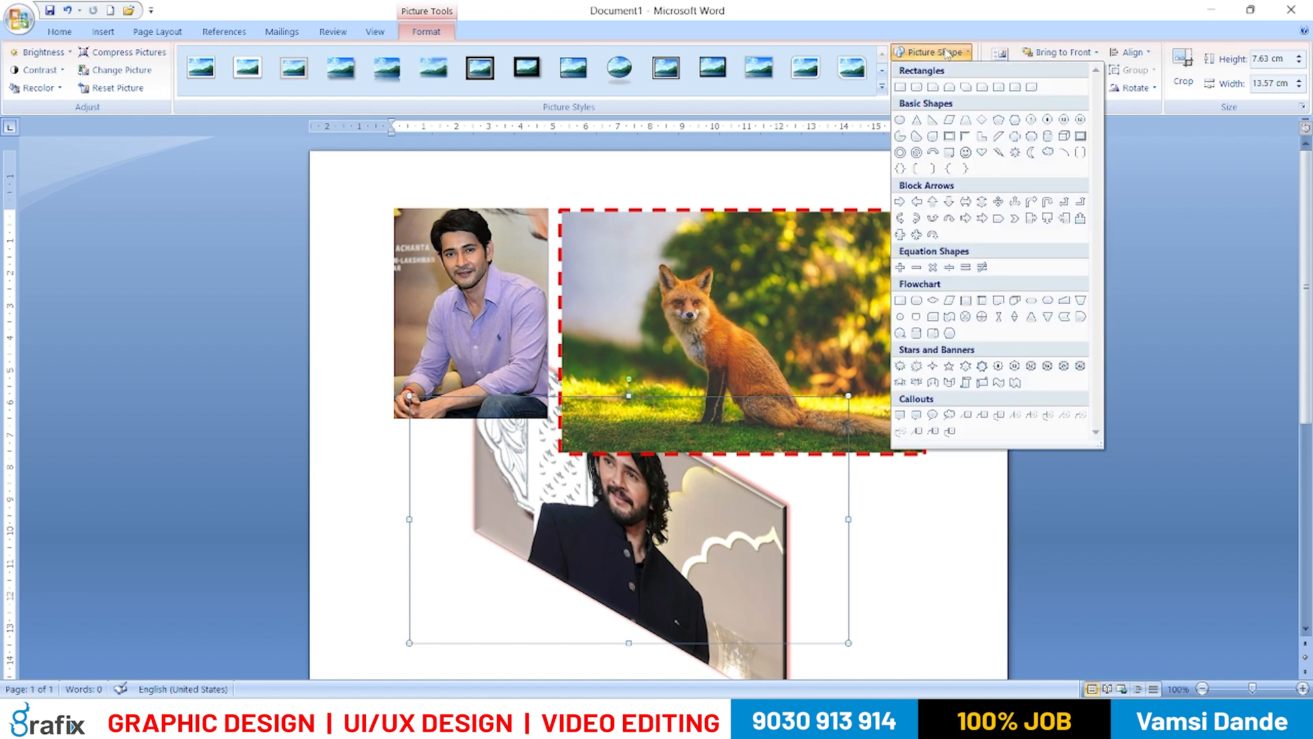
{"action": "left_click", "coordinate": [634, 113]}
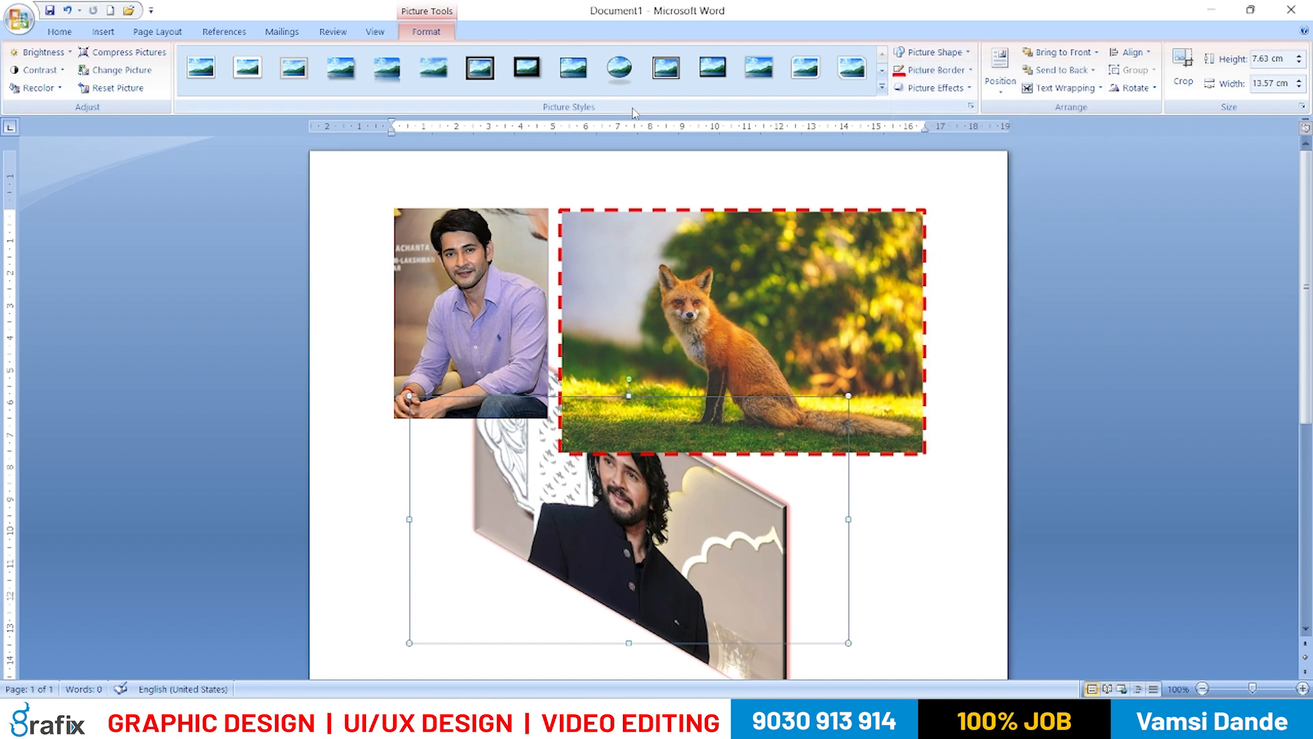
- Apply the black-framed picture style with a reflection to the fox picture and shift it slightly up and right
{"action": "left_click", "coordinate": [718, 405]}
{"action": "left_click", "coordinate": [882, 88]}
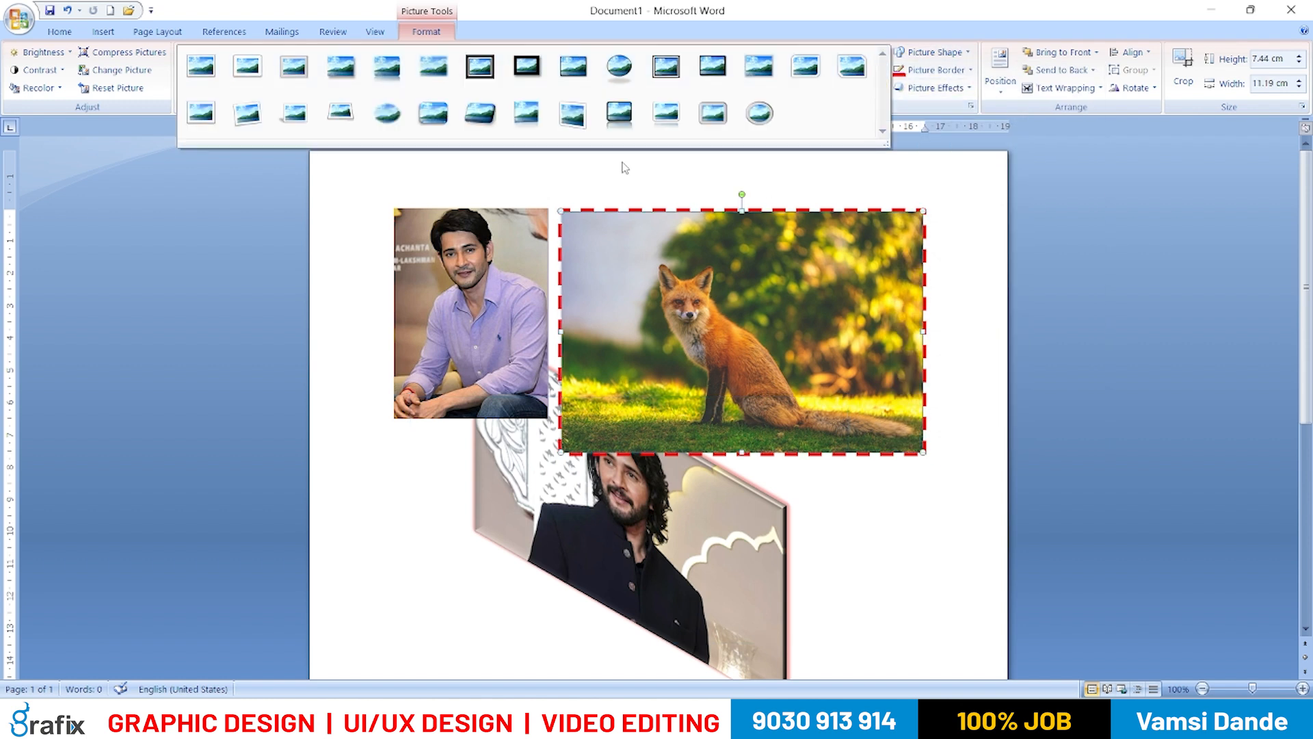
{"action": "left_click", "coordinate": [618, 117]}
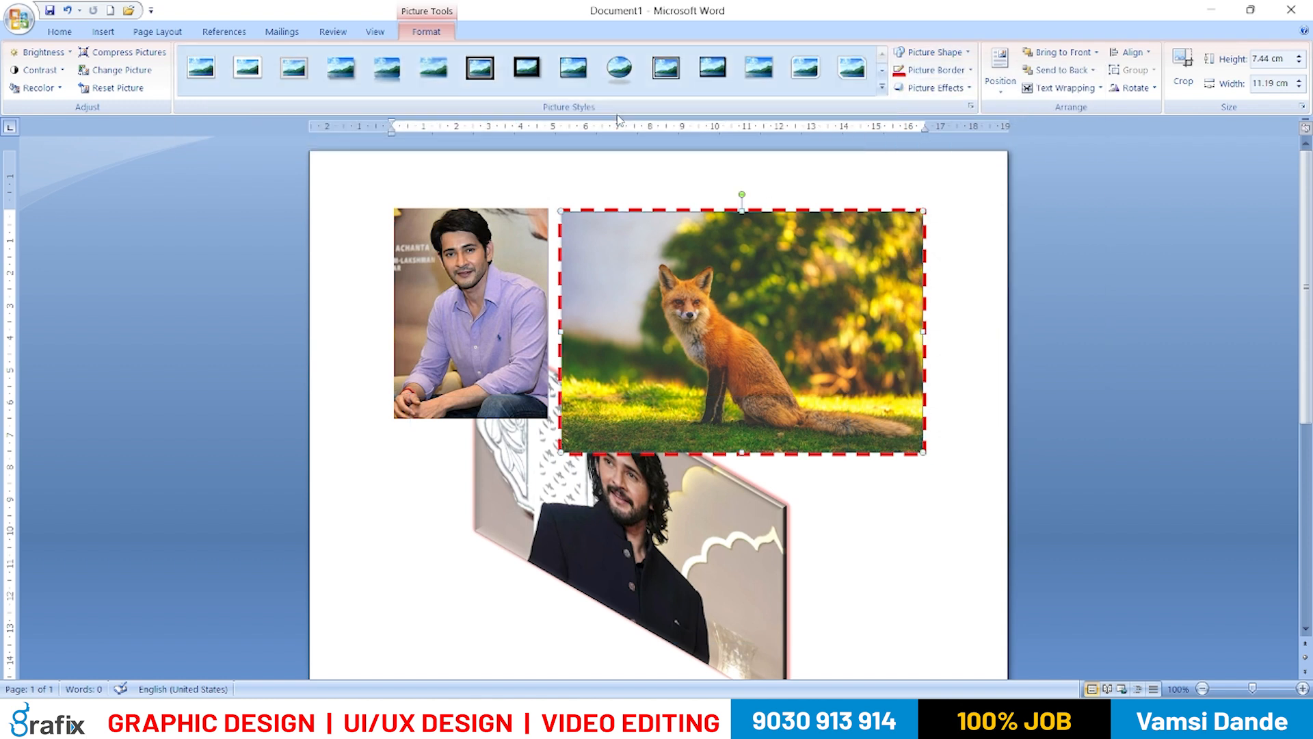
{"action": "left_click_drag", "start_coordinate": [831, 408], "coordinate": [113, 87]}
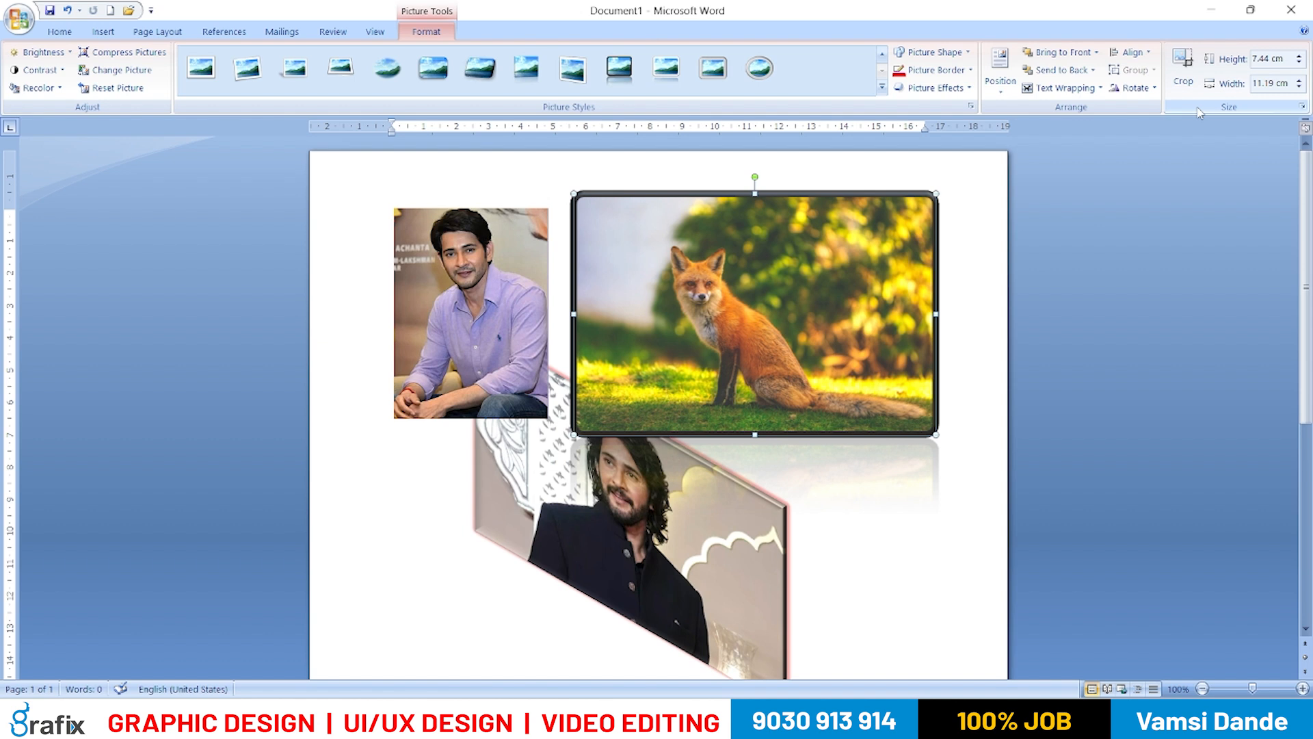
- Delete all pictures so the page is empty
{"action": "left_click", "coordinate": [157, 31]}
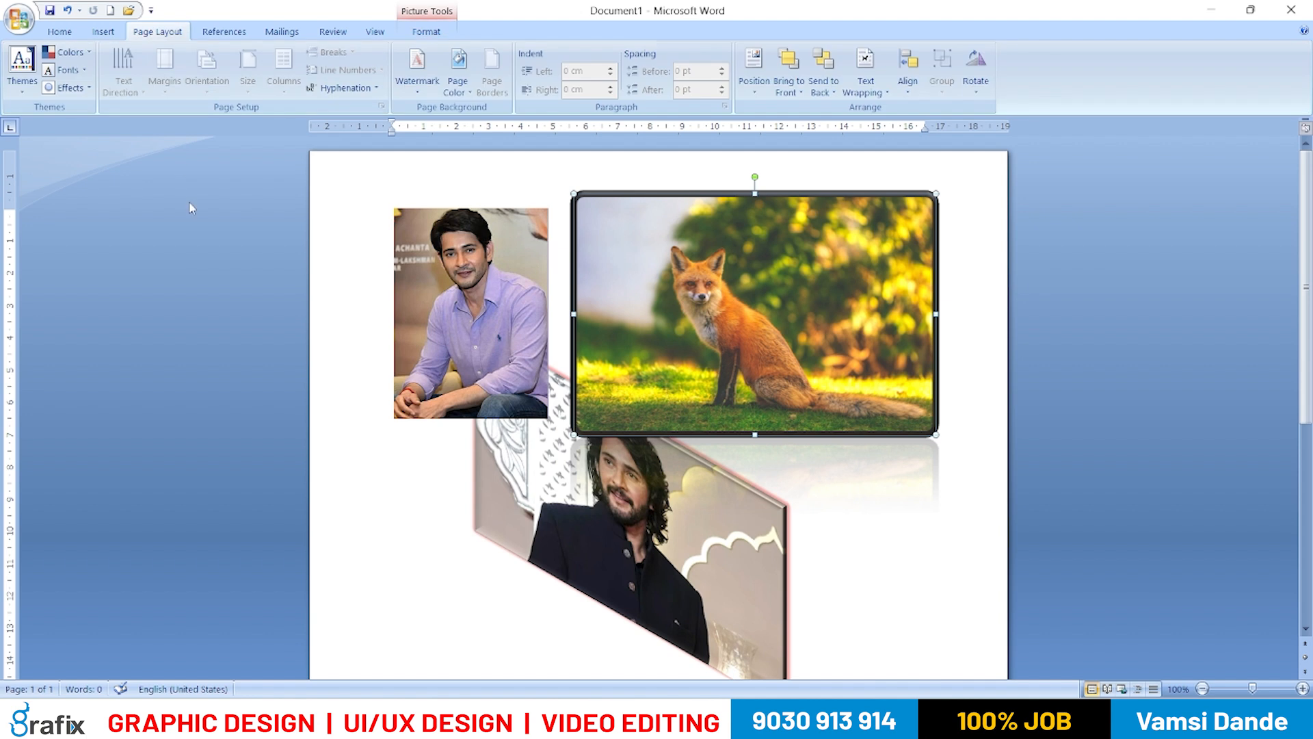
{"action": "left_click", "coordinate": [104, 31]}
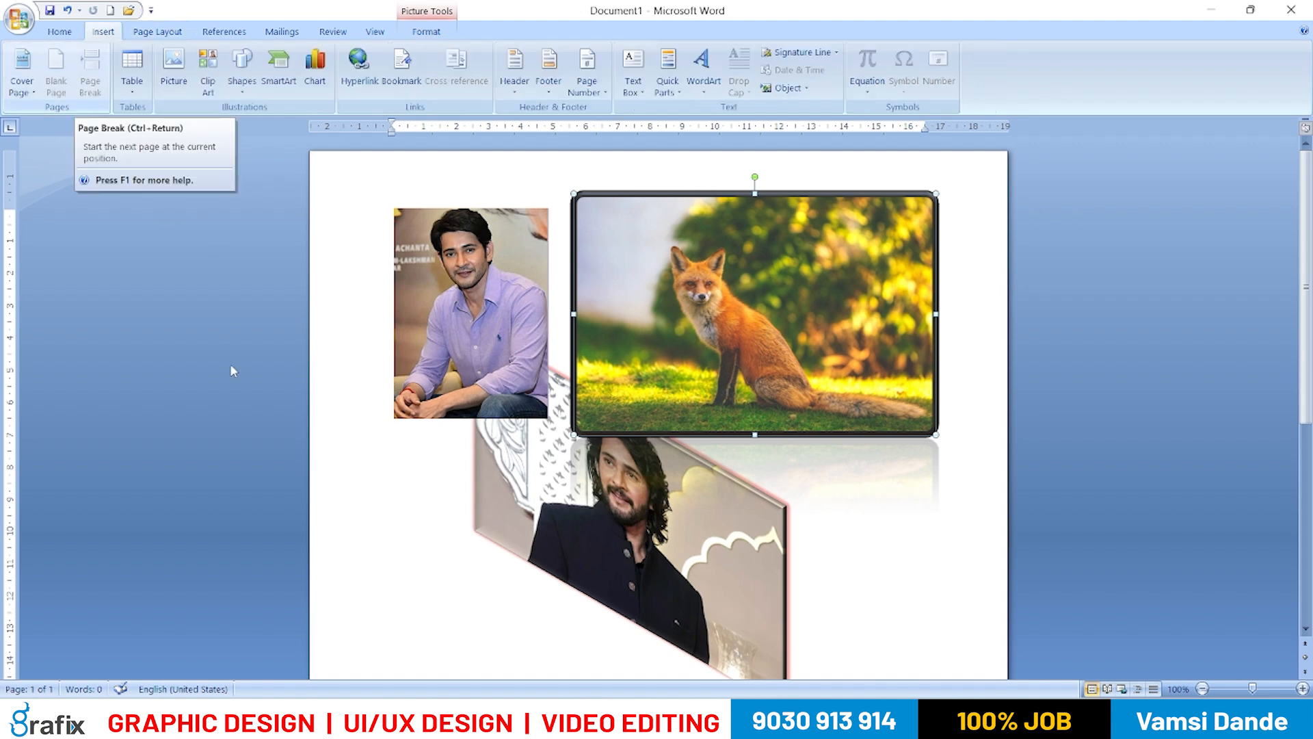
{"action": "left_click_drag", "start_coordinate": [524, 346], "coordinate": [770, 334]}
{"action": "key", "text": "Delete"}
{"action": "key", "text": "ctrl+a"}
{"action": "key", "text": "Delete"}
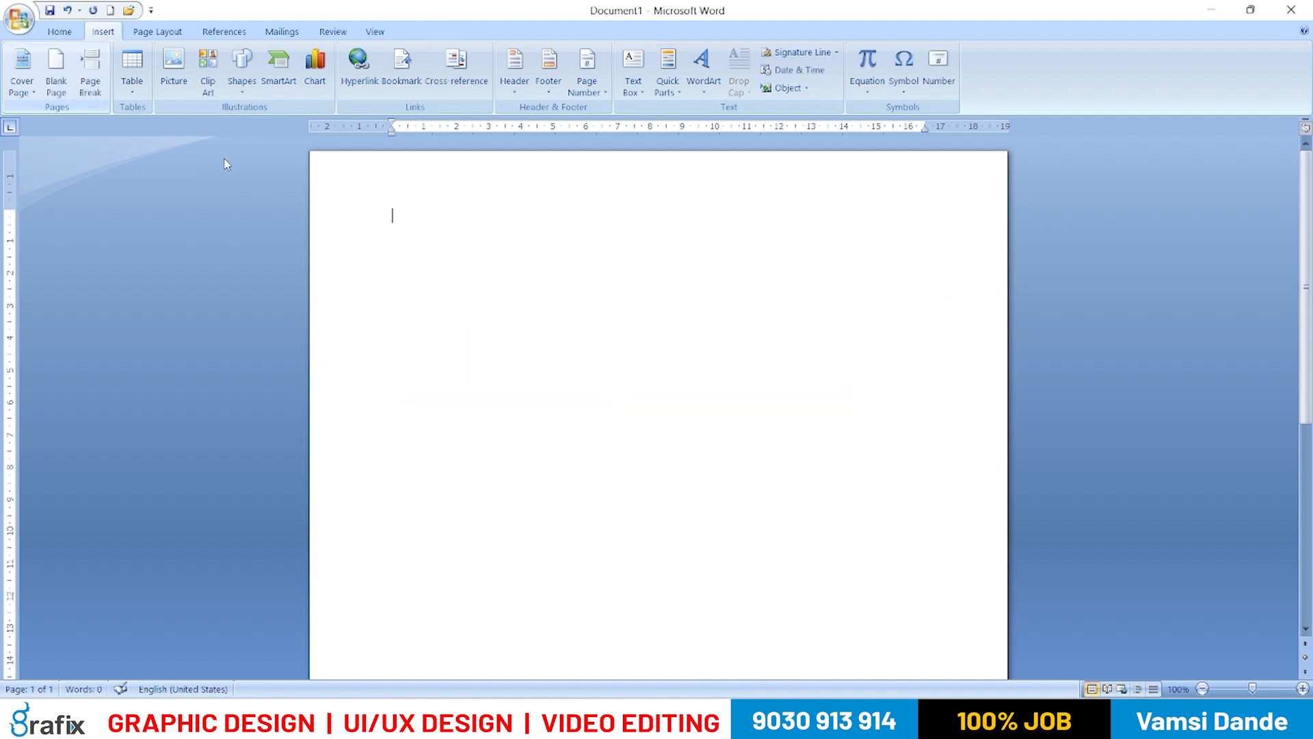
- Search the clip art for "computer" in all collections
{"action": "left_click", "coordinate": [215, 95]}
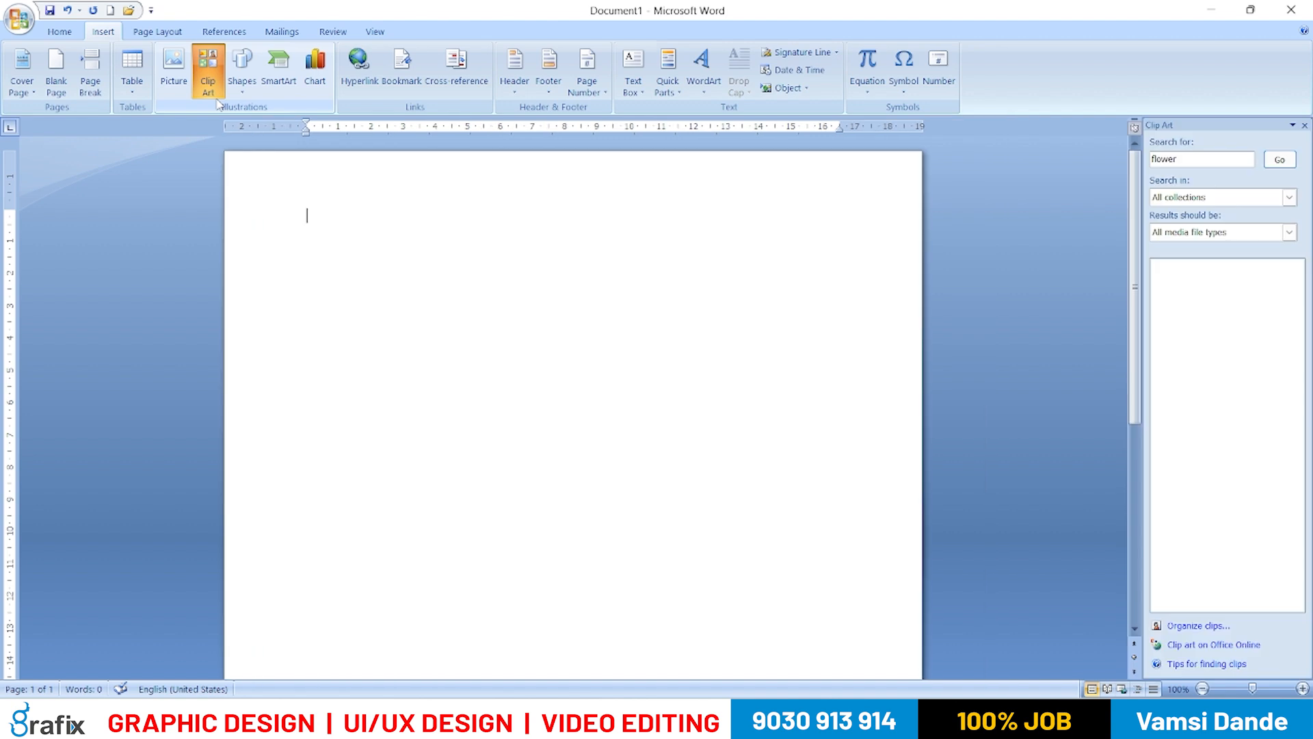
{"action": "left_click_drag", "start_coordinate": [1236, 159], "coordinate": [1111, 160]}
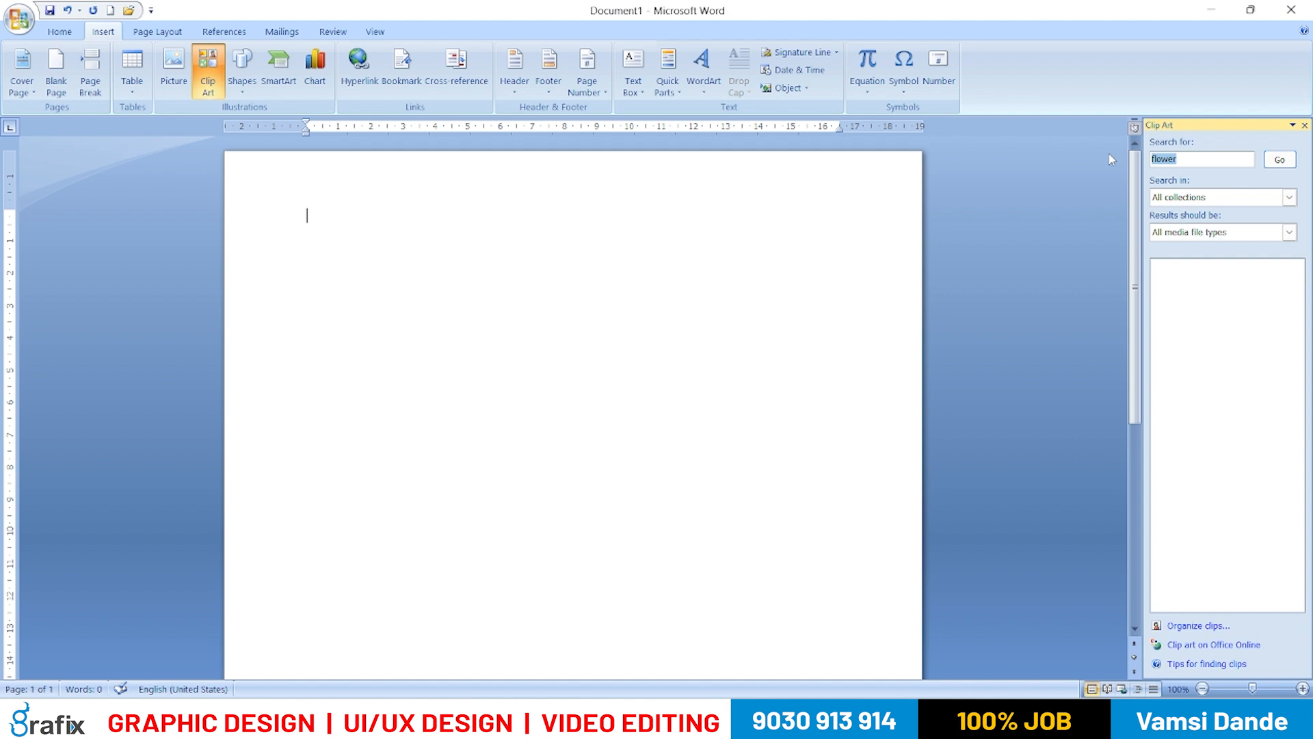
{"action": "type", "text": "computer"}
{"action": "left_click_drag", "start_coordinate": [1190, 159], "coordinate": [1153, 173]}
{"action": "left_click", "coordinate": [1281, 166]}
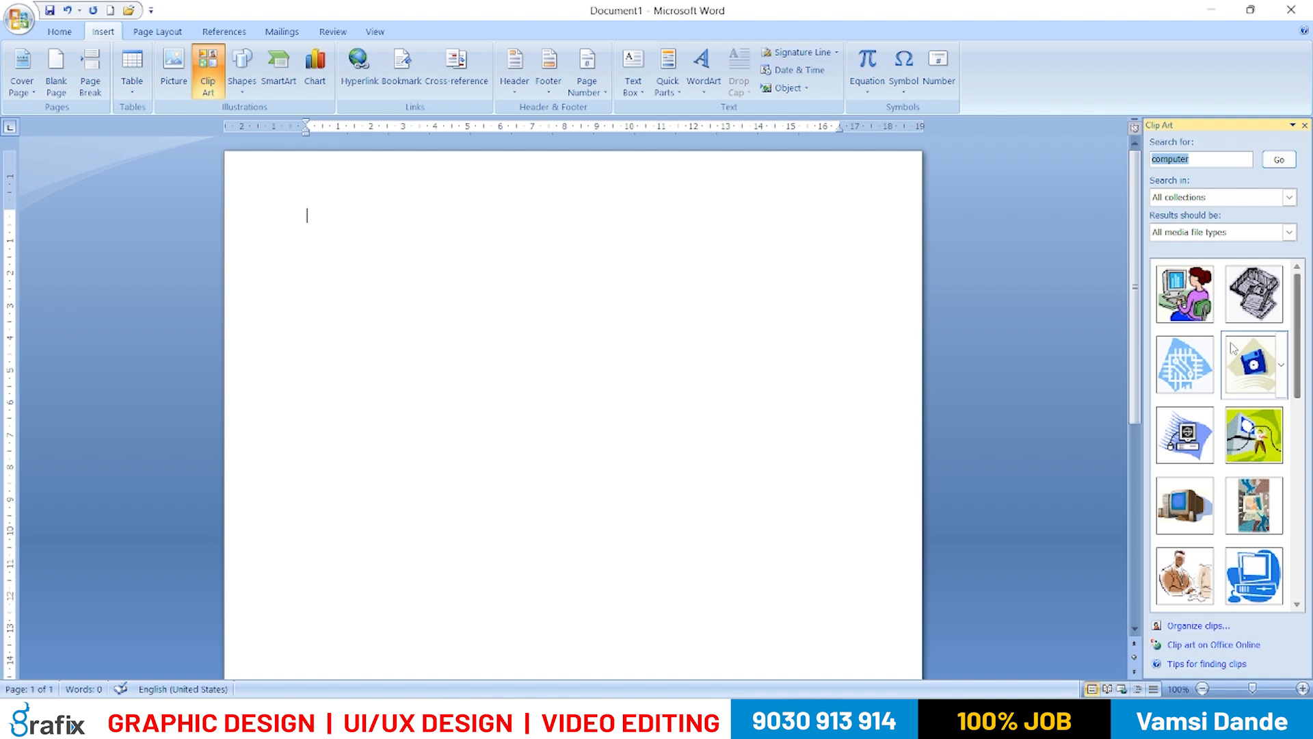
- Insert the clips of the woman at a computer, the blue computer with mouse, and the two linked computers with a globe
{"action": "left_click", "coordinate": [1184, 294]}
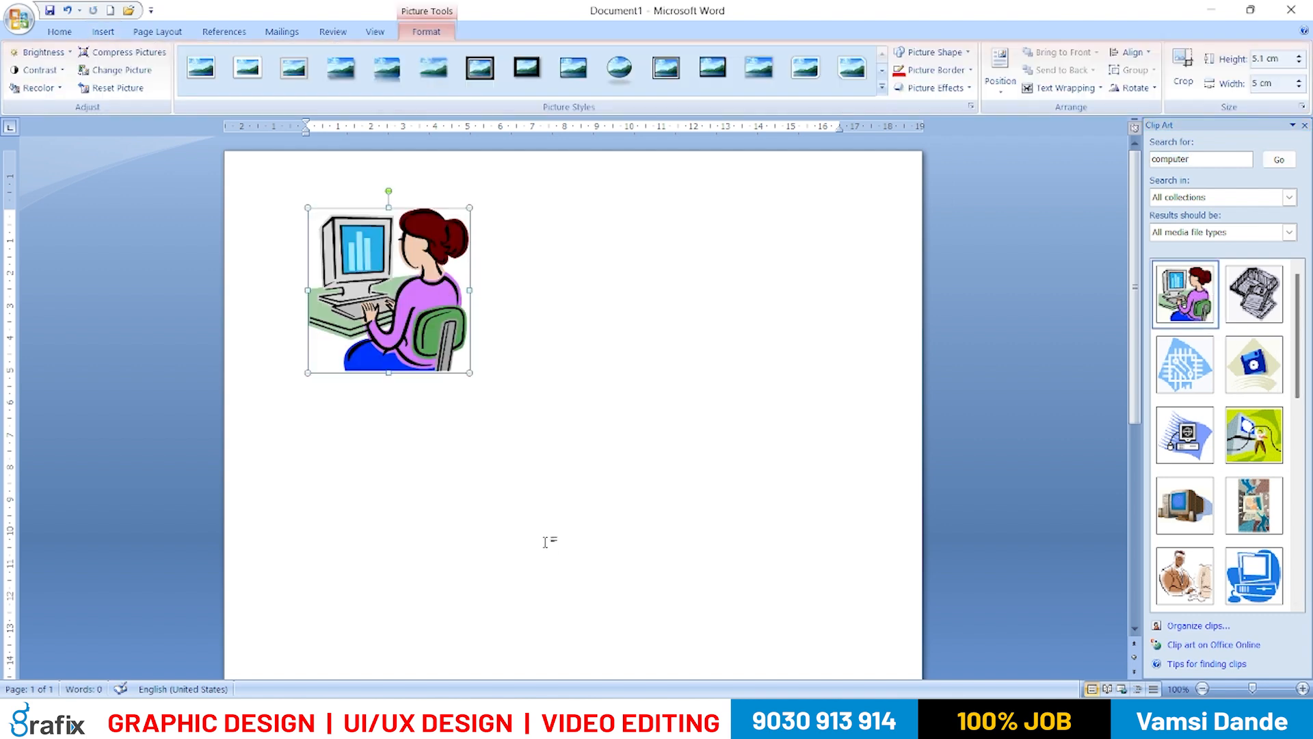
{"action": "left_click", "coordinate": [1184, 435]}
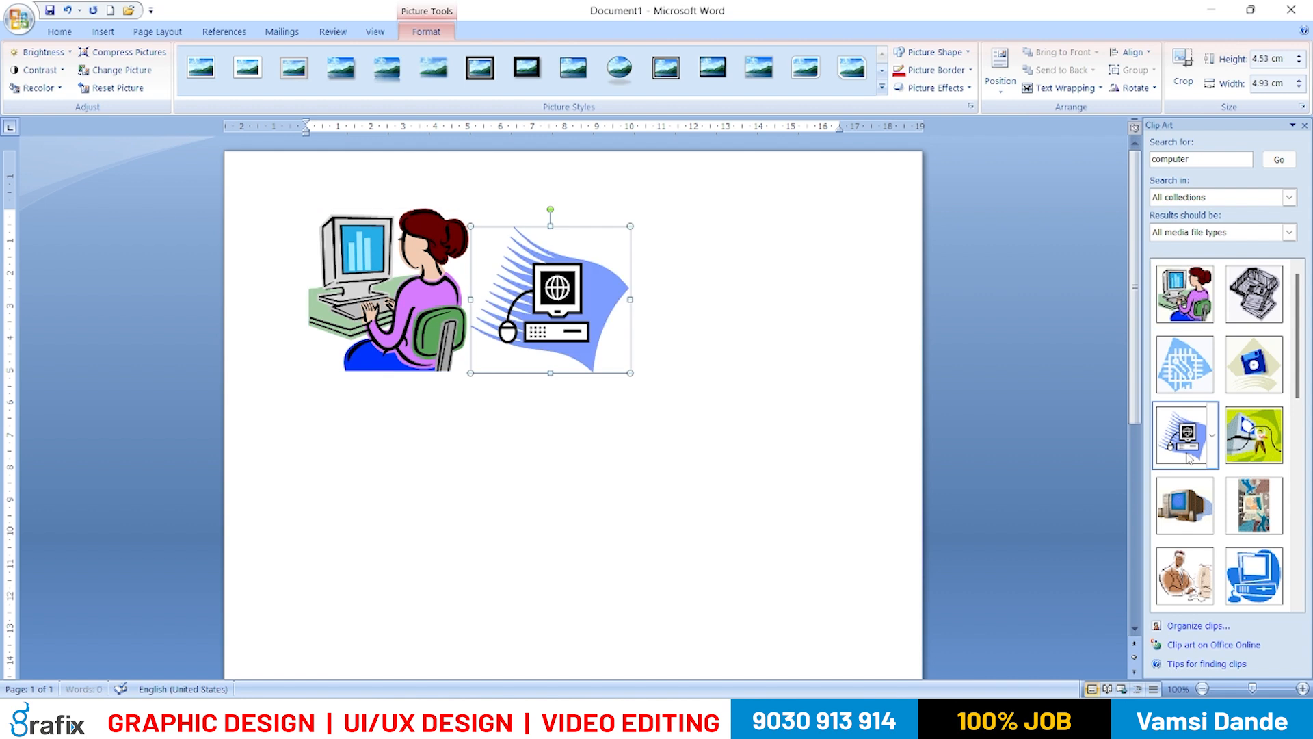
{"action": "scroll", "coordinate": [1118, 492], "scroll_direction": "down", "scroll_amount": 3}
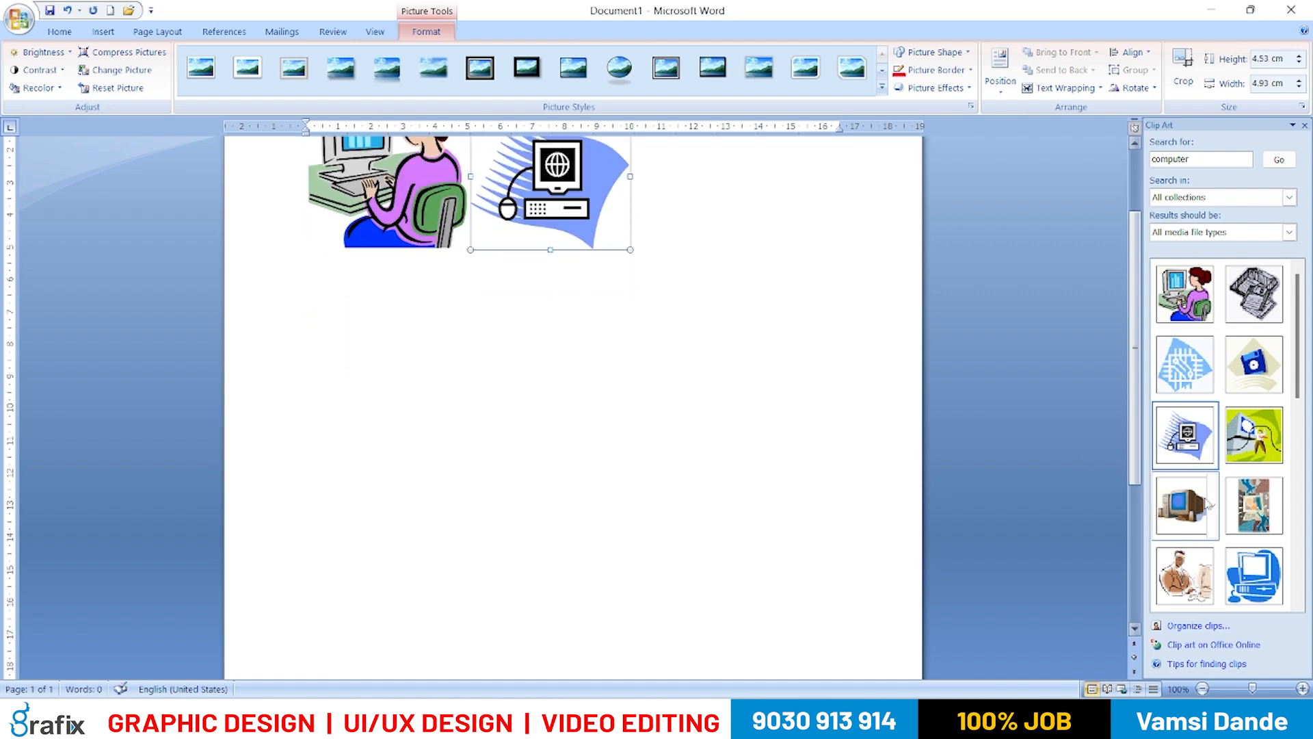
{"action": "scroll", "coordinate": [1189, 499], "scroll_direction": "down", "scroll_amount": 2}
{"action": "left_click", "coordinate": [1193, 503]}
{"action": "scroll", "coordinate": [577, 384], "scroll_direction": "up", "scroll_amount": 2}
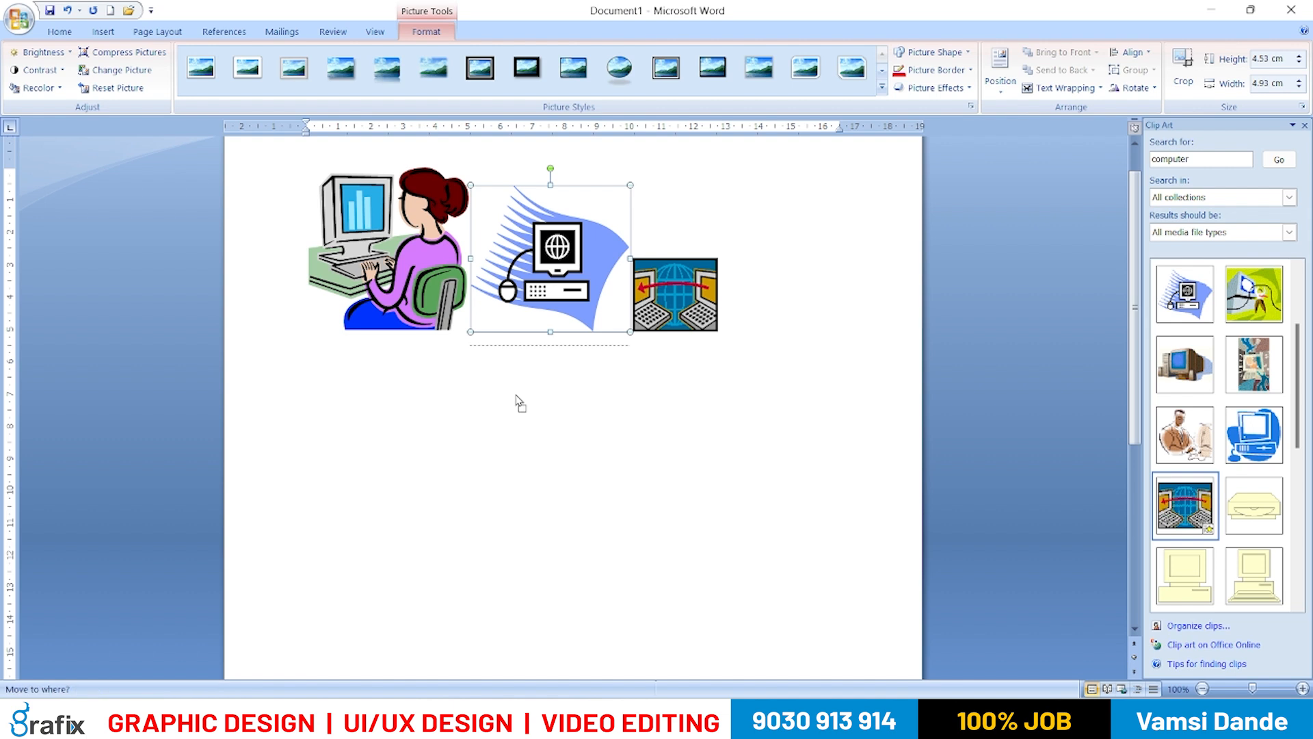
- Set the blue computer clip's text wrapping to In Front of Text and move it down to the middle of the page
{"action": "left_click", "coordinate": [1036, 89]}
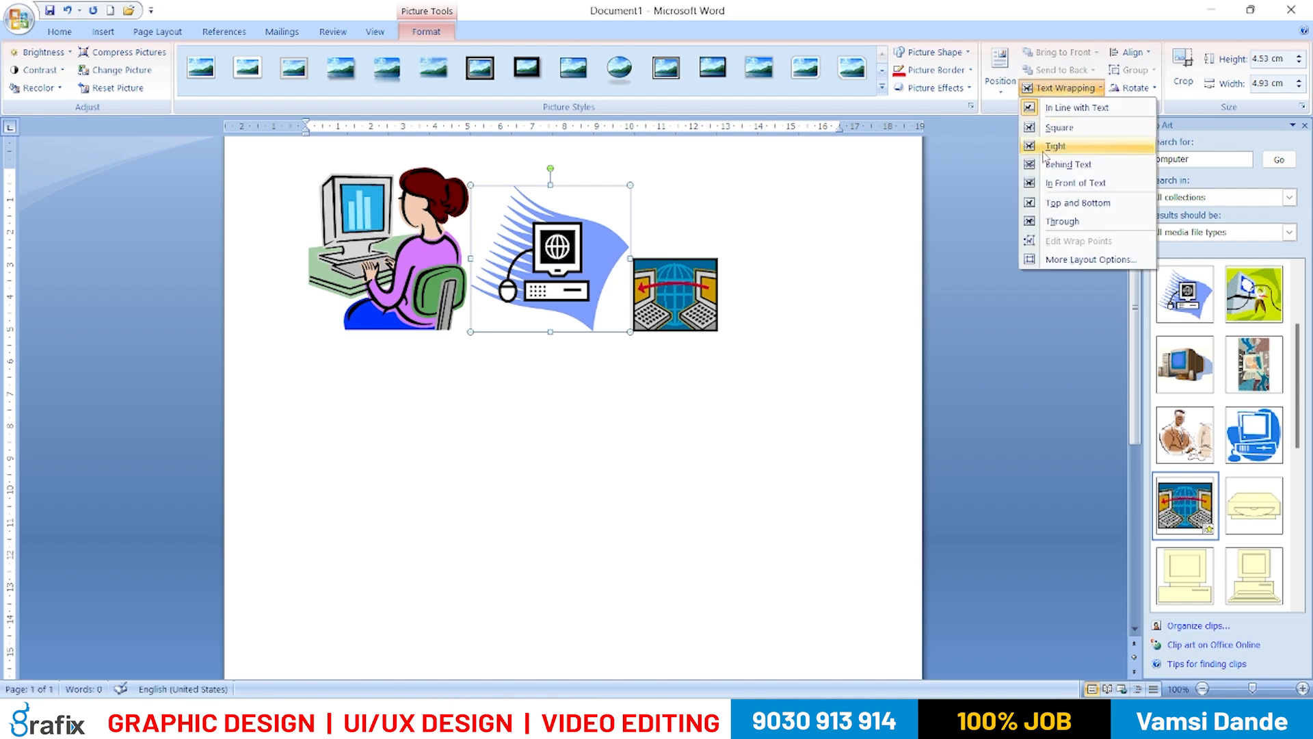
{"action": "left_click", "coordinate": [1057, 179]}
{"action": "left_click_drag", "start_coordinate": [583, 316], "coordinate": [636, 502]}
- Set the linked-computers globe clip's text wrapping to In Front of Text
{"action": "left_click", "coordinate": [513, 294]}
{"action": "left_click", "coordinate": [1060, 87]}
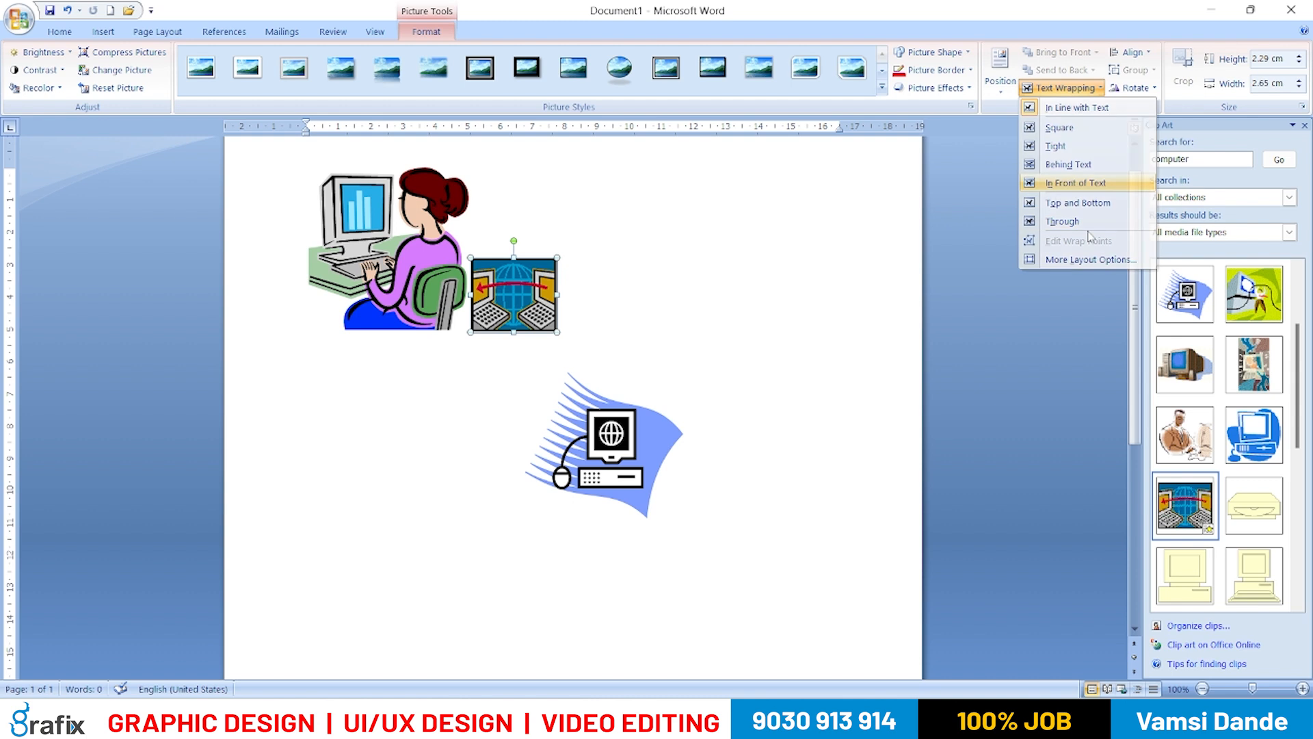
{"action": "left_click", "coordinate": [1067, 183]}
- Search the clip art for "flower" and insert the daffodil photo and the white roses picture
{"action": "left_click", "coordinate": [1193, 158]}
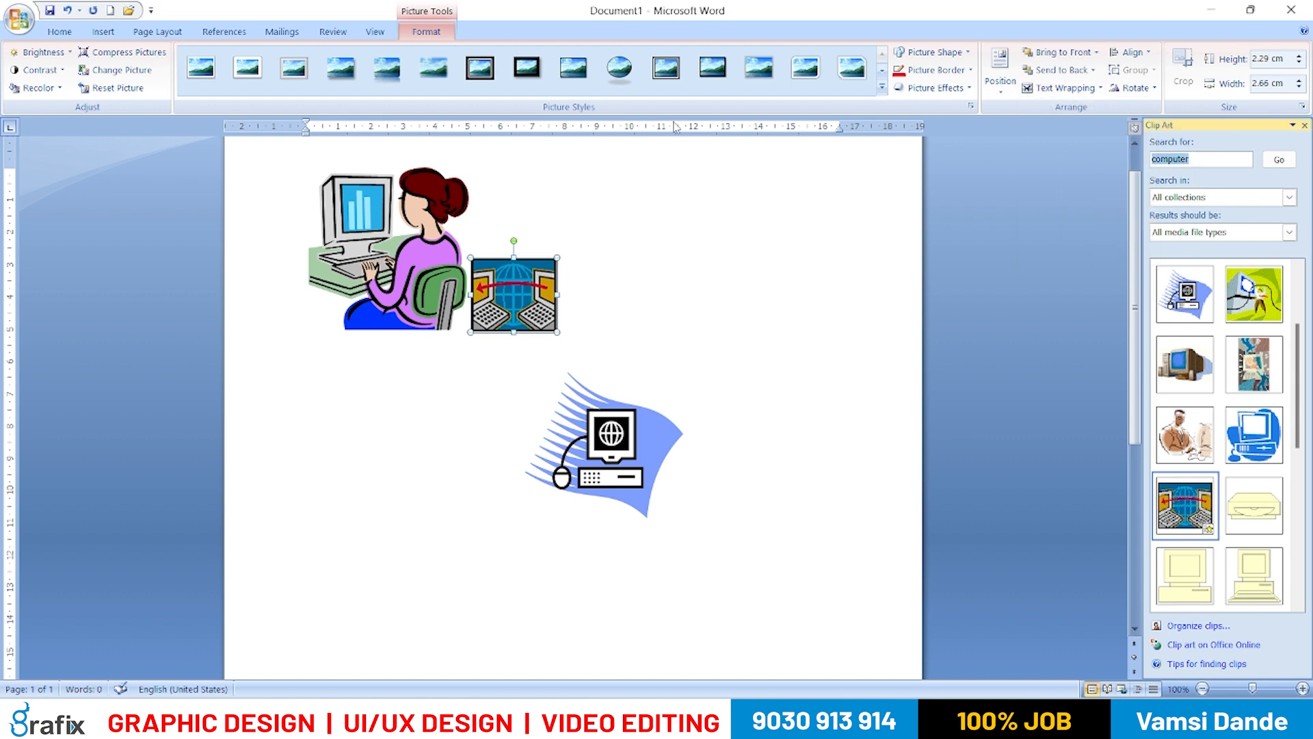
{"action": "type", "text": "flower"}
{"action": "key", "text": "Return"}
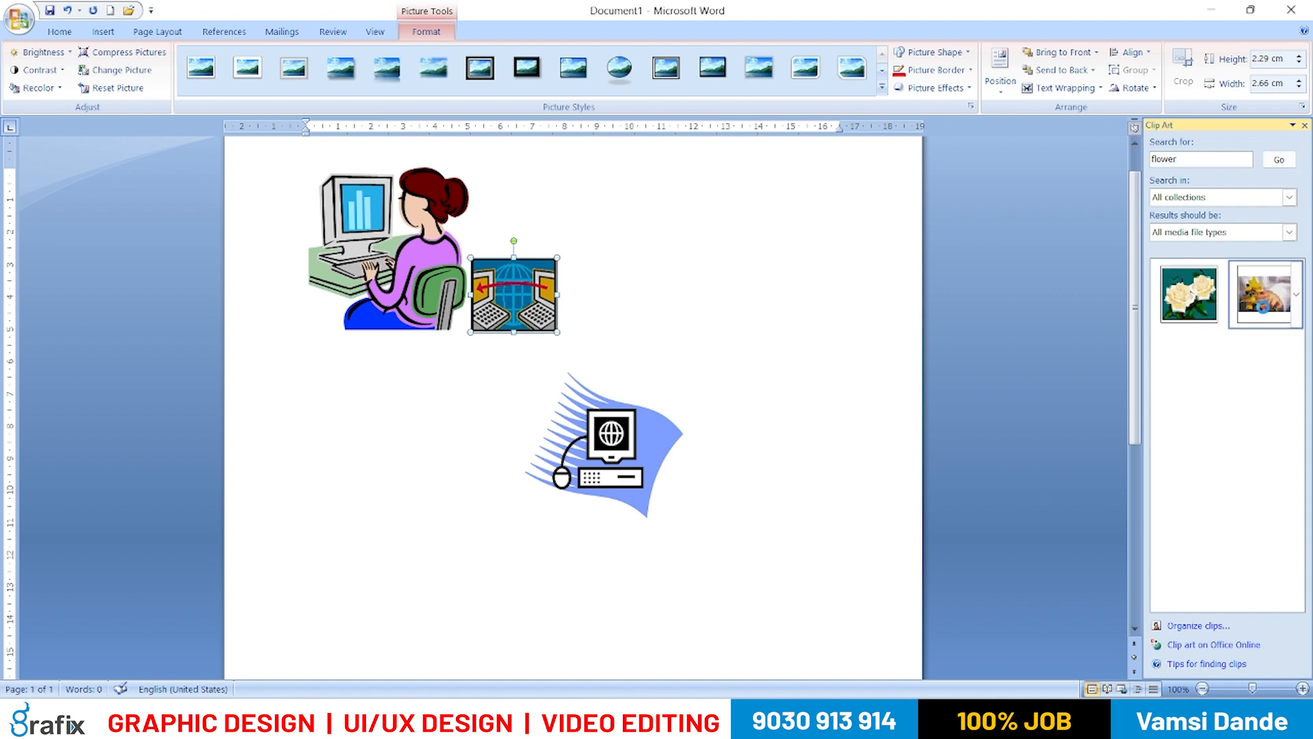
{"action": "left_click", "coordinate": [1265, 294]}
{"action": "left_click", "coordinate": [1189, 294]}
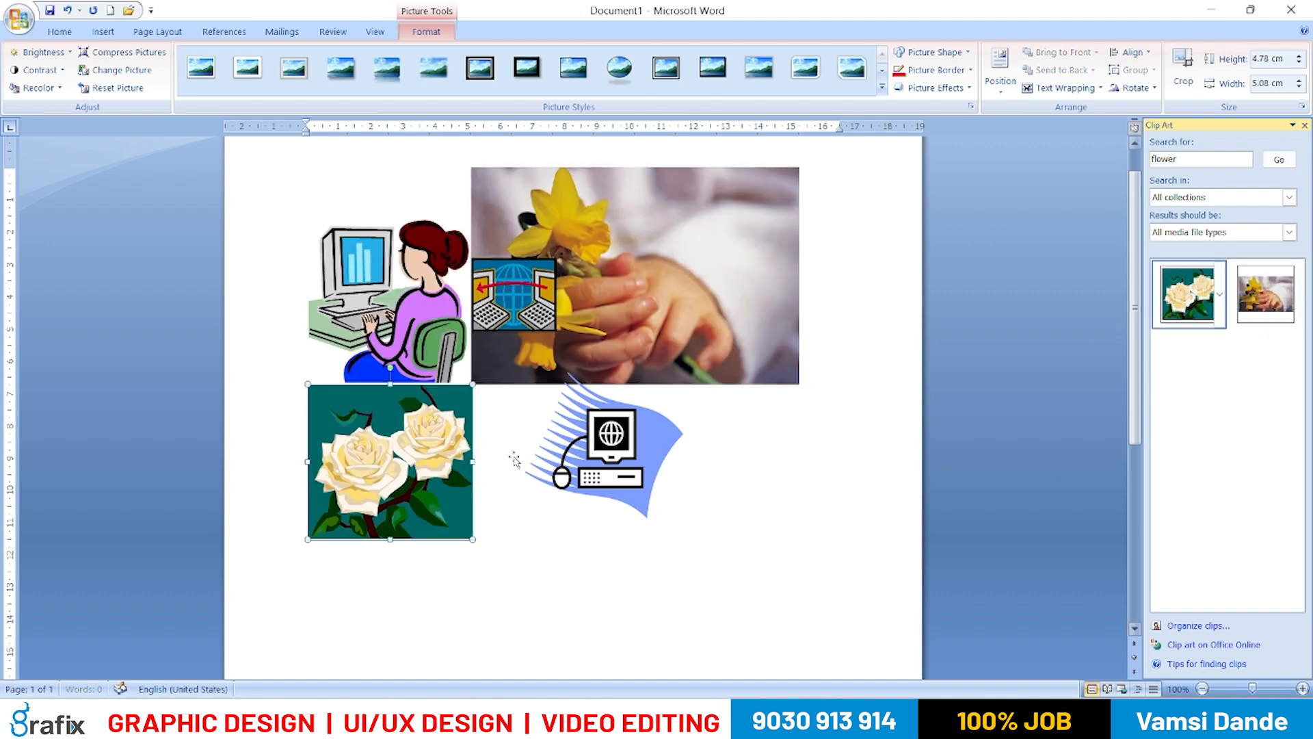
- Wrap the daffodil photo In Front of Text, shrink it to about 5.46 by 8.27 cm and move it below the other clips
{"action": "left_click", "coordinate": [631, 287]}
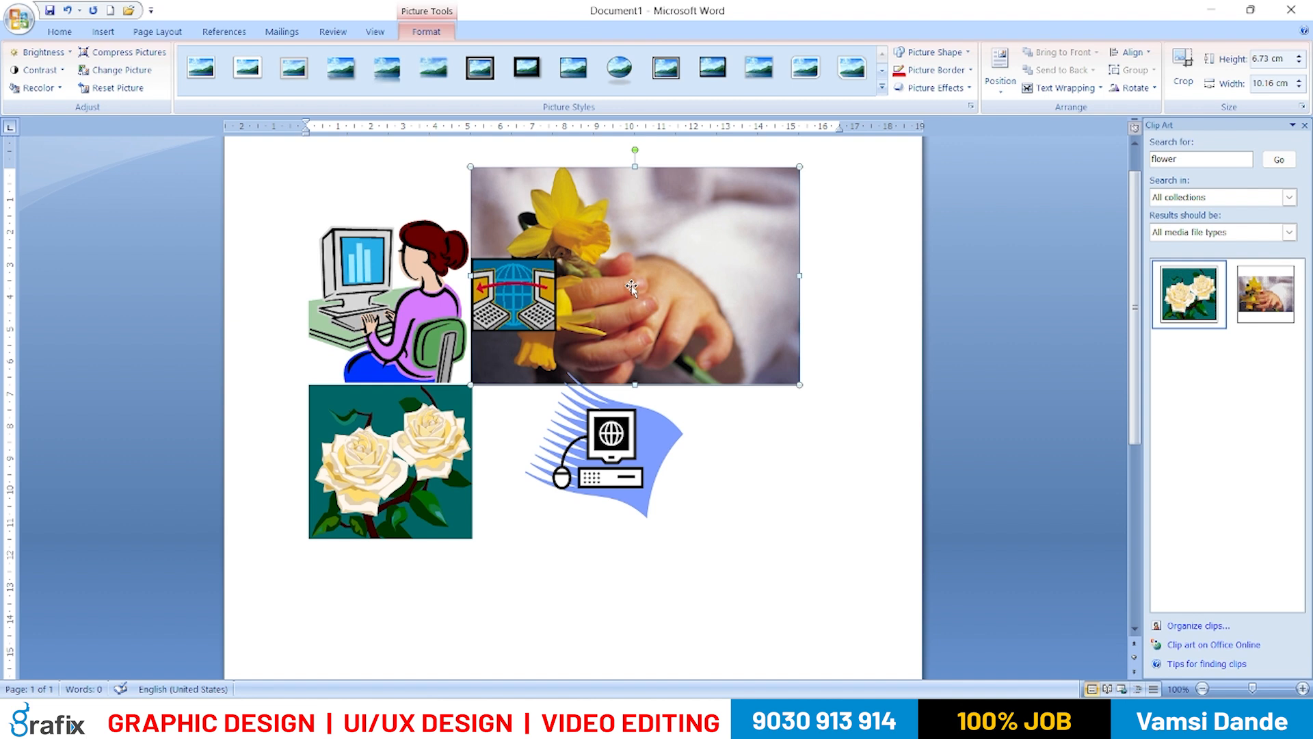
{"action": "left_click", "coordinate": [1060, 88]}
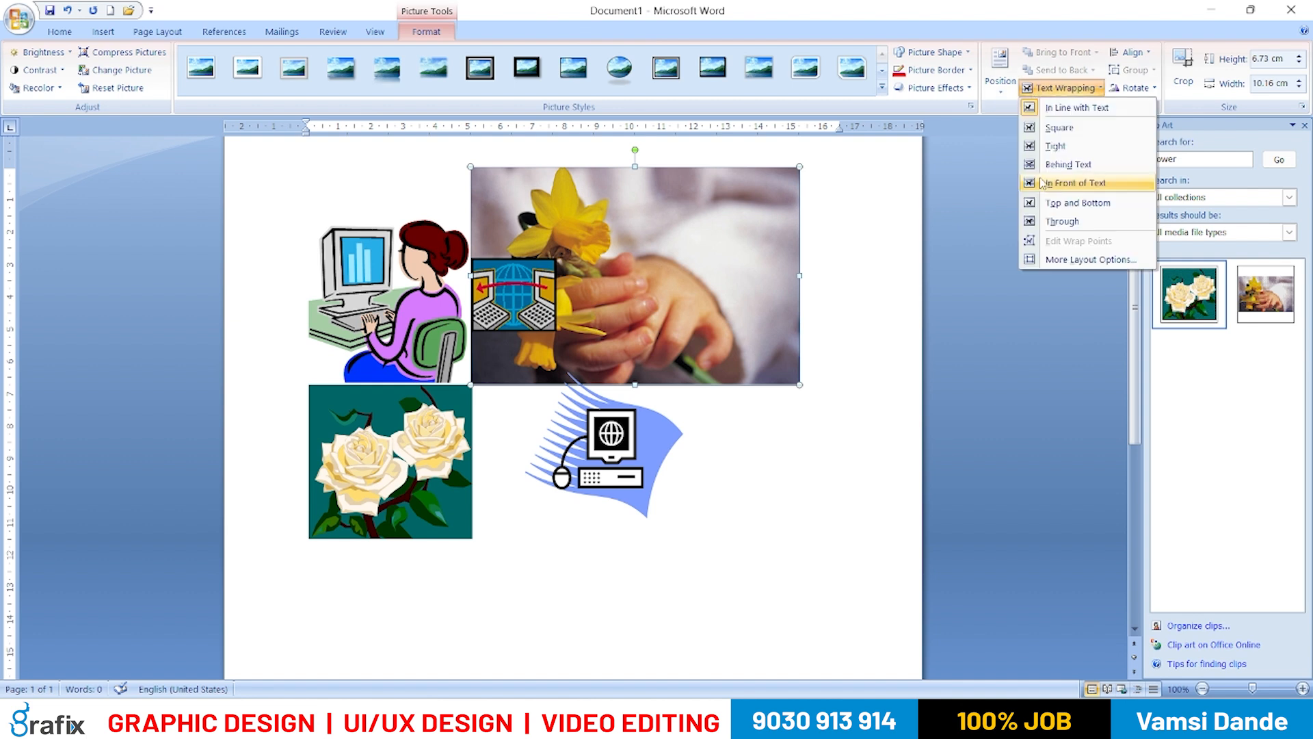
{"action": "left_click", "coordinate": [1042, 185]}
{"action": "left_click_drag", "start_coordinate": [798, 173], "coordinate": [738, 207]}
{"action": "left_click_drag", "start_coordinate": [662, 269], "coordinate": [777, 538]}
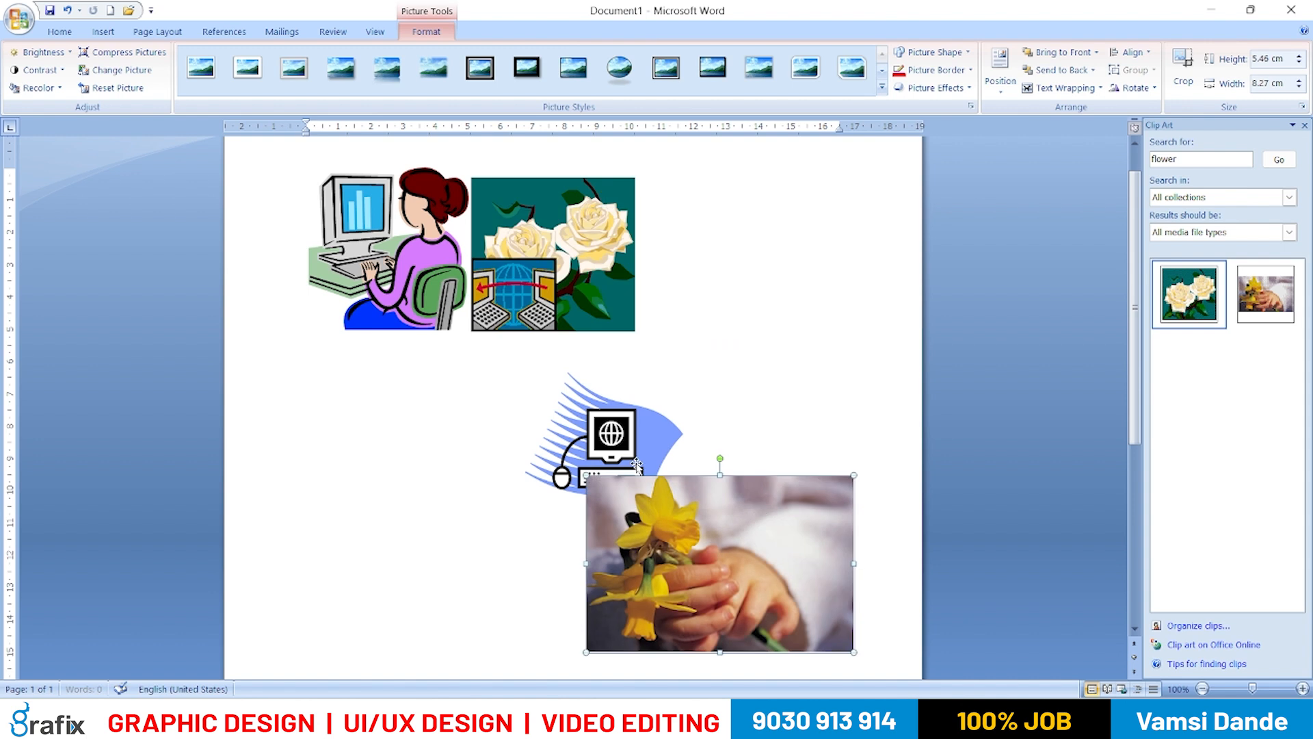
- Separate the overlapping clips by moving the blue computer clip to the left and the daffodil photo up
{"action": "left_click_drag", "start_coordinate": [636, 465], "coordinate": [451, 441]}
{"action": "left_click", "coordinate": [697, 456]}
{"action": "left_click_drag", "start_coordinate": [698, 509], "coordinate": [713, 404]}
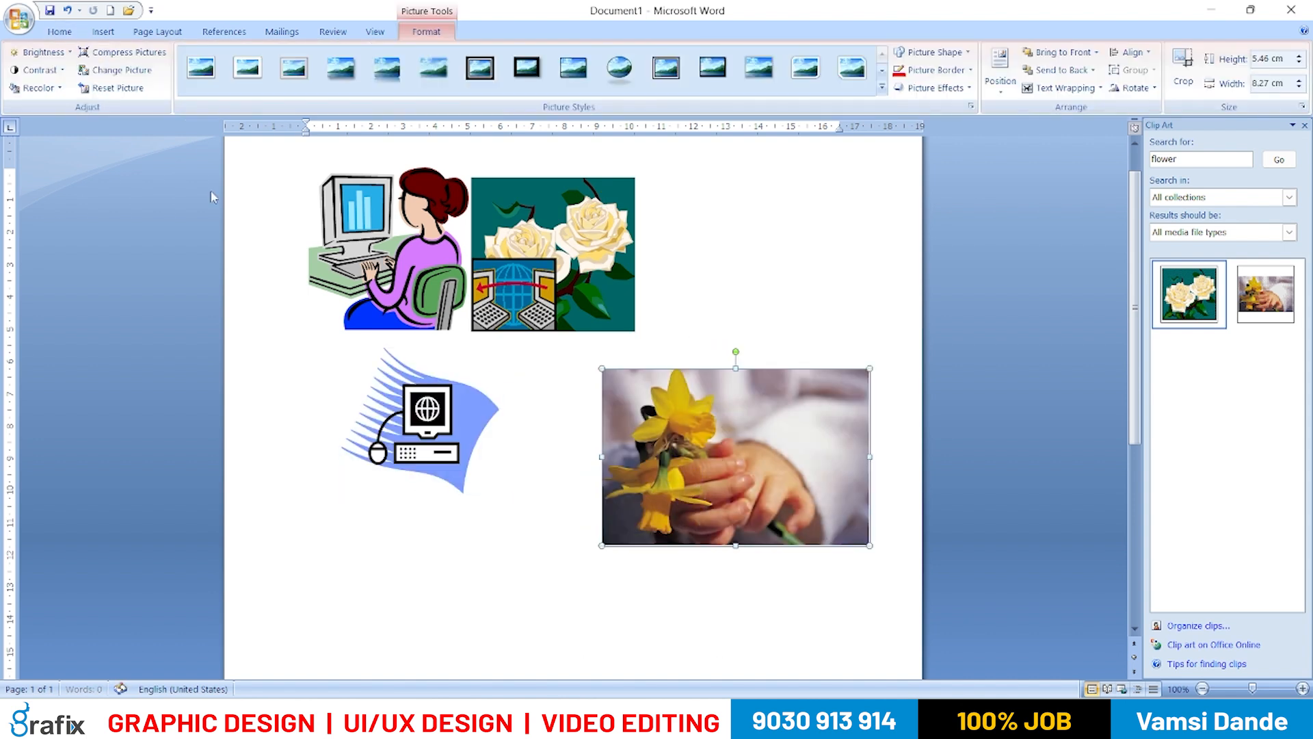
- Search the clip art for "sound" in all collections
{"action": "left_click", "coordinate": [103, 31]}
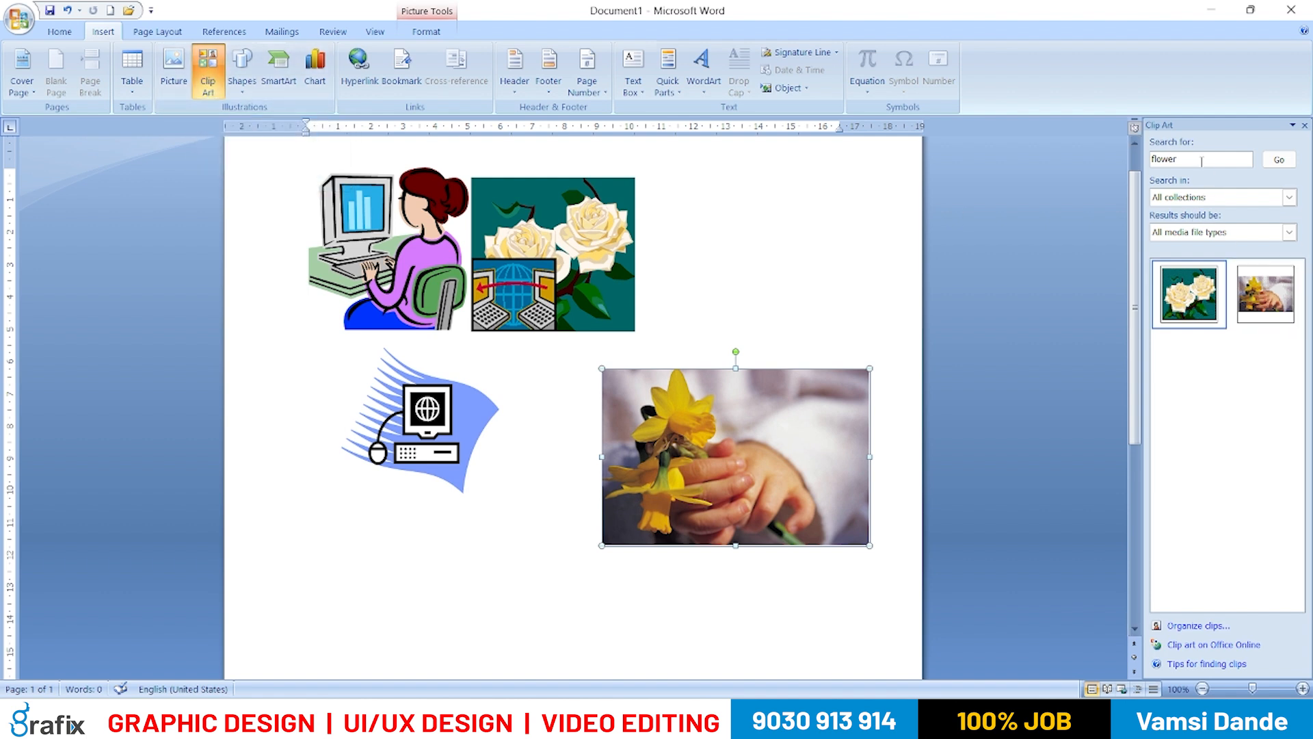
{"action": "left_click_drag", "start_coordinate": [1201, 160], "coordinate": [793, 166]}
{"action": "type", "text": "sound"}
{"action": "key", "text": "Return"}
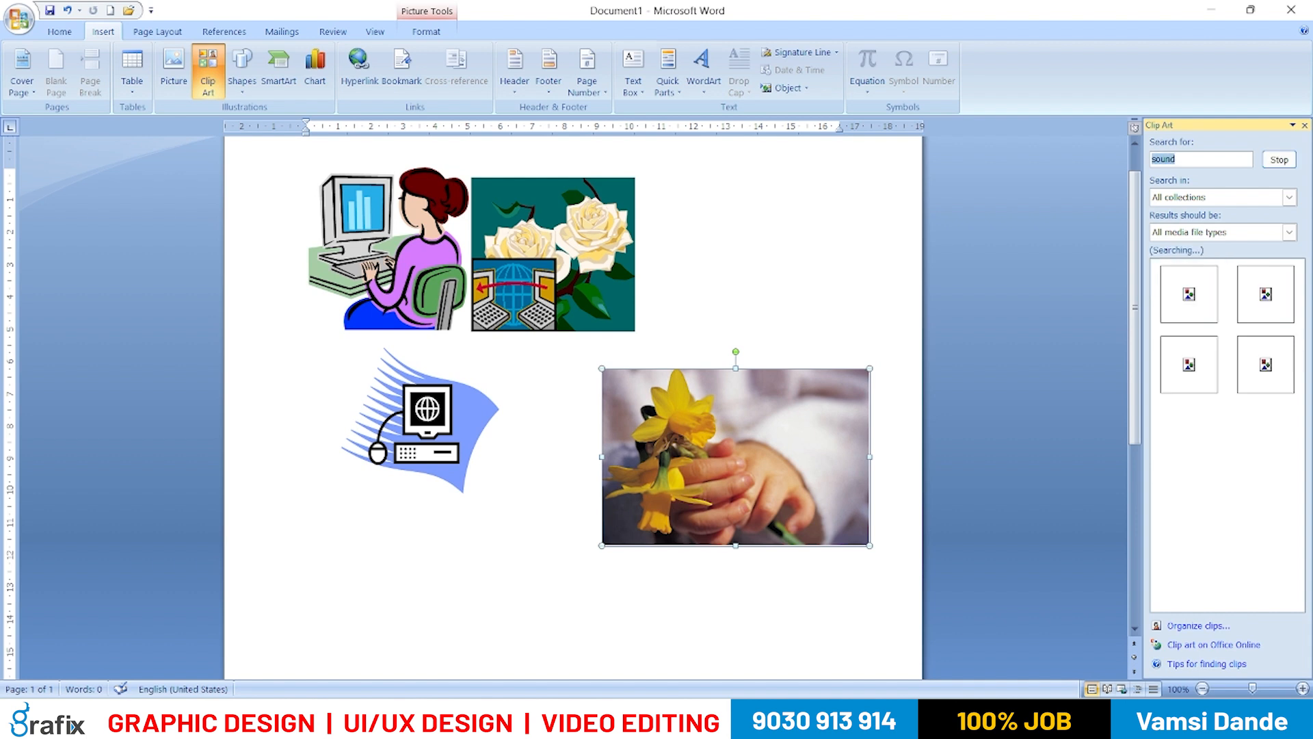
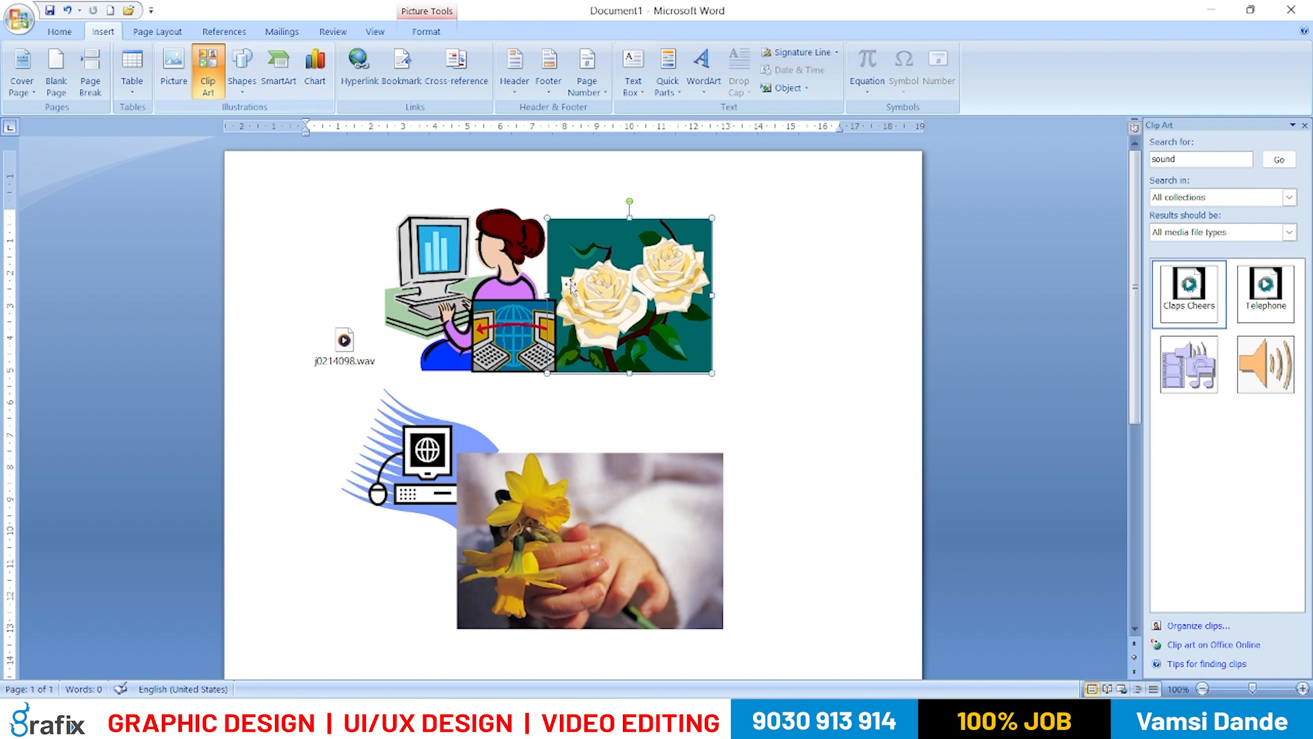
- Add a run of blank lines after the pictures and insert a page break to start a second page
{"action": "scroll", "coordinate": [820, 492], "scroll_direction": "down", "scroll_amount": 3}
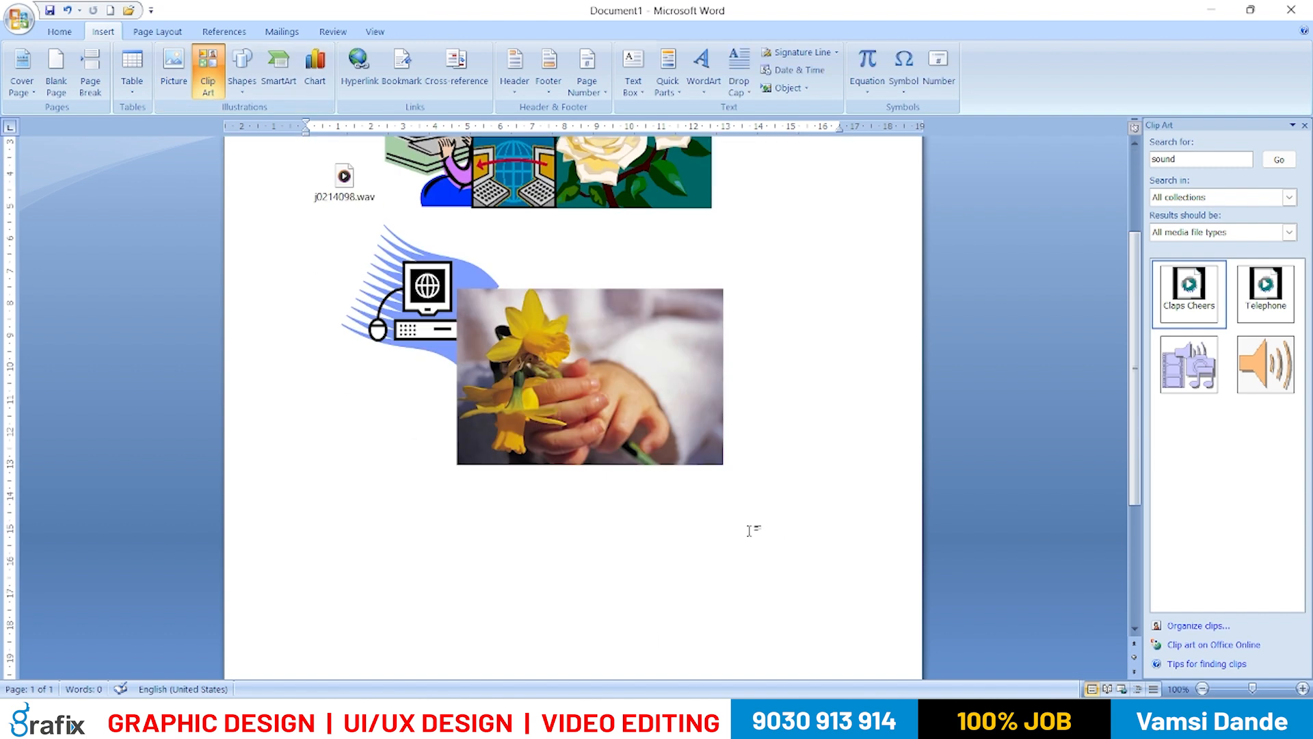
{"action": "left_click", "coordinate": [747, 448]}
{"action": "key", "text": "Return"}
{"action": "key", "text": "Return"}
{"action": "key", "text": "Return"}
{"action": "key", "text": "Return"}
{"action": "key", "text": "Return"}
{"action": "key", "text": "Return"}
{"action": "key", "text": "Return"}
{"action": "key", "text": "Return"}
{"action": "key", "text": "Return"}
{"action": "key", "text": "Return"}
{"action": "key", "text": "Return"}
{"action": "key", "text": "ctrl+Return"}
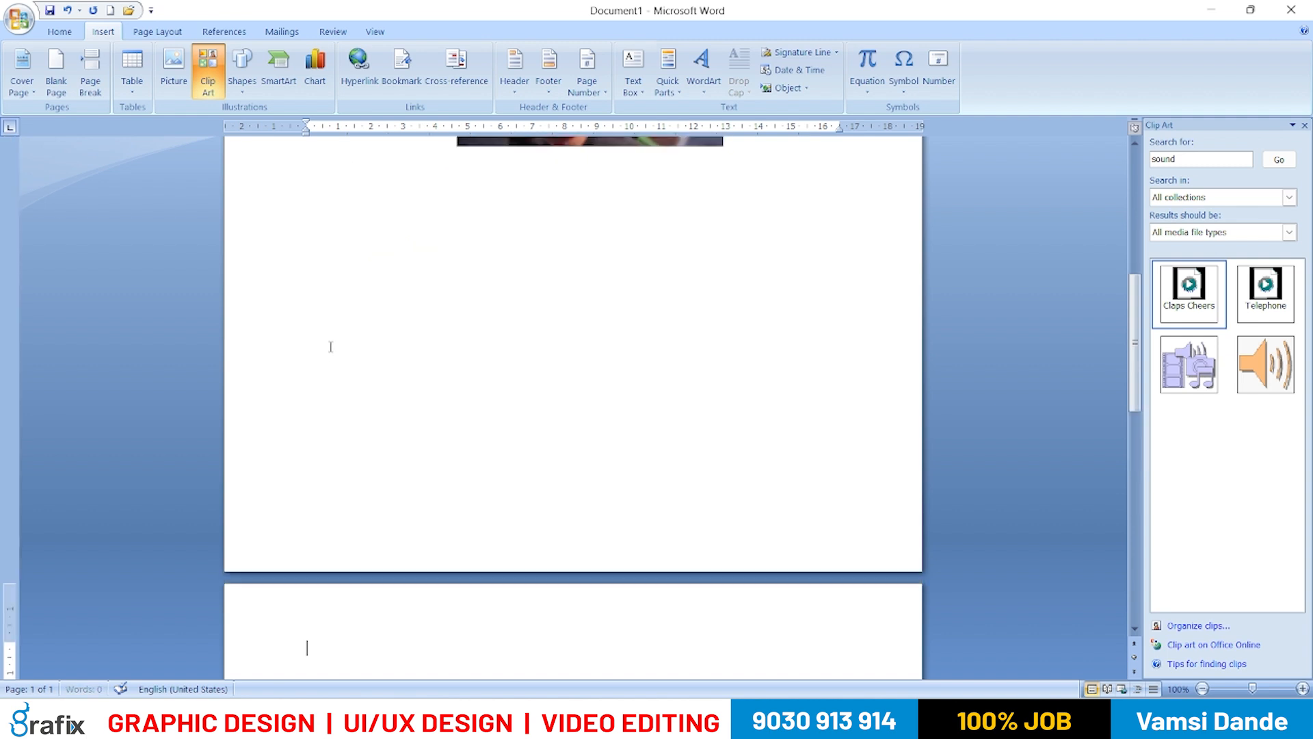
{"action": "scroll", "coordinate": [328, 347], "scroll_direction": "down", "scroll_amount": 1}
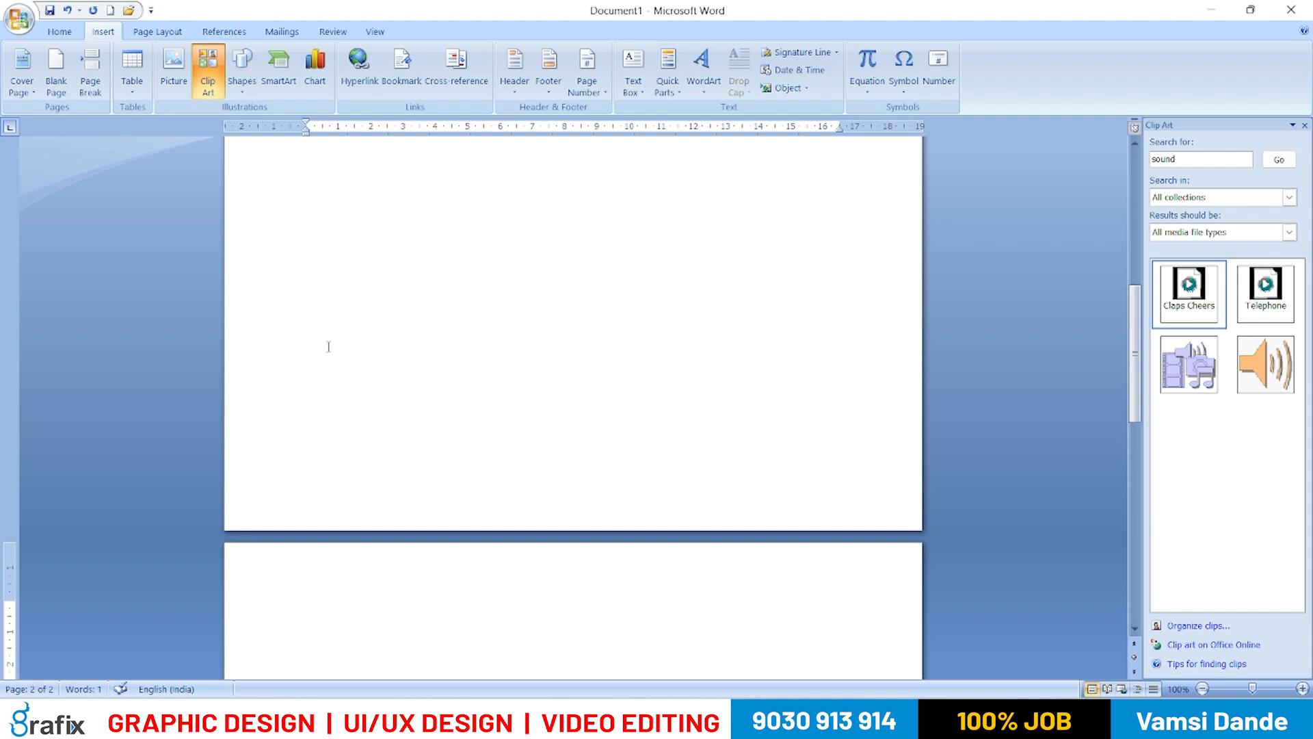
{"action": "scroll", "coordinate": [328, 347], "scroll_direction": "down", "scroll_amount": 4}
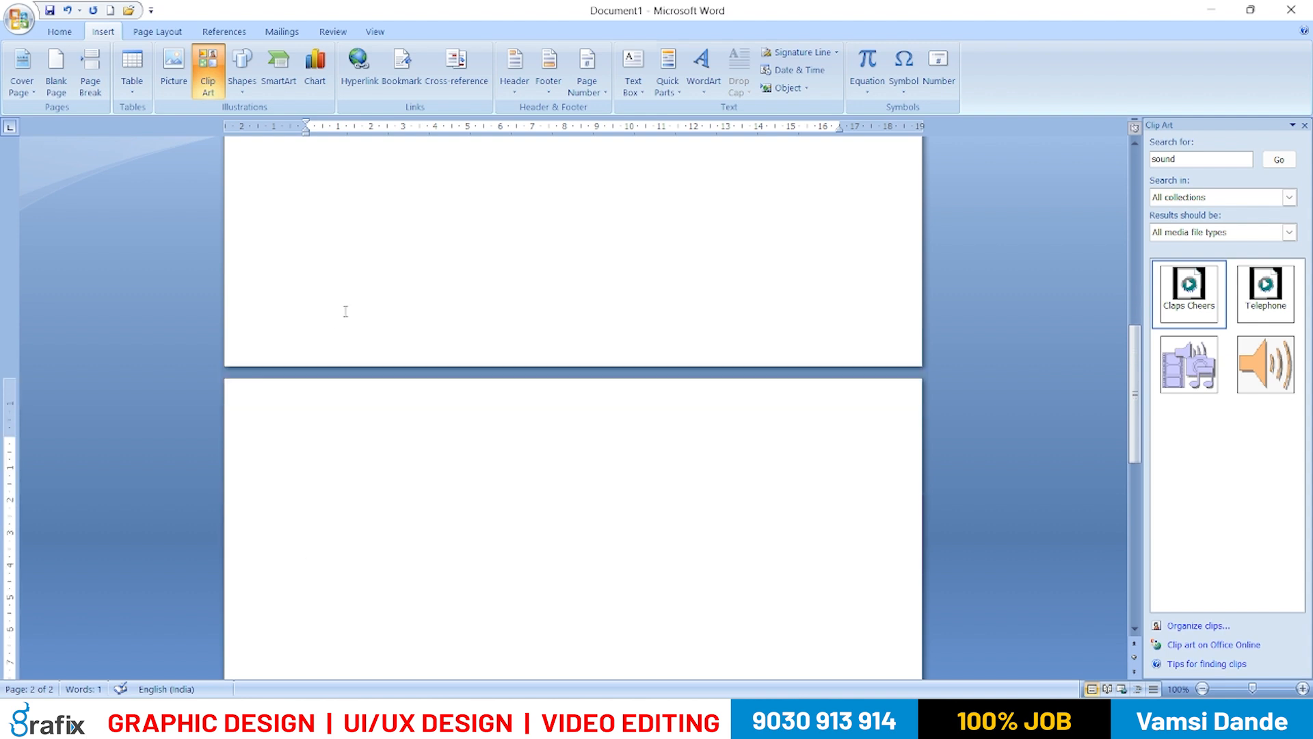
- Draw a rectangle about 5.76 by 8.26 cm near the top of the second page
{"action": "scroll", "coordinate": [344, 312], "scroll_direction": "down", "scroll_amount": 1}
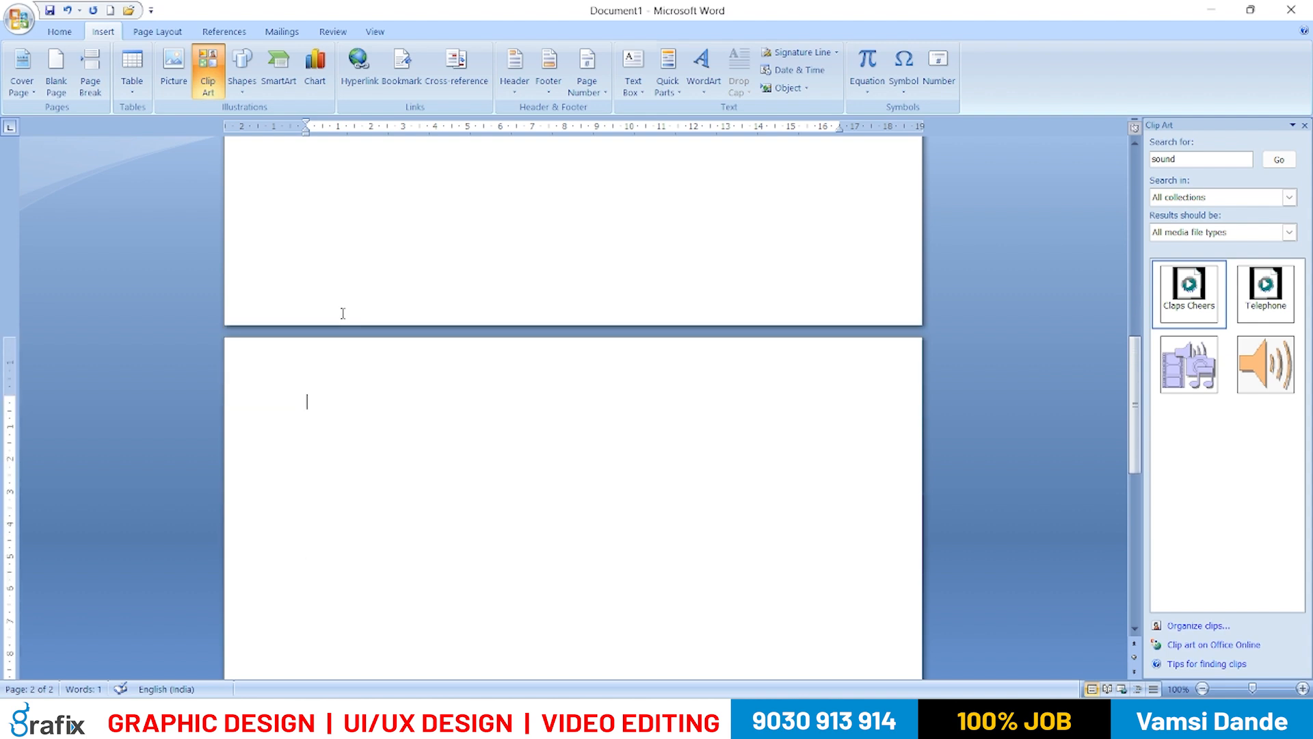
{"action": "left_click", "coordinate": [242, 69]}
{"action": "left_click", "coordinate": [302, 126]}
{"action": "scroll", "coordinate": [360, 302], "scroll_direction": "down", "scroll_amount": 3}
{"action": "left_click_drag", "start_coordinate": [296, 282], "coordinate": [563, 470]}
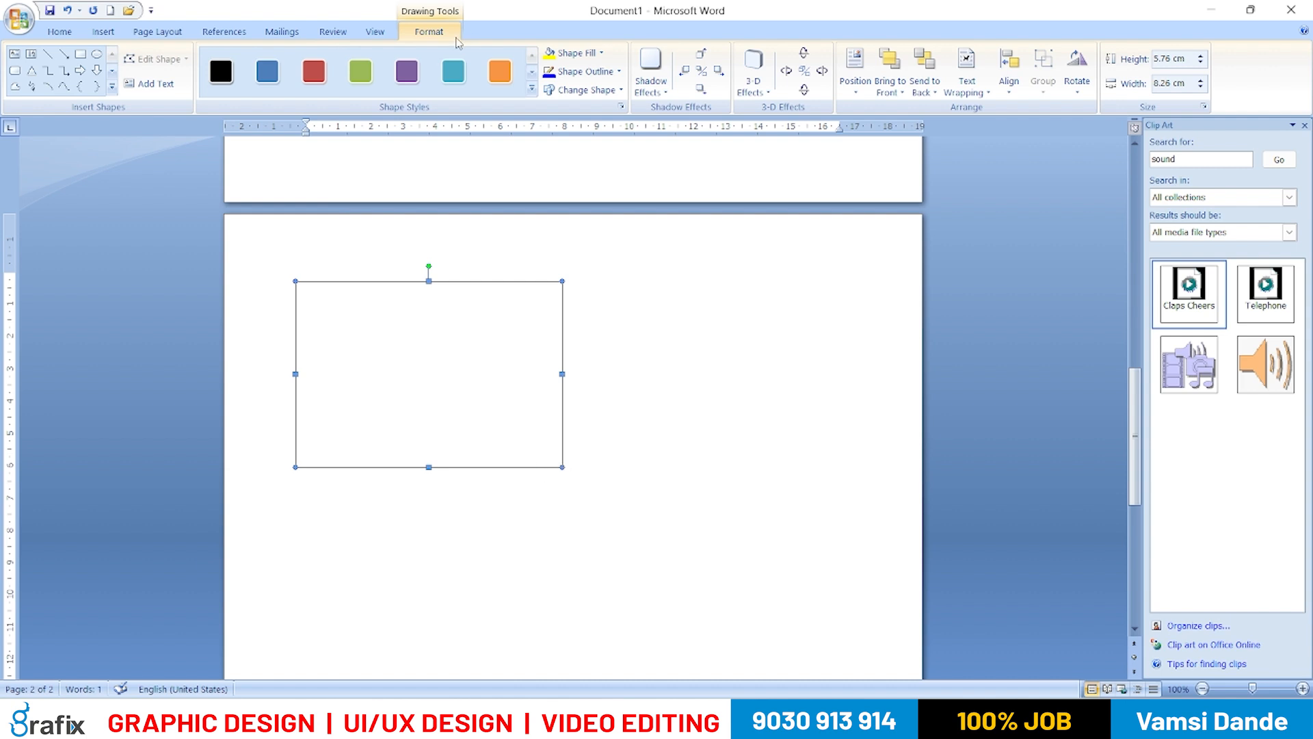
- Resize the rectangle to about 5.48 by 8.78 cm and apply the red horizontal gradient style
{"action": "left_click_drag", "start_coordinate": [460, 331], "coordinate": [450, 329]}
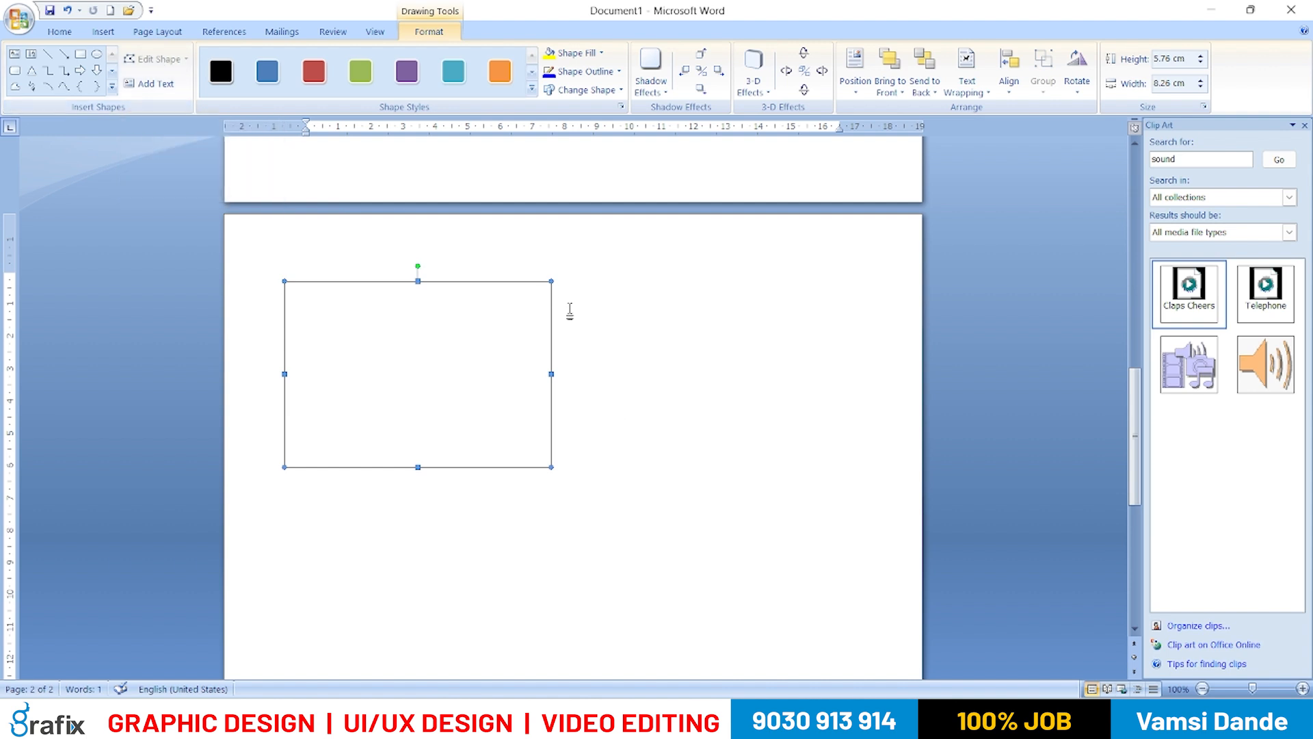
{"action": "left_click_drag", "start_coordinate": [549, 282], "coordinate": [597, 265]}
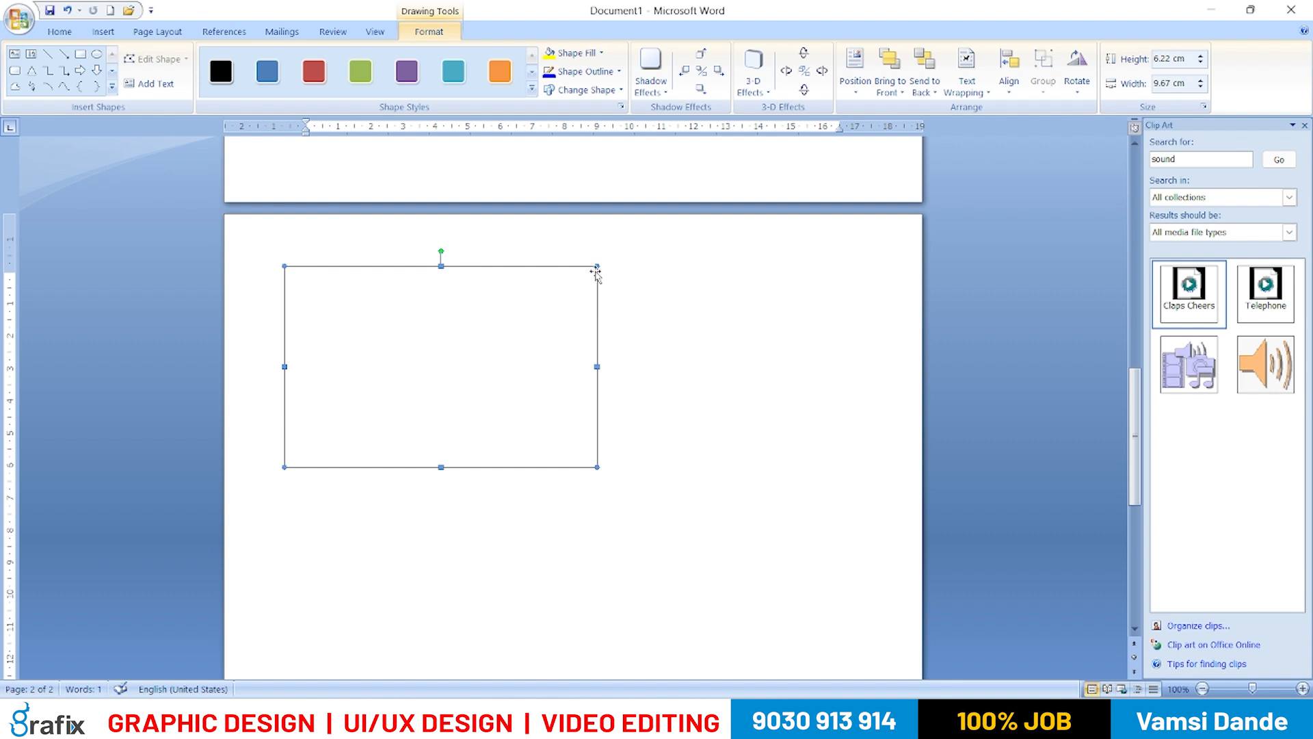
{"action": "left_click_drag", "start_coordinate": [597, 265], "coordinate": [569, 290]}
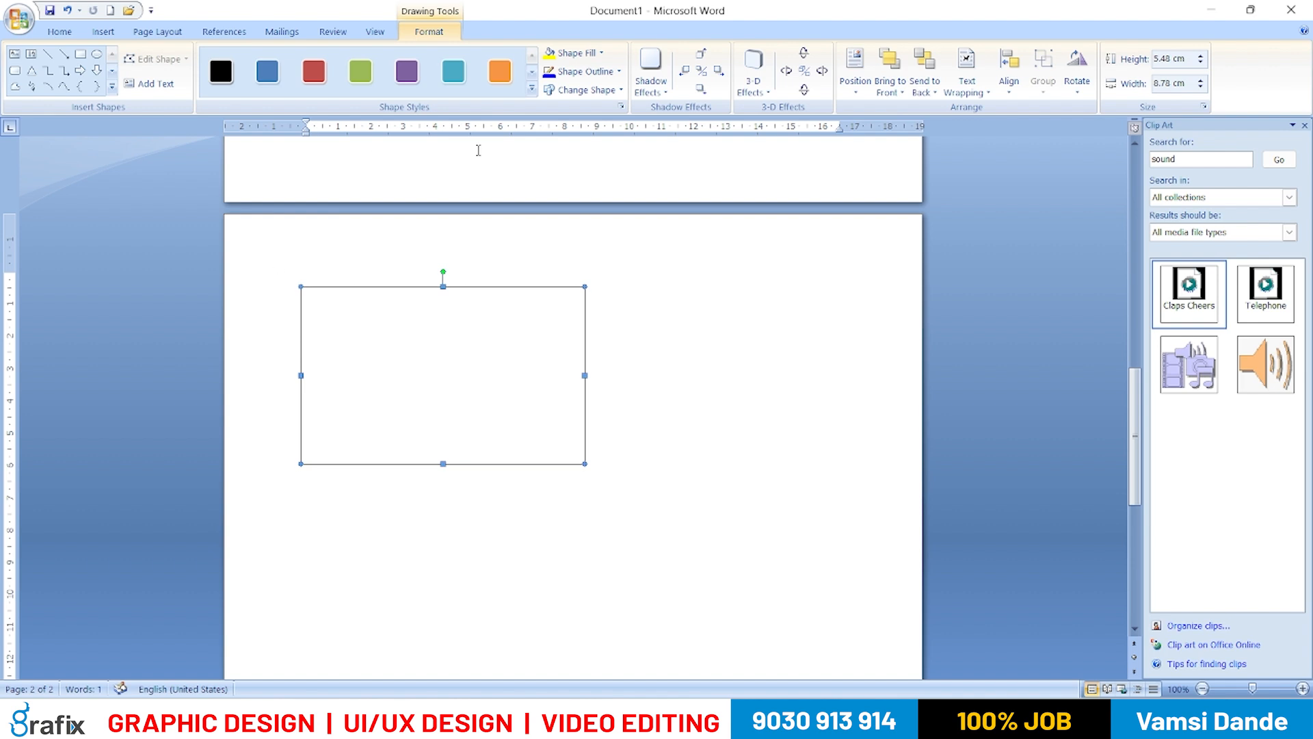
{"action": "left_click", "coordinate": [532, 88]}
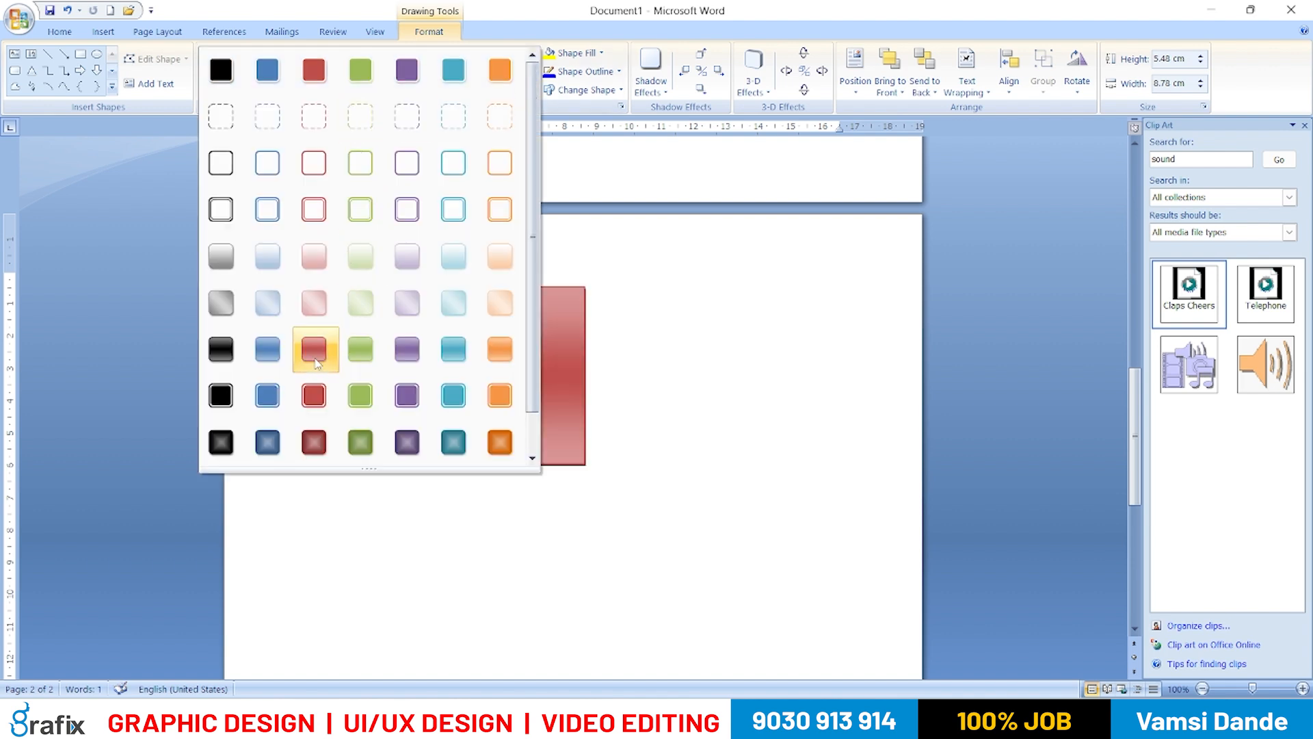
{"action": "left_click", "coordinate": [315, 354]}
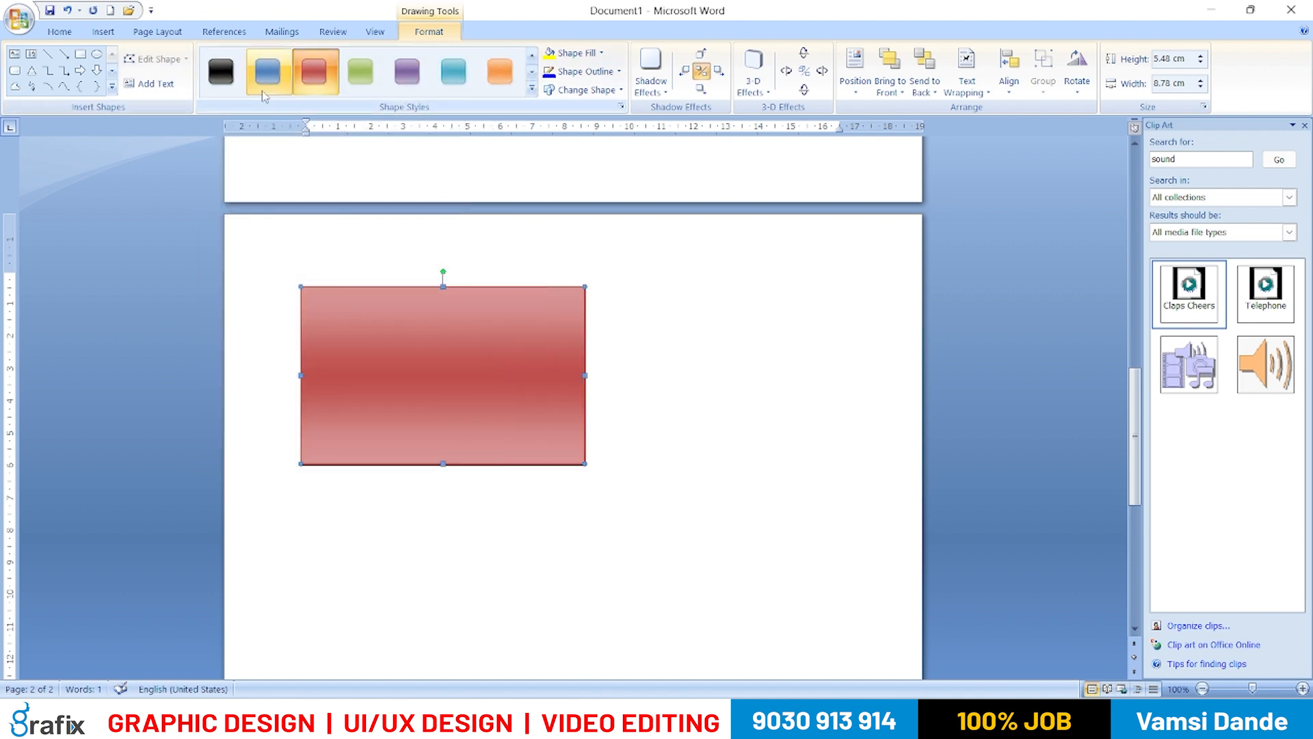
- Draw a down block arrow about 3.49 by 8.68 cm below the rectangle and give it the teal gradient style
{"action": "left_click", "coordinate": [96, 87]}
{"action": "left_click", "coordinate": [97, 70]}
{"action": "left_click_drag", "start_coordinate": [384, 493], "coordinate": [664, 606]}
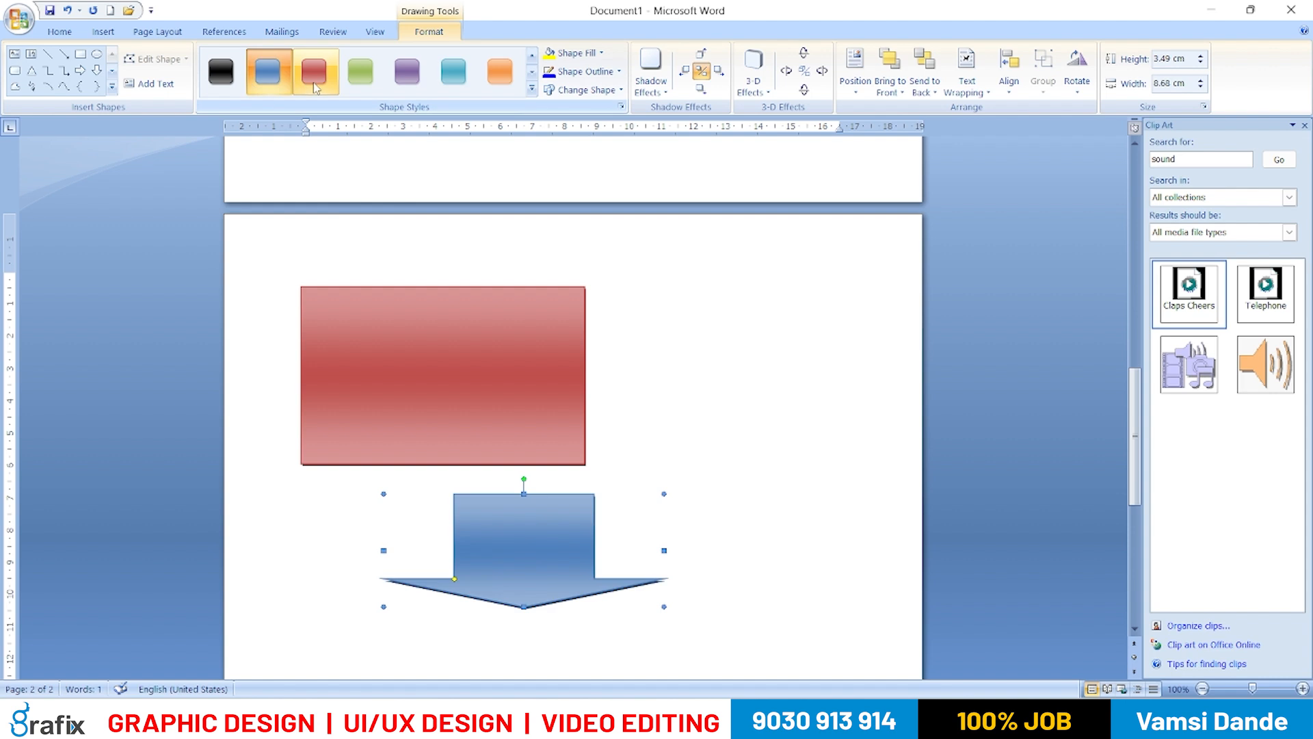
{"action": "left_click", "coordinate": [452, 88]}
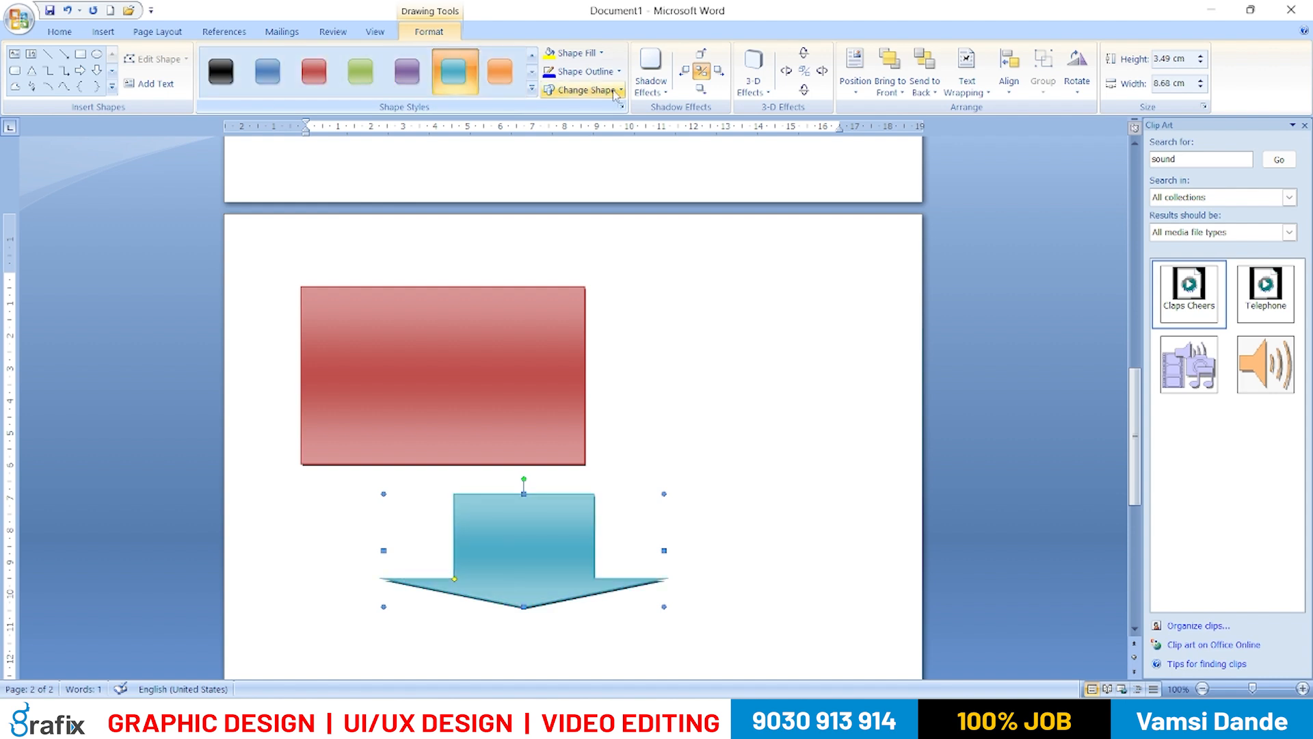
- Change the rectangle into a parallelogram and apply the solid blue style with a white outline
{"action": "left_click", "coordinate": [583, 90]}
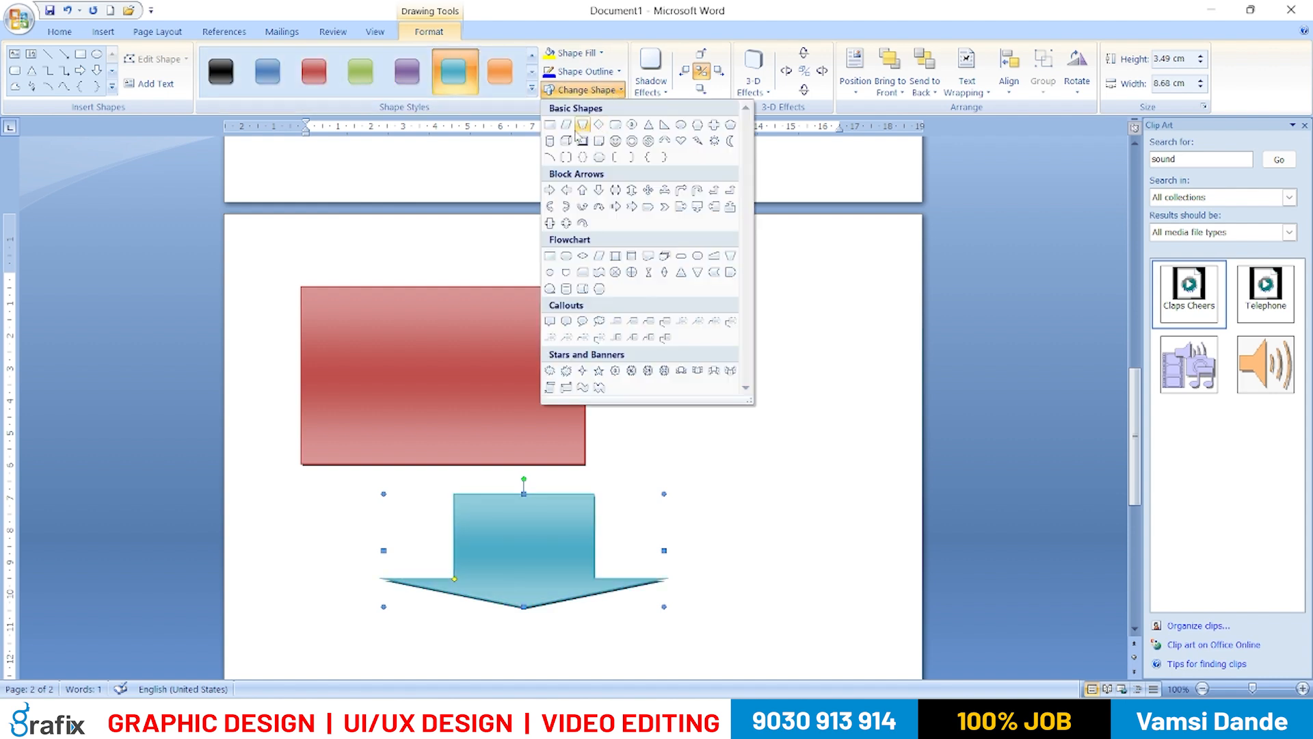
{"action": "left_click", "coordinate": [460, 321]}
{"action": "left_click", "coordinate": [583, 90]}
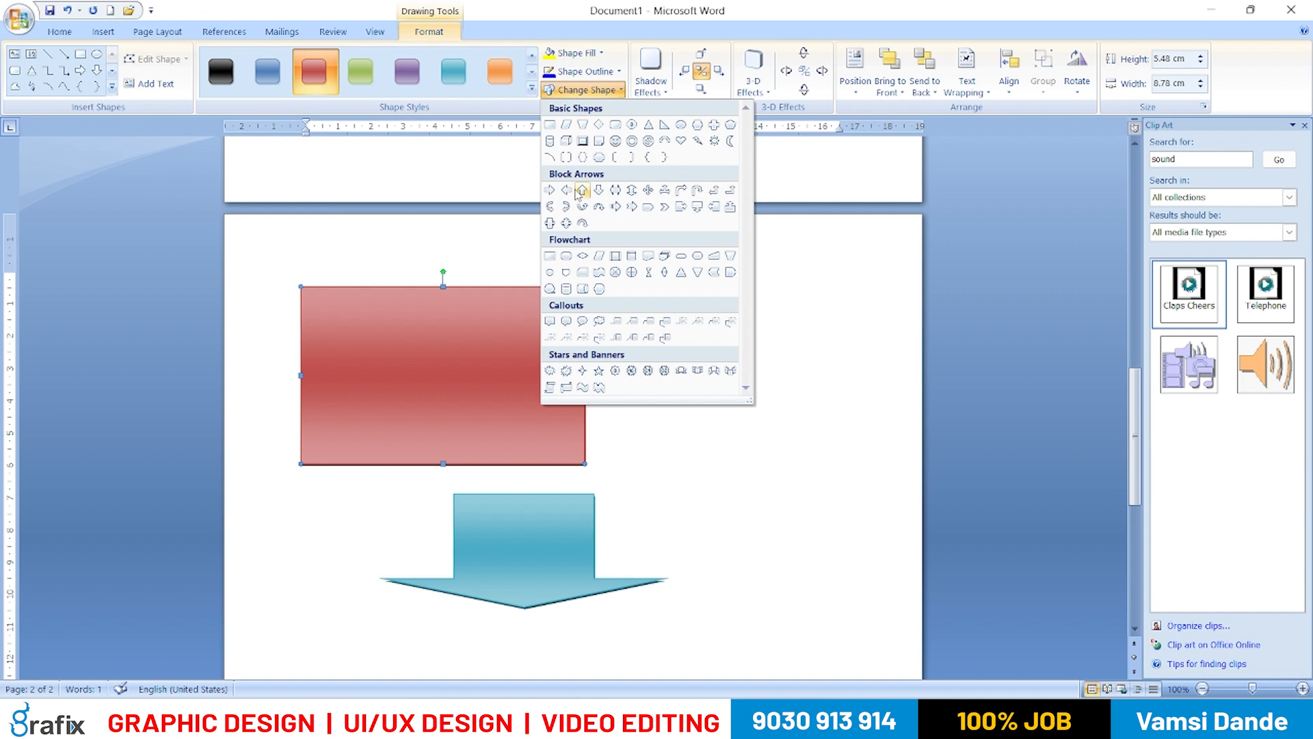
{"action": "left_click", "coordinate": [566, 124]}
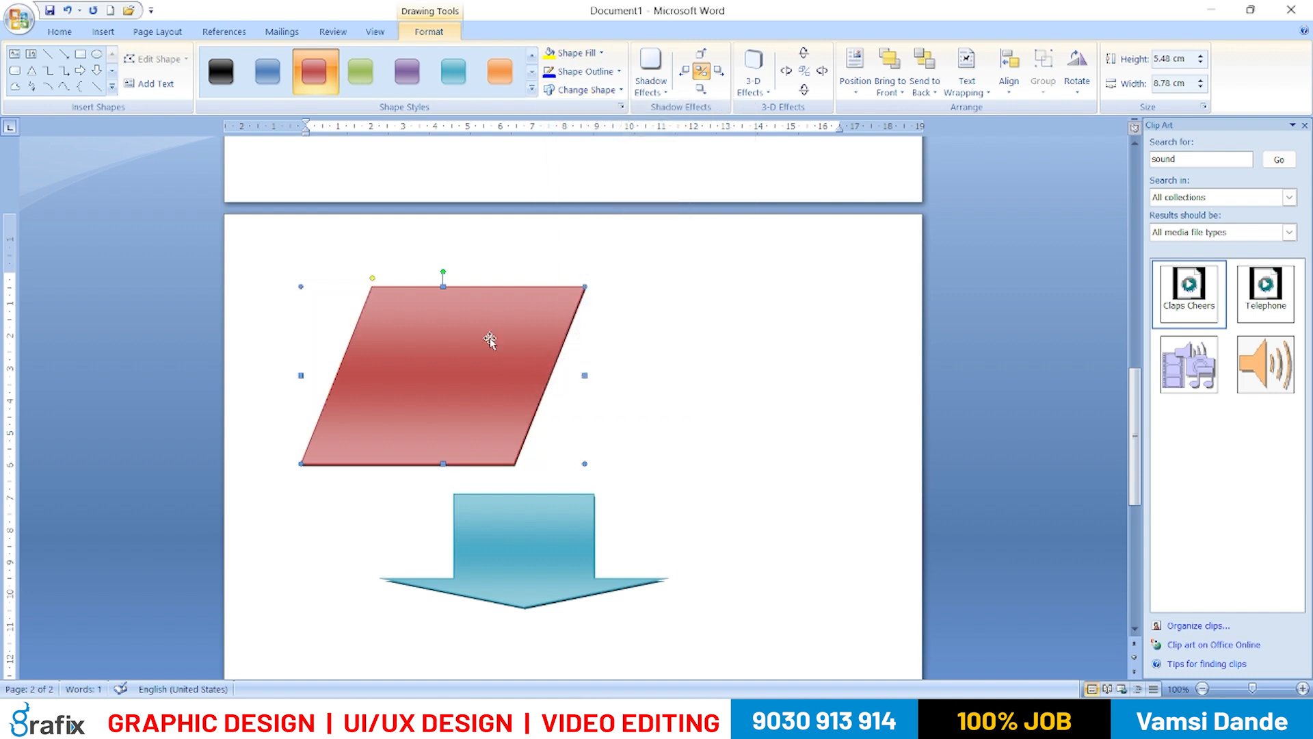
{"action": "left_click", "coordinate": [532, 88]}
{"action": "left_click", "coordinate": [267, 71]}
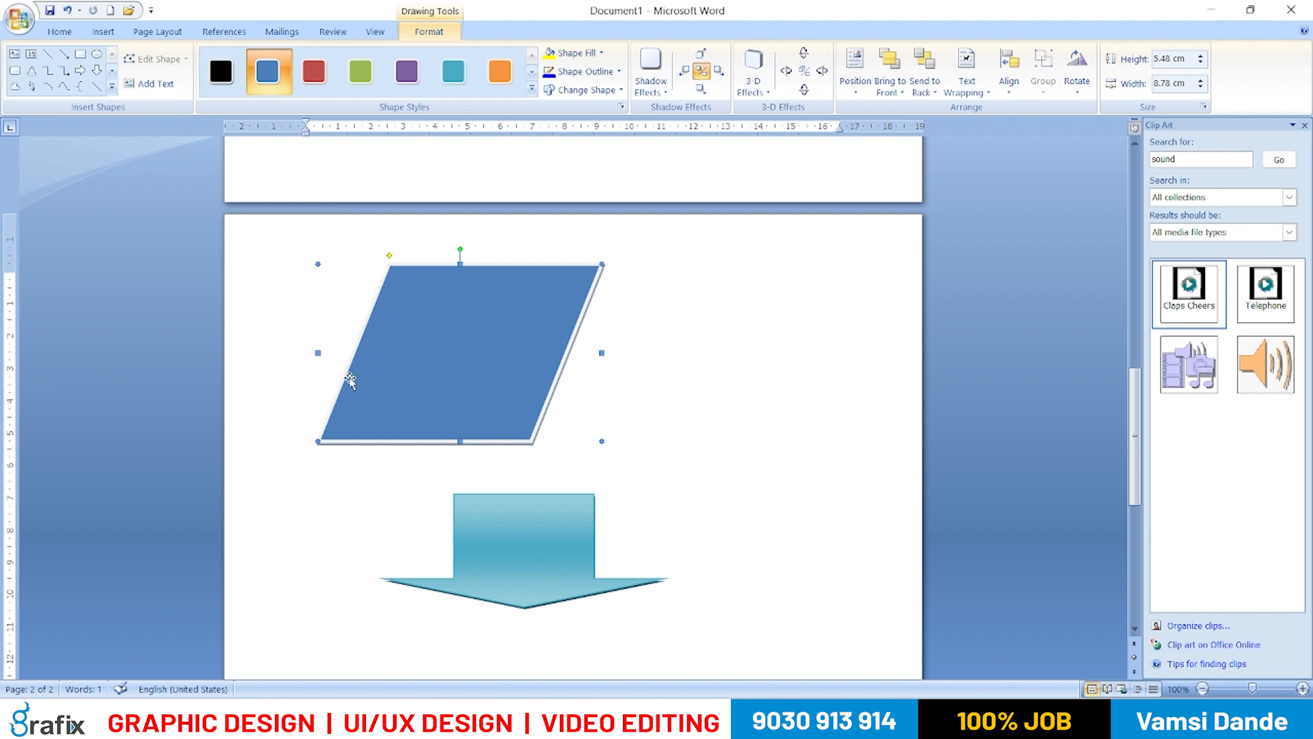
- Add text to the parallelogram on three lines: "Services", "Msoffice" and "C"
{"action": "left_click", "coordinate": [150, 84]}
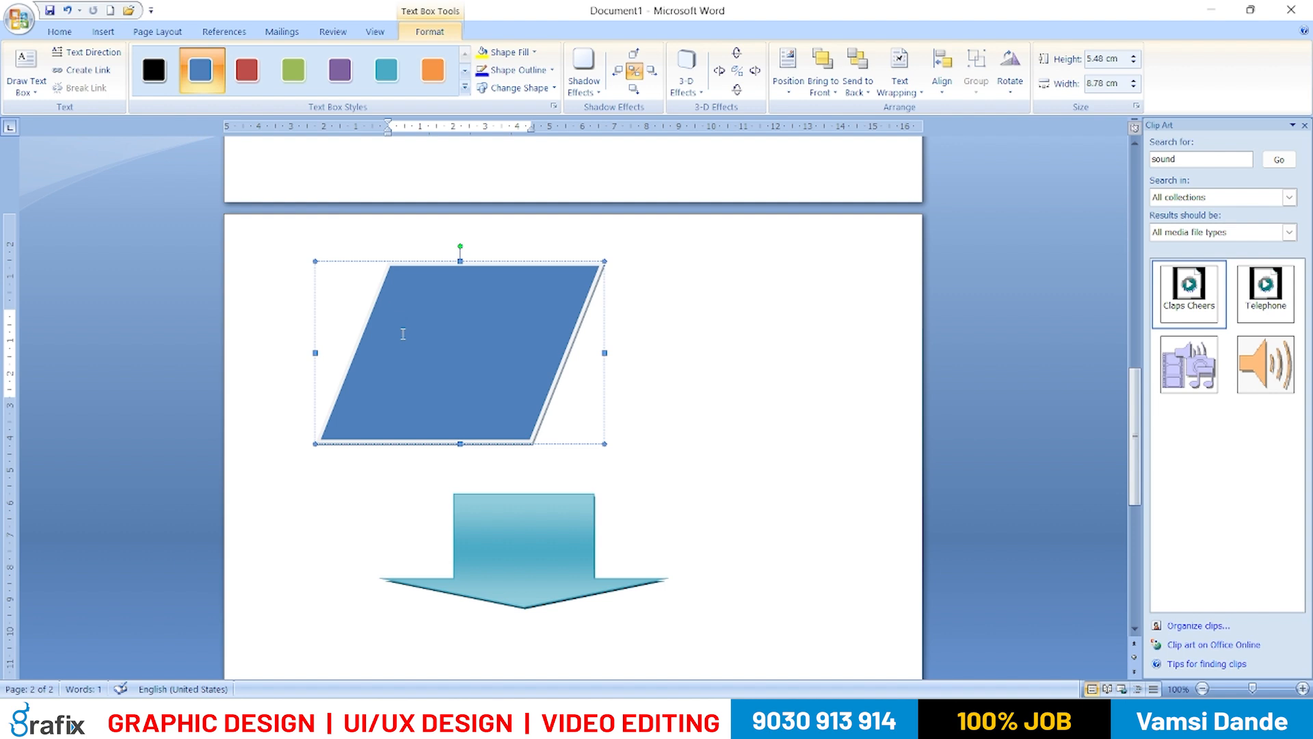
{"action": "type", "text": "Services"}
{"action": "key", "text": "Return"}
{"action": "type", "text": "Msoffice"}
{"action": "key", "text": "Return"}
{"action": "type", "text": "C"}
{"action": "key", "text": "Return"}
{"action": "type", "text": "C ++"}
{"action": "key", "text": "BackSpace"}
{"action": "key", "text": "BackSpace"}
{"action": "key", "text": "BackSpace"}
{"action": "key", "text": "BackSpace"}
- Enlarge all the text inside the parallelogram to 16 pt
{"action": "key", "text": "ctrl+a"}
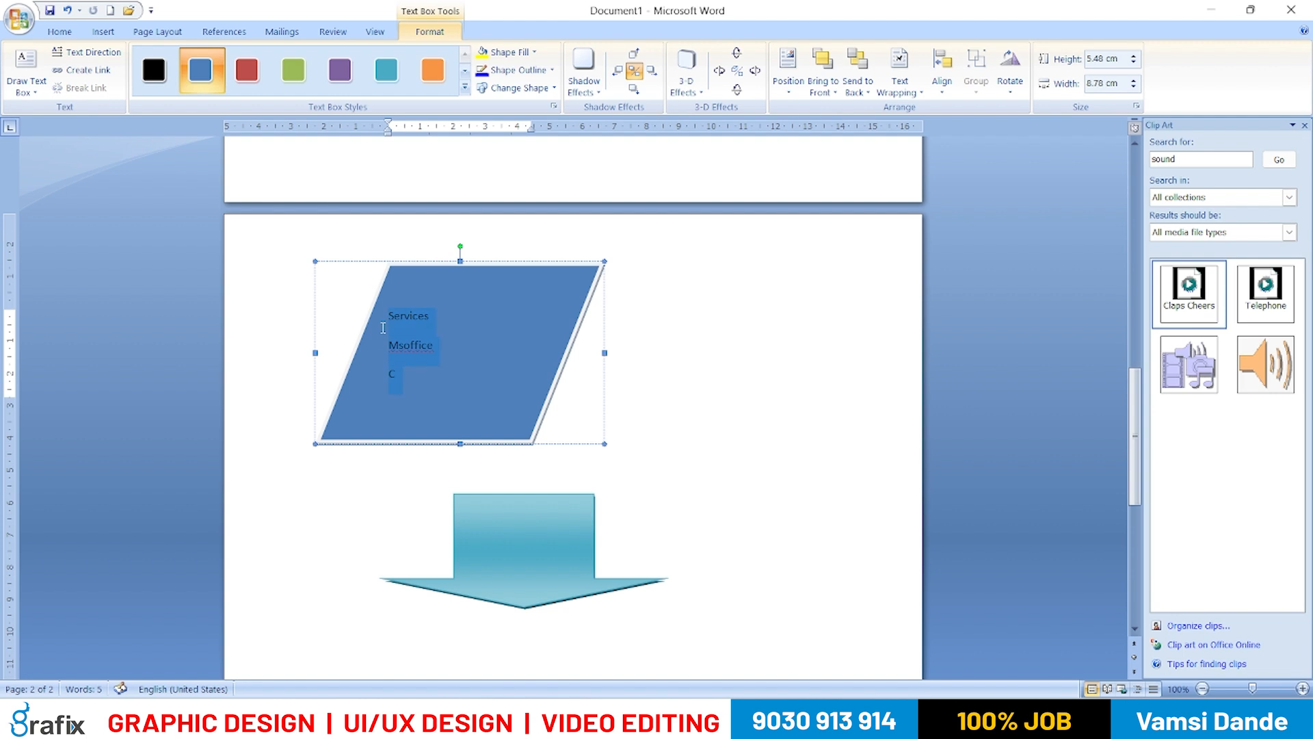
{"action": "key", "text": "ctrl+shift+period"}
{"action": "key", "text": "ctrl+shift+period"}
{"action": "key", "text": "ctrl+shift+period"}
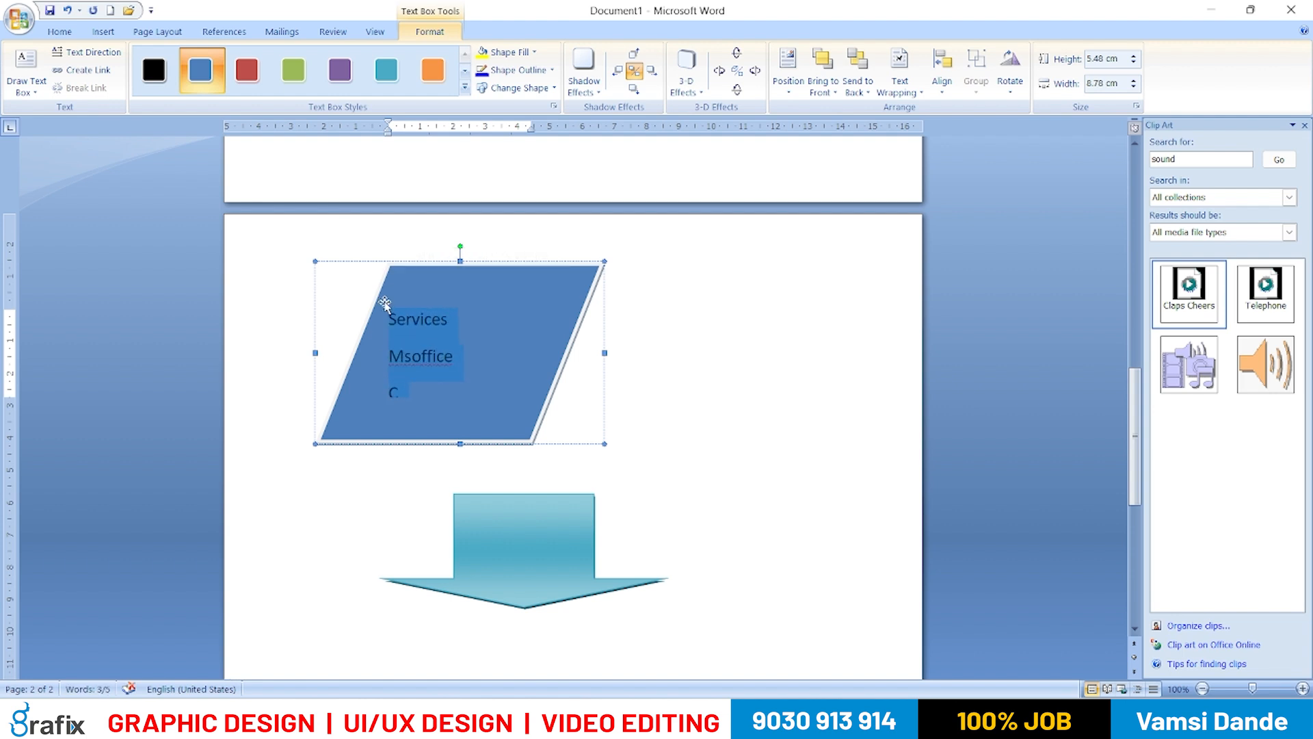
{"action": "key", "text": "Escape"}
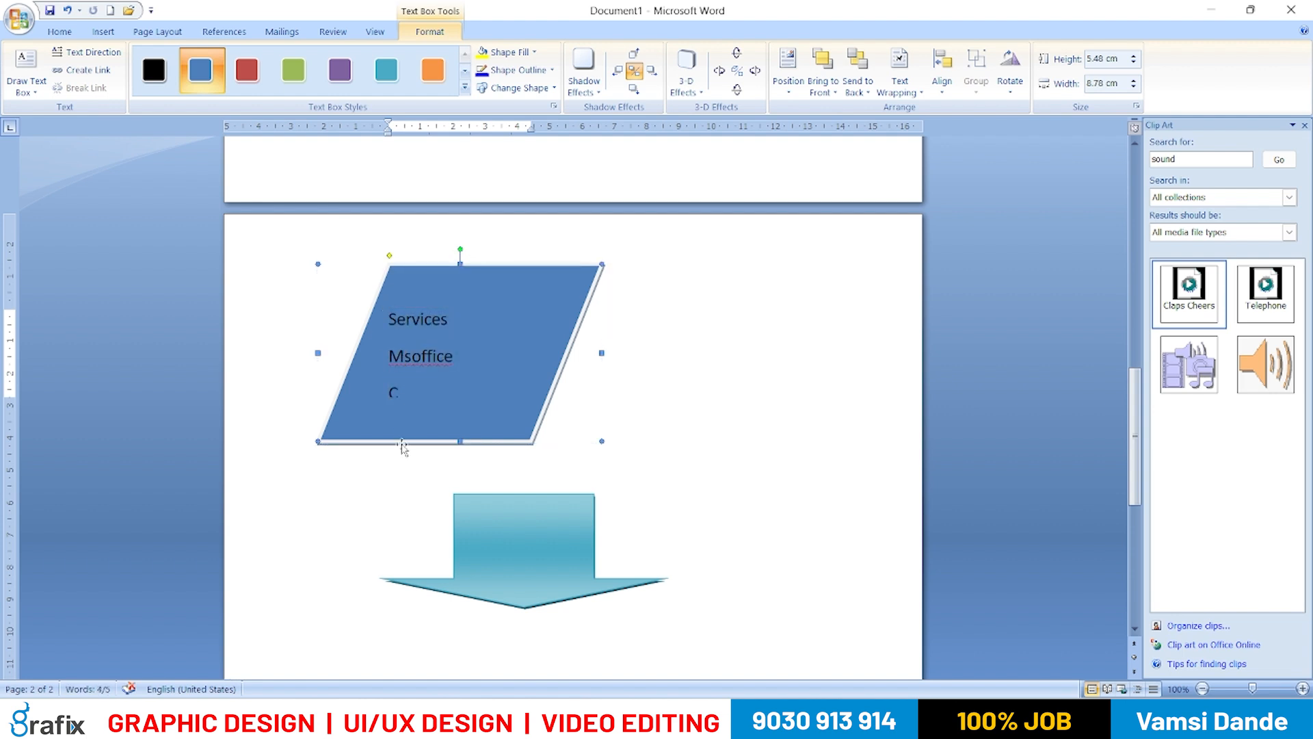
- Make the three lines of text in the parallelogram italic and underlined
{"action": "left_click_drag", "start_coordinate": [391, 313], "coordinate": [405, 393]}
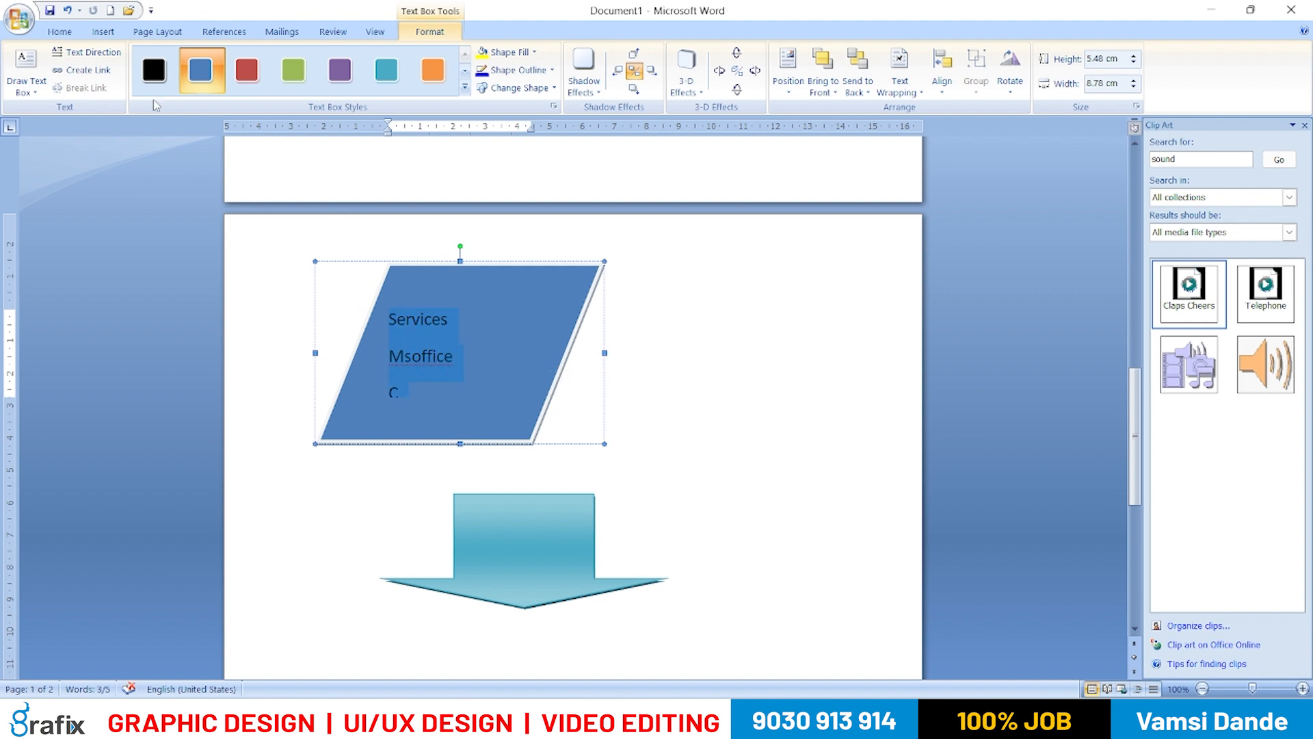
{"action": "left_click", "coordinate": [72, 34]}
{"action": "left_click", "coordinate": [135, 83]}
{"action": "left_click", "coordinate": [153, 84]}
{"action": "left_click", "coordinate": [172, 86]}
{"action": "left_click", "coordinate": [135, 83]}
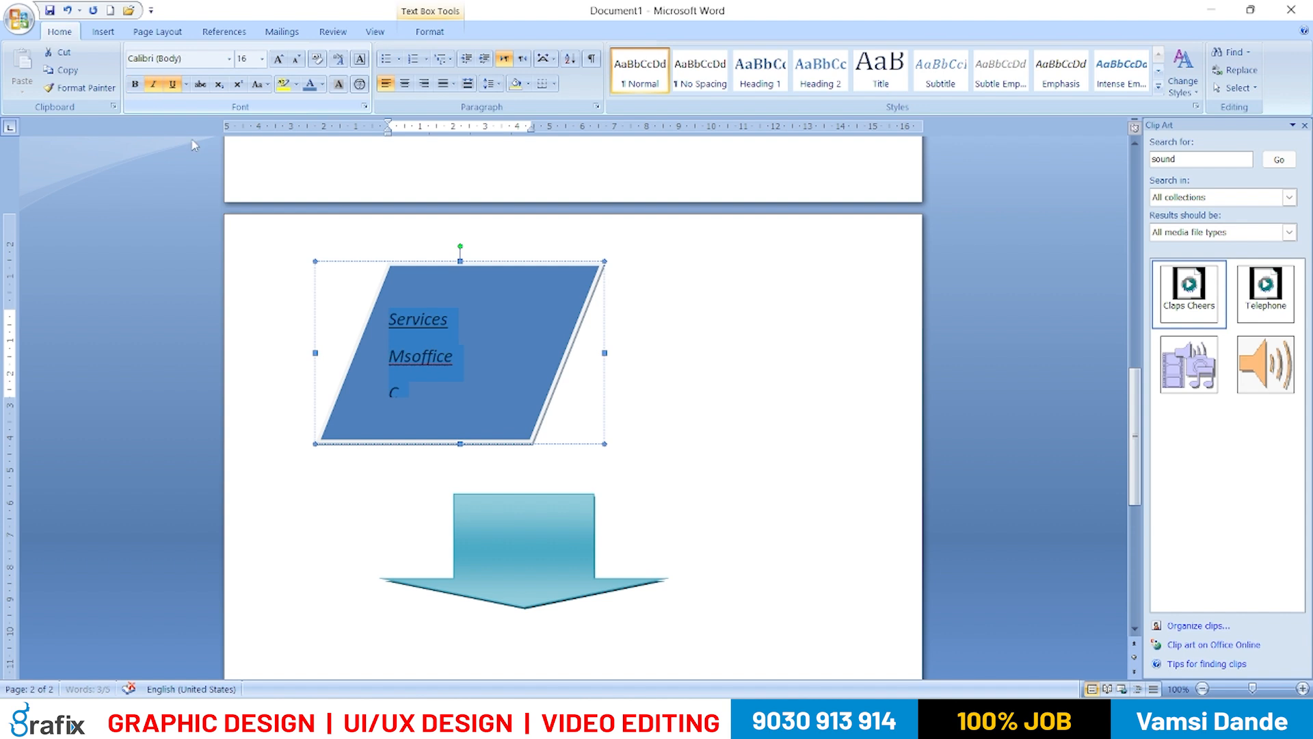
- Clear all the text from the parallelogram and select the empty shape
{"action": "left_click", "coordinate": [416, 355]}
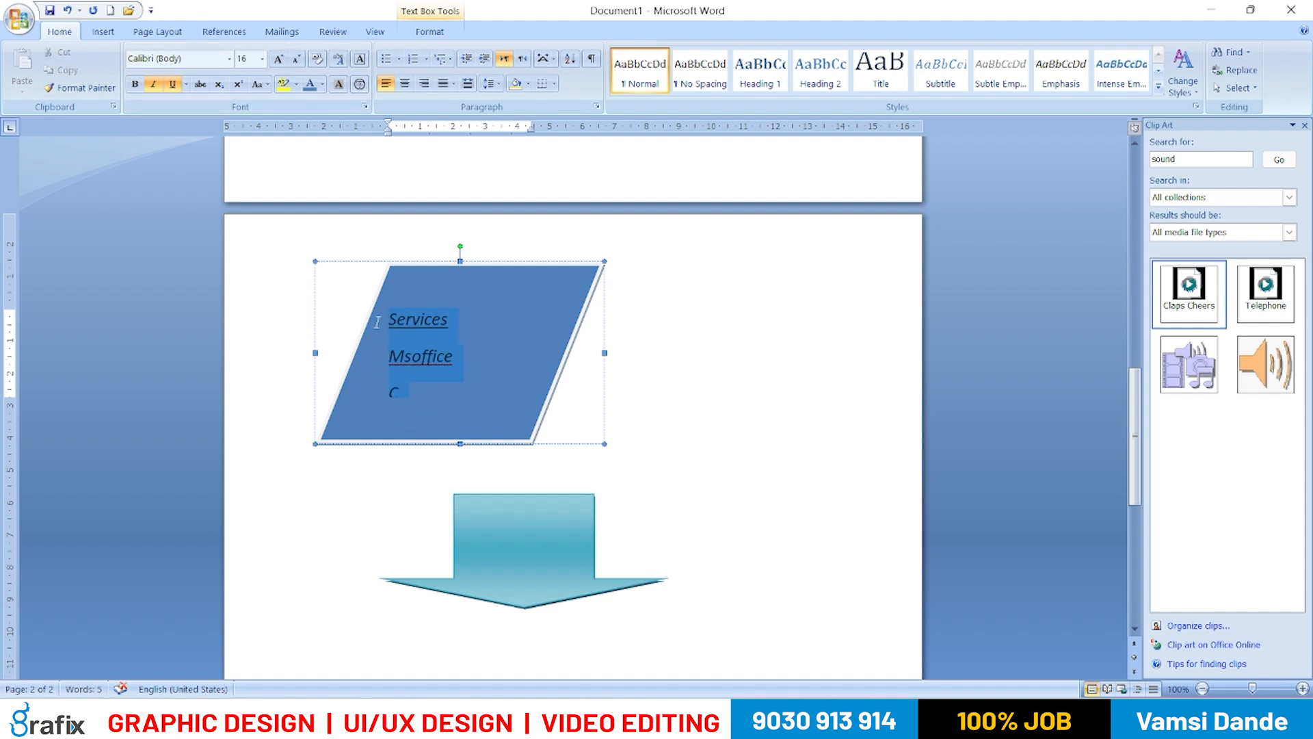
{"action": "left_click_drag", "start_coordinate": [377, 322], "coordinate": [374, 318]}
{"action": "key", "text": "Delete"}
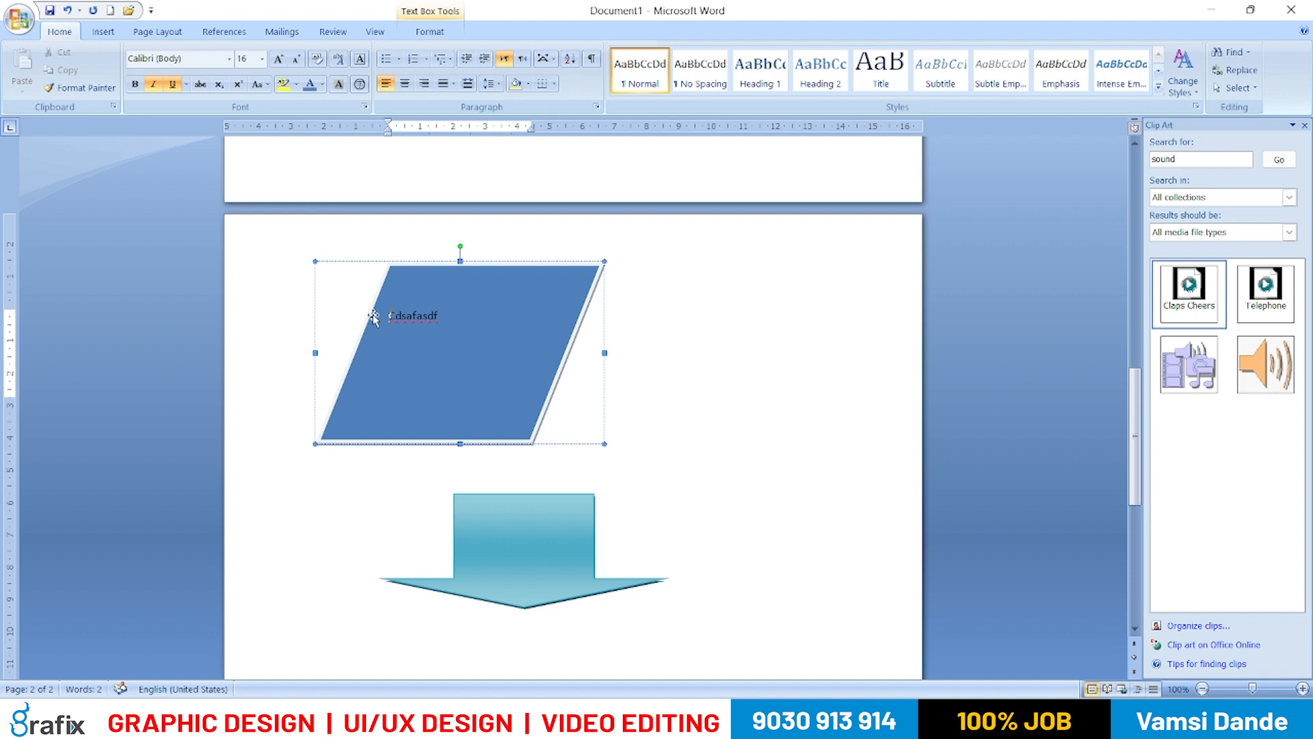
{"action": "key", "text": "ctrl+a"}
{"action": "key", "text": "Delete"}
{"action": "left_click", "coordinate": [372, 316]}
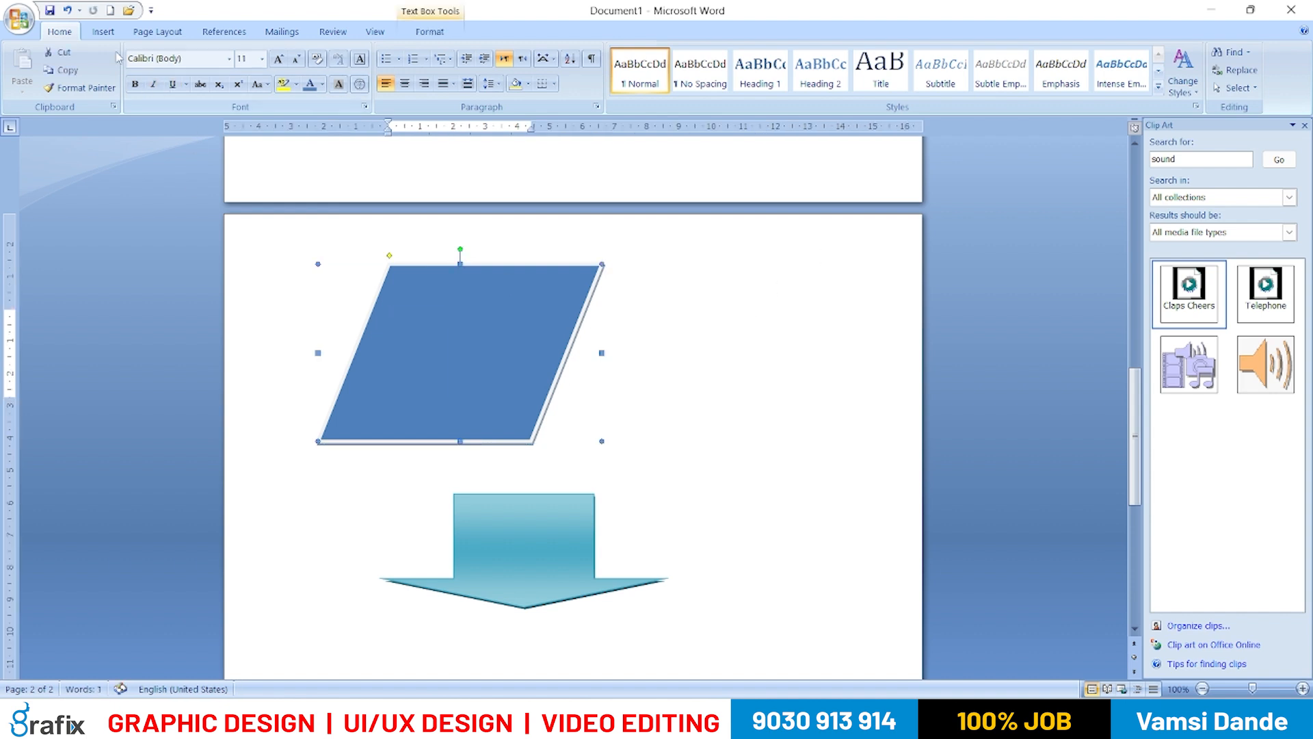
{"action": "left_click", "coordinate": [104, 31]}
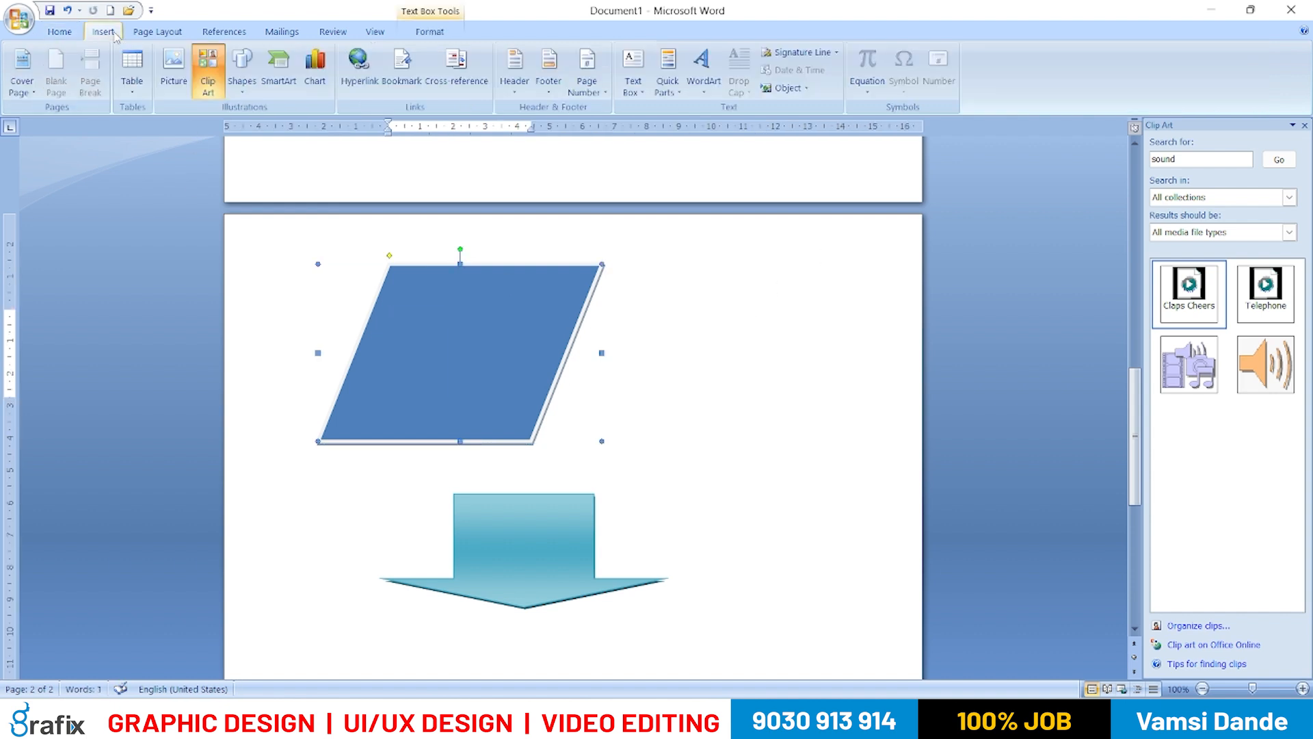
{"action": "left_click", "coordinate": [248, 94]}
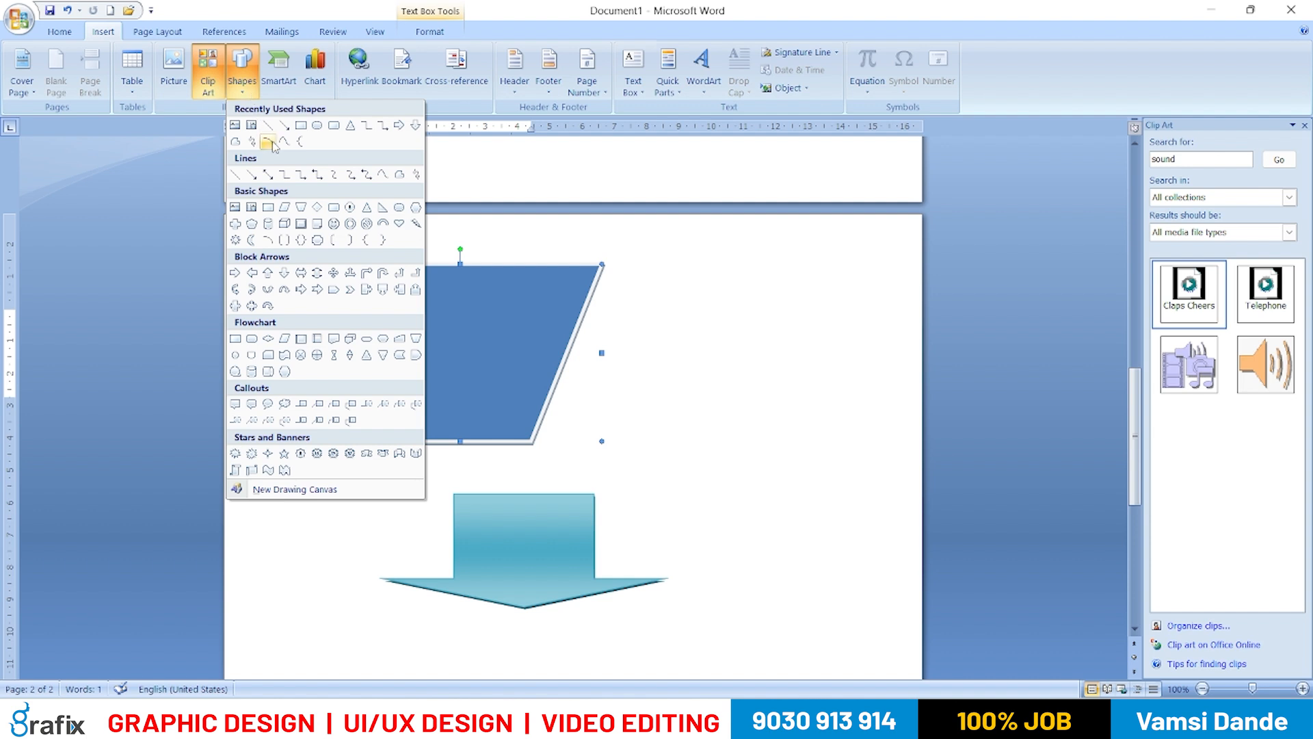
{"action": "left_click", "coordinate": [243, 75]}
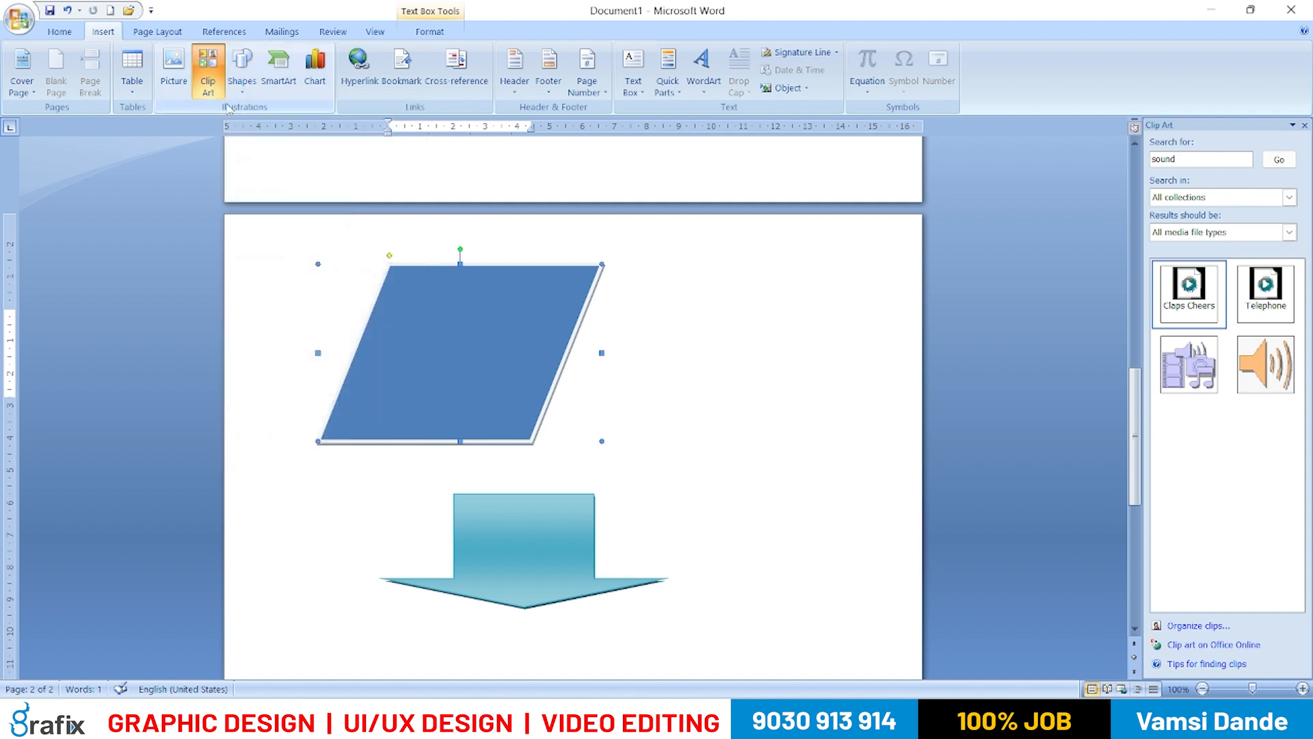
{"action": "left_click", "coordinate": [245, 93]}
{"action": "left_click", "coordinate": [527, 354]}
{"action": "double_click", "coordinate": [528, 357]}
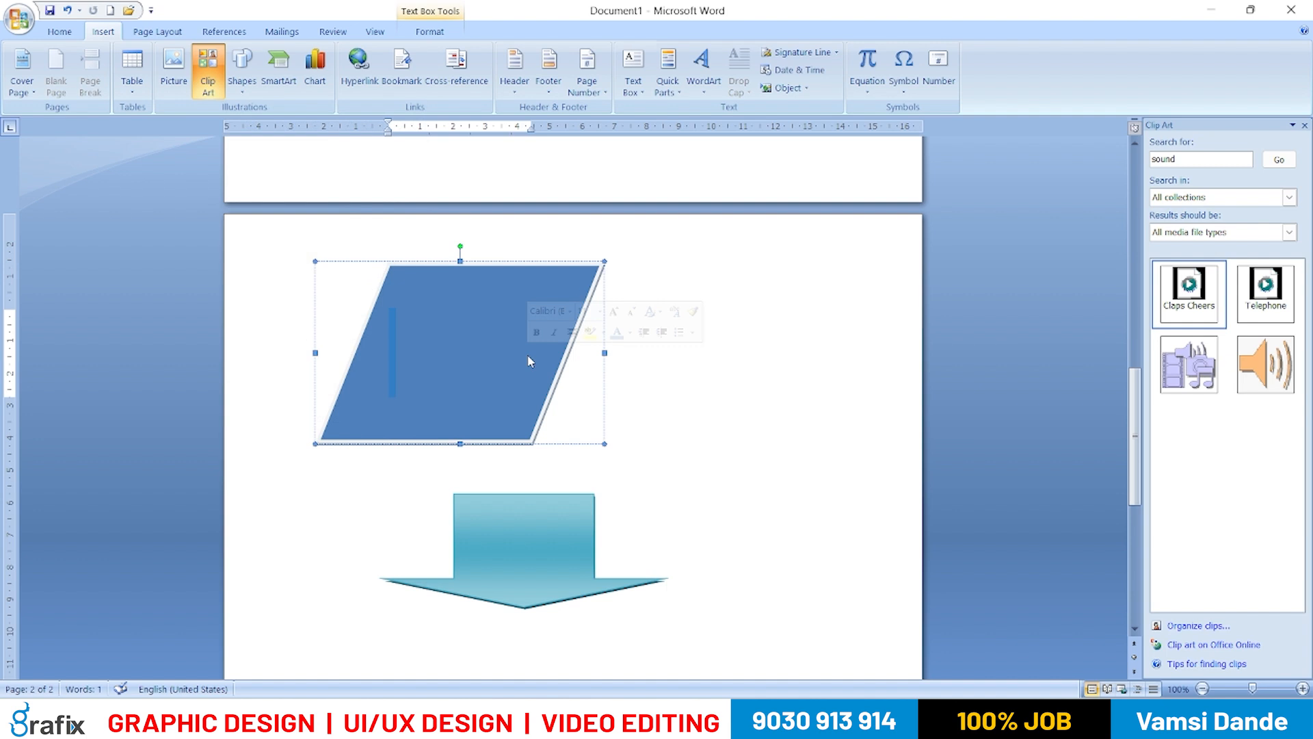
{"action": "left_click", "coordinate": [477, 309]}
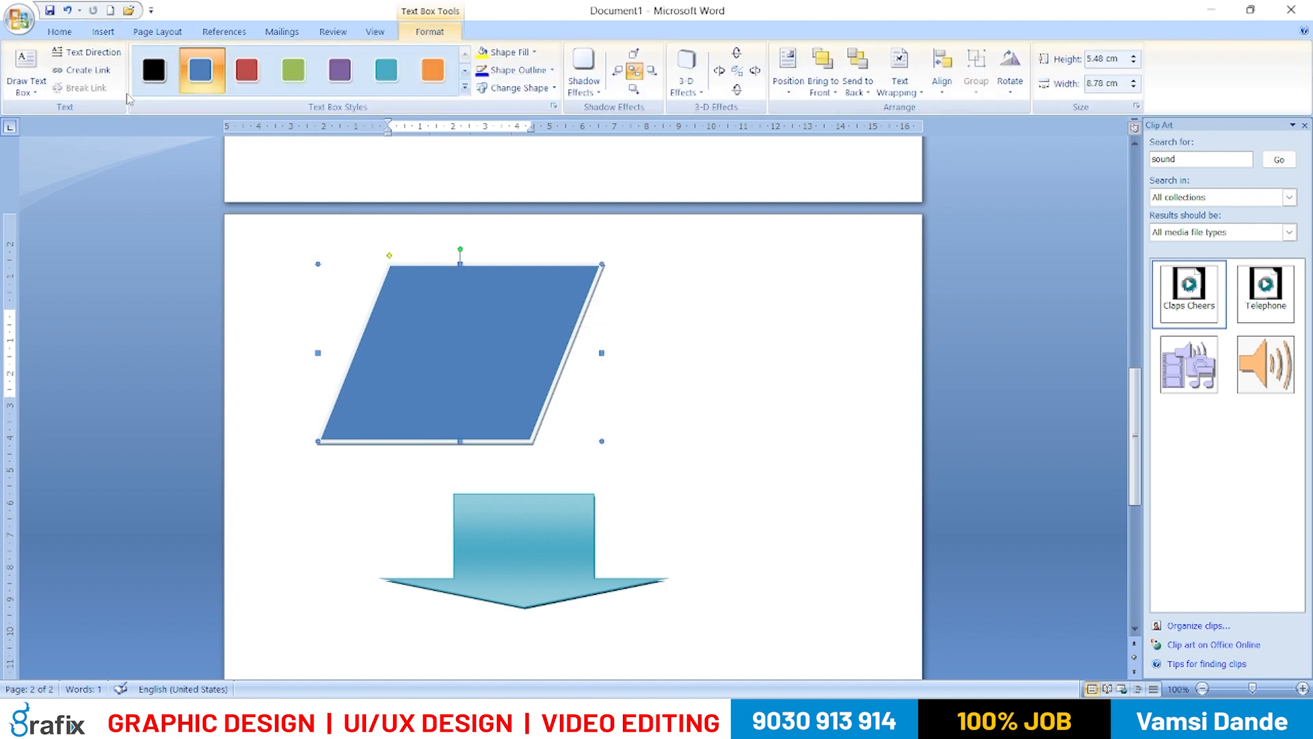
- Try the light green diagonal gradient on the parallelogram and replace it with the solid red style with a white outline
{"action": "left_click", "coordinate": [418, 350]}
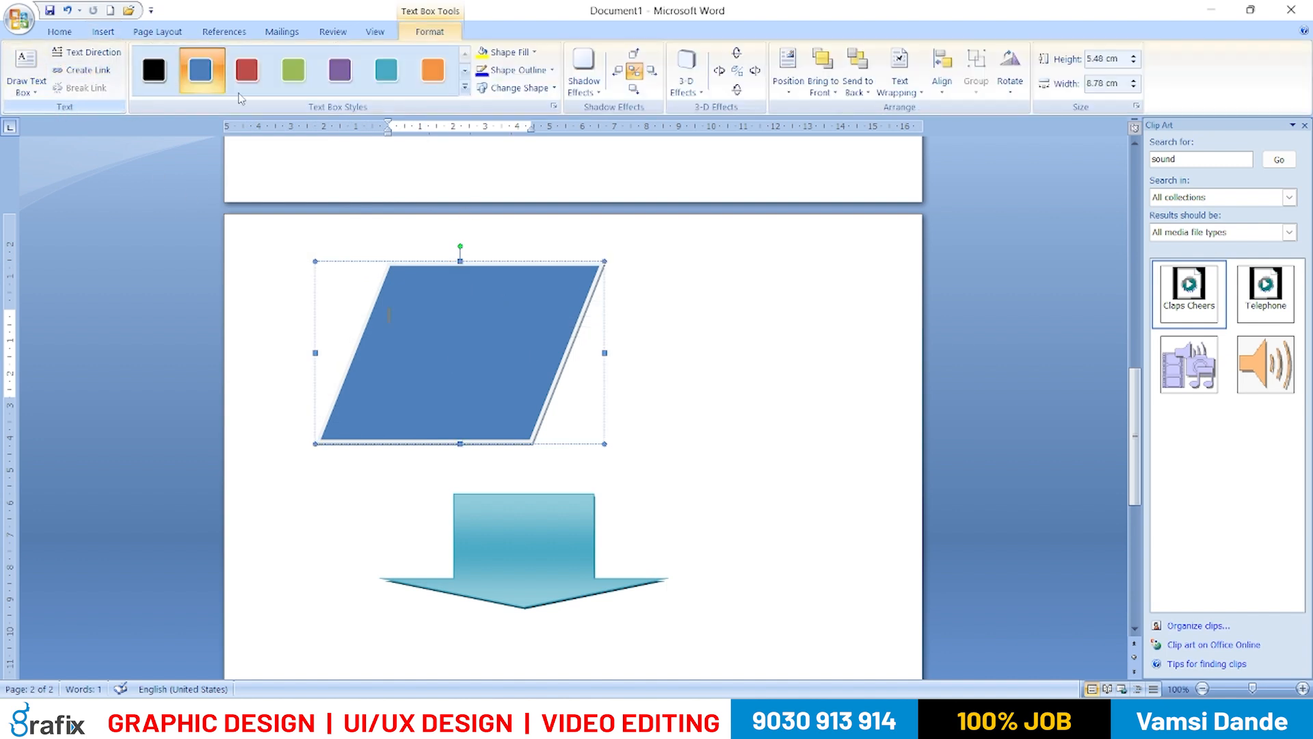
{"action": "left_click", "coordinate": [464, 87]}
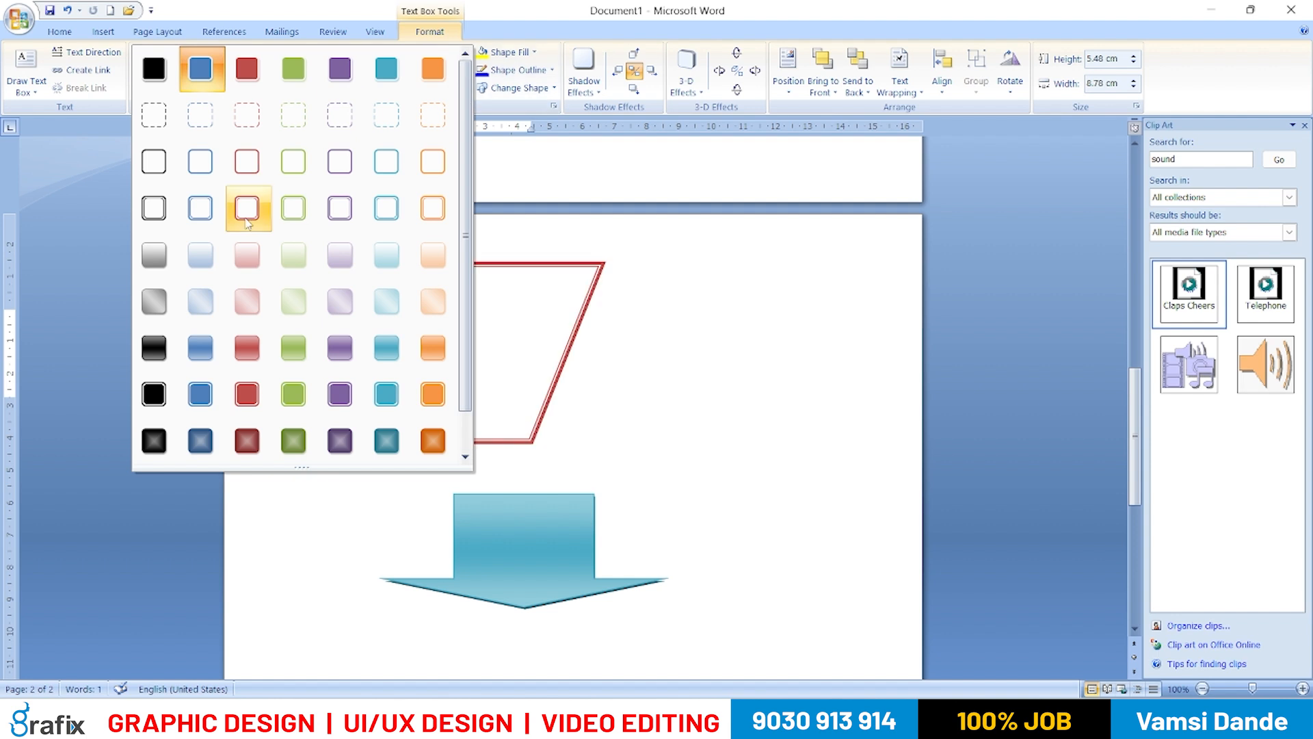
{"action": "left_click", "coordinate": [287, 307]}
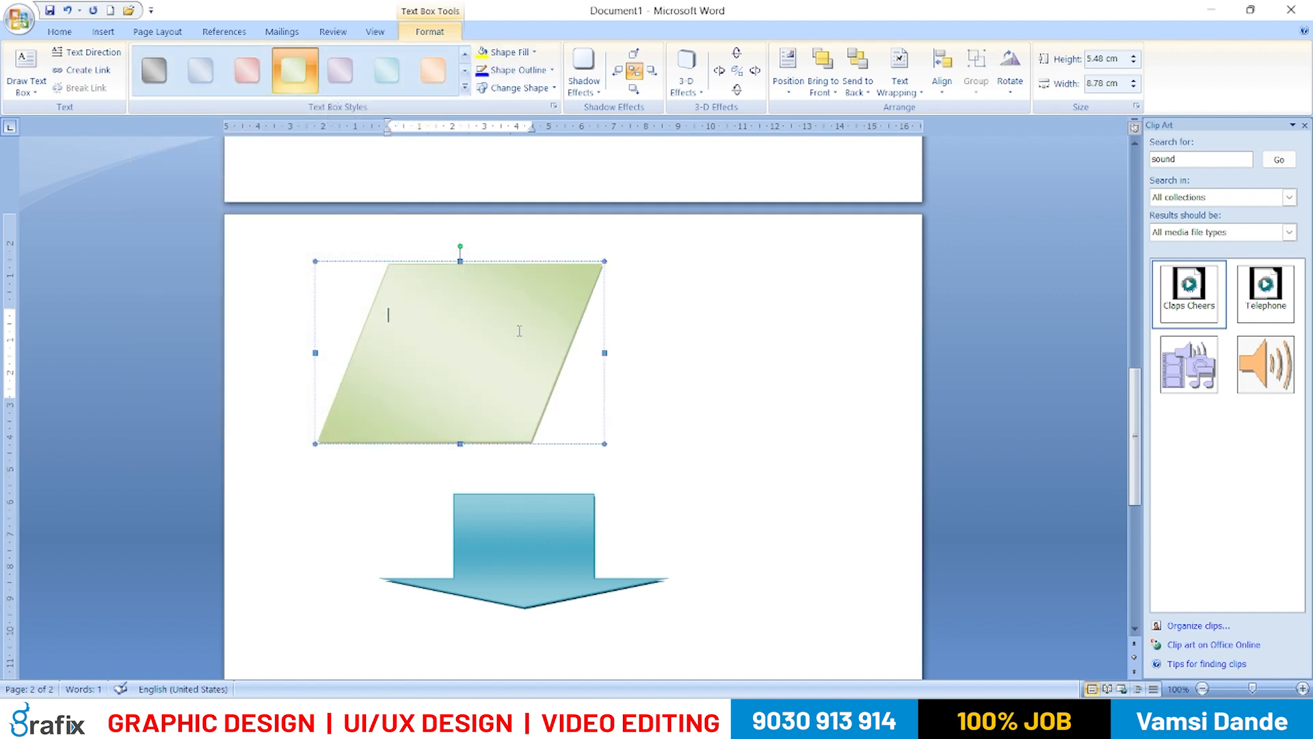
{"action": "left_click", "coordinate": [465, 86]}
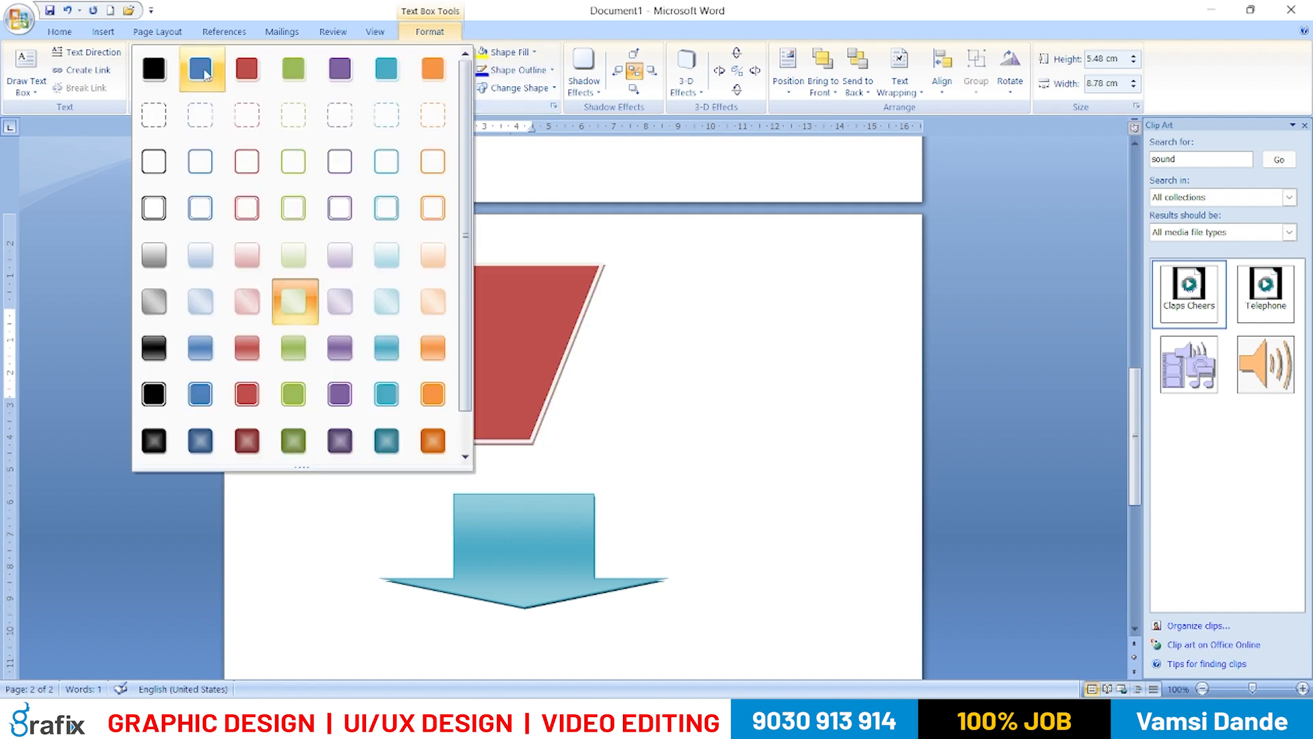
{"action": "left_click", "coordinate": [249, 71]}
{"action": "left_click", "coordinate": [401, 314]}
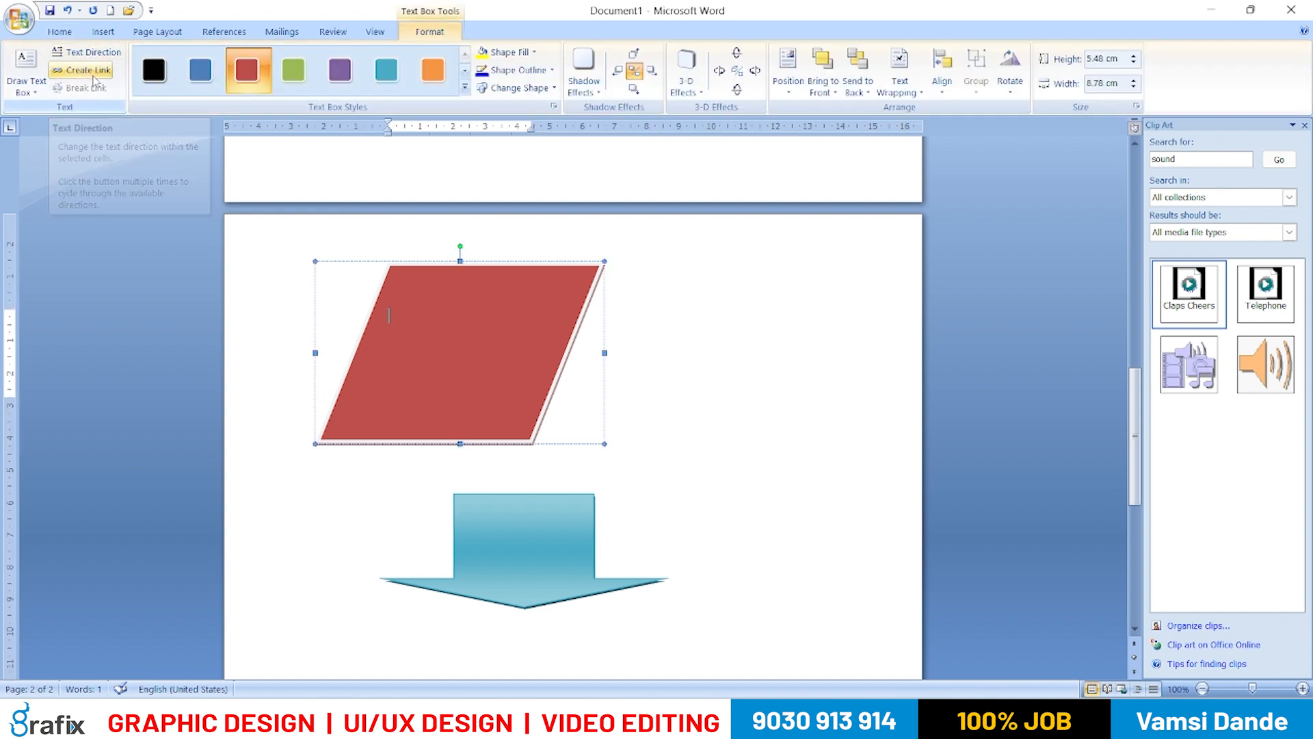
- Draw a text box about 2.94 by 4.74 cm over the parallelogram and enter "JVS IT" in it
{"action": "left_click", "coordinate": [26, 78]}
{"action": "left_click", "coordinate": [43, 111]}
{"action": "left_click_drag", "start_coordinate": [360, 283], "coordinate": [515, 380]}
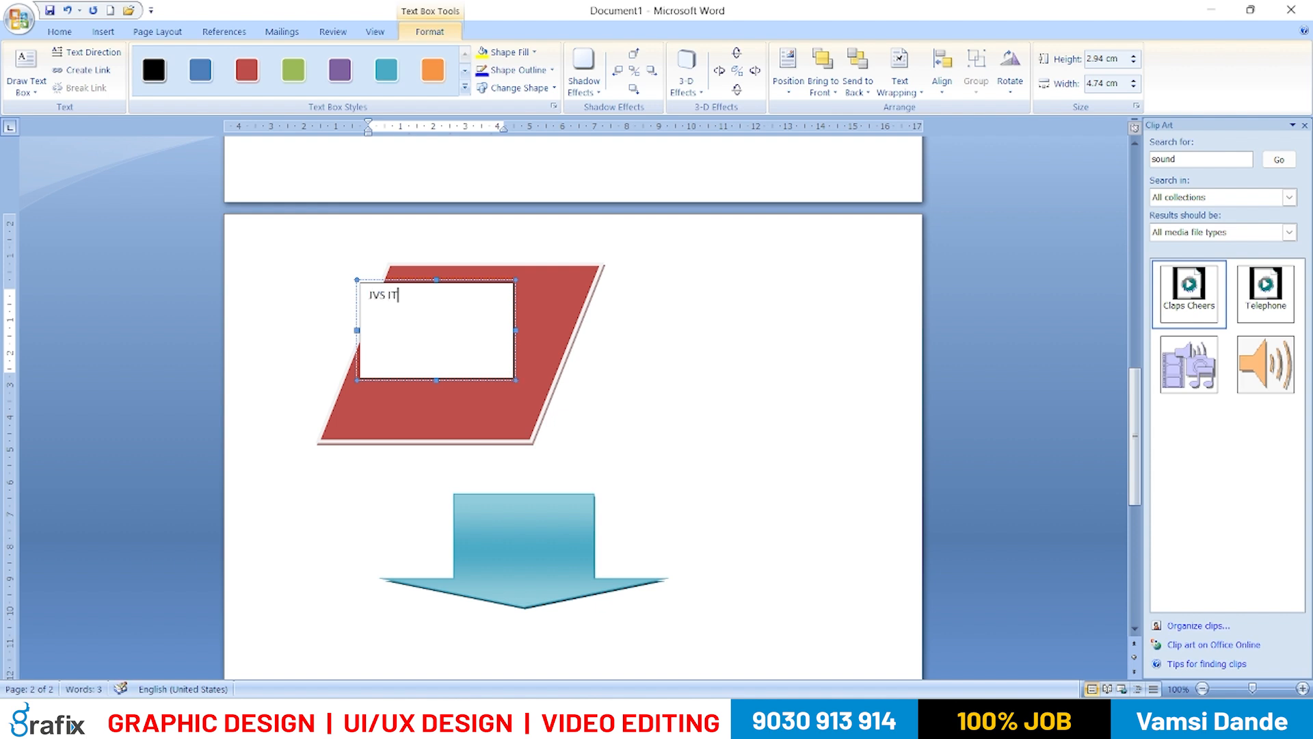
- Enlarge the "JVS IT" text until it nearly fills the width of its text box
{"action": "key", "text": "ctrl+a"}
{"action": "key", "text": "ctrl+shift+greater"}
{"action": "key", "text": "ctrl+shift+greater"}
{"action": "key", "text": "ctrl+shift+greater"}
{"action": "key", "text": "ctrl+shift+greater"}
{"action": "key", "text": "ctrl+shift+greater"}
{"action": "key", "text": "ctrl+shift+greater"}
{"action": "key", "text": "ctrl+shift+greater"}
{"action": "key", "text": "ctrl+shift+greater"}
{"action": "key", "text": "ctrl+shift+greater"}
{"action": "key", "text": "ctrl+shift+greater"}
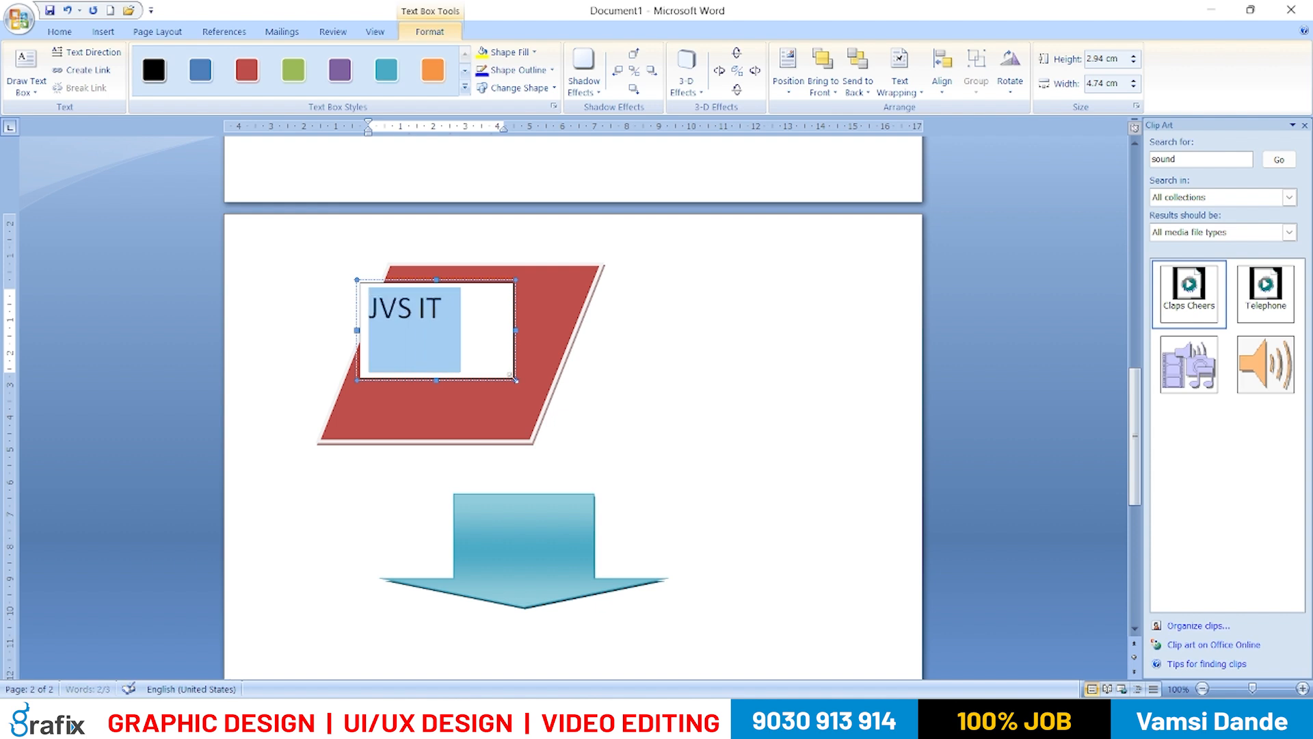
{"action": "key", "text": "ctrl+shift+less"}
{"action": "key", "text": "ctrl+shift+less"}
{"action": "key", "text": "ctrl+shift+greater"}
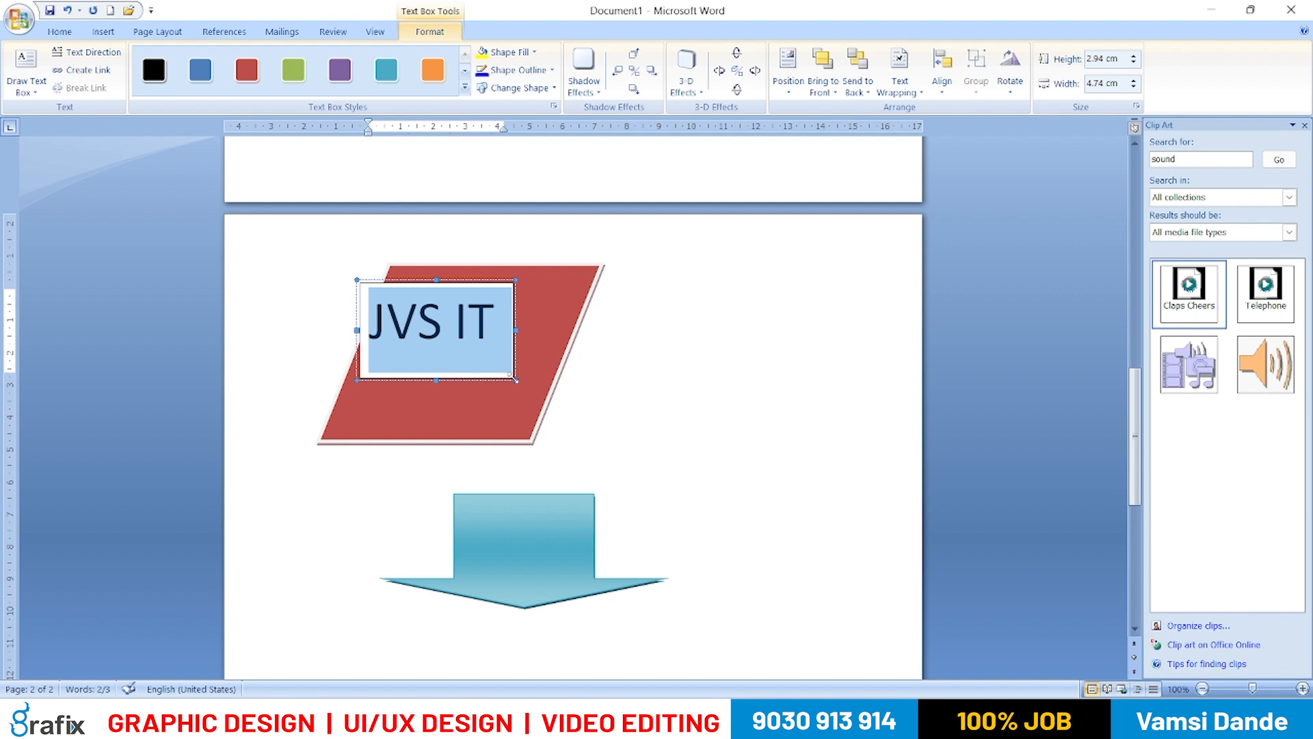
- Select the "JVS IT" text in the text box and set its font colour to yellow
{"action": "left_click", "coordinate": [647, 346]}
{"action": "left_click", "coordinate": [486, 311]}
{"action": "left_click_drag", "start_coordinate": [477, 318], "coordinate": [352, 311]}
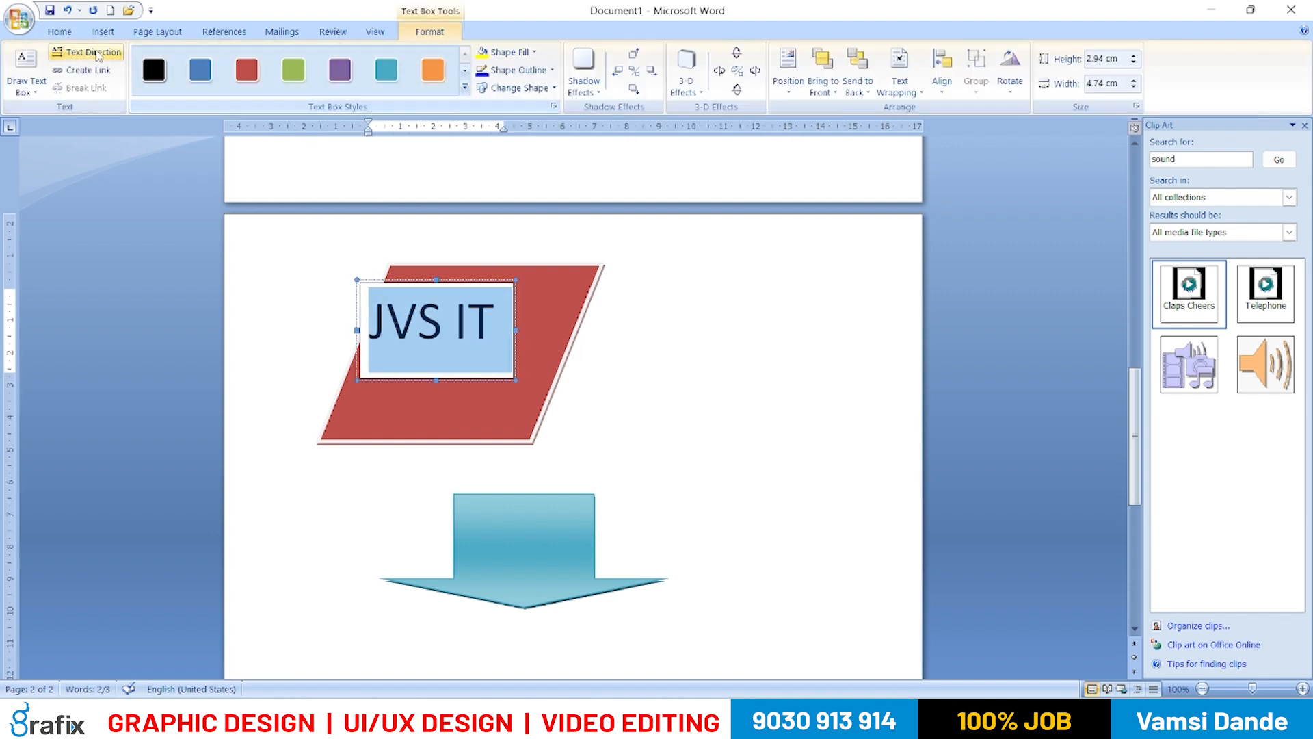
{"action": "left_click", "coordinate": [60, 31]}
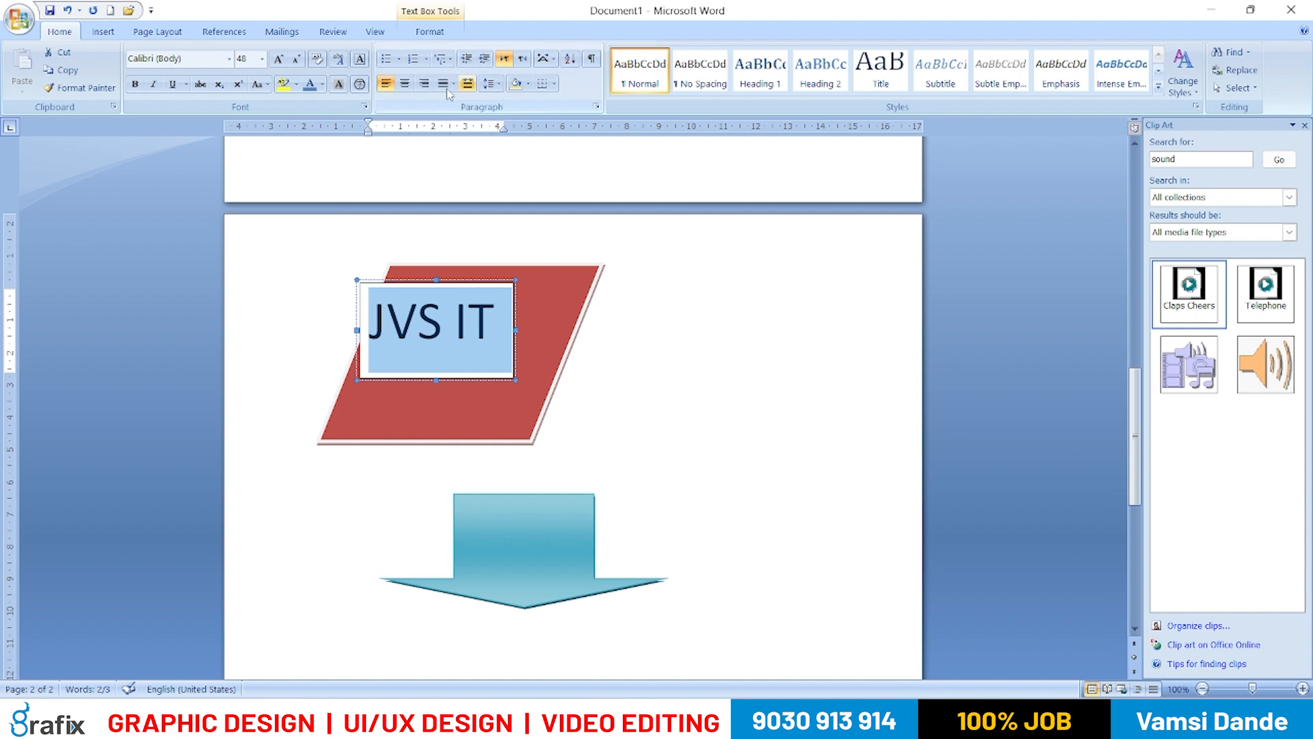
{"action": "left_click", "coordinate": [322, 84]}
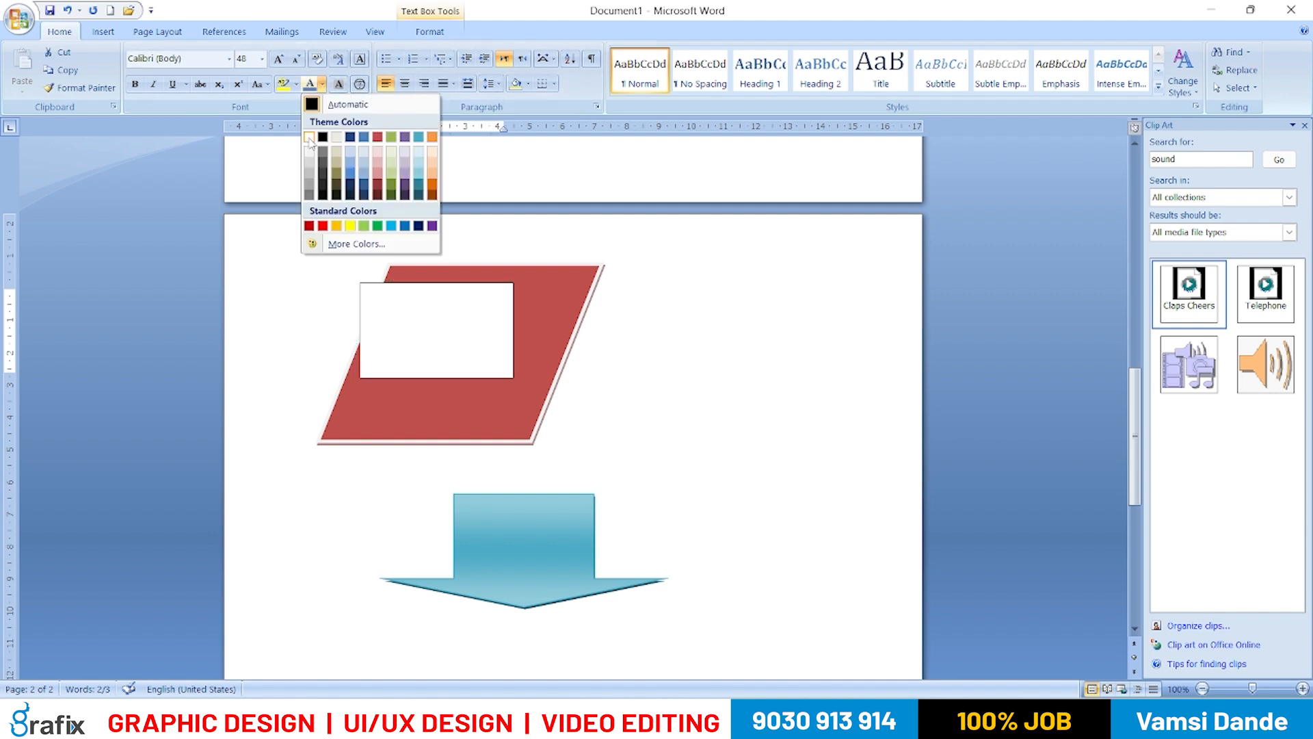
{"action": "left_click", "coordinate": [349, 225]}
- Reposition the "JVS IT" text box so it sits centred within the red parallelogram
{"action": "left_click", "coordinate": [496, 346]}
{"action": "left_click_drag", "start_coordinate": [490, 286], "coordinate": [513, 289]}
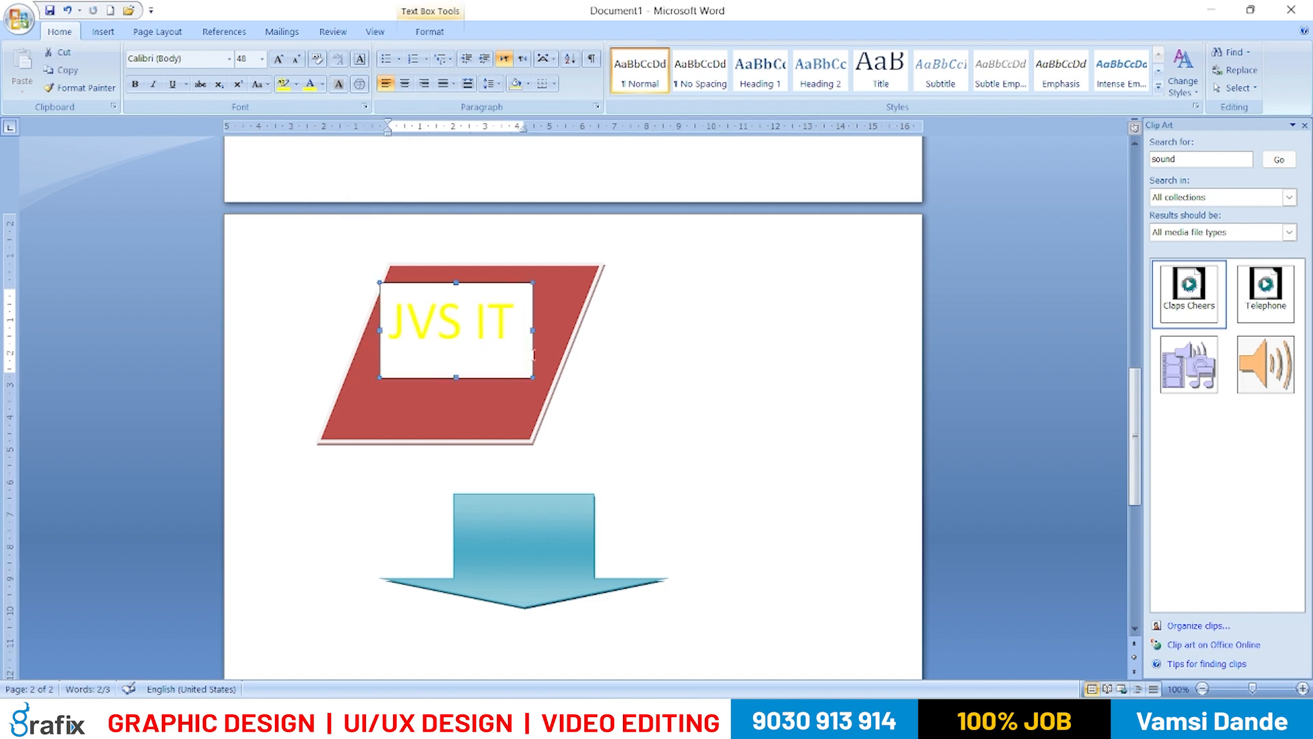
{"action": "left_click_drag", "start_coordinate": [509, 281], "coordinate": [543, 304]}
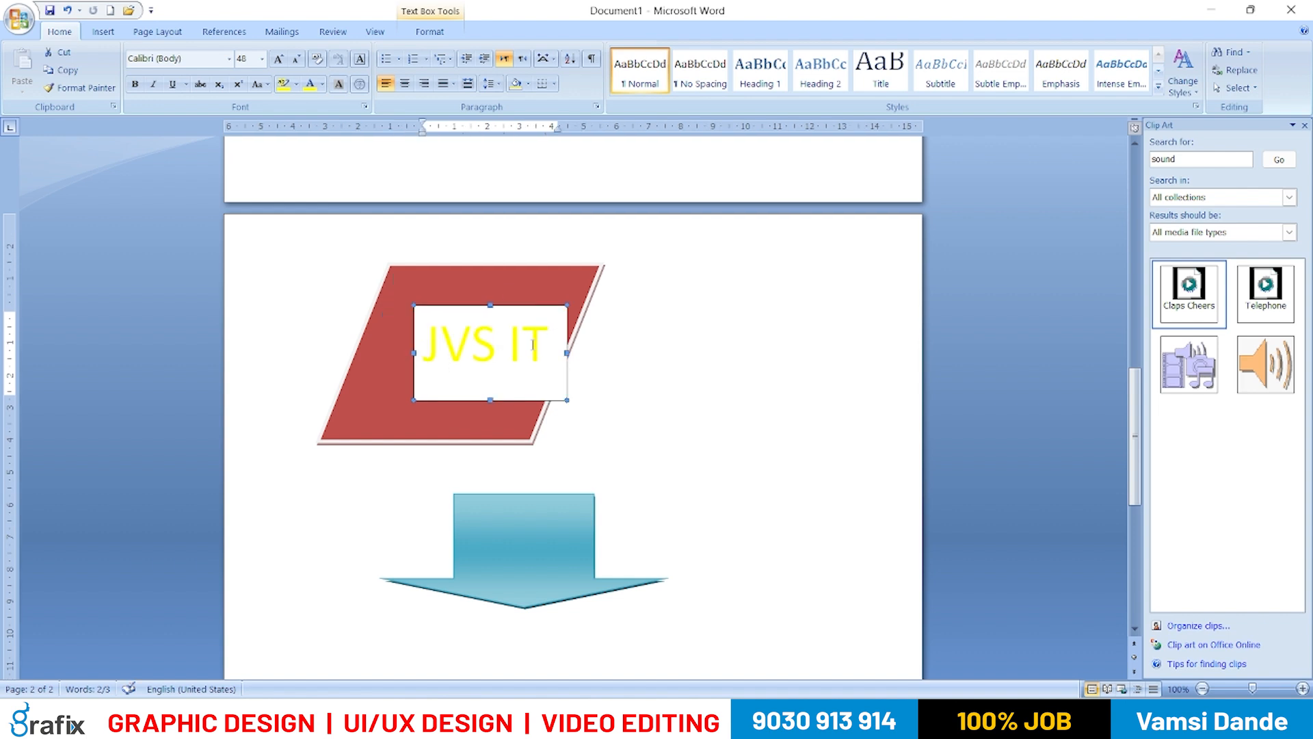
{"action": "left_click", "coordinate": [459, 277]}
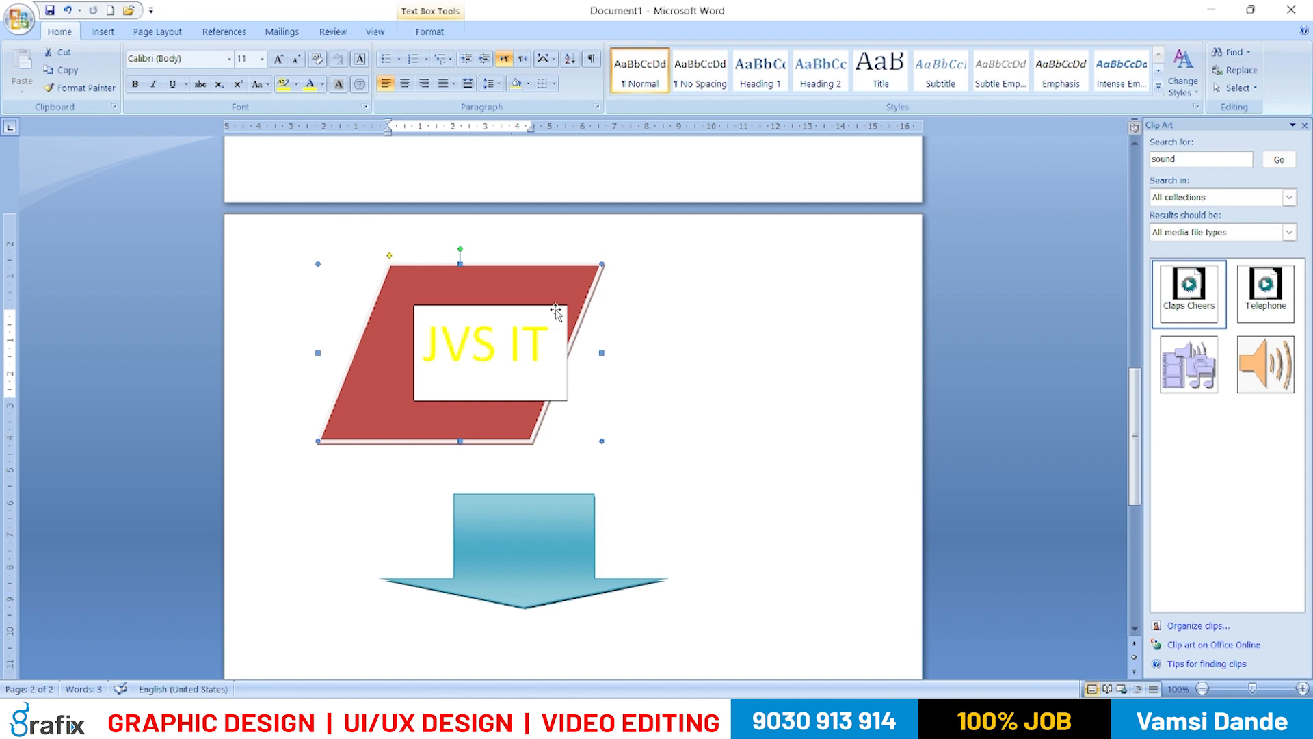
{"action": "left_click_drag", "start_coordinate": [556, 309], "coordinate": [555, 300]}
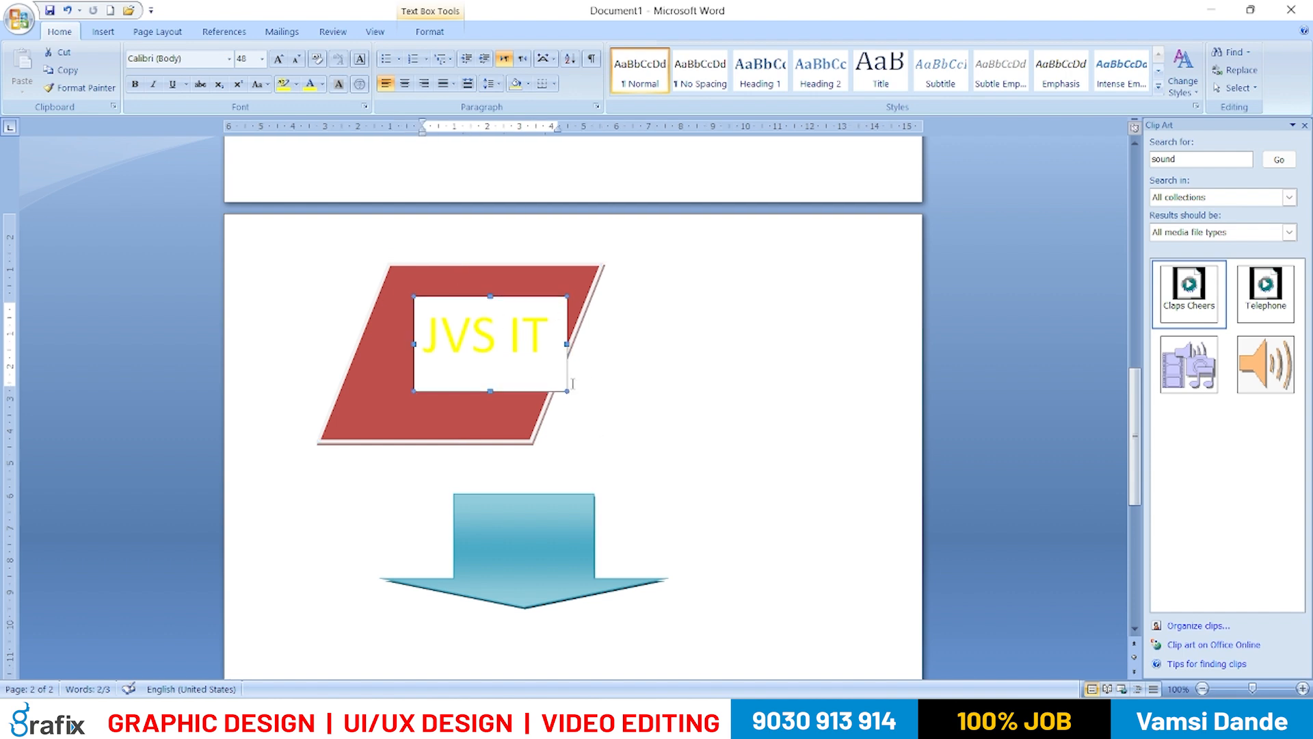
{"action": "left_click_drag", "start_coordinate": [530, 294], "coordinate": [511, 297]}
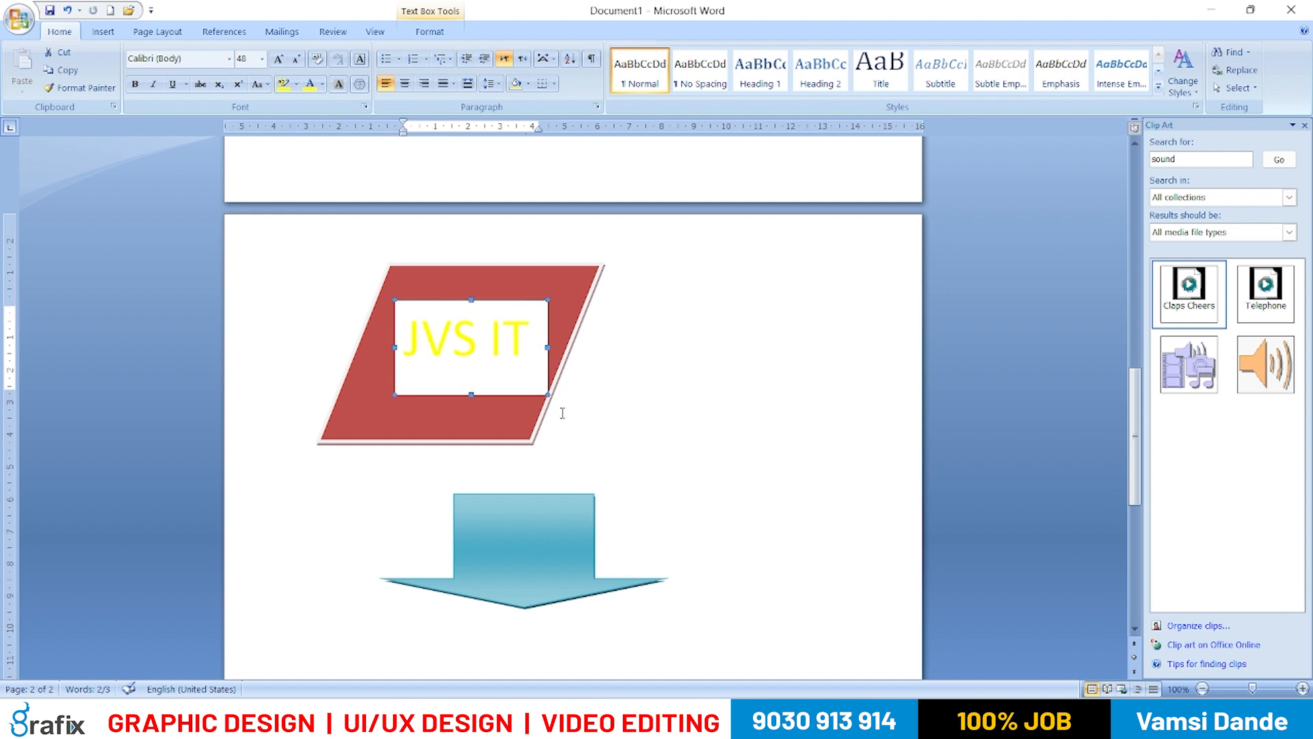
- Remove both the fill and the outline of the "JVS IT" text box
{"action": "double_click", "coordinate": [517, 302]}
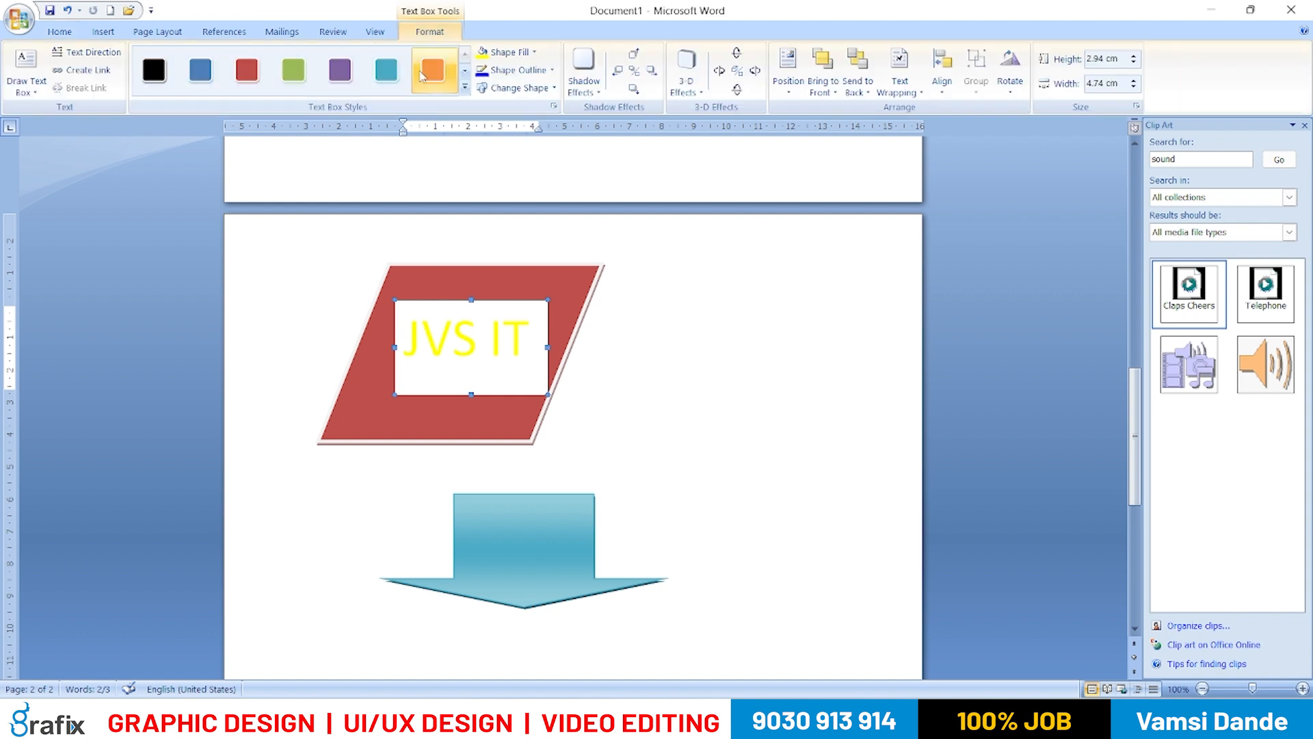
{"action": "left_click", "coordinate": [738, 397]}
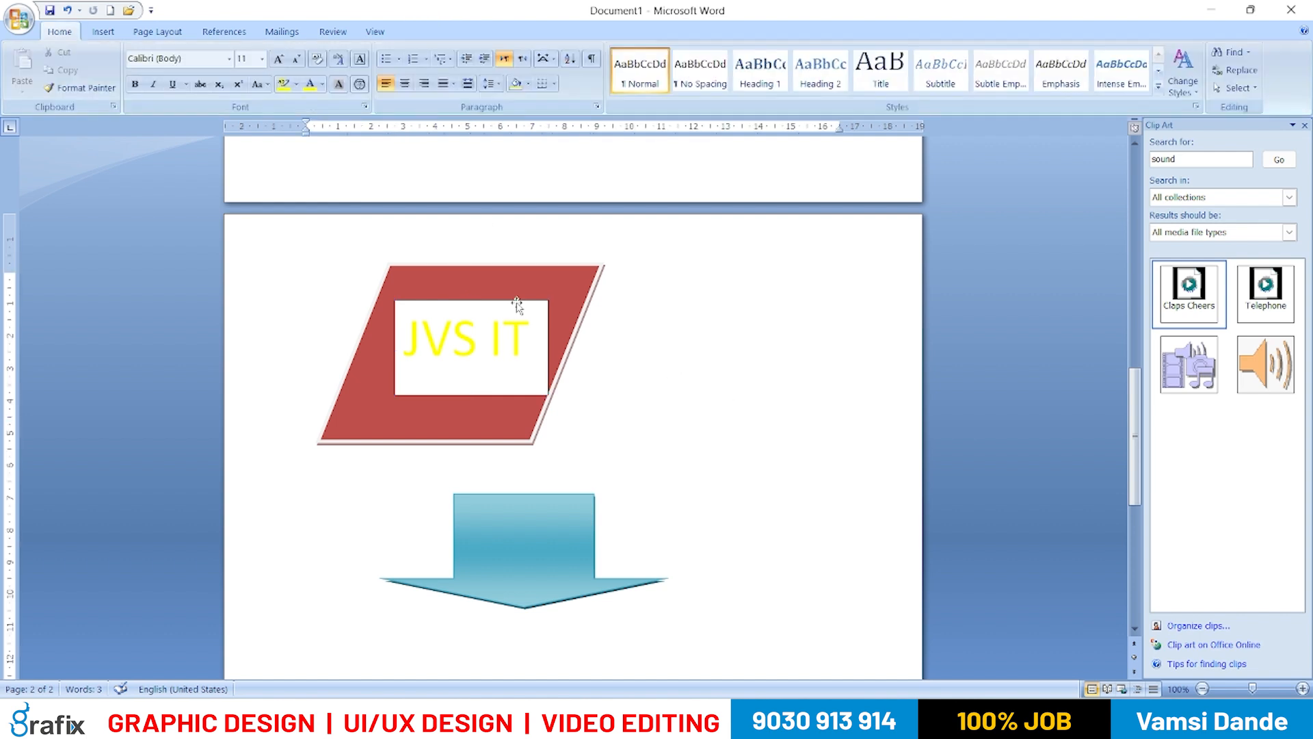
{"action": "double_click", "coordinate": [517, 301]}
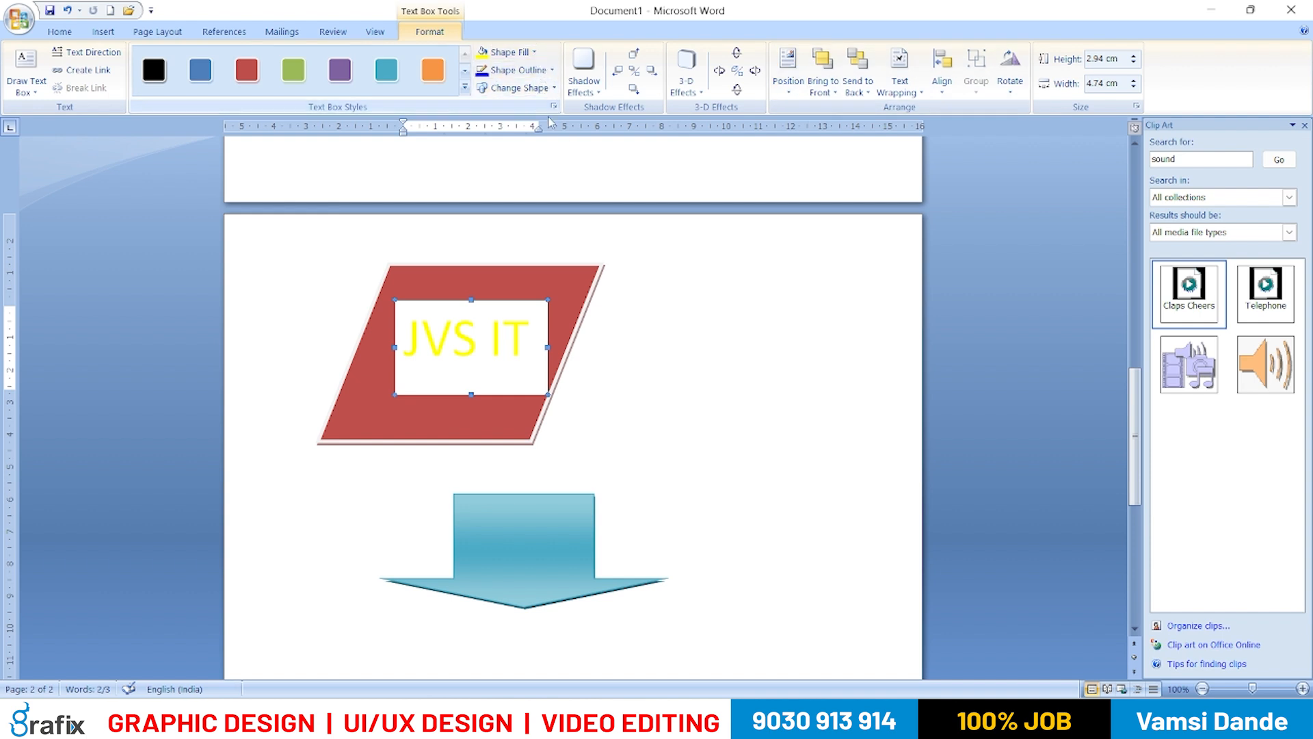
{"action": "left_click", "coordinate": [534, 53]}
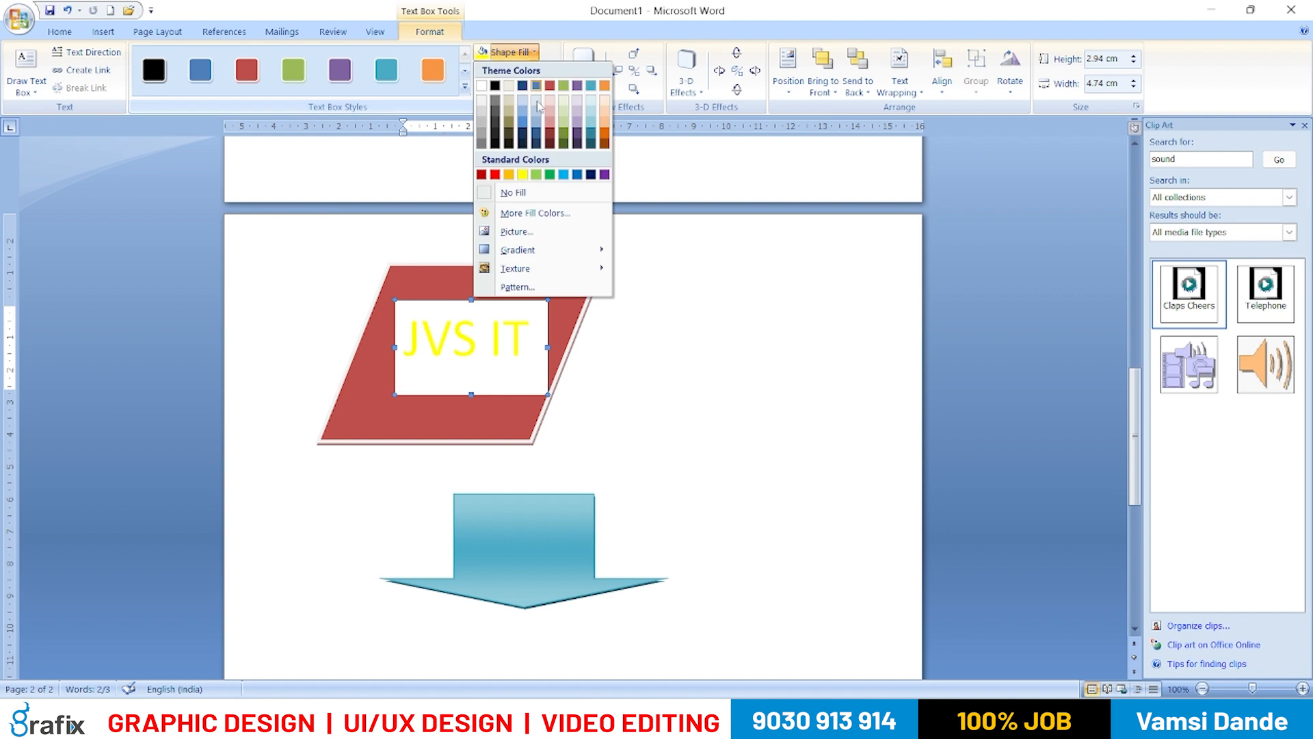
{"action": "left_click", "coordinate": [540, 193]}
{"action": "left_click", "coordinate": [518, 70]}
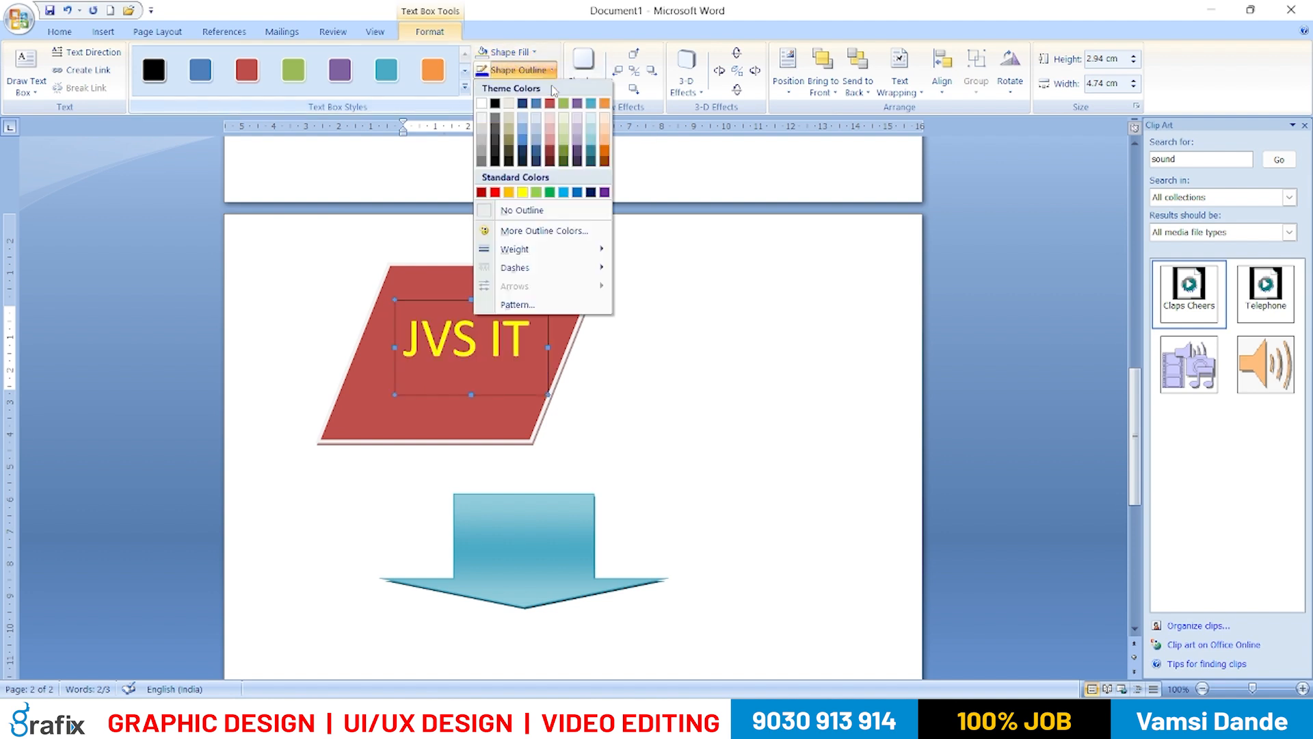
{"action": "left_click", "coordinate": [521, 210]}
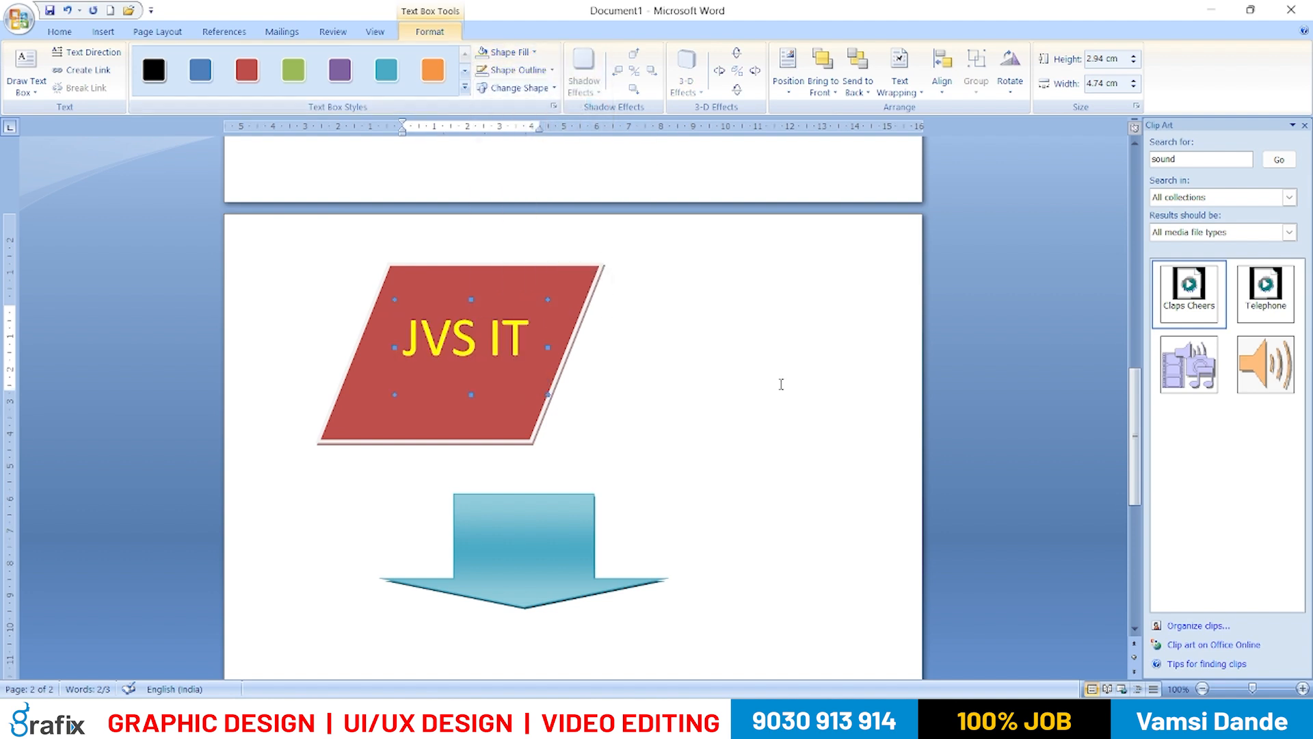
{"action": "left_click", "coordinate": [780, 383]}
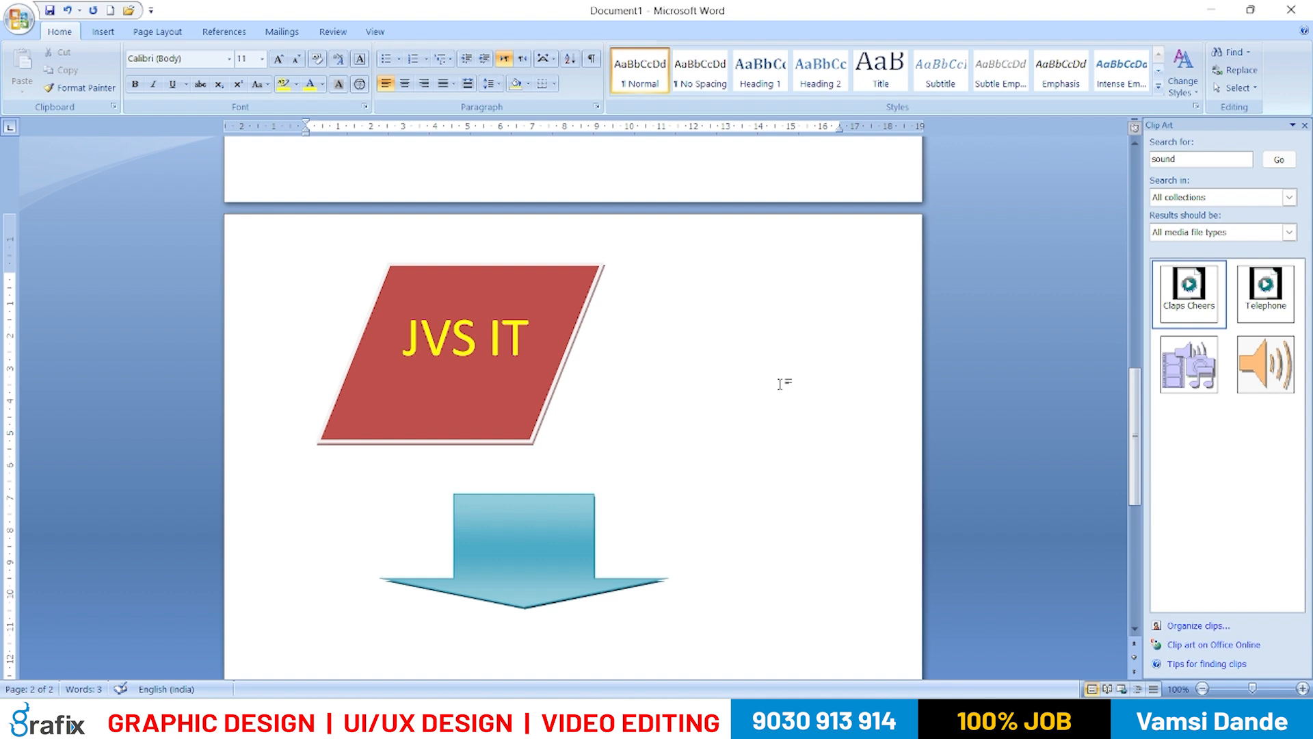
- Draw a text box about 8.51 cm high and 6.03 cm wide to the right of the parallelogram
{"action": "left_click", "coordinate": [103, 31]}
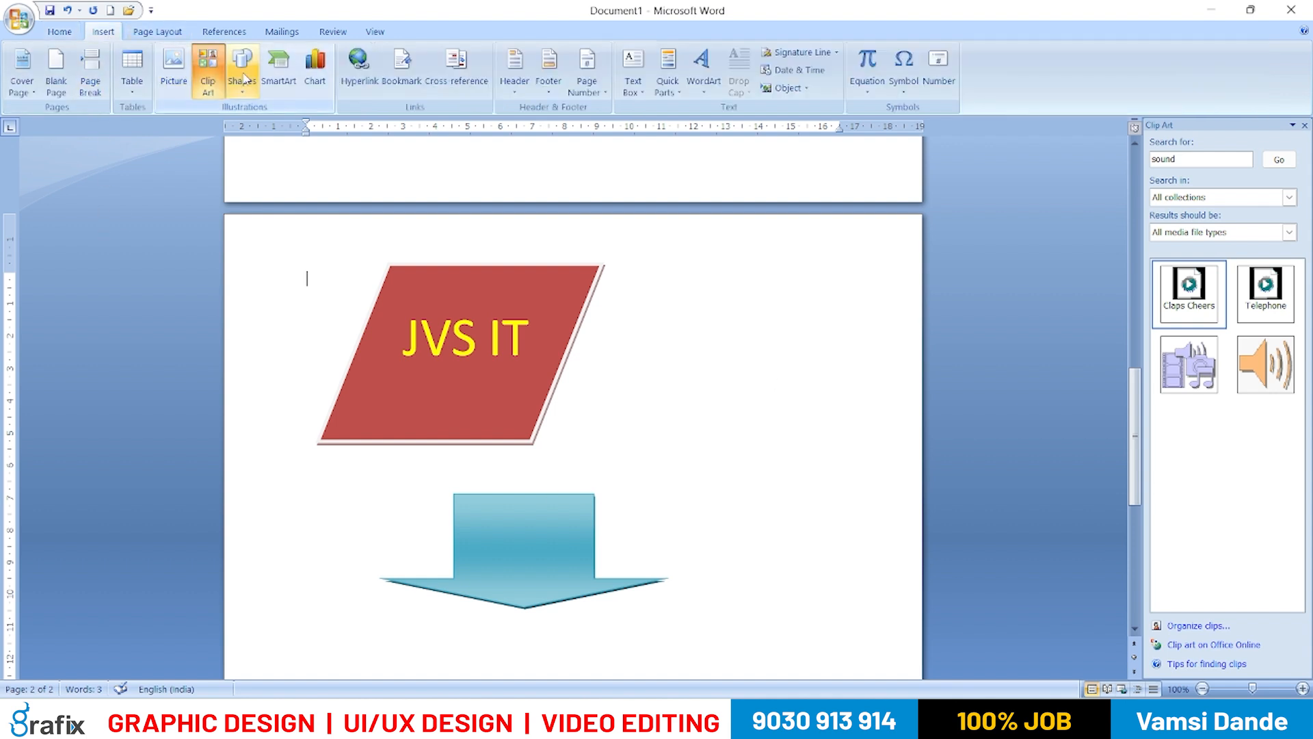
{"action": "left_click", "coordinate": [520, 274]}
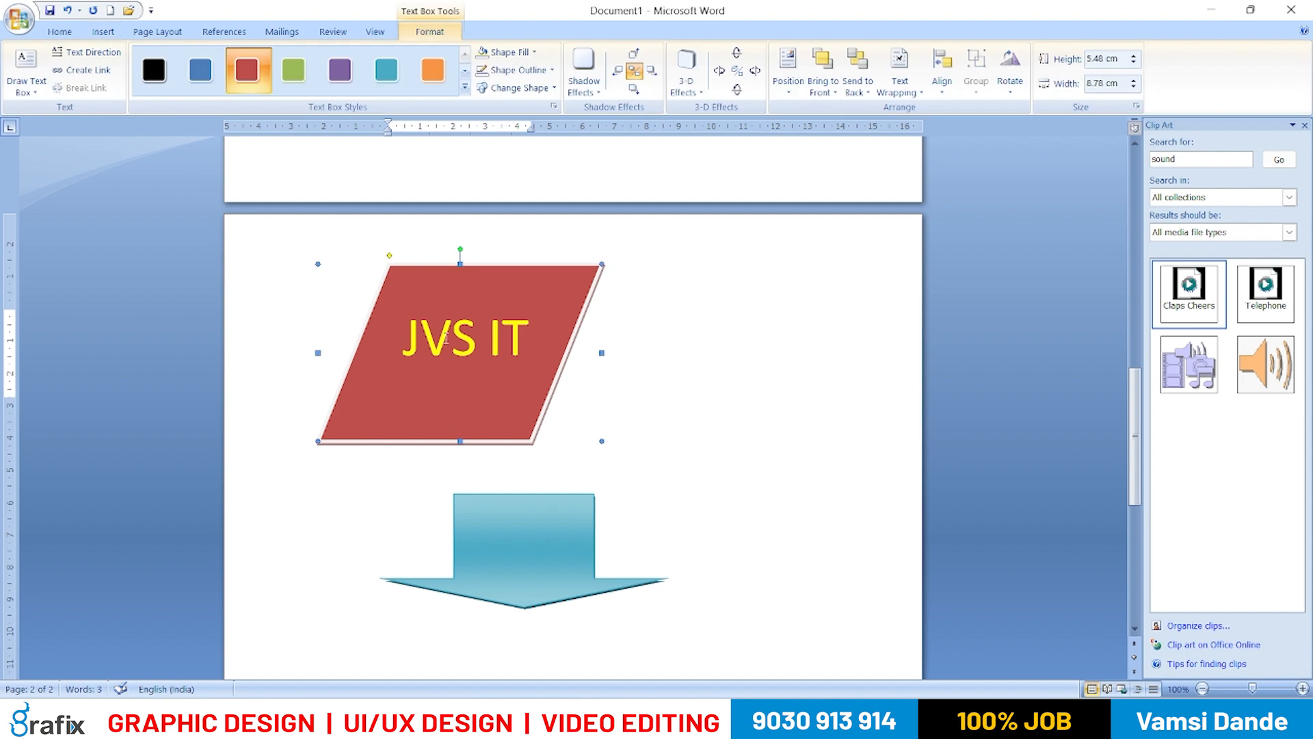
{"action": "left_click", "coordinate": [31, 86]}
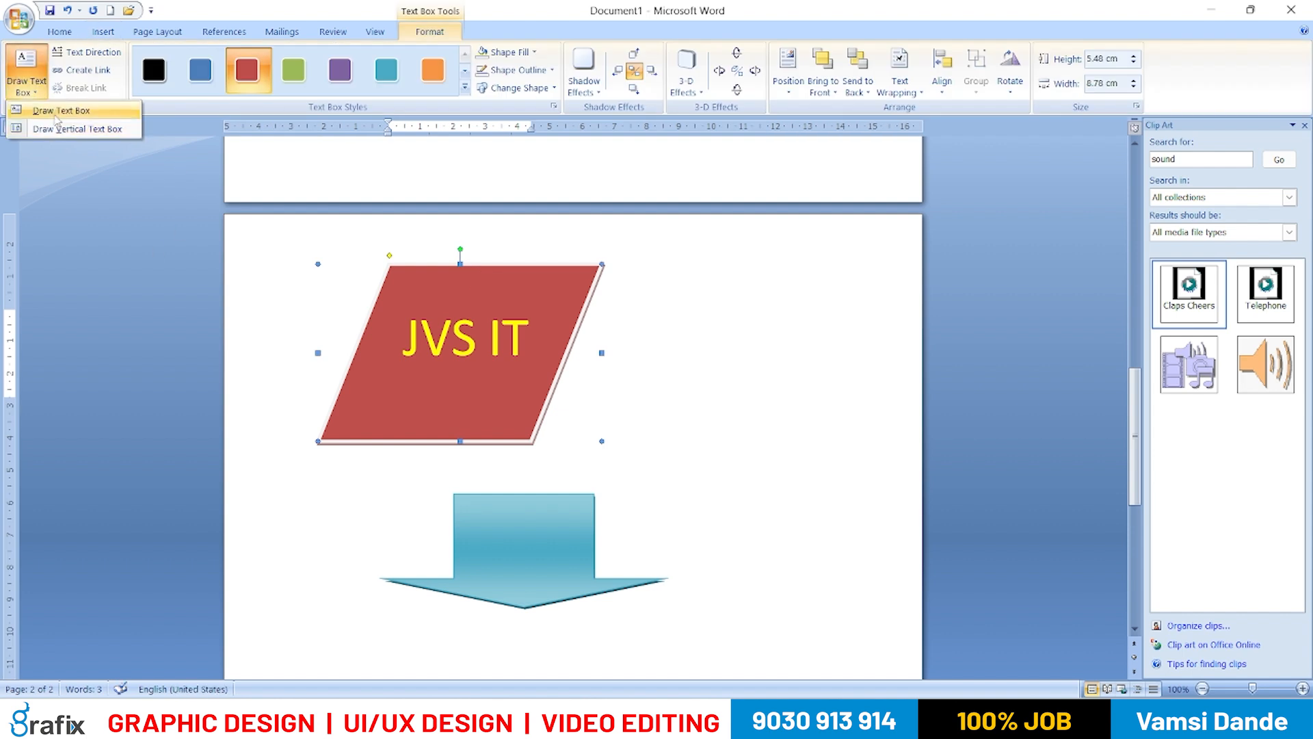
{"action": "left_click", "coordinate": [56, 111]}
{"action": "left_click_drag", "start_coordinate": [647, 305], "coordinate": [845, 580]}
{"action": "mouse_move", "coordinate": [808, 718]}
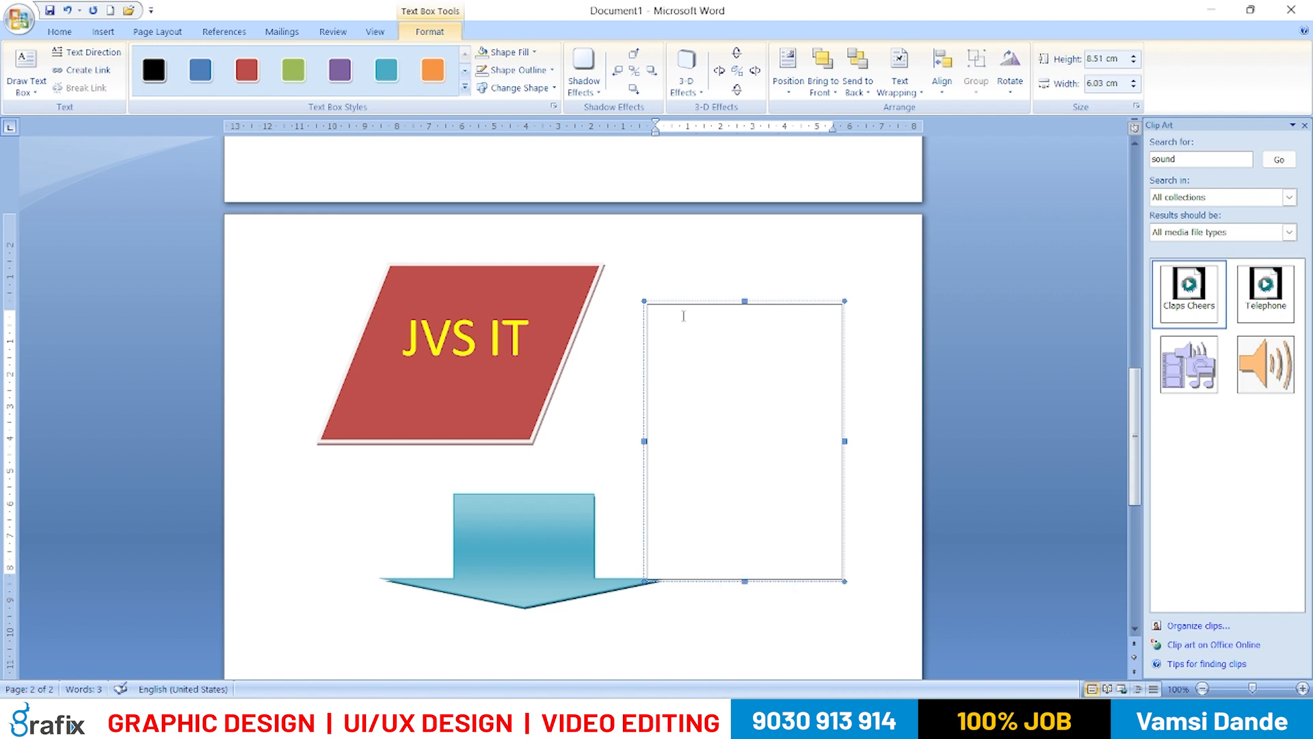
- Enter "Services" and "MS office" on separate lines in the empty text box beside the parallelogram
{"action": "left_click", "coordinate": [465, 87]}
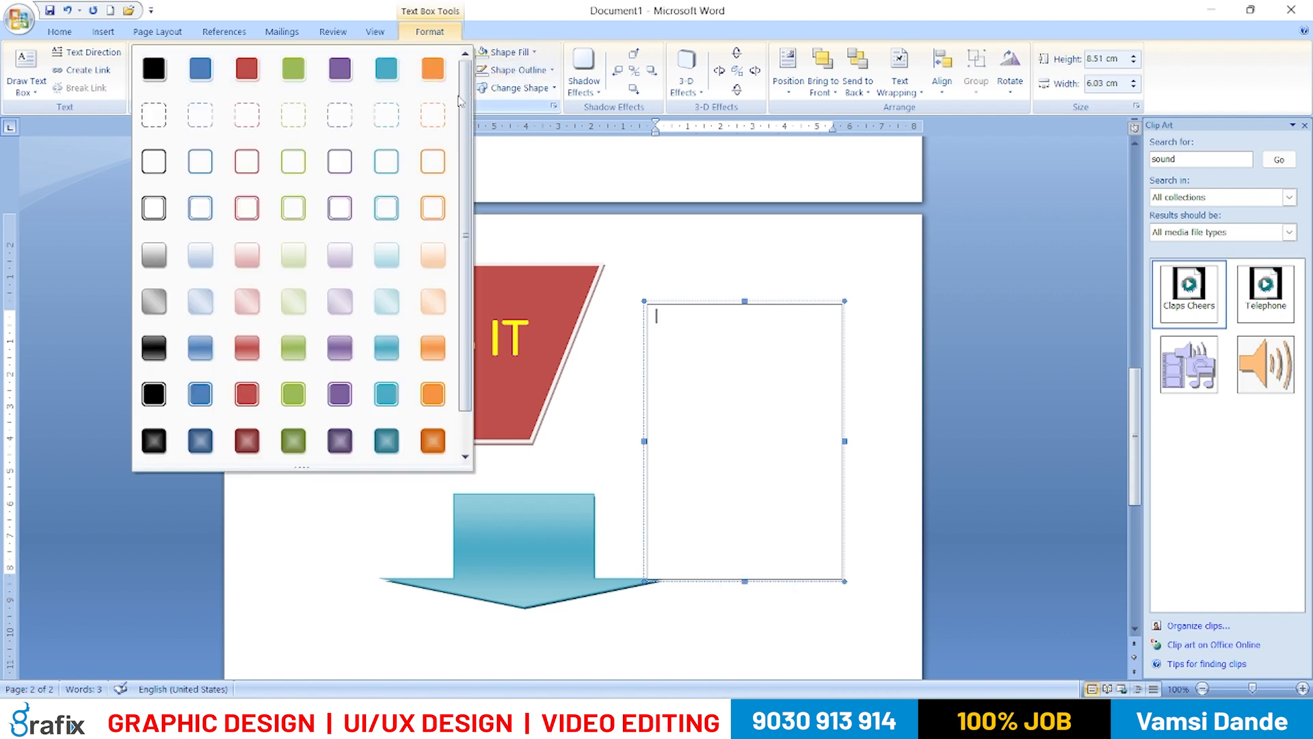
{"action": "left_click", "coordinate": [681, 319]}
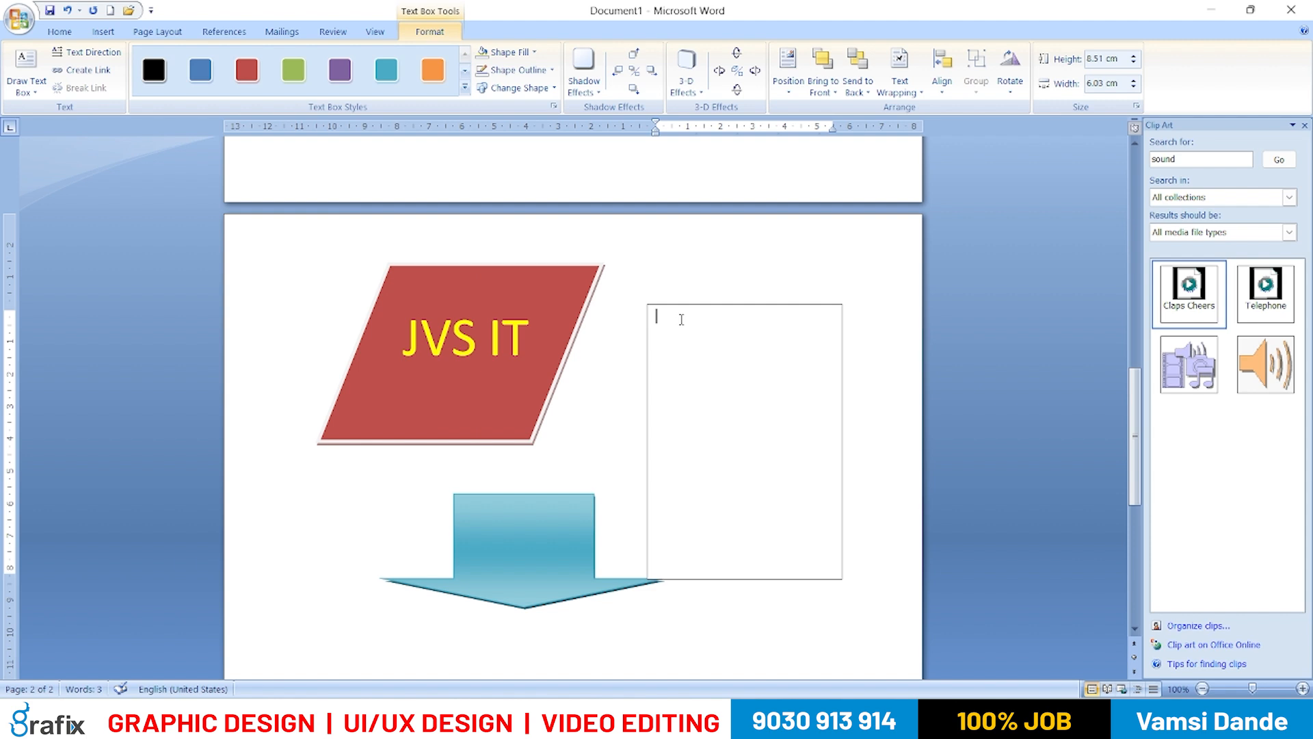
{"action": "type", "text": "SErvuces"}
{"action": "key", "text": "Return"}
{"action": "double_click", "coordinate": [710, 320]}
{"action": "type", "text": "Services"}
{"action": "key", "text": "Return"}
{"action": "type", "text": "MS office"}
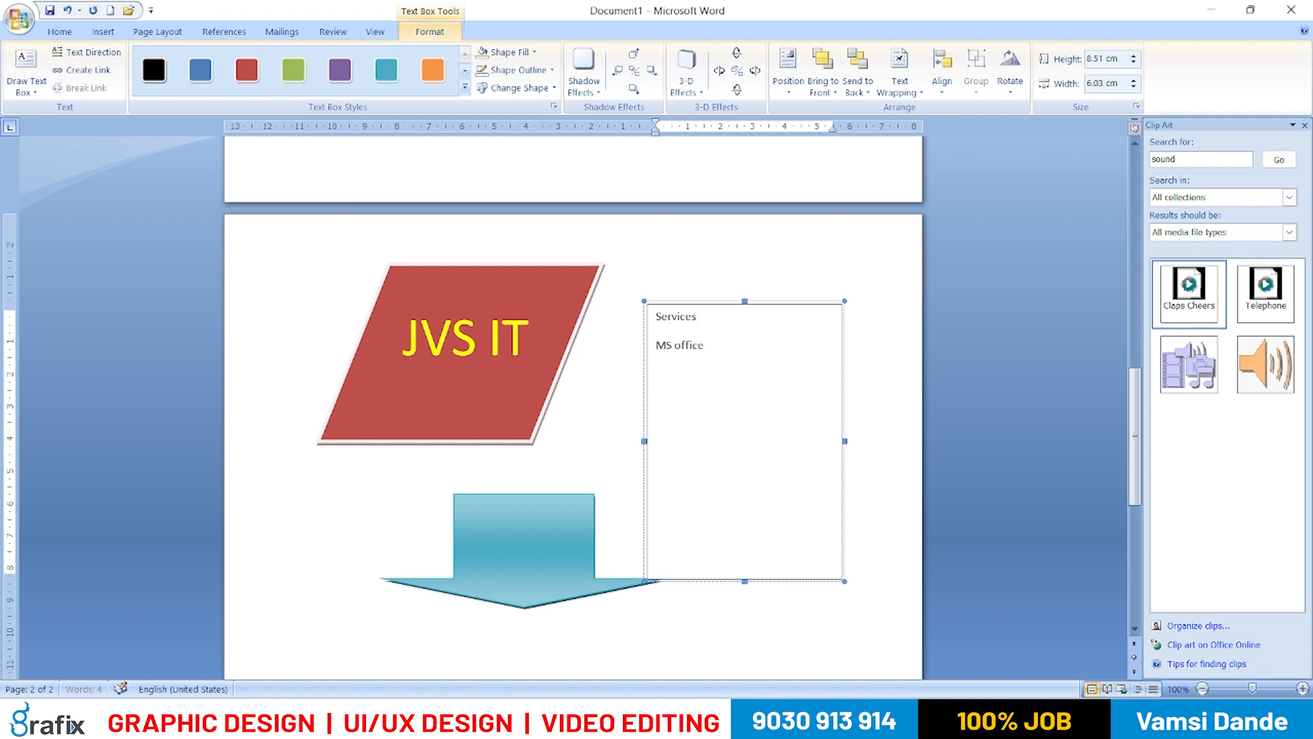
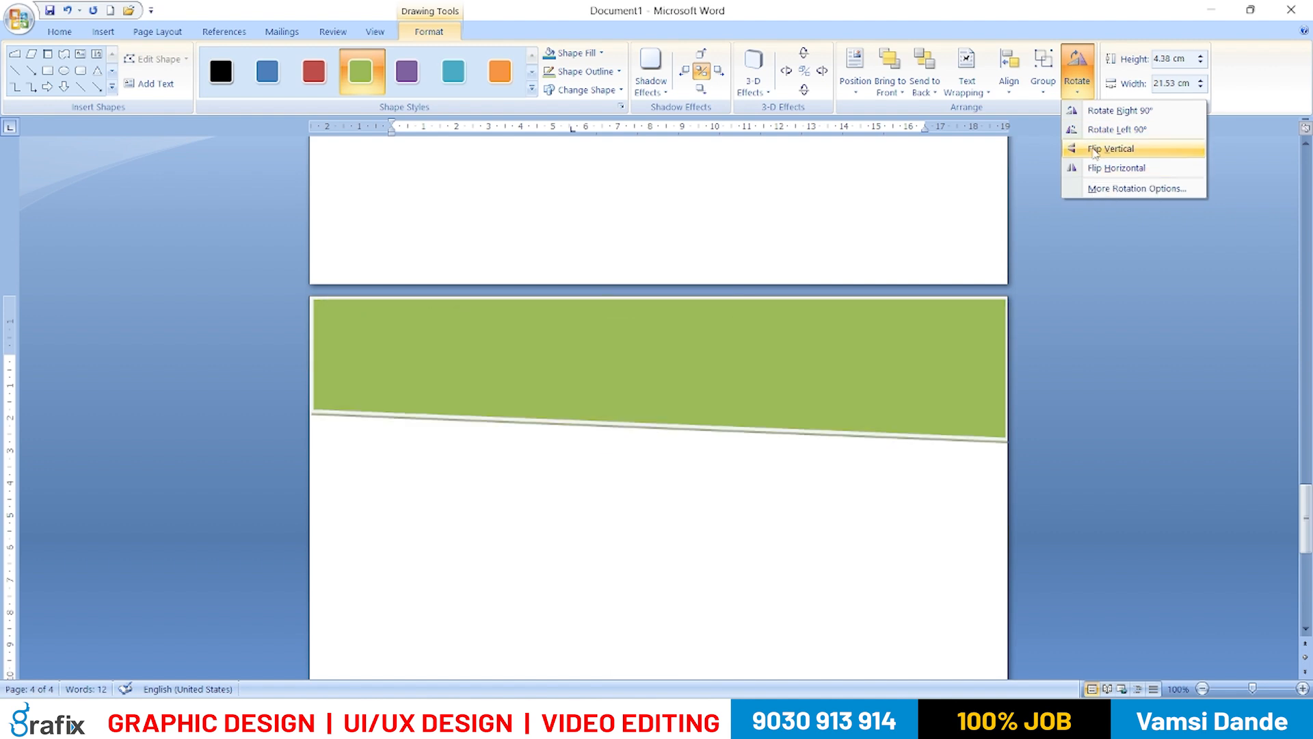
- Flip the green slanted banner at the top of the page vertically and horizontally
{"action": "left_click", "coordinate": [1095, 150]}
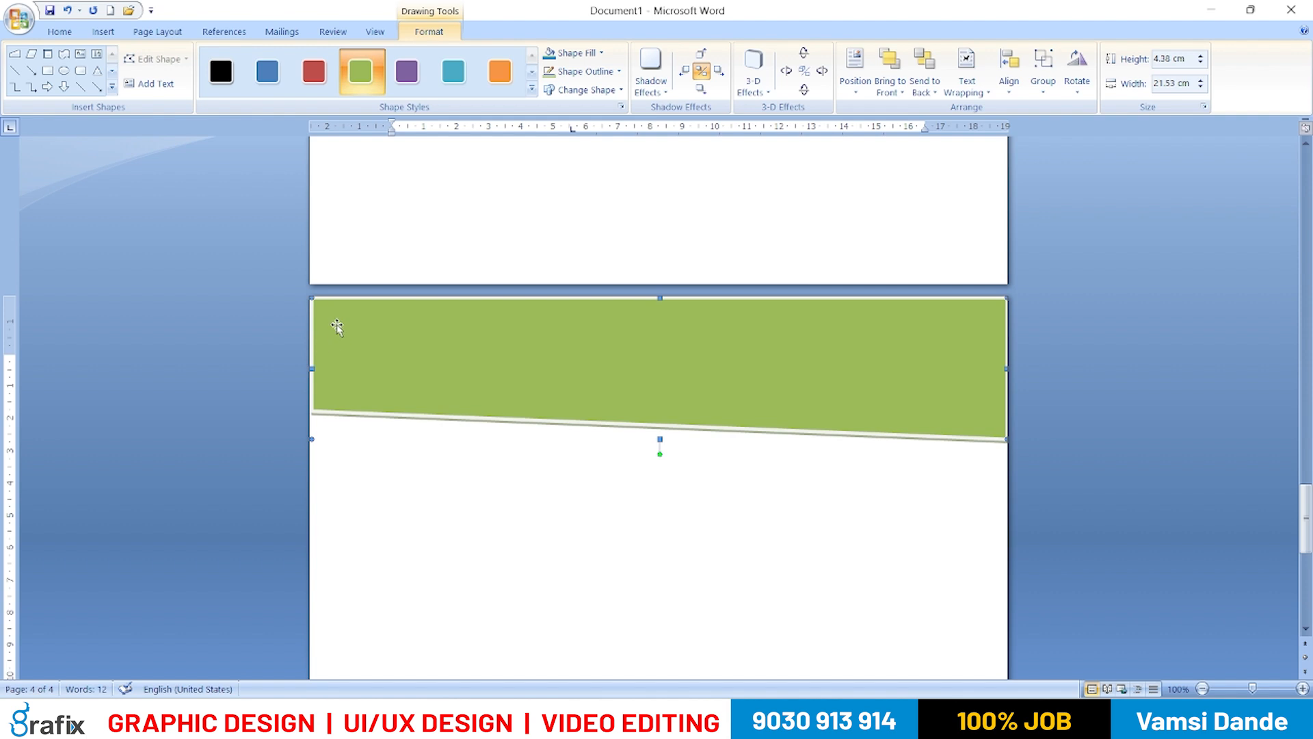
{"action": "left_click", "coordinate": [1078, 93]}
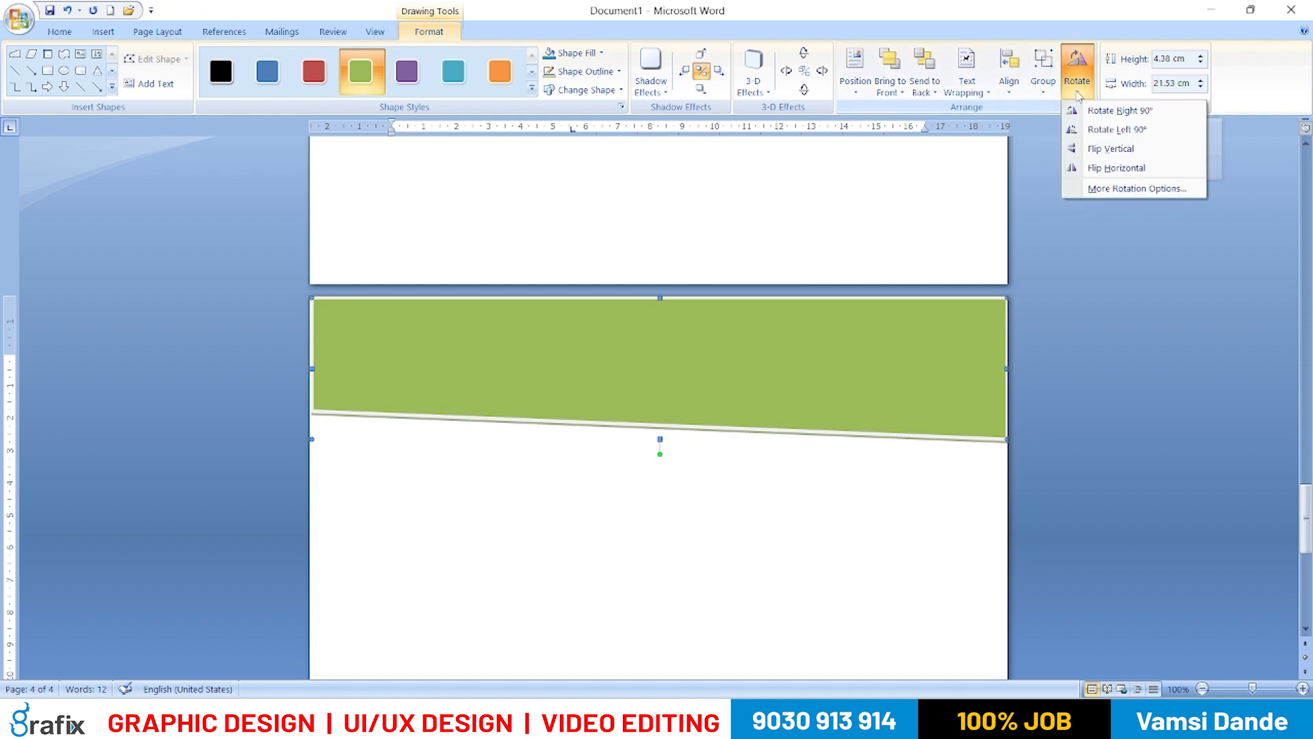
{"action": "left_click", "coordinate": [1096, 170]}
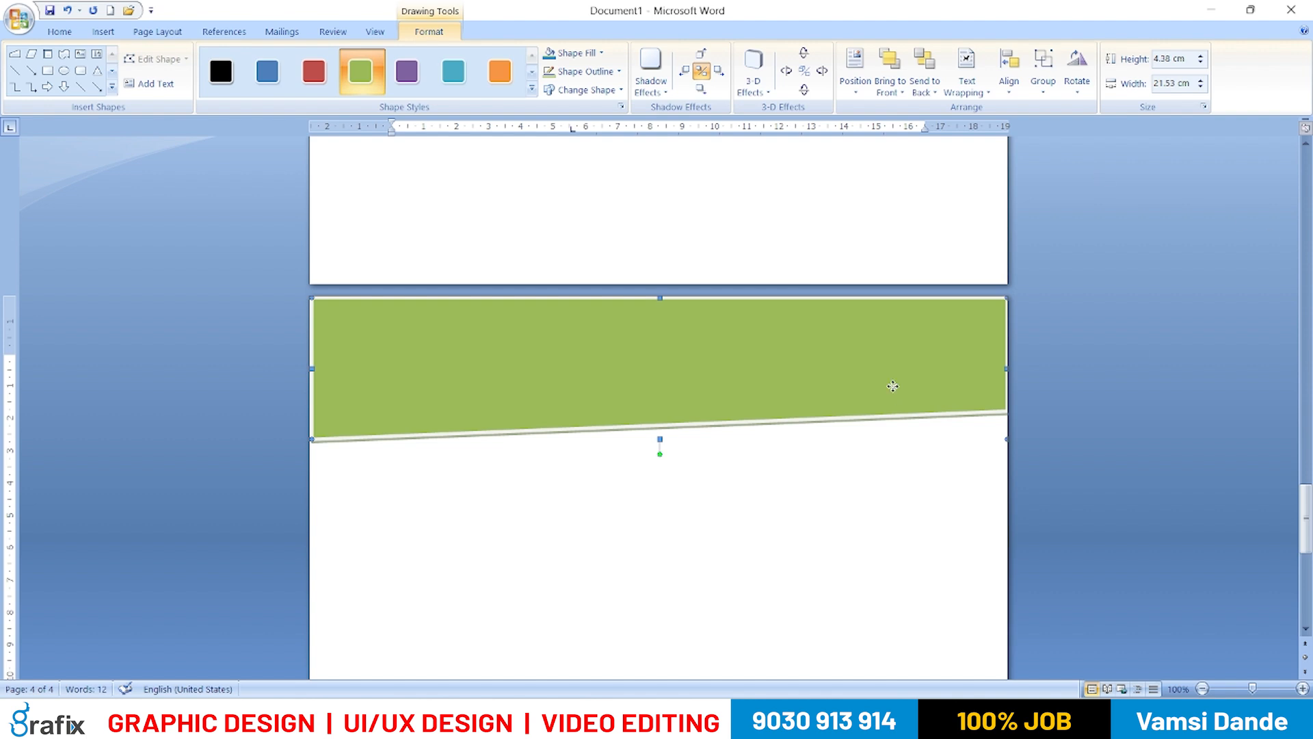
- Try pasting a copy of the green banner and moving it to the bottom of the page, and delete the copy
{"action": "scroll", "coordinate": [927, 305], "scroll_direction": "down", "scroll_amount": 1}
{"action": "scroll", "coordinate": [927, 306], "scroll_direction": "down", "scroll_amount": 6}
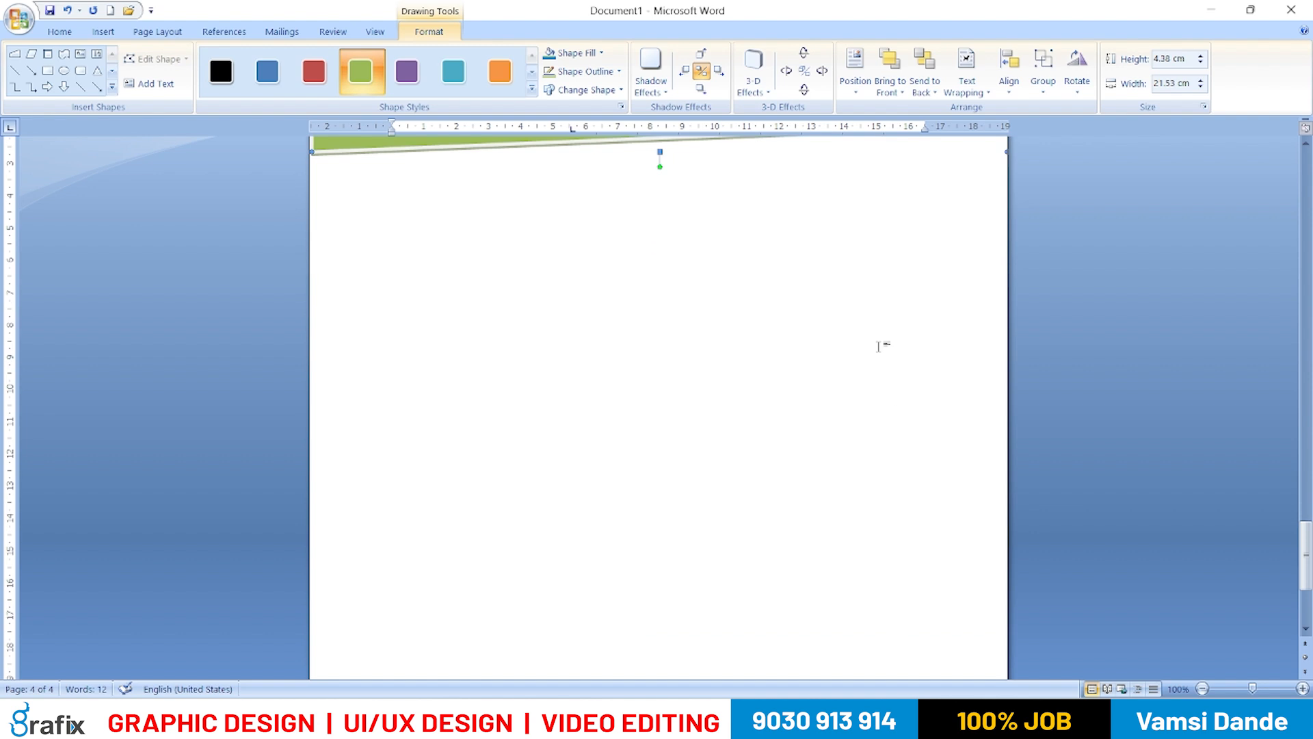
{"action": "scroll", "coordinate": [833, 341], "scroll_direction": "up", "scroll_amount": 3}
{"action": "scroll", "coordinate": [791, 342], "scroll_direction": "down", "scroll_amount": 2}
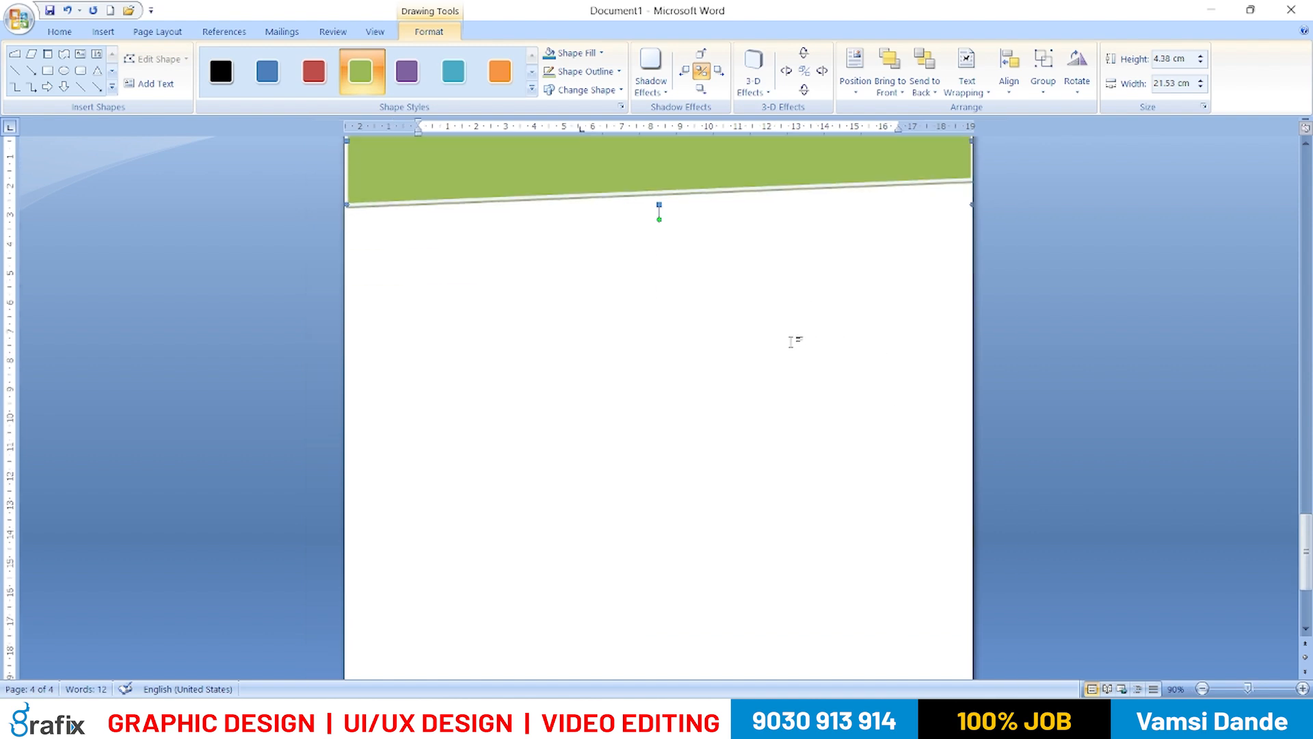
{"action": "scroll", "coordinate": [788, 343], "scroll_direction": "down", "scroll_amount": 2}
{"action": "scroll", "coordinate": [788, 343], "scroll_direction": "down", "scroll_amount": 2}
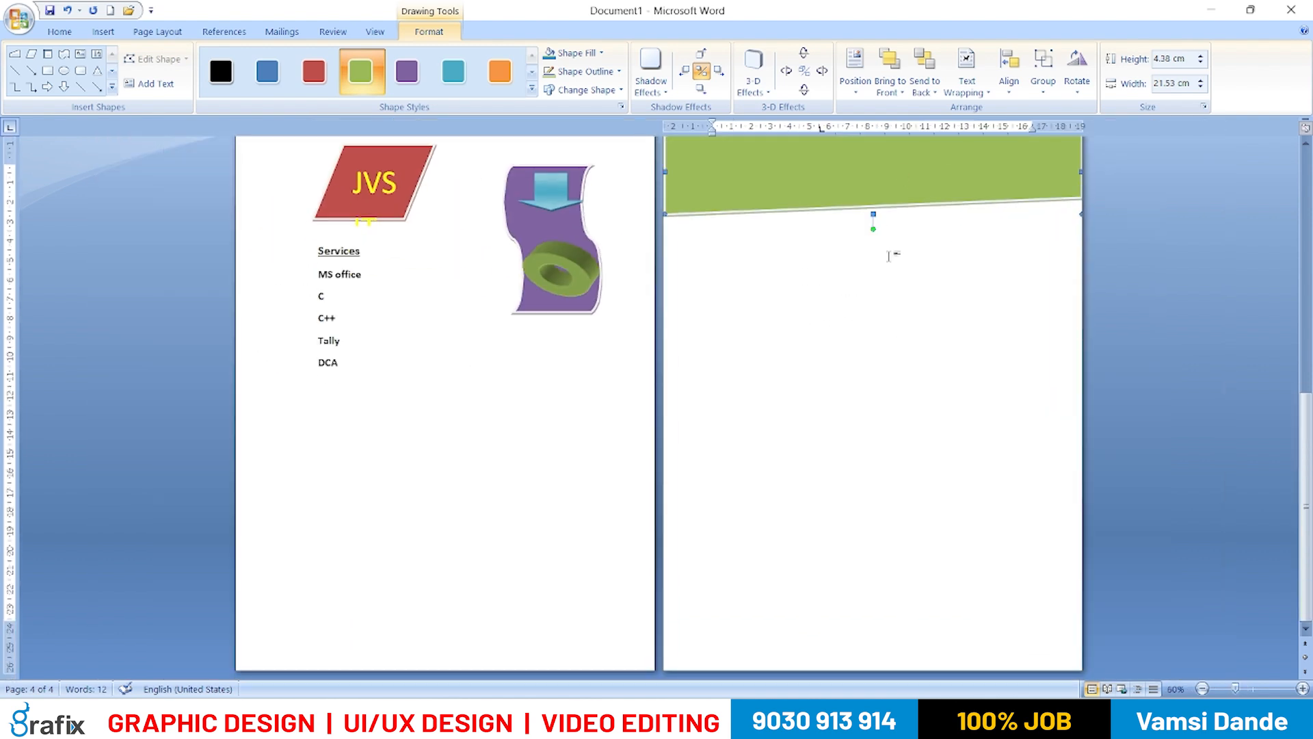
{"action": "key", "text": "ctrl+v"}
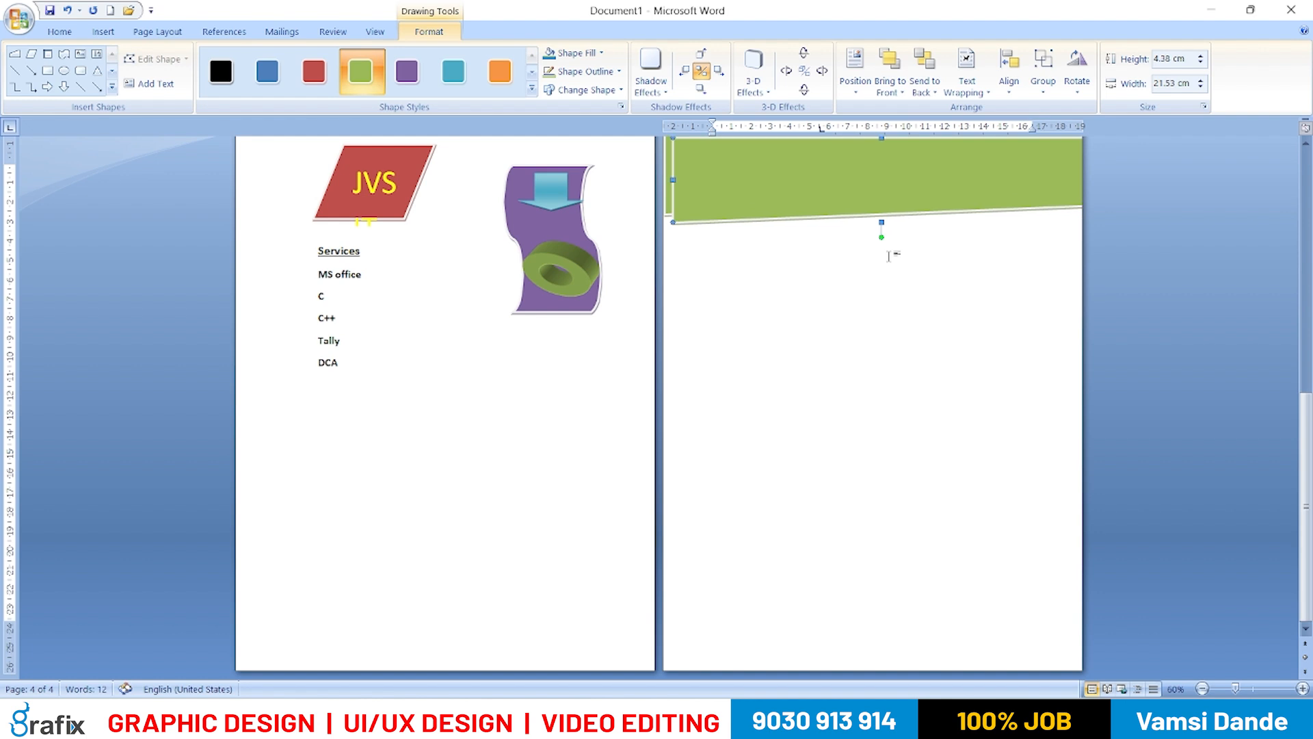
{"action": "left_click_drag", "start_coordinate": [926, 180], "coordinate": [905, 607]}
{"action": "key", "text": "Delete"}
- Draw a slanted-top flowchart shape about 3.07 by 16.48 cm near the bottom of the page and delete it
{"action": "left_click", "coordinate": [863, 184]}
{"action": "left_click", "coordinate": [103, 31]}
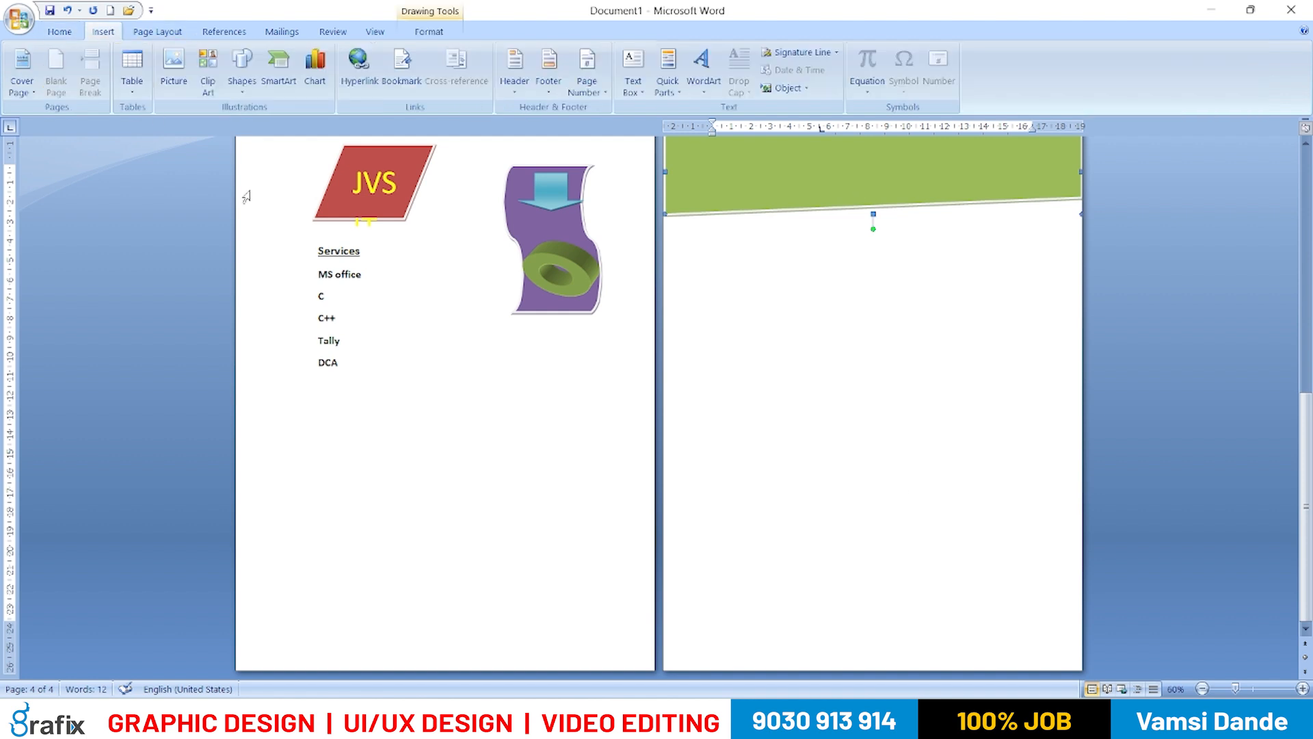
{"action": "left_click", "coordinate": [243, 69]}
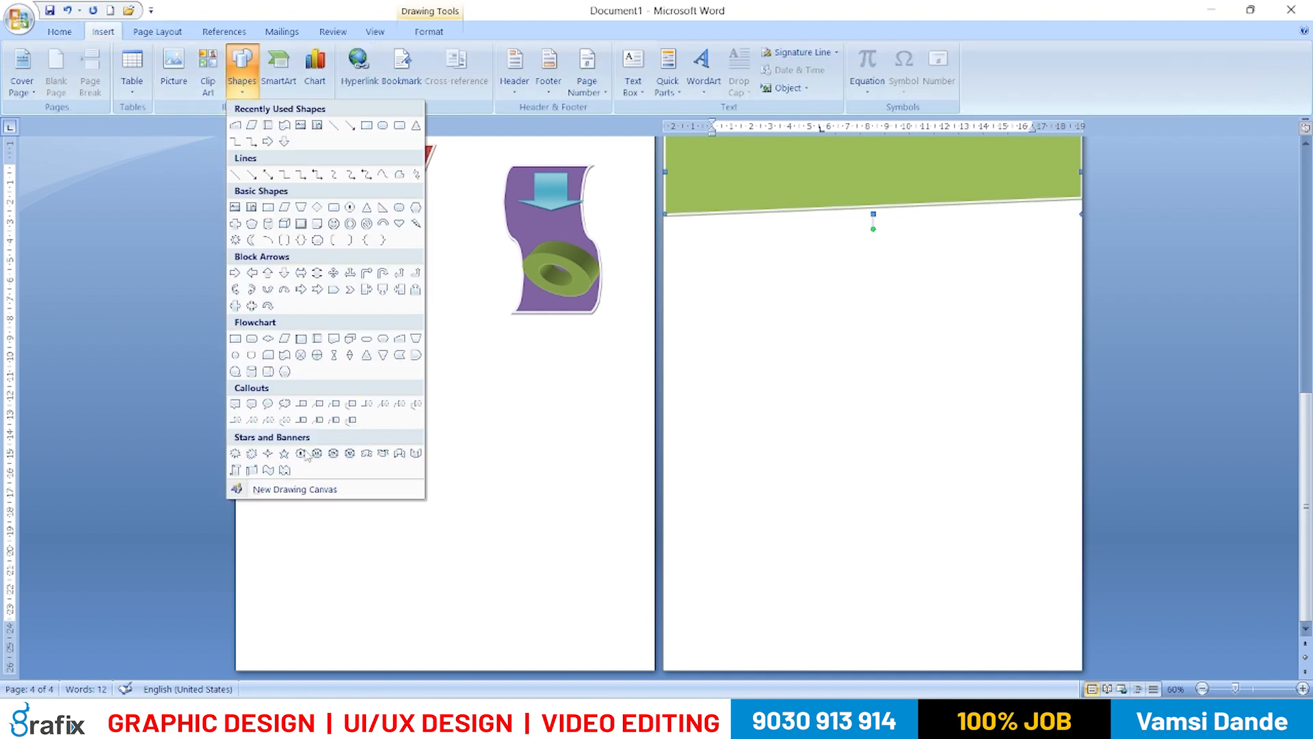
{"action": "left_click", "coordinate": [399, 338]}
{"action": "left_click_drag", "start_coordinate": [665, 560], "coordinate": [984, 618]}
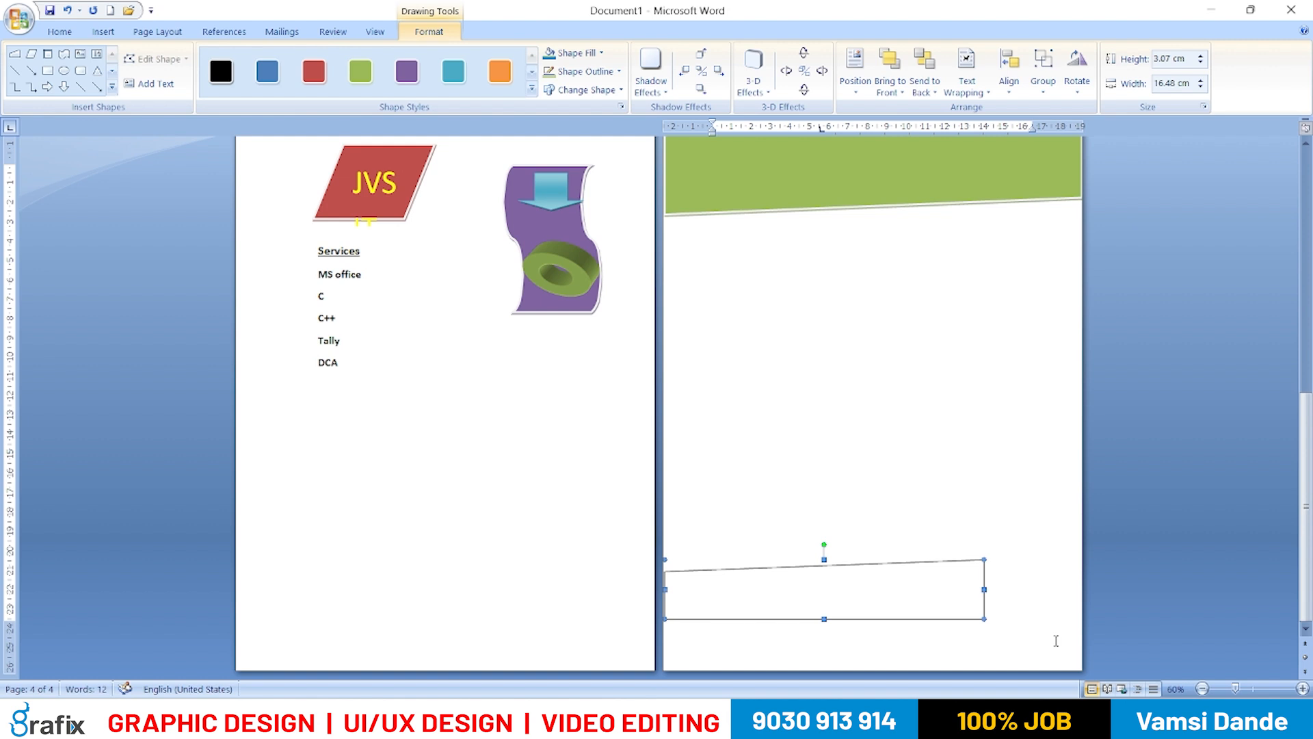
{"action": "key", "text": "Delete"}
- Try pasting another copy of the green banner and undo the paste
{"action": "left_click", "coordinate": [906, 199]}
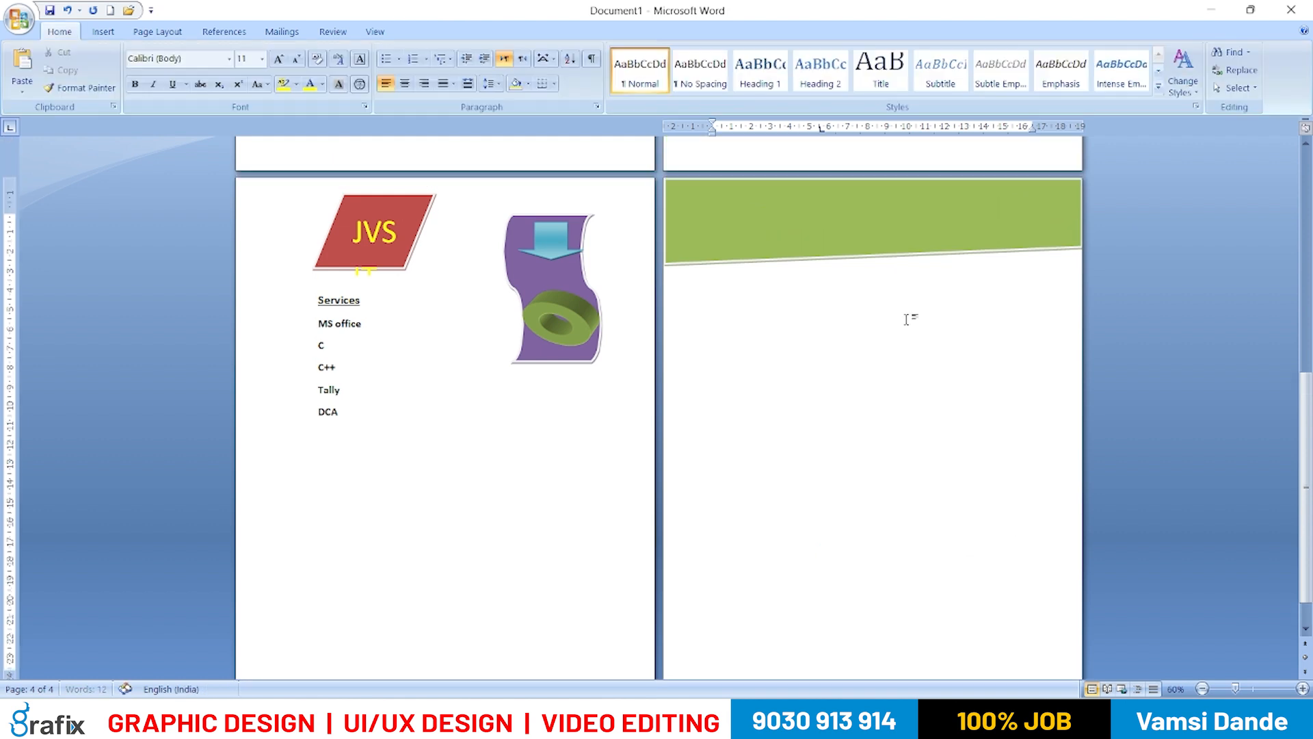
{"action": "key", "text": "ctrl+v"}
{"action": "key", "text": "ctrl+z"}
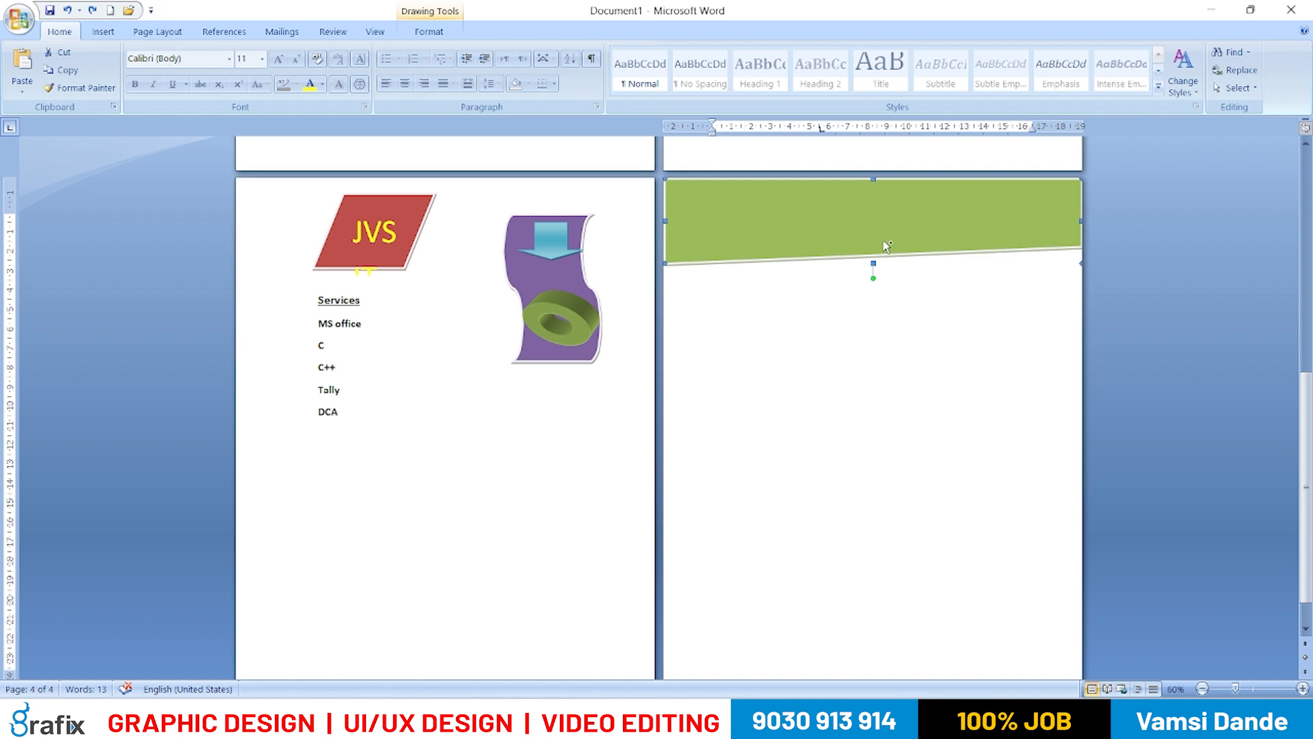
- Try placing a copy of the top green banner lower on the page, and undo each copy
{"action": "left_click_drag", "start_coordinate": [882, 250], "coordinate": [864, 441]}
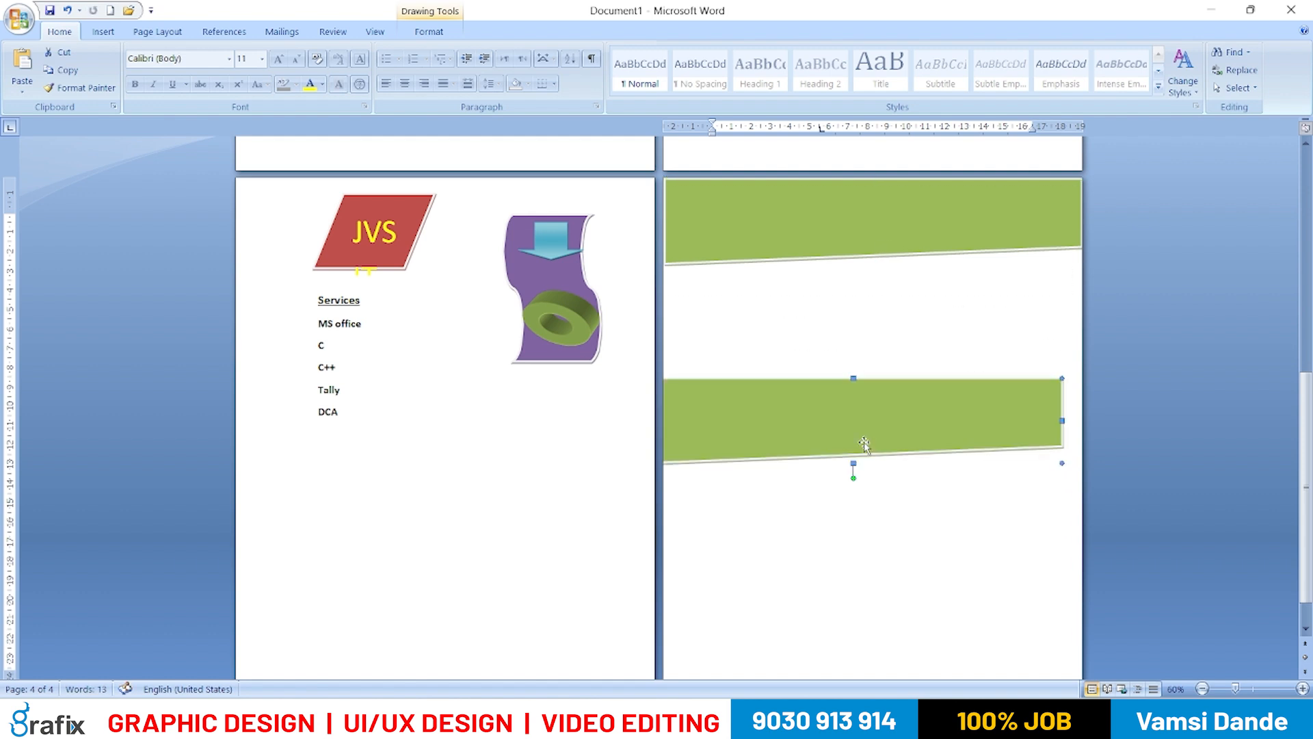
{"action": "key", "text": "ctrl+z"}
{"action": "left_click_drag", "start_coordinate": [872, 262], "coordinate": [871, 506]}
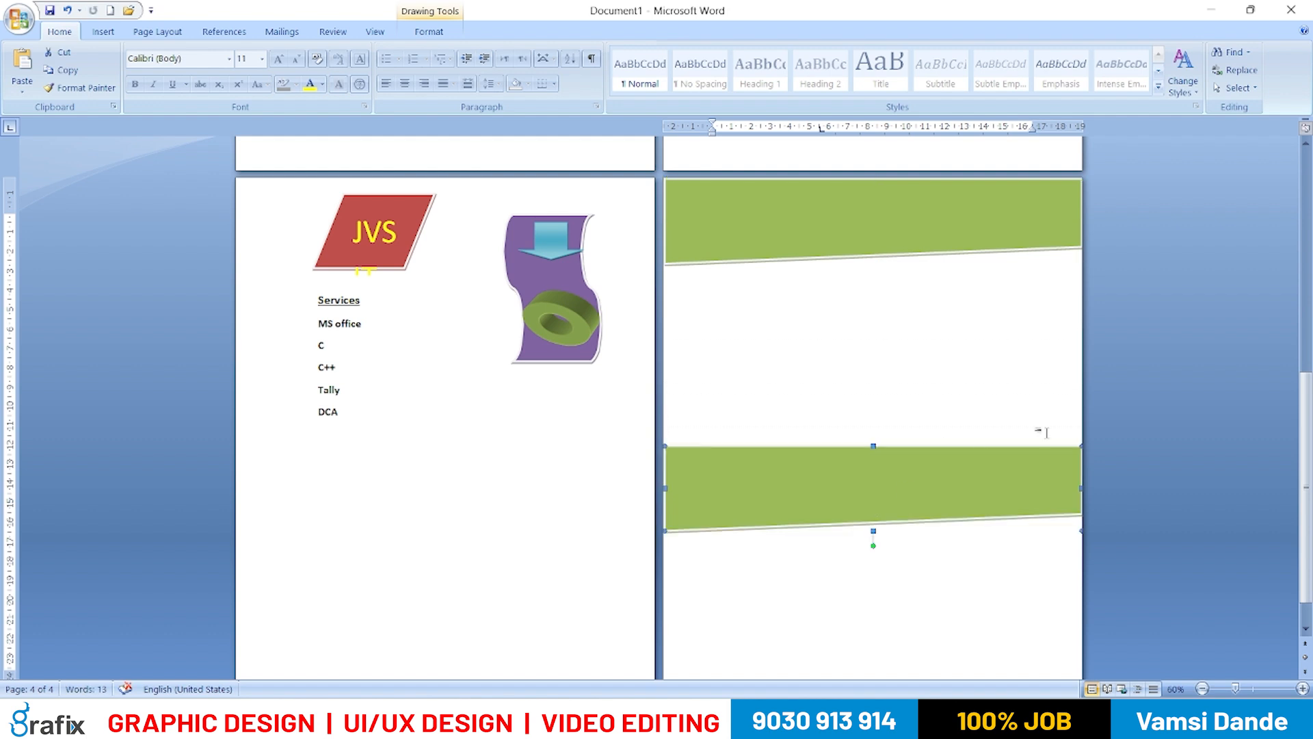
{"action": "key", "text": "ctrl+z"}
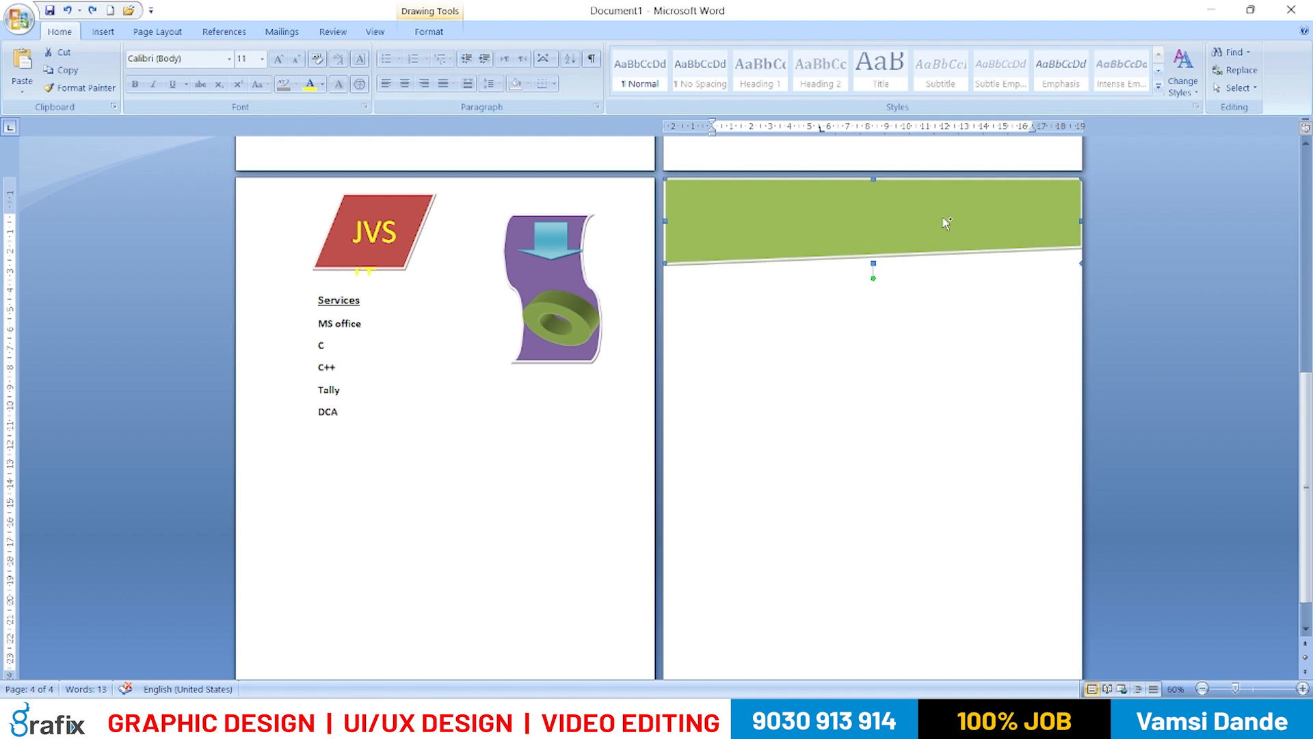
- Duplicate the top green banner and move the copy straight down to the bottom edge of the page
{"action": "left_click_drag", "start_coordinate": [946, 224], "coordinate": [939, 337]}
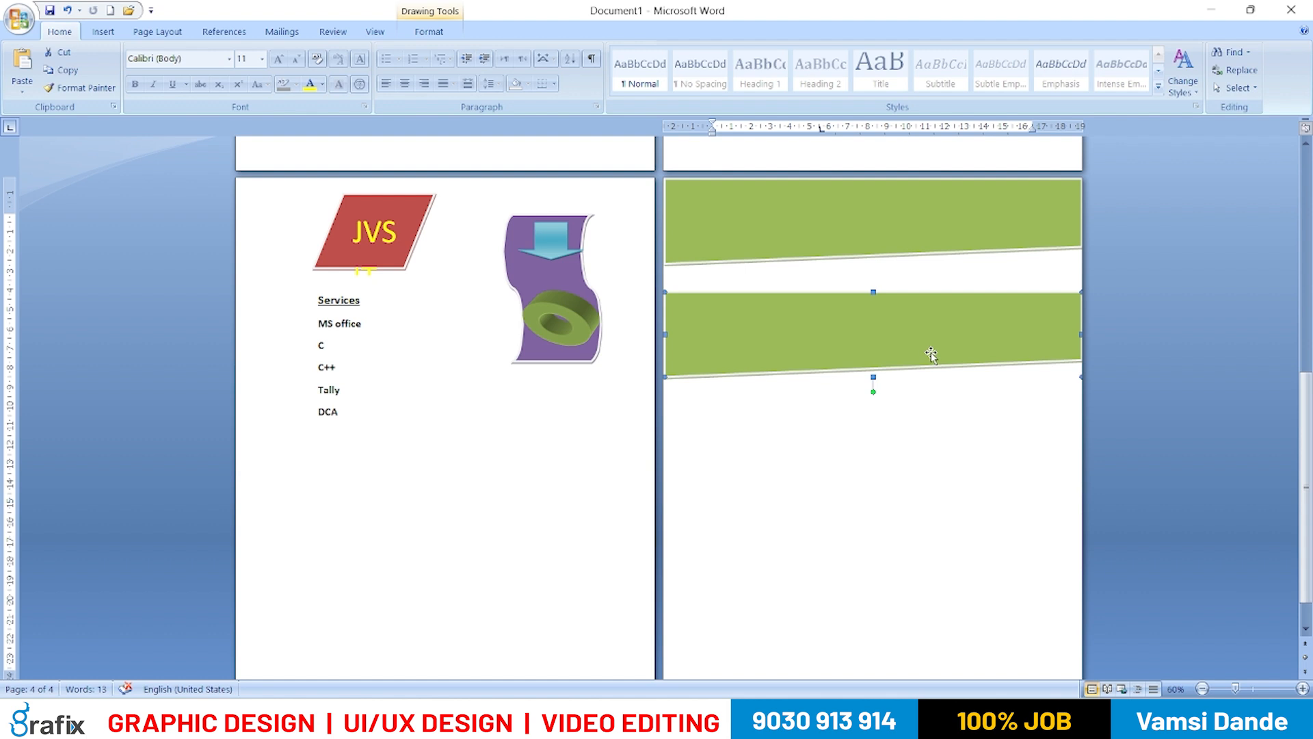
{"action": "left_click_drag", "start_coordinate": [930, 353], "coordinate": [926, 554]}
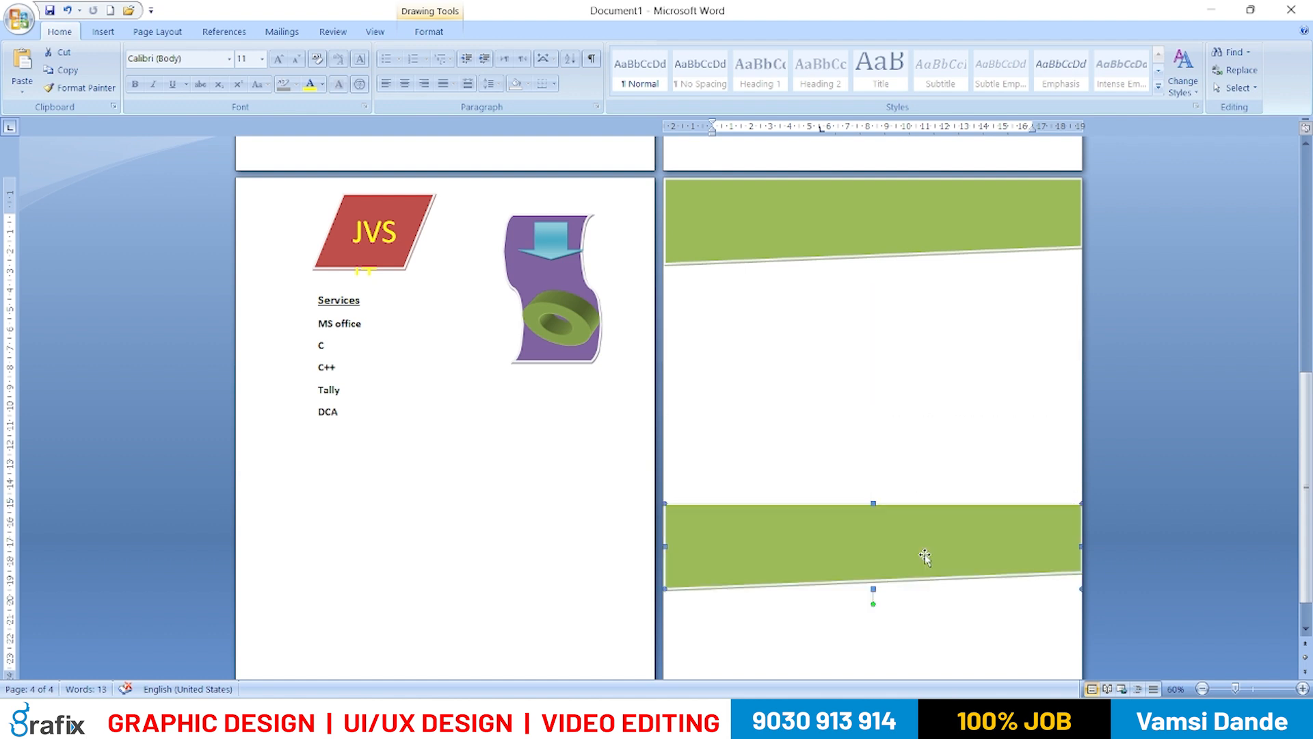
{"action": "scroll", "coordinate": [925, 520], "scroll_direction": "down", "scroll_amount": 1}
{"action": "left_click_drag", "start_coordinate": [926, 479], "coordinate": [945, 601]}
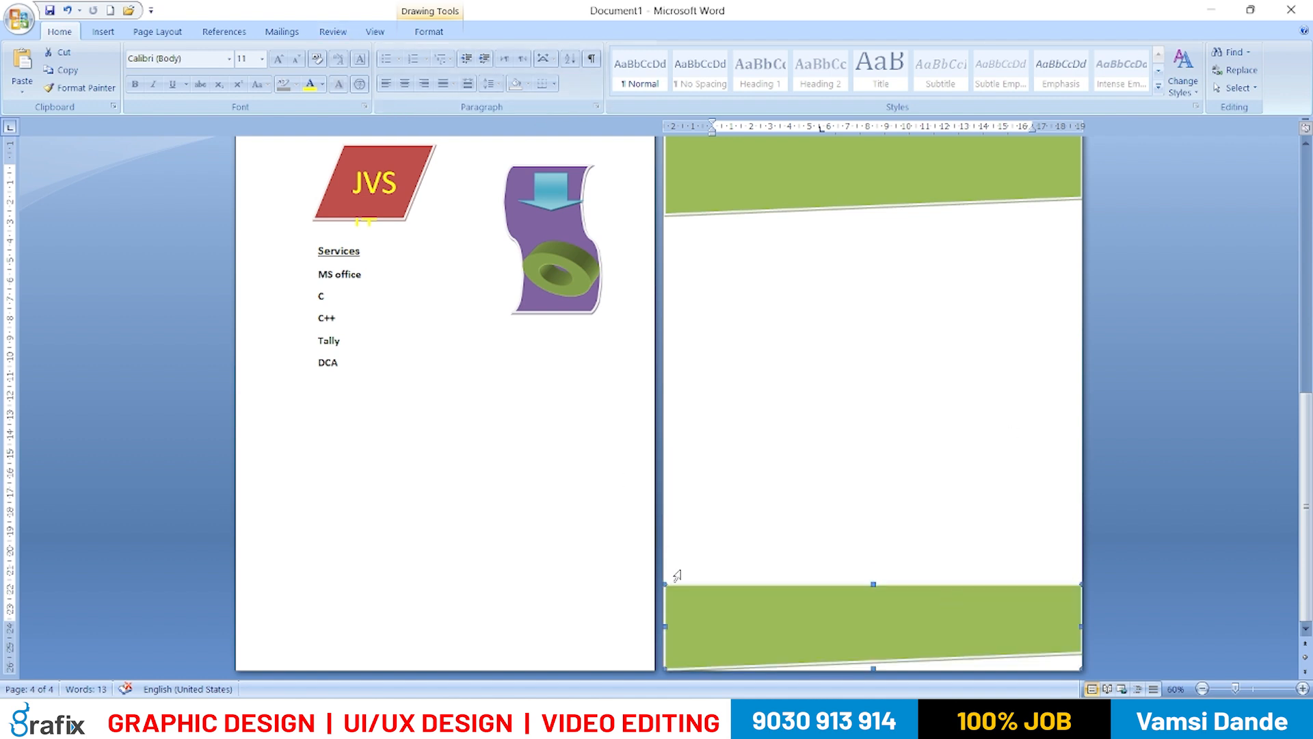
- Flip the bottom green banner vertically so its slanted edge faces the middle of the page
{"action": "double_click", "coordinate": [698, 602]}
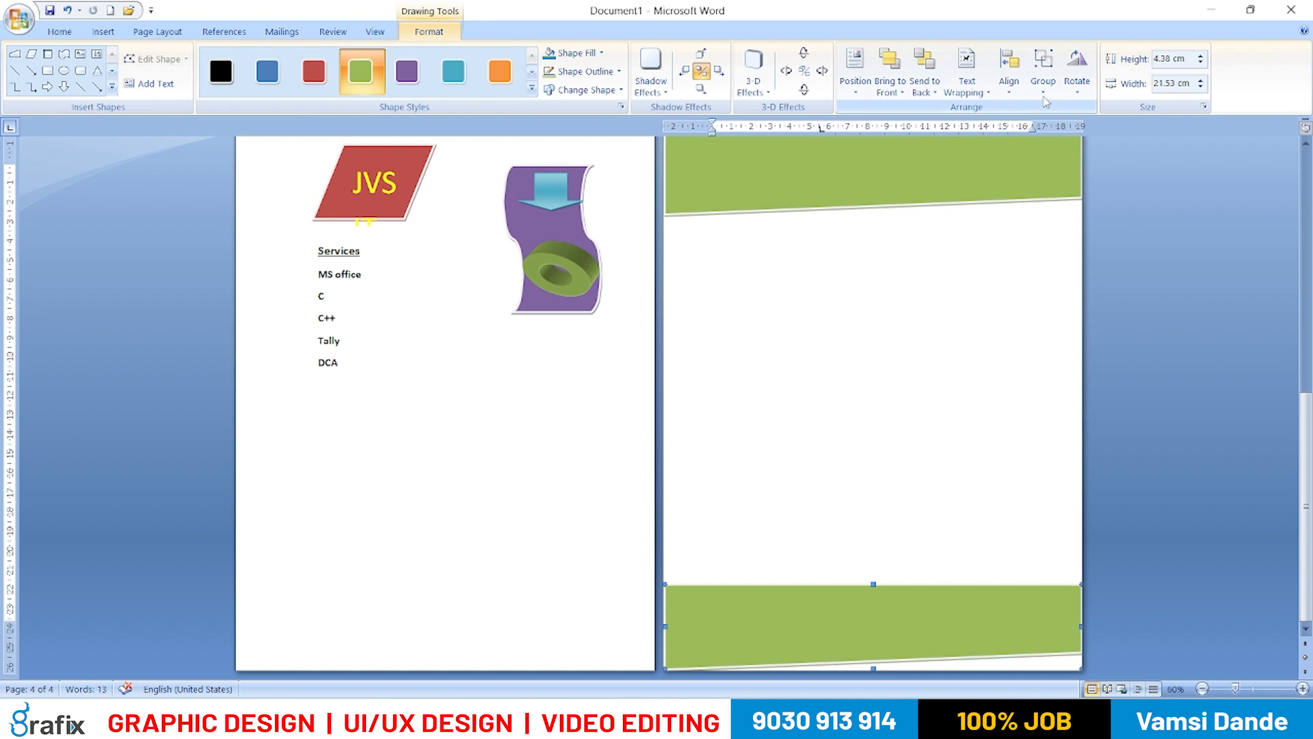
{"action": "left_click", "coordinate": [1077, 82]}
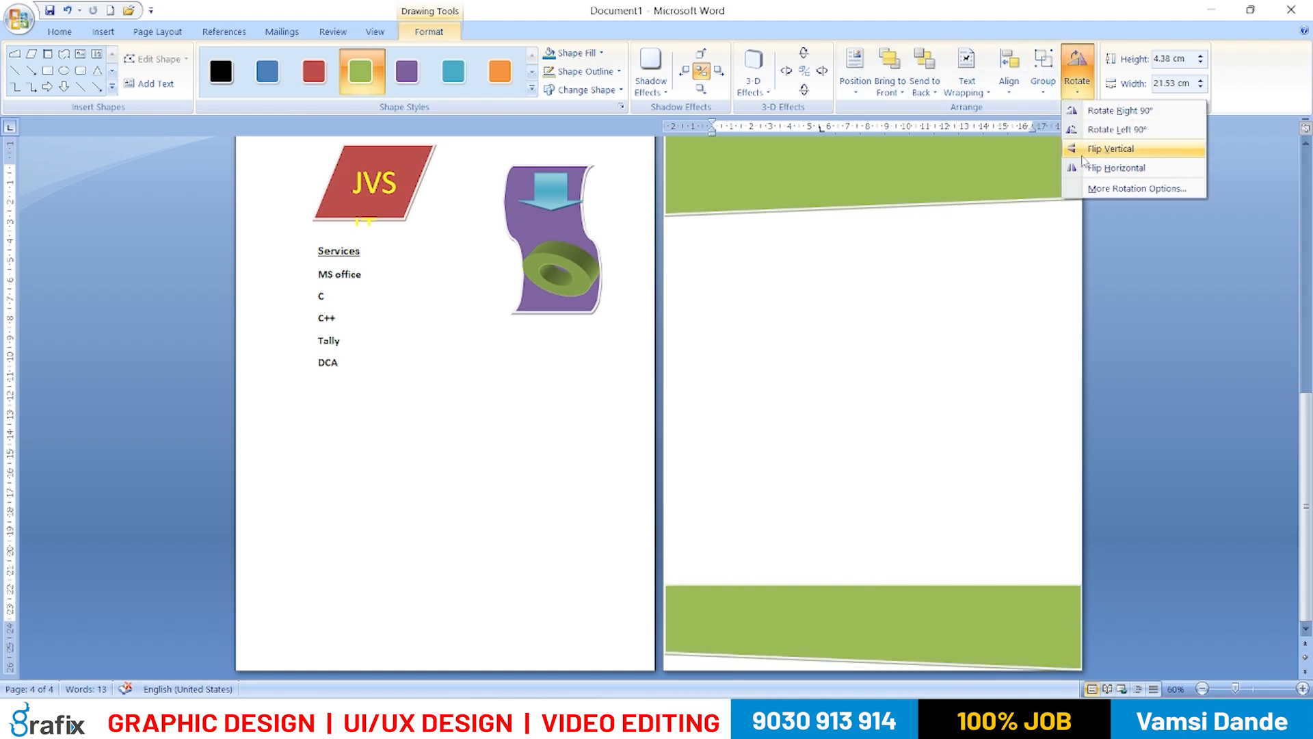
{"action": "left_click", "coordinate": [1108, 149]}
{"action": "left_click", "coordinate": [1120, 405]}
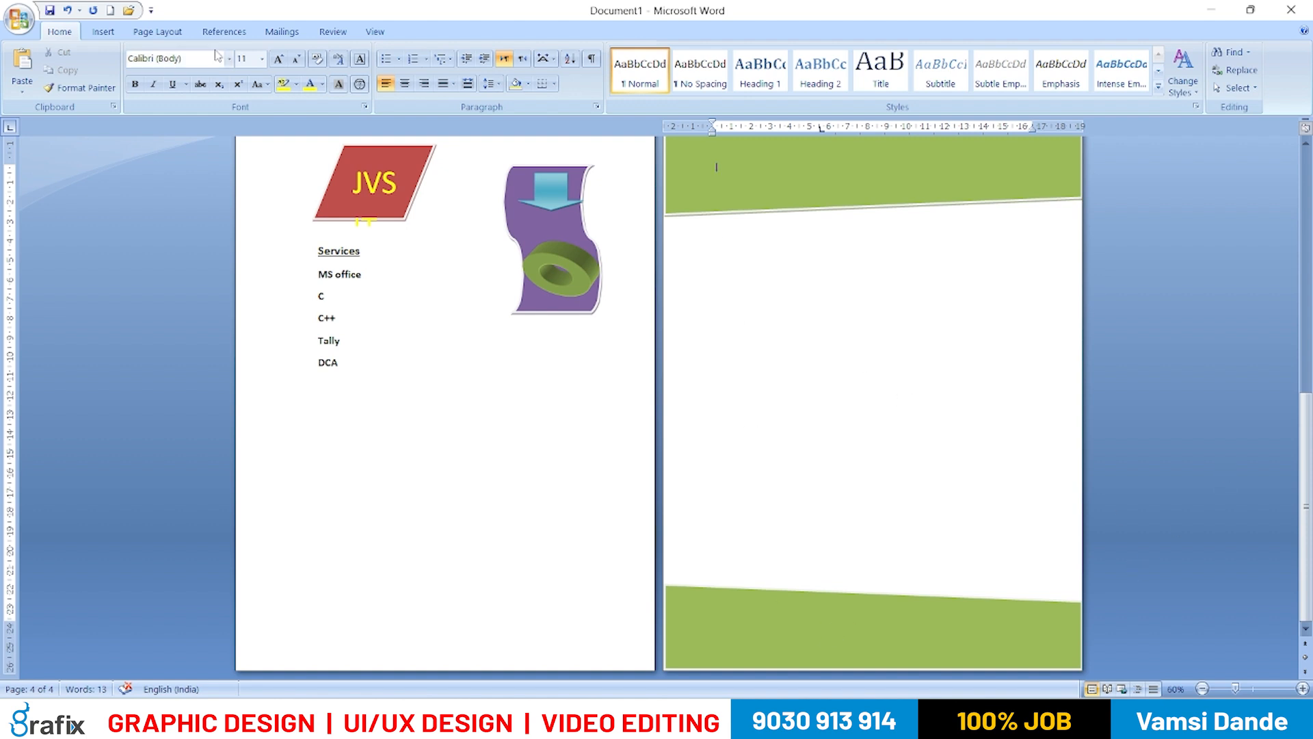
- Insert the fox photo from the IMAGES-PHOTOS folder and enlarge it to about 22.72 by 34.06 cm
{"action": "left_click", "coordinate": [103, 31]}
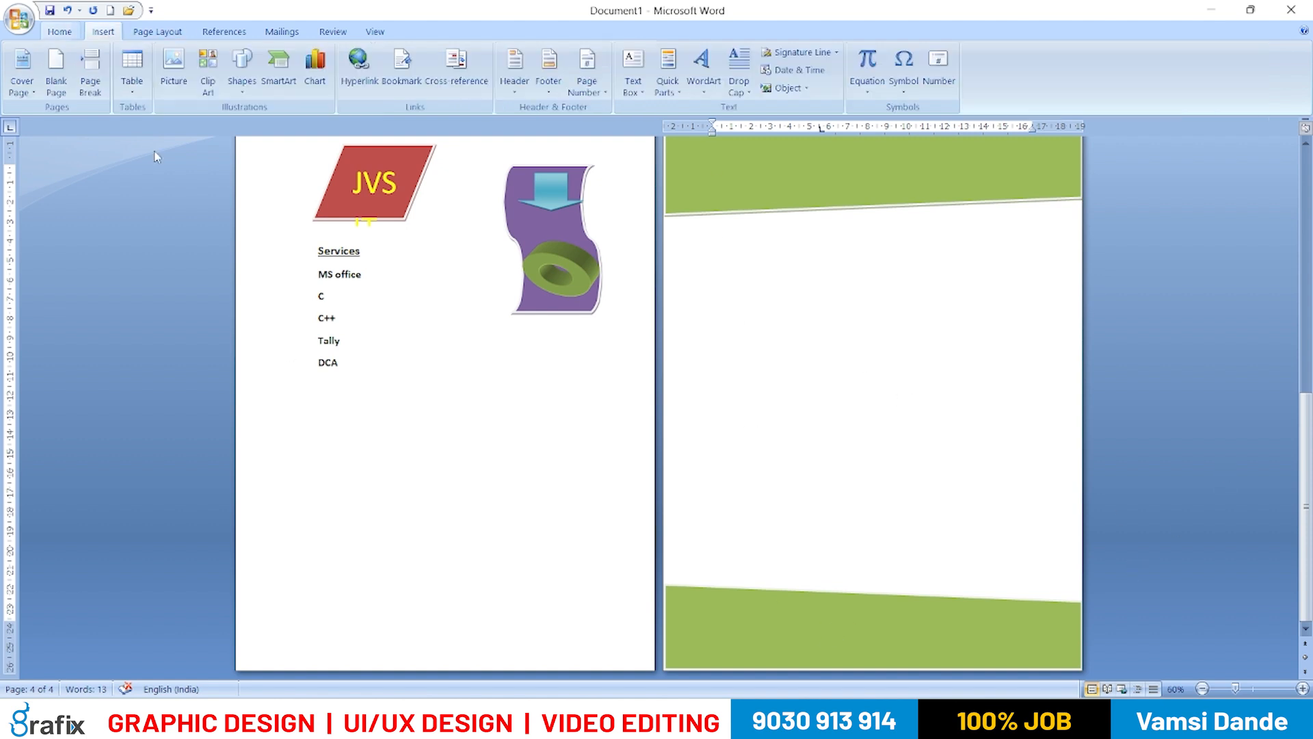
{"action": "left_click", "coordinate": [173, 65]}
{"action": "scroll", "coordinate": [545, 201], "scroll_direction": "down", "scroll_amount": 10}
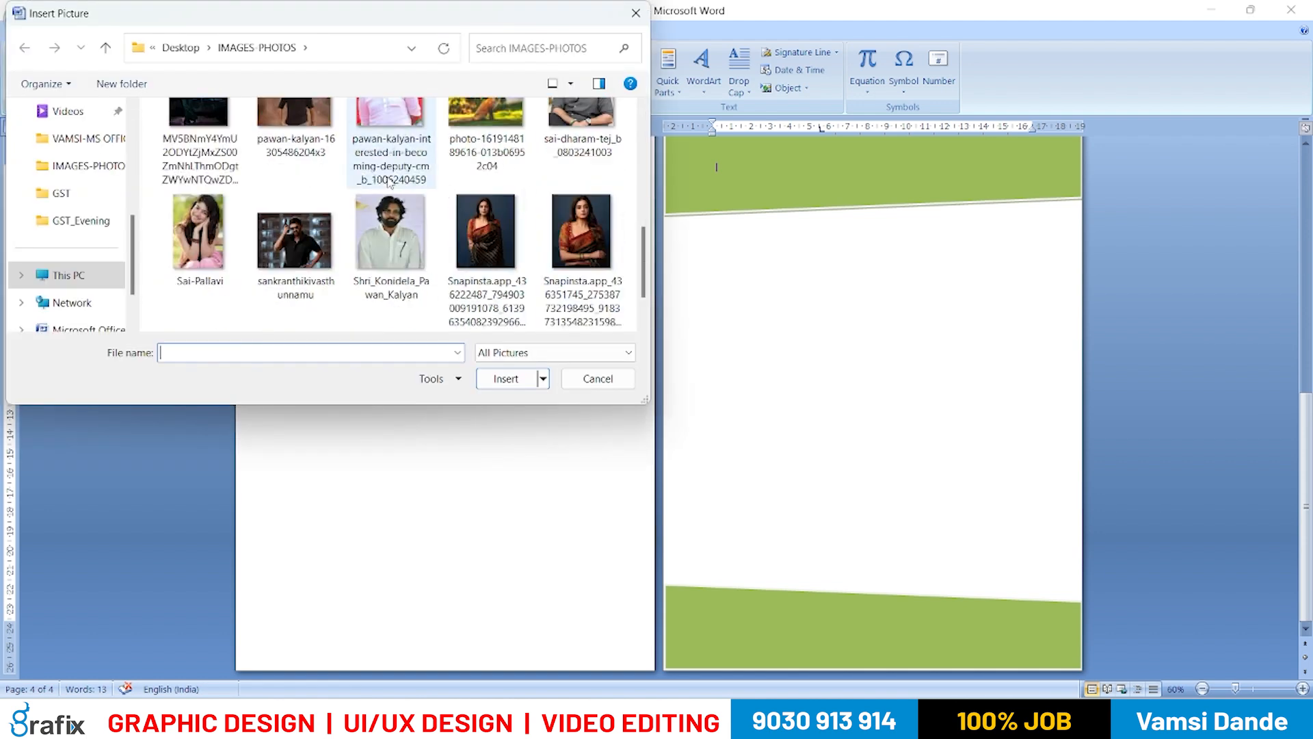
{"action": "left_click", "coordinate": [500, 299]}
{"action": "double_click", "coordinate": [500, 299]}
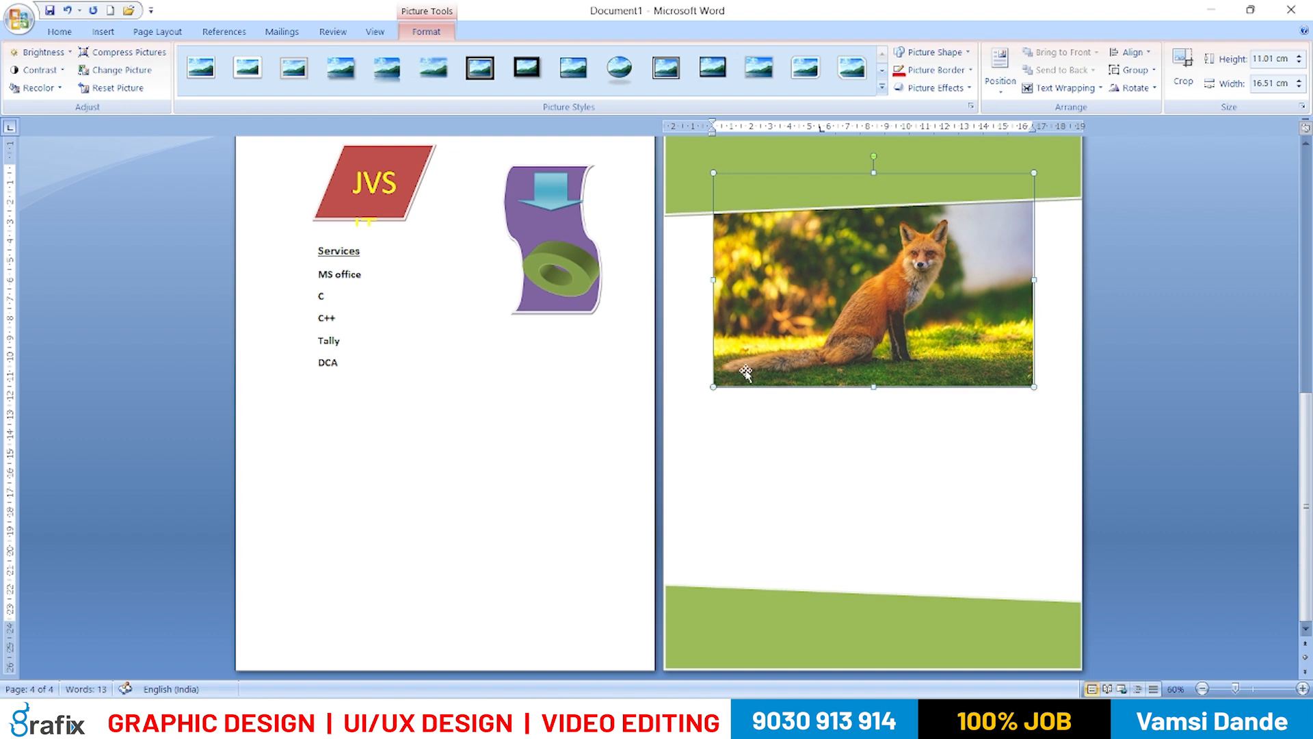
{"action": "left_click_drag", "start_coordinate": [1049, 411], "coordinate": [1032, 521]}
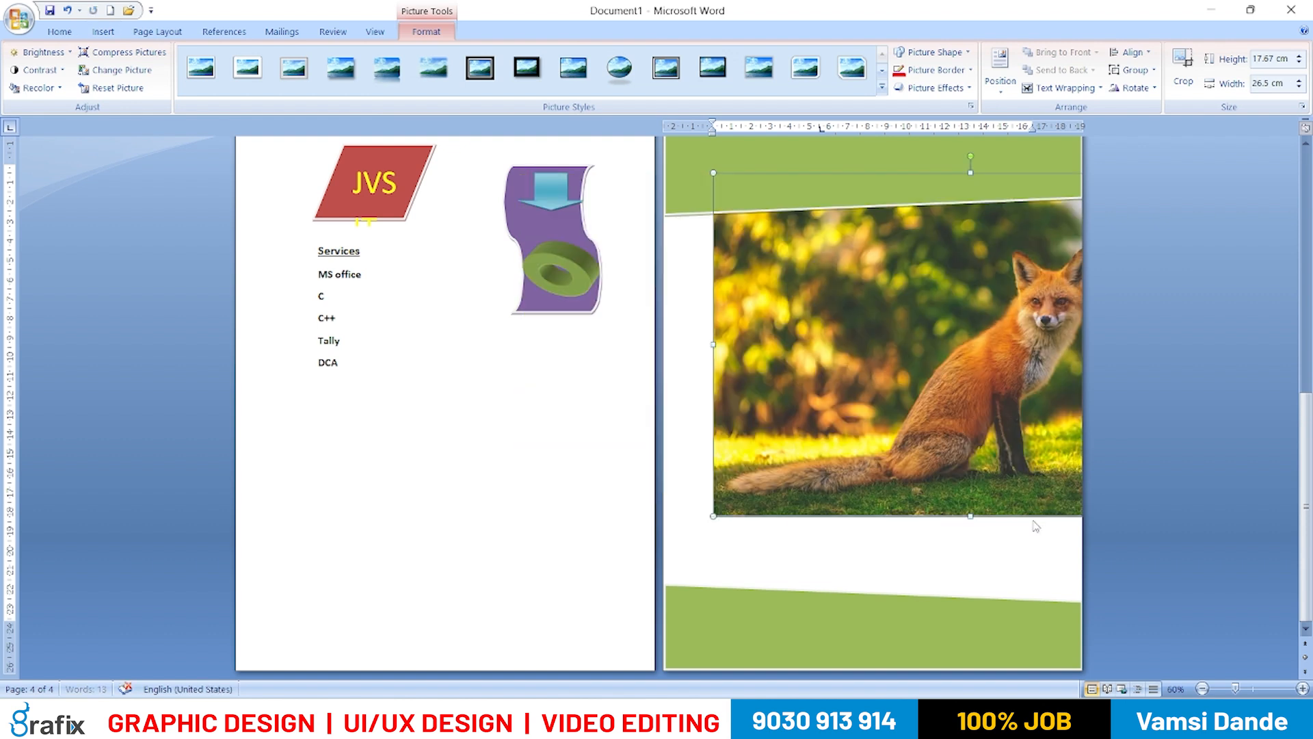
{"action": "left_click_drag", "start_coordinate": [643, 596], "coordinate": [617, 612]}
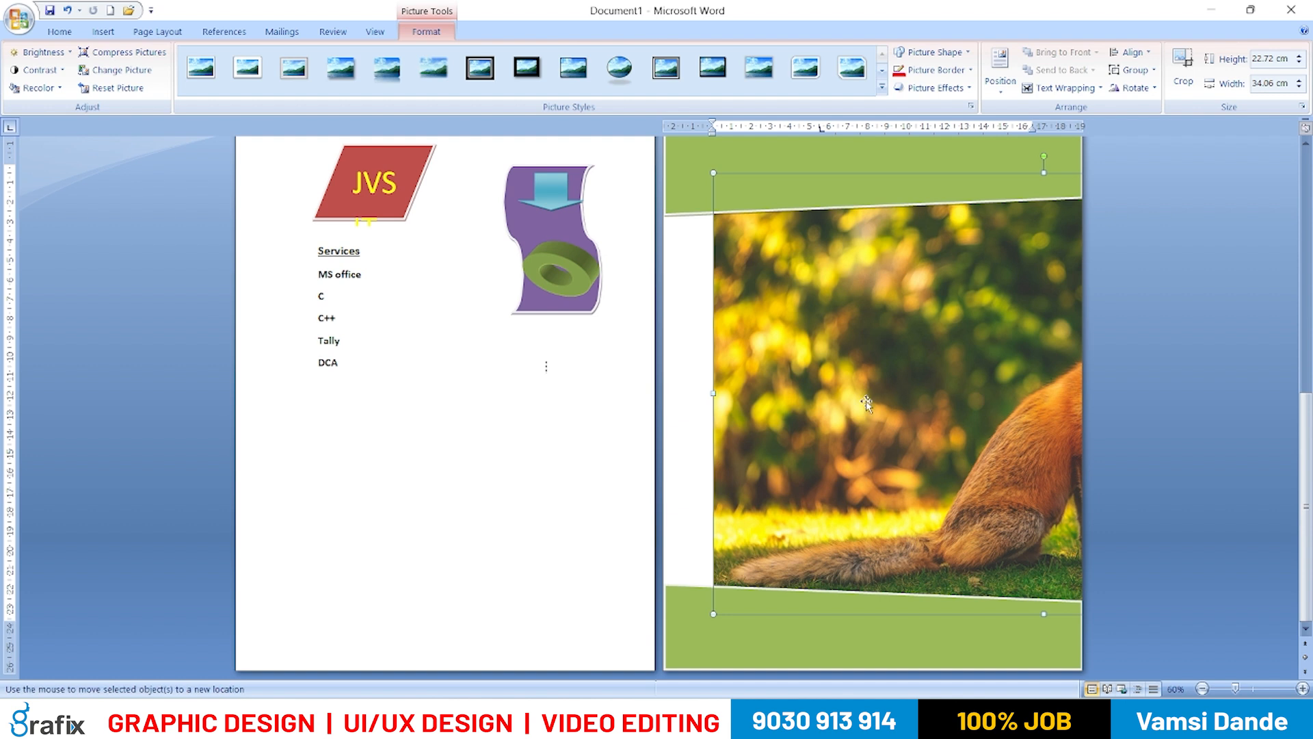
- Set the fox picture's text wrapping to In Front of Text and move it to fill the page width between the banners
{"action": "left_click_drag", "start_coordinate": [841, 396], "coordinate": [1046, 99]}
{"action": "left_click", "coordinate": [1056, 87]}
{"action": "left_click", "coordinate": [1067, 87]}
{"action": "left_click", "coordinate": [1096, 89]}
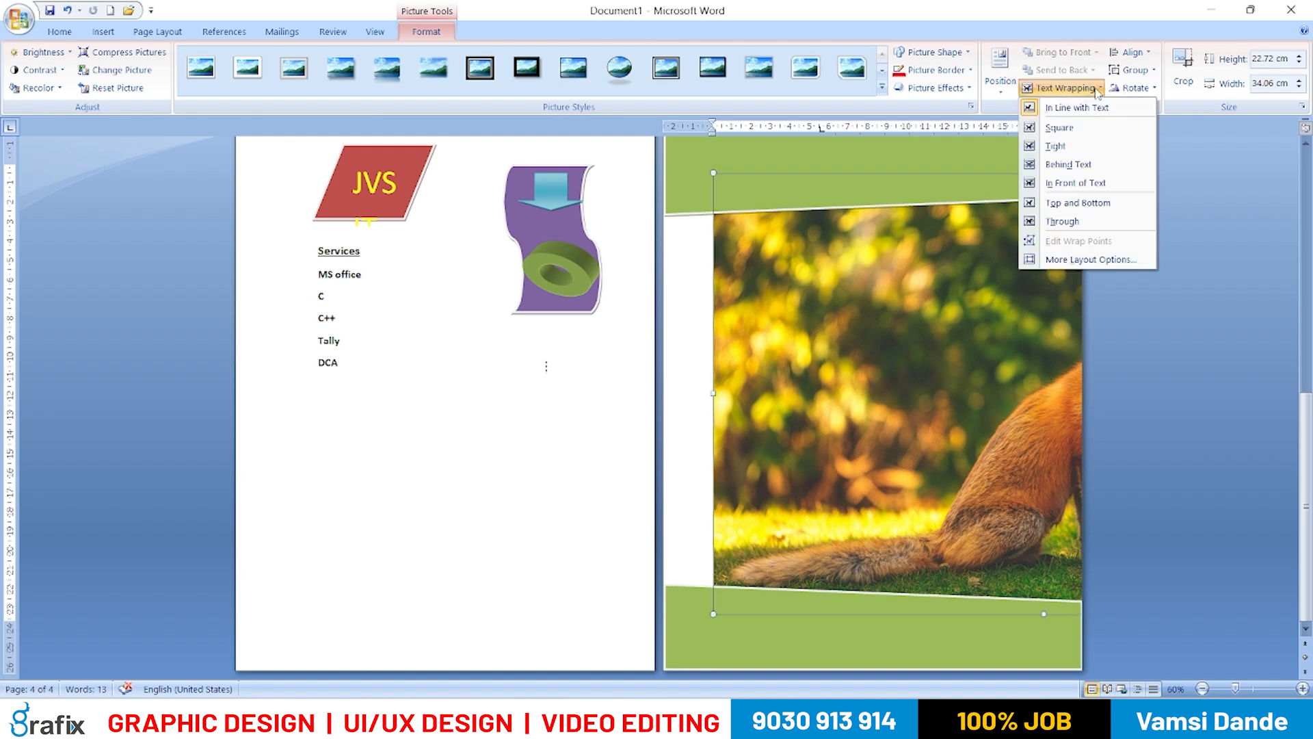
{"action": "left_click", "coordinate": [1081, 183]}
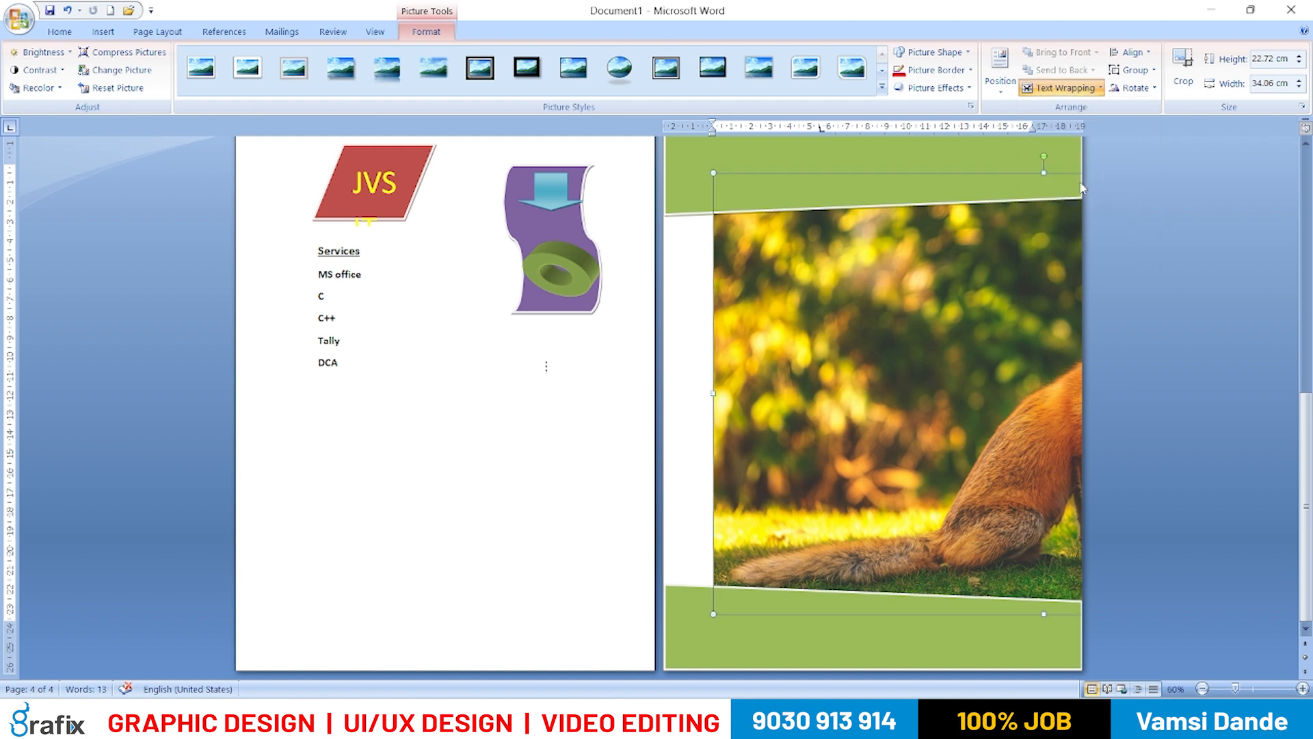
{"action": "left_click_drag", "start_coordinate": [906, 266], "coordinate": [619, 186]}
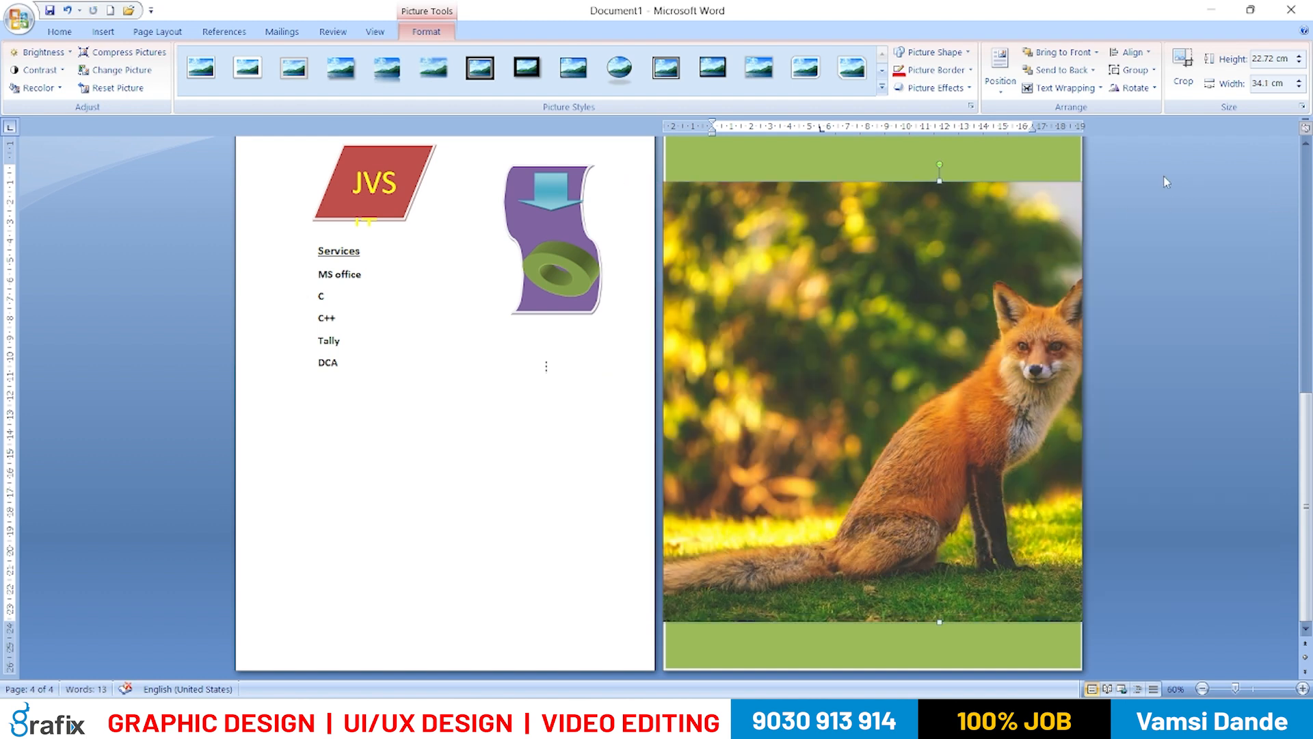
{"action": "left_click_drag", "start_coordinate": [1059, 203], "coordinate": [1003, 276]}
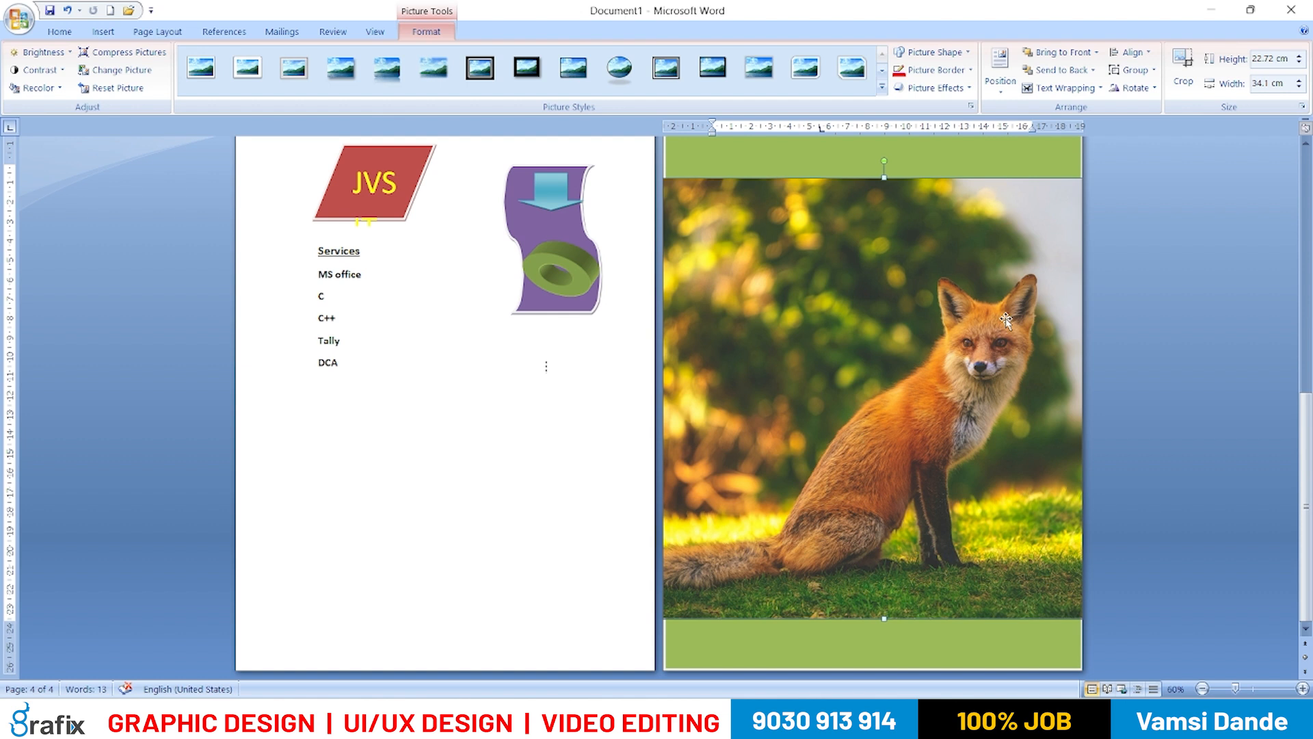
- Send the fox picture behind the green banners and shift it slightly left so the fox sits nearer the page centre
{"action": "left_click", "coordinate": [1086, 77]}
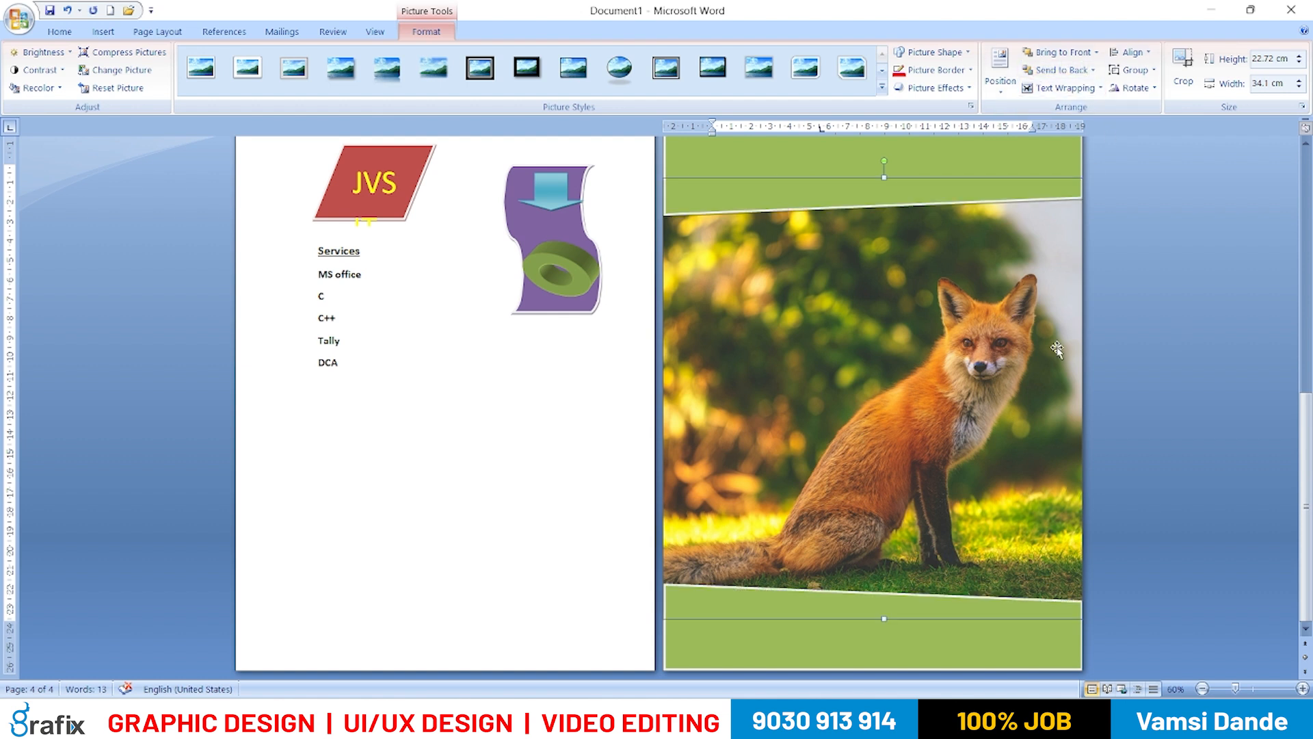
{"action": "left_click_drag", "start_coordinate": [992, 346], "coordinate": [1208, 248]}
{"action": "left_click", "coordinate": [1206, 249]}
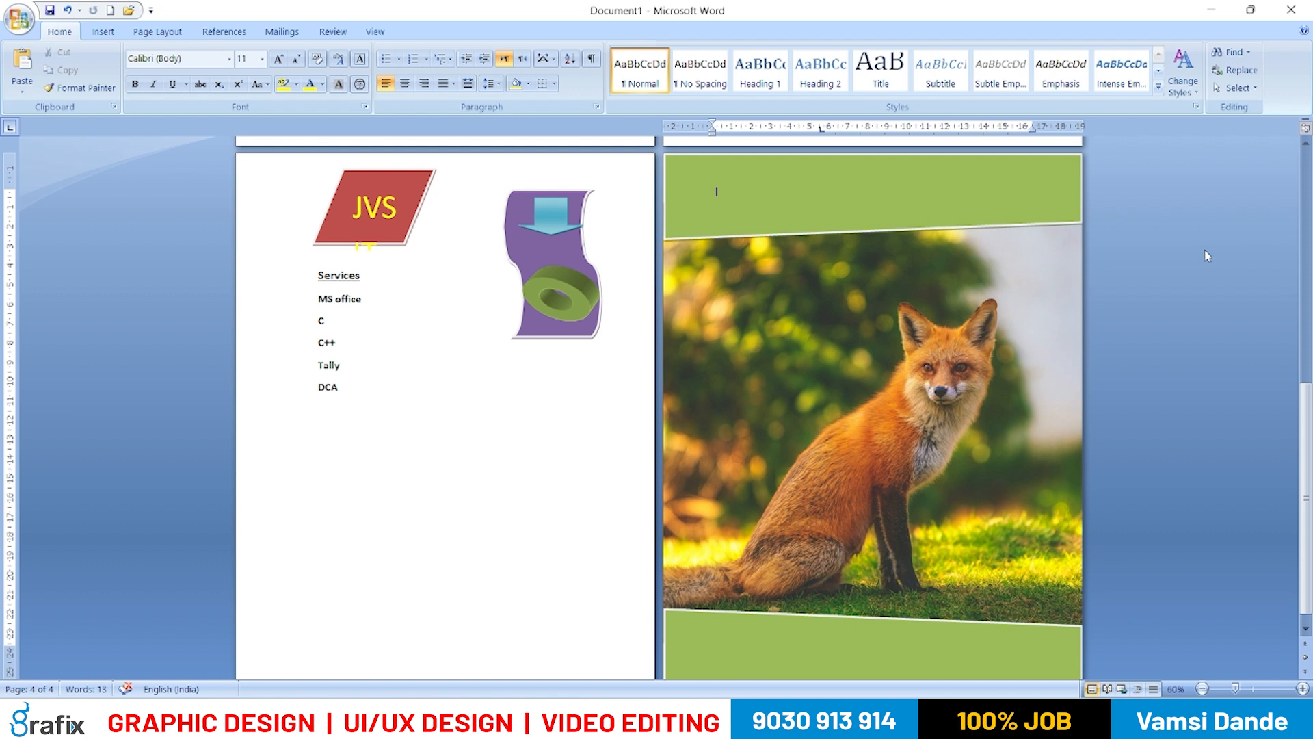
- Draw a five-point star about 2.65 by 2.82 cm at the left end of the top green banner
{"action": "left_click", "coordinate": [103, 32]}
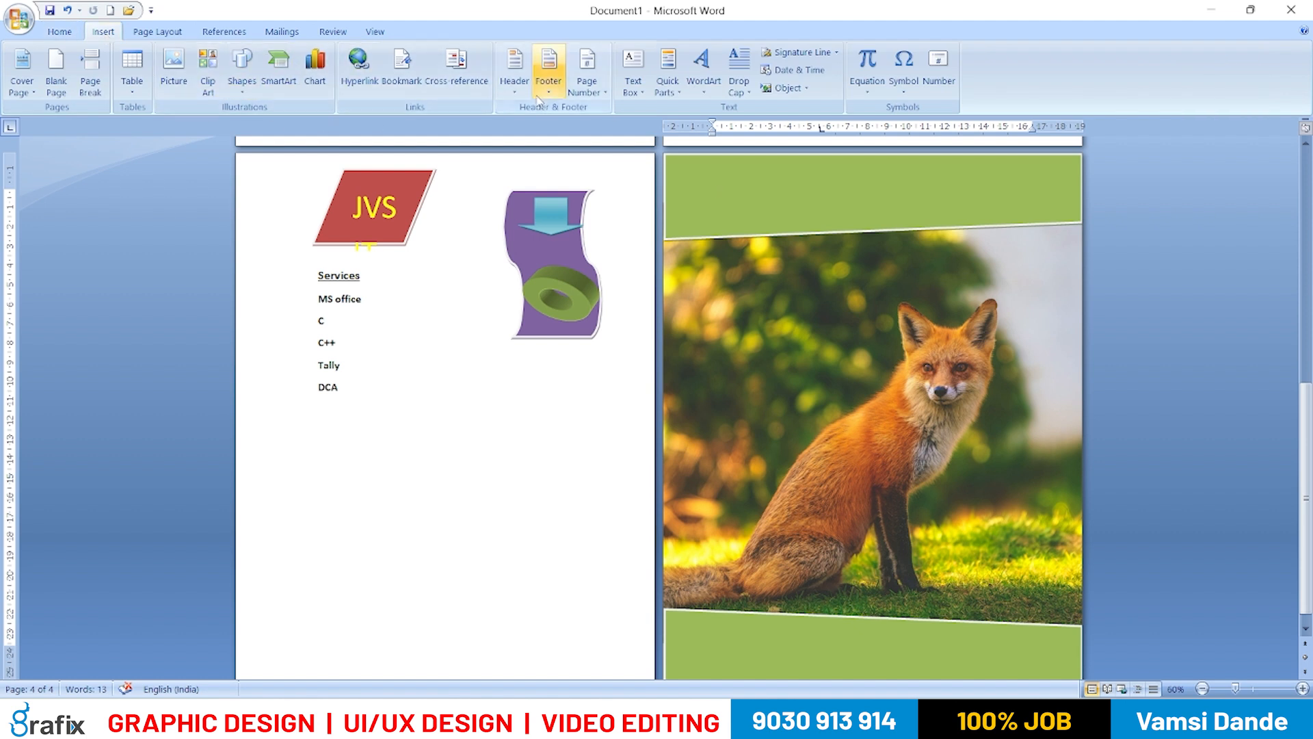
{"action": "left_click", "coordinate": [242, 69]}
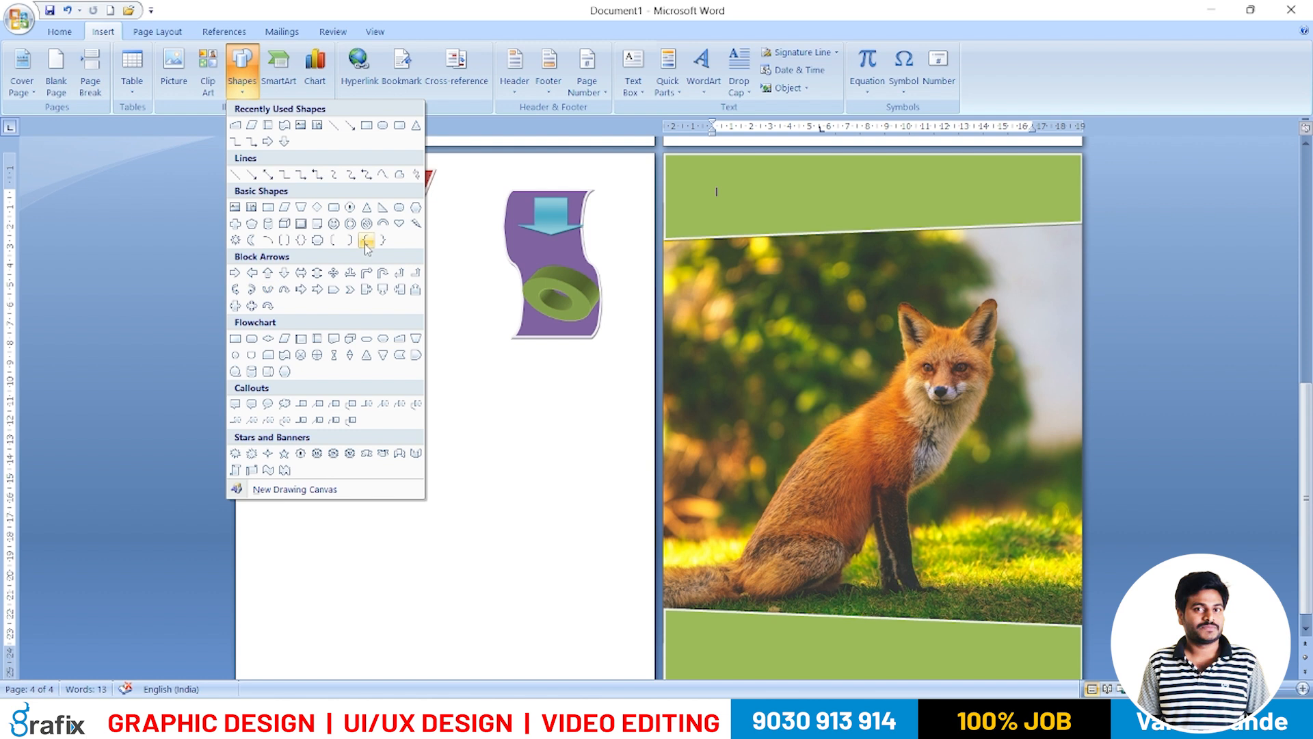
{"action": "left_click", "coordinate": [284, 453]}
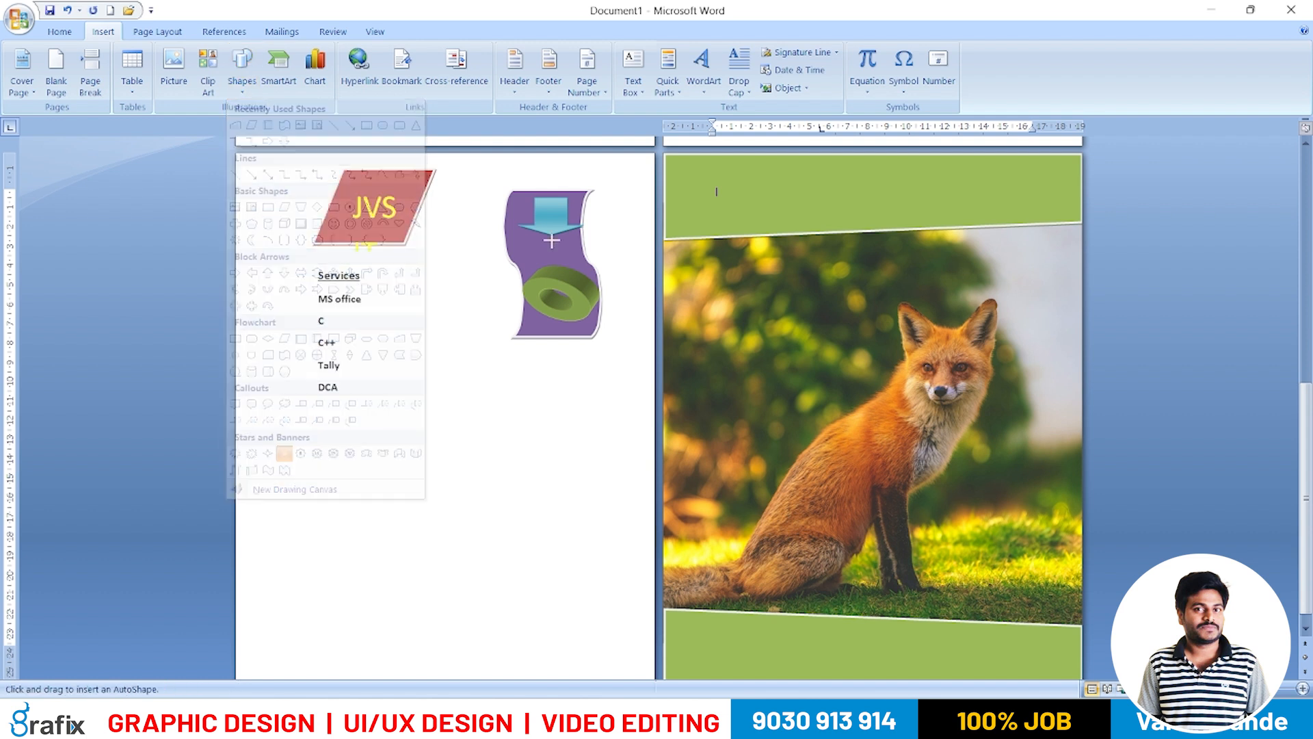
{"action": "left_click_drag", "start_coordinate": [679, 171], "coordinate": [734, 222]}
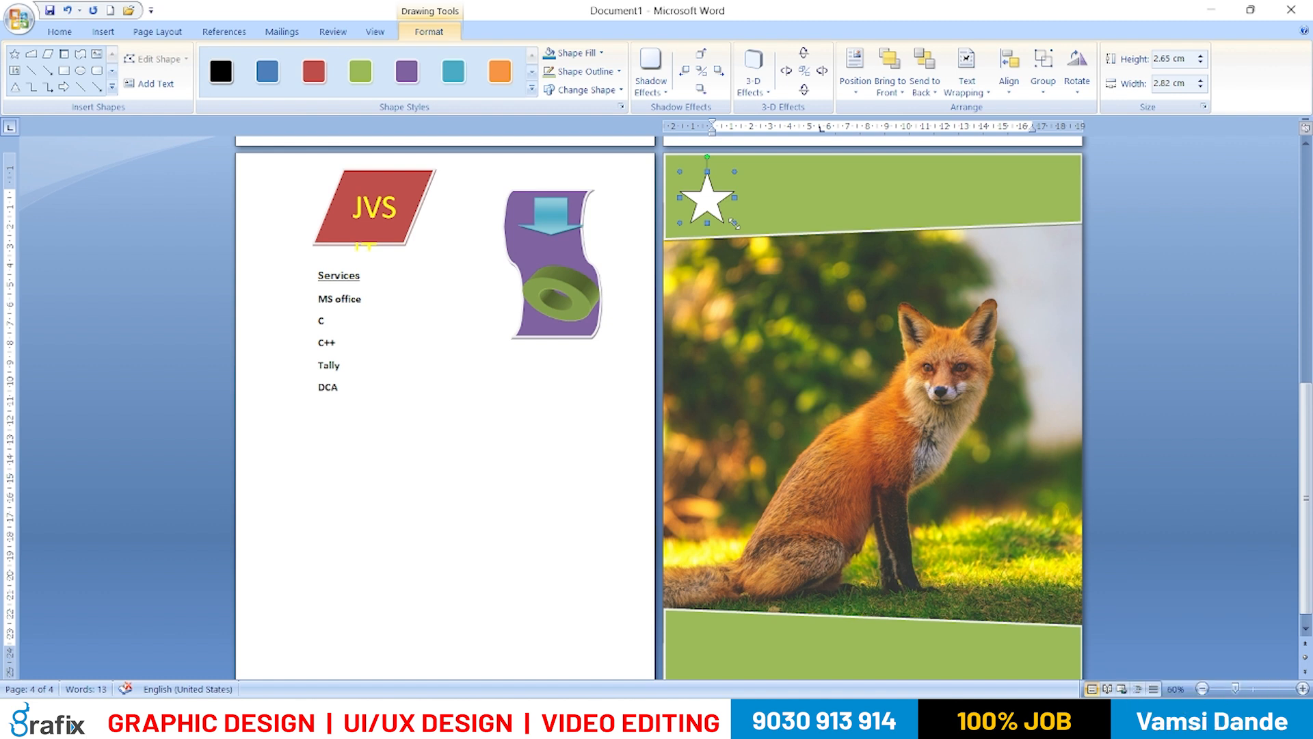
- Duplicate the white star and place the copy exactly on top of the original
{"action": "key", "text": "alt"}
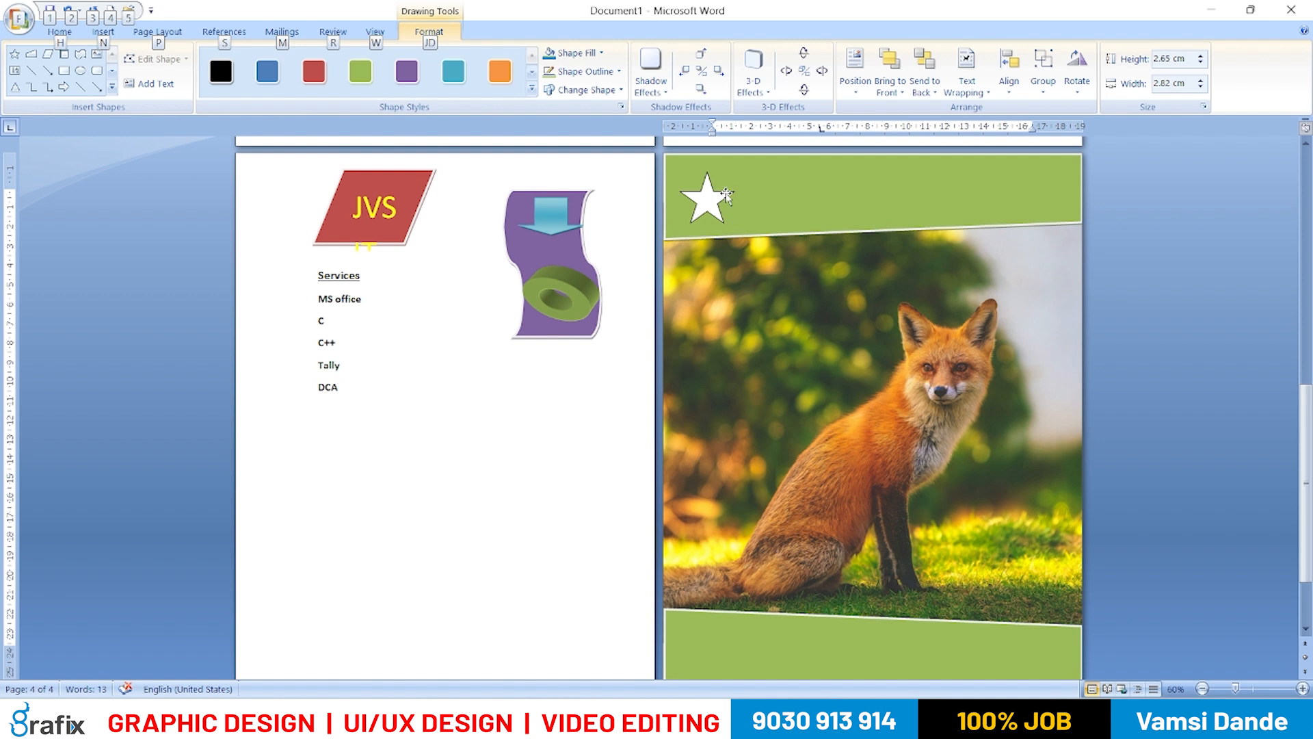
{"action": "scroll", "coordinate": [729, 192], "scroll_direction": "up", "scroll_amount": 1}
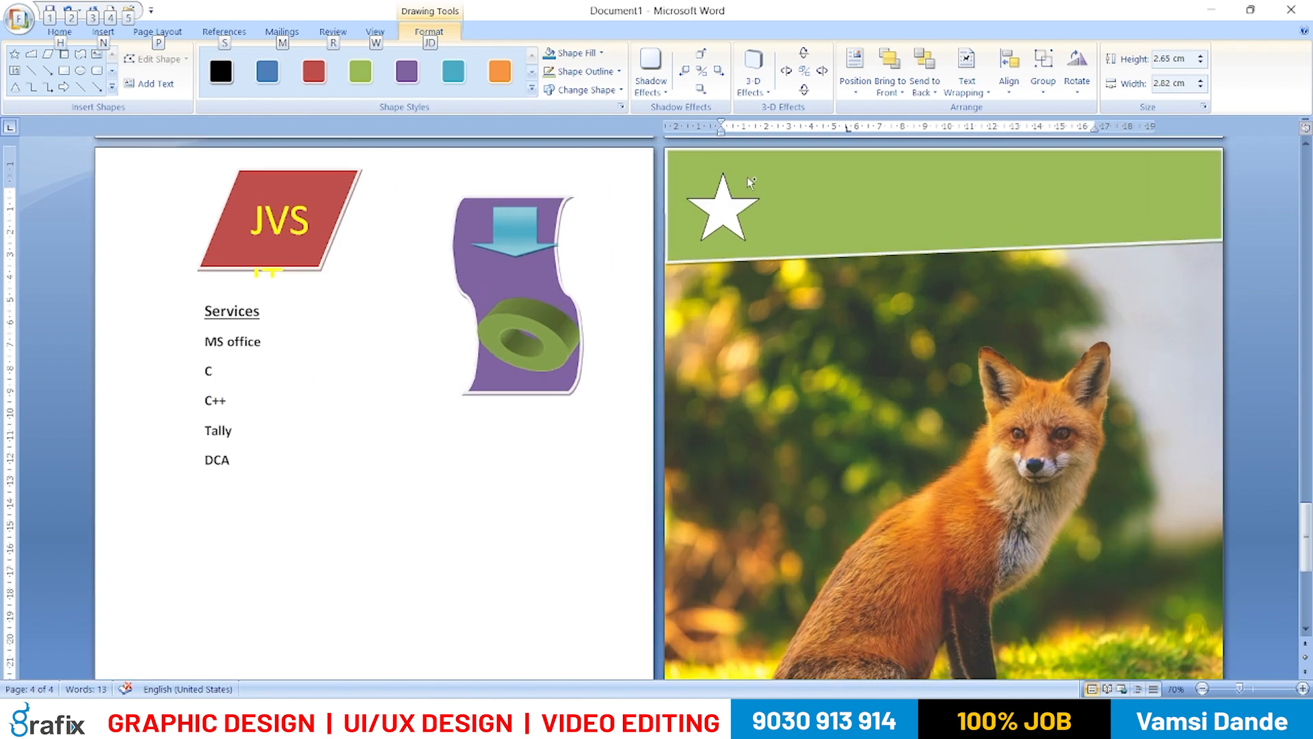
{"action": "scroll", "coordinate": [746, 177], "scroll_direction": "up", "scroll_amount": 5, "text": "ctrl"}
{"action": "key", "text": "alt"}
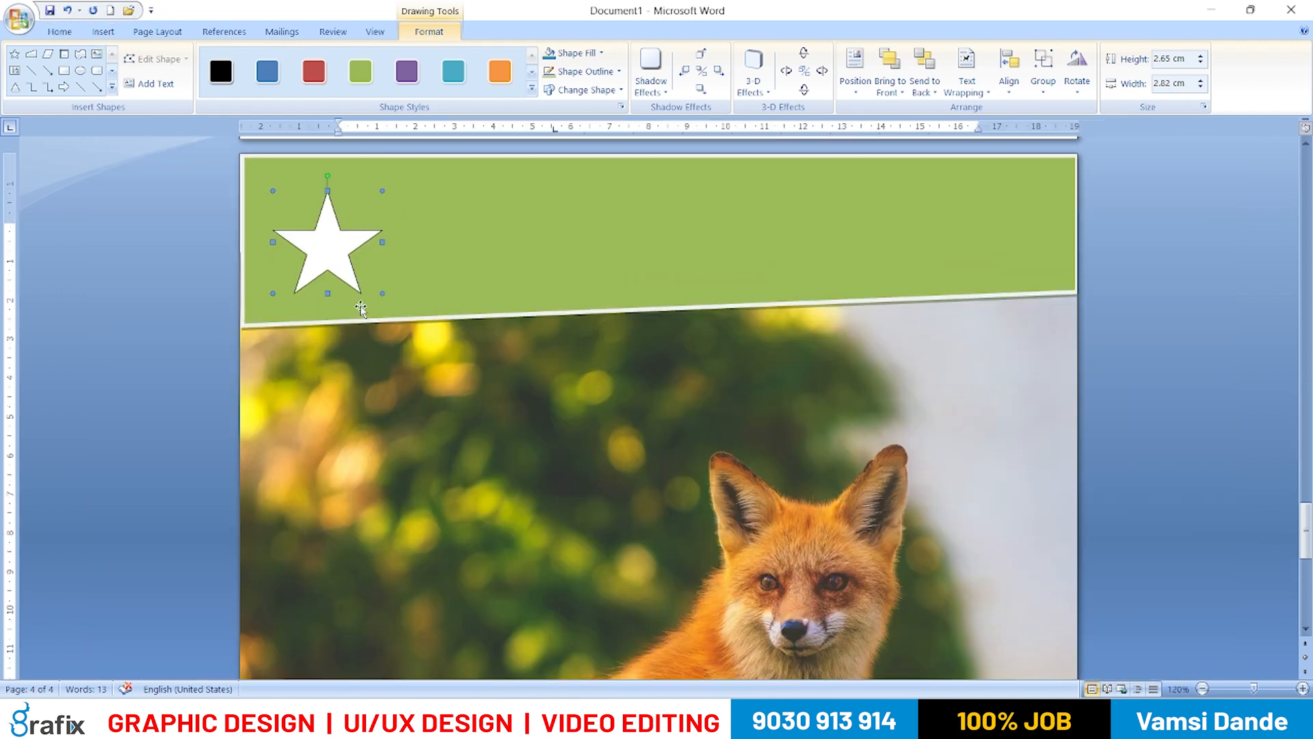
{"action": "left_click_drag", "start_coordinate": [345, 258], "coordinate": [349, 276]}
{"action": "key", "text": "ctrl+z"}
{"action": "key", "text": "ctrl+d"}
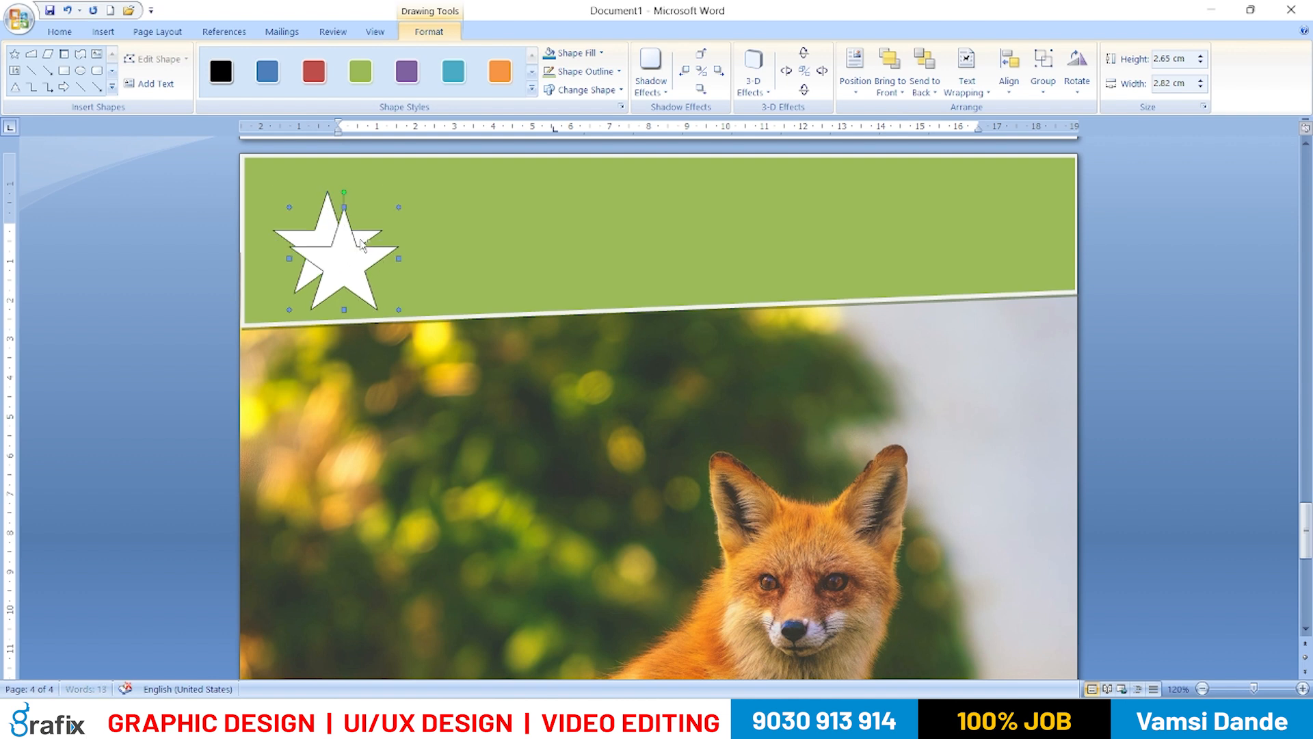
{"action": "left_click_drag", "start_coordinate": [344, 244], "coordinate": [344, 245]}
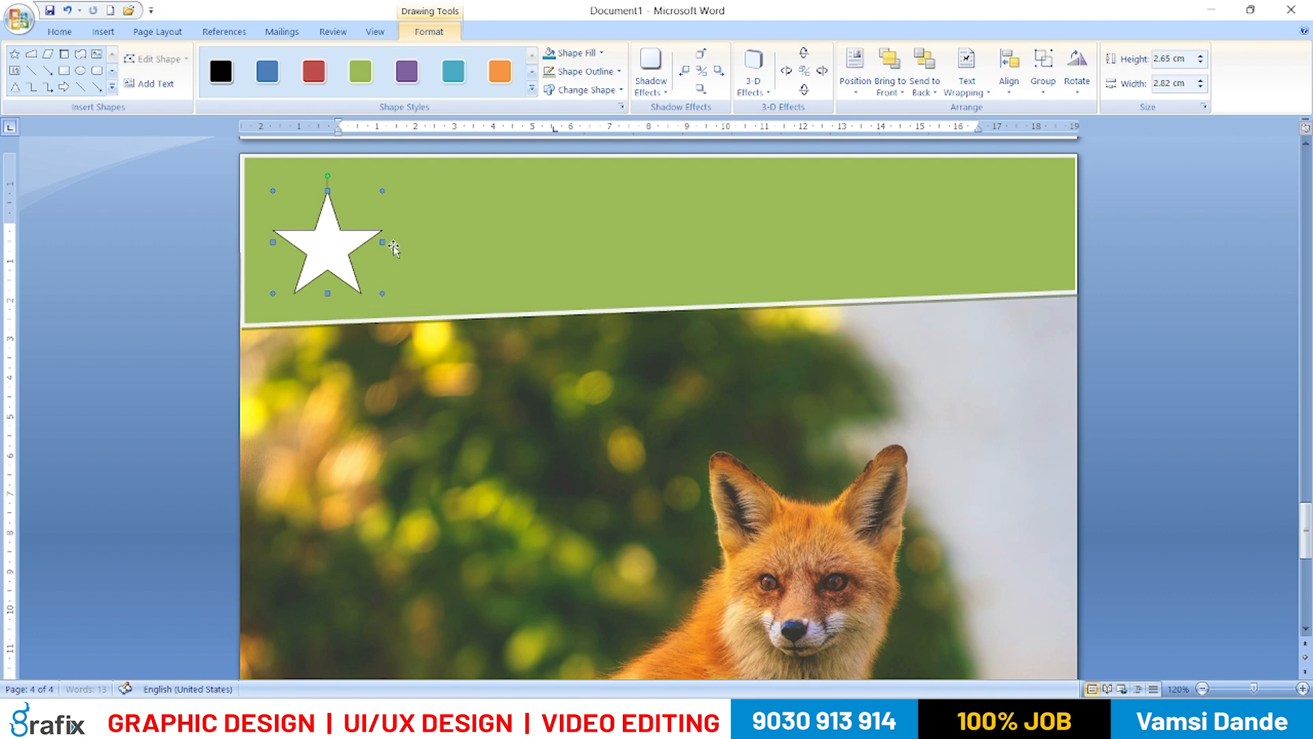
- Fill the upper star copy with dark blue
{"action": "left_click", "coordinate": [531, 88]}
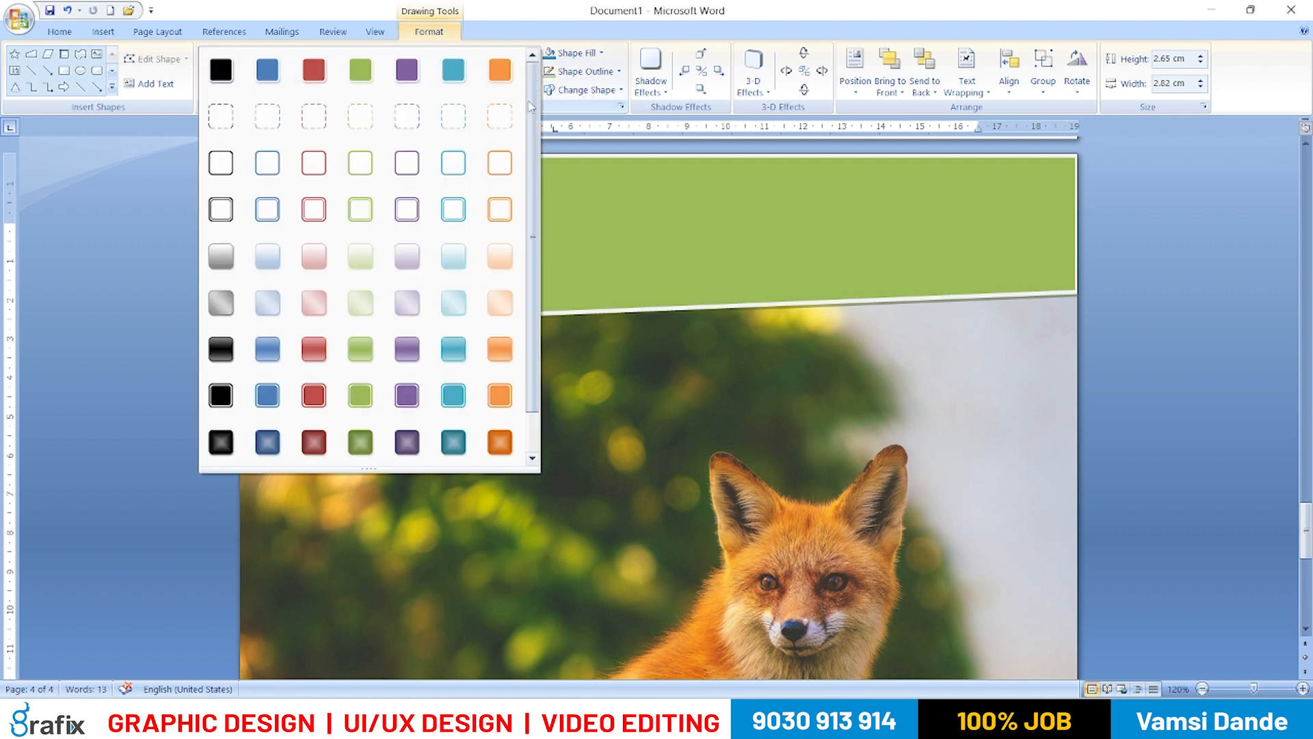
{"action": "left_click", "coordinate": [655, 95]}
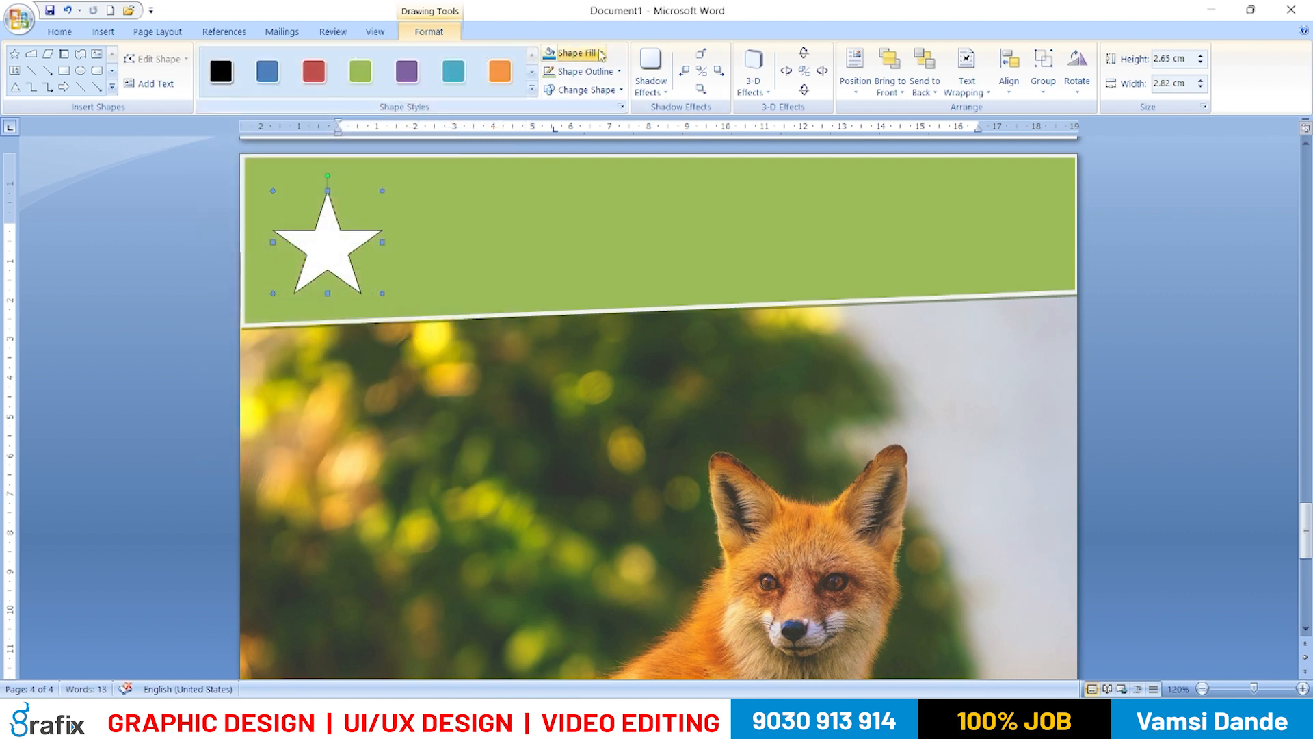
{"action": "left_click", "coordinate": [578, 53]}
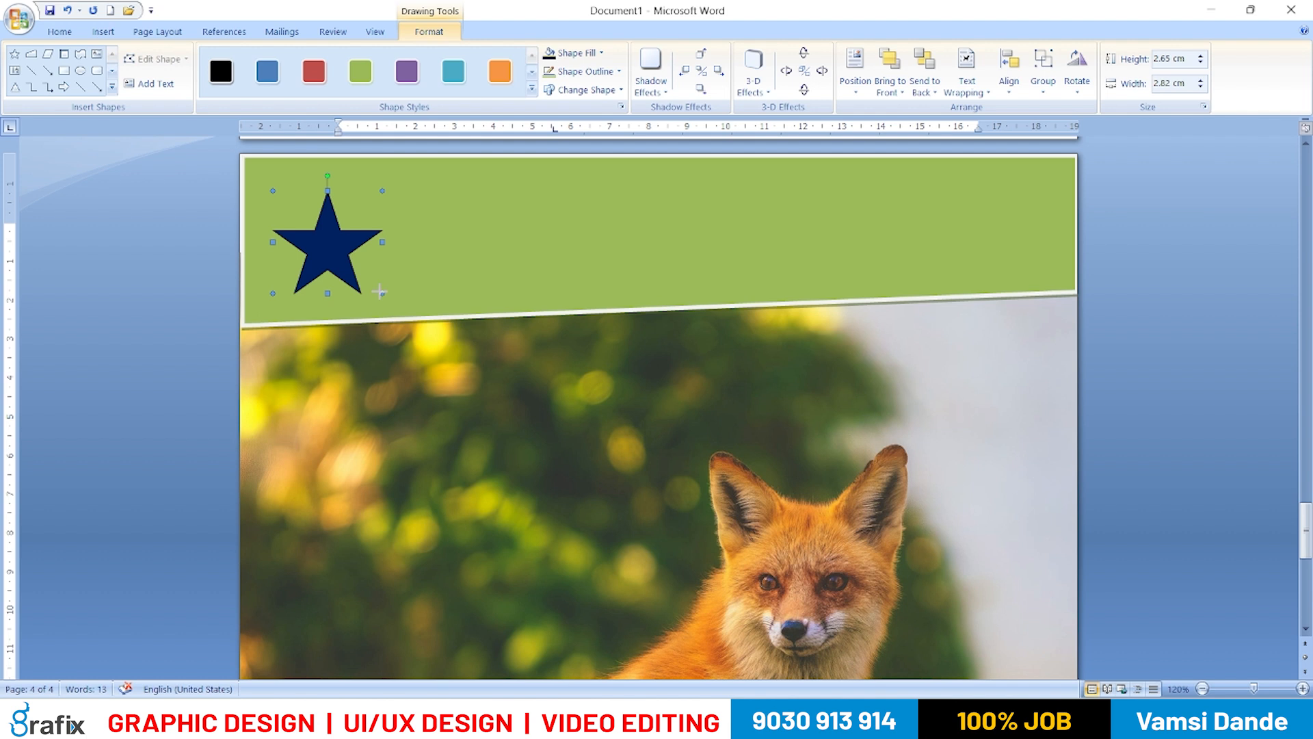
- Try enlarging the dark blue star from its corner to about 3.02 by 3.31 cm, and undo the resize
{"action": "left_click_drag", "start_coordinate": [380, 292], "coordinate": [395, 303]}
{"action": "key", "text": "ctrl+z"}
{"action": "scroll", "coordinate": [323, 219], "scroll_direction": "up", "scroll_amount": 2}
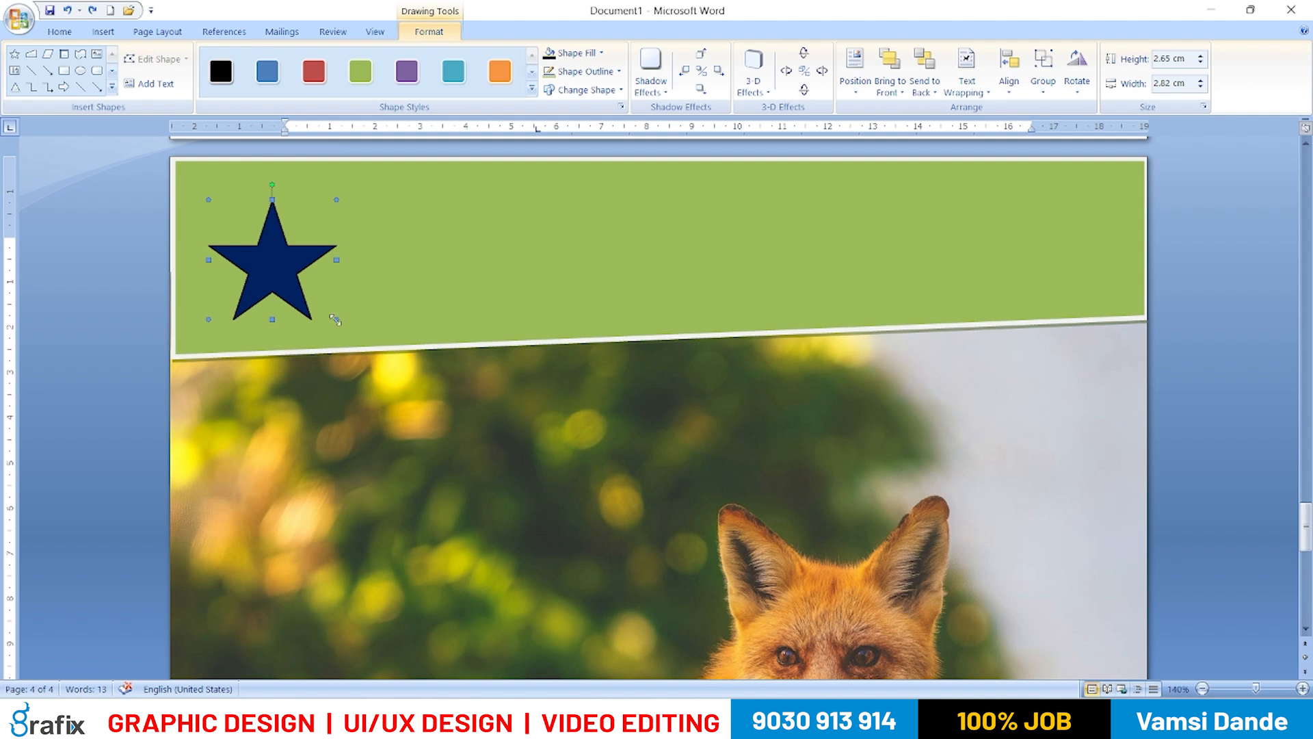
{"action": "left_click_drag", "start_coordinate": [335, 319], "coordinate": [358, 336]}
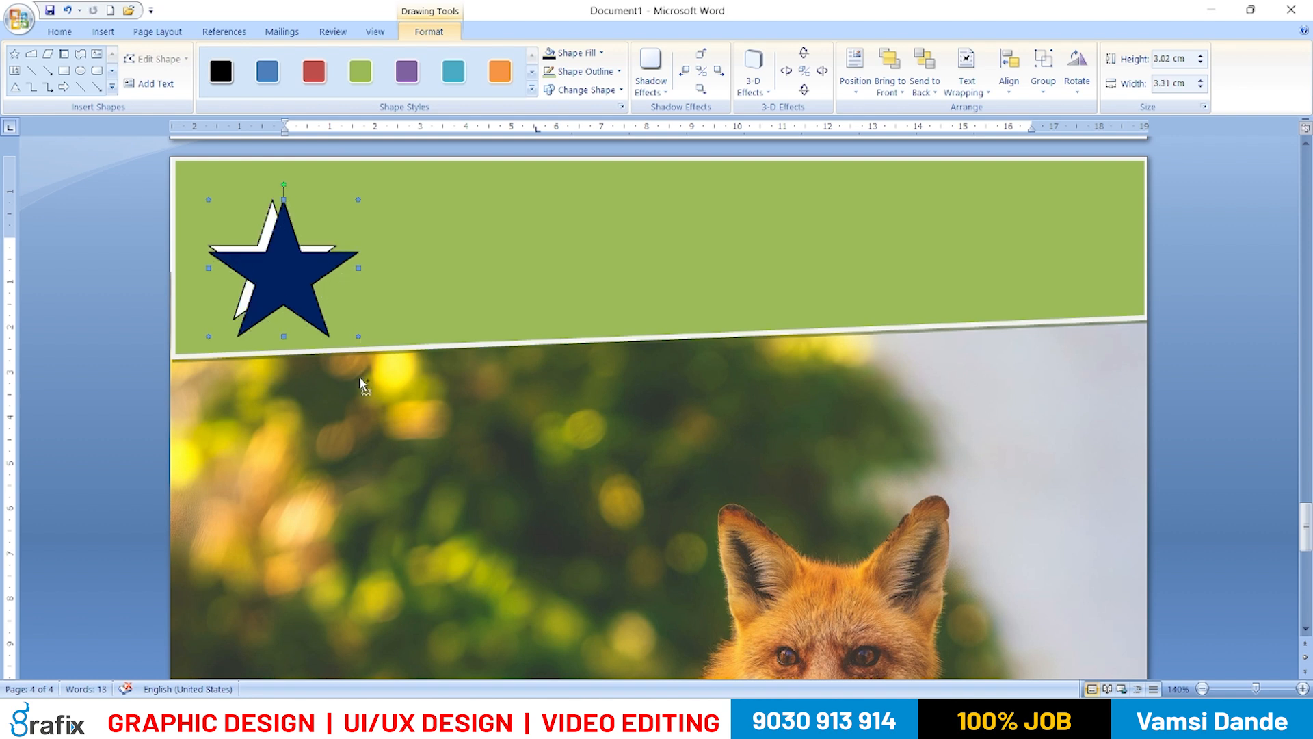
{"action": "key", "text": "ctrl+z"}
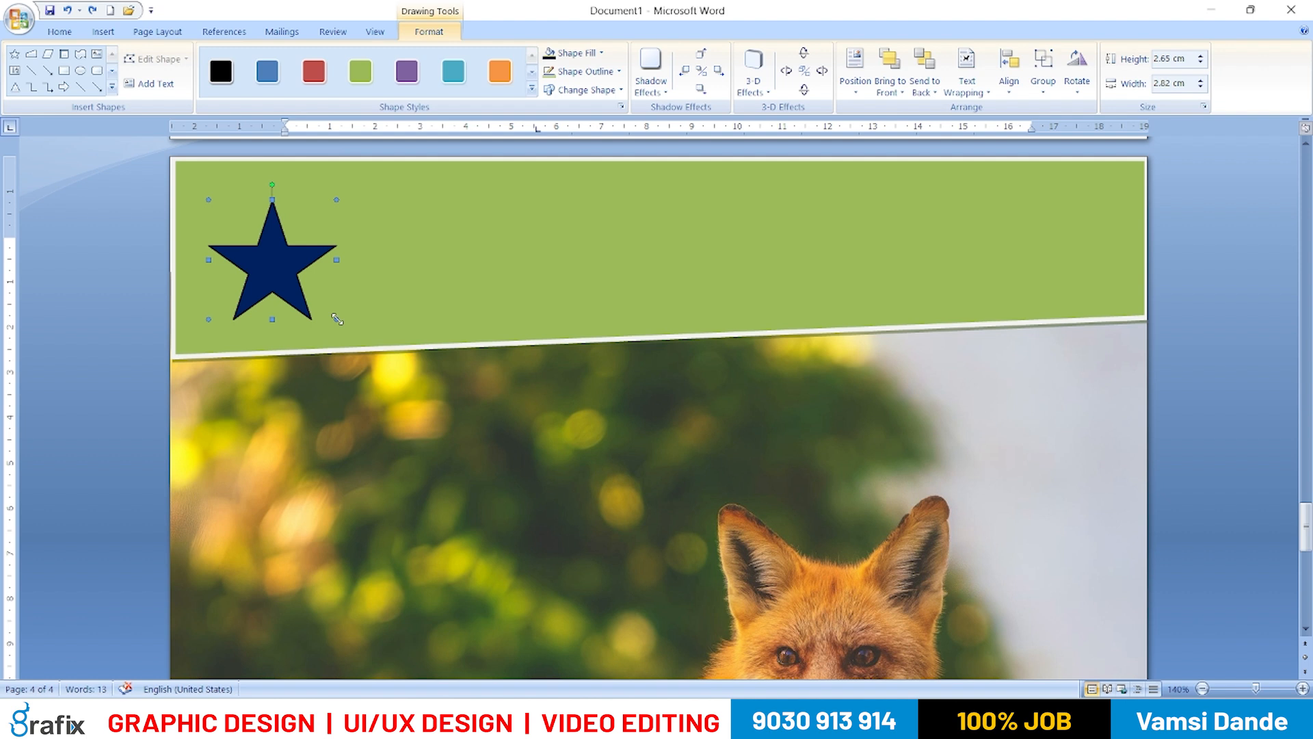
- Enlarge the dark blue star evenly about its centre to about 3.39 by 3.62 cm
{"action": "left_click_drag", "start_coordinate": [336, 318], "coordinate": [356, 336]}
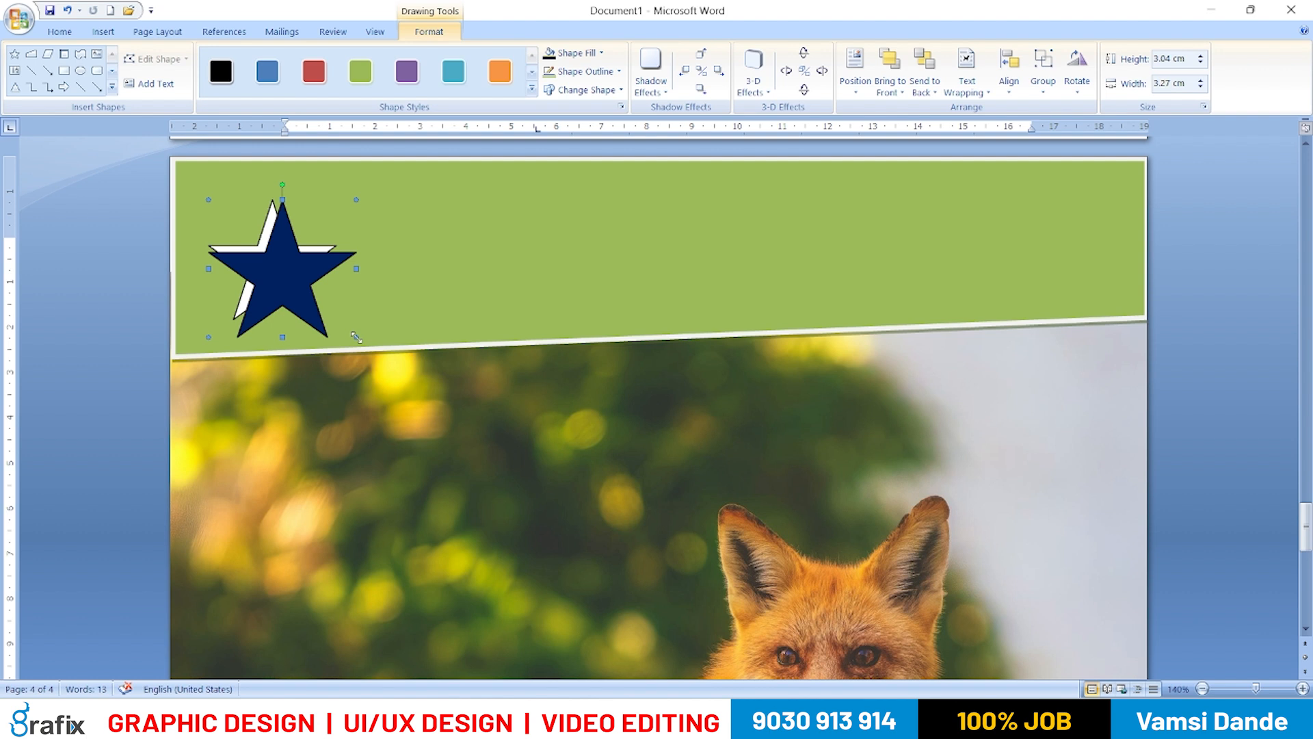
{"action": "key", "text": "ctrl+z"}
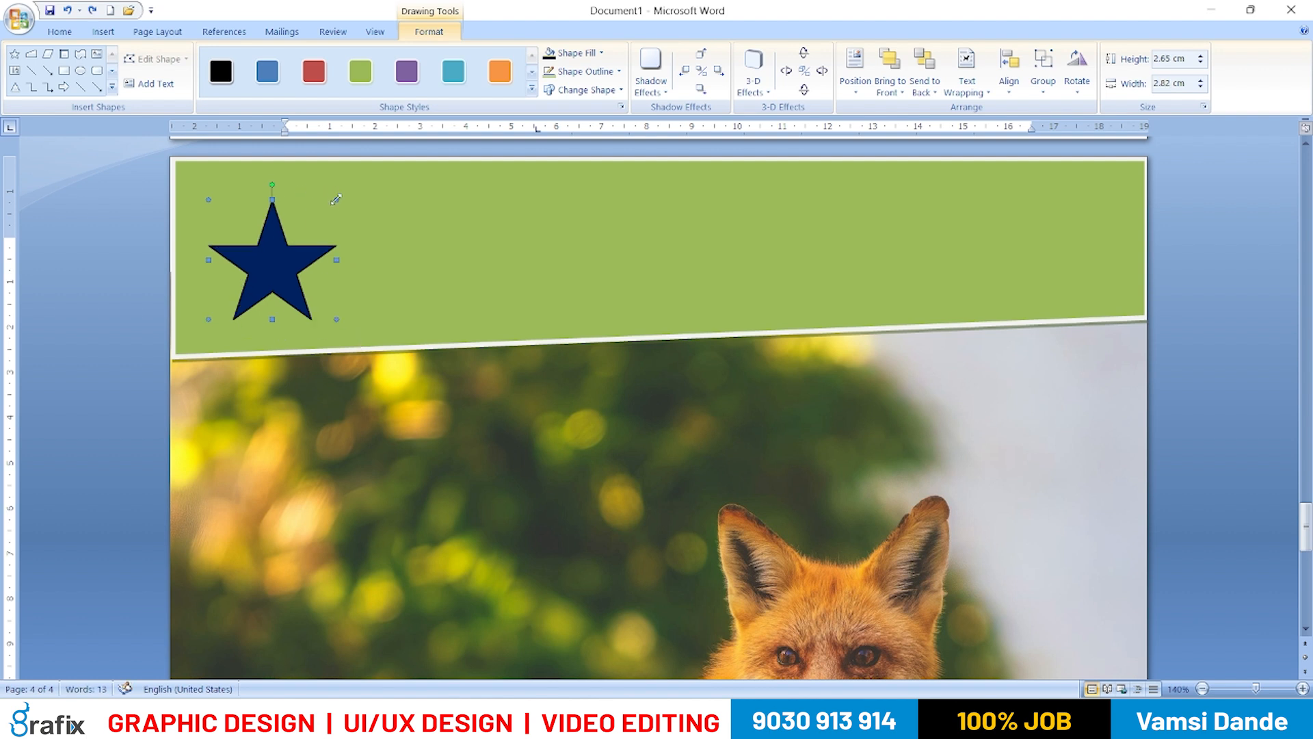
{"action": "mouse_move", "coordinate": [336, 199]}
{"action": "left_mouse_down"}
{"action": "mouse_move", "coordinate": [368, 196]}
{"action": "mouse_move", "coordinate": [354, 200]}
{"action": "left_mouse_up"}
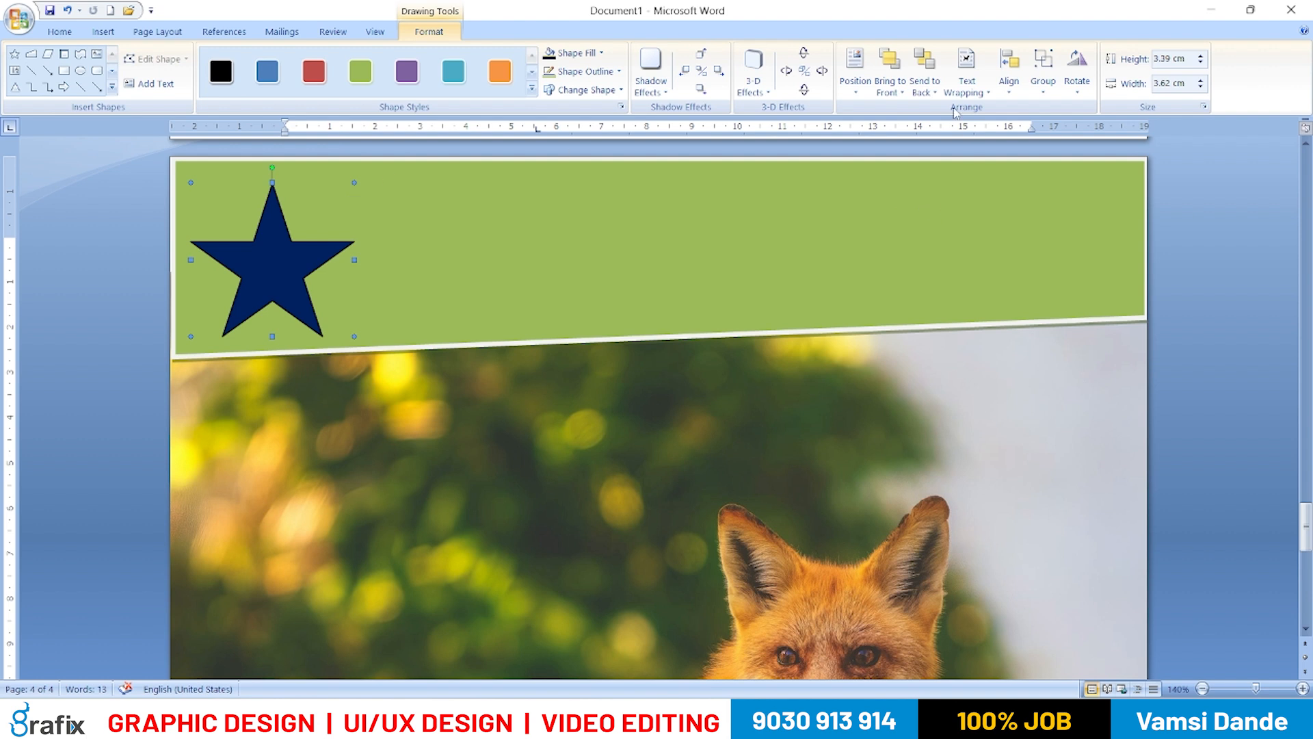
- Send the enlarged dark blue star to the back, behind the white star
{"action": "left_click", "coordinate": [926, 77]}
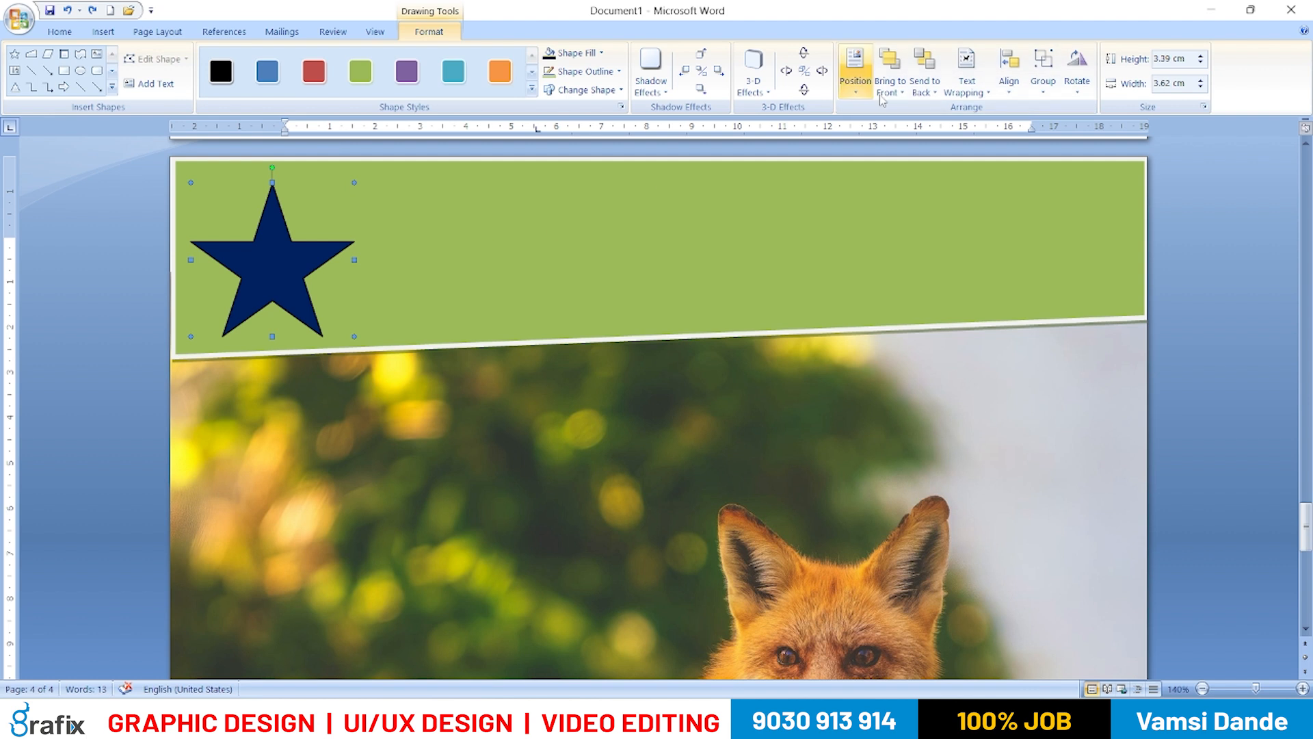
{"action": "left_click", "coordinate": [929, 89]}
{"action": "left_click", "coordinate": [947, 114]}
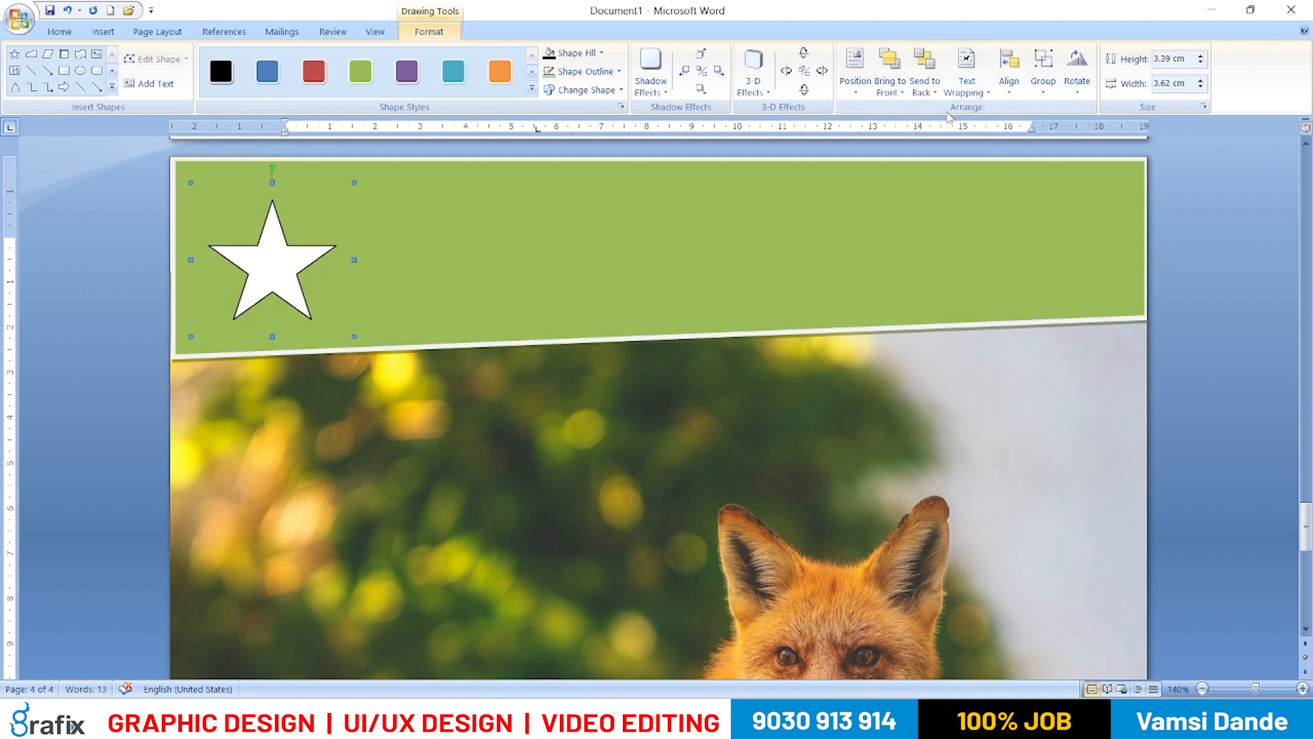
- Send the top green banner behind the dark blue star, and send the fox picture to the back behind the banner
{"action": "left_click", "coordinate": [759, 236]}
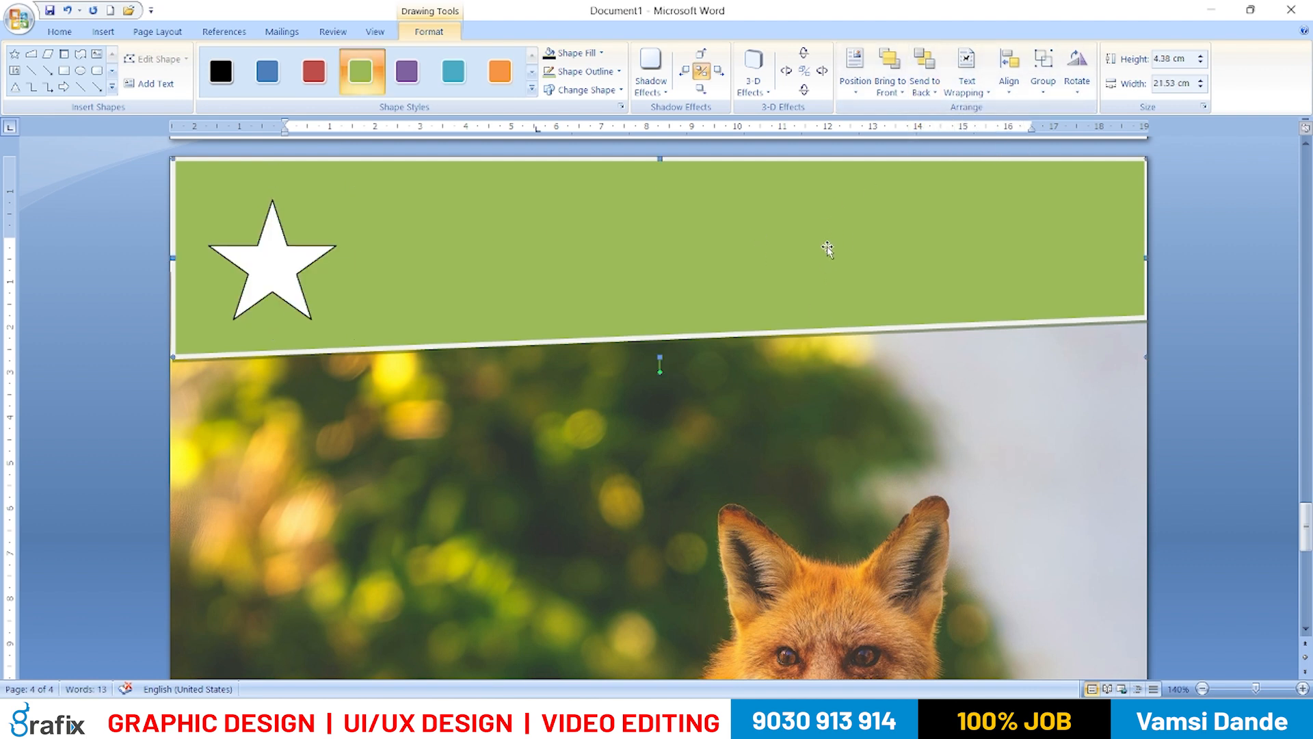
{"action": "left_click", "coordinate": [925, 89]}
{"action": "left_click", "coordinate": [950, 134]}
{"action": "left_click", "coordinate": [925, 89]}
{"action": "left_click", "coordinate": [951, 134]}
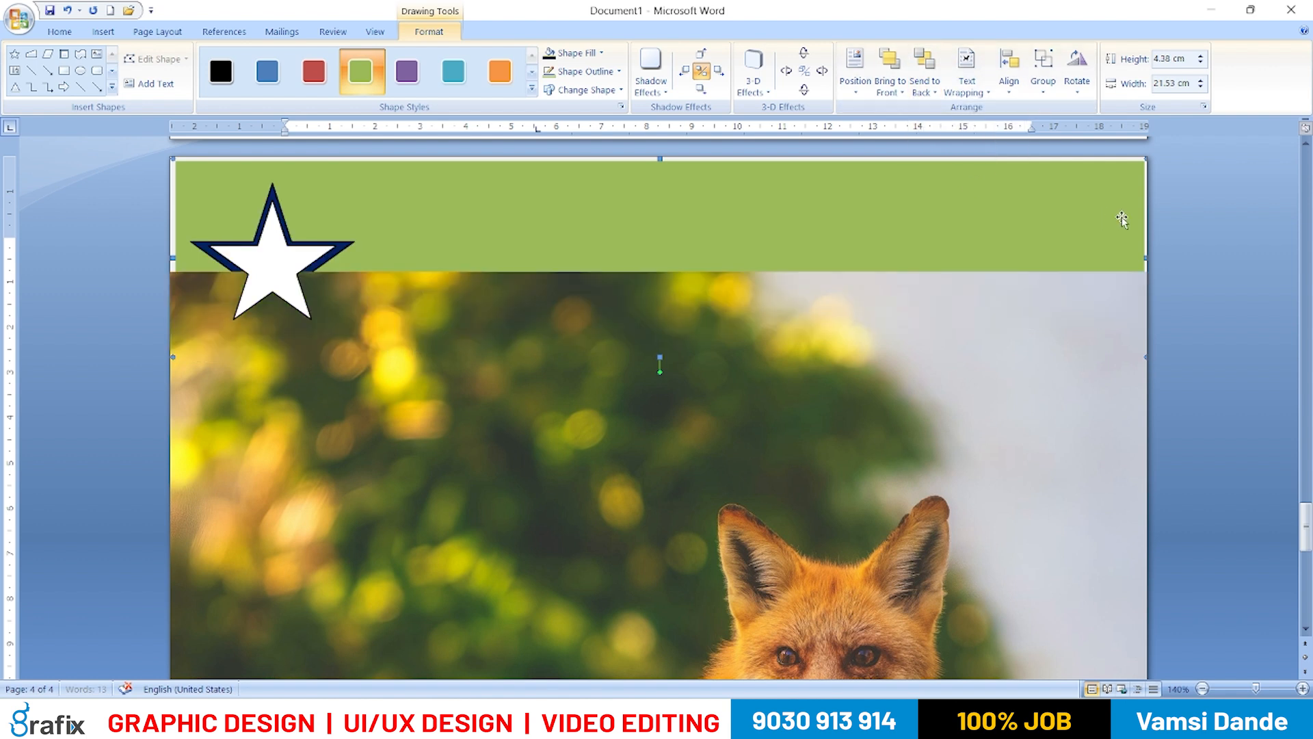
{"action": "left_click", "coordinate": [985, 327]}
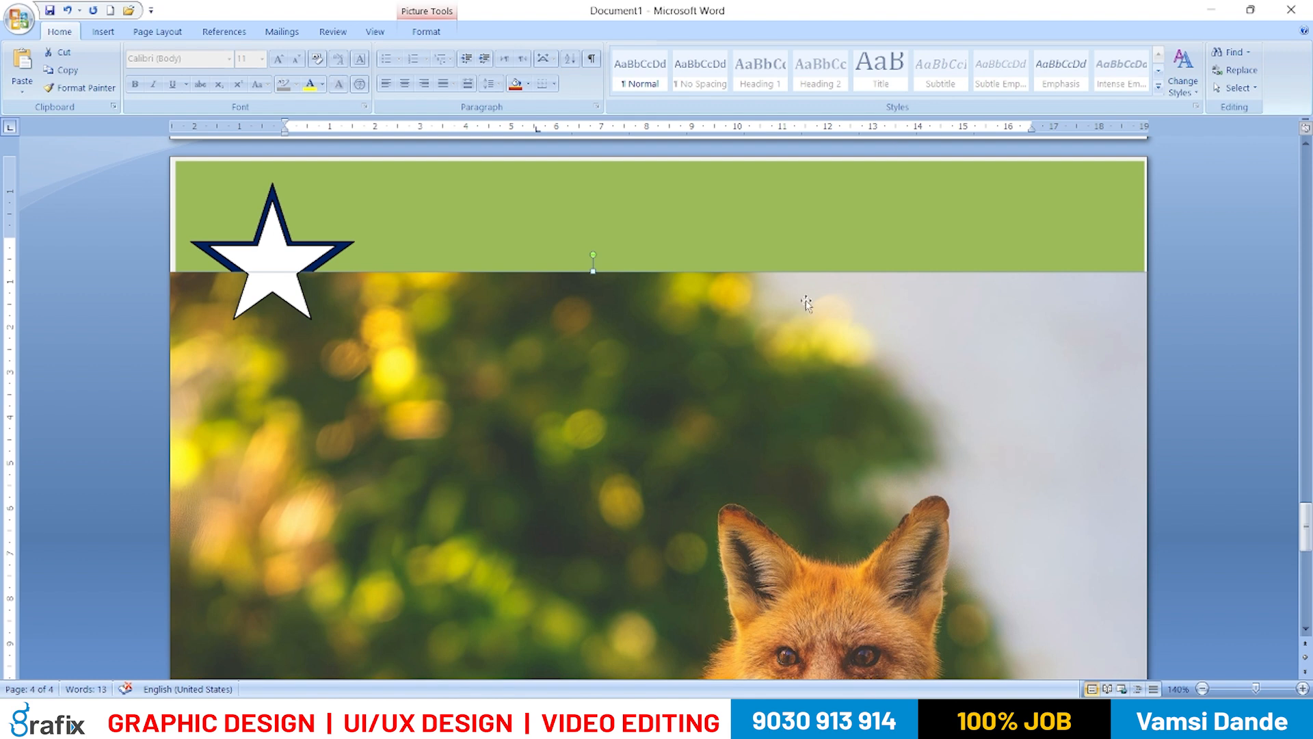
{"action": "double_click", "coordinate": [802, 326]}
{"action": "left_click", "coordinate": [1056, 70]}
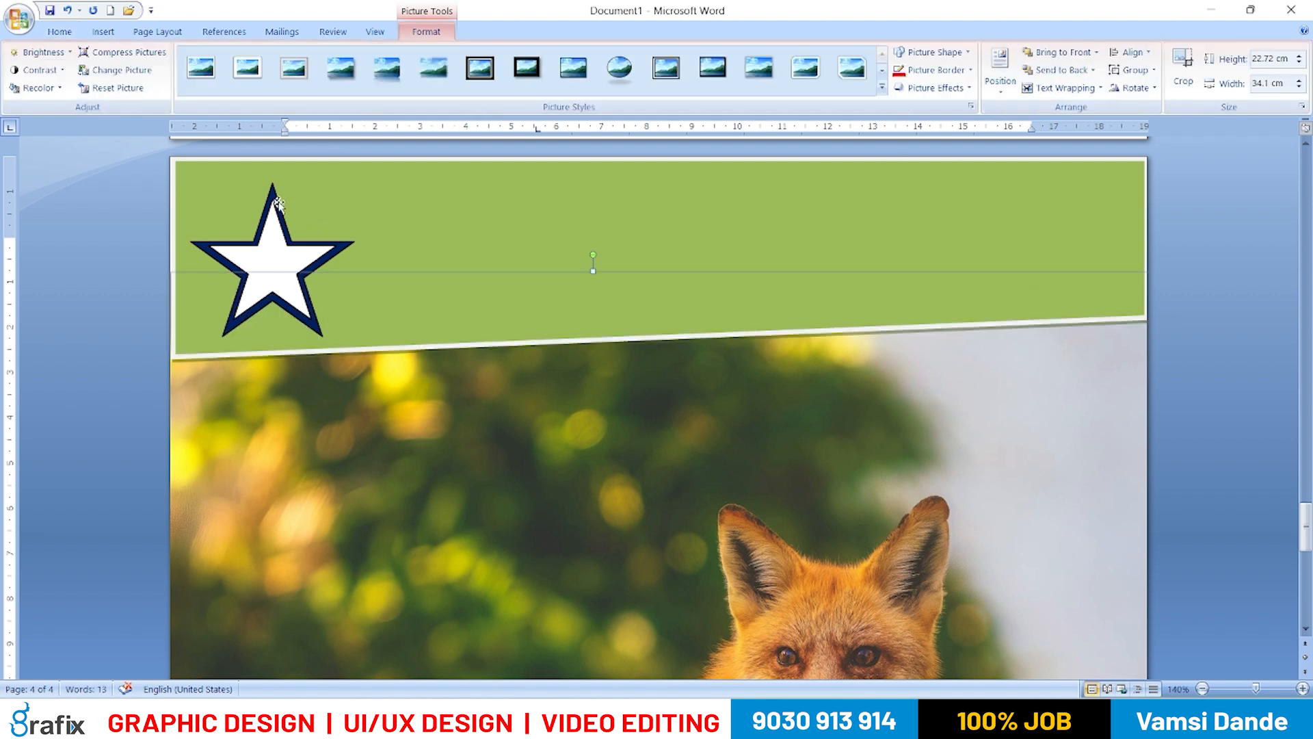
{"action": "left_click", "coordinate": [271, 222]}
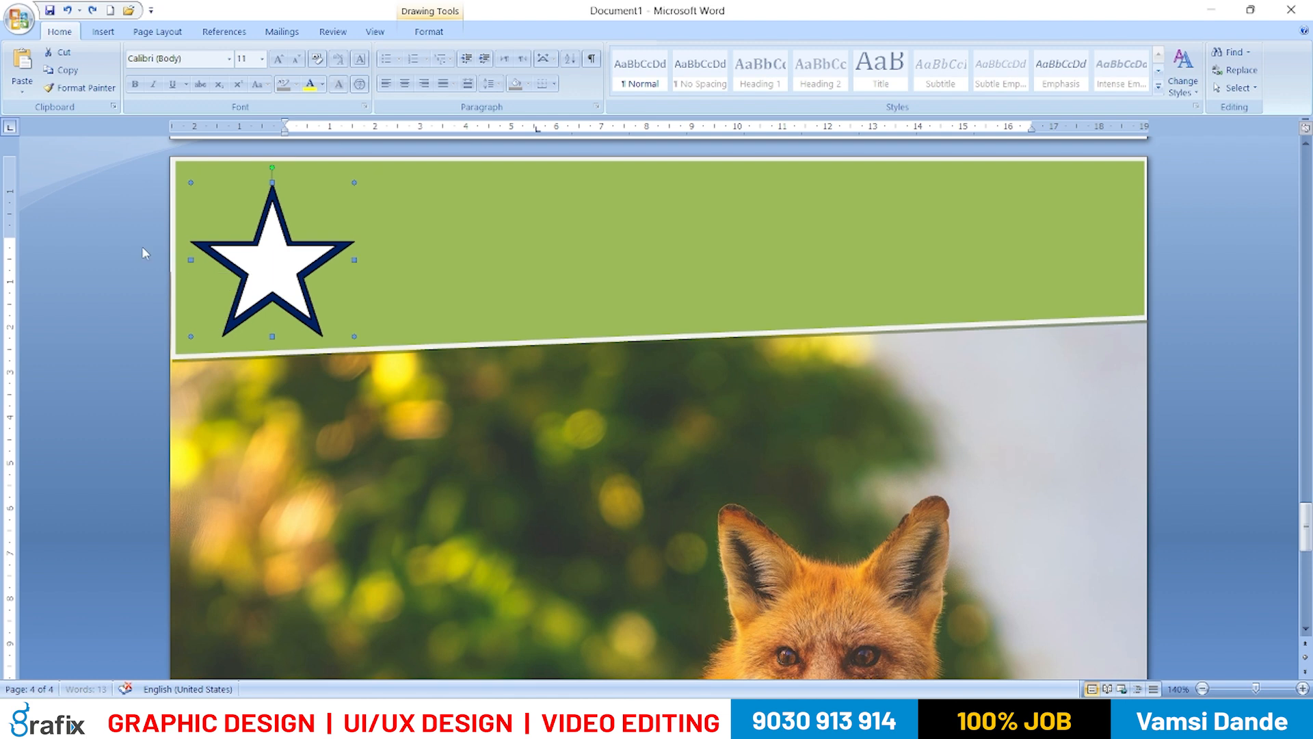
{"action": "left_click_drag", "start_coordinate": [255, 250], "coordinate": [297, 269]}
{"action": "key", "text": "alt"}
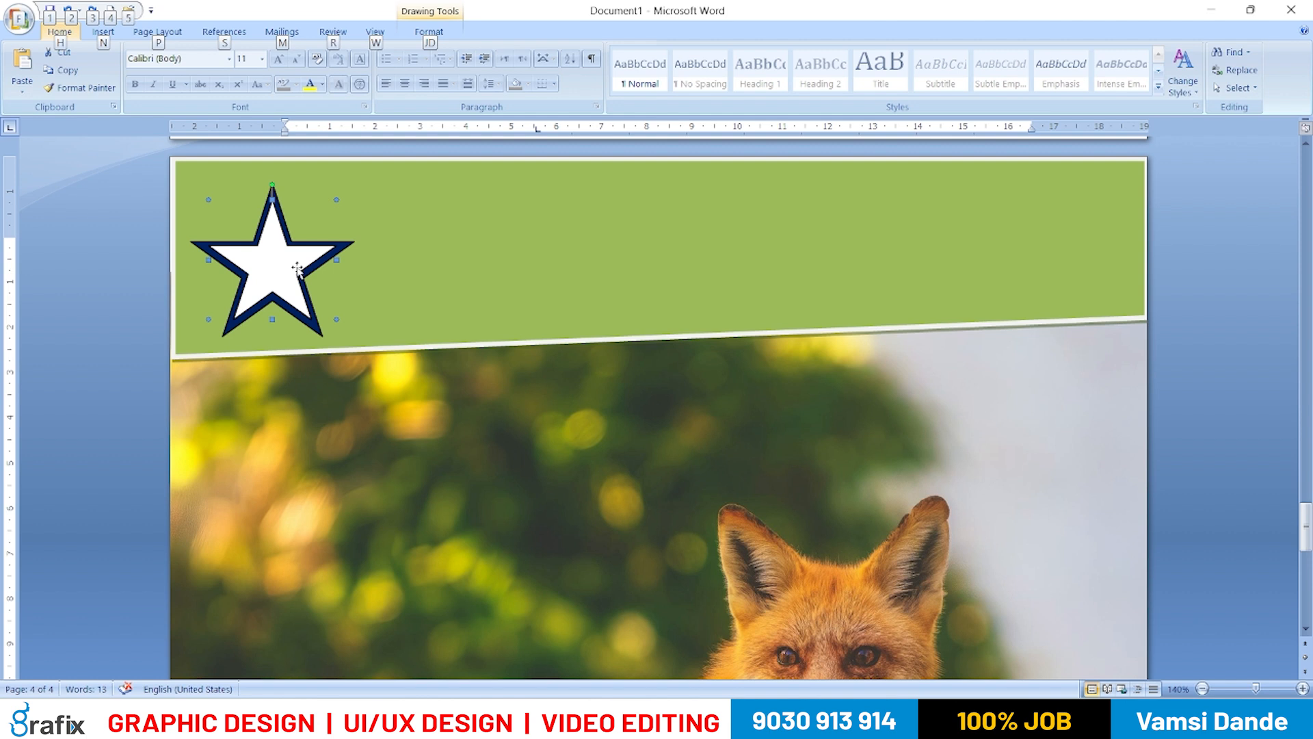
{"action": "left_click", "coordinate": [1186, 295]}
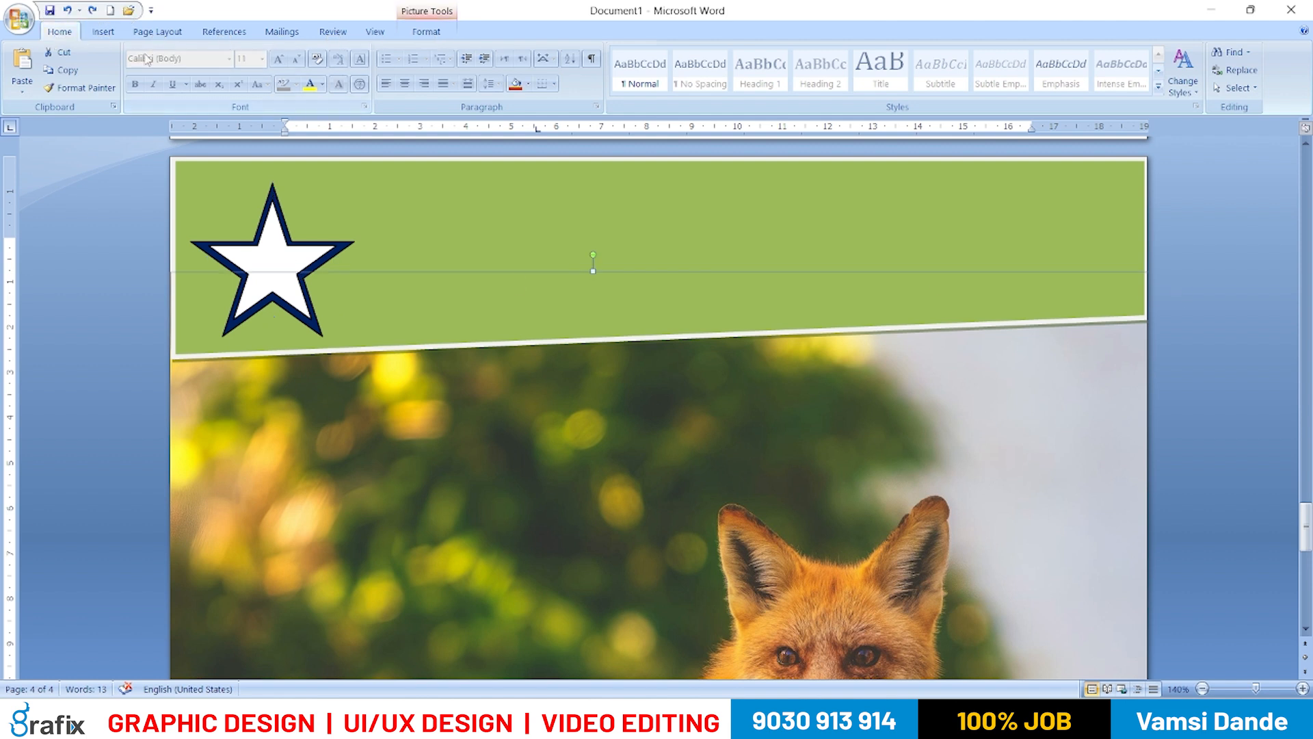
- Insert WordArt with the text "SS" in the orange-yellow gradient style, keeping the Impact font at size 36
{"action": "left_click", "coordinate": [101, 32]}
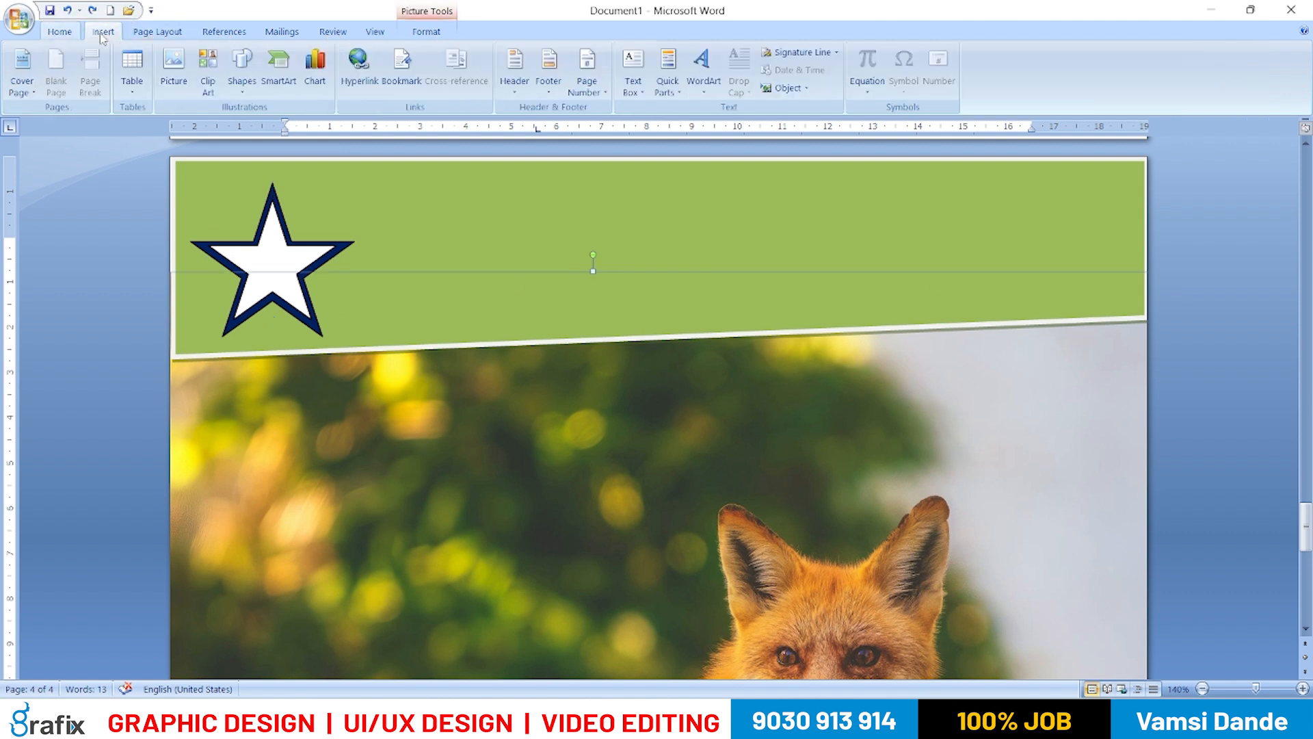
{"action": "left_click", "coordinate": [705, 69]}
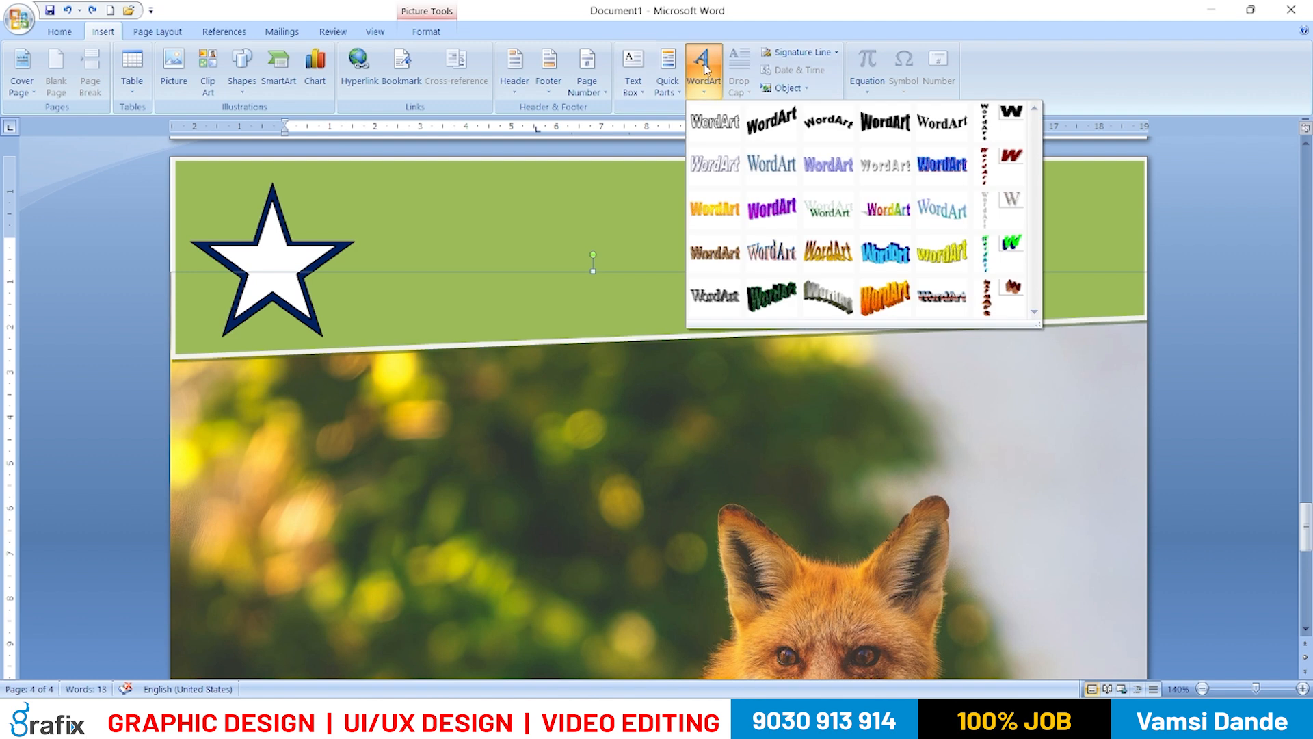
{"action": "left_click", "coordinate": [715, 209]}
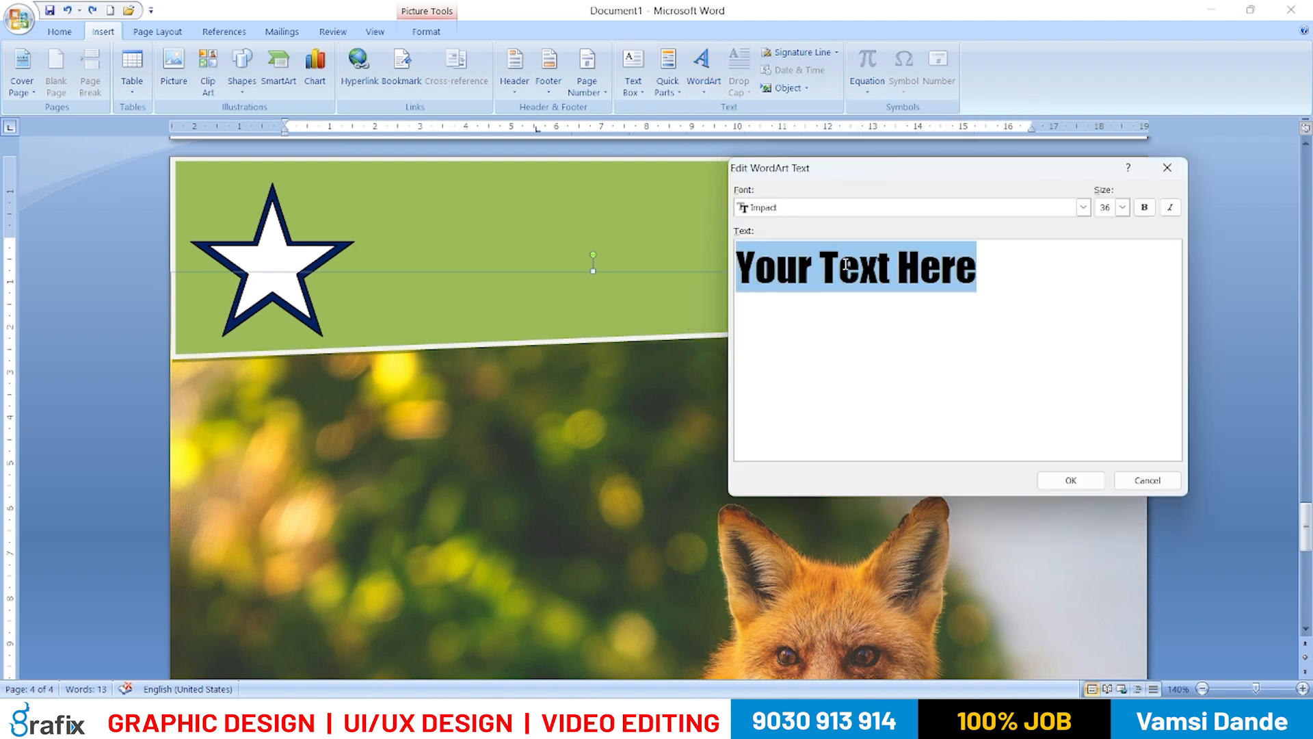
{"action": "type", "text": "SS"}
{"action": "left_click", "coordinate": [1070, 480]}
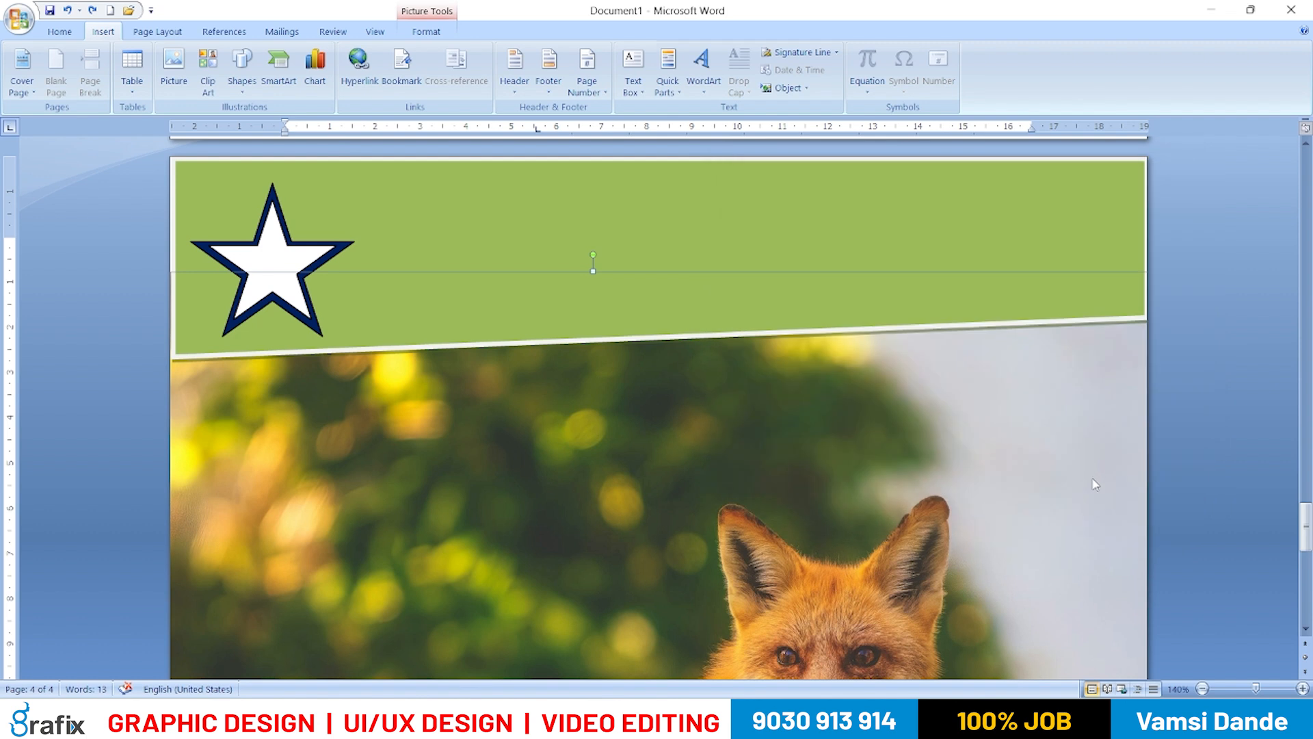
- Find the "SS" WordArt on the first page and change its text wrapping so it floats freely
{"action": "left_click", "coordinate": [443, 226]}
{"action": "scroll", "coordinate": [542, 308], "scroll_direction": "down", "scroll_amount": 10}
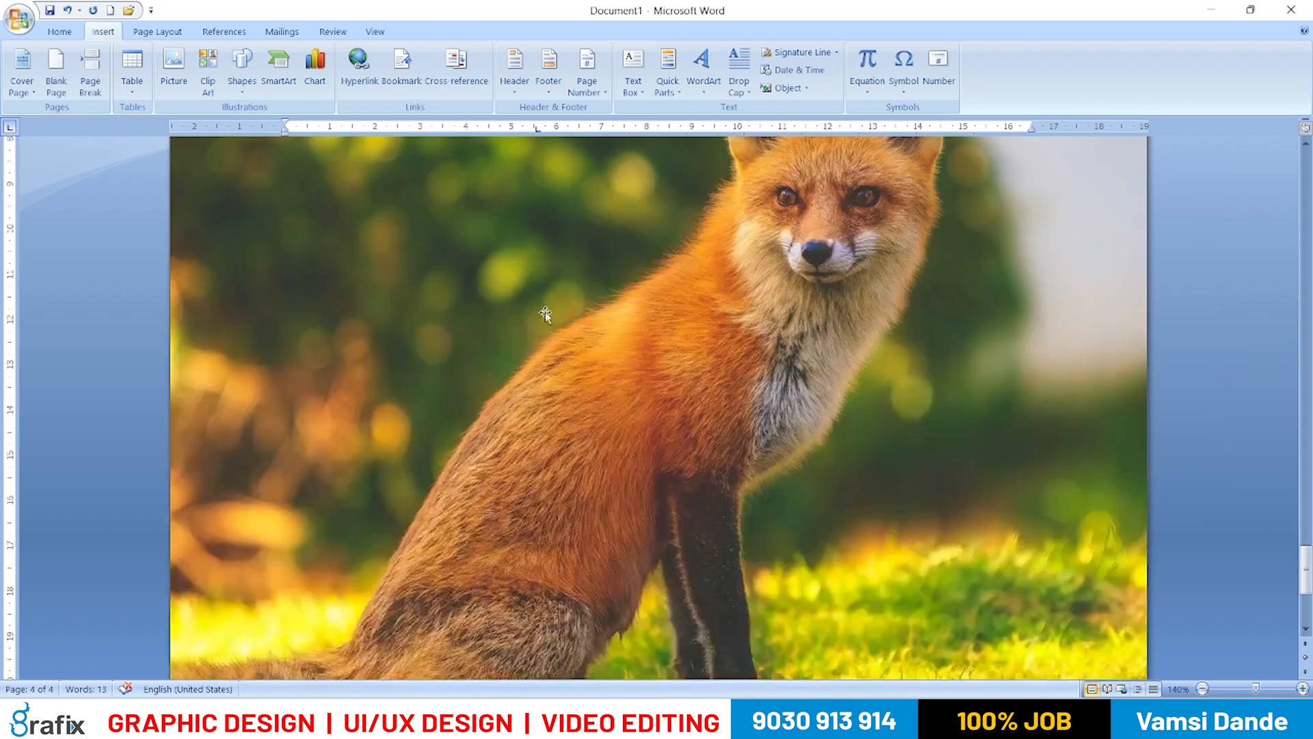
{"action": "scroll", "coordinate": [610, 358], "scroll_direction": "up", "scroll_amount": 15}
{"action": "scroll", "coordinate": [638, 358], "scroll_direction": "down", "scroll_amount": 4}
{"action": "scroll", "coordinate": [638, 358], "scroll_direction": "down", "scroll_amount": 8}
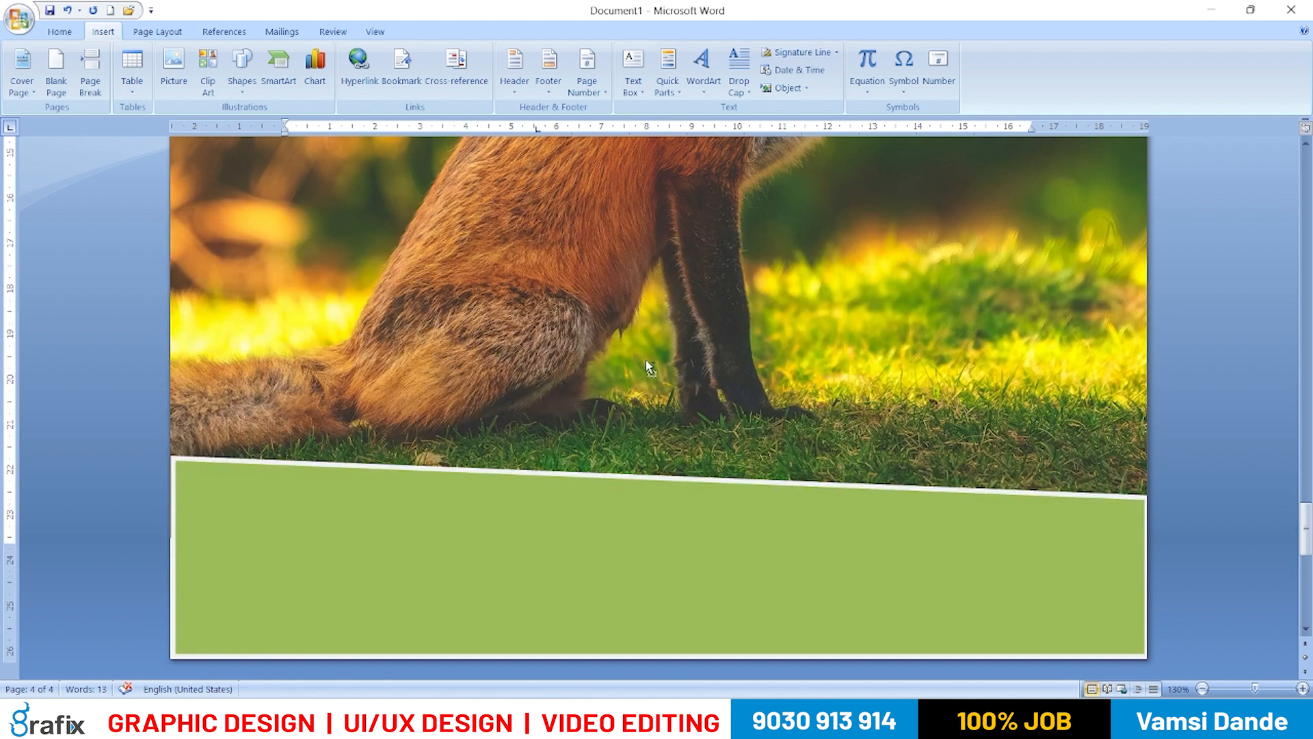
{"action": "scroll", "coordinate": [641, 333], "scroll_direction": "down", "scroll_amount": 7}
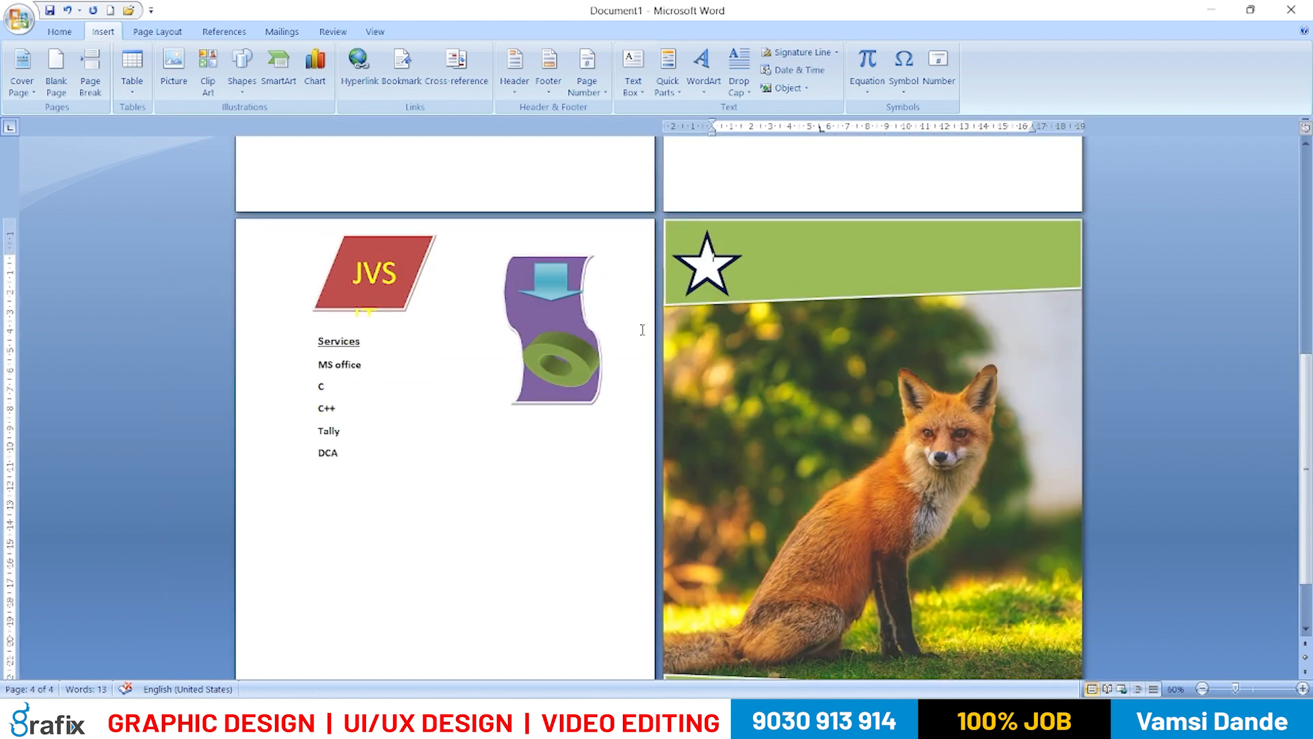
{"action": "scroll", "coordinate": [642, 330], "scroll_direction": "up", "scroll_amount": 10}
{"action": "left_click", "coordinate": [279, 241]}
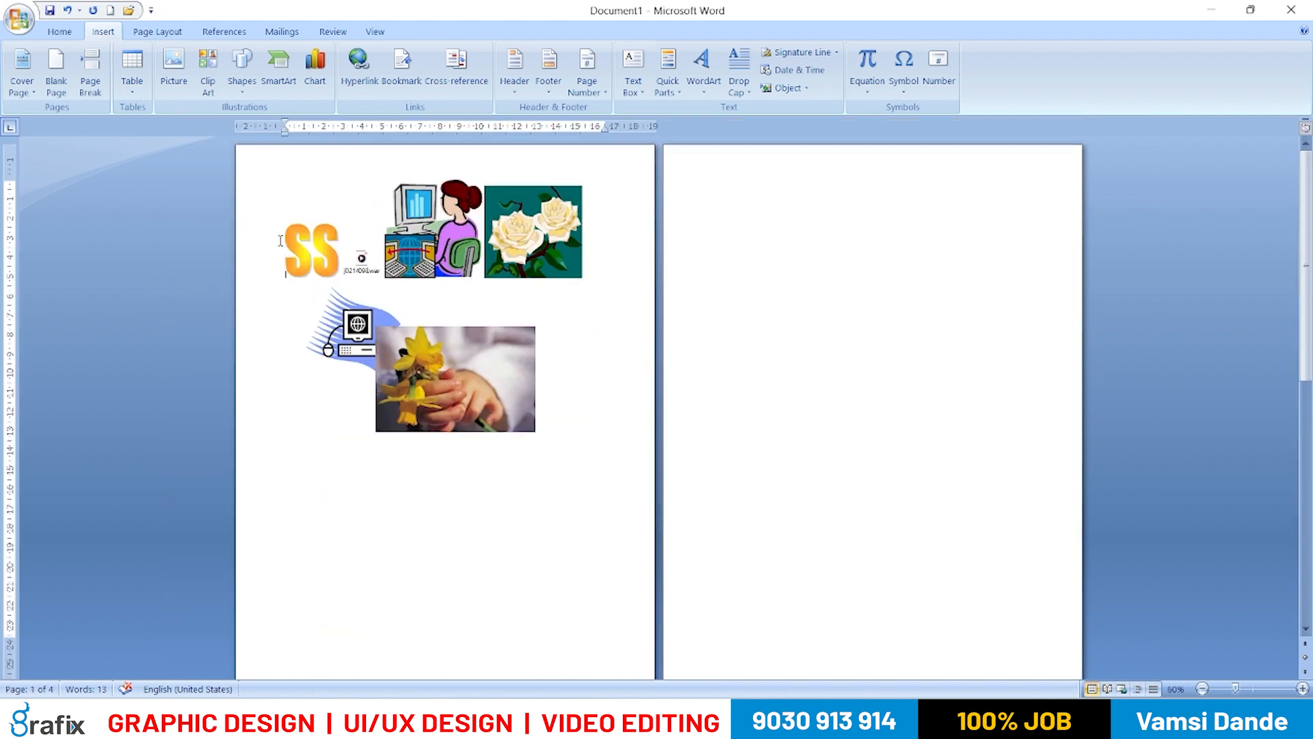
{"action": "left_click", "coordinate": [301, 249]}
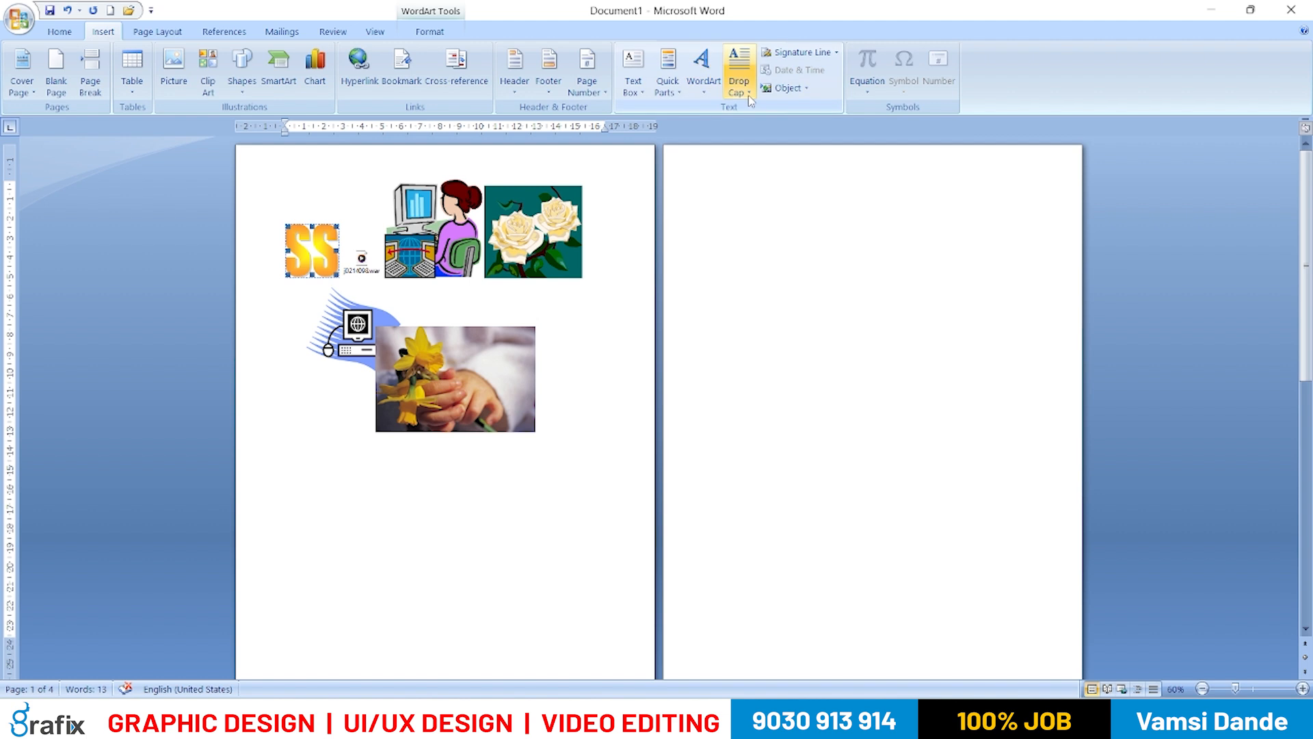
{"action": "double_click", "coordinate": [311, 247]}
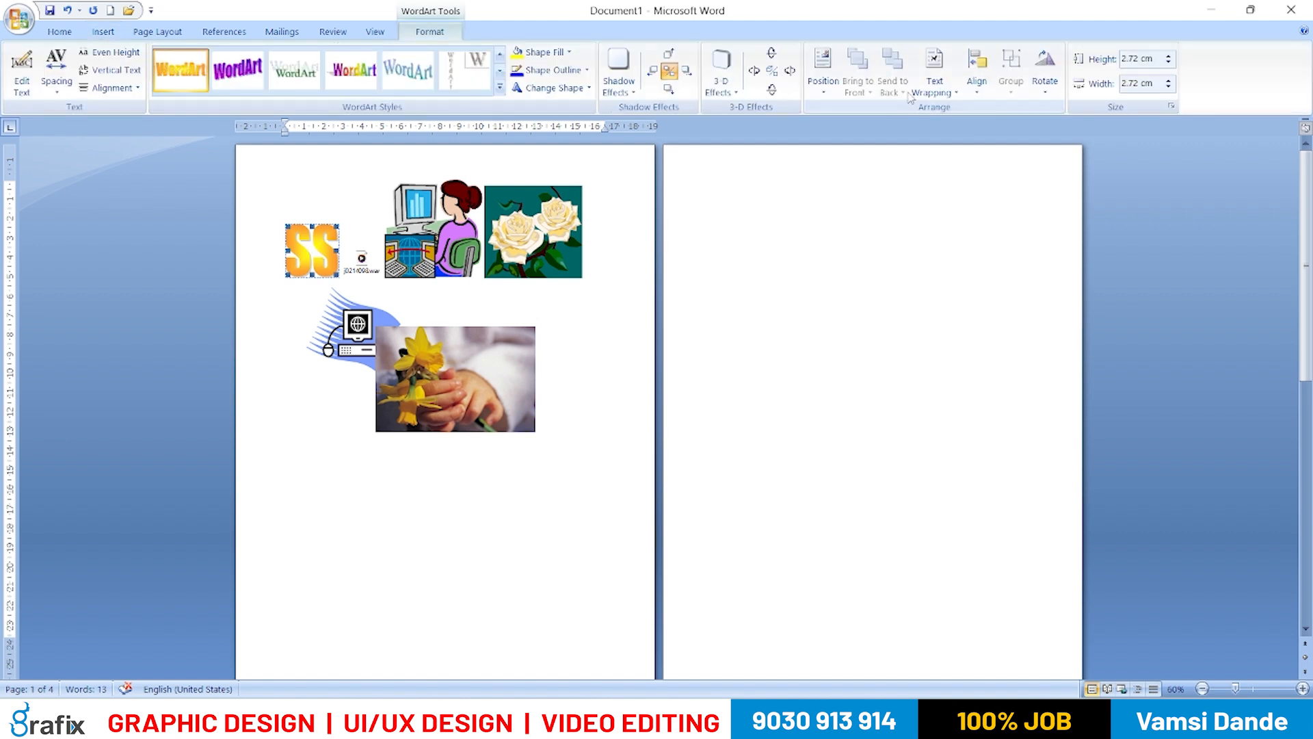
{"action": "left_click", "coordinate": [934, 72]}
{"action": "left_click", "coordinate": [942, 185]}
- Move the "SS" WordArt to the fox page and place it on the top green banner, just right of the star
{"action": "left_click_drag", "start_coordinate": [321, 256], "coordinate": [889, 472]}
{"action": "scroll", "coordinate": [931, 443], "scroll_direction": "down", "scroll_amount": 3}
{"action": "left_click", "coordinate": [903, 452]}
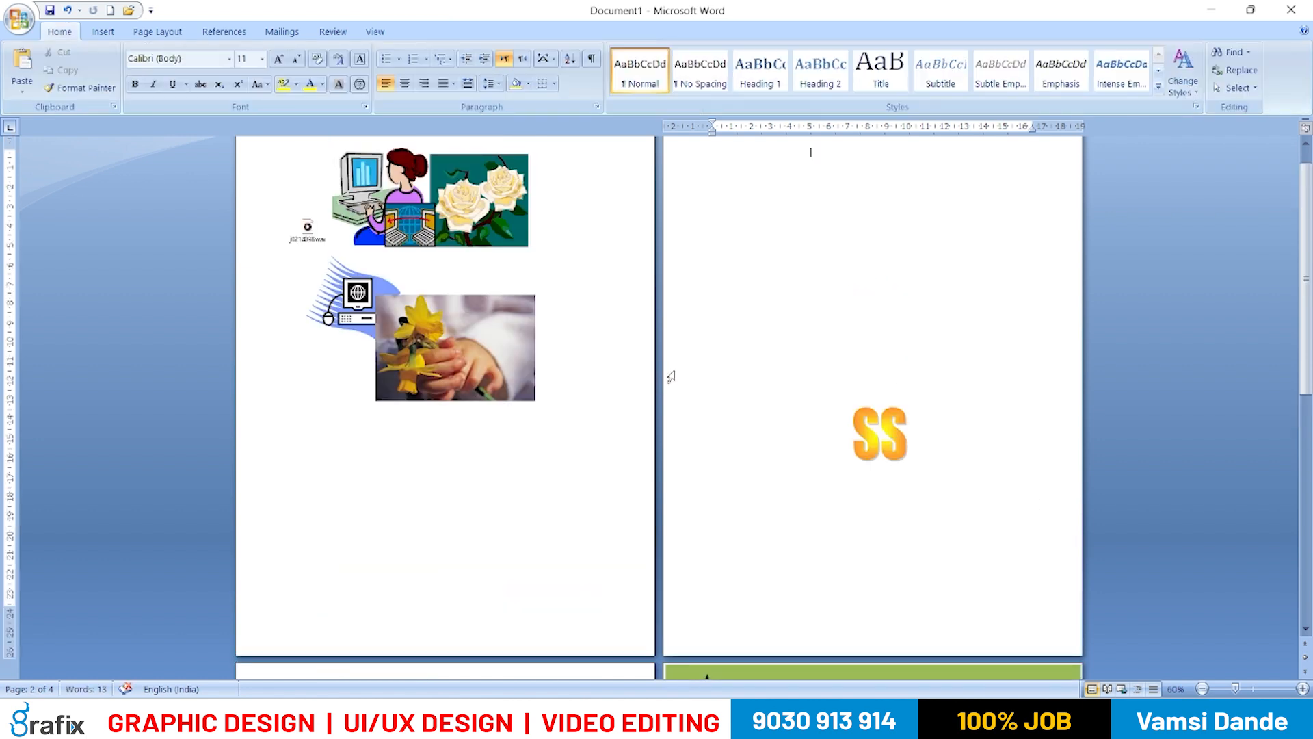
{"action": "left_click_drag", "start_coordinate": [1235, 688], "coordinate": [1233, 690]}
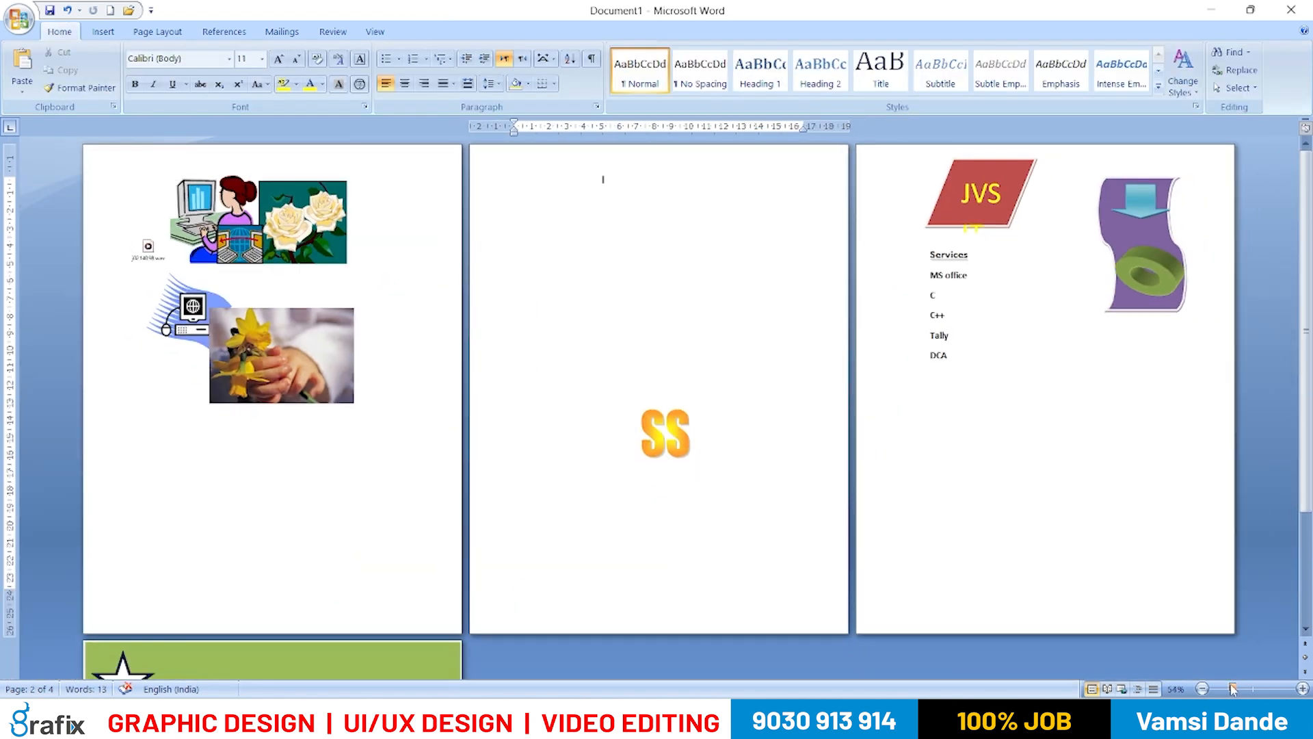
{"action": "scroll", "coordinate": [709, 468], "scroll_direction": "down", "scroll_amount": 5}
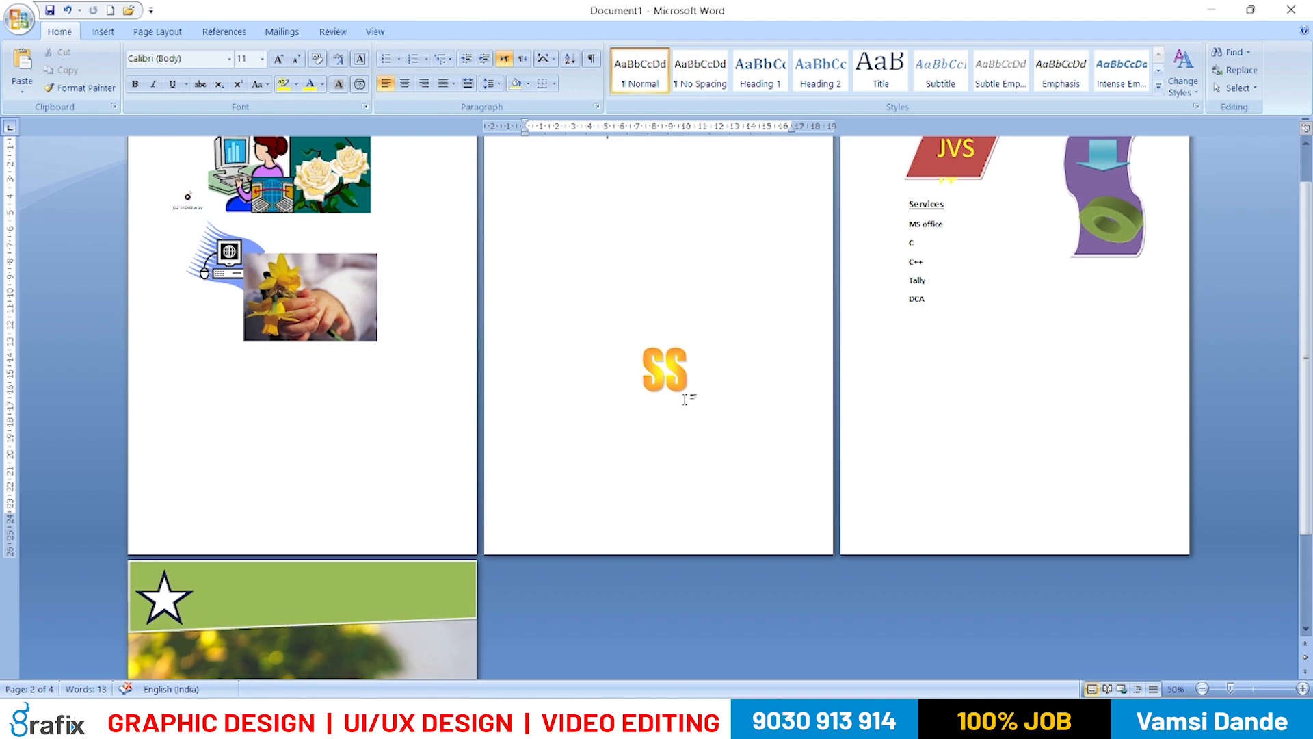
{"action": "left_click", "coordinate": [675, 163]}
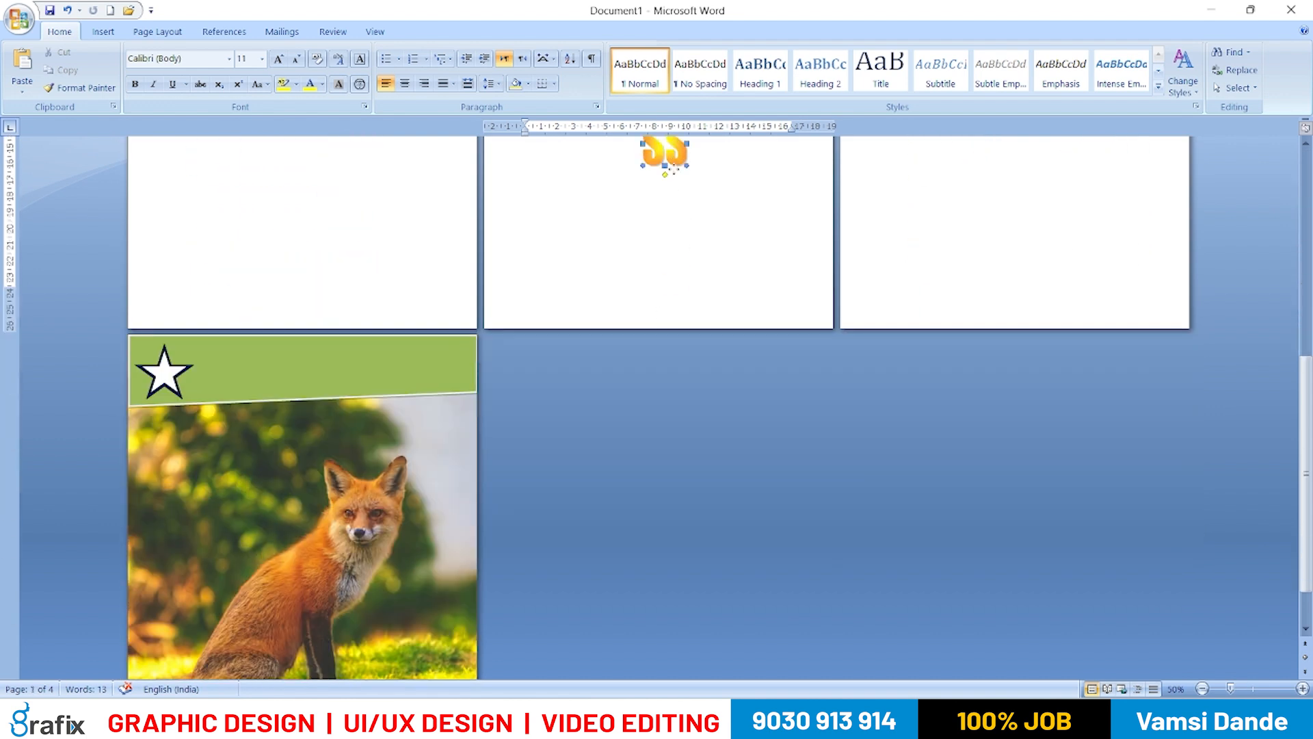
{"action": "left_click_drag", "start_coordinate": [298, 357], "coordinate": [254, 368]}
{"action": "scroll", "coordinate": [428, 369], "scroll_direction": "down", "scroll_amount": 1}
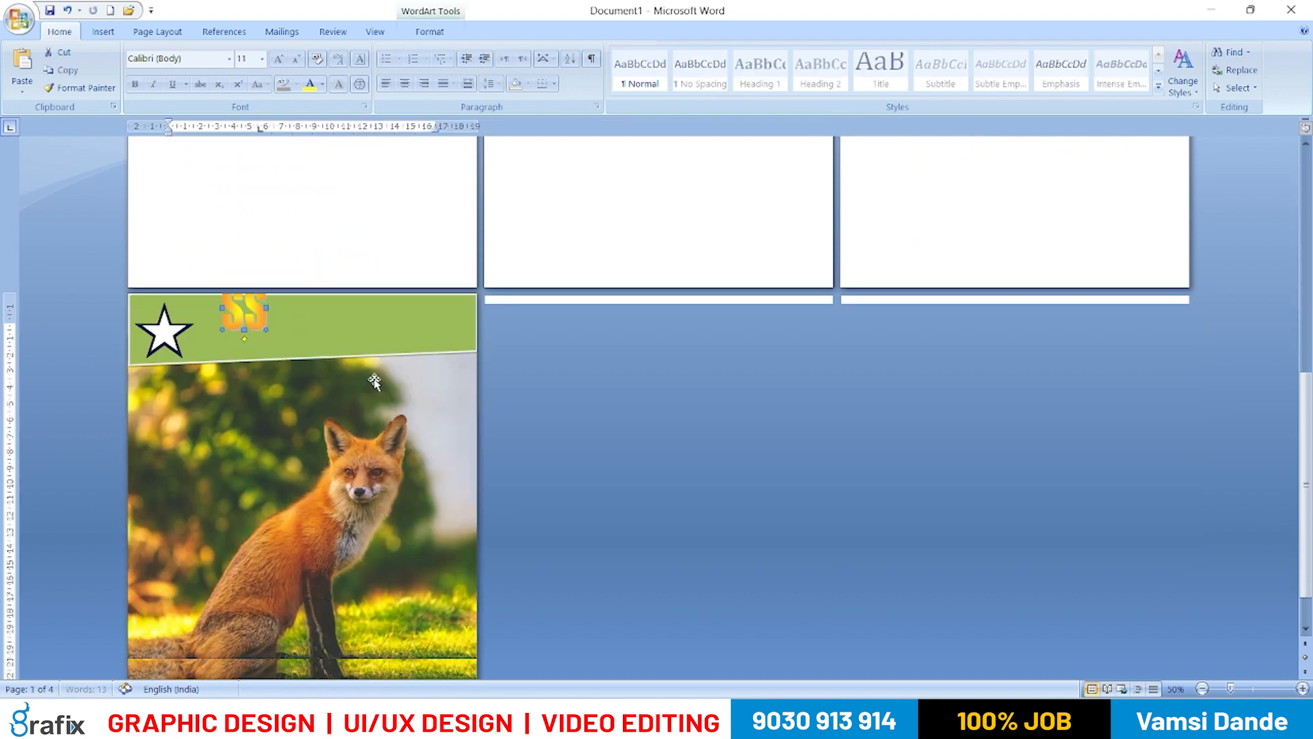
{"action": "left_click_drag", "start_coordinate": [252, 315], "coordinate": [242, 332]}
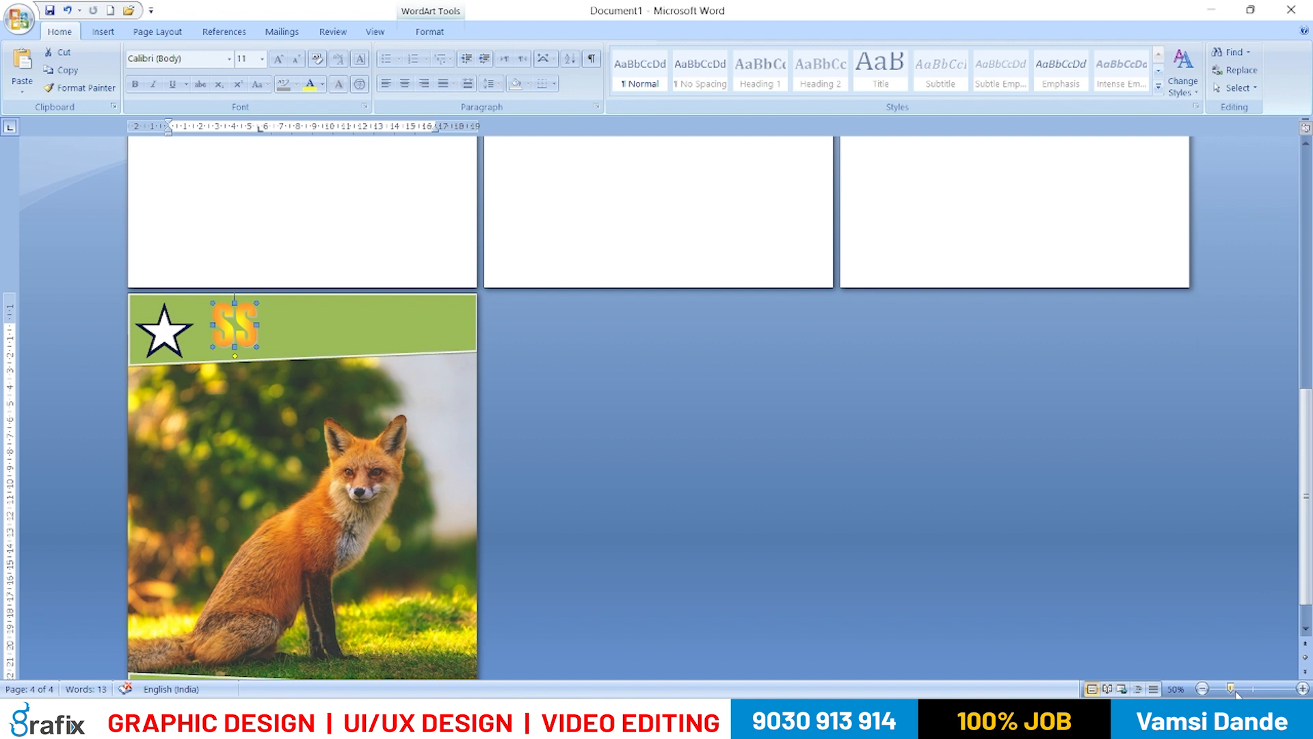
{"action": "left_click", "coordinate": [1257, 692]}
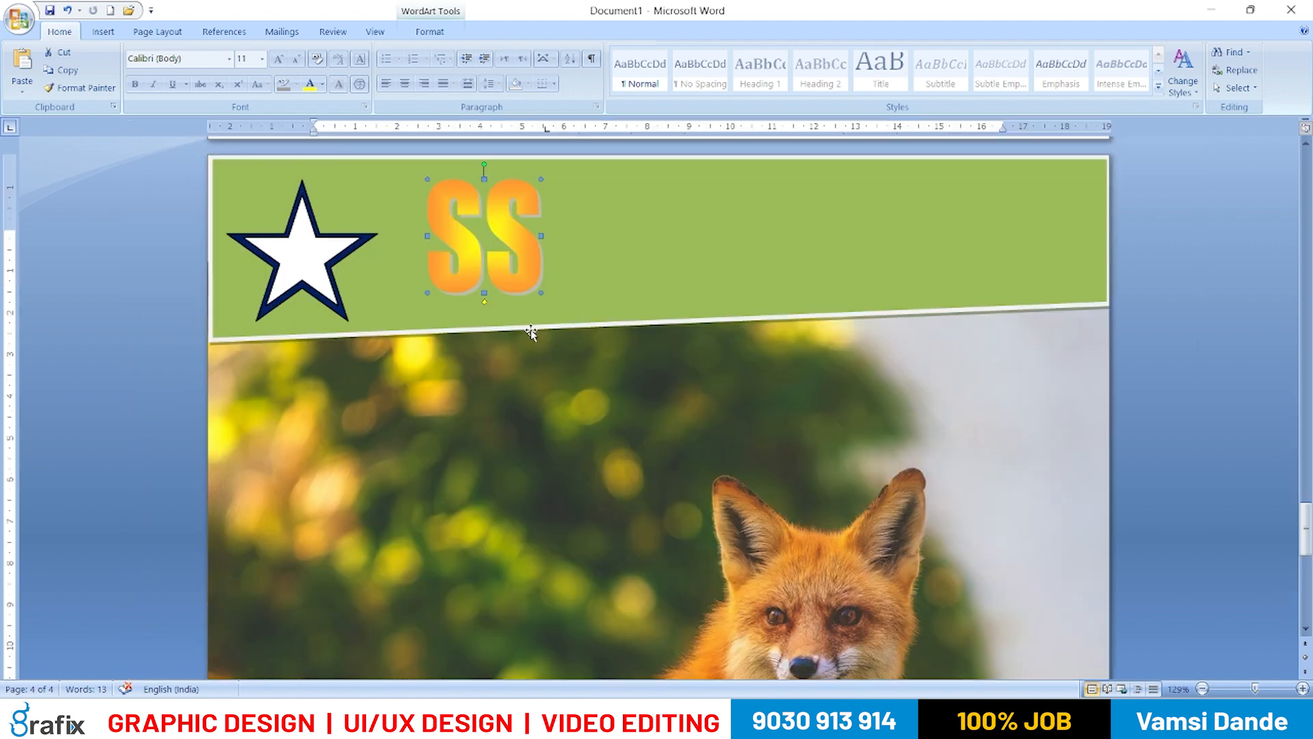
{"action": "left_click_drag", "start_coordinate": [509, 245], "coordinate": [488, 252]}
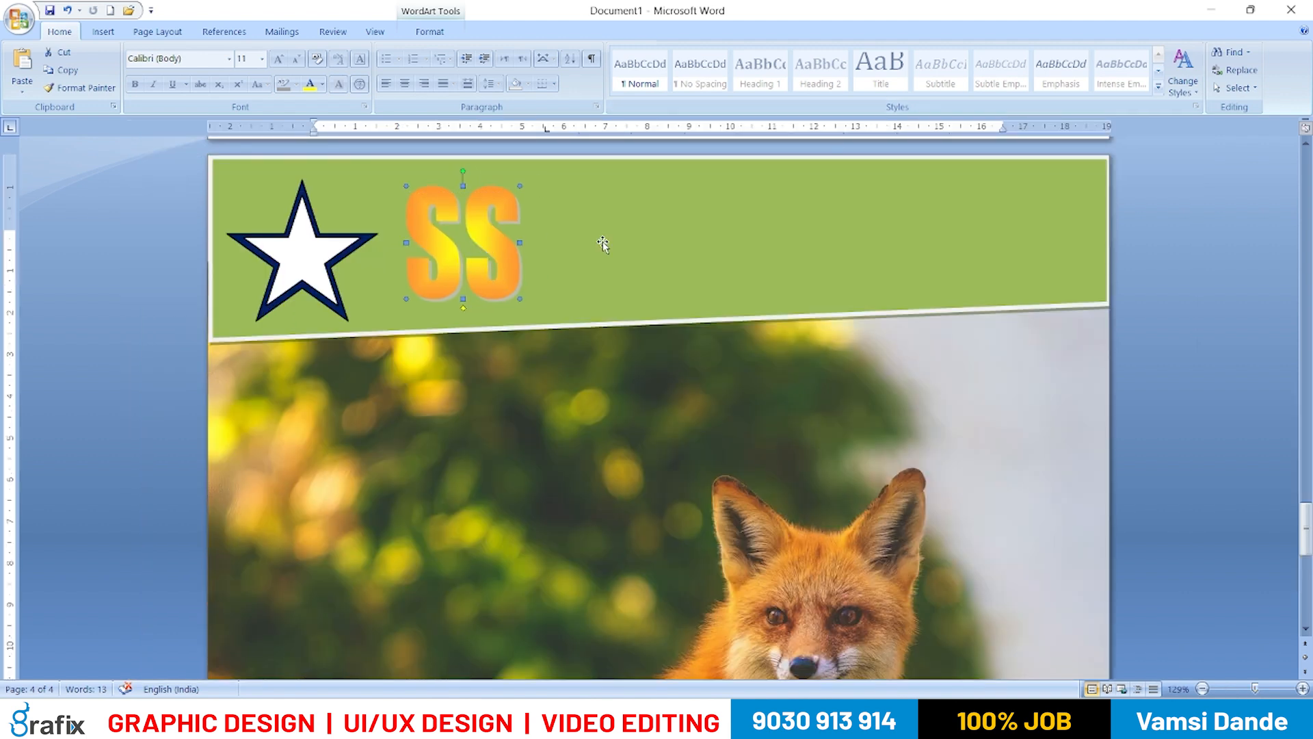
- Try the light blue wavy WordArt style with the dark blue shadow on "SS"
{"action": "double_click", "coordinate": [514, 274]}
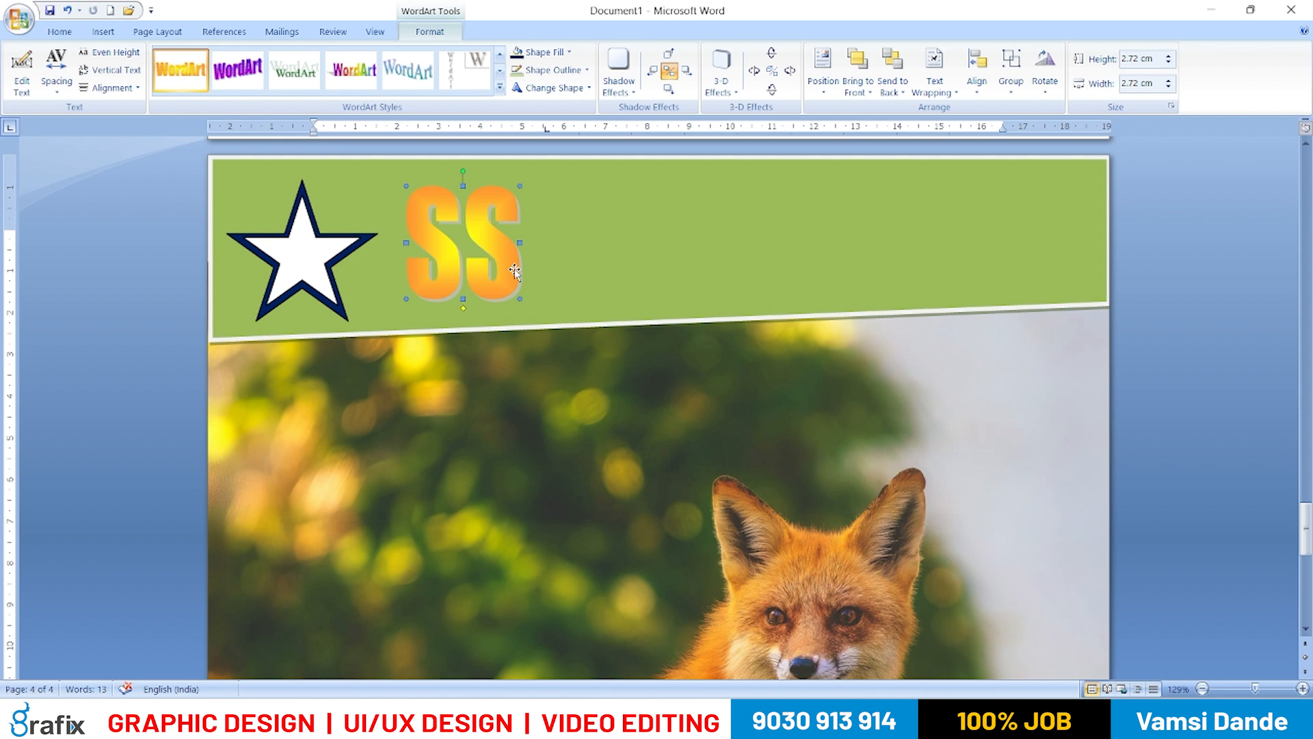
{"action": "left_click", "coordinate": [500, 87]}
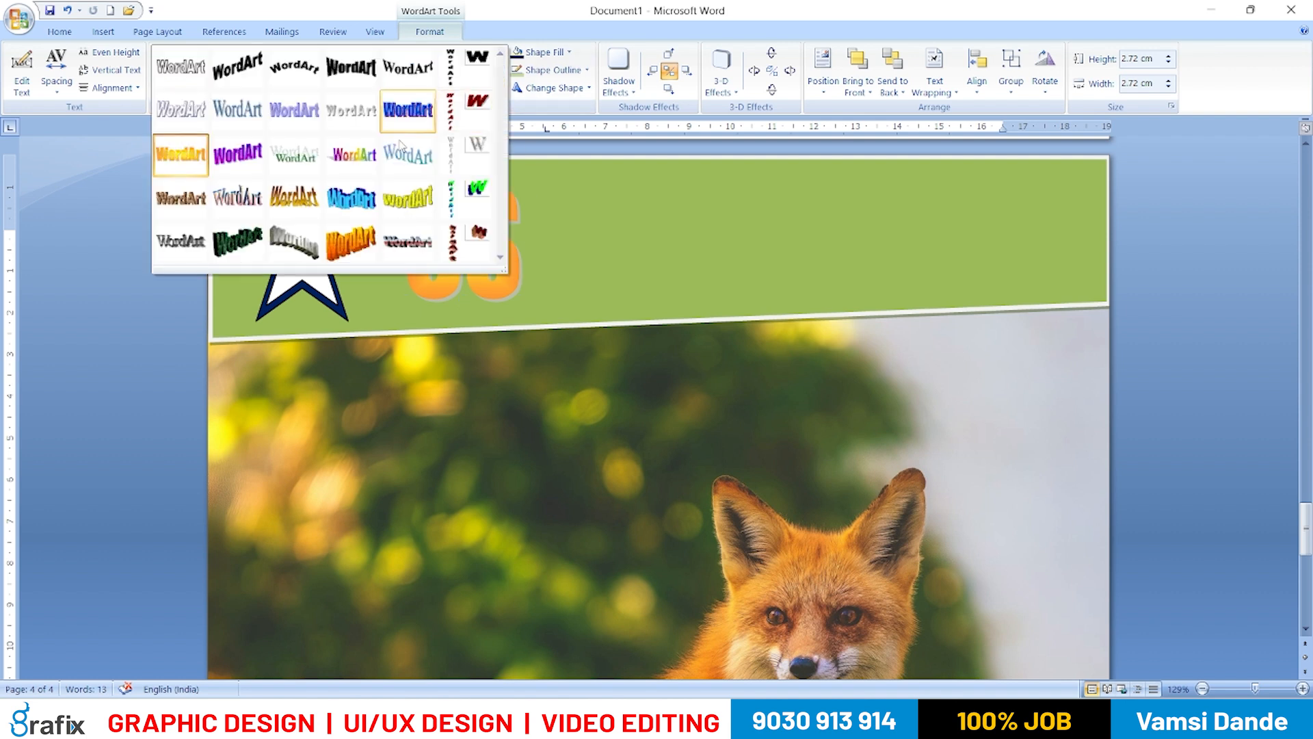
{"action": "left_click", "coordinate": [362, 210]}
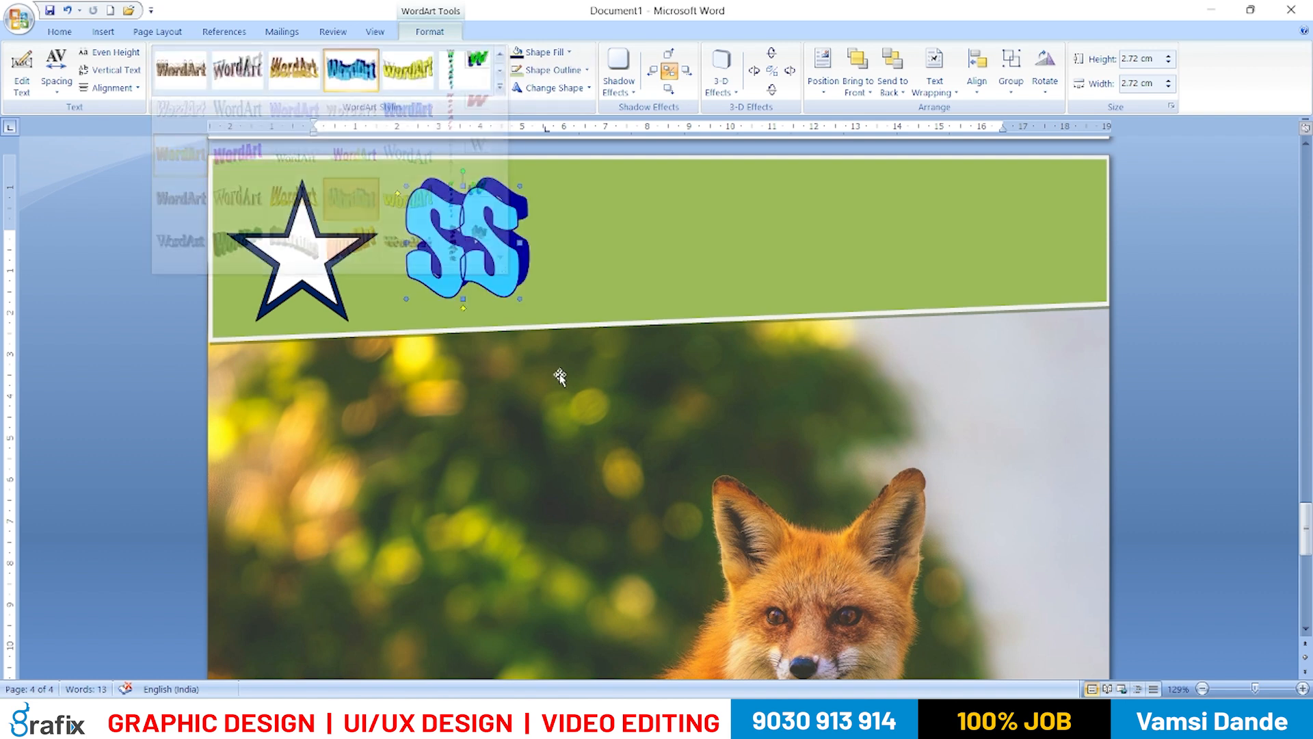
- Apply the slanted purple WordArt style to "SS", shrink it to about 1.78 by 1.41 cm and place it over the star
{"action": "left_click", "coordinate": [502, 88]}
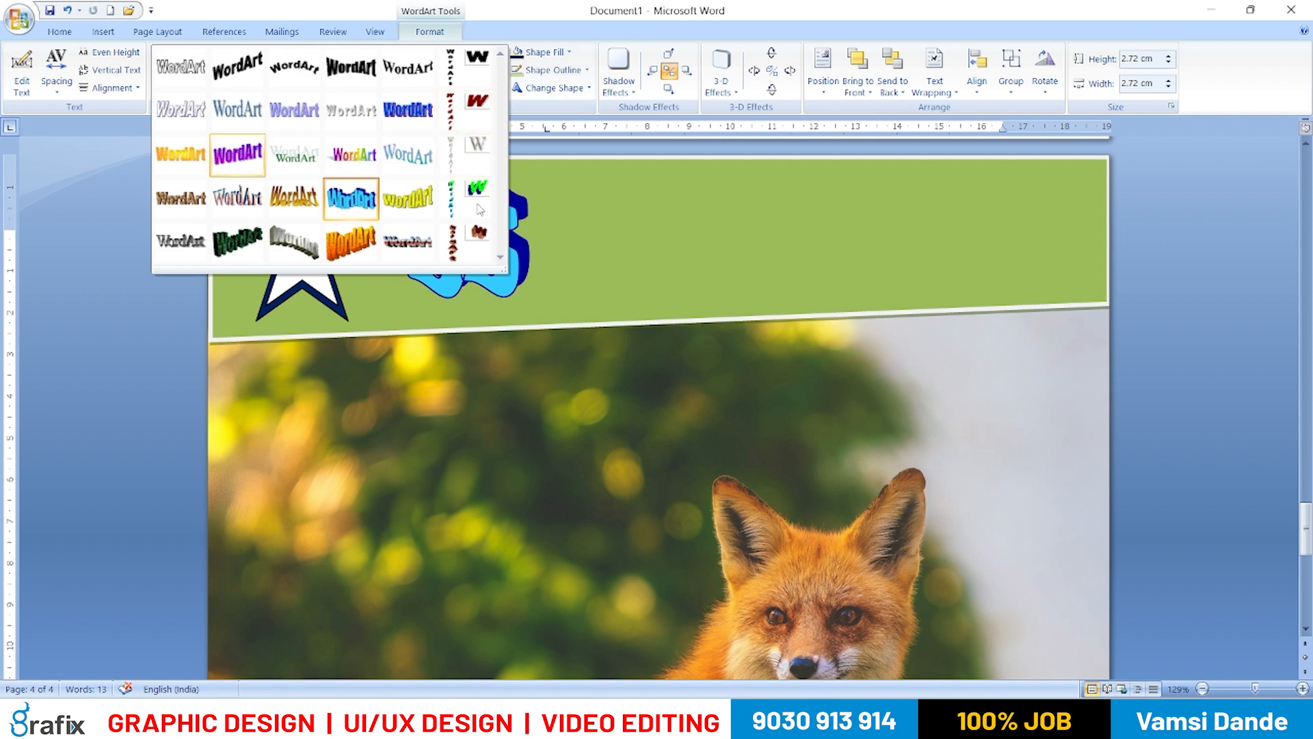
{"action": "left_click_drag", "start_coordinate": [465, 224], "coordinate": [352, 219]}
{"action": "left_click", "coordinate": [320, 251]}
{"action": "left_click", "coordinate": [183, 284]}
{"action": "key", "text": "ctrl+z"}
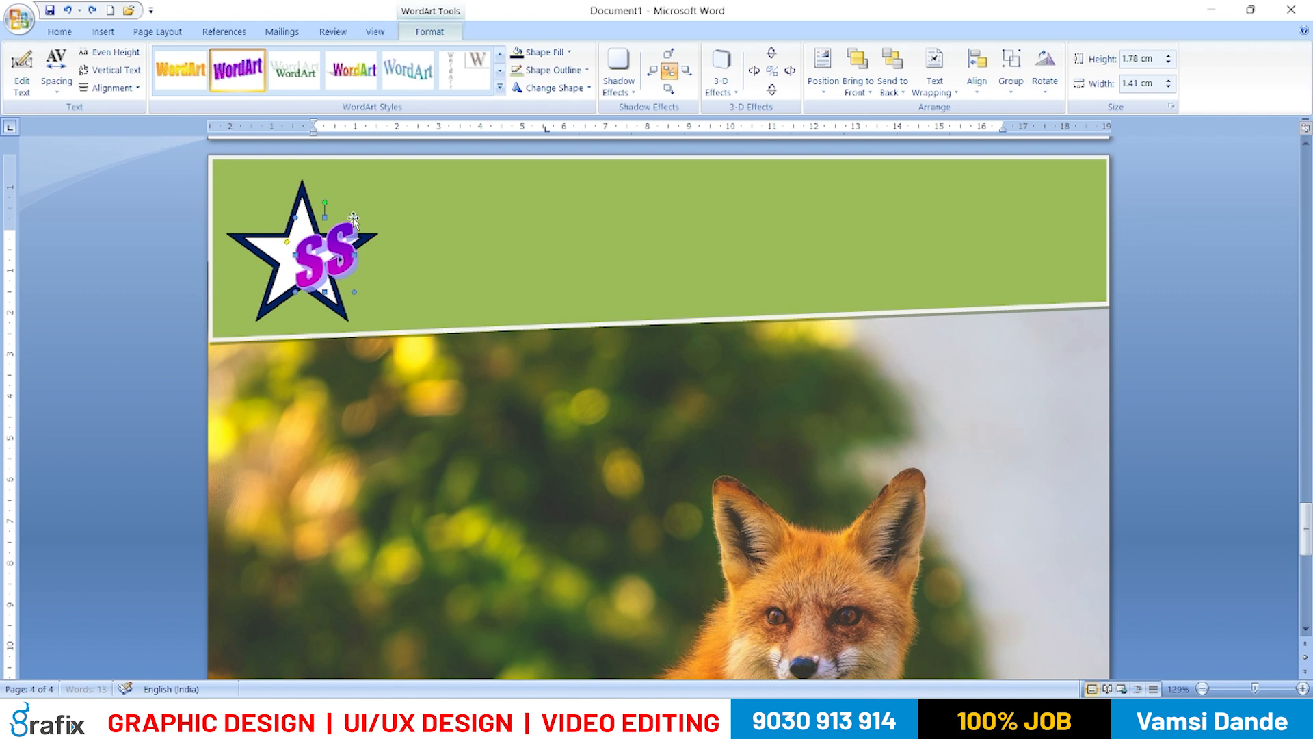
- Shrink the "SS" WordArt to about 1 by 0.71 cm and place it in the centre of the star
{"action": "left_click", "coordinate": [326, 253]}
{"action": "left_click_drag", "start_coordinate": [326, 248], "coordinate": [310, 261]}
{"action": "left_click", "coordinate": [159, 294]}
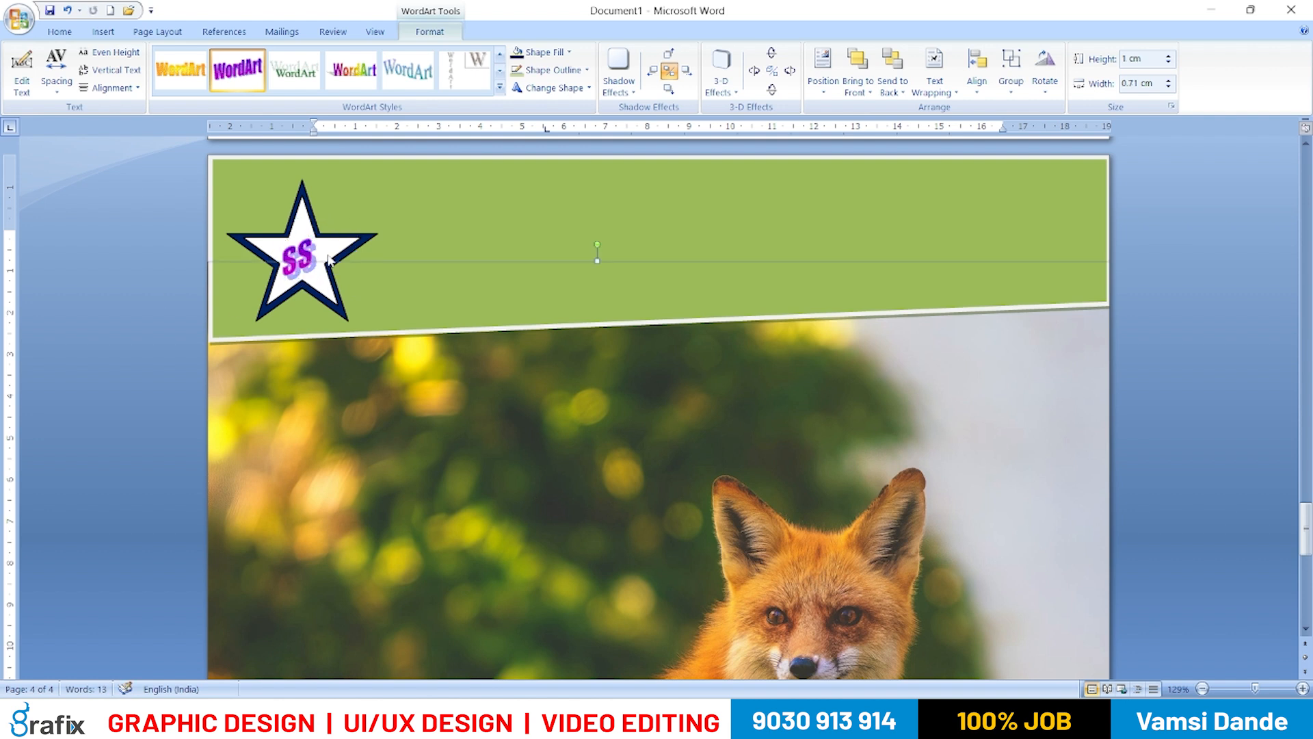
- Give the outer dark blue star a white outline
{"action": "left_click", "coordinate": [371, 242]}
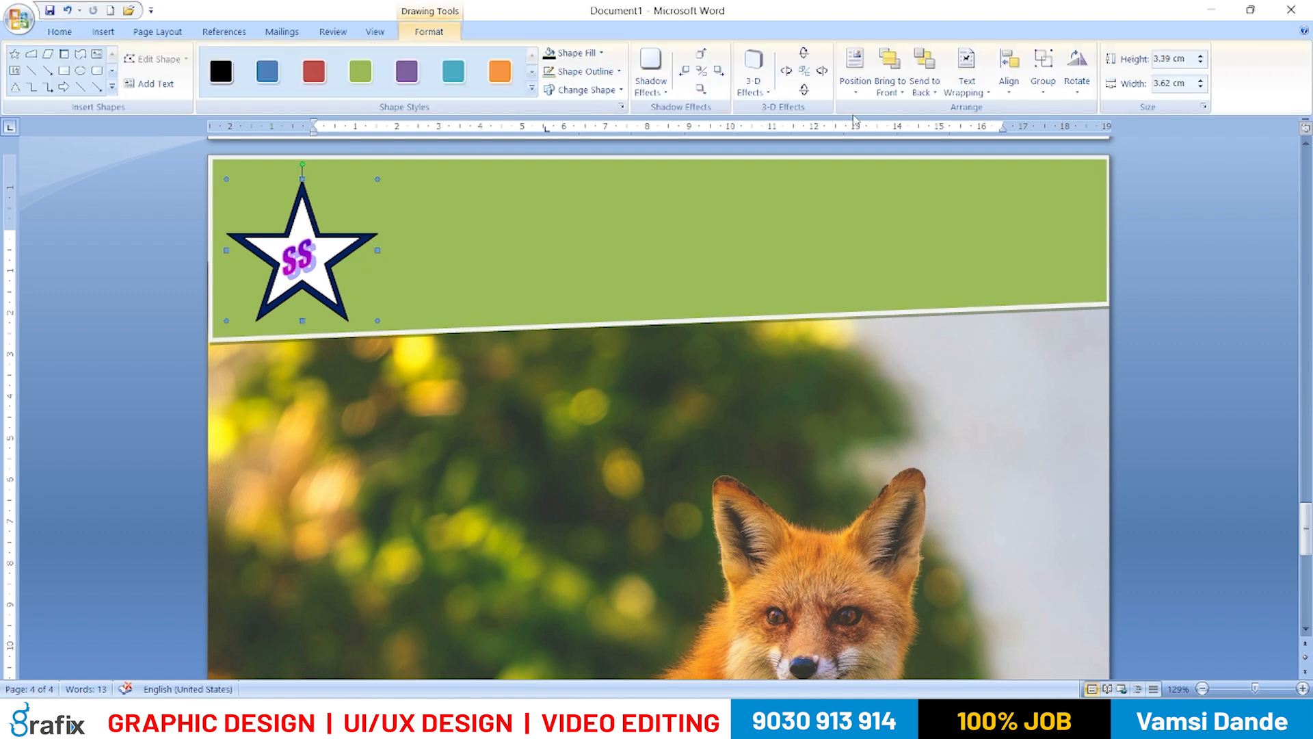
{"action": "left_click", "coordinate": [585, 71]}
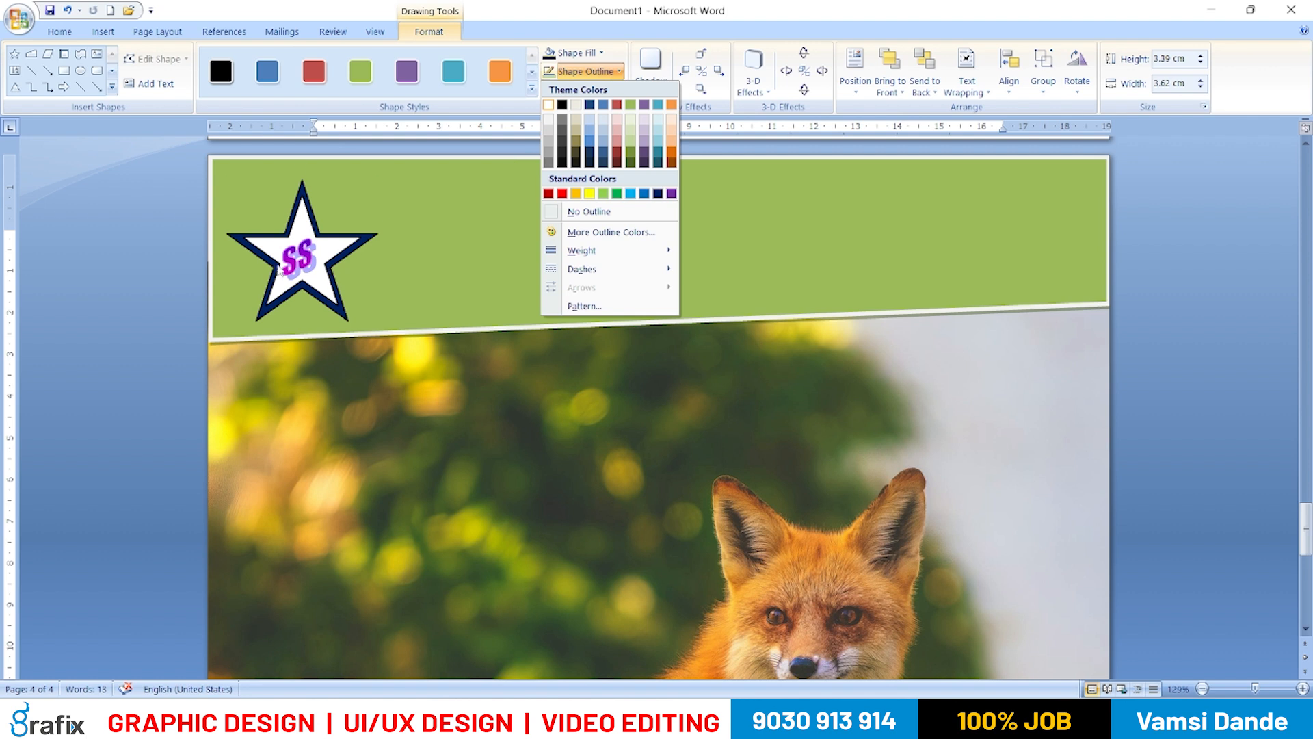
{"action": "left_click", "coordinate": [182, 252]}
- Give the inner white star a red outline with a weight of 2¼ pt
{"action": "left_click", "coordinate": [347, 246]}
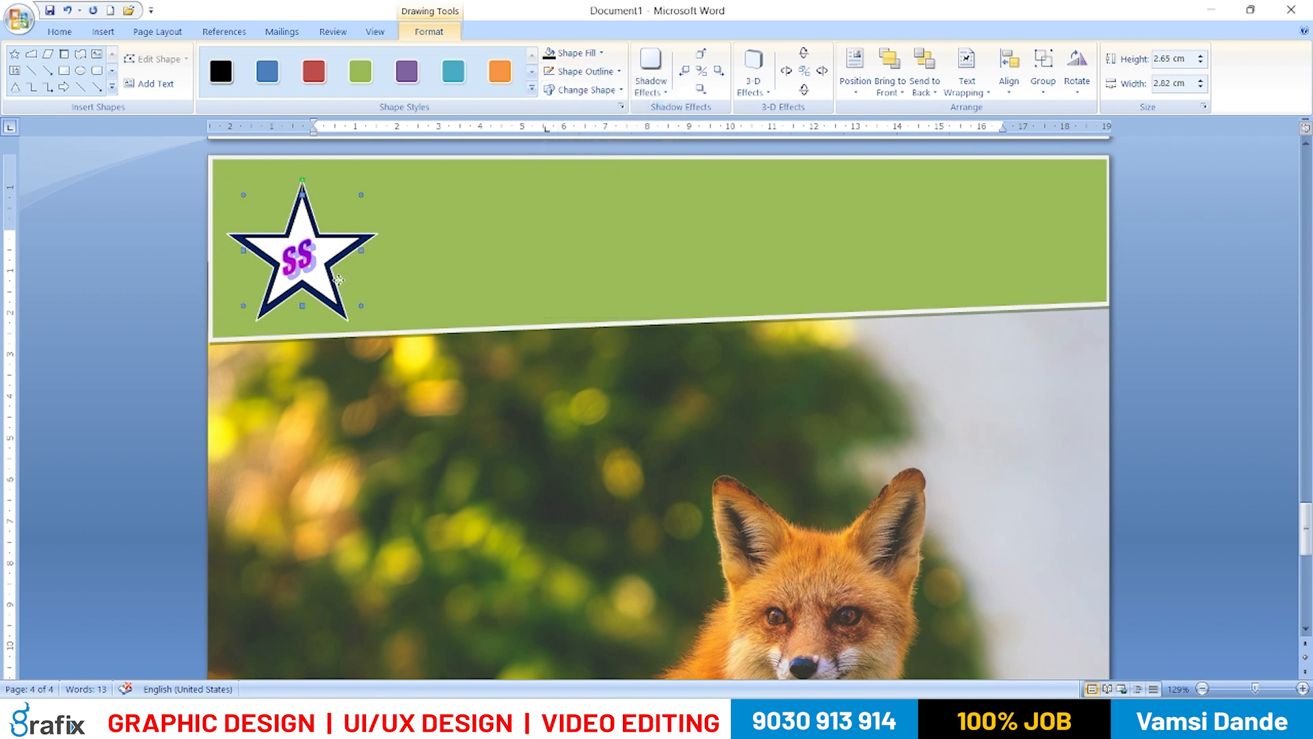
{"action": "left_click_drag", "start_coordinate": [345, 279], "coordinate": [326, 287]}
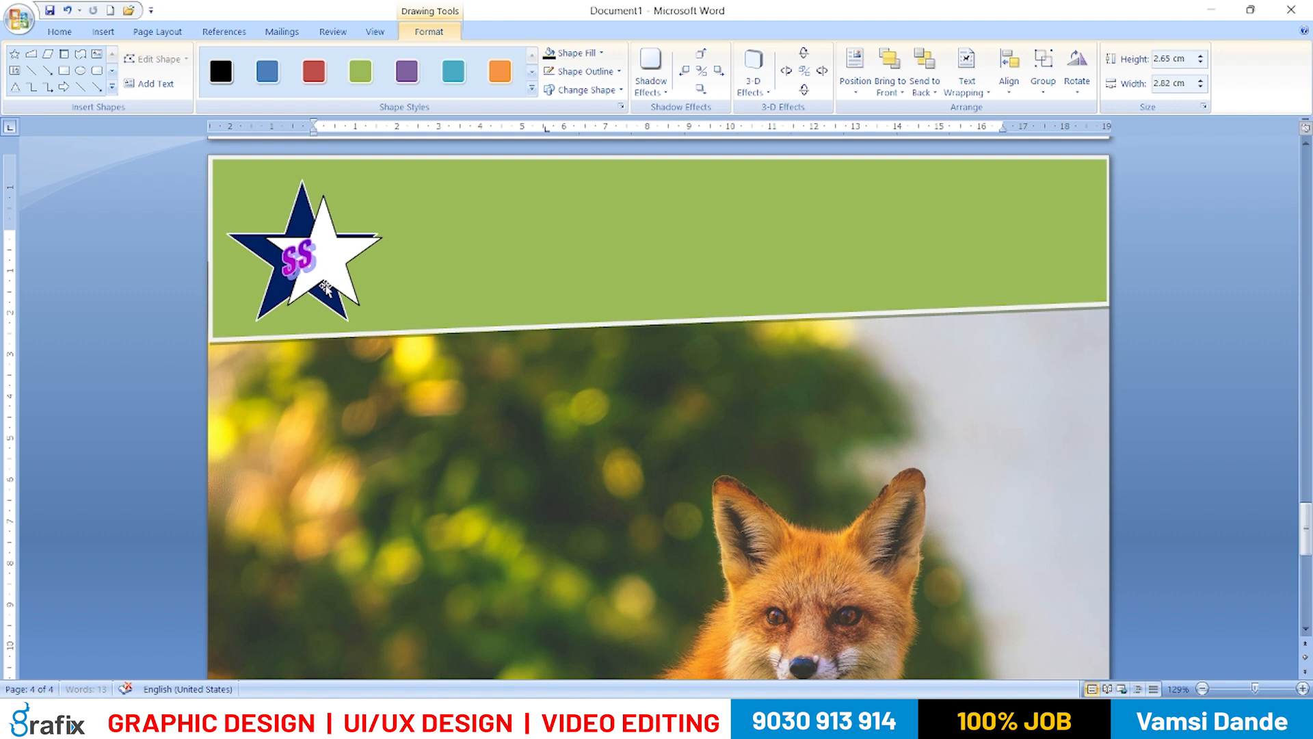
{"action": "key", "text": "ctrl+z"}
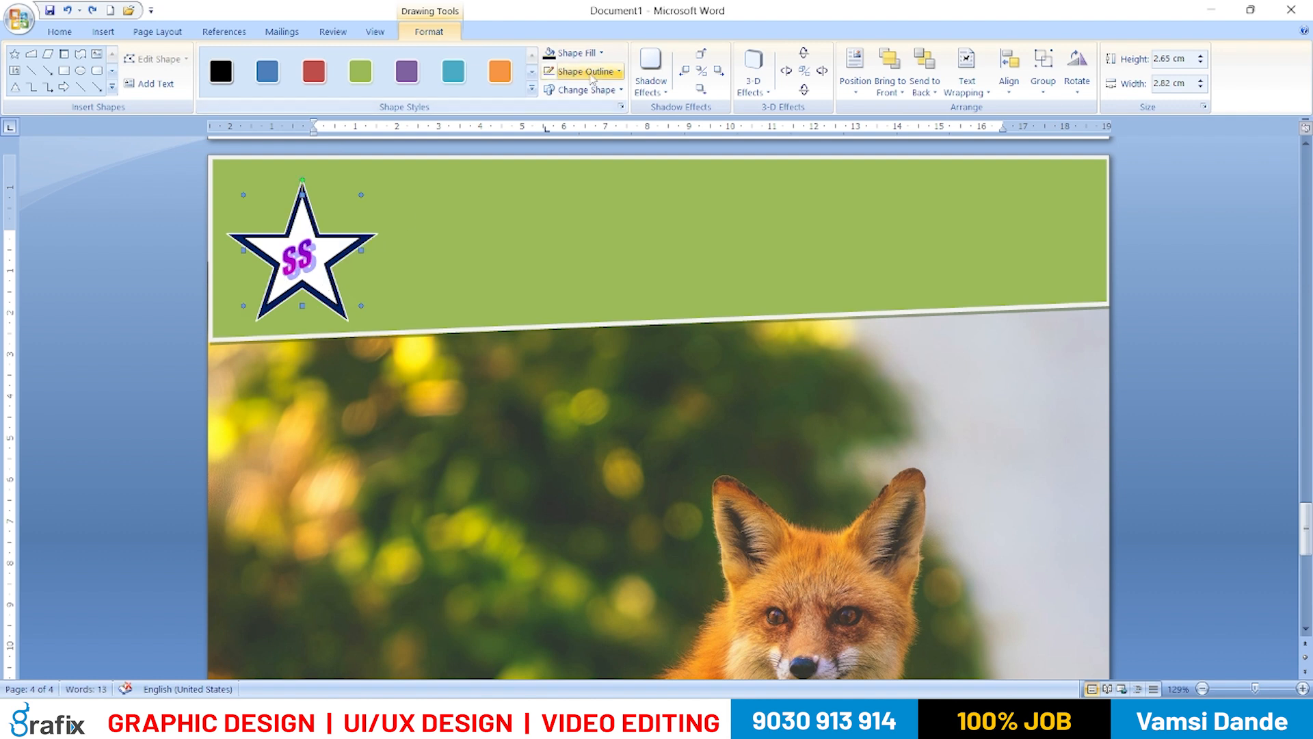
{"action": "left_click", "coordinate": [597, 71]}
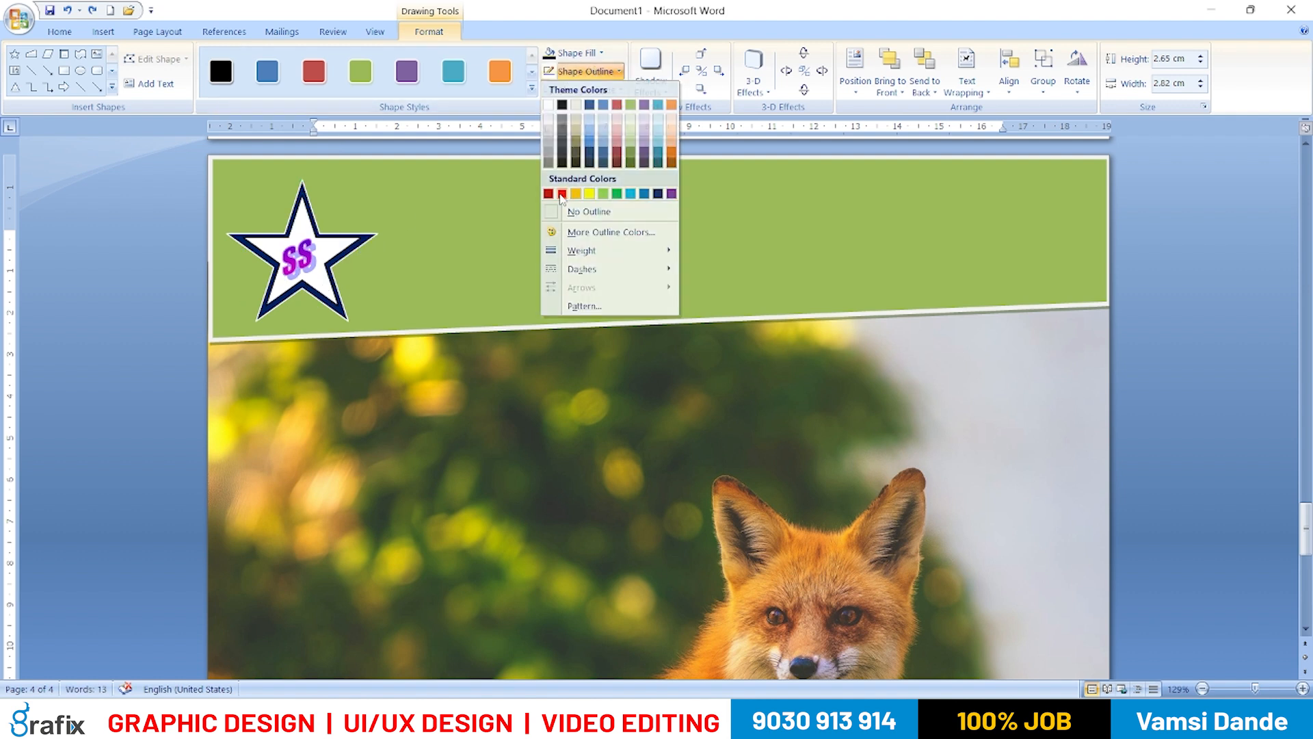
{"action": "left_click", "coordinate": [562, 192]}
{"action": "left_click", "coordinate": [588, 71]}
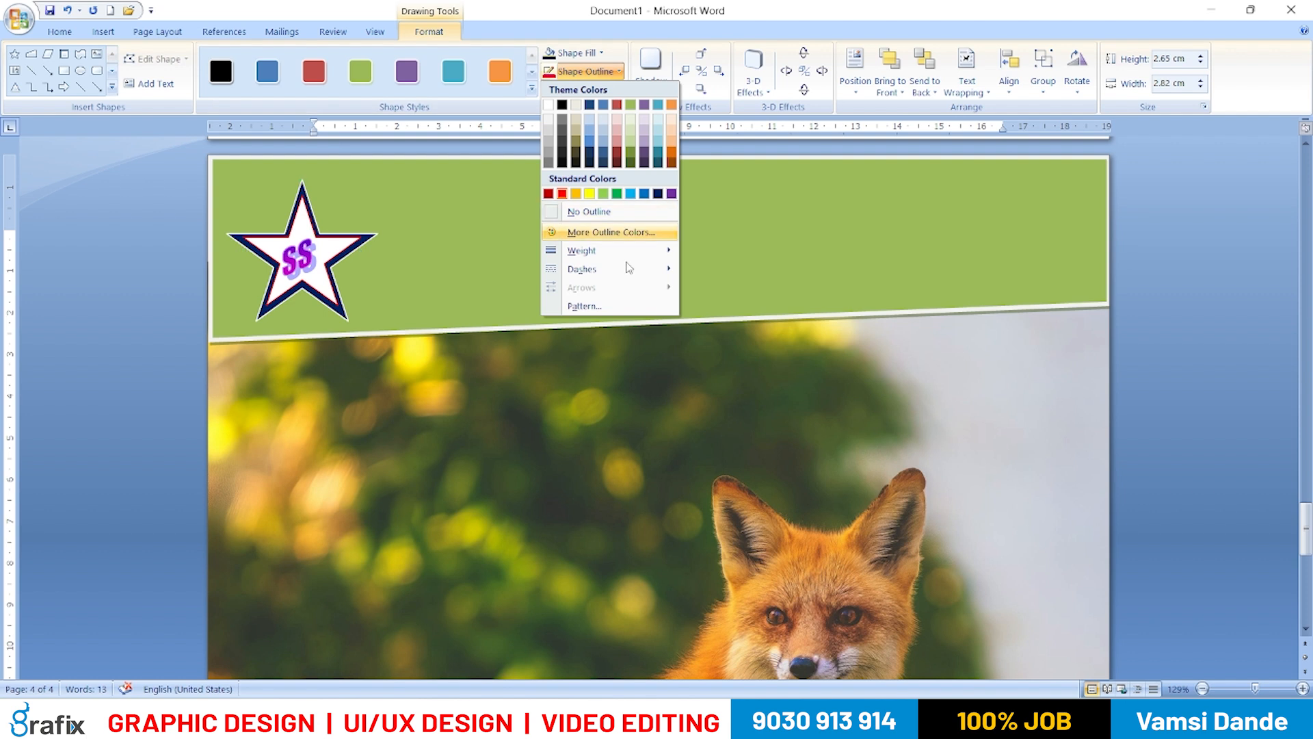
{"action": "mouse_move", "coordinate": [626, 251]}
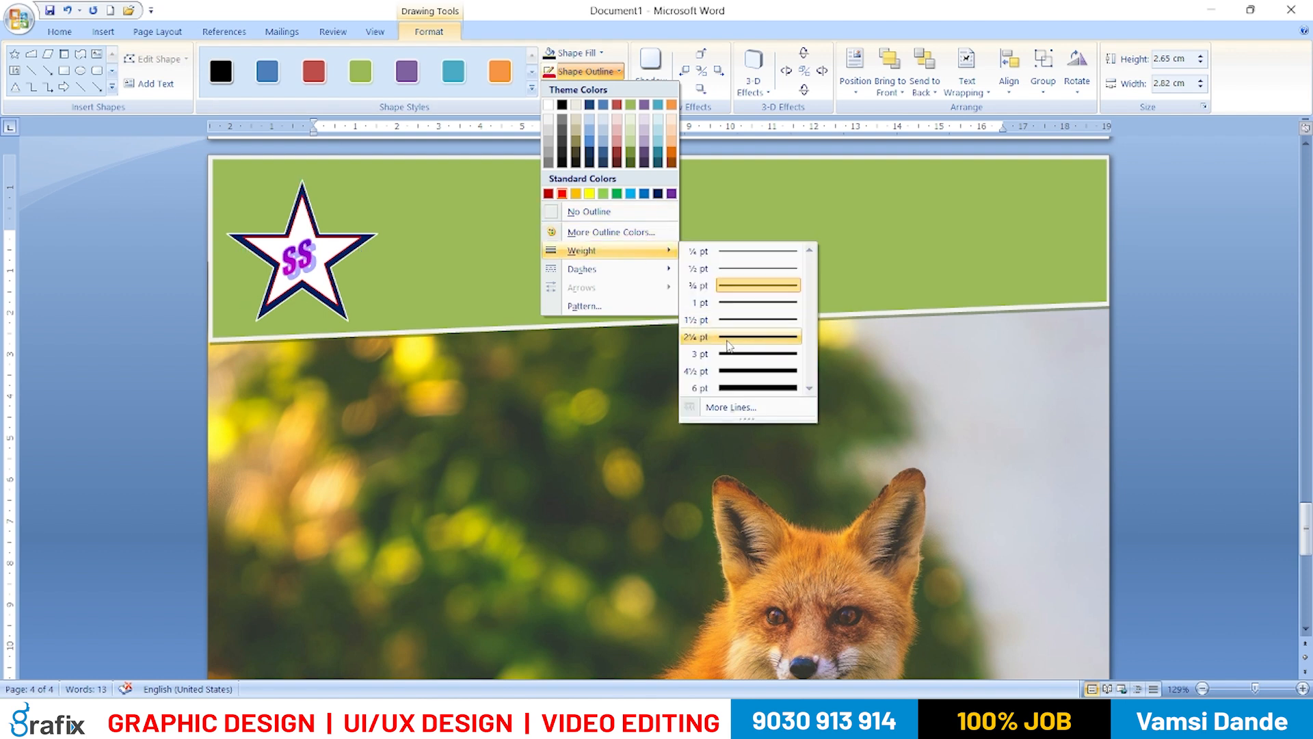
{"action": "left_click", "coordinate": [688, 340]}
{"action": "left_click", "coordinate": [135, 275]}
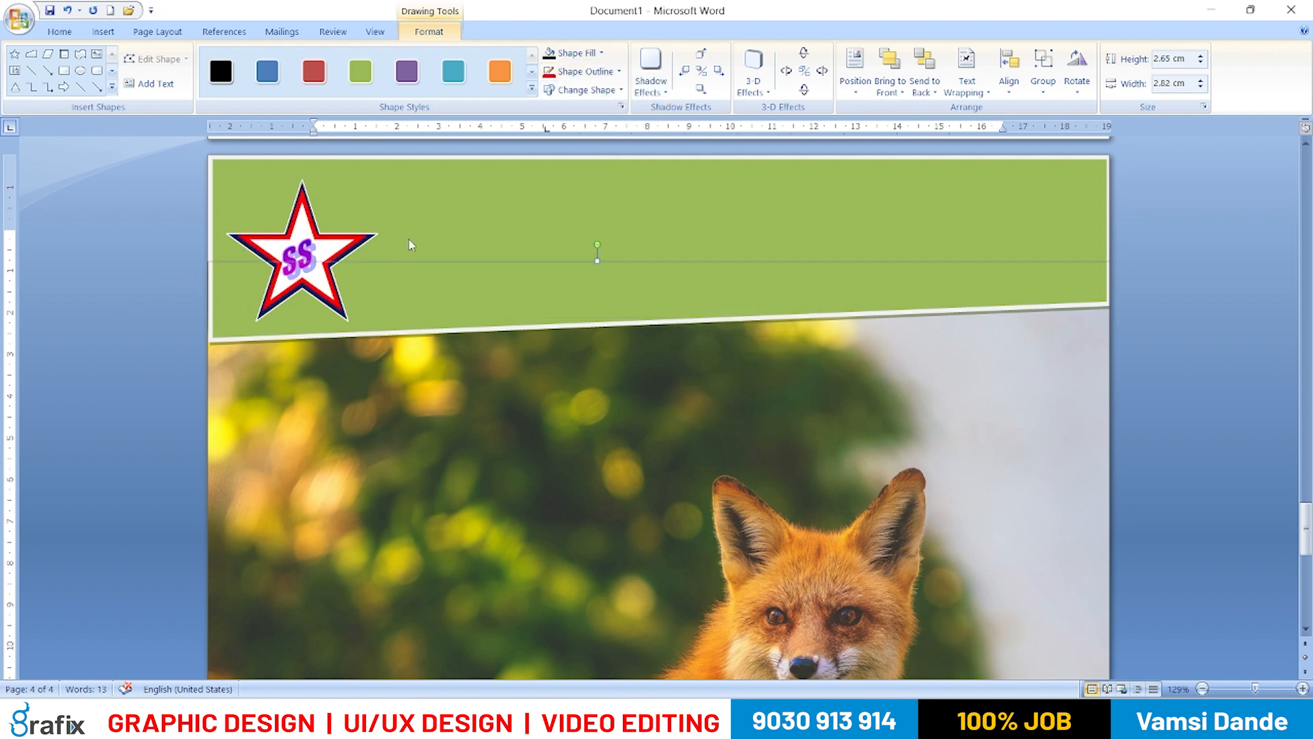
- Enlarge the outer dark blue star to about 3.79 by 4.04 cm and nudge it slightly into position around the inner star
{"action": "left_click", "coordinate": [373, 238]}
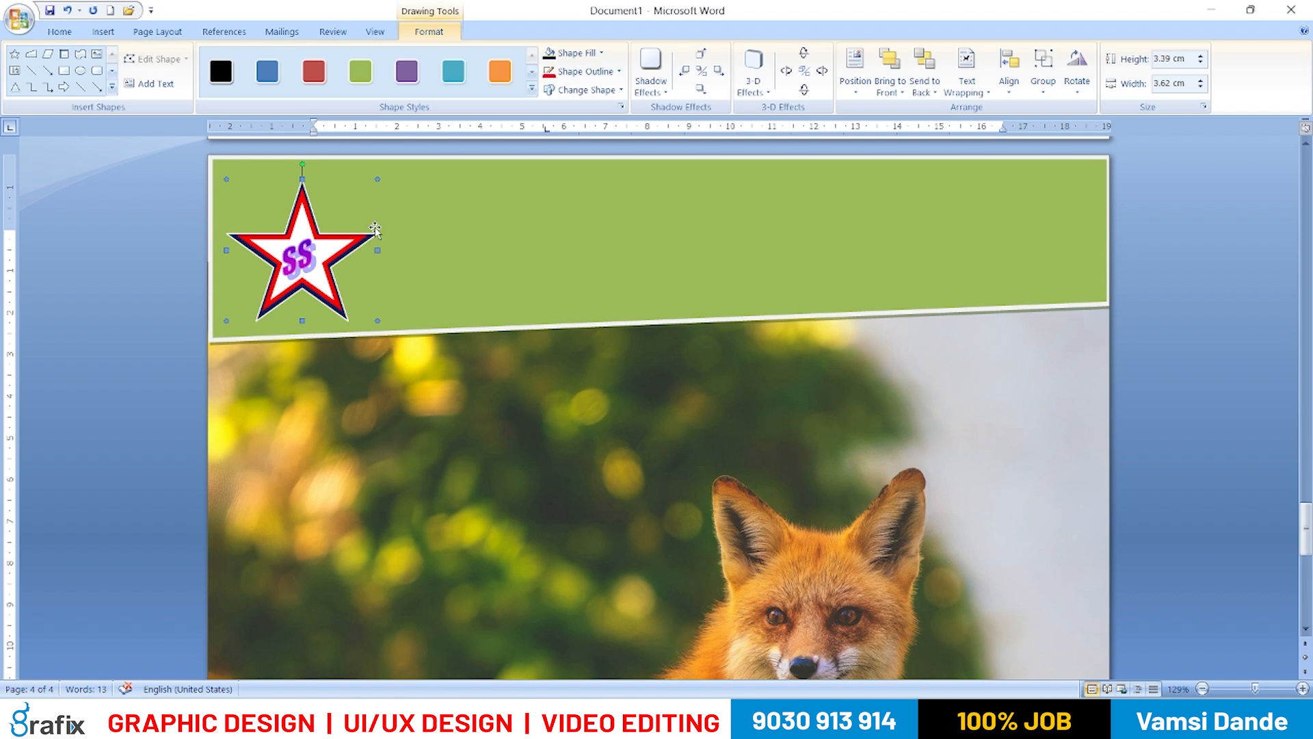
{"action": "left_click_drag", "start_coordinate": [377, 180], "coordinate": [387, 170]}
{"action": "key", "text": "ctrl+Up"}
{"action": "key", "text": "ctrl+Up"}
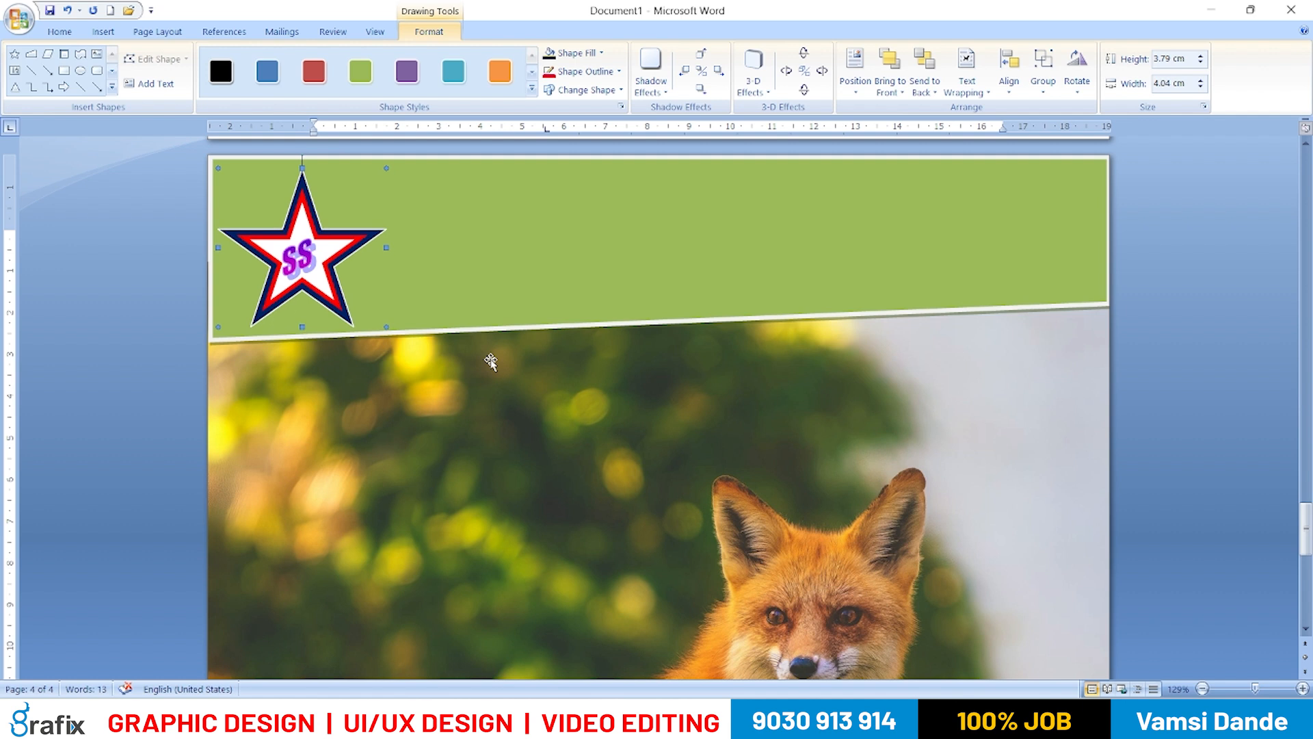
{"action": "key", "text": "ctrl+Up"}
{"action": "key", "text": "ctrl+Up"}
{"action": "key", "text": "ctrl+Right"}
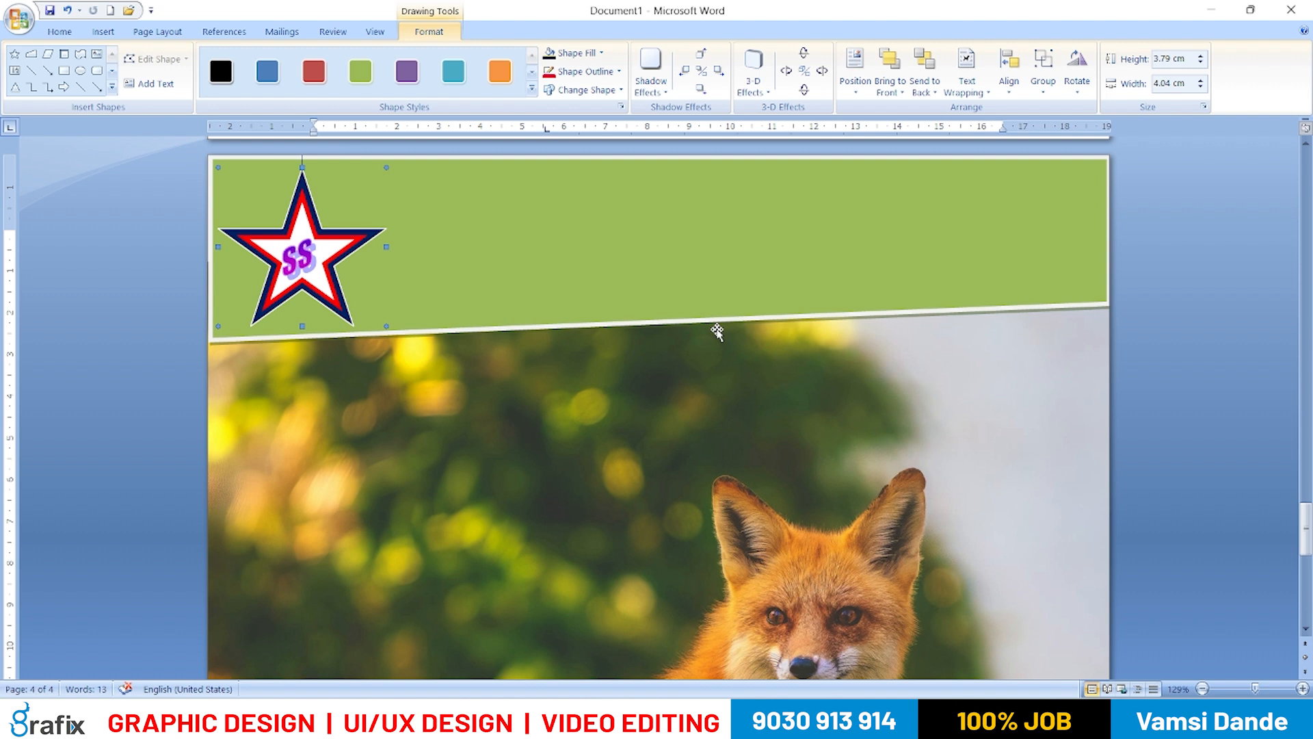
- Examine the whole fox page, from the star logo on the upper green banner to the lower banner
{"action": "left_click", "coordinate": [305, 264]}
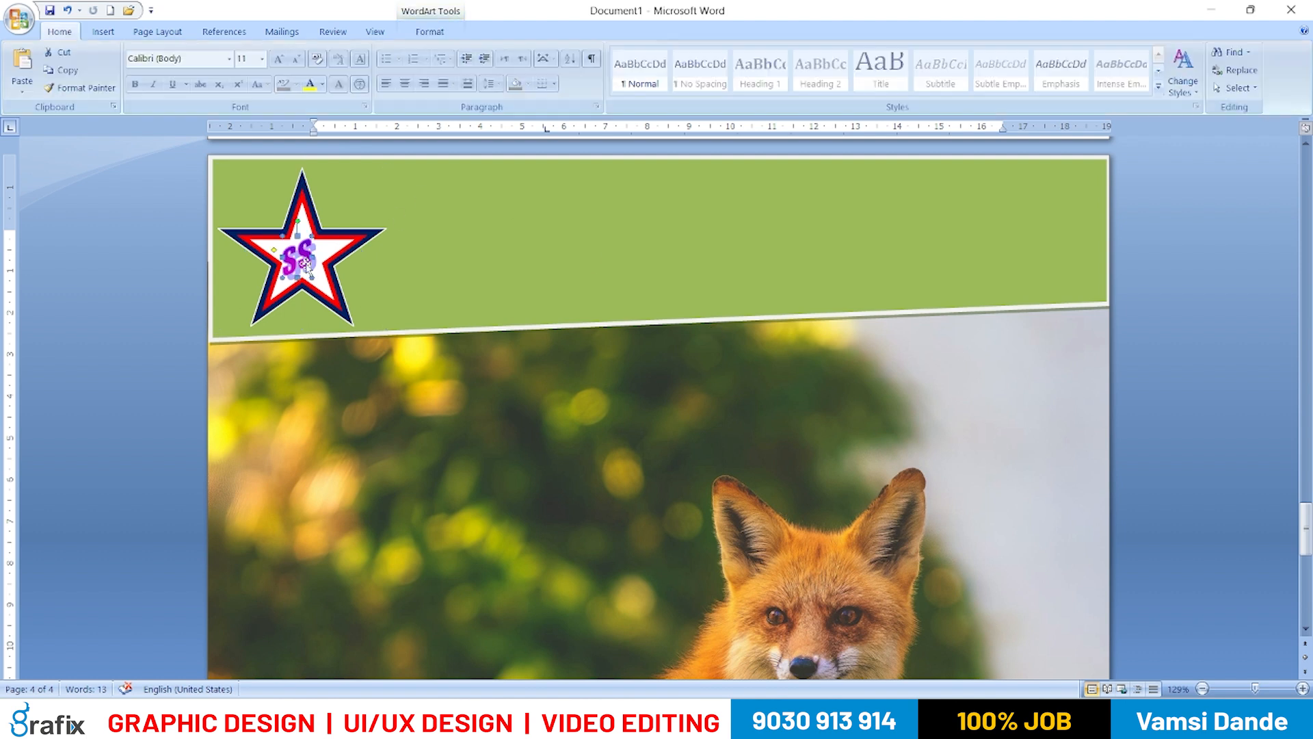
{"action": "scroll", "coordinate": [577, 441], "scroll_direction": "down", "scroll_amount": 10}
{"action": "left_click", "coordinate": [621, 293]}
{"action": "scroll", "coordinate": [618, 318], "scroll_direction": "up", "scroll_amount": 12}
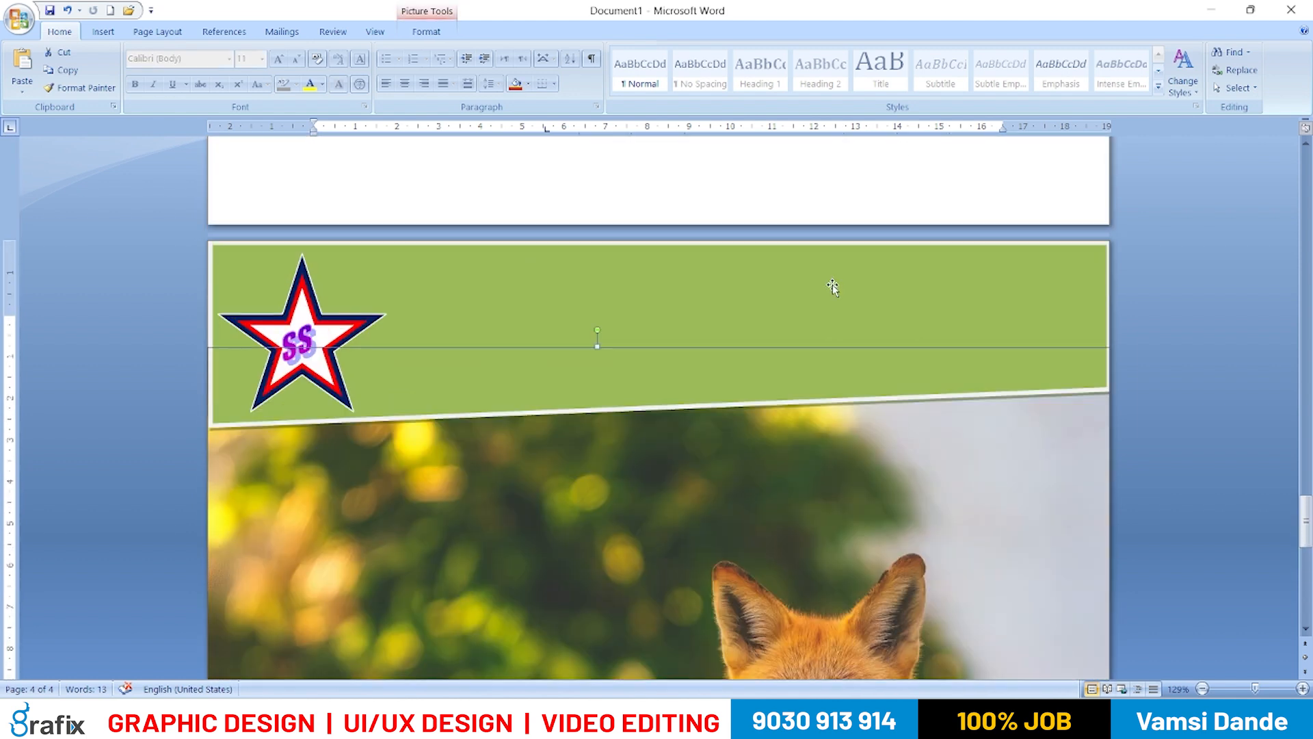
{"action": "left_click", "coordinate": [832, 287]}
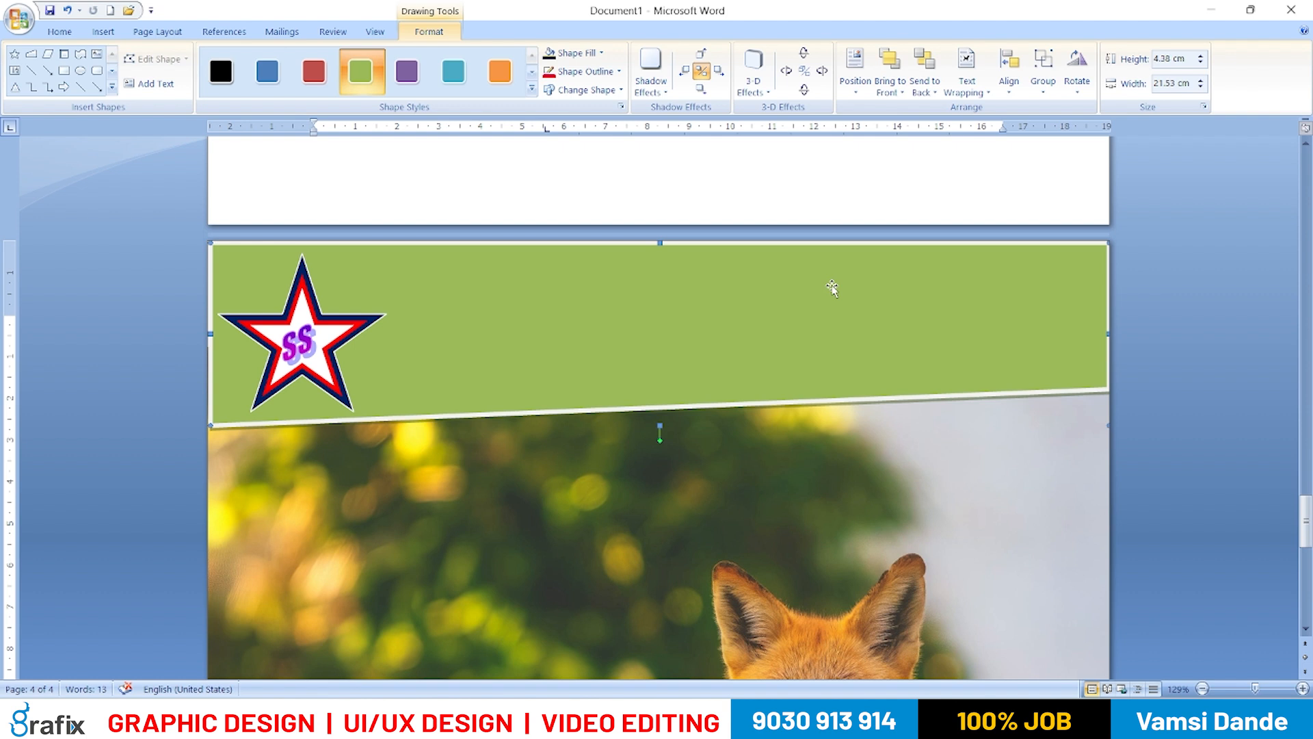
{"action": "scroll", "coordinate": [830, 289], "scroll_direction": "down", "scroll_amount": 5}
{"action": "scroll", "coordinate": [864, 320], "scroll_direction": "down", "scroll_amount": 7}
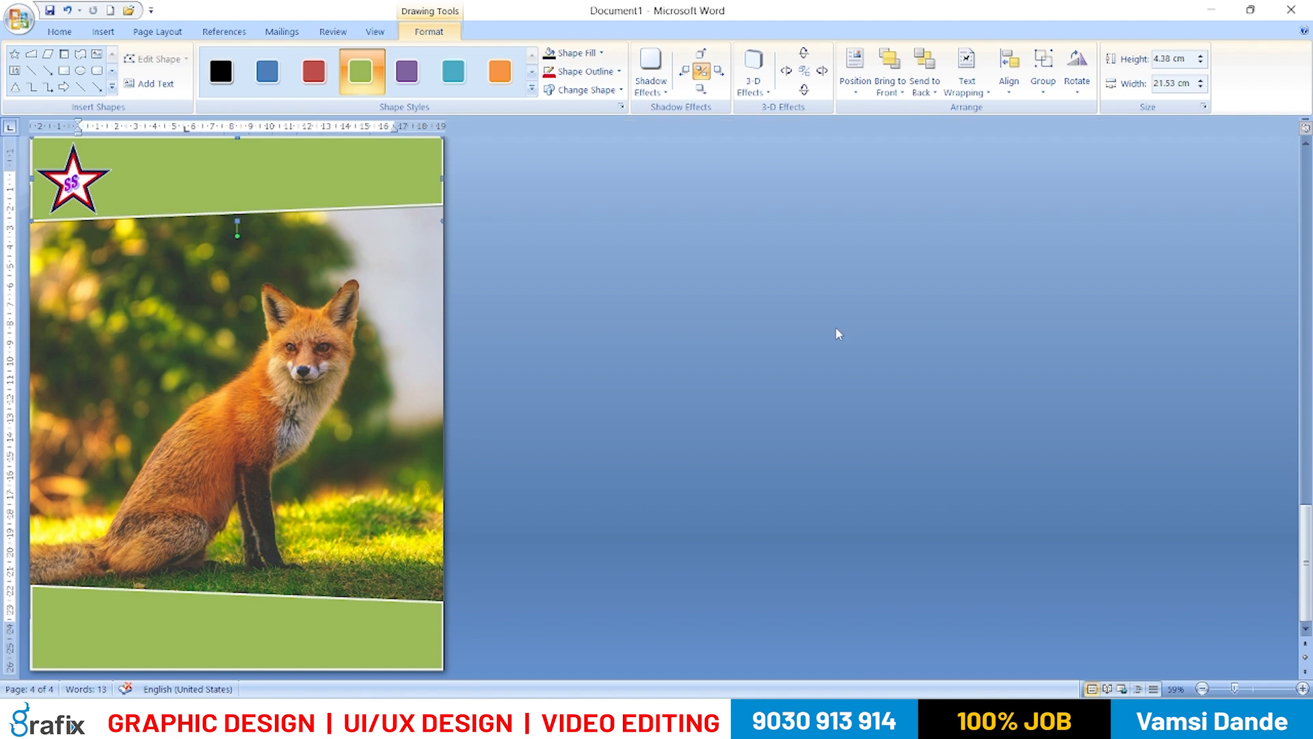